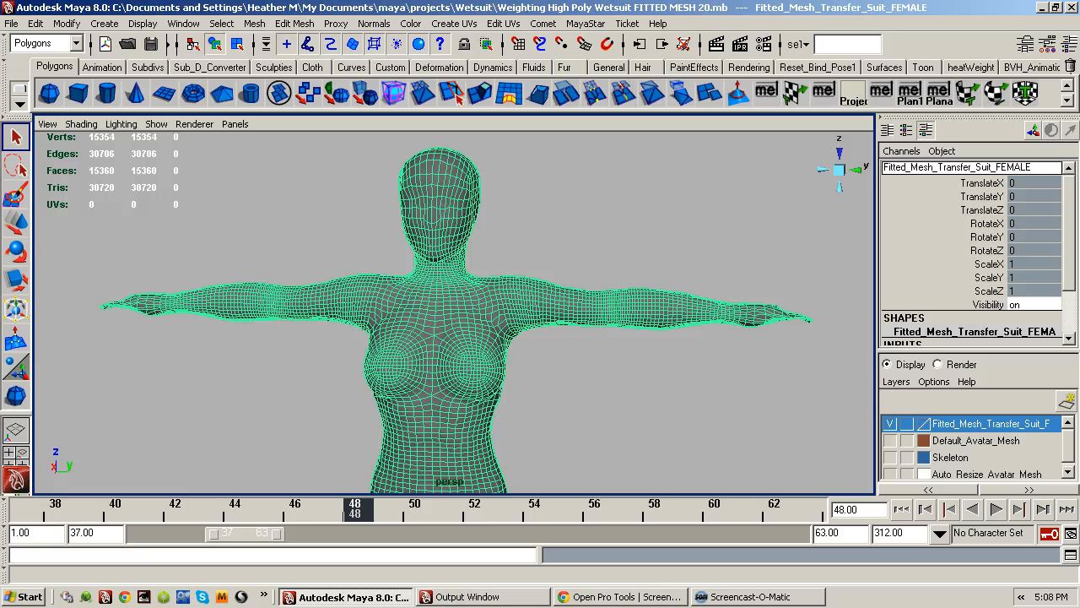
- Examine the selected female transfer suit's wireframe around the head, arms, chest and torso
{"action": "right_click_drag", "start_coordinate": [588, 357], "coordinate": [632, 338], "text": "alt"}
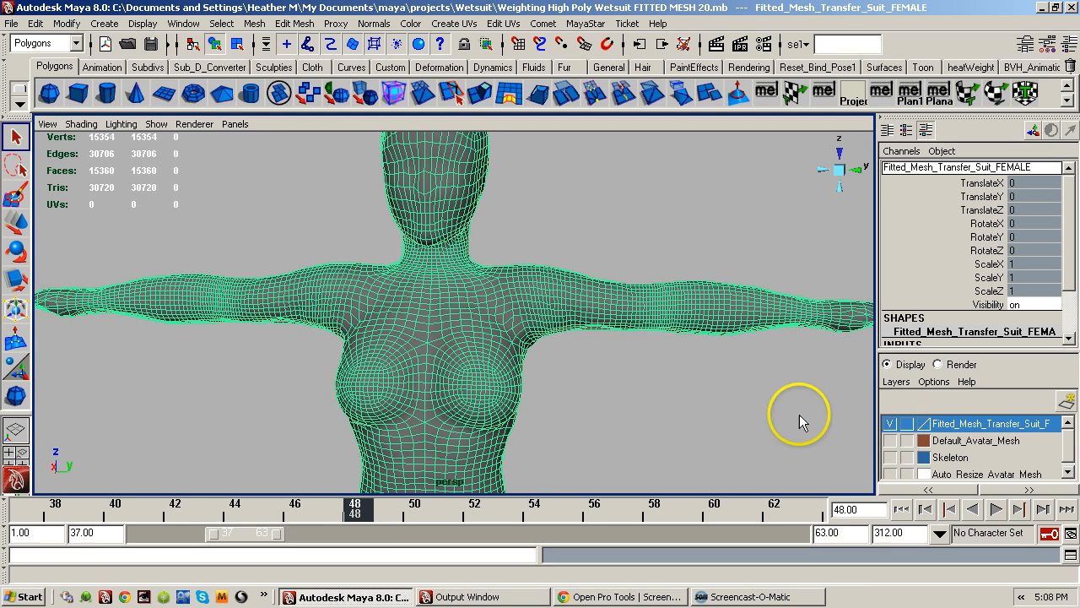
{"action": "left_click_drag", "start_coordinate": [802, 414], "coordinate": [641, 413], "text": "alt"}
{"action": "right_click_drag", "start_coordinate": [641, 414], "coordinate": [350, 394], "text": "alt"}
{"action": "mouse_move", "coordinate": [486, 337]}
{"action": "middle_mouse_down", "text": "alt"}
{"action": "mouse_move", "coordinate": [507, 200]}
{"action": "mouse_move", "coordinate": [495, 330]}
{"action": "middle_mouse_up", "text": "alt"}
{"action": "right_click_drag", "start_coordinate": [500, 358], "coordinate": [716, 327], "text": "alt"}
{"action": "left_click_drag", "start_coordinate": [465, 330], "coordinate": [434, 325], "text": "alt"}
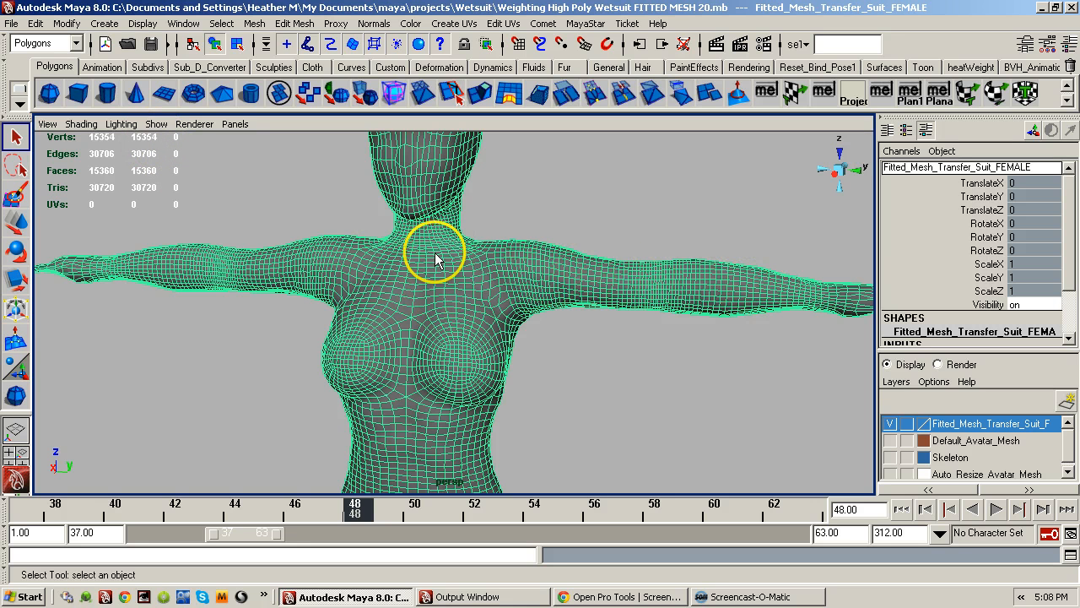
{"action": "middle_click_drag", "start_coordinate": [444, 366], "coordinate": [473, 264], "text": "alt"}
{"action": "right_click_drag", "start_coordinate": [473, 259], "coordinate": [294, 345], "text": "alt"}
{"action": "right_click_drag", "start_coordinate": [414, 299], "coordinate": [603, 274], "text": "alt"}
{"action": "middle_click_drag", "start_coordinate": [507, 250], "coordinate": [549, 433], "text": "alt"}
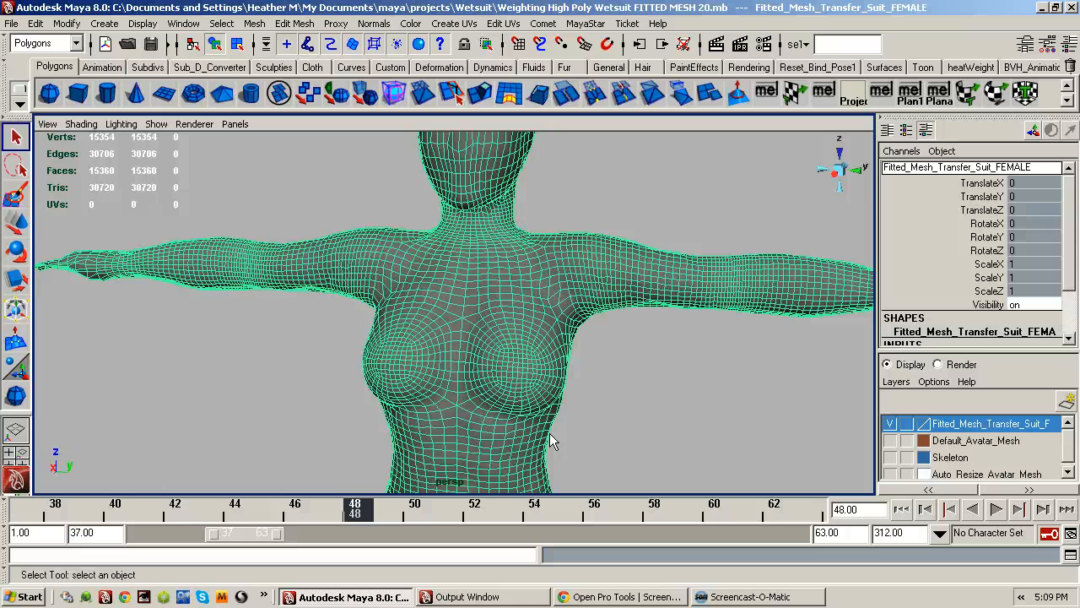
{"action": "left_click_drag", "start_coordinate": [550, 433], "coordinate": [382, 431], "text": "alt"}
{"action": "right_click_drag", "start_coordinate": [386, 433], "coordinate": [522, 437], "text": "alt"}
{"action": "middle_click_drag", "start_coordinate": [537, 432], "coordinate": [615, 439], "text": "alt"}
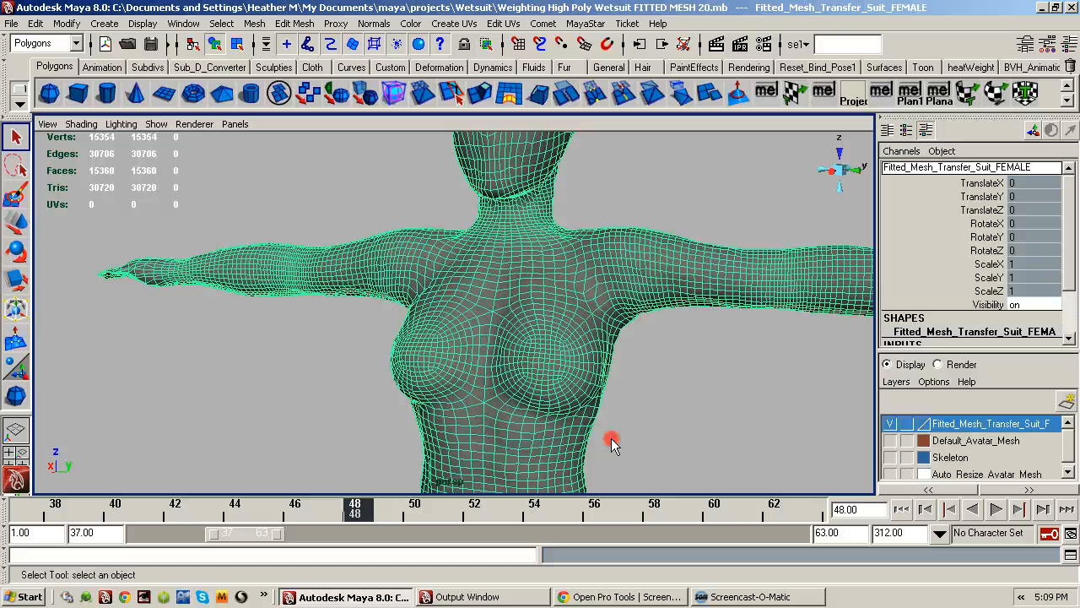
- Hide the fitted transfer suit layer and show the Default_Avatar_Mesh layer instead
{"action": "left_click", "coordinate": [892, 424]}
{"action": "left_click", "coordinate": [889, 439]}
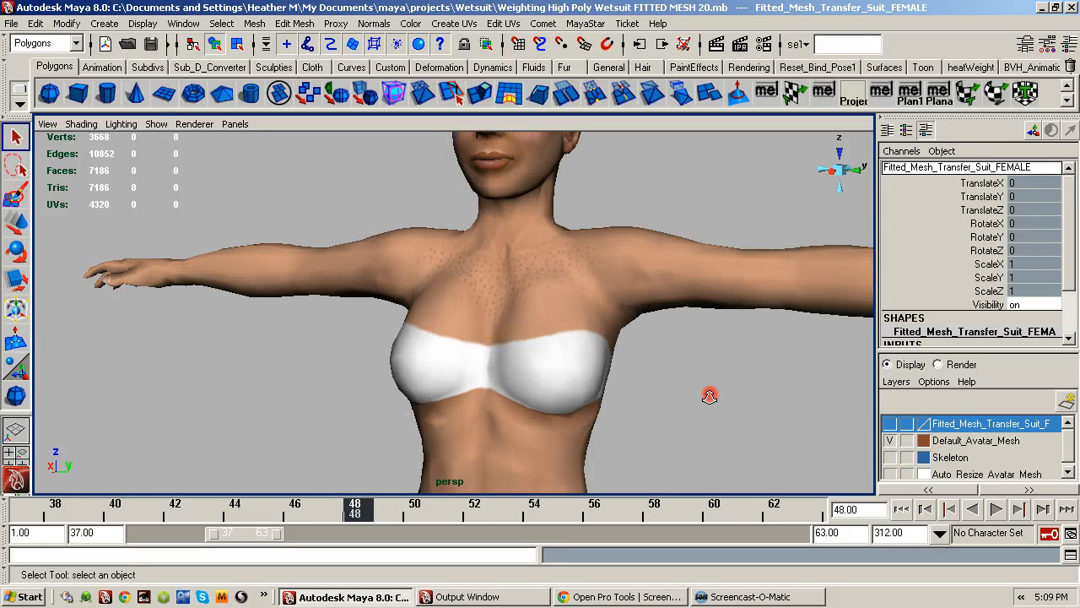
{"action": "middle_click_drag", "start_coordinate": [709, 396], "coordinate": [609, 406], "text": "alt"}
- Select the avatar's Head, Upper_Body and Lower_Body meshes together to reveal their wireframes and vertex count
{"action": "left_click", "coordinate": [521, 206]}
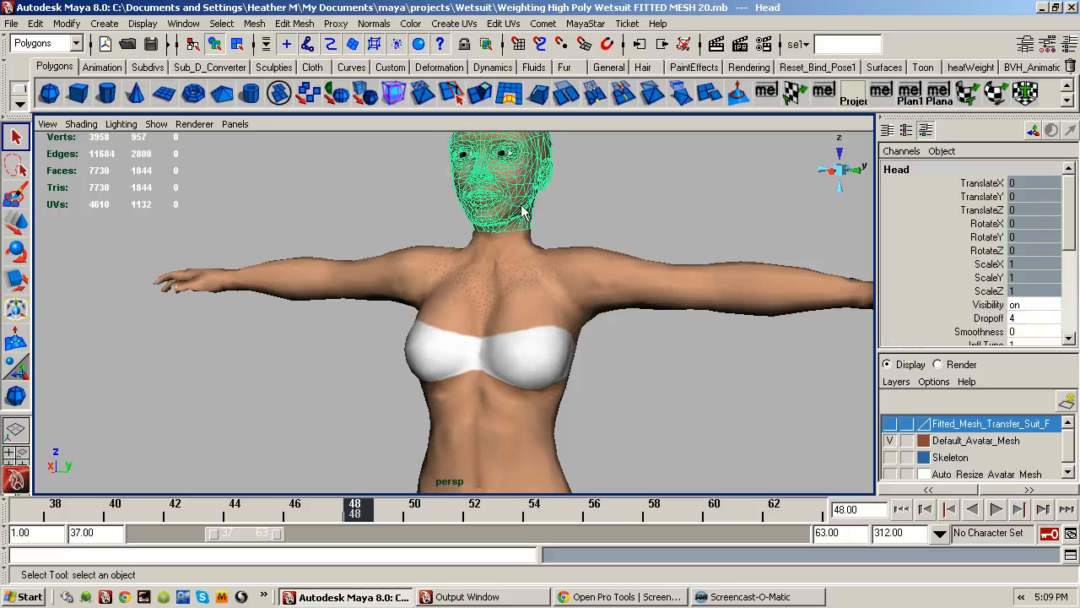
{"action": "left_click", "coordinate": [573, 256], "text": "shift"}
{"action": "left_click_drag", "start_coordinate": [569, 367], "coordinate": [486, 378], "text": "alt"}
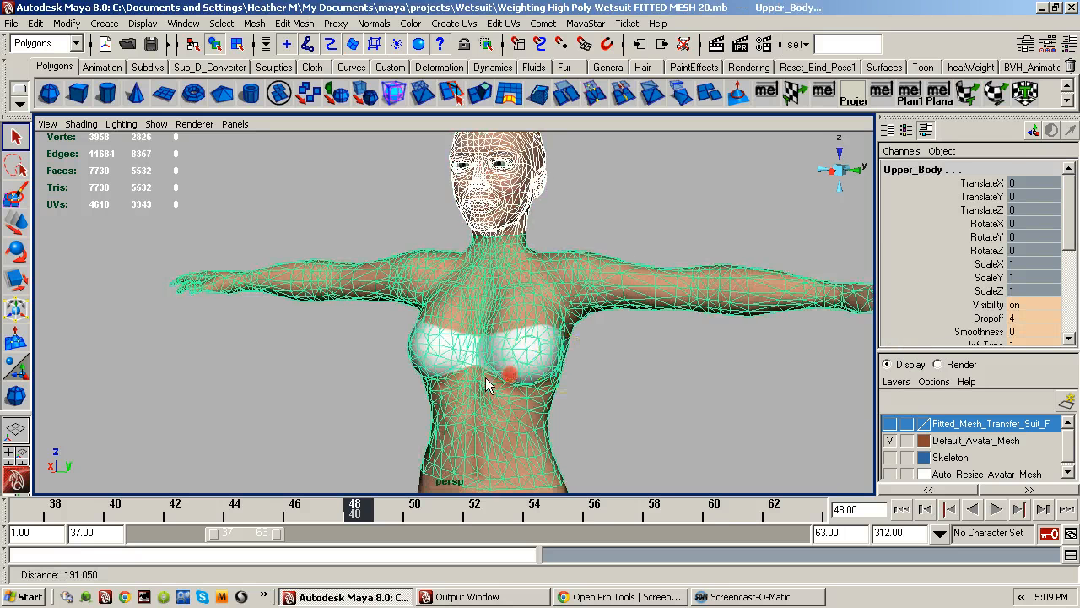
{"action": "right_click_drag", "start_coordinate": [487, 379], "coordinate": [484, 378], "text": "alt"}
{"action": "middle_click_drag", "start_coordinate": [484, 378], "coordinate": [498, 315], "text": "alt"}
{"action": "left_click", "coordinate": [559, 400], "text": "shift"}
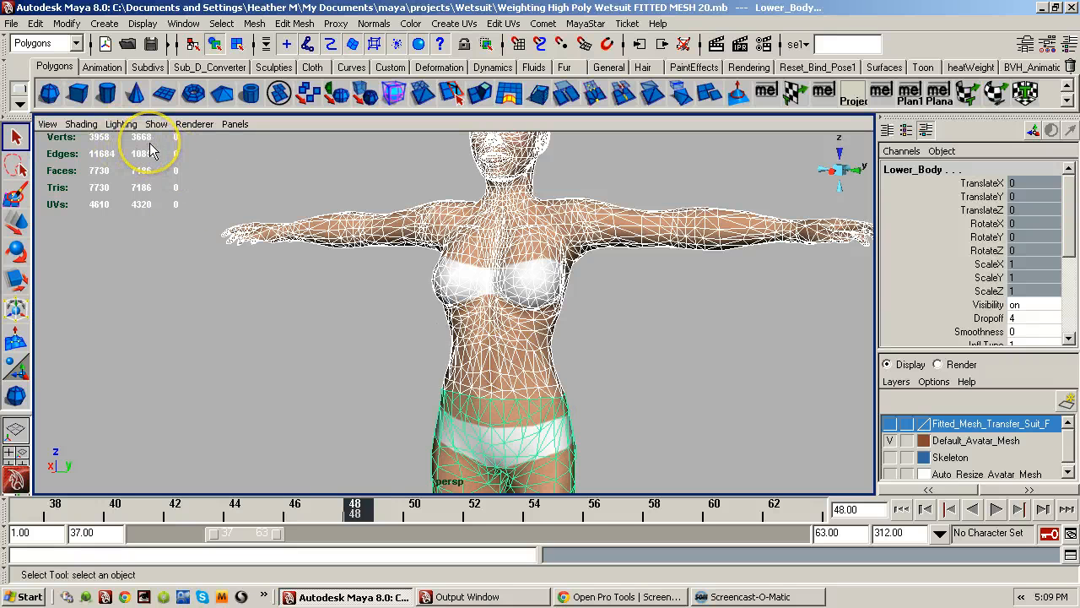
- Examine the default avatar's triangulated mesh on the abdomen, chest, hips and legs
{"action": "right_click_drag", "start_coordinate": [270, 223], "coordinate": [494, 283], "text": "alt"}
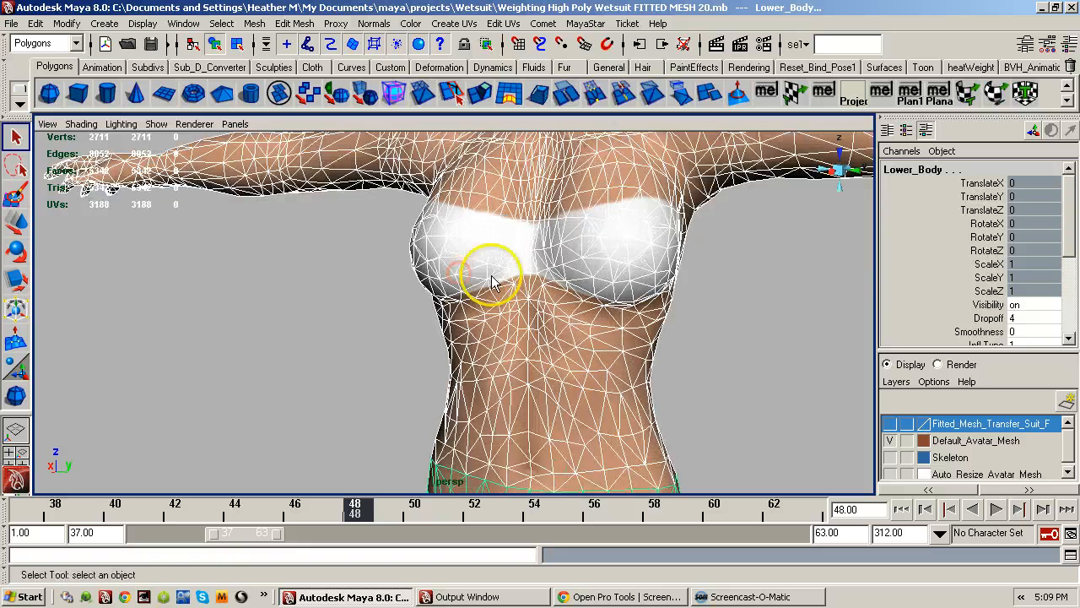
{"action": "middle_click_drag", "start_coordinate": [492, 283], "coordinate": [434, 223], "text": "alt"}
{"action": "right_click_drag", "start_coordinate": [434, 223], "coordinate": [532, 287], "text": "alt"}
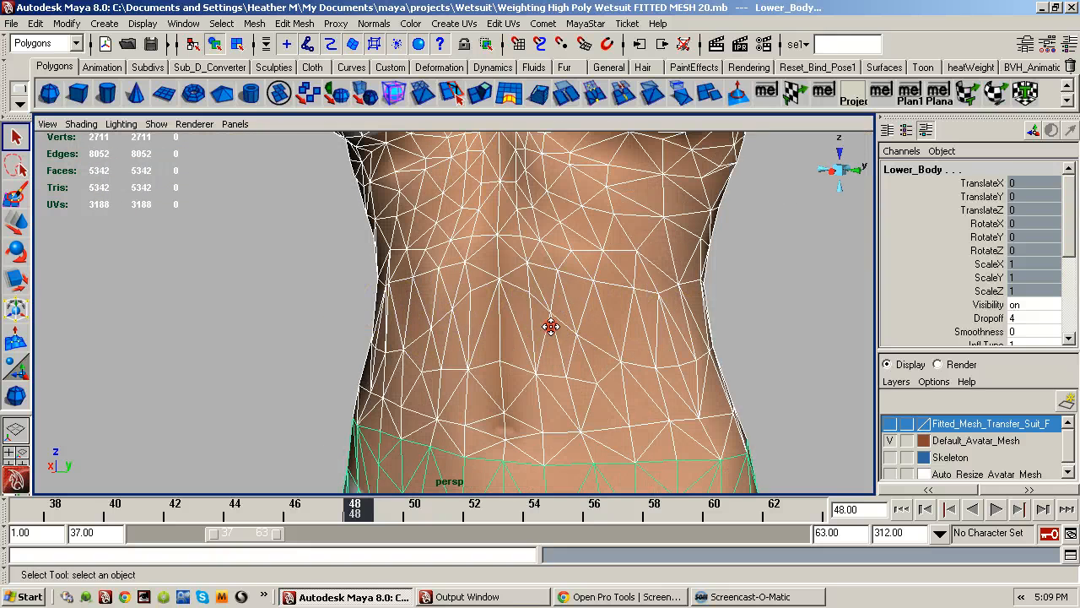
{"action": "middle_click_drag", "start_coordinate": [551, 327], "coordinate": [540, 401], "text": "alt"}
{"action": "right_click_drag", "start_coordinate": [541, 400], "coordinate": [437, 364], "text": "alt"}
{"action": "middle_click_drag", "start_coordinate": [509, 335], "coordinate": [473, 430], "text": "alt"}
{"action": "right_click_drag", "start_coordinate": [472, 430], "coordinate": [552, 422], "text": "alt"}
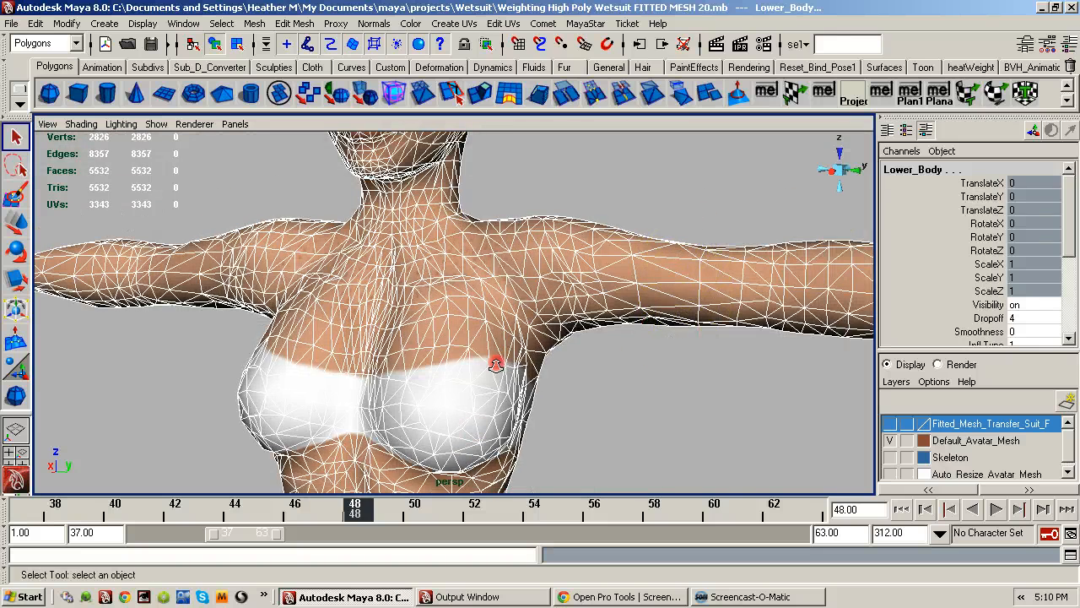
{"action": "right_click_drag", "start_coordinate": [496, 365], "coordinate": [469, 379], "text": "alt"}
{"action": "middle_click_drag", "start_coordinate": [463, 298], "coordinate": [464, 135], "text": "alt"}
{"action": "right_click_drag", "start_coordinate": [492, 326], "coordinate": [523, 338], "text": "alt"}
{"action": "middle_click_drag", "start_coordinate": [524, 448], "coordinate": [567, 338], "text": "alt"}
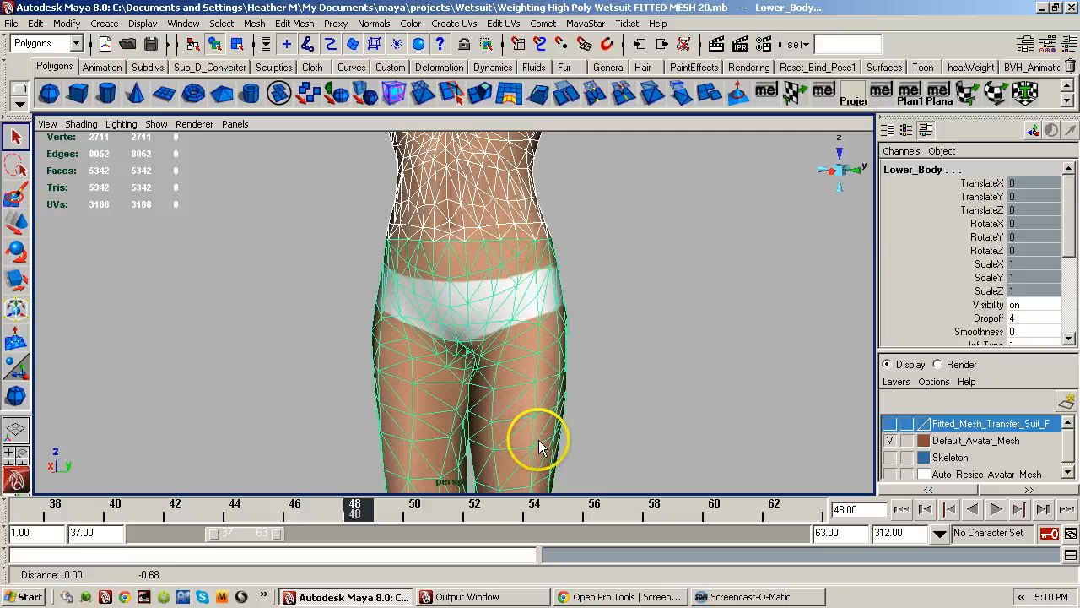
{"action": "middle_click_drag", "start_coordinate": [540, 441], "coordinate": [557, 273], "text": "alt"}
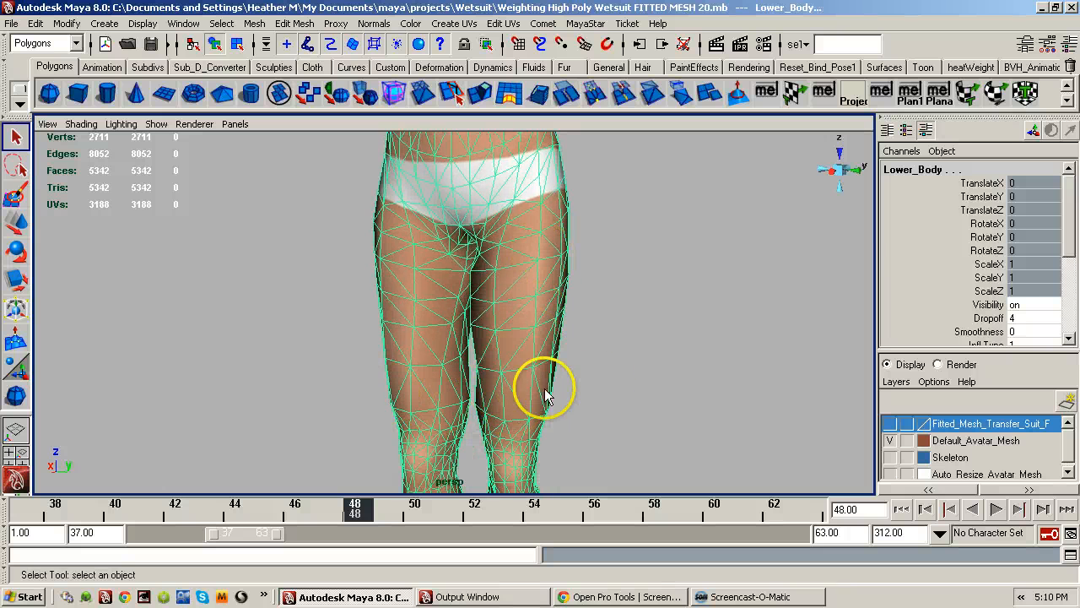
{"action": "middle_click_drag", "start_coordinate": [502, 340], "coordinate": [500, 497], "text": "alt"}
{"action": "middle_click_drag", "start_coordinate": [450, 349], "coordinate": [443, 413], "text": "alt"}
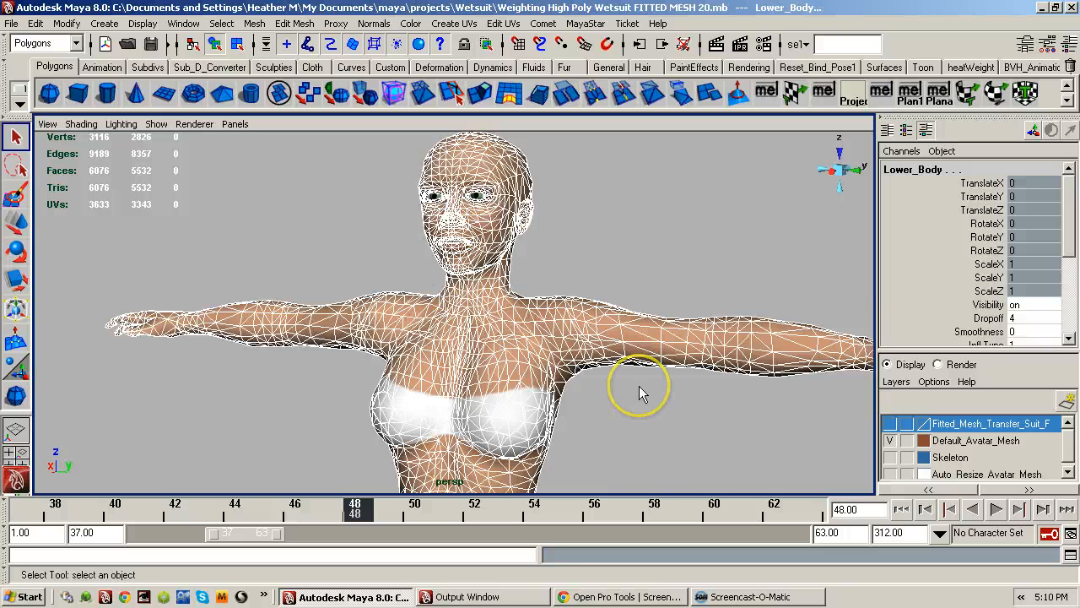
- Show the transfer suit layer together with the default avatar and clear the selection
{"action": "left_click", "coordinate": [892, 423]}
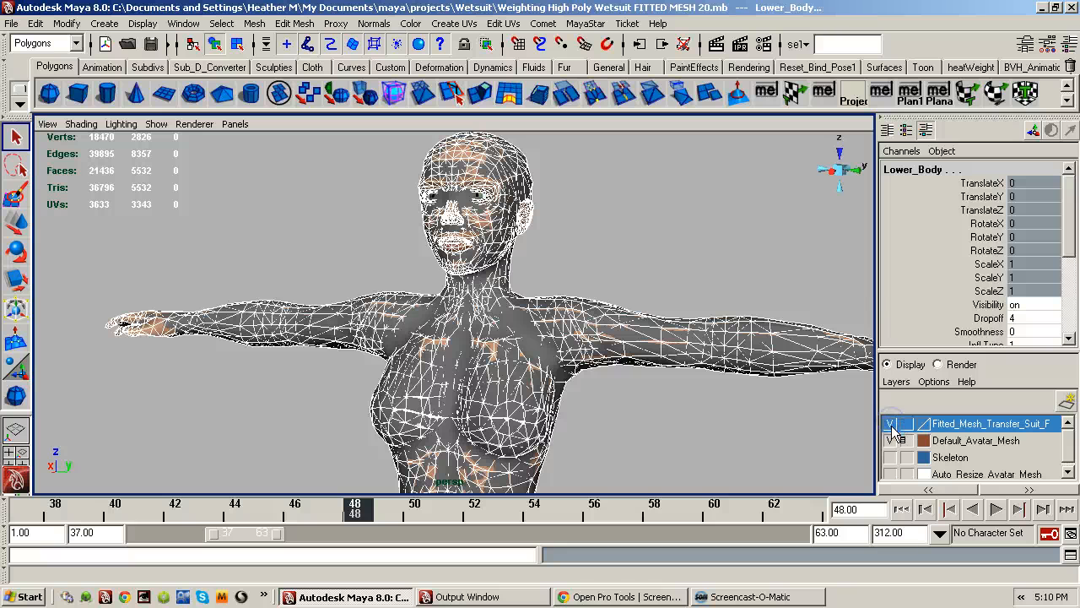
{"action": "left_click", "coordinate": [892, 441]}
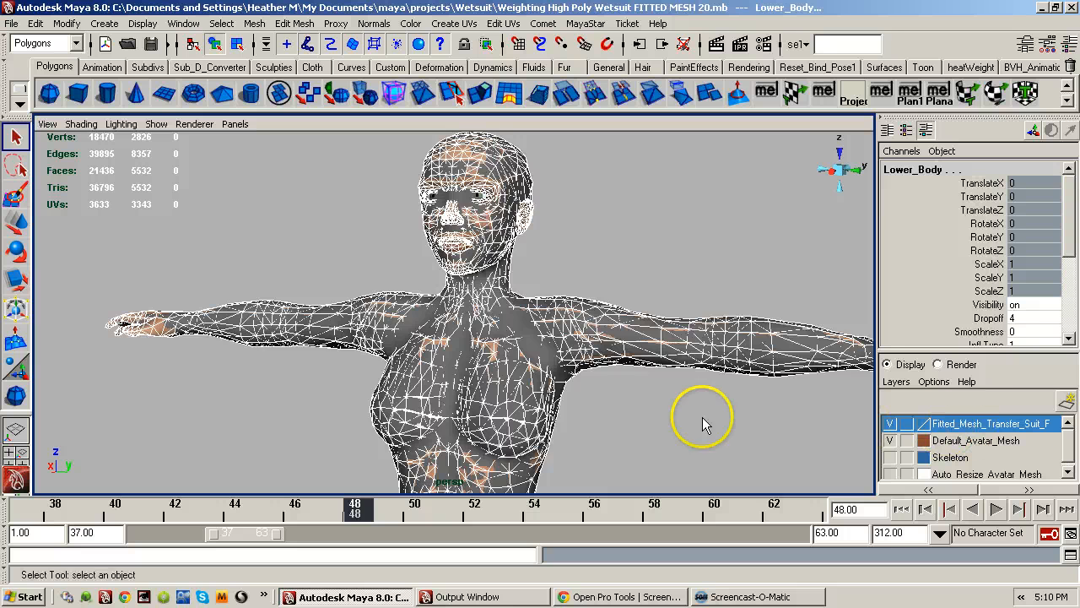
{"action": "left_click_drag", "start_coordinate": [699, 422], "coordinate": [678, 321], "text": "alt"}
{"action": "left_click", "coordinate": [675, 341]}
- Inspect how closely the transfer suit surface matches the avatar's body from the front and side
{"action": "right_click_drag", "start_coordinate": [633, 330], "coordinate": [495, 349], "text": "alt"}
{"action": "middle_click_drag", "start_coordinate": [490, 347], "coordinate": [490, 245], "text": "alt"}
{"action": "right_click_drag", "start_coordinate": [426, 307], "coordinate": [673, 295], "text": "alt"}
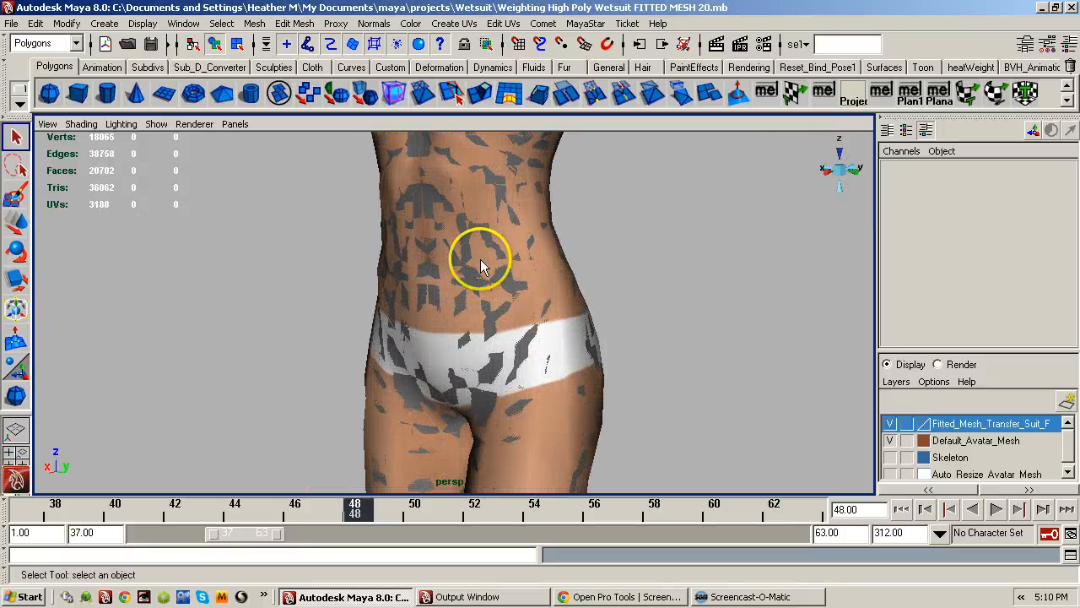
{"action": "left_click_drag", "start_coordinate": [549, 282], "coordinate": [515, 353], "text": "alt"}
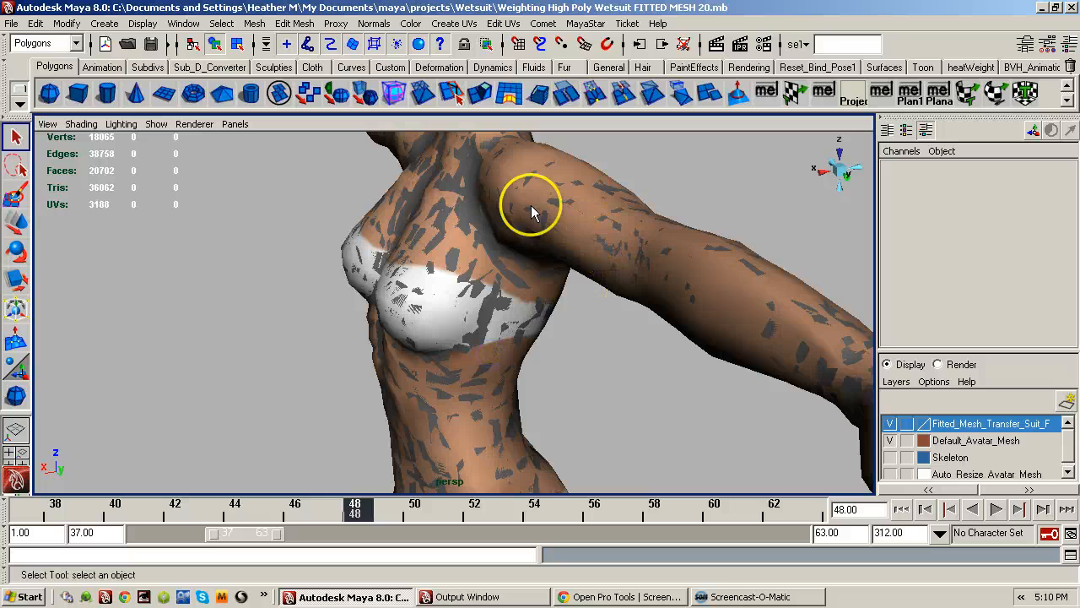
{"action": "left_click_drag", "start_coordinate": [544, 253], "coordinate": [401, 331], "text": "alt"}
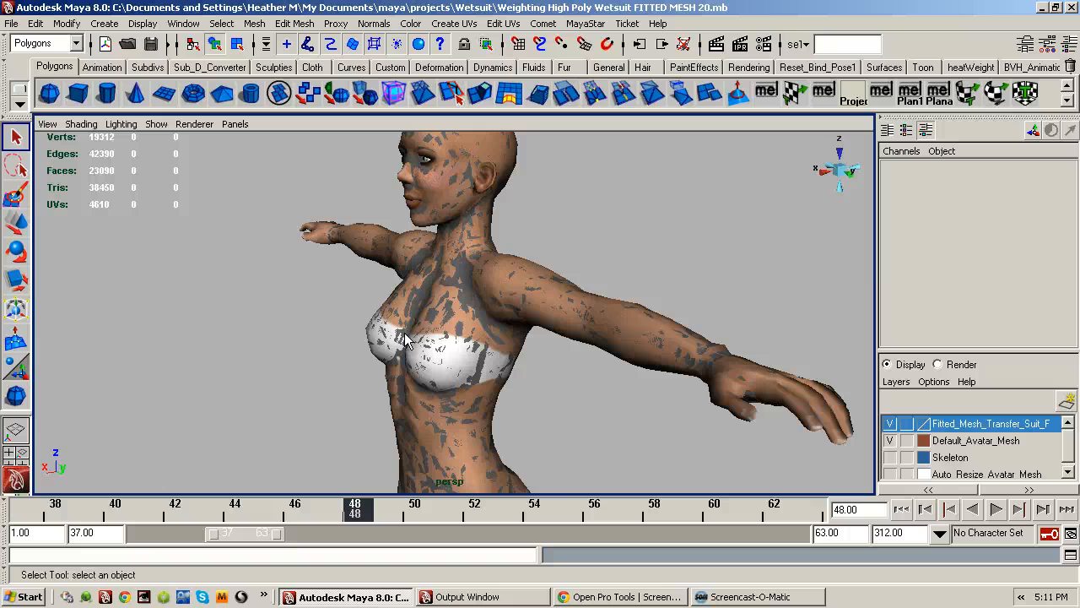
{"action": "left_click_drag", "start_coordinate": [361, 325], "coordinate": [422, 333], "text": "alt"}
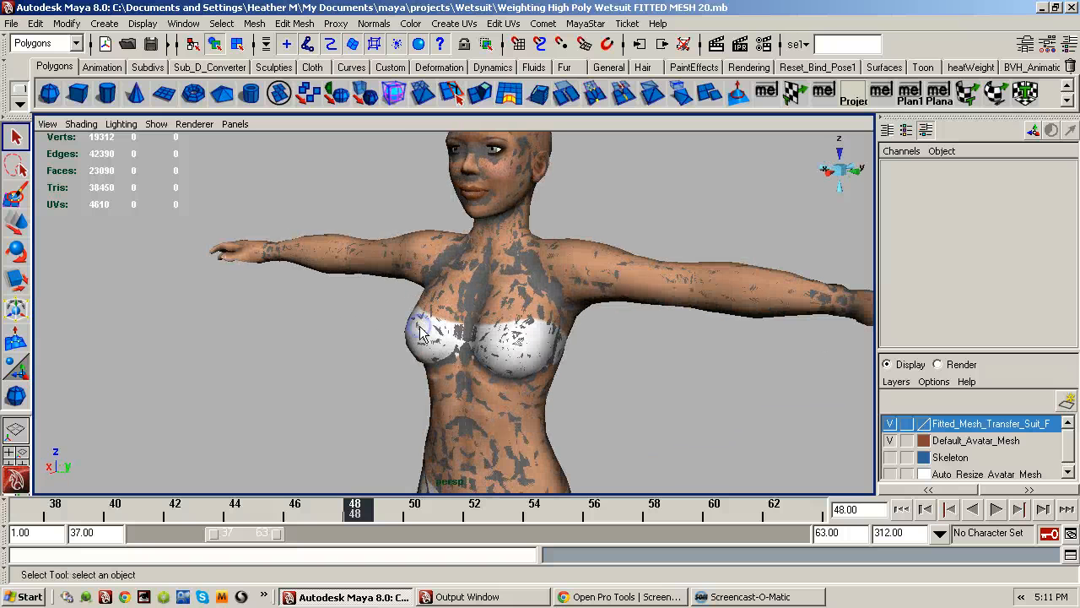
{"action": "left_click_drag", "start_coordinate": [491, 310], "coordinate": [364, 214], "text": "alt"}
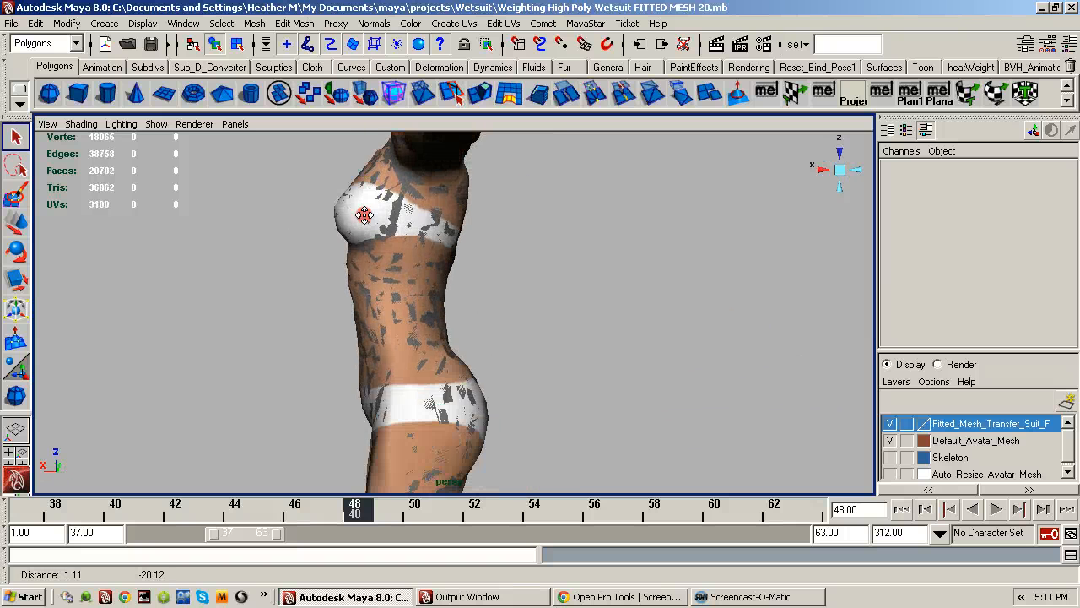
{"action": "middle_click_drag", "start_coordinate": [364, 215], "coordinate": [350, 358], "text": "alt"}
{"action": "left_click_drag", "start_coordinate": [350, 358], "coordinate": [427, 359], "text": "alt"}
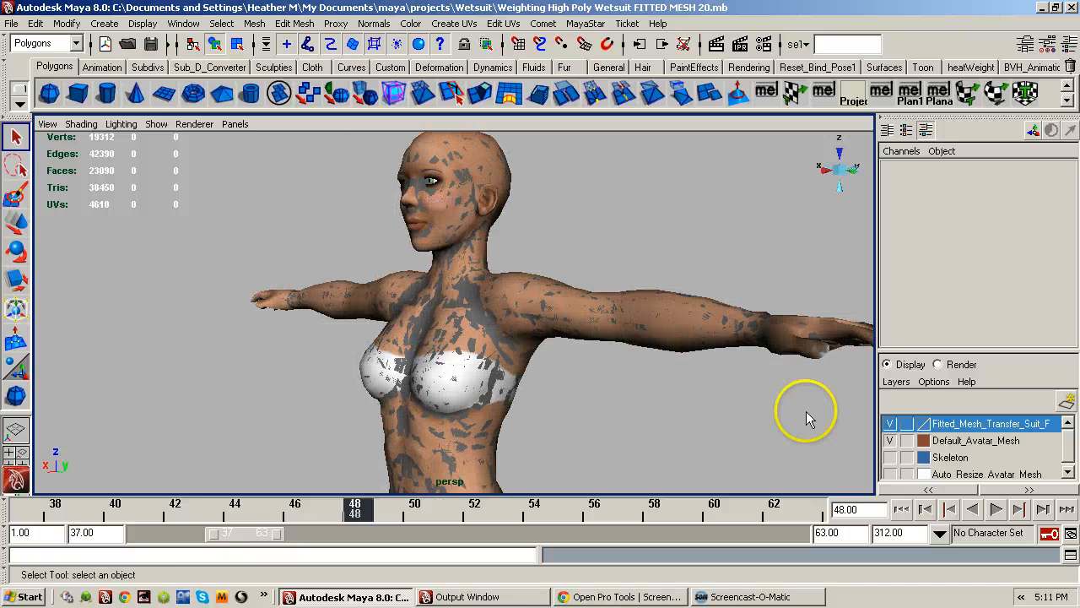
- Hide the Default_Avatar_Mesh layer and select the Fitted_Mesh_Transfer_Suit_FEMALE mesh
{"action": "left_click", "coordinate": [889, 440]}
{"action": "left_click_drag", "start_coordinate": [506, 403], "coordinate": [509, 385], "text": "alt"}
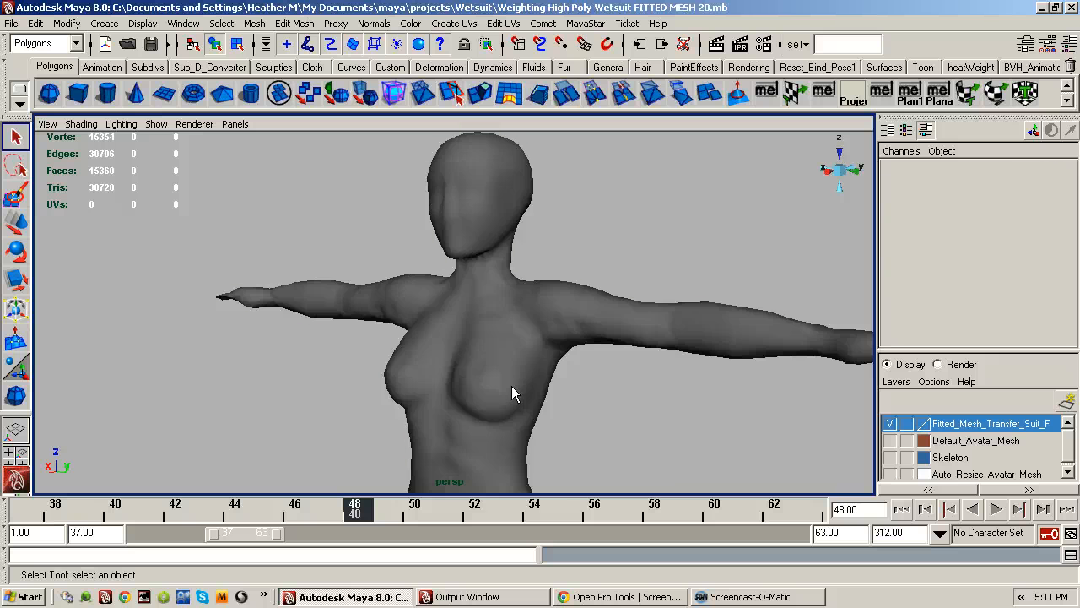
{"action": "left_click", "coordinate": [512, 385]}
- Examine the transfer suit's quad wireframe from the front, side and back, including the torso, arms, hips and legs
{"action": "right_click_drag", "start_coordinate": [511, 386], "coordinate": [392, 412], "text": "alt"}
{"action": "middle_click_drag", "start_coordinate": [392, 413], "coordinate": [385, 313], "text": "alt"}
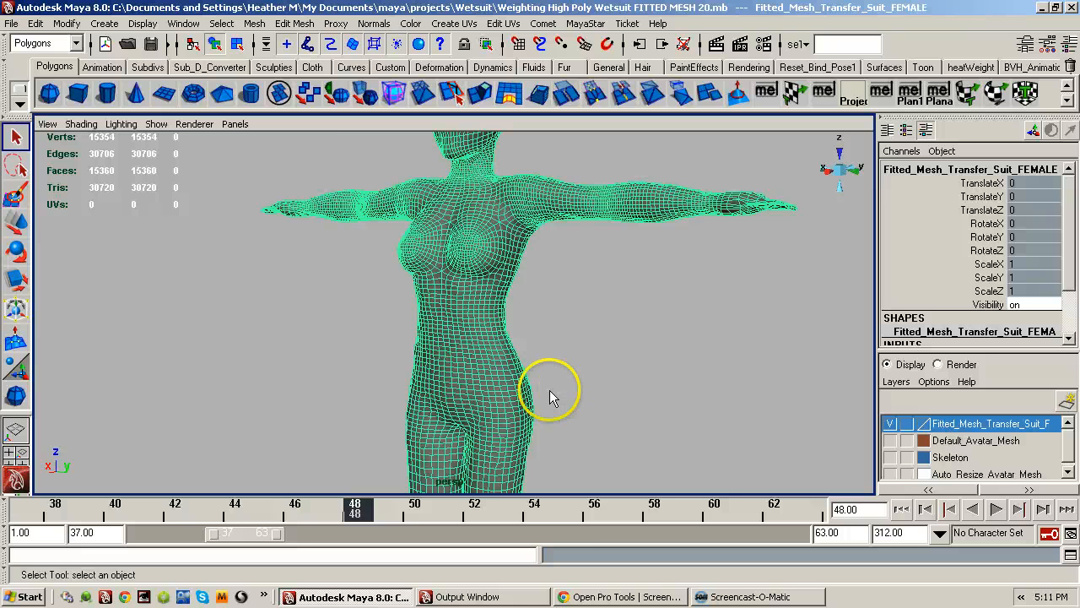
{"action": "right_click_drag", "start_coordinate": [447, 365], "coordinate": [552, 366], "text": "alt"}
{"action": "left_click_drag", "start_coordinate": [552, 367], "coordinate": [572, 371], "text": "alt"}
{"action": "middle_click_drag", "start_coordinate": [573, 371], "coordinate": [553, 455], "text": "alt"}
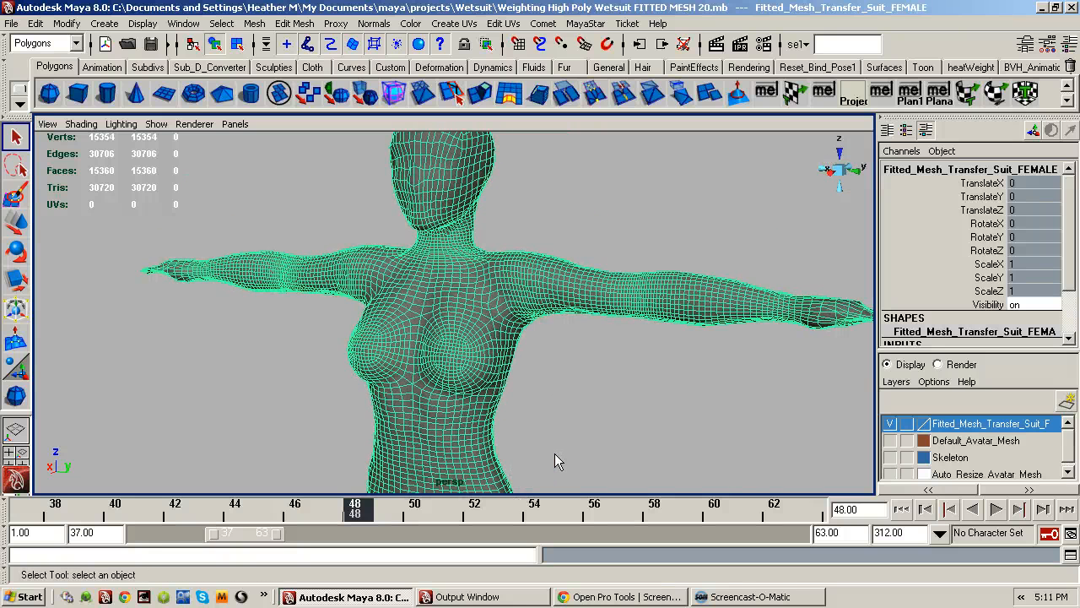
{"action": "left_click_drag", "start_coordinate": [555, 453], "coordinate": [448, 375], "text": "alt"}
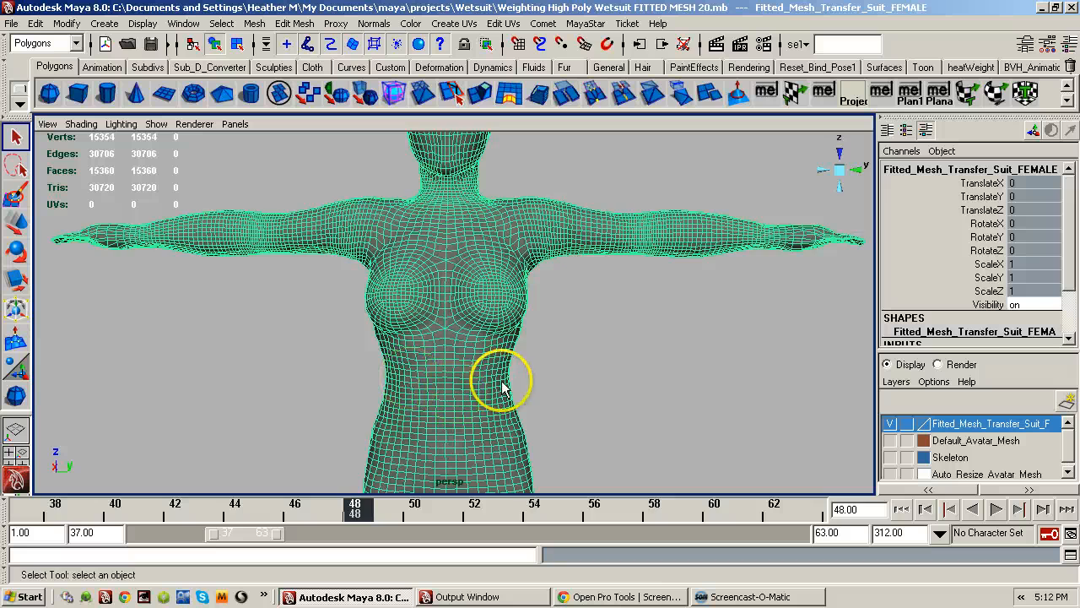
{"action": "left_click_drag", "start_coordinate": [499, 384], "coordinate": [475, 386], "text": "alt"}
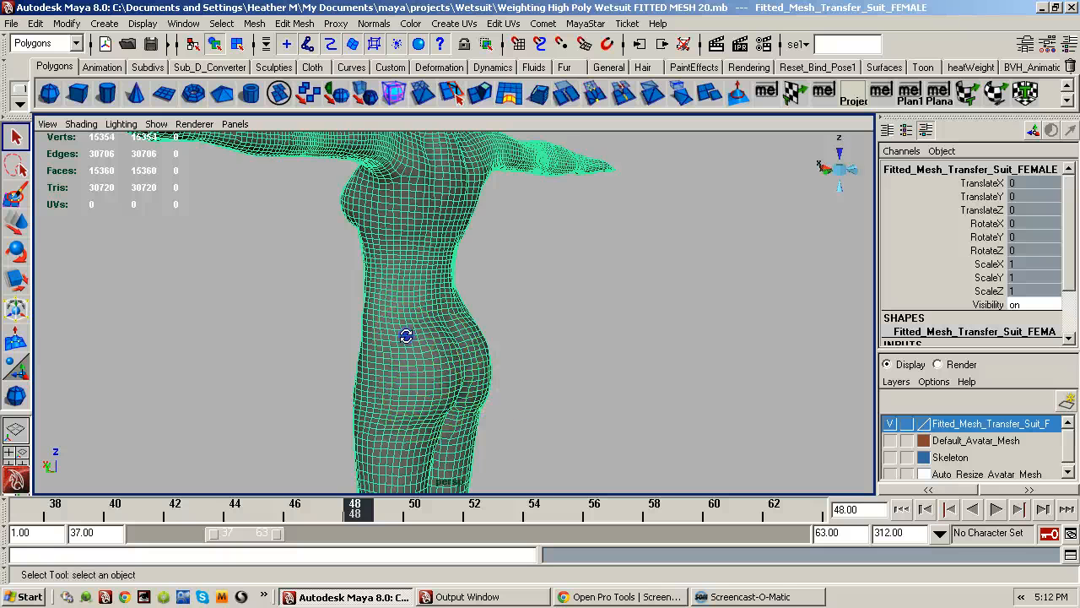
{"action": "left_click_drag", "start_coordinate": [405, 333], "coordinate": [514, 397], "text": "alt"}
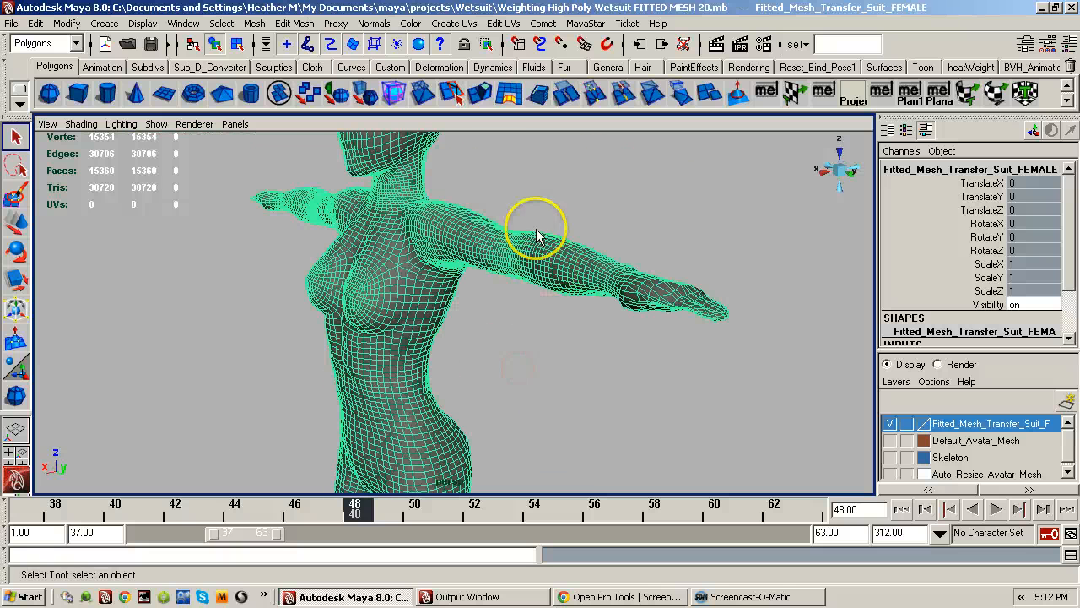
{"action": "middle_click_drag", "start_coordinate": [512, 349], "coordinate": [550, 130], "text": "alt"}
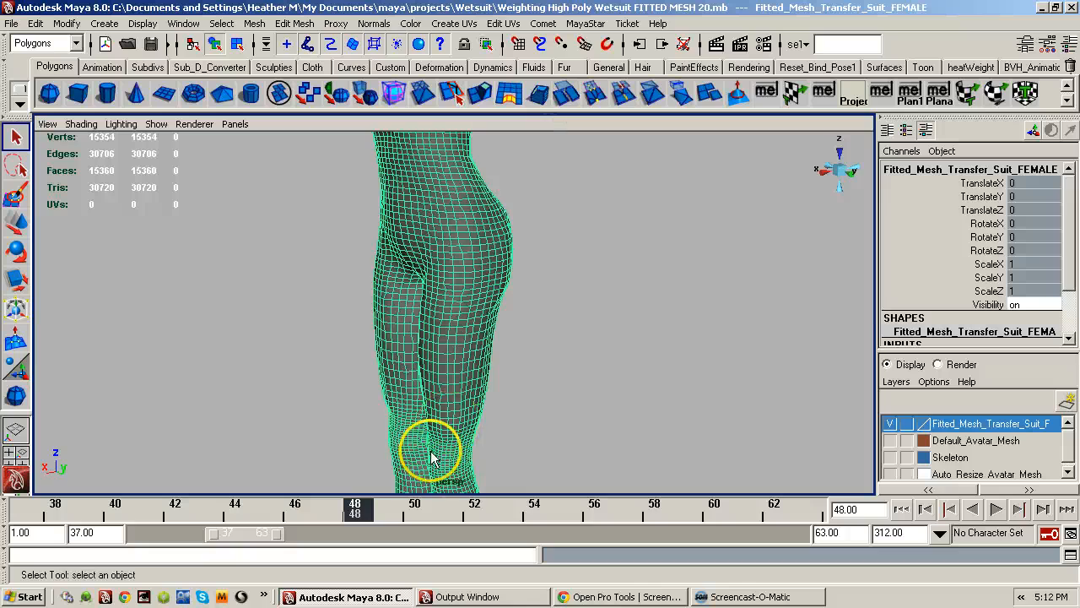
{"action": "left_click_drag", "start_coordinate": [429, 367], "coordinate": [502, 327], "text": "alt"}
{"action": "middle_click_drag", "start_coordinate": [502, 327], "coordinate": [478, 393], "text": "alt"}
{"action": "right_click_drag", "start_coordinate": [508, 368], "coordinate": [482, 362], "text": "alt"}
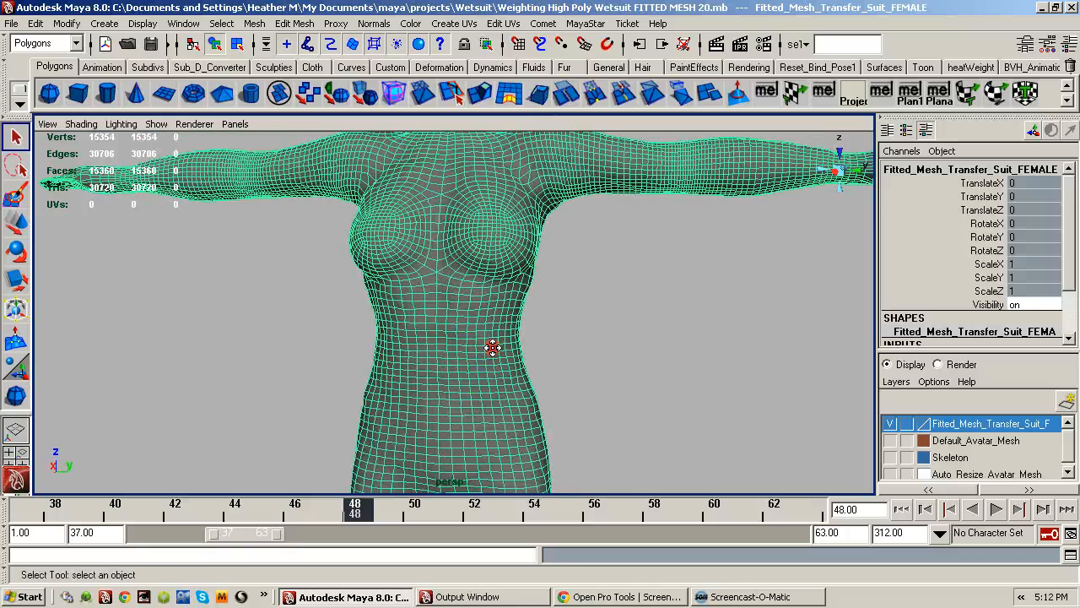
{"action": "middle_click_drag", "start_coordinate": [492, 352], "coordinate": [509, 398], "text": "alt"}
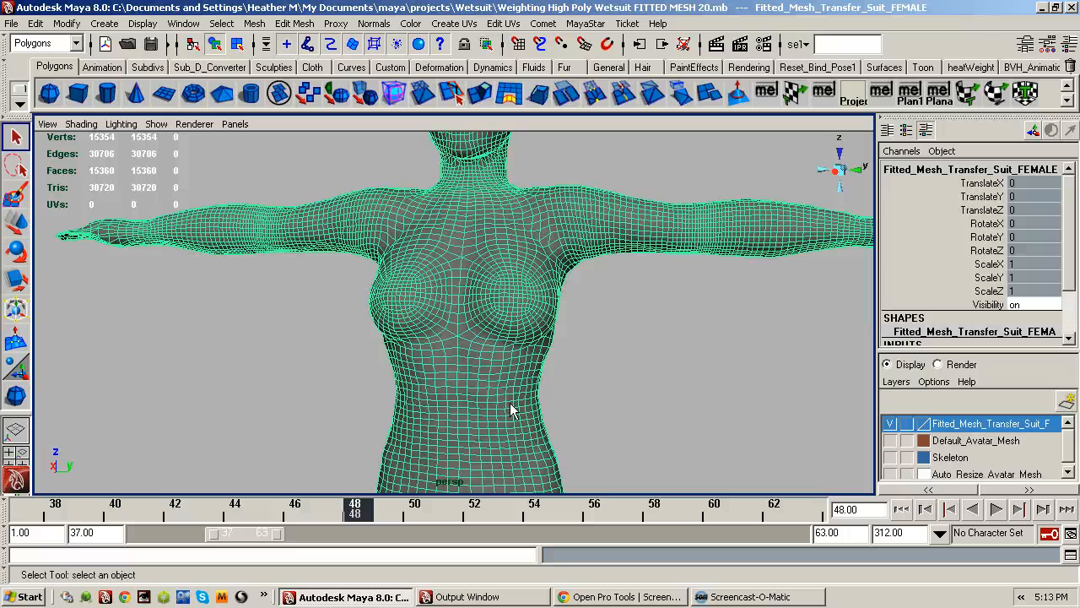
{"action": "mouse_move", "coordinate": [438, 369]}
{"action": "left_mouse_down", "text": "alt"}
{"action": "mouse_move", "coordinate": [291, 395]}
{"action": "mouse_move", "coordinate": [267, 384]}
{"action": "mouse_move", "coordinate": [262, 360]}
{"action": "mouse_move", "coordinate": [444, 367]}
{"action": "left_mouse_up", "text": "alt"}
{"action": "right_click_drag", "start_coordinate": [444, 366], "coordinate": [567, 357], "text": "alt"}
{"action": "mouse_move", "coordinate": [567, 357]}
{"action": "left_mouse_down", "text": "alt"}
{"action": "mouse_move", "coordinate": [549, 475]}
{"action": "mouse_move", "coordinate": [528, 427]}
{"action": "mouse_move", "coordinate": [464, 422]}
{"action": "mouse_move", "coordinate": [469, 376]}
{"action": "left_mouse_up", "text": "alt"}
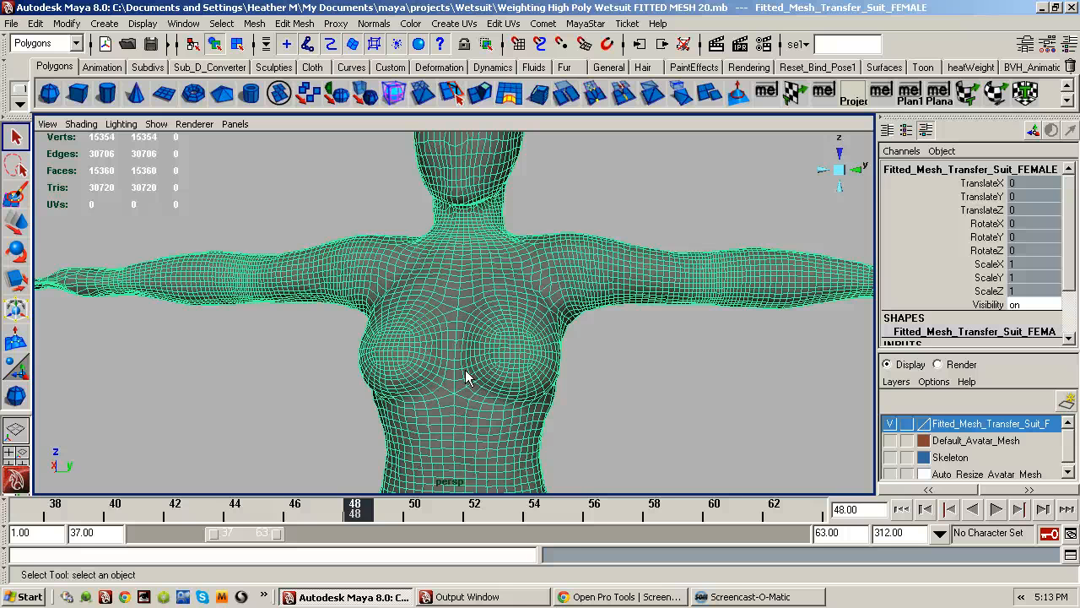
{"action": "left_click_drag", "start_coordinate": [490, 372], "coordinate": [470, 386], "text": "alt"}
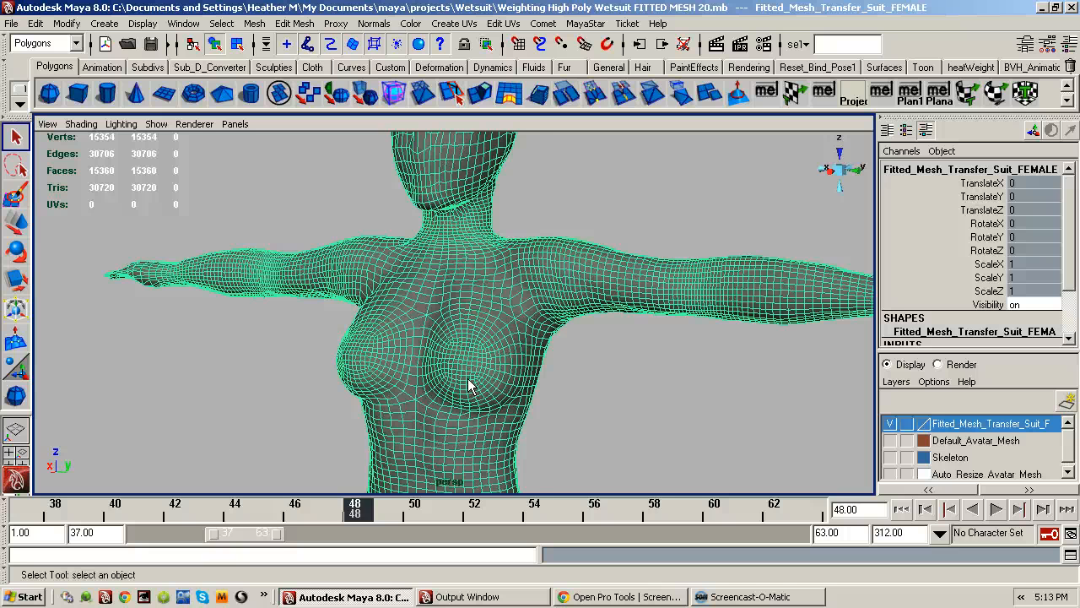
- Open the Copy Skin Weights options from MayaStar's skin weight tools for the selected transfer suit
{"action": "left_click", "coordinate": [467, 371]}
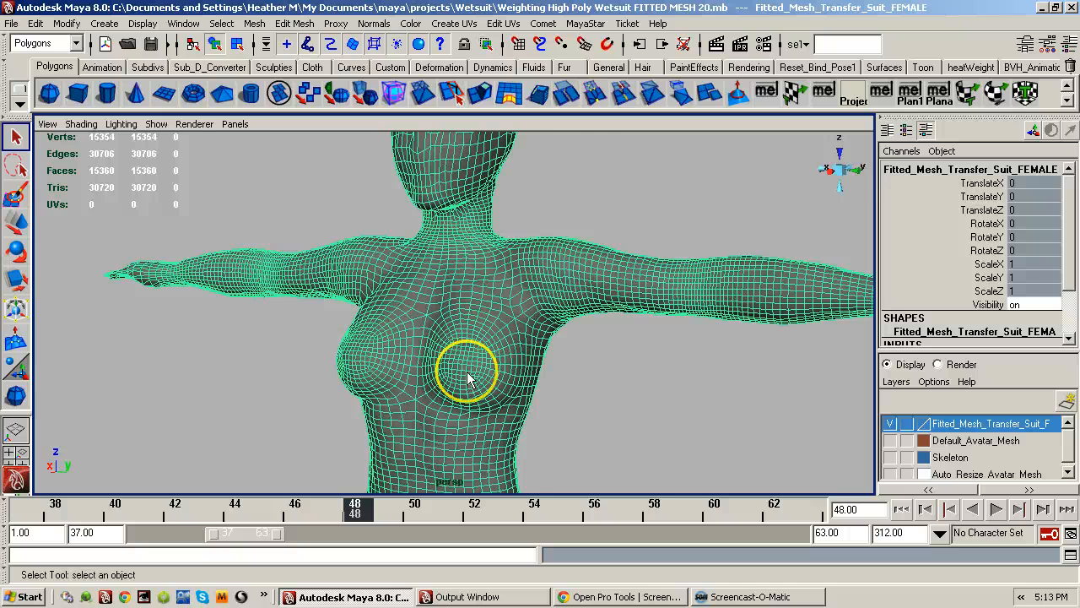
{"action": "left_click", "coordinate": [581, 24]}
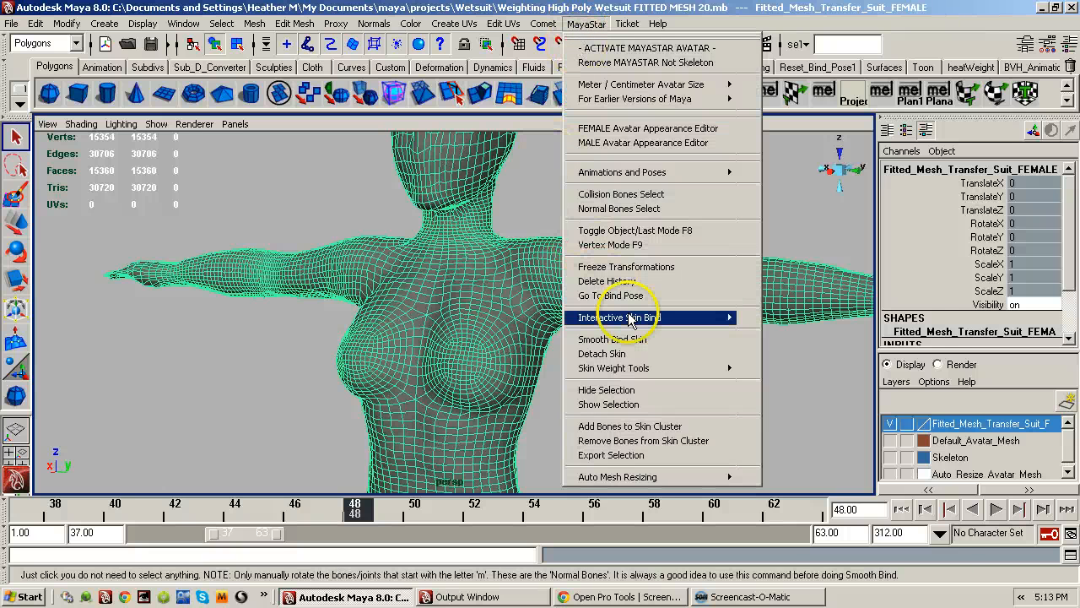
{"action": "mouse_move", "coordinate": [629, 321]}
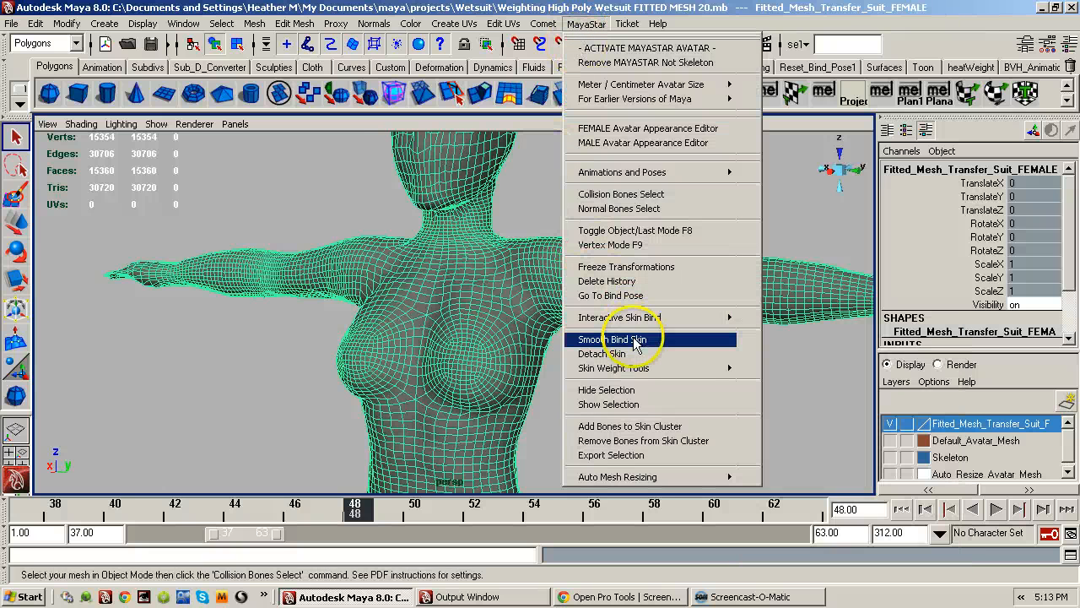
{"action": "mouse_move", "coordinate": [637, 372]}
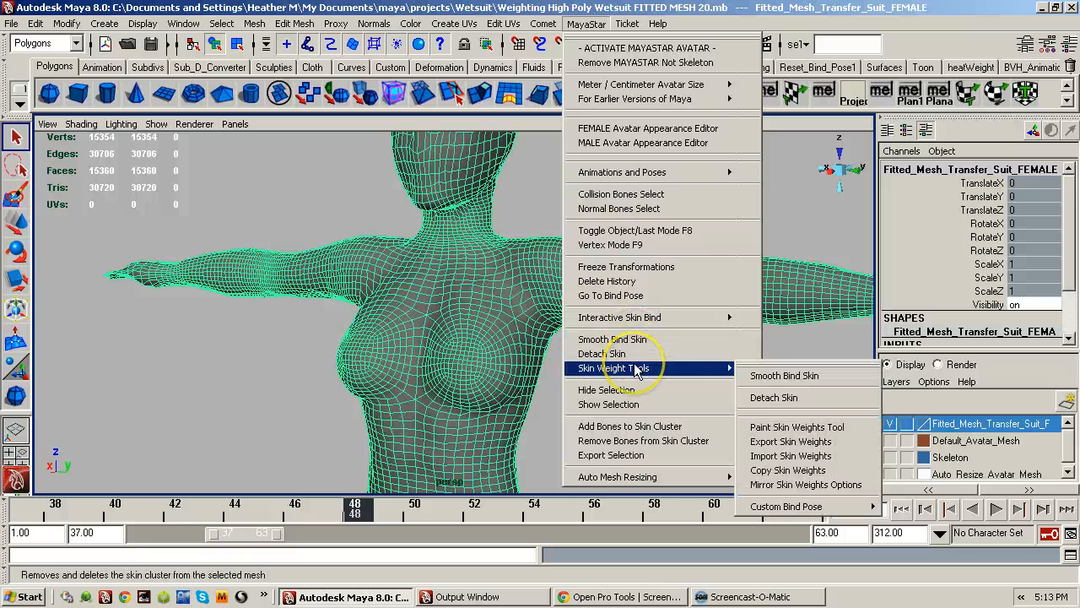
{"action": "left_click", "coordinate": [793, 473]}
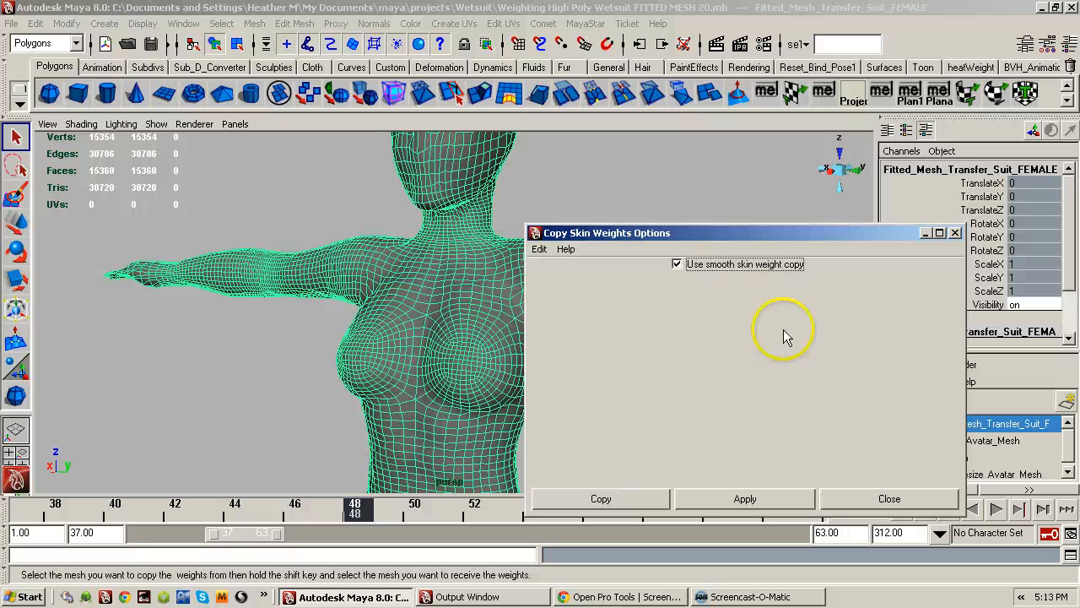
- Switch to the Animation command set, review the smooth skin Copy Skin Weights options, and close them without copying
{"action": "left_click", "coordinate": [49, 43]}
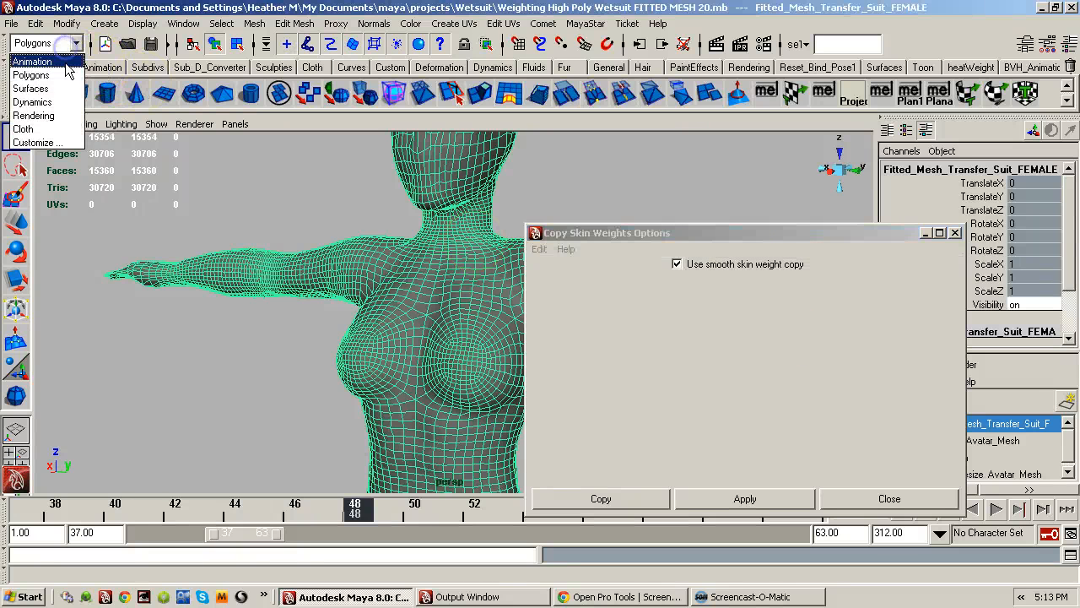
{"action": "left_click", "coordinate": [66, 66]}
{"action": "left_click", "coordinate": [345, 23]}
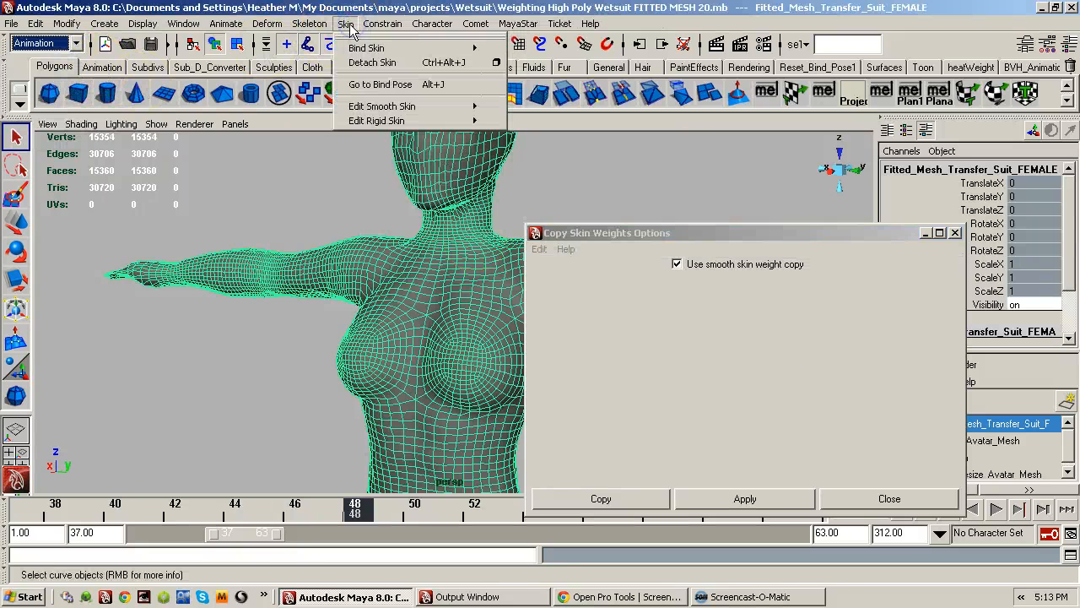
{"action": "left_click", "coordinate": [393, 107]}
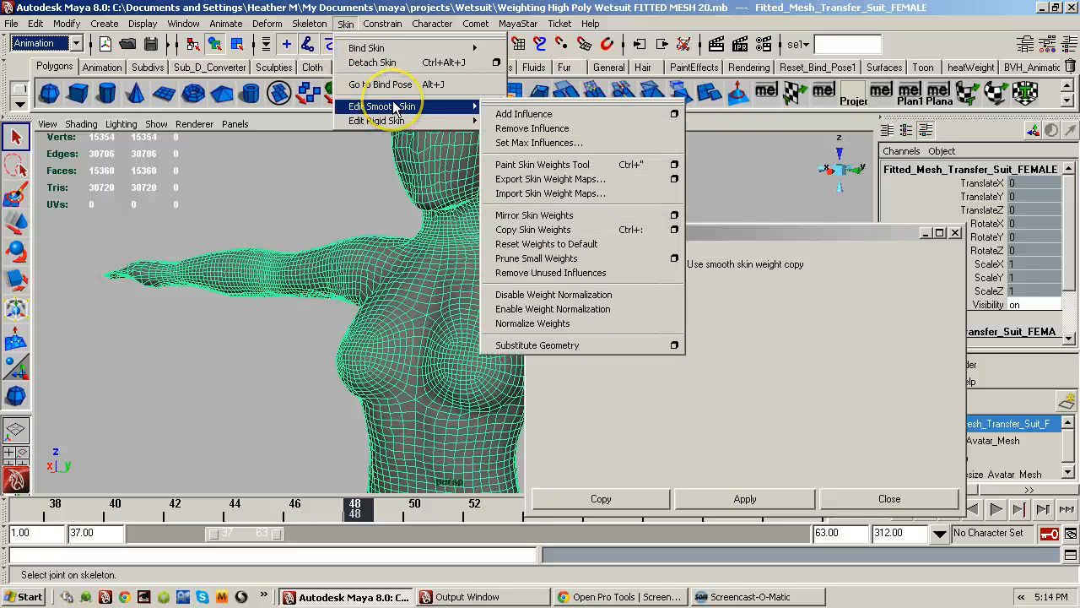
{"action": "left_click", "coordinate": [672, 231]}
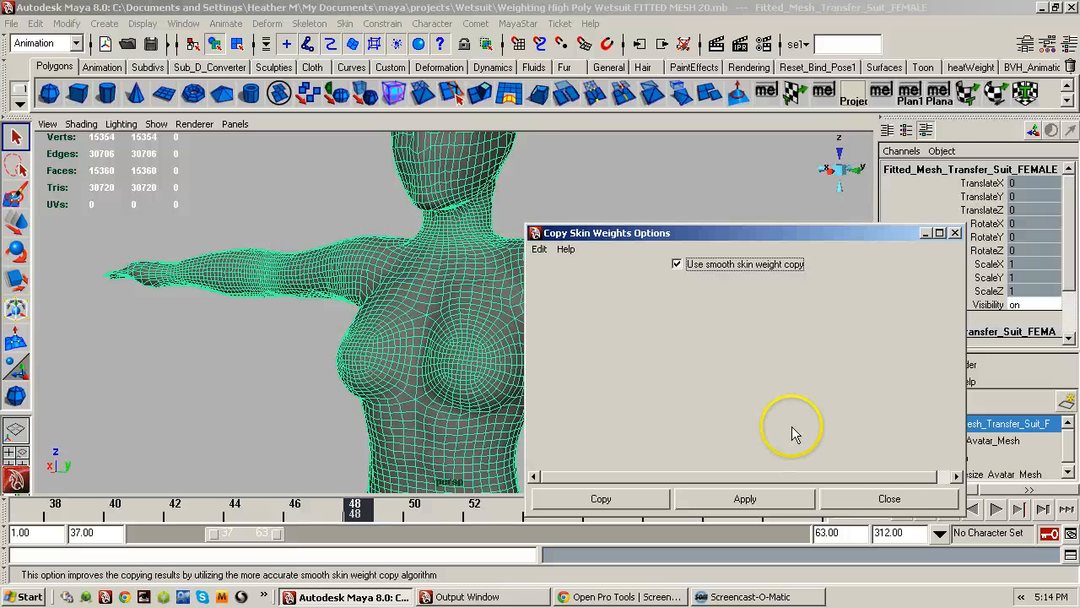
{"action": "left_click", "coordinate": [840, 500]}
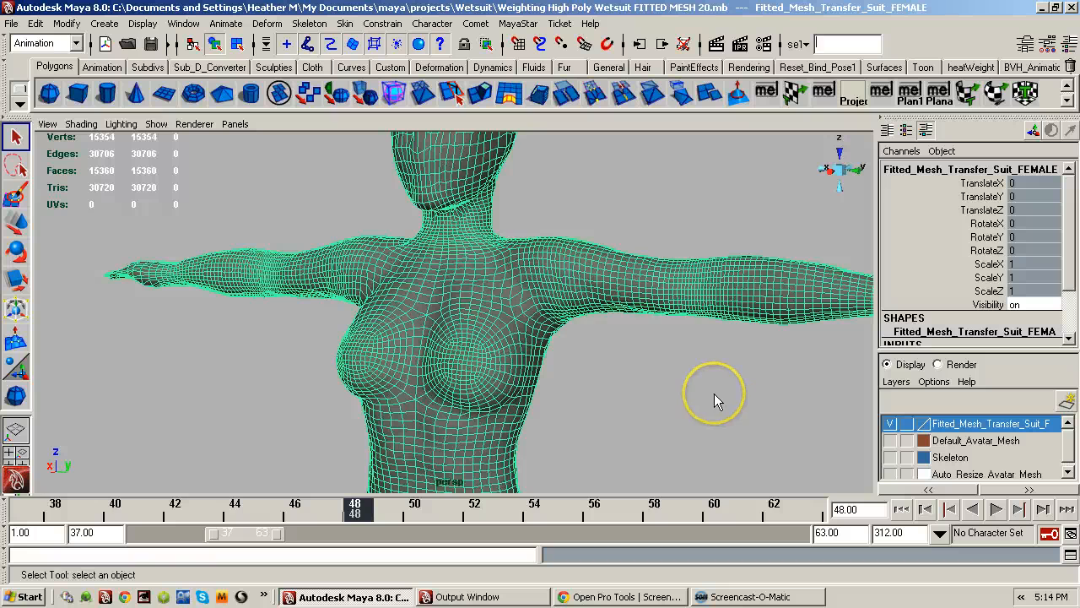
- Set the avatar size to Centimeter Scale with MayaStar
{"action": "right_click_drag", "start_coordinate": [714, 392], "coordinate": [583, 408], "text": "alt"}
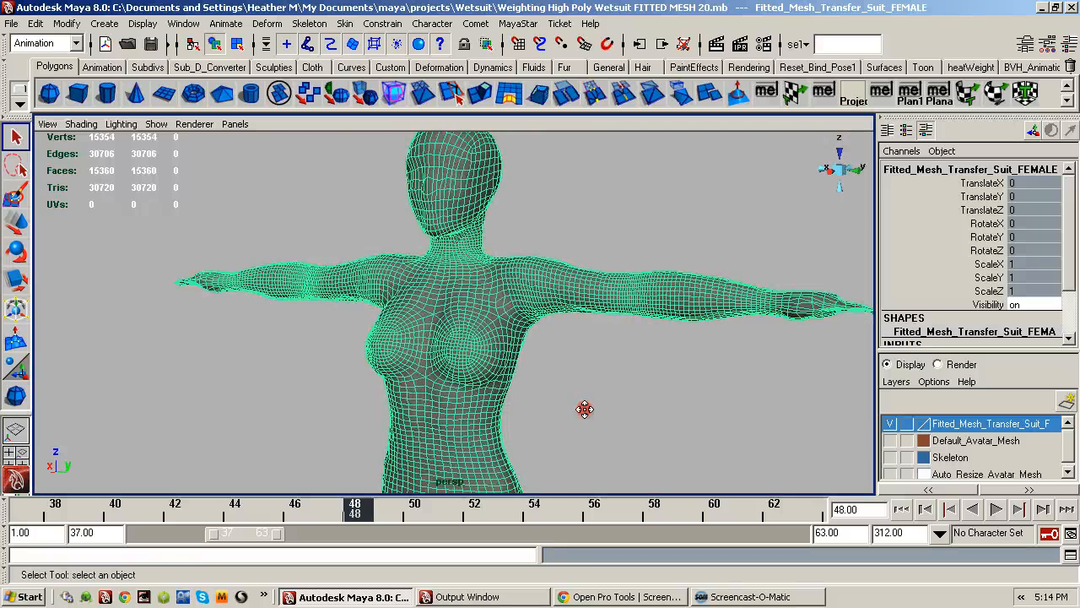
{"action": "middle_click_drag", "start_coordinate": [583, 408], "coordinate": [608, 350], "text": "alt"}
{"action": "left_click_drag", "start_coordinate": [607, 351], "coordinate": [560, 369], "text": "alt"}
{"action": "middle_click_drag", "start_coordinate": [560, 369], "coordinate": [568, 354], "text": "alt"}
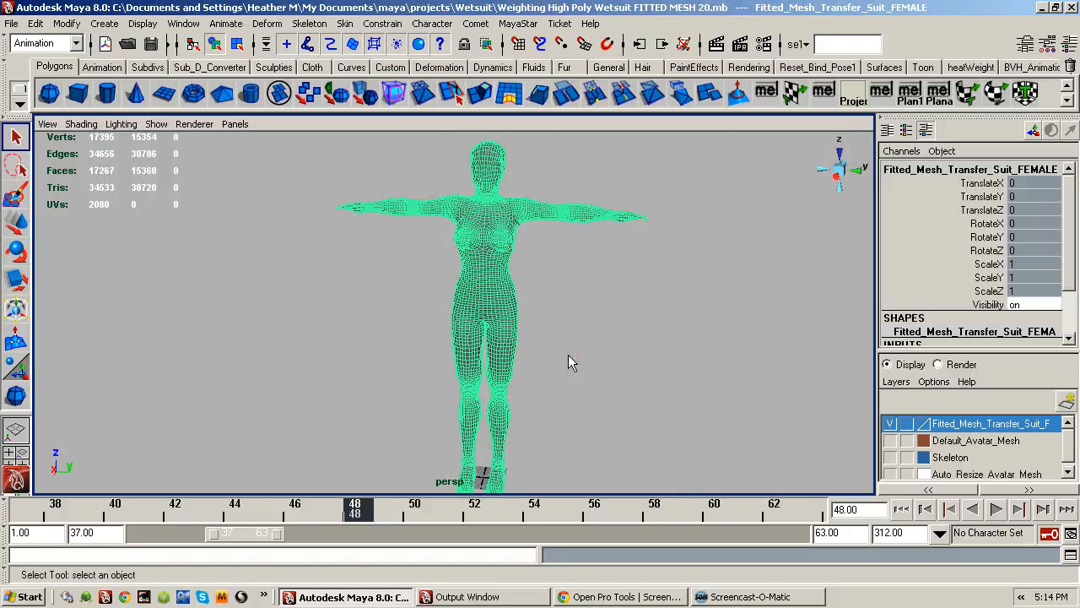
{"action": "left_click", "coordinate": [518, 24]}
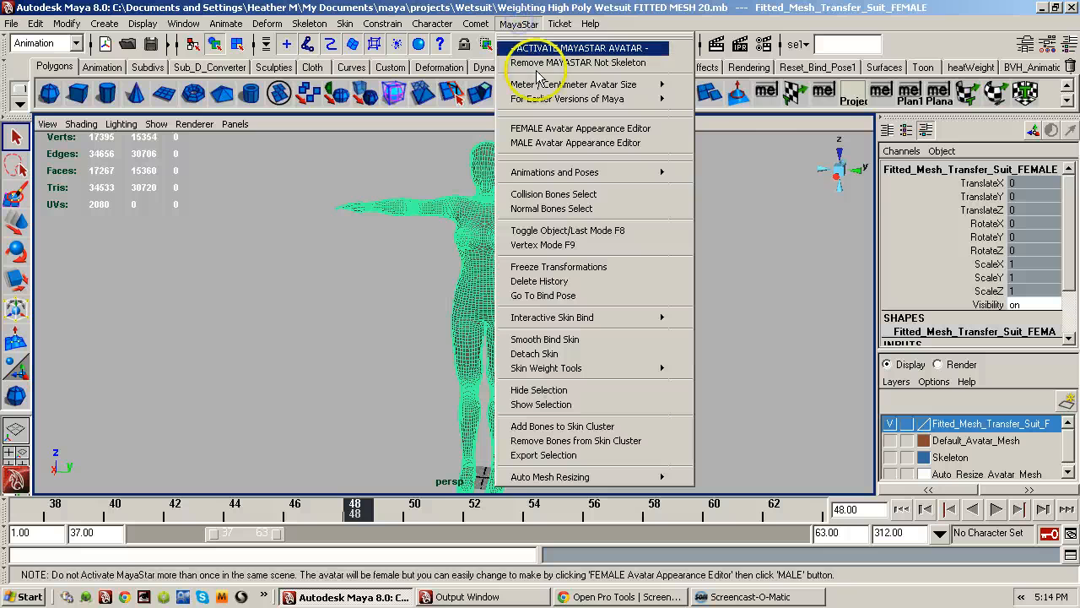
{"action": "mouse_move", "coordinate": [557, 102]}
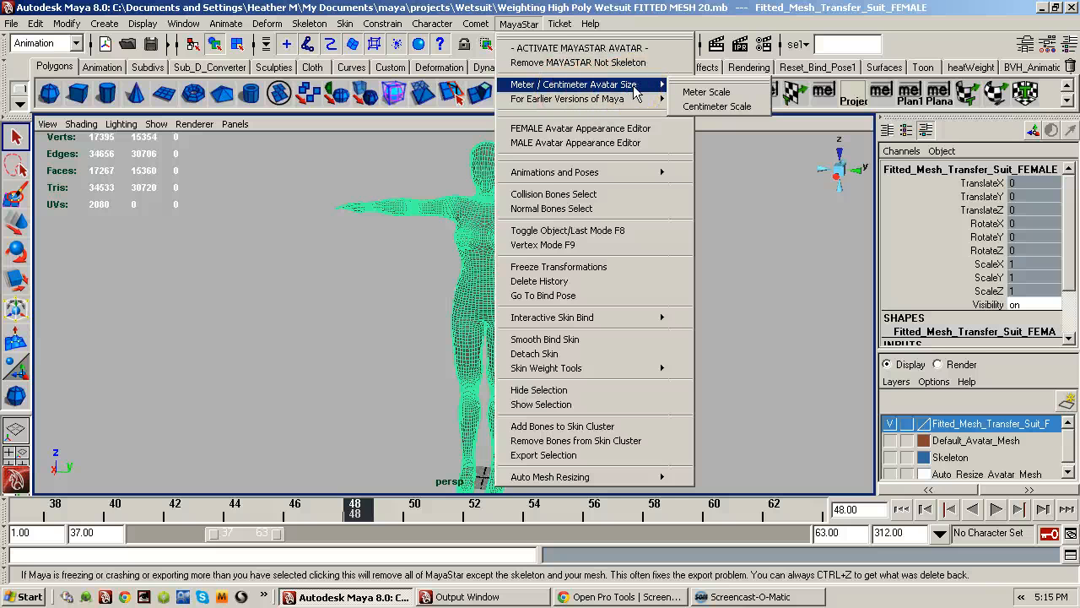
{"action": "mouse_move", "coordinate": [622, 100]}
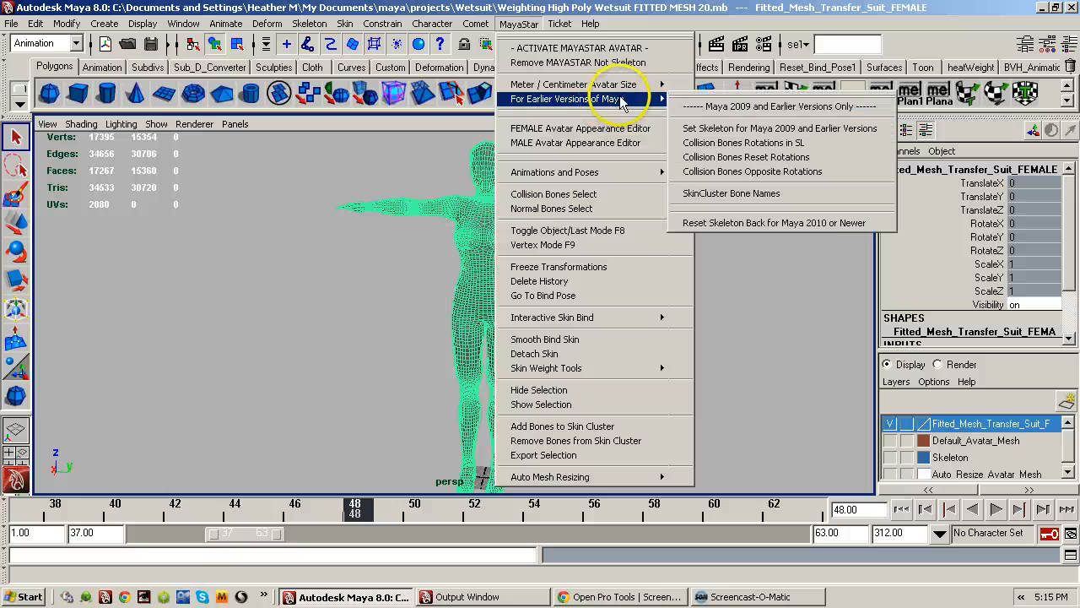
{"action": "mouse_move", "coordinate": [658, 84]}
{"action": "left_click", "coordinate": [693, 105]}
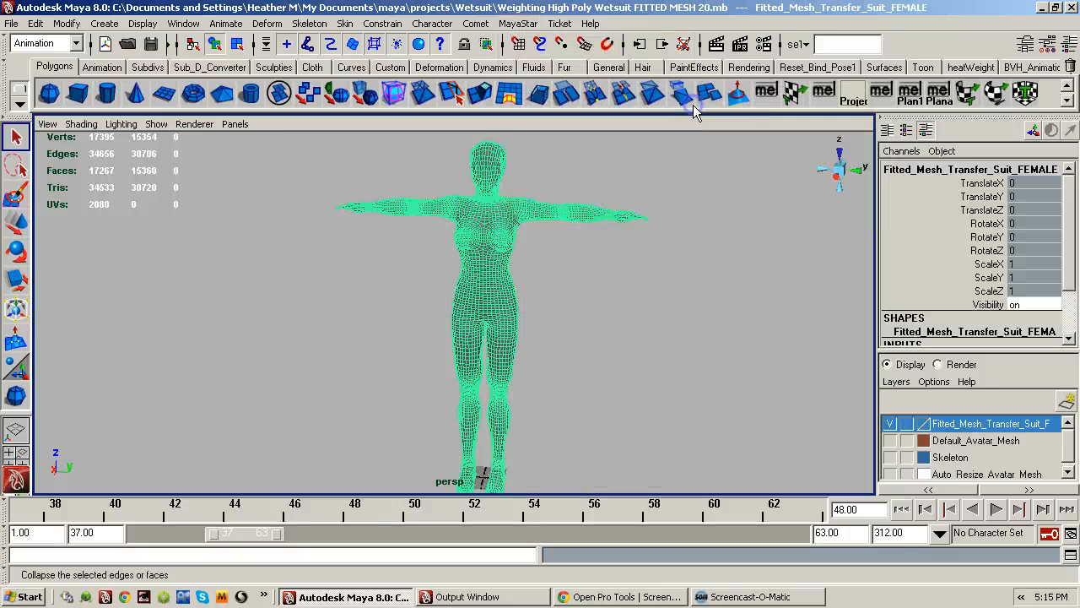
- Return the avatar size to Meter Scale with MayaStar after checking the area above the grid
{"action": "middle_click_drag", "start_coordinate": [590, 307], "coordinate": [581, 220], "text": "alt"}
{"action": "right_click_drag", "start_coordinate": [473, 351], "coordinate": [680, 356], "text": "alt"}
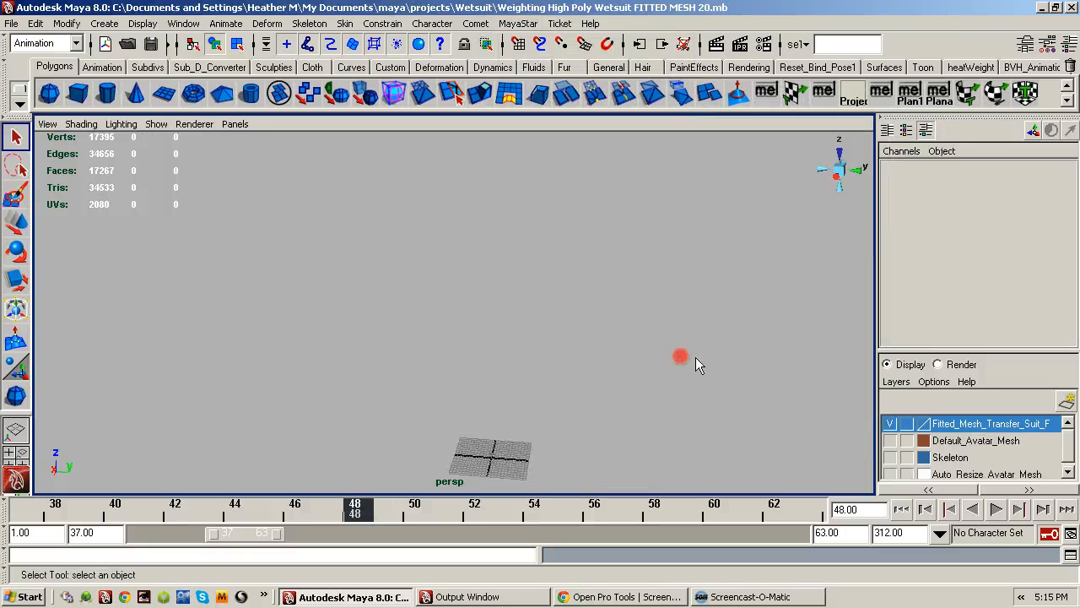
{"action": "middle_click_drag", "start_coordinate": [581, 336], "coordinate": [547, 235], "text": "alt"}
{"action": "right_click_drag", "start_coordinate": [414, 344], "coordinate": [782, 277], "text": "alt"}
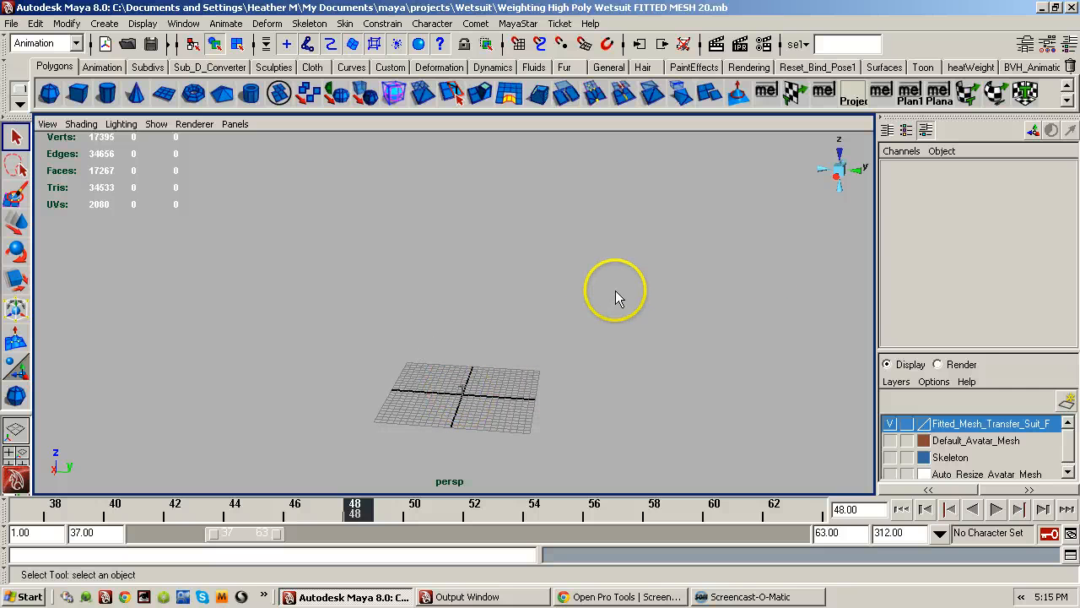
{"action": "right_click_drag", "start_coordinate": [631, 271], "coordinate": [577, 275], "text": "alt"}
{"action": "middle_click_drag", "start_coordinate": [488, 268], "coordinate": [479, 287], "text": "alt"}
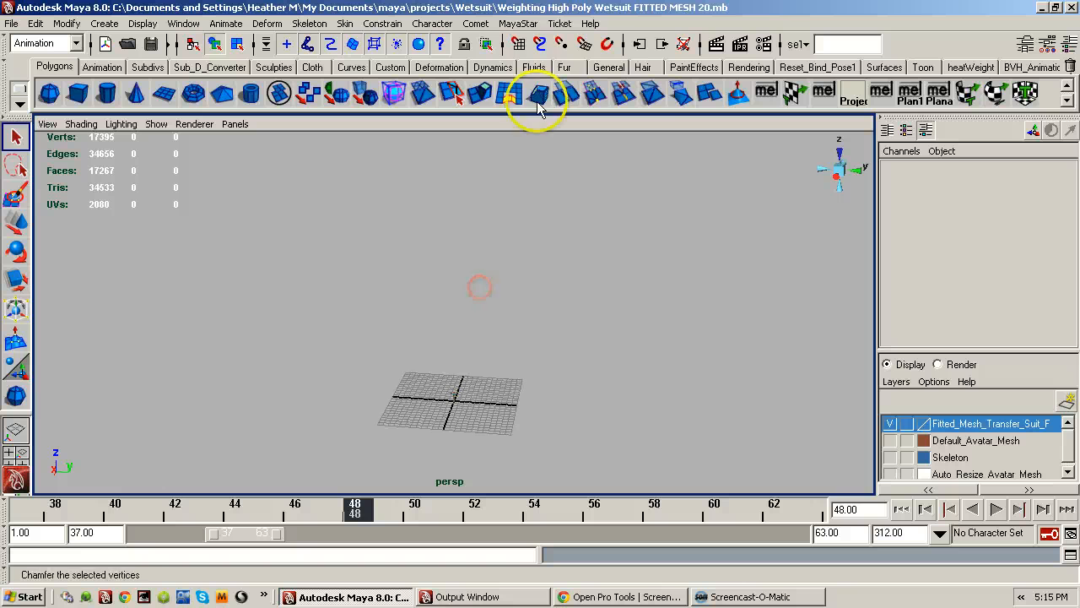
{"action": "left_click", "coordinate": [519, 24]}
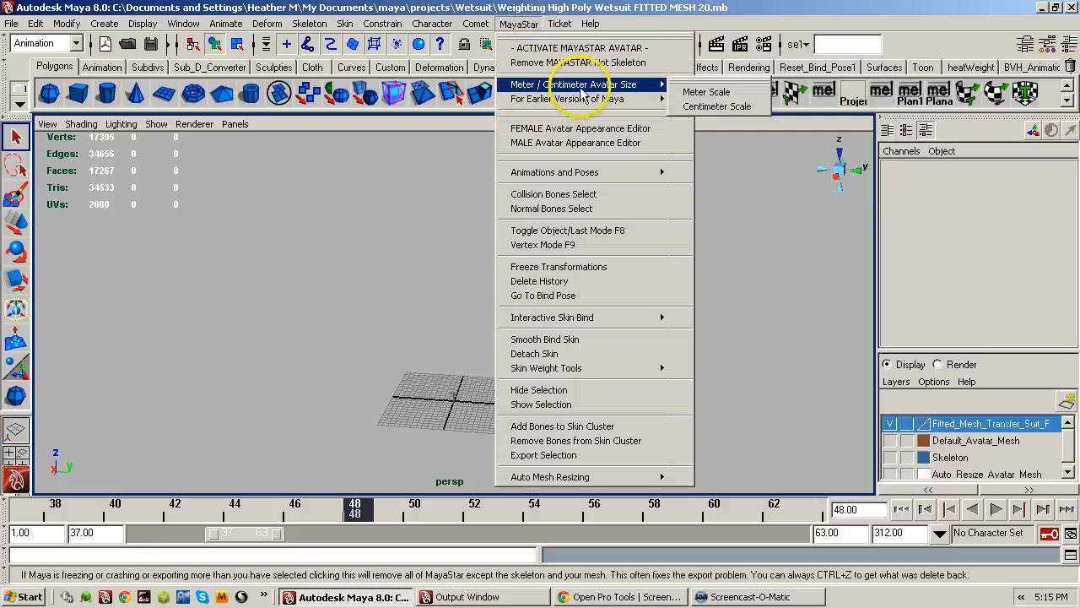
{"action": "left_click", "coordinate": [699, 92]}
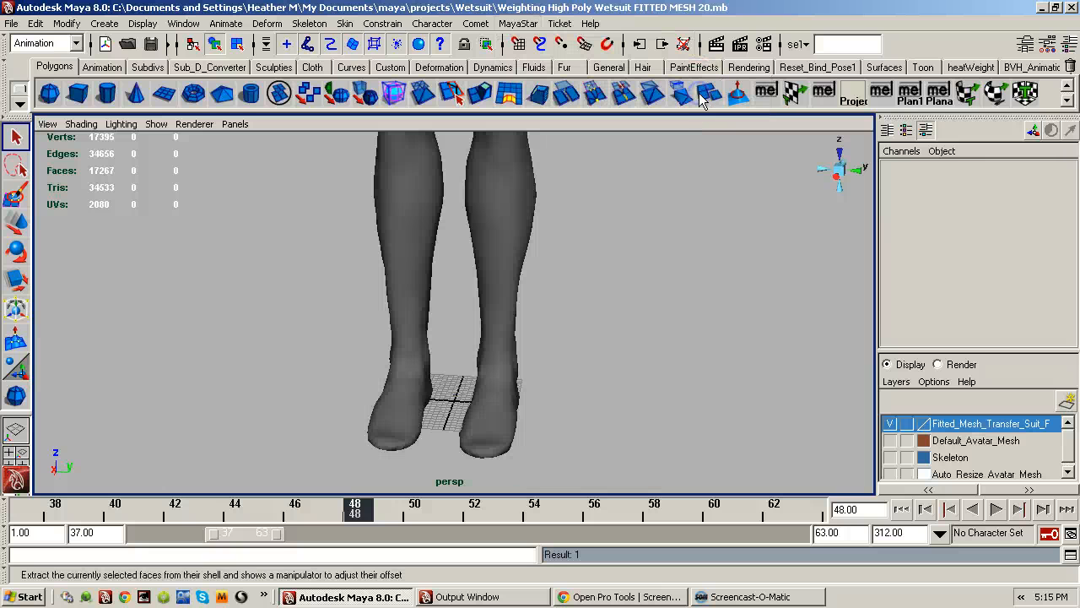
- Select the transfer suit and examine its meter-scale mesh from the feet up to the head and back
{"action": "left_click", "coordinate": [512, 244]}
{"action": "right_click_drag", "start_coordinate": [604, 219], "coordinate": [501, 253], "text": "alt"}
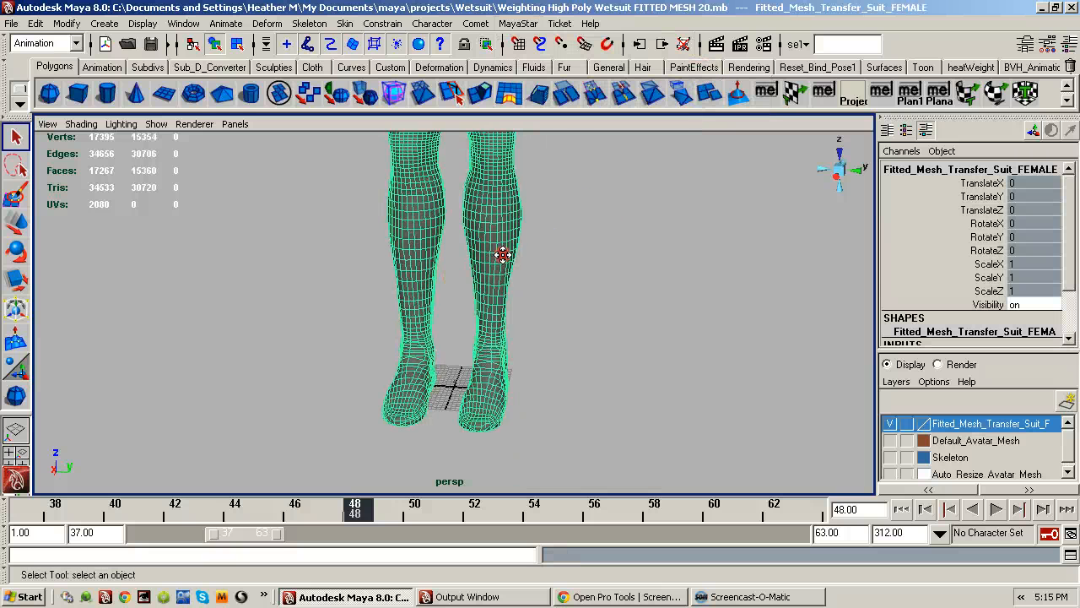
{"action": "middle_click_drag", "start_coordinate": [502, 253], "coordinate": [532, 420], "text": "alt"}
{"action": "right_click_drag", "start_coordinate": [532, 413], "coordinate": [436, 338], "text": "alt"}
{"action": "middle_click_drag", "start_coordinate": [499, 285], "coordinate": [502, 400], "text": "alt"}
{"action": "right_click_drag", "start_coordinate": [620, 285], "coordinate": [599, 287], "text": "alt"}
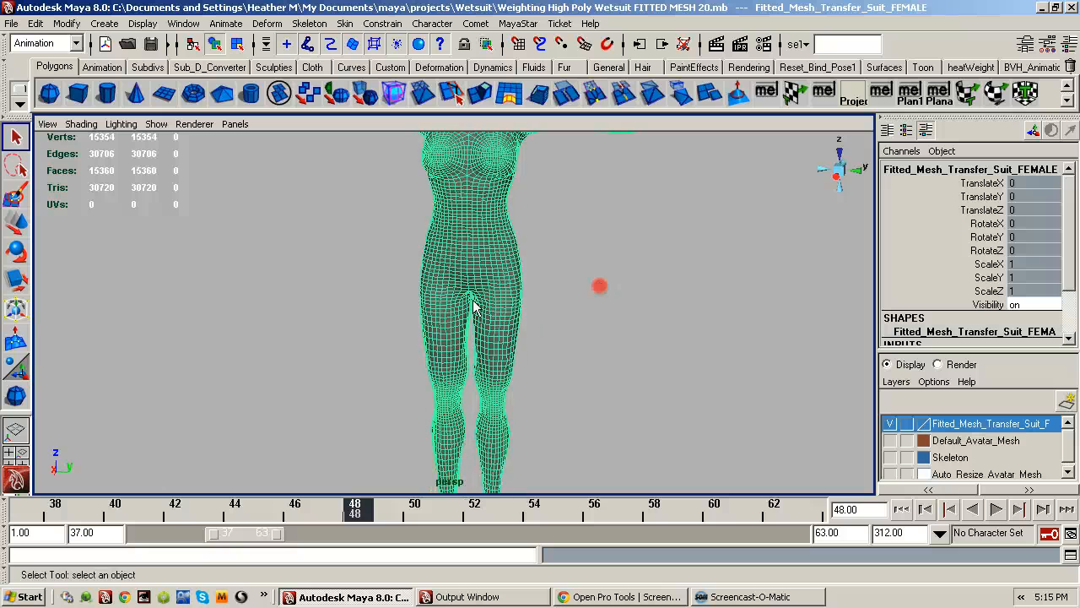
{"action": "middle_click_drag", "start_coordinate": [482, 263], "coordinate": [467, 359], "text": "alt"}
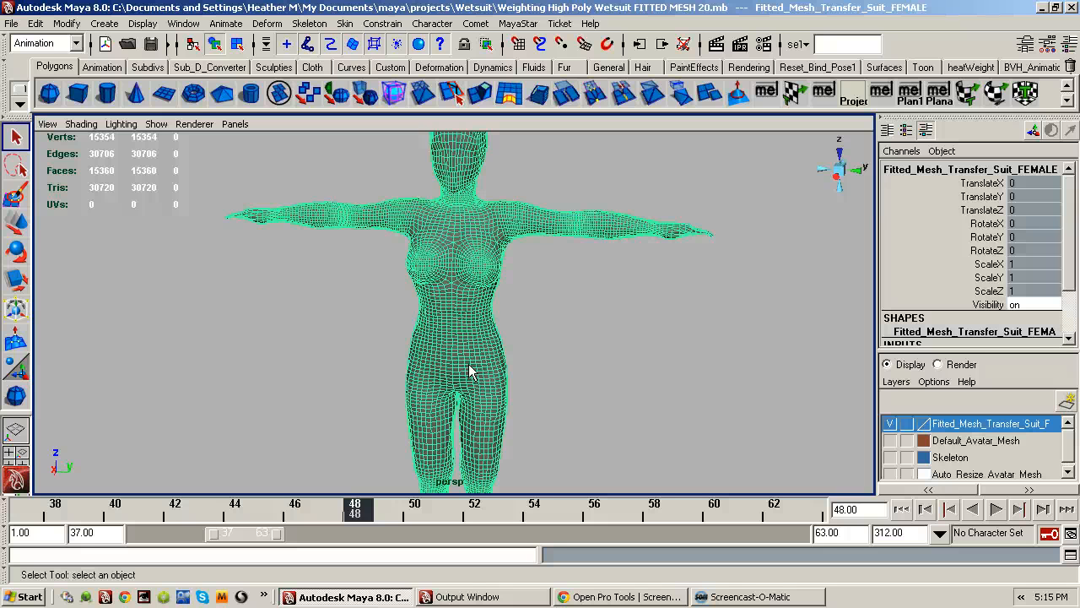
{"action": "middle_click_drag", "start_coordinate": [470, 385], "coordinate": [465, 317], "text": "alt"}
{"action": "middle_click_drag", "start_coordinate": [447, 407], "coordinate": [461, 323], "text": "alt"}
{"action": "left_click", "coordinate": [455, 415]}
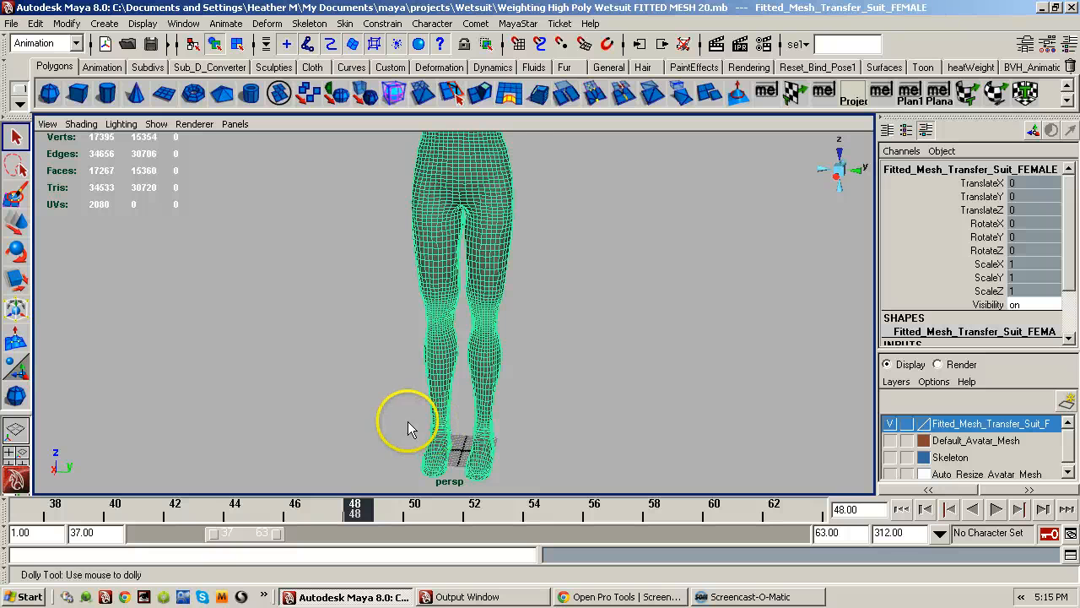
- Select the tiny Top_For_Testing mesh near the grid origin between the suit's feet and inspect it up close
{"action": "right_click_drag", "start_coordinate": [410, 429], "coordinate": [464, 417], "text": "alt"}
{"action": "middle_click_drag", "start_coordinate": [441, 419], "coordinate": [439, 301], "text": "alt"}
{"action": "right_click_drag", "start_coordinate": [540, 350], "coordinate": [643, 368], "text": "alt"}
{"action": "right_click_drag", "start_coordinate": [503, 375], "coordinate": [583, 389], "text": "alt"}
{"action": "left_click", "coordinate": [460, 428]}
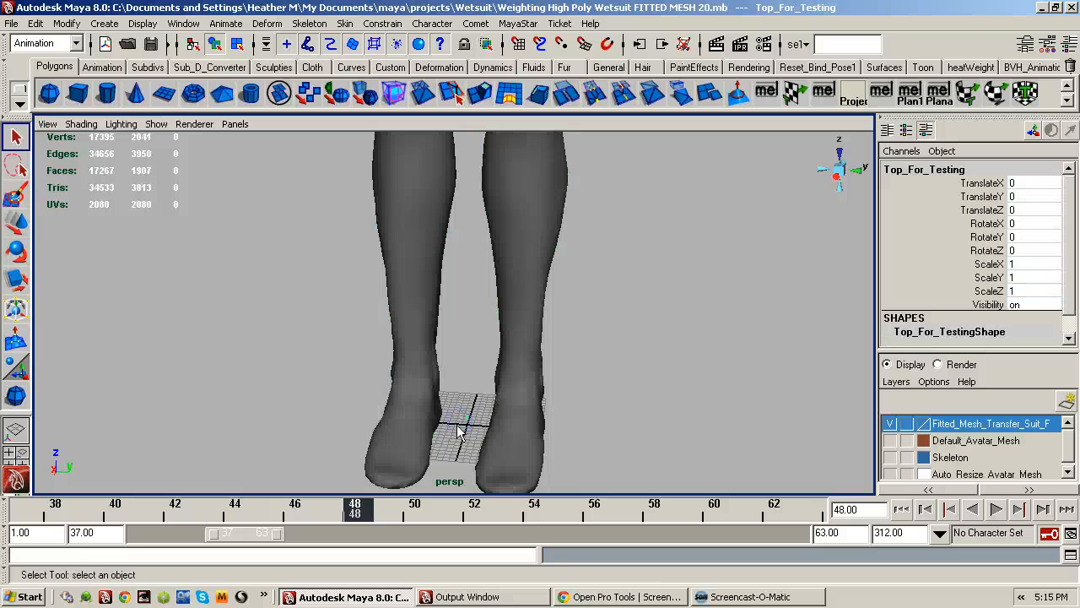
{"action": "key", "text": "f"}
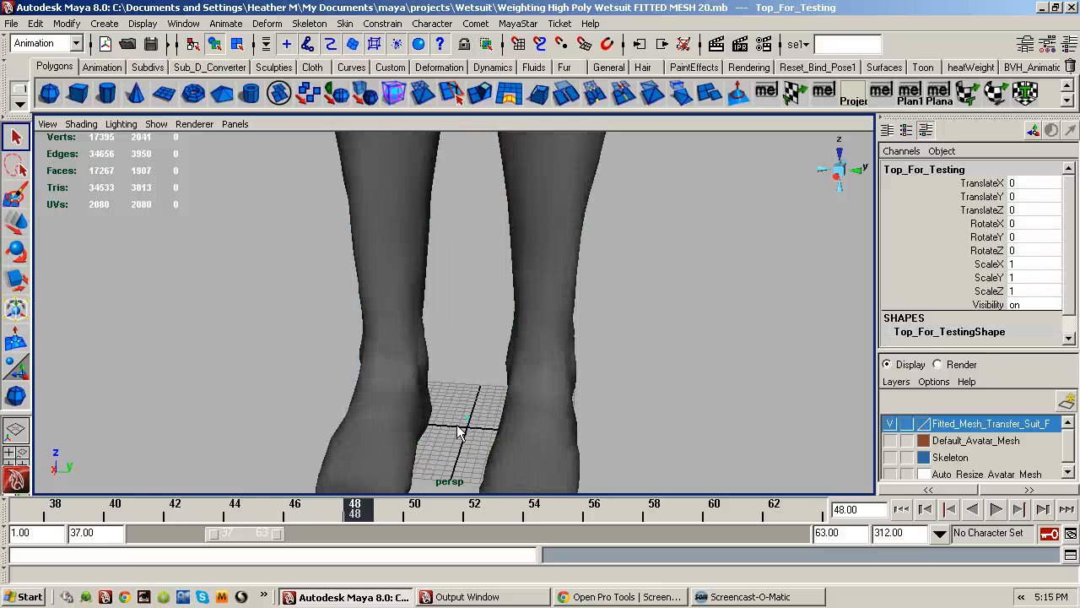
{"action": "mouse_move", "coordinate": [459, 427]}
{"action": "left_mouse_down", "text": "alt"}
{"action": "mouse_move", "coordinate": [474, 416]}
{"action": "mouse_move", "coordinate": [460, 409]}
{"action": "left_mouse_up", "text": "alt"}
{"action": "right_click_drag", "start_coordinate": [516, 395], "coordinate": [507, 314], "text": "alt"}
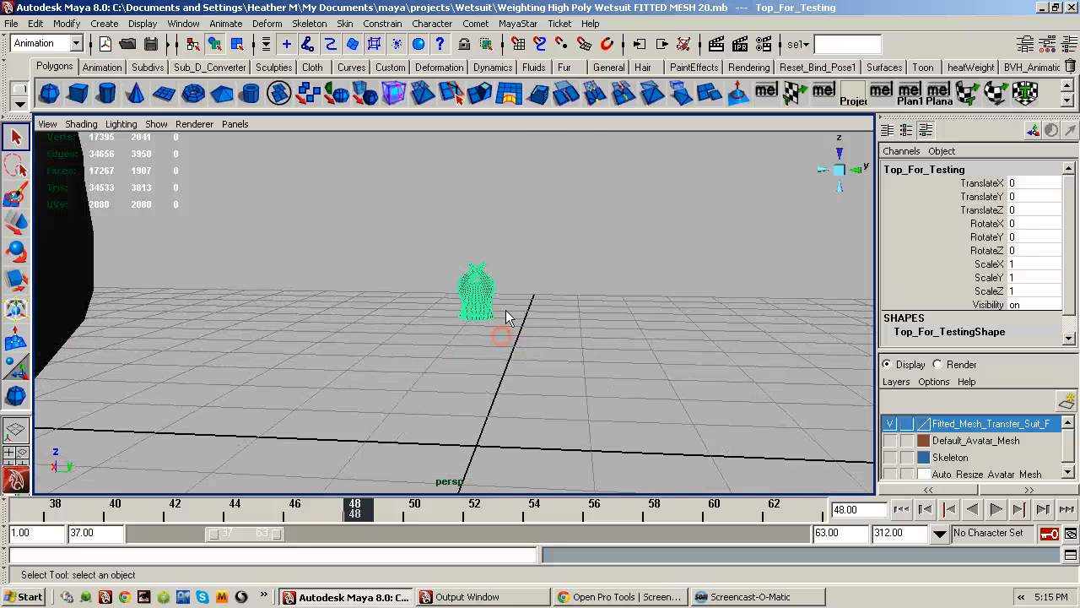
- Set the avatar size to Centimeter Scale with MayaStar and view the suit together with the test top
{"action": "left_click", "coordinate": [516, 23]}
{"action": "mouse_move", "coordinate": [615, 84]}
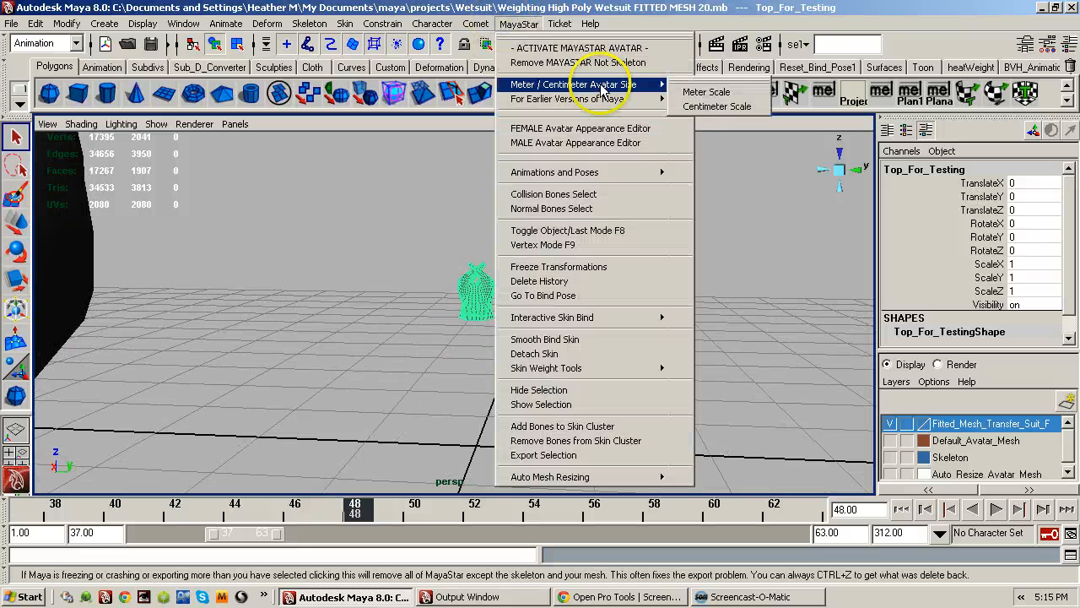
{"action": "left_click", "coordinate": [699, 107]}
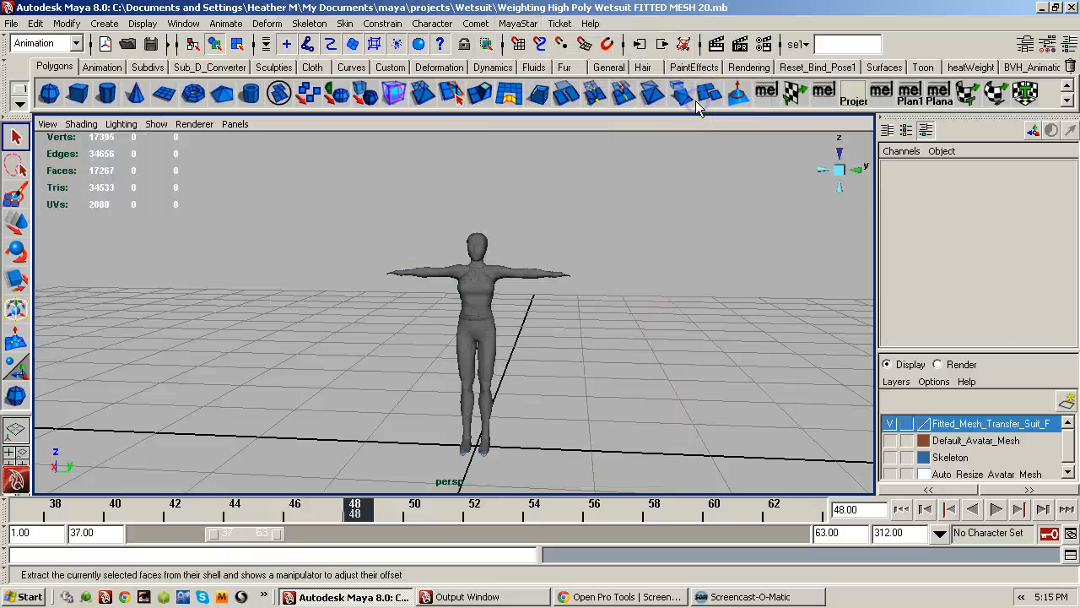
{"action": "right_click_drag", "start_coordinate": [453, 251], "coordinate": [796, 249], "text": "alt"}
{"action": "left_click_drag", "start_coordinate": [796, 248], "coordinate": [510, 312], "text": "alt"}
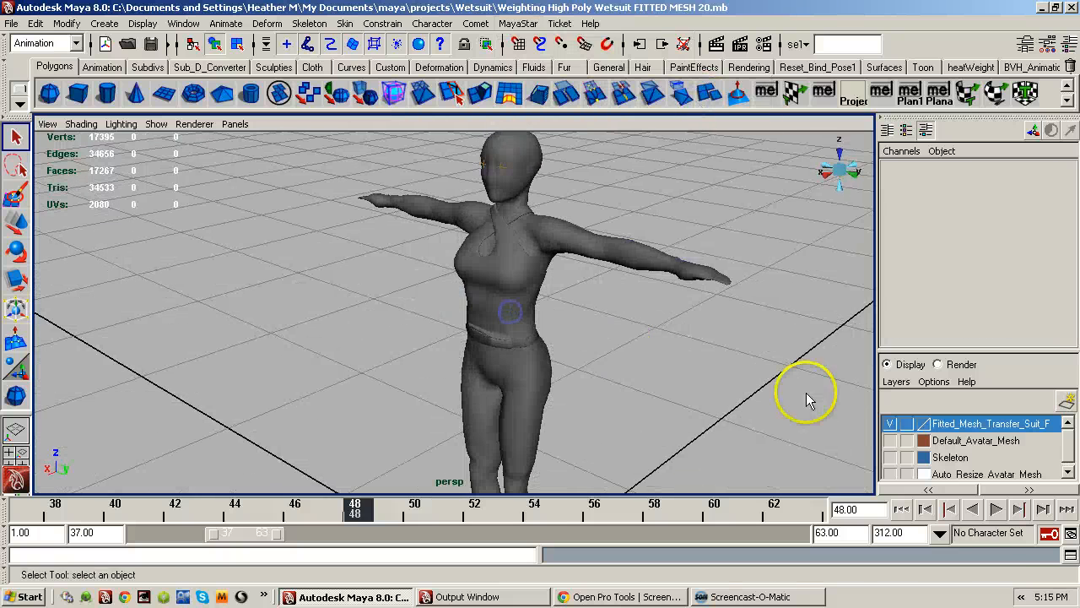
- Swap the transfer suit layer for Default_Avatar_Mesh to check the top on the avatar, and restore the suit layer
{"action": "left_click", "coordinate": [890, 423]}
{"action": "left_click", "coordinate": [890, 440]}
{"action": "left_click_drag", "start_coordinate": [602, 406], "coordinate": [658, 402], "text": "alt"}
{"action": "left_click", "coordinate": [890, 423]}
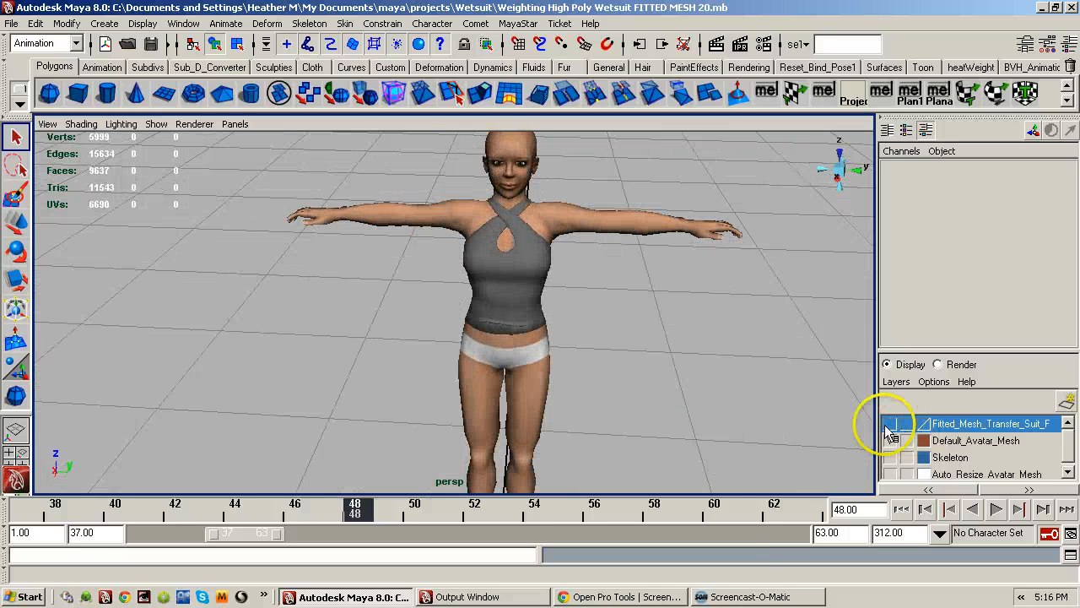
{"action": "left_click", "coordinate": [890, 439]}
{"action": "right_click_drag", "start_coordinate": [710, 364], "coordinate": [568, 358], "text": "alt"}
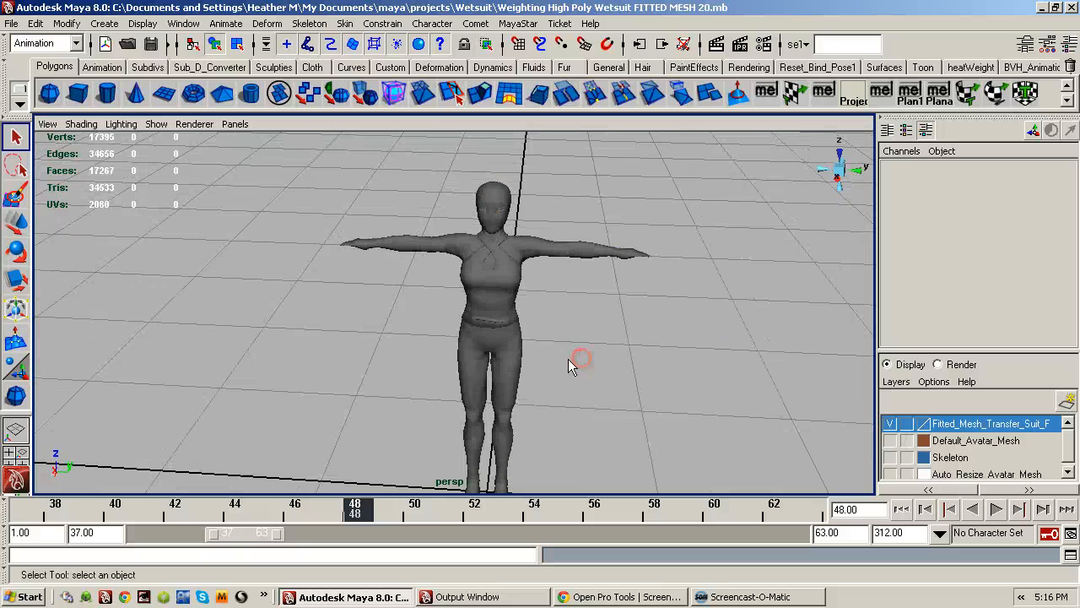
- Set the avatar size to Meter Scale with MayaStar and select the Top_For_Testing mesh
{"action": "left_click", "coordinate": [516, 24]}
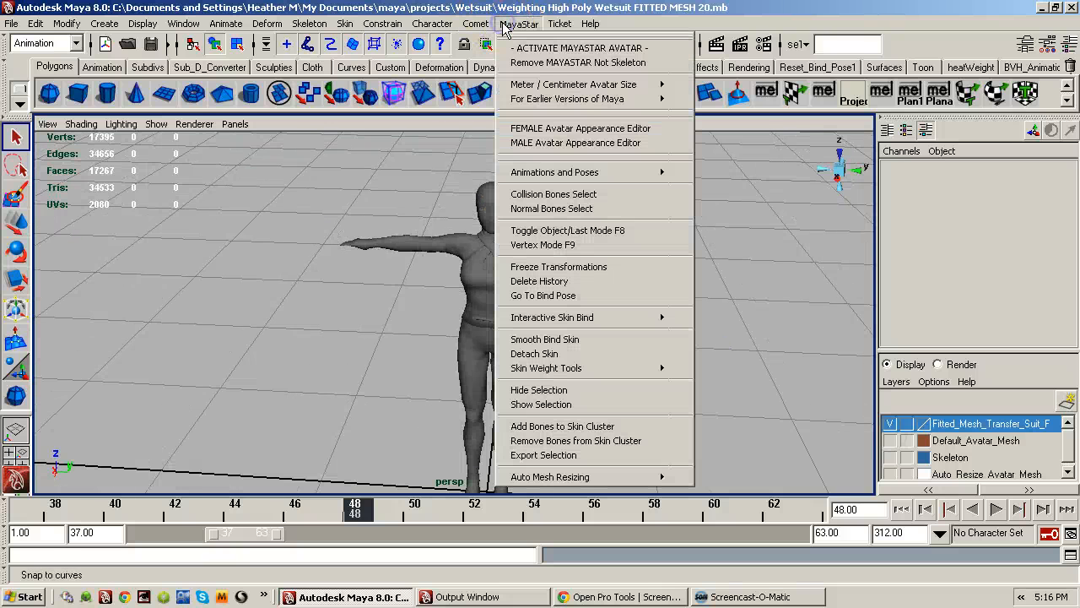
{"action": "mouse_move", "coordinate": [563, 90]}
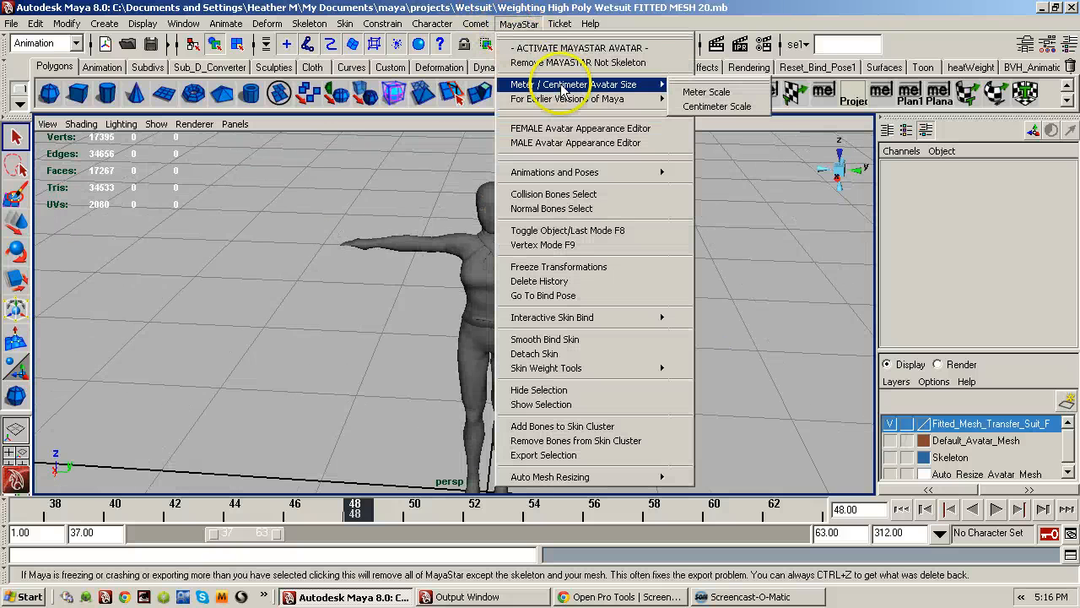
{"action": "left_click", "coordinate": [709, 92]}
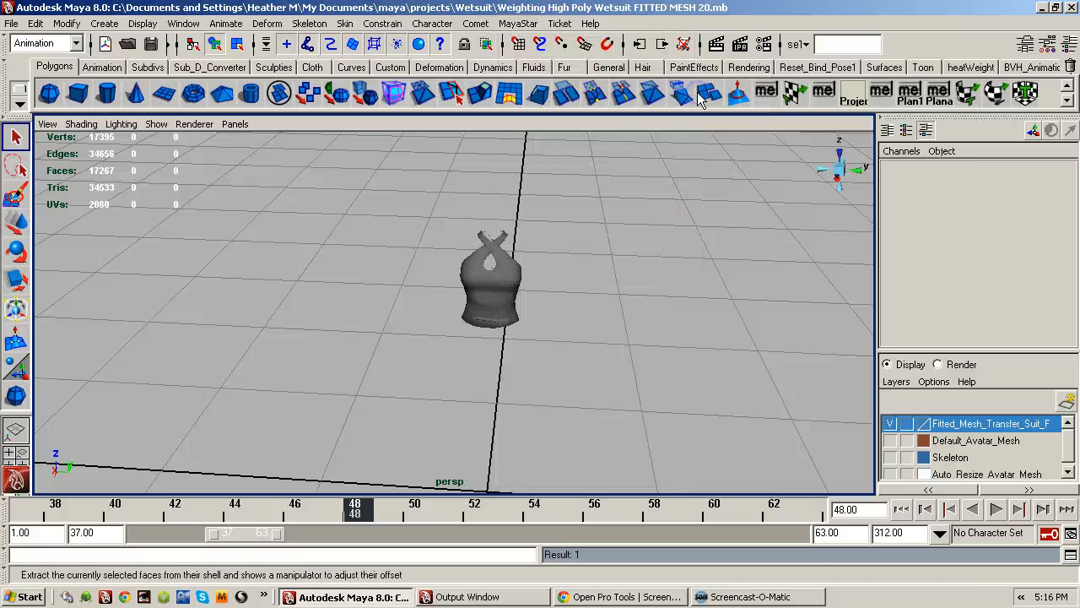
{"action": "left_click", "coordinate": [512, 270]}
{"action": "left_click_drag", "start_coordinate": [530, 313], "coordinate": [508, 284], "text": "alt"}
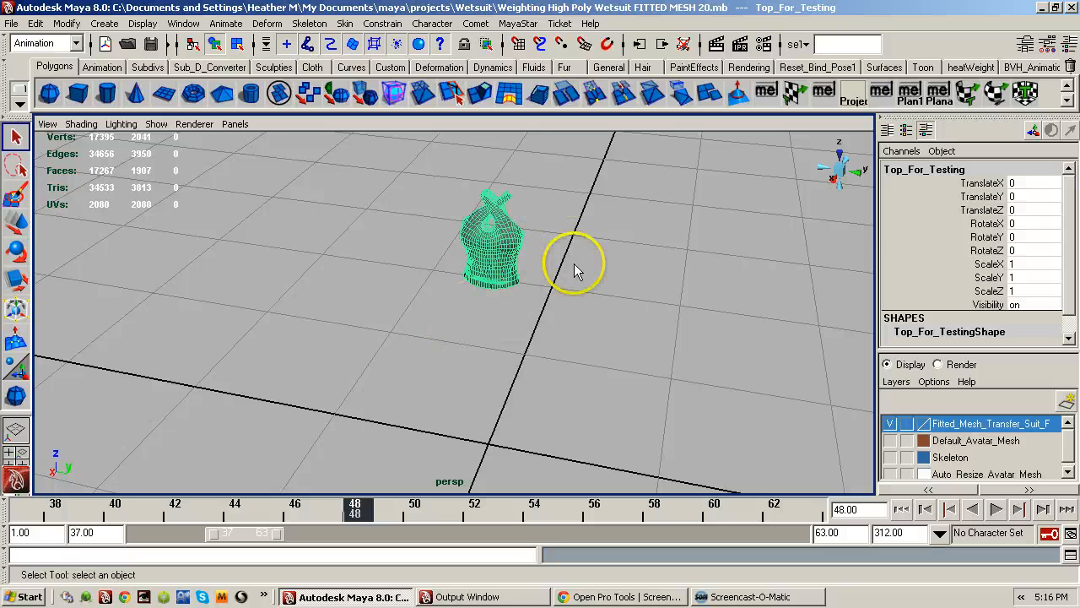
- Activate the Scale tool on the test top and check its pivot location from several angles
{"action": "key", "text": "r"}
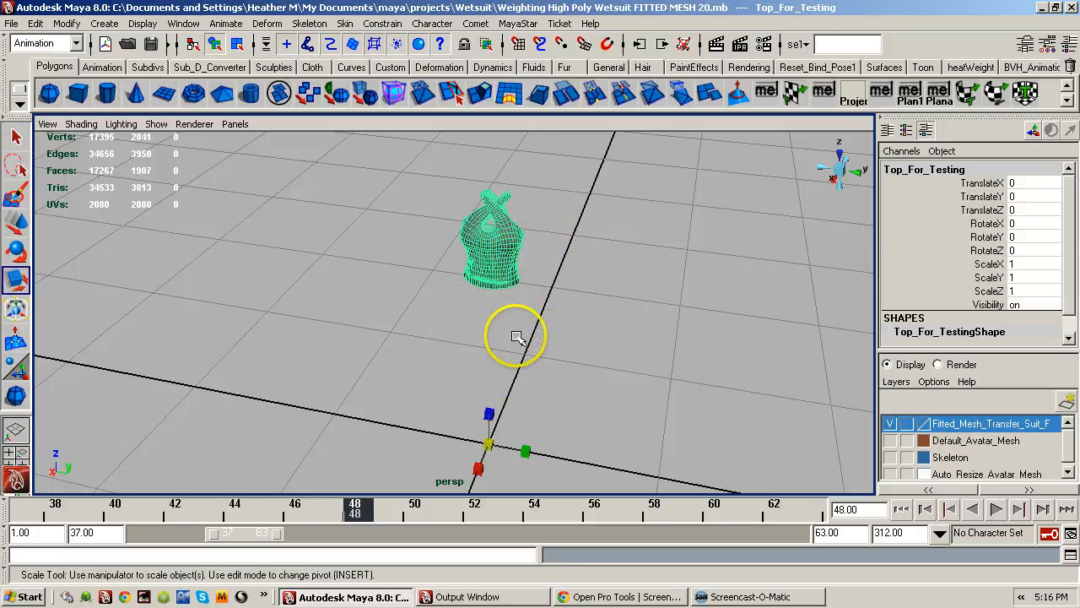
{"action": "left_click_drag", "start_coordinate": [513, 334], "coordinate": [504, 314], "text": "alt"}
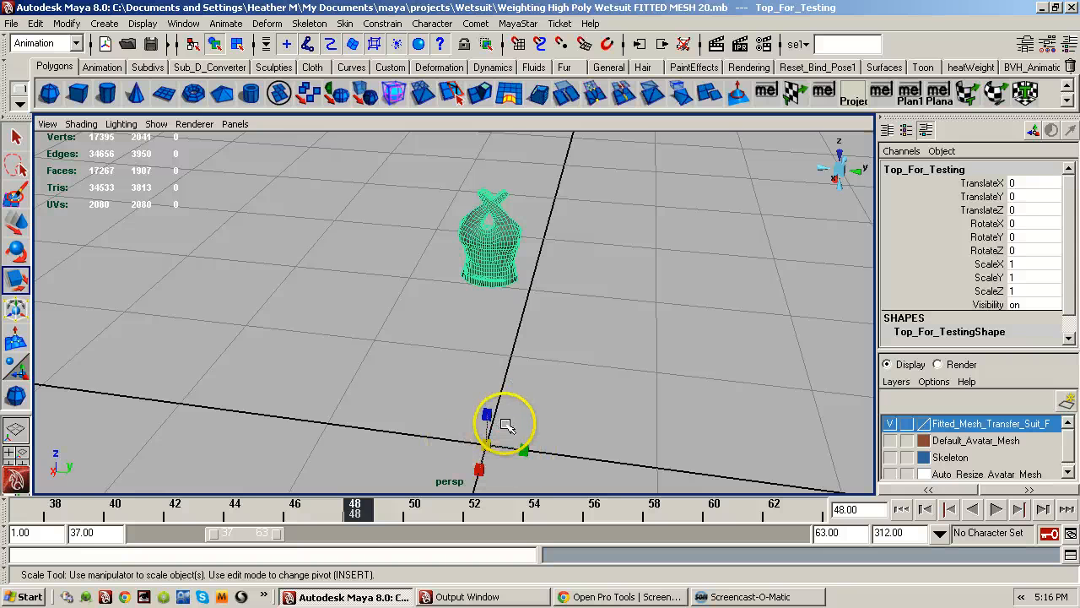
{"action": "mouse_move", "coordinate": [507, 429]}
{"action": "left_mouse_down", "text": "alt"}
{"action": "mouse_move", "coordinate": [552, 407]}
{"action": "mouse_move", "coordinate": [508, 415]}
{"action": "left_mouse_up", "text": "alt"}
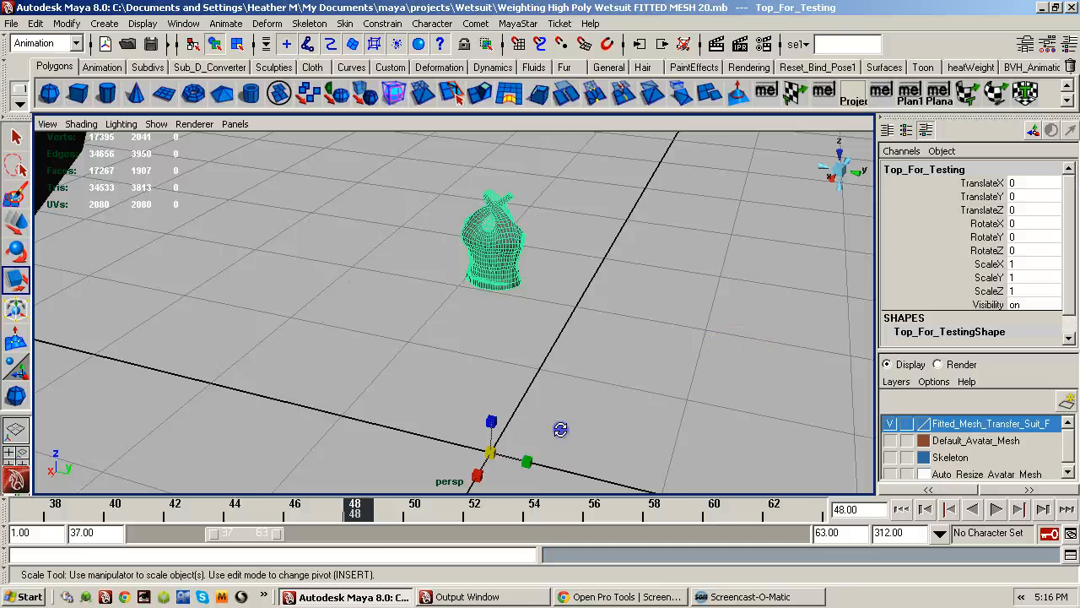
{"action": "left_click_drag", "start_coordinate": [560, 430], "coordinate": [688, 373], "text": "alt"}
{"action": "mouse_move", "coordinate": [549, 386]}
{"action": "left_mouse_down", "text": "alt"}
{"action": "mouse_move", "coordinate": [579, 394]}
{"action": "mouse_move", "coordinate": [545, 405]}
{"action": "left_mouse_up", "text": "alt"}
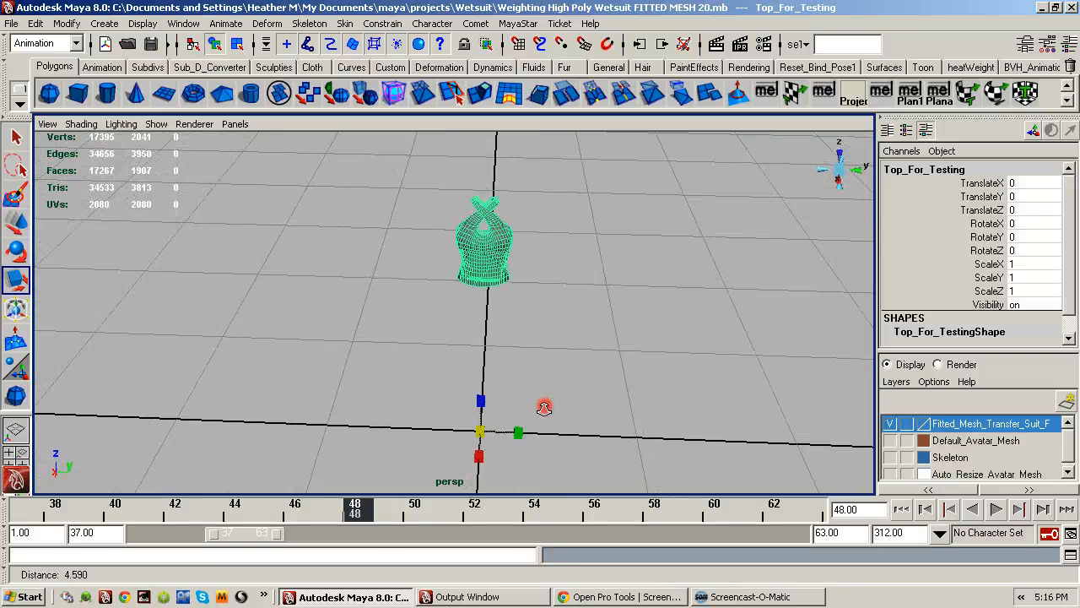
- Move the test top's pivot from the grid origin to the middle of the mesh
{"action": "left_click_drag", "start_coordinate": [965, 288], "coordinate": [985, 281]}
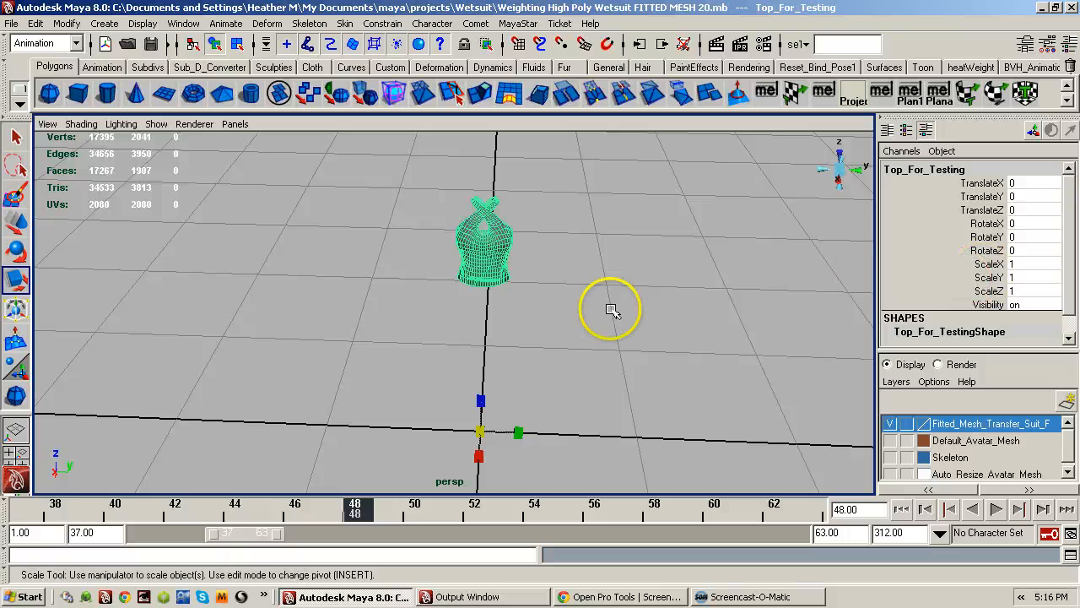
{"action": "key", "text": "Insert"}
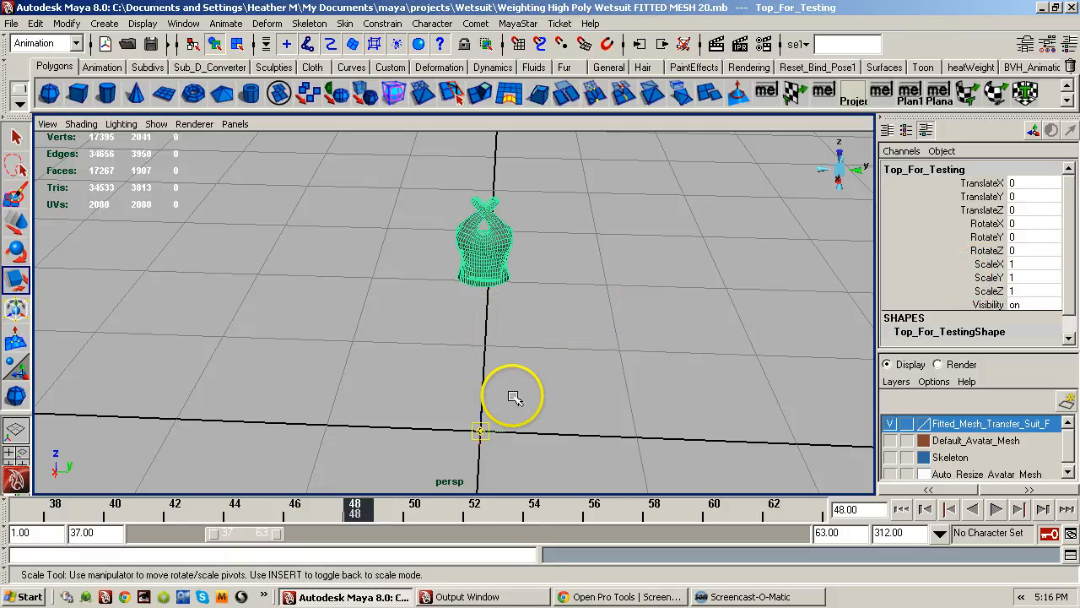
{"action": "key", "text": "Insert"}
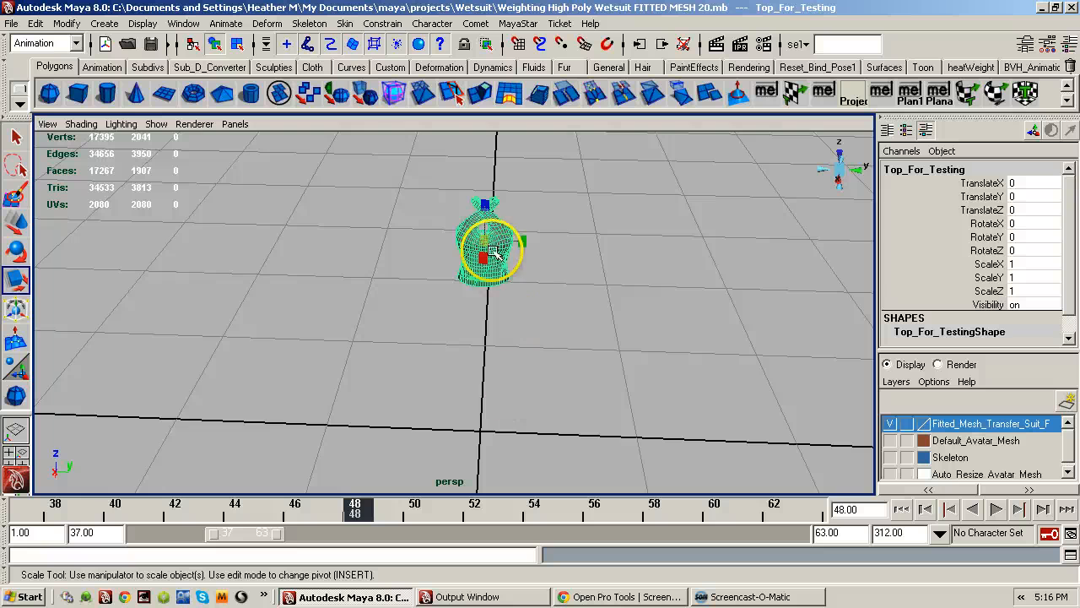
{"action": "left_click_drag", "start_coordinate": [476, 282], "coordinate": [468, 309], "text": "alt"}
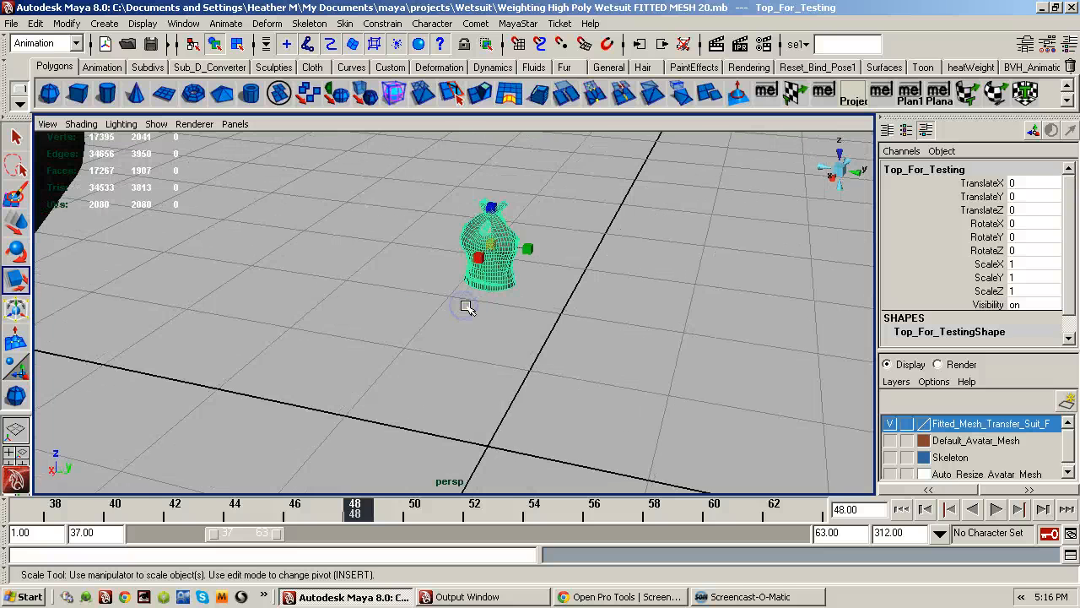
{"action": "key", "text": "Insert"}
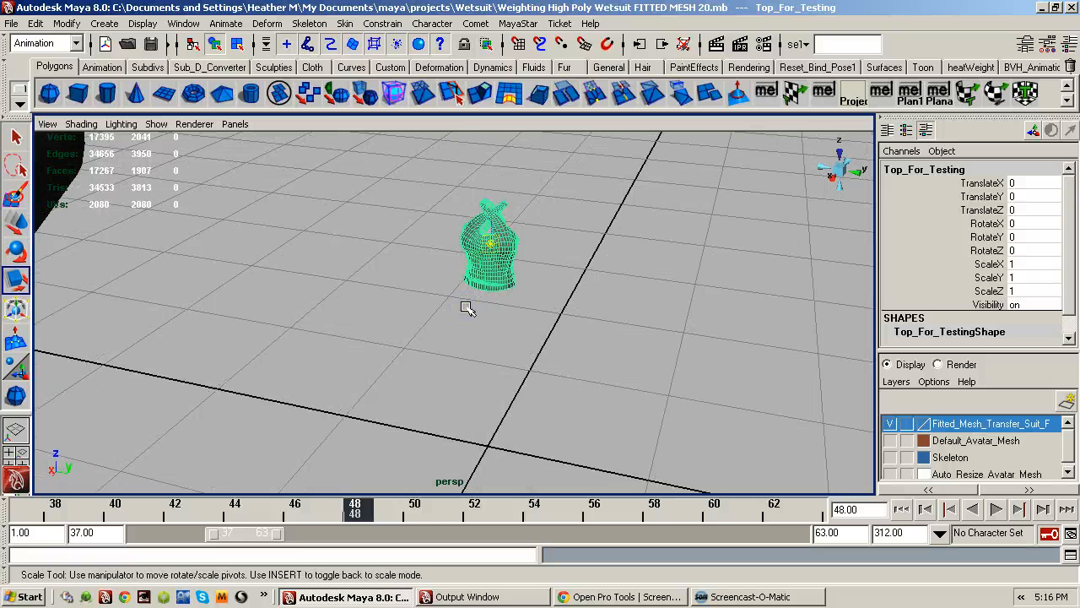
{"action": "key", "text": "Insert"}
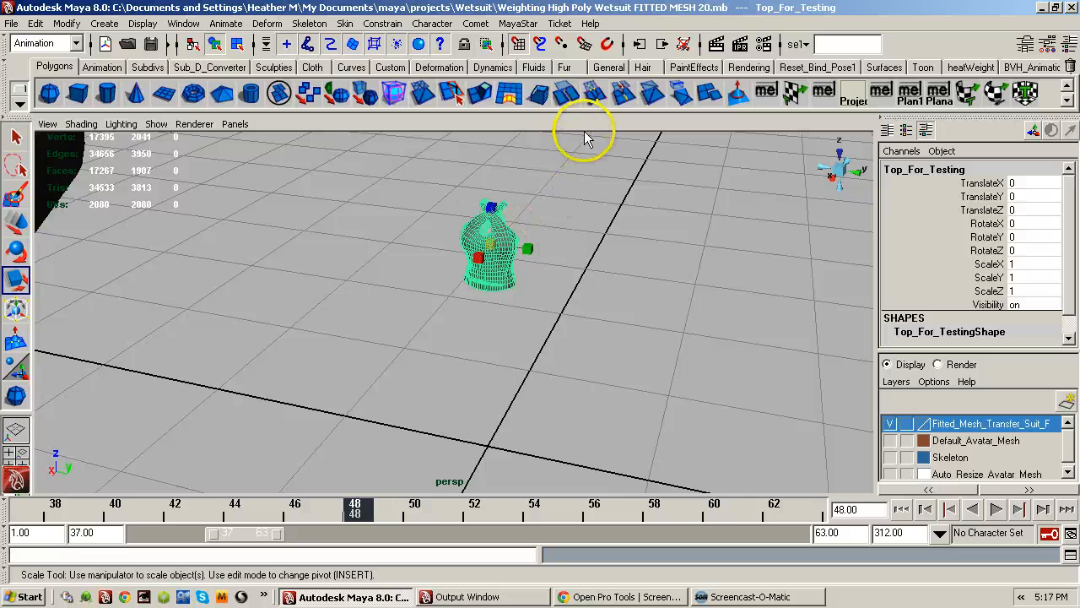
- Reselect the test top and snap its pivot to the grid origin
{"action": "left_click", "coordinate": [385, 265]}
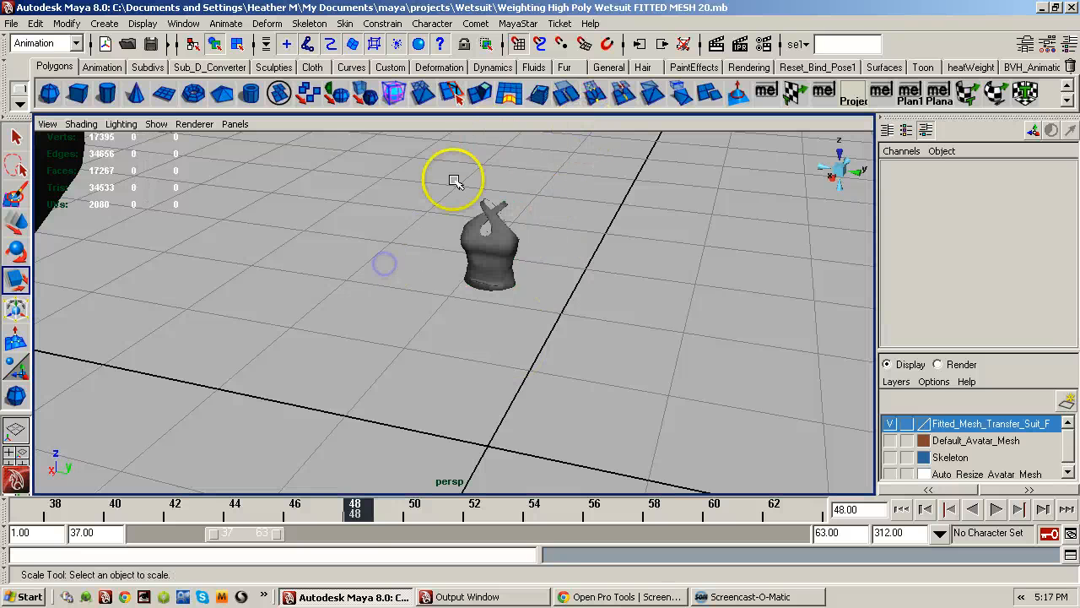
{"action": "left_click", "coordinate": [490, 248]}
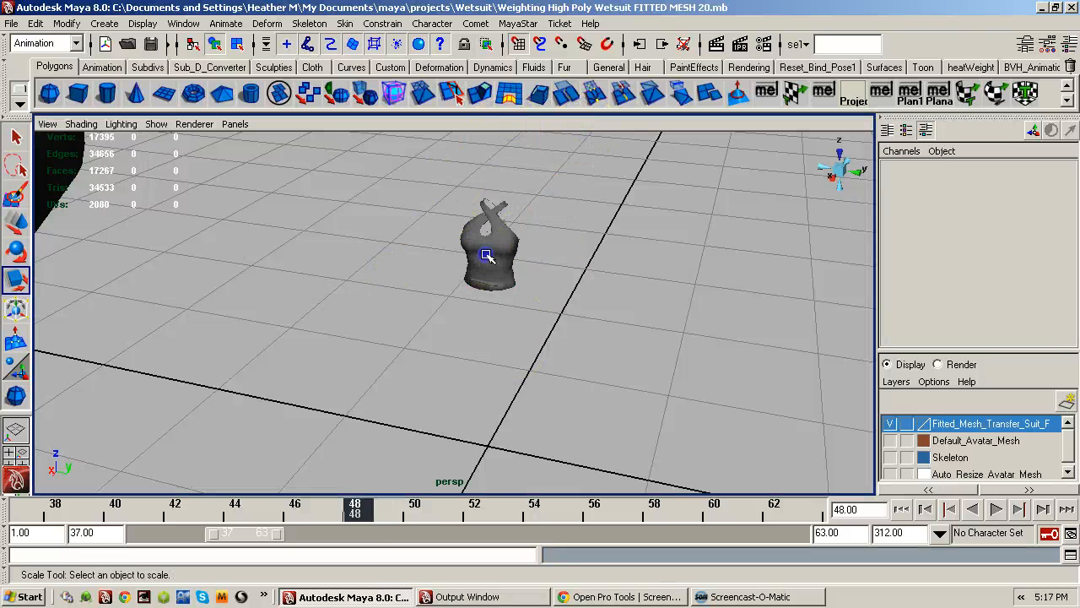
{"action": "left_click", "coordinate": [500, 276]}
{"action": "left_click_drag", "start_coordinate": [499, 276], "coordinate": [487, 456]}
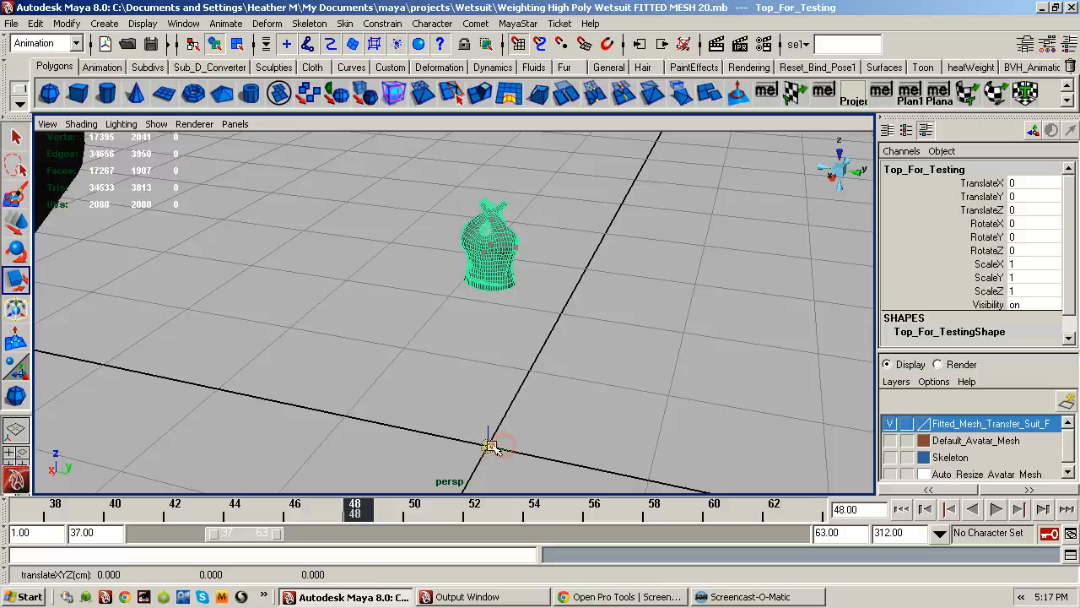
{"action": "key", "text": "Insert"}
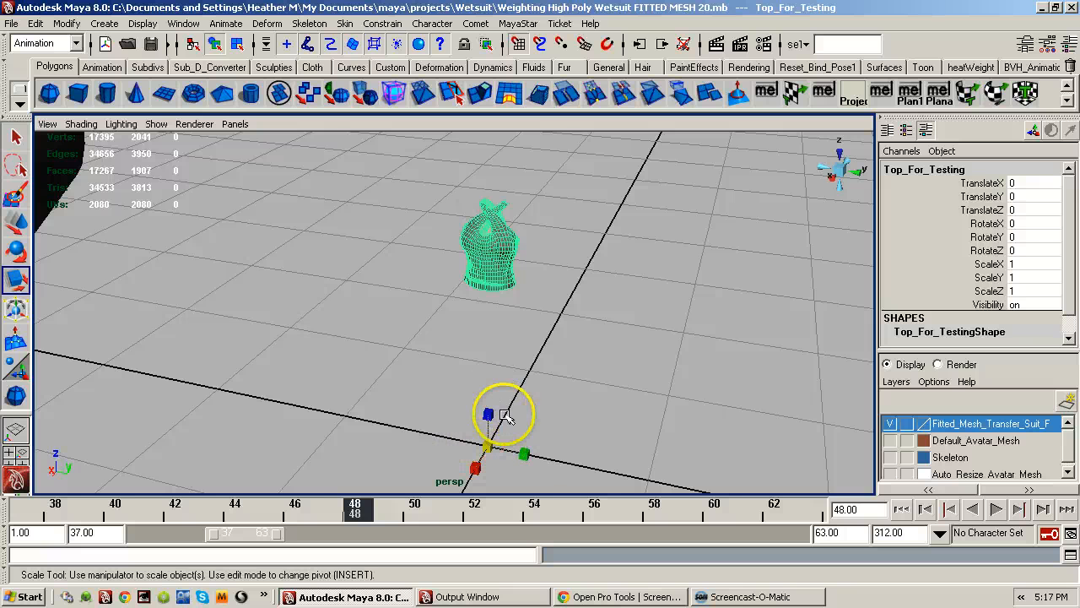
- Set the test top's ScaleX, ScaleY and ScaleZ to 100
{"action": "left_click_drag", "start_coordinate": [528, 388], "coordinate": [506, 379], "text": "alt"}
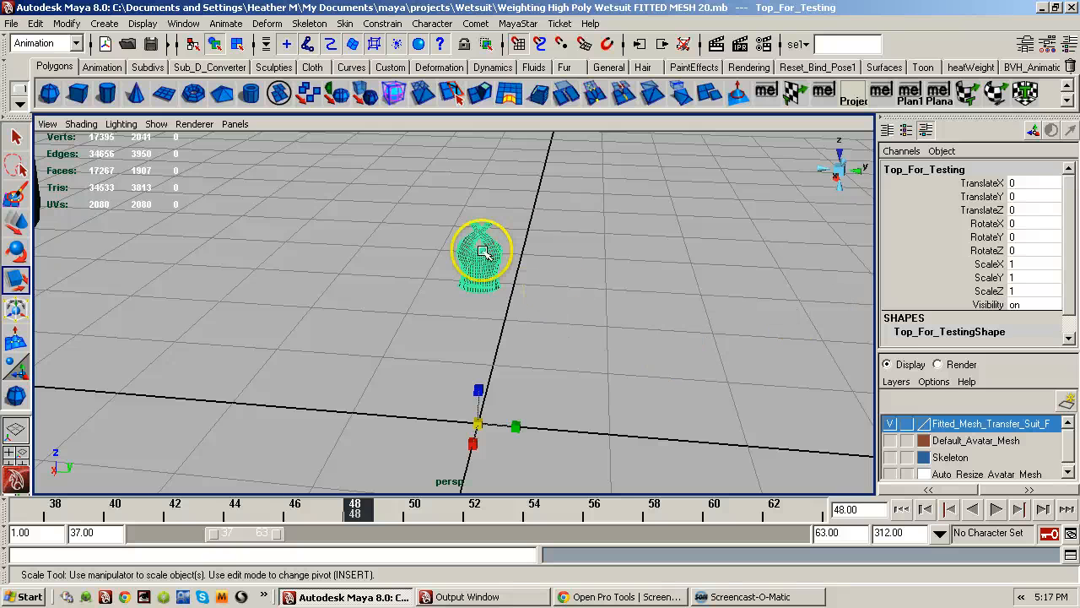
{"action": "left_click", "coordinate": [1019, 265]}
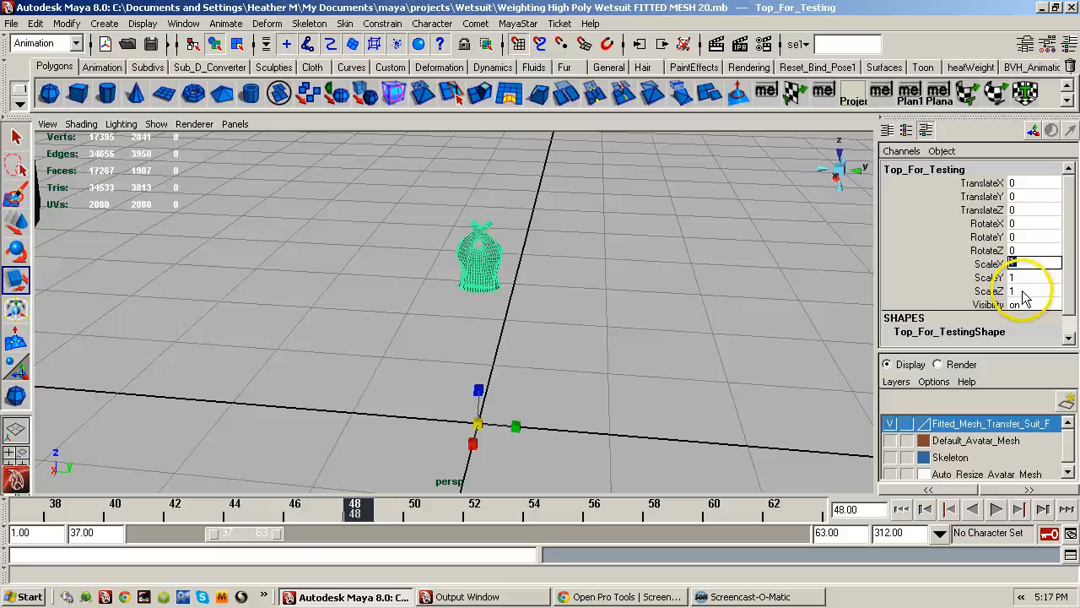
{"action": "left_click", "coordinate": [1023, 292], "text": "shift"}
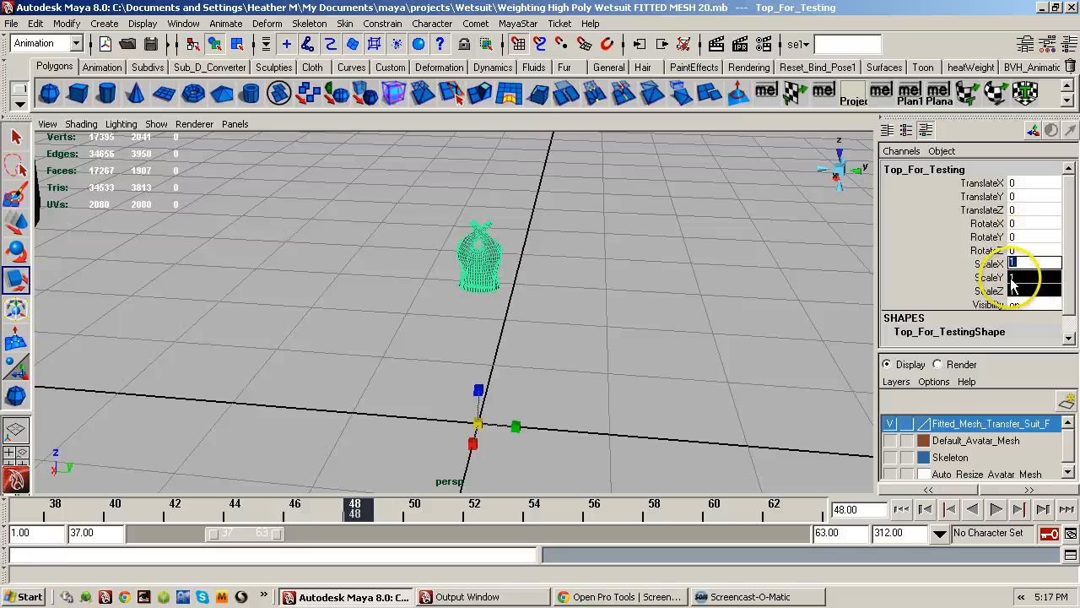
{"action": "type", "text": "100"}
{"action": "key", "text": "Return"}
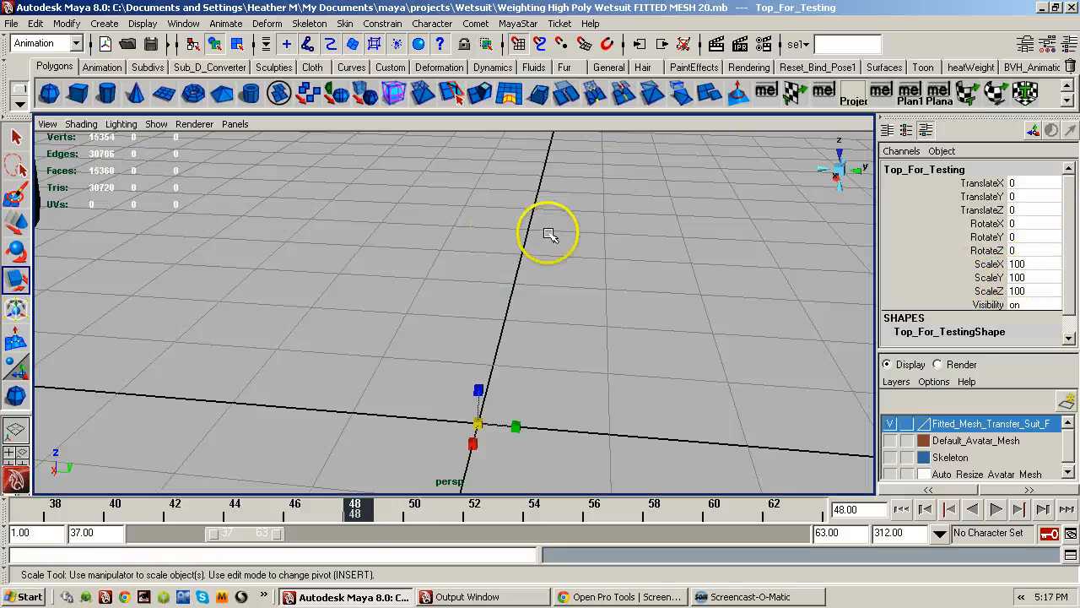
- Examine how the scaled top fits the transfer suit, viewing from the feet up to the torso
{"action": "right_click_drag", "start_coordinate": [670, 249], "coordinate": [618, 277], "text": "alt"}
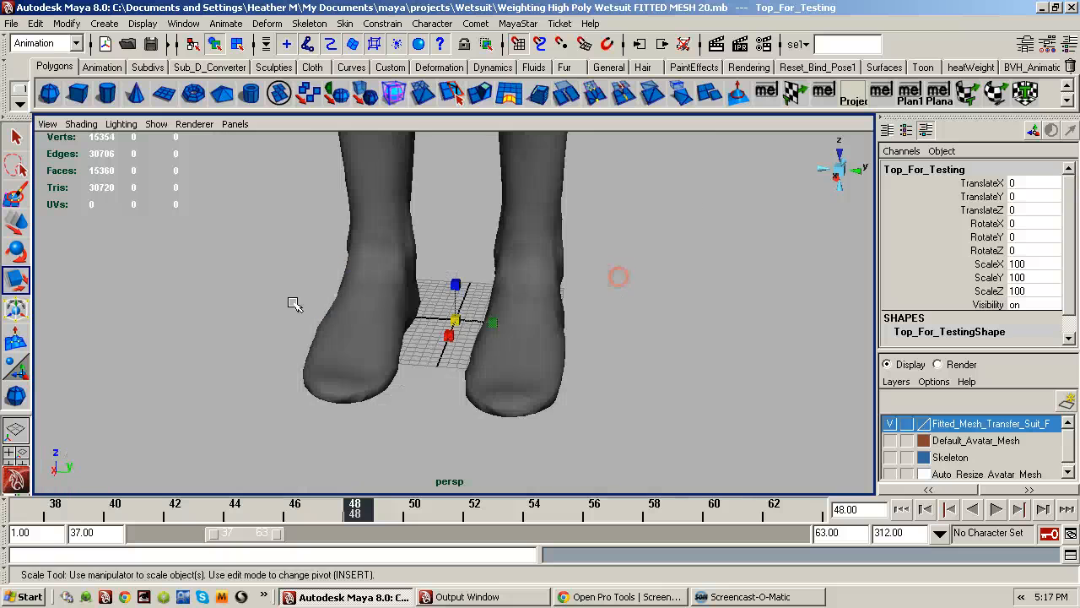
{"action": "middle_click_drag", "start_coordinate": [463, 277], "coordinate": [450, 369], "text": "alt"}
{"action": "right_click_drag", "start_coordinate": [574, 277], "coordinate": [386, 285], "text": "alt"}
{"action": "middle_click_drag", "start_coordinate": [485, 223], "coordinate": [485, 396], "text": "alt"}
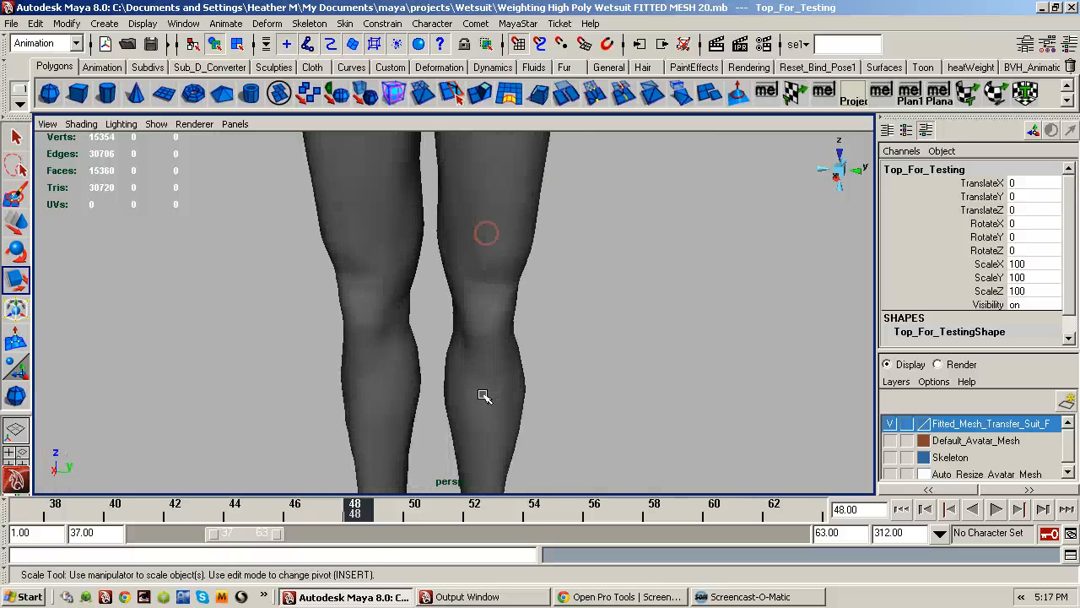
{"action": "middle_click_drag", "start_coordinate": [500, 252], "coordinate": [477, 391], "text": "alt"}
{"action": "middle_click_drag", "start_coordinate": [493, 280], "coordinate": [509, 401], "text": "alt"}
{"action": "right_click_drag", "start_coordinate": [550, 317], "coordinate": [487, 328], "text": "alt"}
{"action": "left_click_drag", "start_coordinate": [458, 316], "coordinate": [457, 327], "text": "alt"}
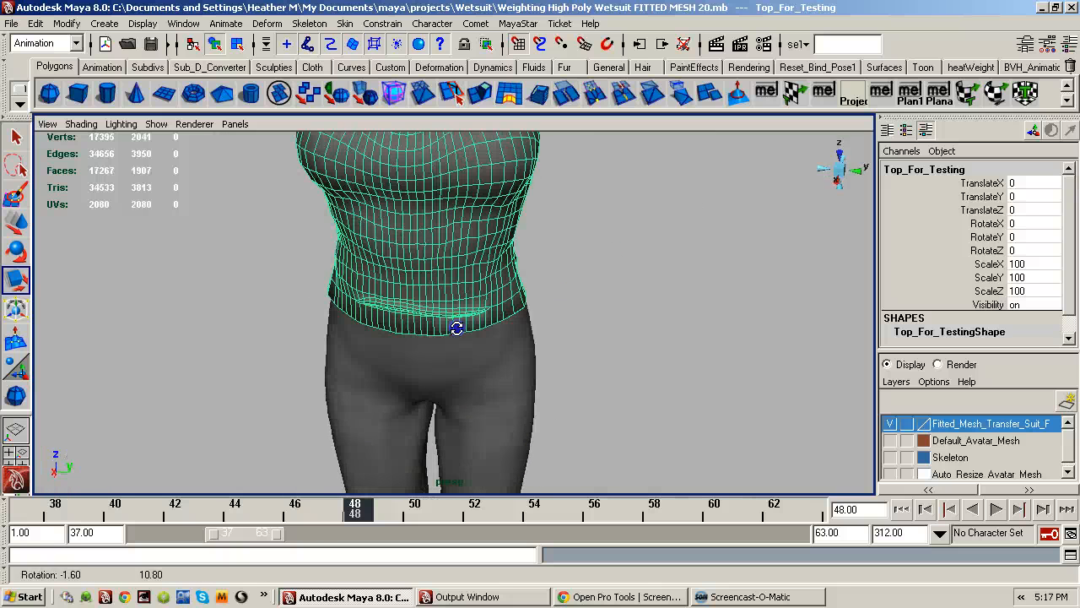
{"action": "middle_click_drag", "start_coordinate": [480, 305], "coordinate": [475, 377], "text": "alt"}
{"action": "left_click_drag", "start_coordinate": [470, 336], "coordinate": [430, 292], "text": "alt"}
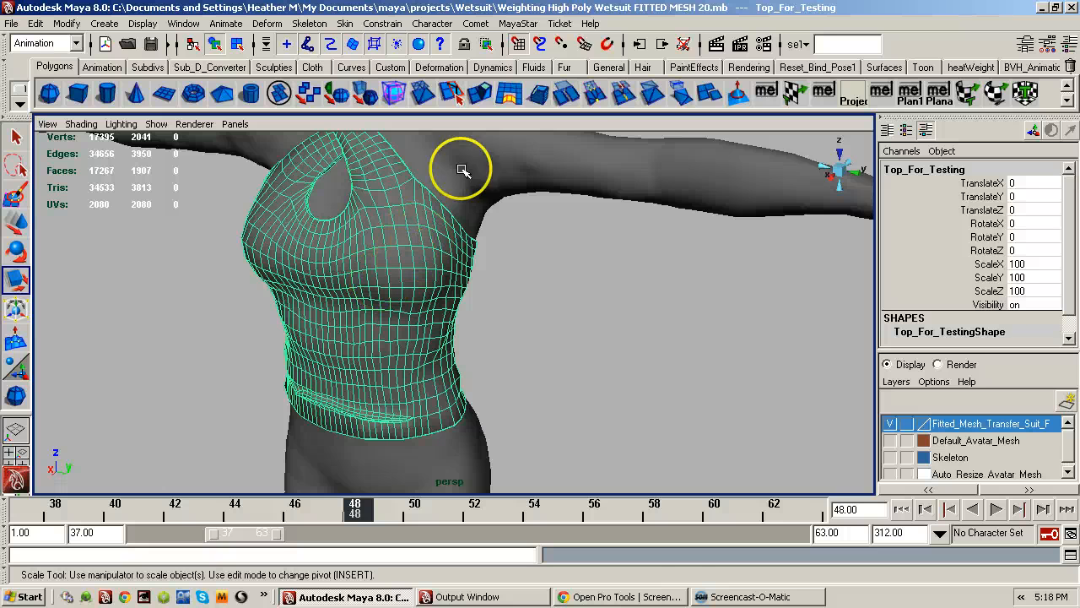
- Try freezing the scaled top's transformations with MayaStar, and undo the freeze
{"action": "left_click", "coordinate": [520, 24]}
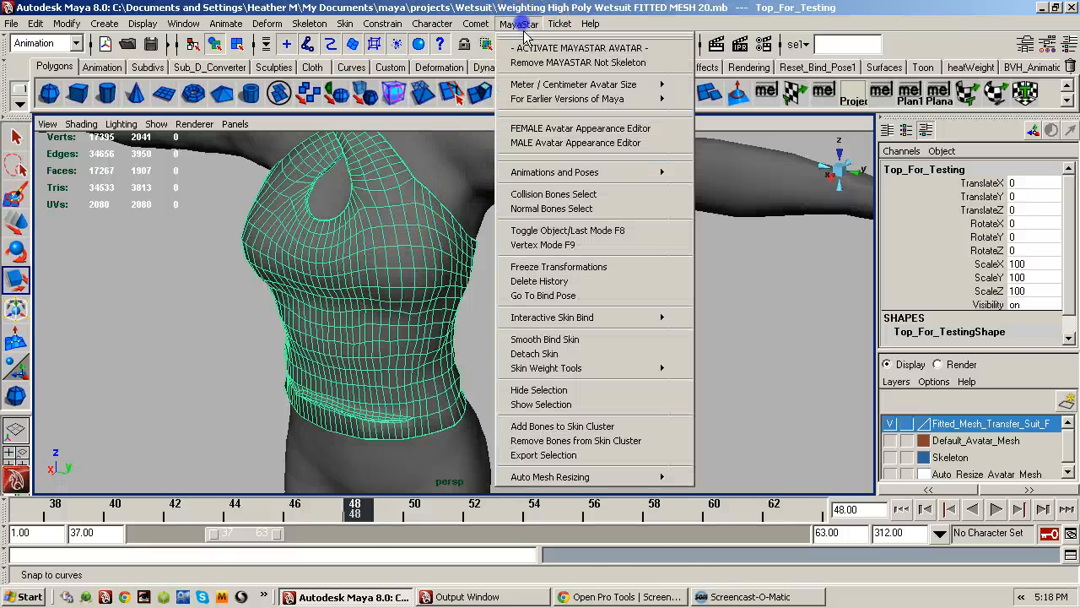
{"action": "left_click", "coordinate": [557, 267]}
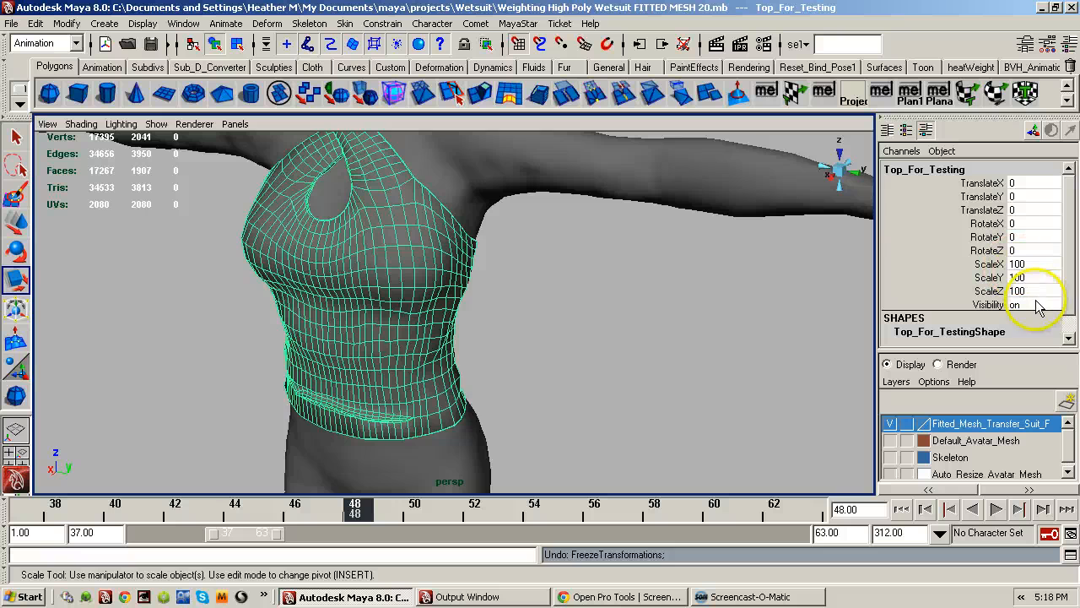
{"action": "left_click_drag", "start_coordinate": [512, 302], "coordinate": [536, 340], "text": "alt"}
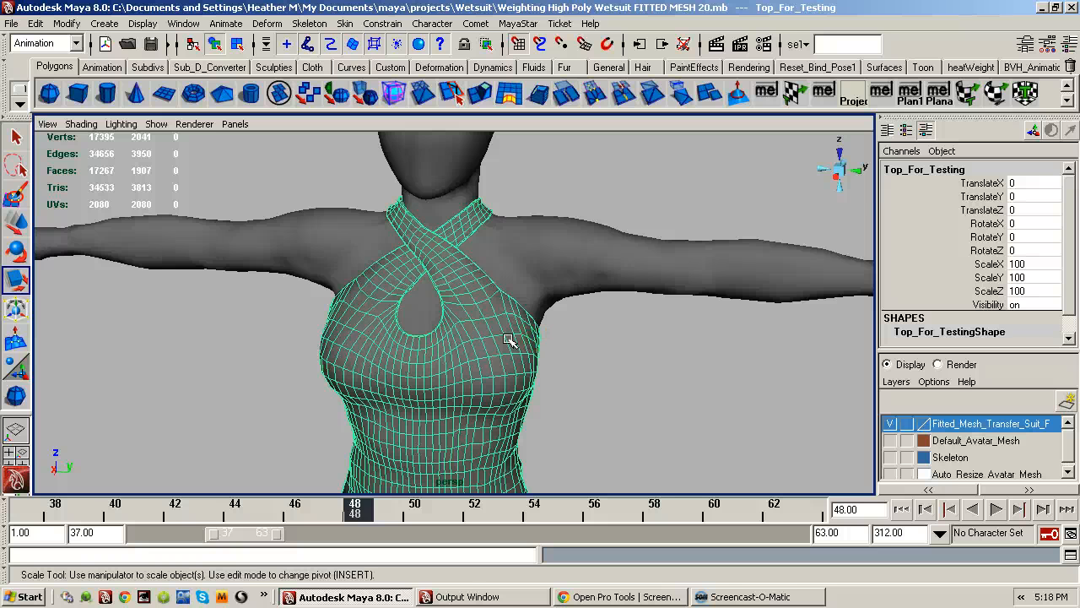
- Select the transfer suit and set Breast Size to 100 in the torso settings of the FEMALE Avatar Appearance Editor
{"action": "left_click", "coordinate": [579, 296]}
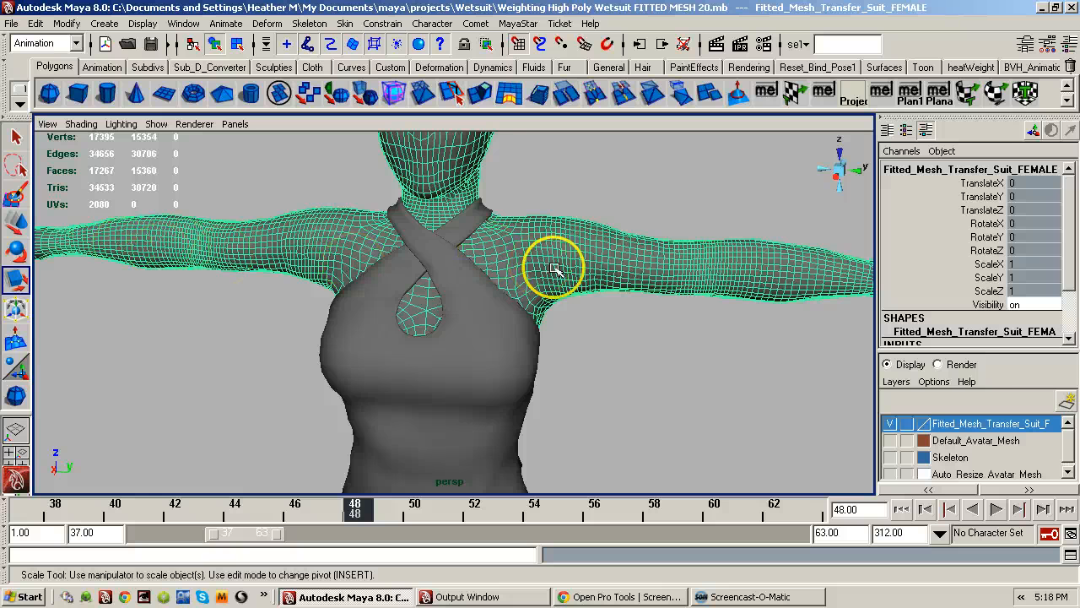
{"action": "left_click_drag", "start_coordinate": [587, 319], "coordinate": [554, 309], "text": "alt"}
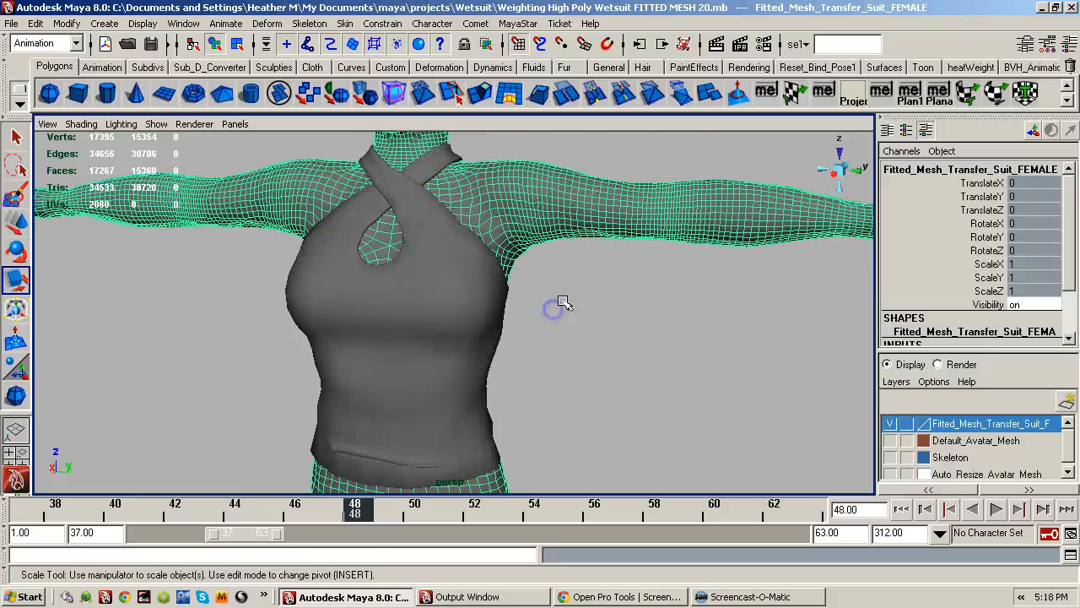
{"action": "left_click", "coordinate": [517, 24]}
{"action": "left_click", "coordinate": [519, 126]}
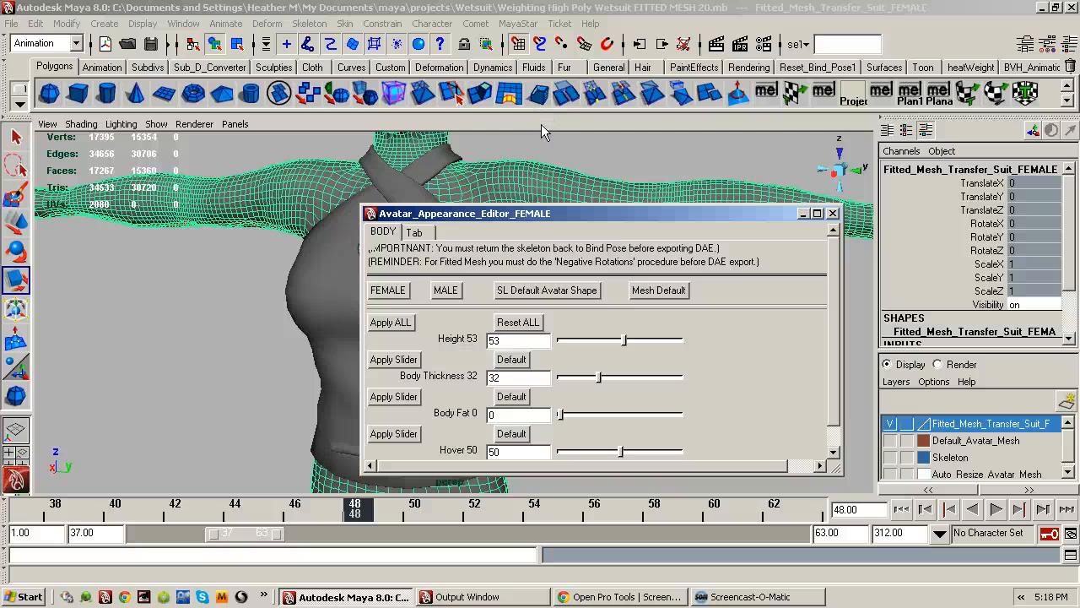
{"action": "left_click_drag", "start_coordinate": [486, 214], "coordinate": [696, 206]}
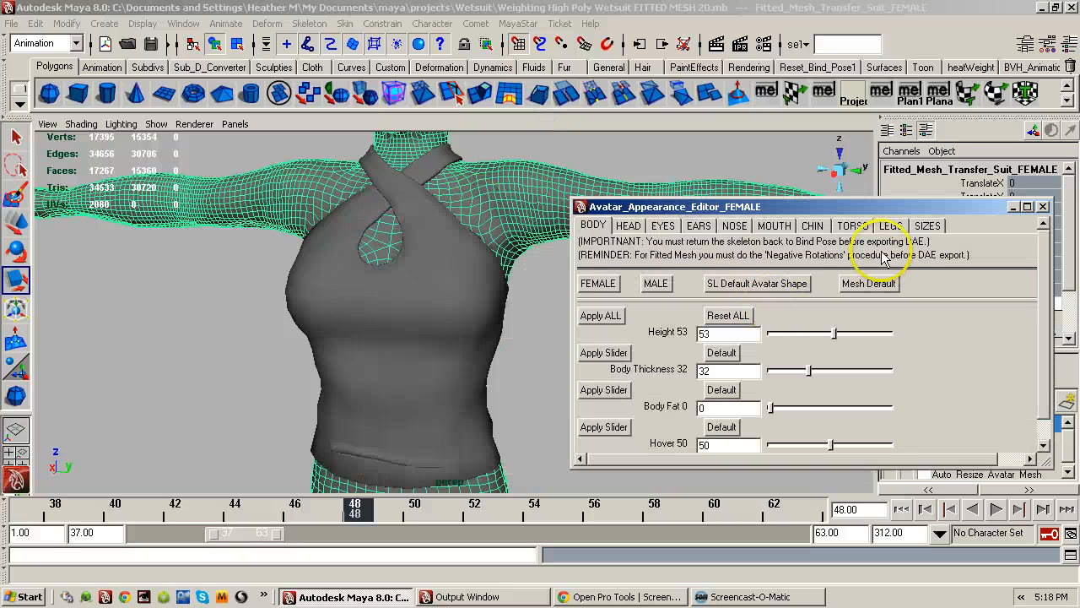
{"action": "left_click", "coordinate": [851, 227]}
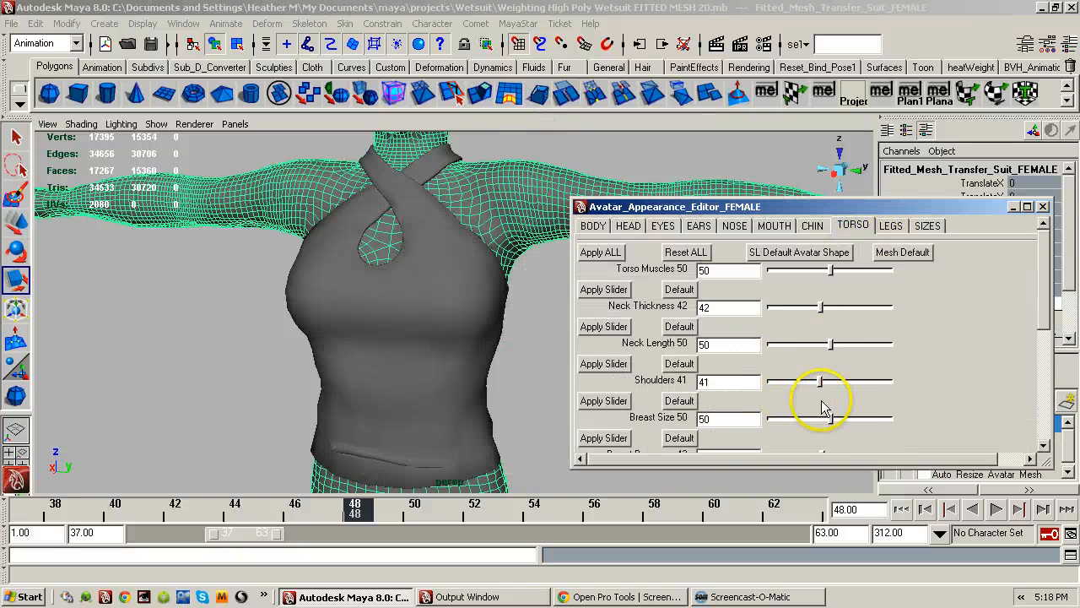
{"action": "left_click_drag", "start_coordinate": [854, 418], "coordinate": [910, 410]}
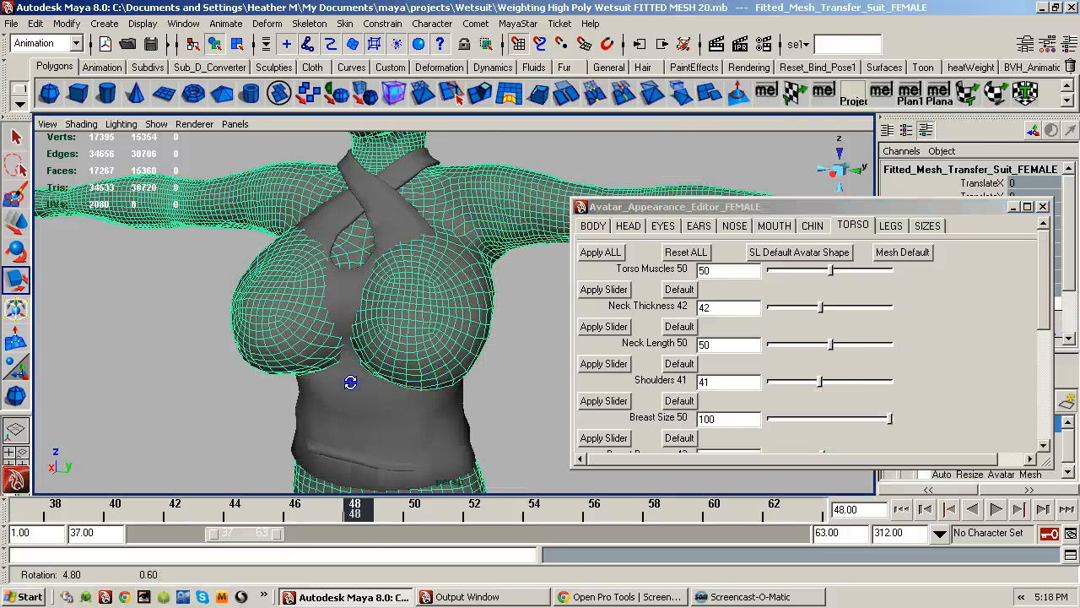
- Move the appearance editor out of the way and show the Default_Avatar_Mesh layer for comparison with the transfer suit
{"action": "left_click_drag", "start_coordinate": [355, 379], "coordinate": [305, 352], "text": "alt"}
{"action": "middle_click_drag", "start_coordinate": [306, 352], "coordinate": [498, 393], "text": "alt"}
{"action": "right_click_drag", "start_coordinate": [282, 363], "coordinate": [372, 355], "text": "alt"}
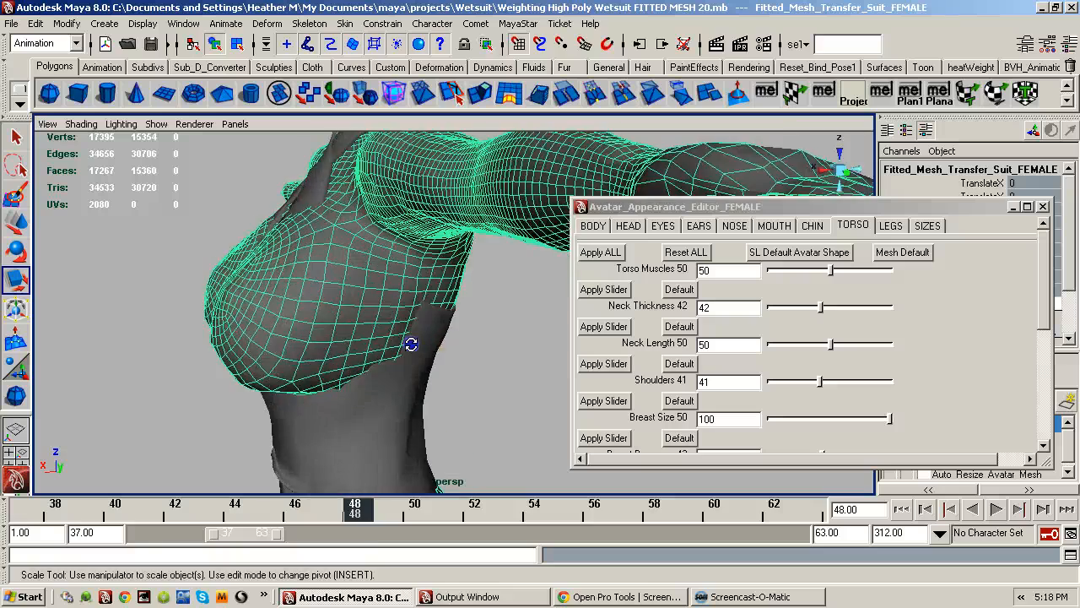
{"action": "left_click_drag", "start_coordinate": [411, 342], "coordinate": [359, 360], "text": "alt"}
{"action": "left_click", "coordinate": [692, 208]}
{"action": "left_click_drag", "start_coordinate": [692, 211], "coordinate": [1079, 213]}
{"action": "left_click", "coordinate": [891, 440]}
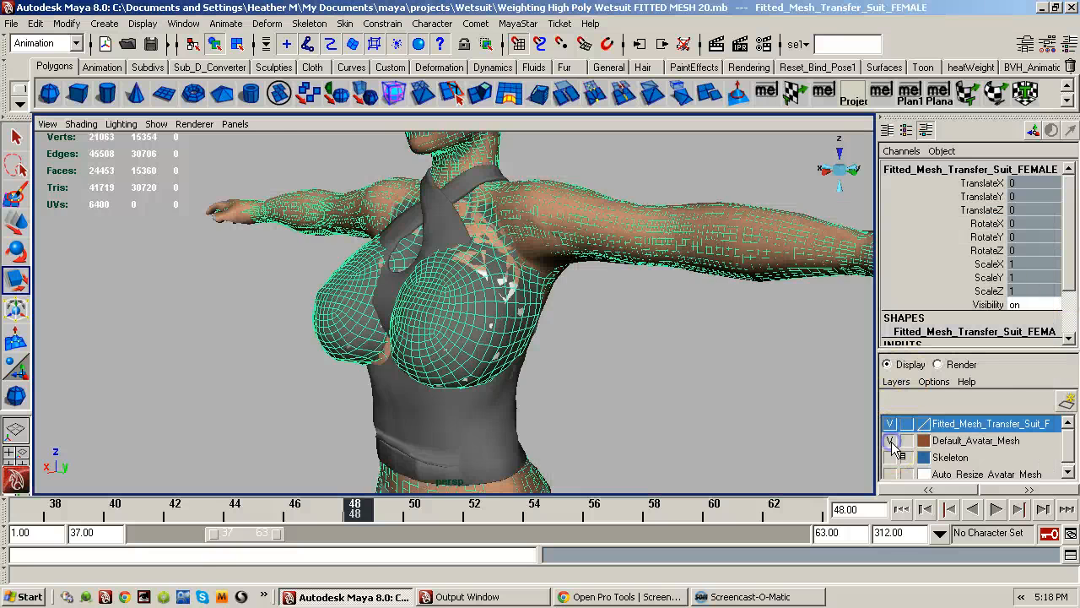
- Compare the transfer suit's bust with the default avatar mesh in profile by hiding and reshowing the transfer suit layer
{"action": "left_click_drag", "start_coordinate": [642, 387], "coordinate": [511, 376], "text": "alt"}
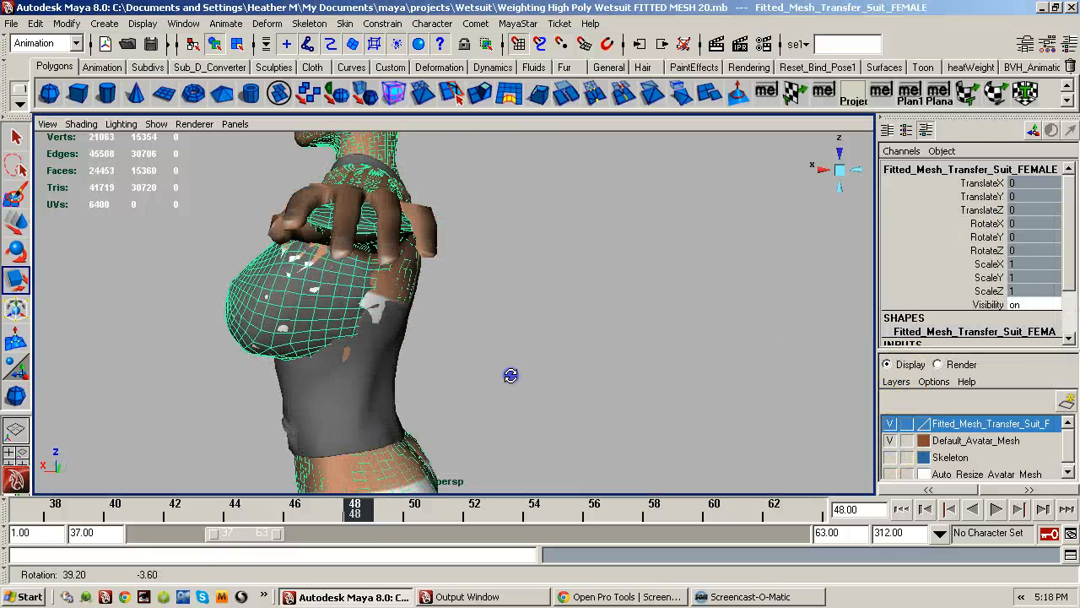
{"action": "left_click", "coordinate": [891, 424]}
{"action": "left_click", "coordinate": [891, 424]}
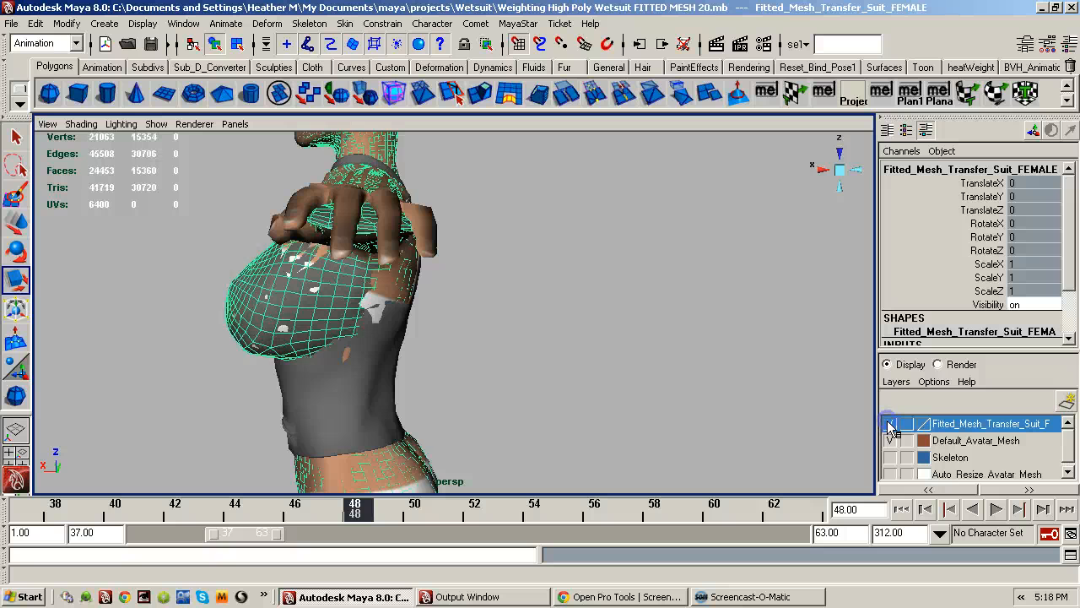
{"action": "left_click", "coordinate": [893, 425]}
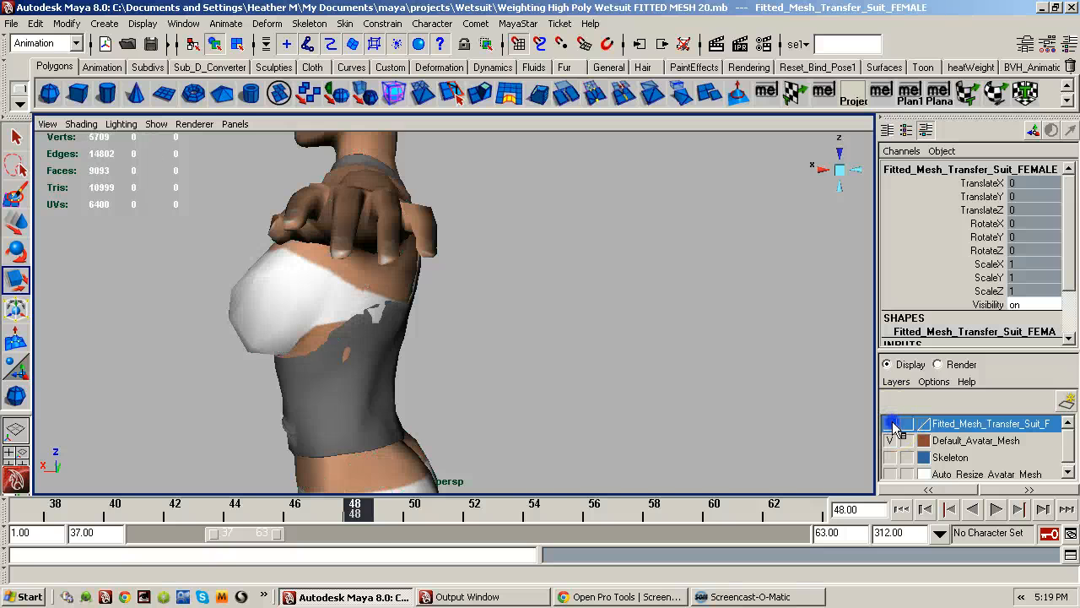
{"action": "left_click", "coordinate": [893, 425]}
{"action": "left_click_drag", "start_coordinate": [519, 376], "coordinate": [501, 388], "text": "alt"}
{"action": "key", "text": "r"}
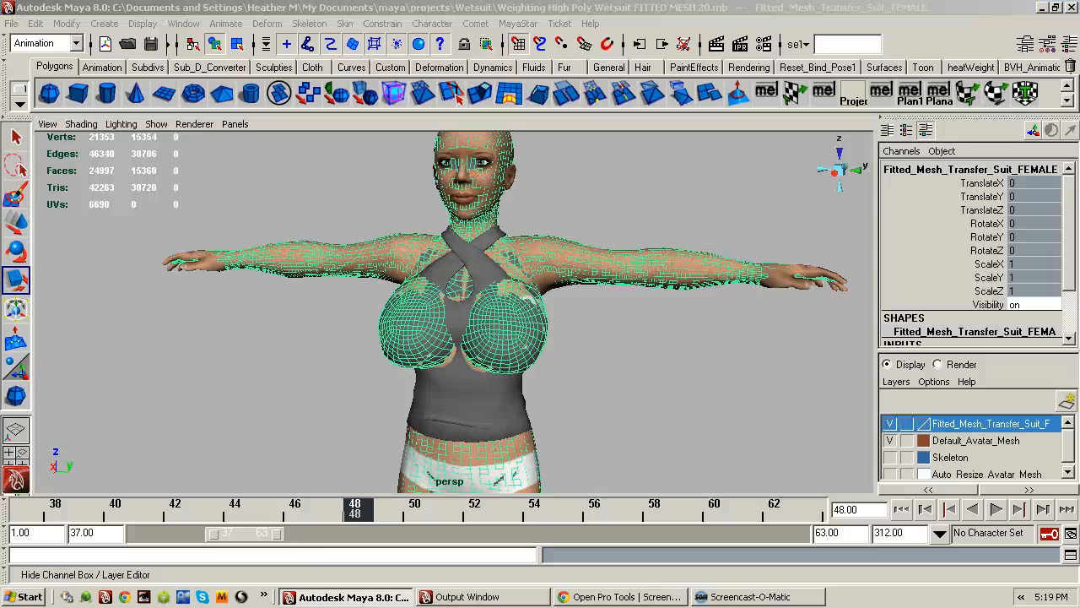
- Bring the appearance editor back into view and try Breast Buoyancy at 0 on the transfer suit
{"action": "left_click_drag", "start_coordinate": [1079, 161], "coordinate": [760, 169]}
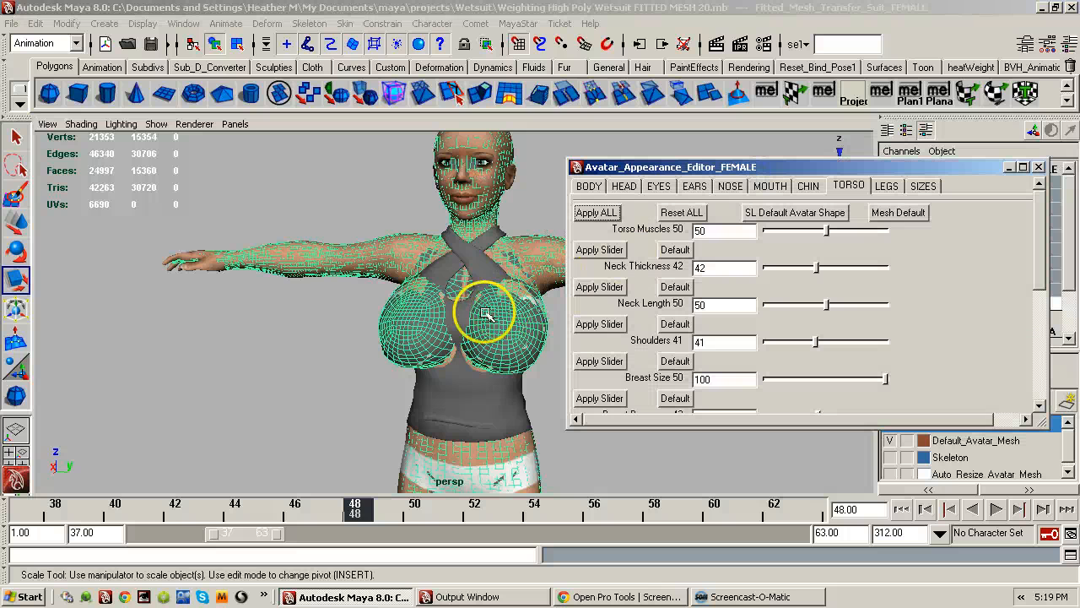
{"action": "right_click_drag", "start_coordinate": [433, 319], "coordinate": [572, 310], "text": "alt"}
{"action": "middle_click_drag", "start_coordinate": [508, 325], "coordinate": [451, 328], "text": "alt"}
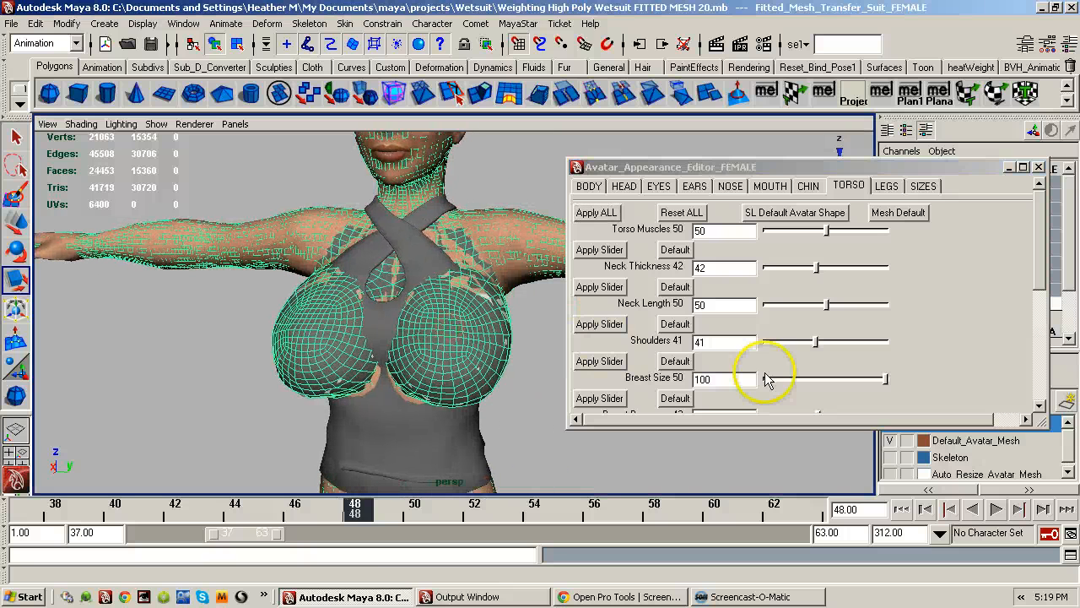
{"action": "left_click_drag", "start_coordinate": [1040, 275], "coordinate": [1031, 309]}
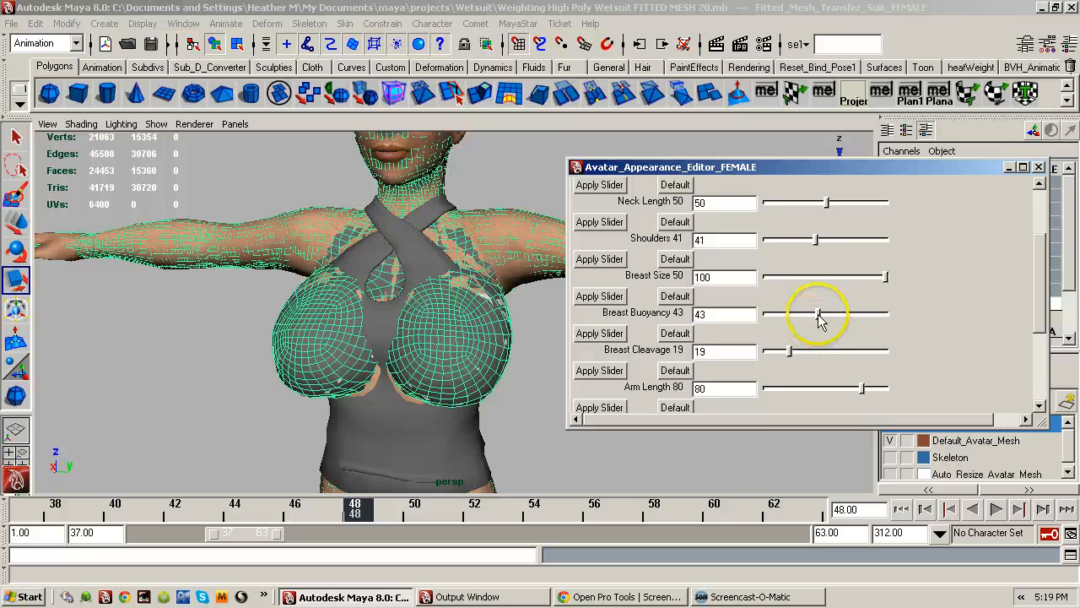
{"action": "left_click_drag", "start_coordinate": [820, 319], "coordinate": [768, 330]}
{"action": "left_click_drag", "start_coordinate": [477, 328], "coordinate": [536, 314], "text": "alt"}
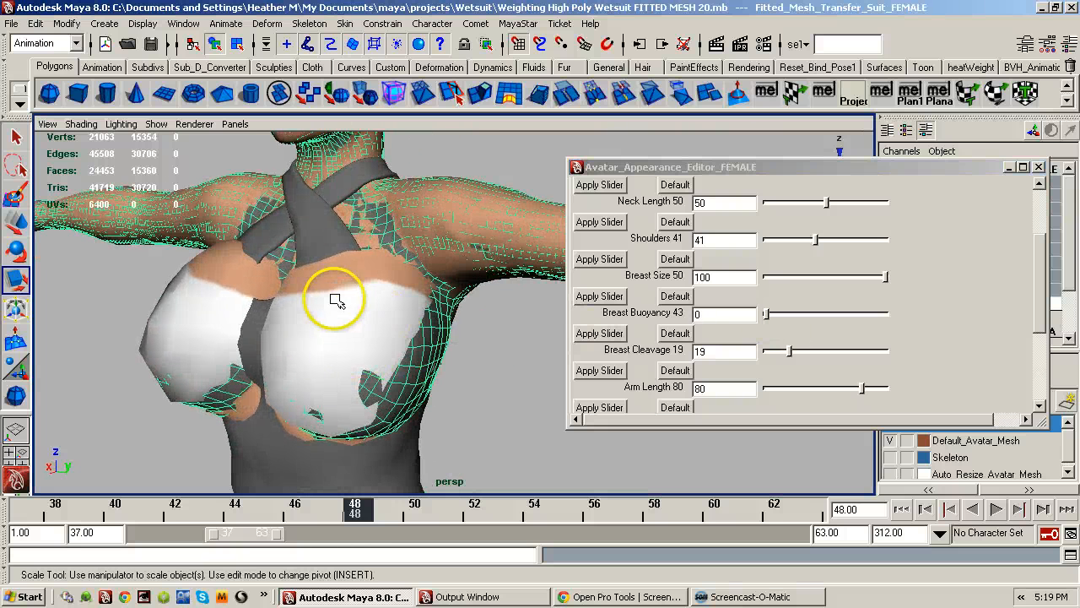
{"action": "left_click_drag", "start_coordinate": [321, 343], "coordinate": [345, 345], "text": "alt"}
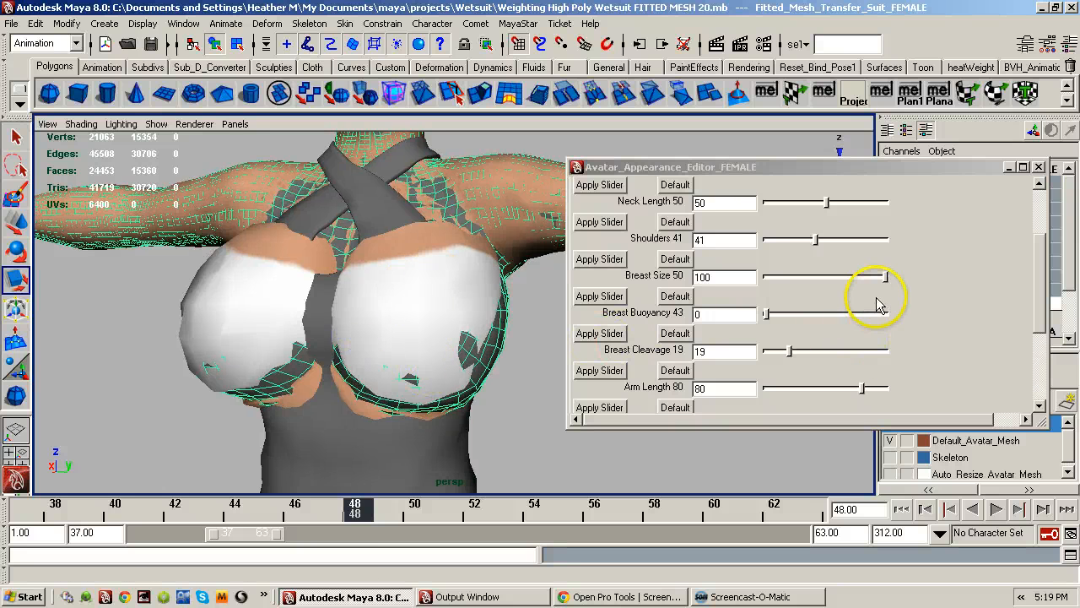
- Raise Breast Buoyancy to 100 to check the suit's shape, and set it to 13
{"action": "mouse_move", "coordinate": [886, 279]}
{"action": "left_mouse_down"}
{"action": "mouse_move", "coordinate": [850, 282]}
{"action": "mouse_move", "coordinate": [897, 286]}
{"action": "left_mouse_up"}
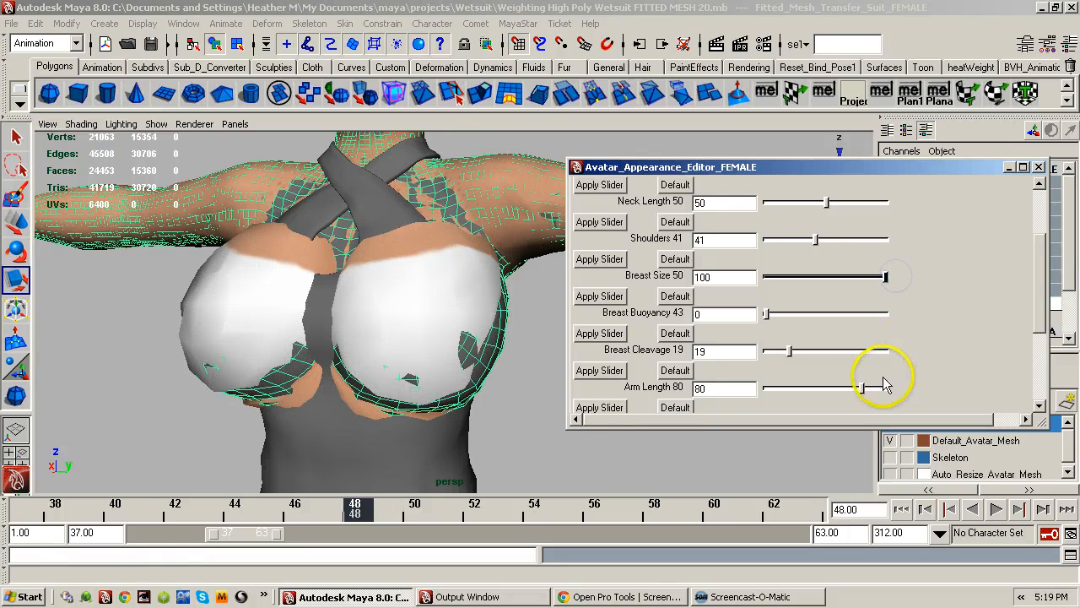
{"action": "left_click_drag", "start_coordinate": [767, 315], "coordinate": [722, 315]}
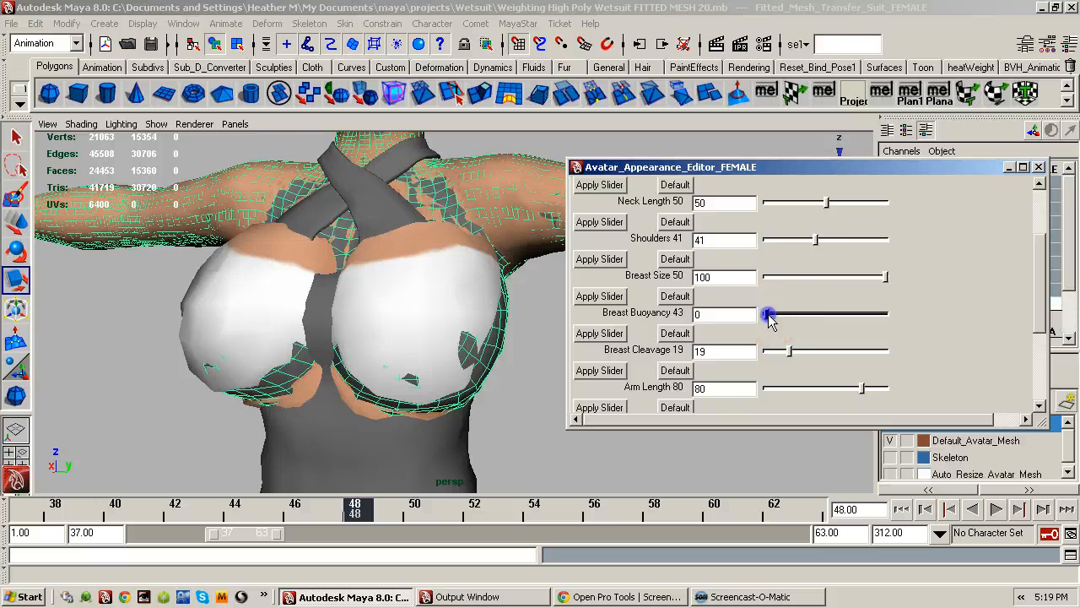
{"action": "left_click_drag", "start_coordinate": [769, 319], "coordinate": [945, 328]}
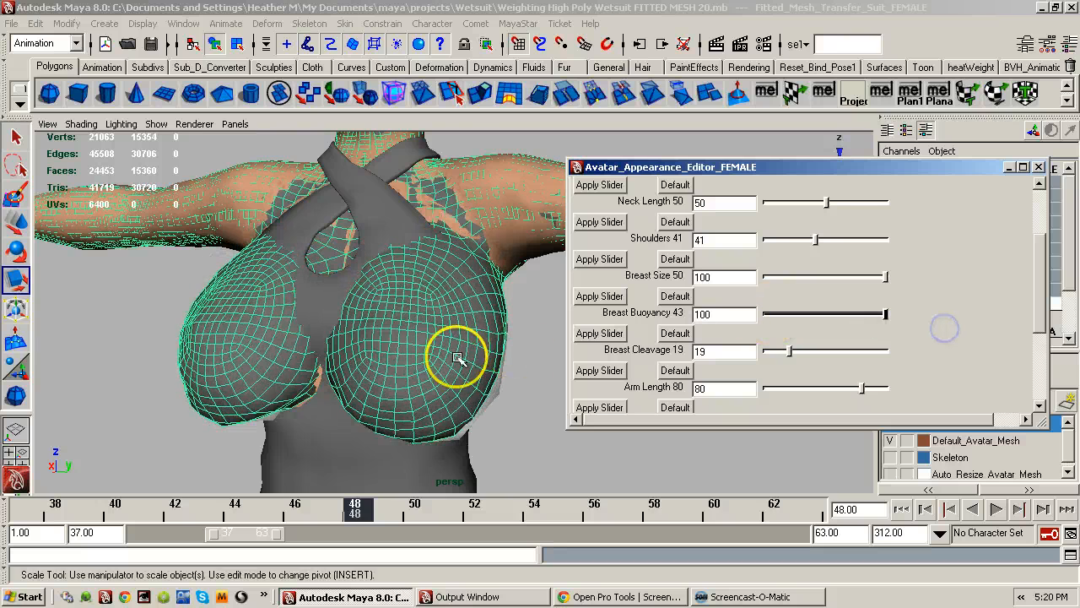
{"action": "mouse_move", "coordinate": [457, 358]}
{"action": "left_mouse_down", "text": "alt"}
{"action": "mouse_move", "coordinate": [410, 272]}
{"action": "mouse_move", "coordinate": [370, 330]}
{"action": "mouse_move", "coordinate": [440, 349]}
{"action": "left_mouse_up", "text": "alt"}
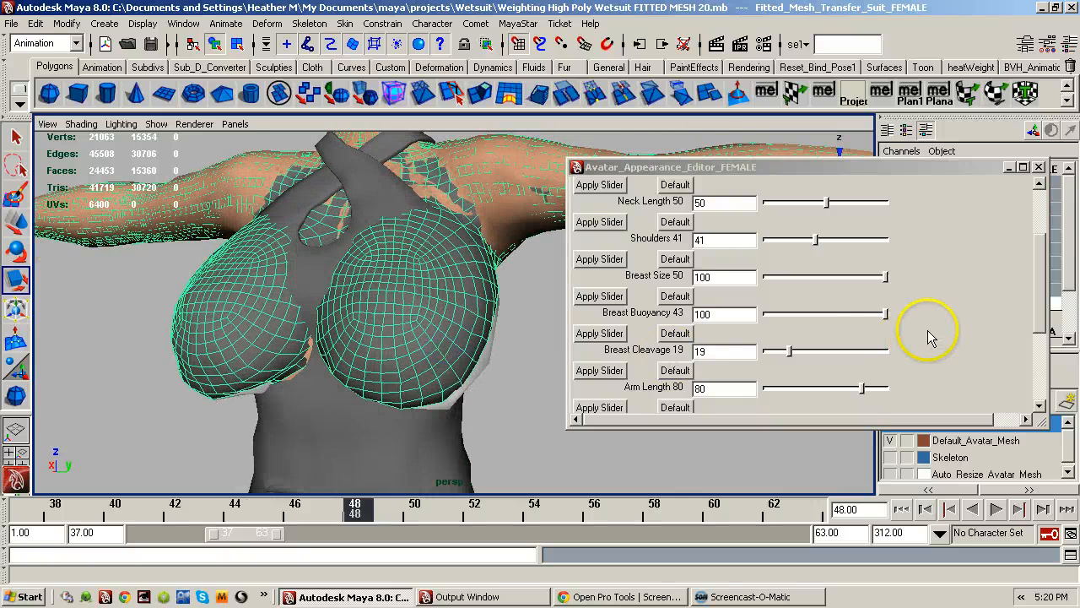
{"action": "left_click_drag", "start_coordinate": [889, 316], "coordinate": [780, 314]}
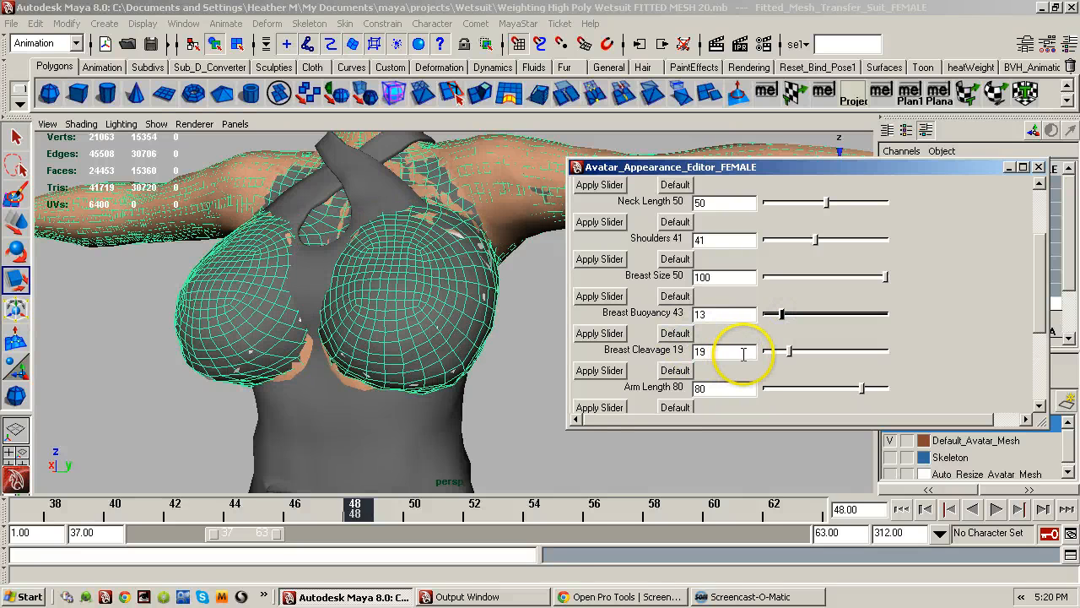
- Try Breast Cleavage at 100, examine the gap between the breasts, and restore the slider's default shape
{"action": "left_click_drag", "start_coordinate": [789, 355], "coordinate": [912, 352]}
{"action": "left_click_drag", "start_coordinate": [424, 341], "coordinate": [473, 343], "text": "alt"}
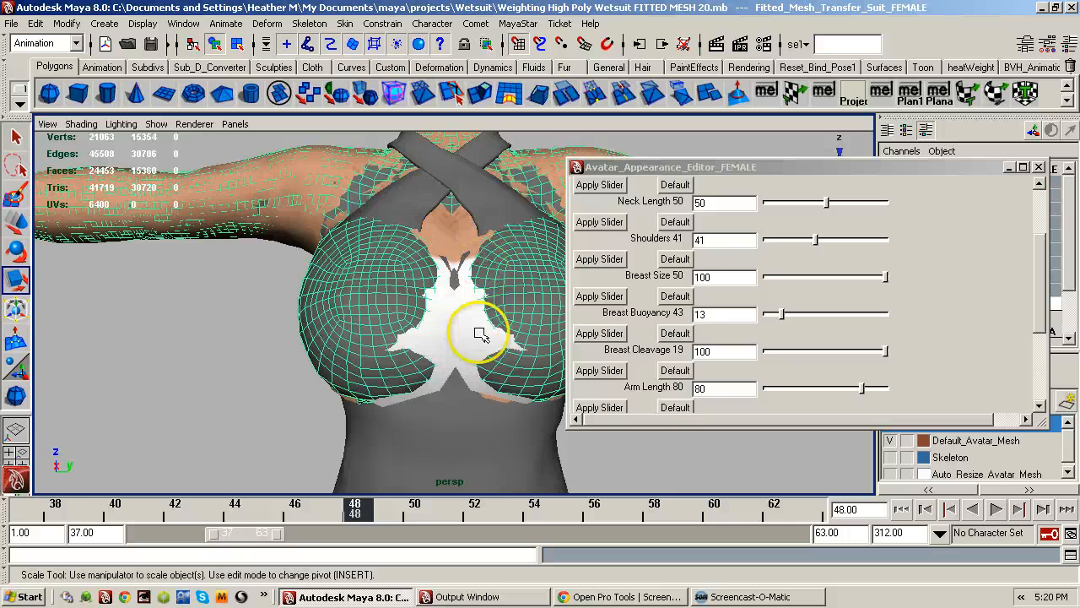
{"action": "left_click_drag", "start_coordinate": [473, 338], "coordinate": [443, 337], "text": "alt"}
{"action": "right_click_drag", "start_coordinate": [445, 337], "coordinate": [523, 330], "text": "alt"}
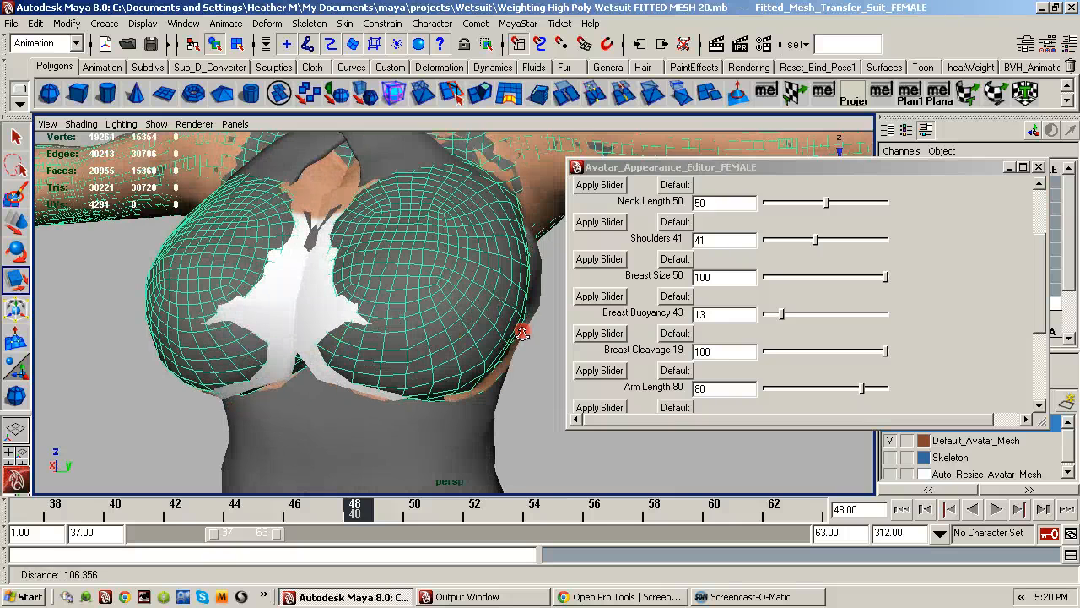
{"action": "left_click_drag", "start_coordinate": [449, 337], "coordinate": [456, 344], "text": "alt"}
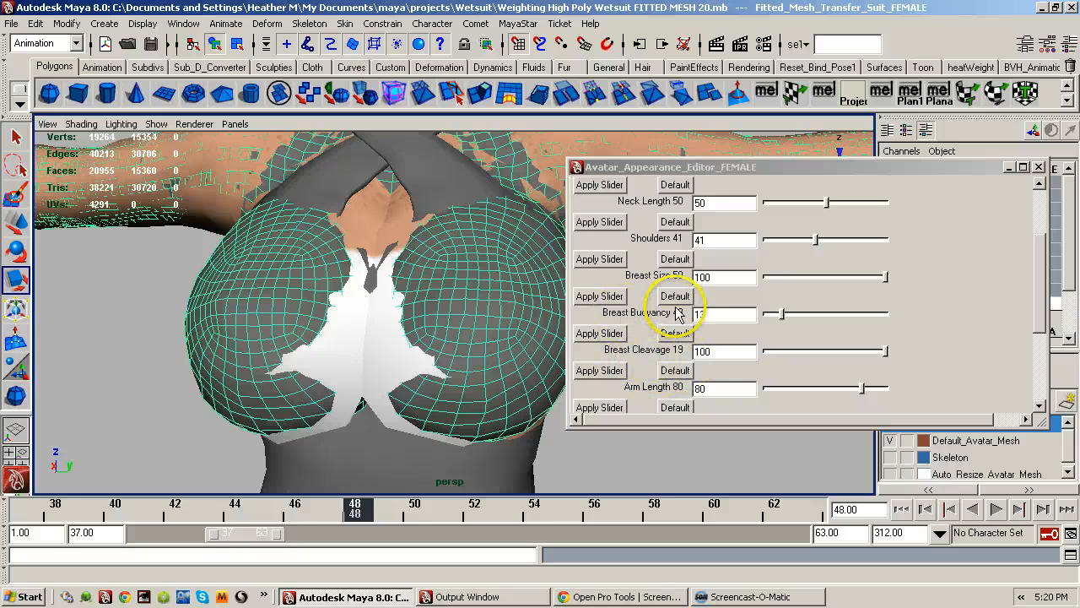
{"action": "left_click", "coordinate": [684, 372]}
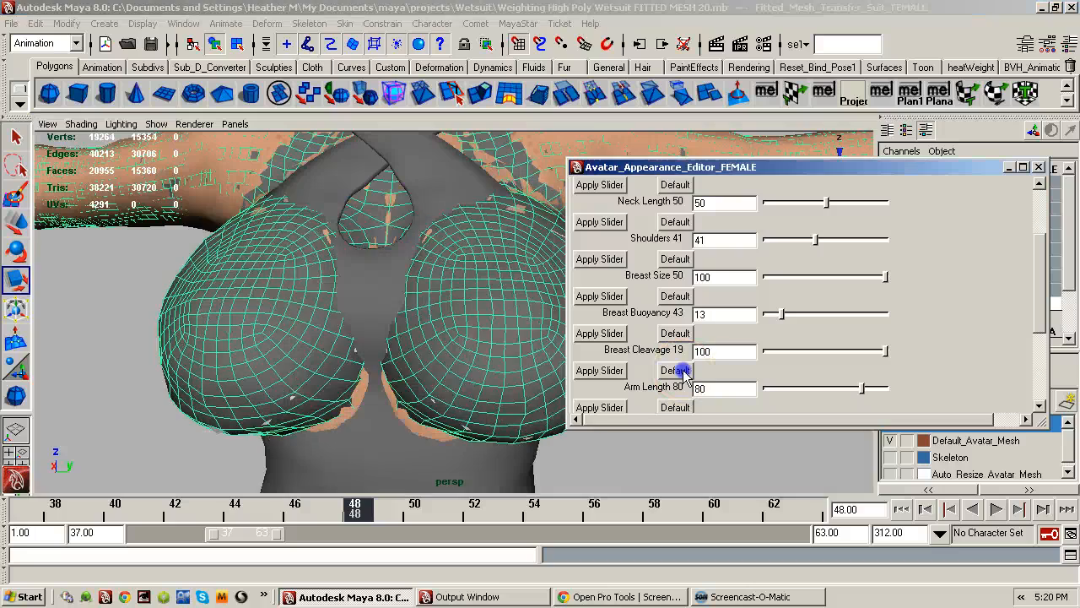
- Examine how the transfer suit's enlarged bust matches the avatar mesh and top, from near and farther views
{"action": "right_click_drag", "start_coordinate": [447, 361], "coordinate": [313, 366], "text": "alt"}
{"action": "left_click_drag", "start_coordinate": [314, 367], "coordinate": [413, 360], "text": "alt"}
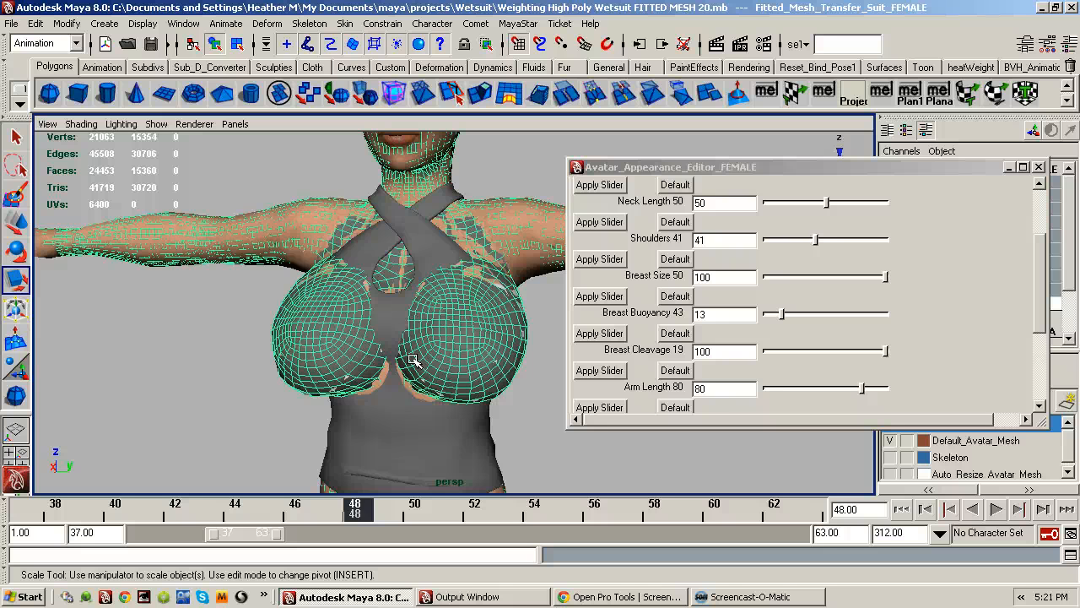
{"action": "mouse_move", "coordinate": [379, 338]}
{"action": "left_mouse_down", "text": "alt"}
{"action": "mouse_move", "coordinate": [133, 338]}
{"action": "mouse_move", "coordinate": [406, 332]}
{"action": "mouse_move", "coordinate": [374, 326]}
{"action": "mouse_move", "coordinate": [383, 335]}
{"action": "left_mouse_up", "text": "alt"}
{"action": "right_click_drag", "start_coordinate": [383, 335], "coordinate": [281, 353], "text": "alt"}
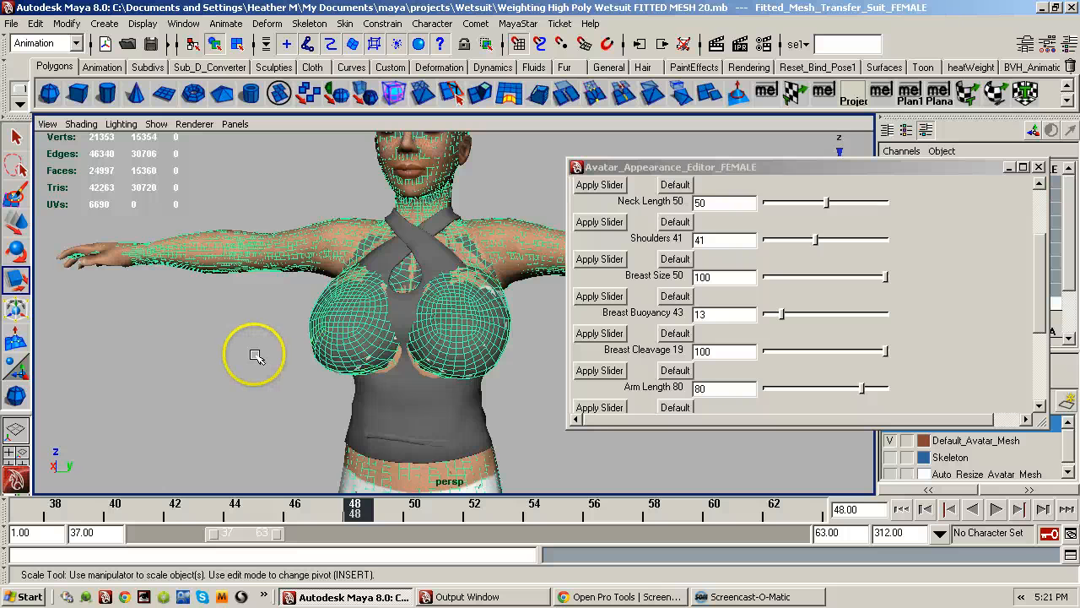
{"action": "mouse_move", "coordinate": [404, 380]}
{"action": "left_mouse_down", "text": "alt"}
{"action": "mouse_move", "coordinate": [362, 377]}
{"action": "mouse_move", "coordinate": [407, 376]}
{"action": "left_mouse_up", "text": "alt"}
{"action": "right_click_drag", "start_coordinate": [408, 376], "coordinate": [493, 374], "text": "alt"}
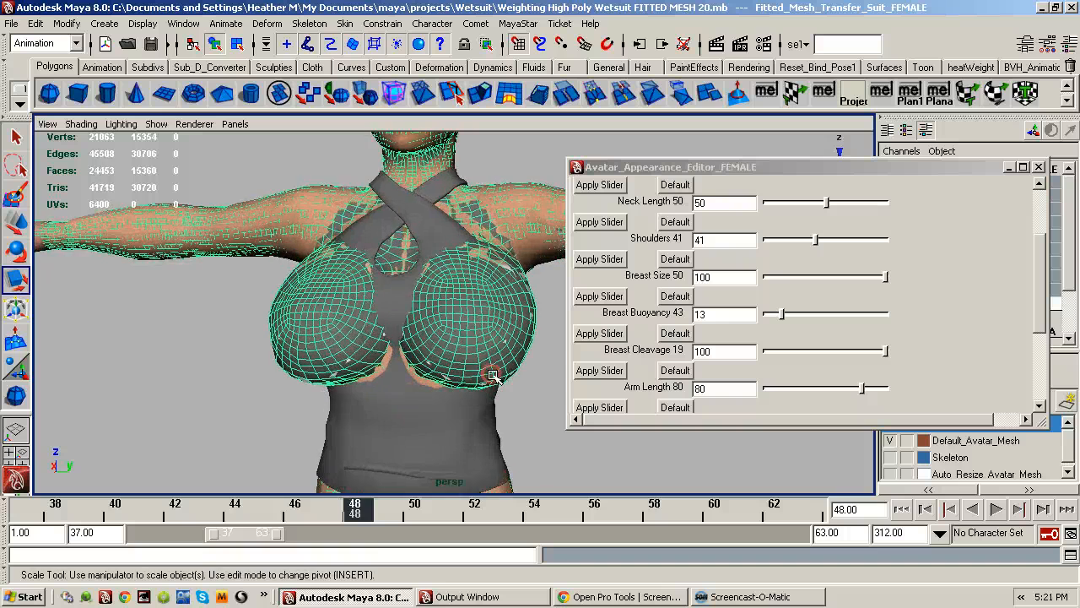
{"action": "middle_click_drag", "start_coordinate": [492, 388], "coordinate": [482, 356], "text": "alt"}
{"action": "left_click_drag", "start_coordinate": [470, 372], "coordinate": [453, 379], "text": "alt"}
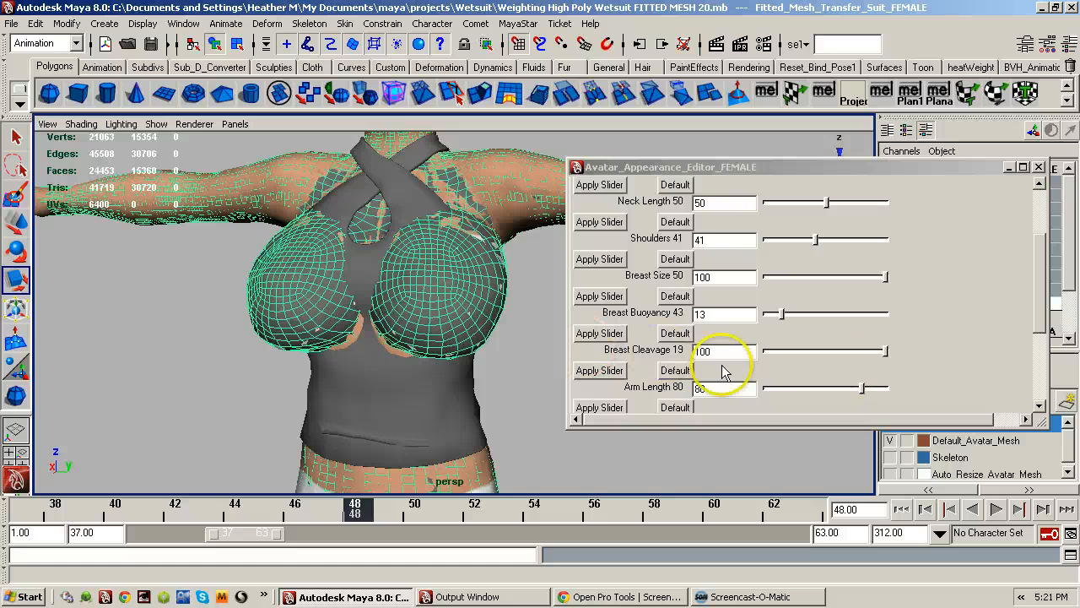
- Reset Breast Cleavage and Breast Size to their defaults so the torso returns to its original shape
{"action": "left_click", "coordinate": [676, 372]}
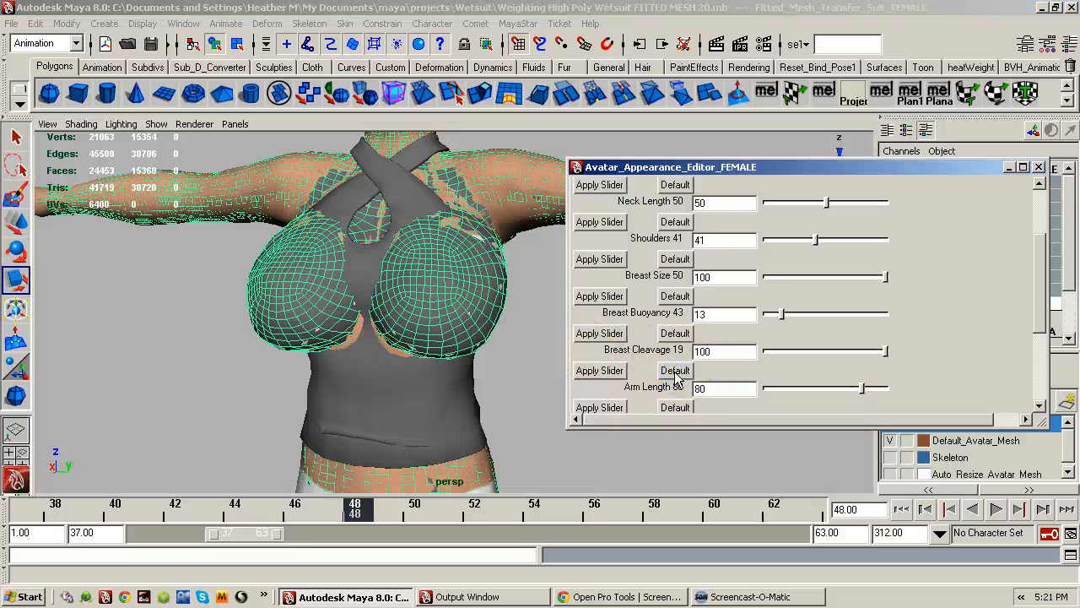
{"action": "left_click", "coordinate": [676, 297]}
{"action": "mouse_move", "coordinate": [451, 326]}
{"action": "left_mouse_down", "text": "alt"}
{"action": "mouse_move", "coordinate": [425, 330]}
{"action": "mouse_move", "coordinate": [456, 330]}
{"action": "left_mouse_up", "text": "alt"}
- Move the appearance editor aside and hide the Default_Avatar_Mesh layer, leaving the transfer suit and test top in view
{"action": "left_click", "coordinate": [910, 153]}
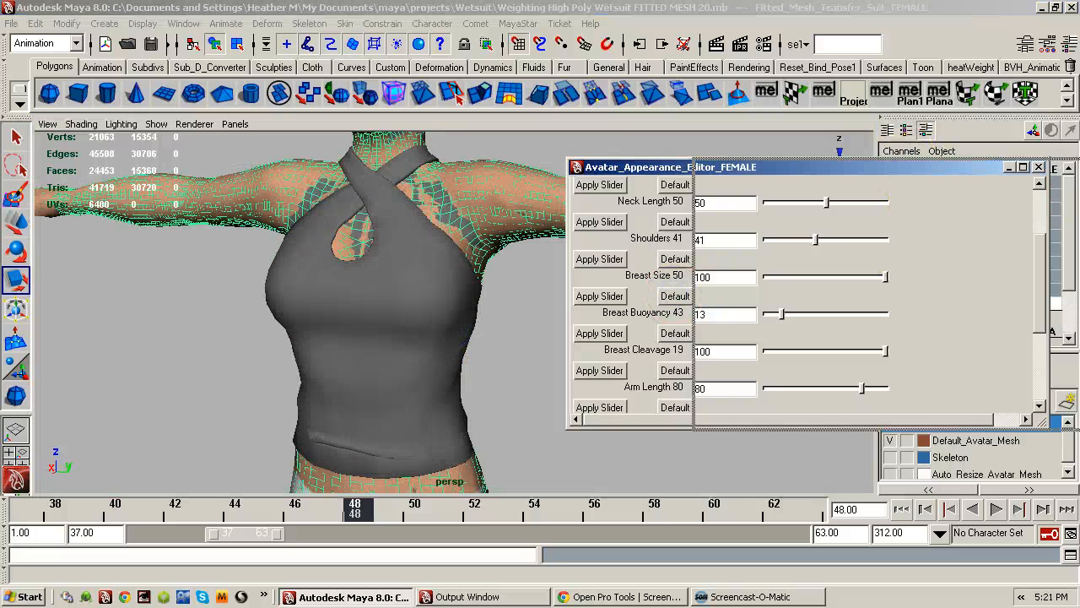
{"action": "left_click", "coordinate": [890, 440]}
{"action": "left_click_drag", "start_coordinate": [494, 362], "coordinate": [820, 366], "text": "alt"}
{"action": "right_click_drag", "start_coordinate": [541, 362], "coordinate": [566, 338], "text": "alt"}
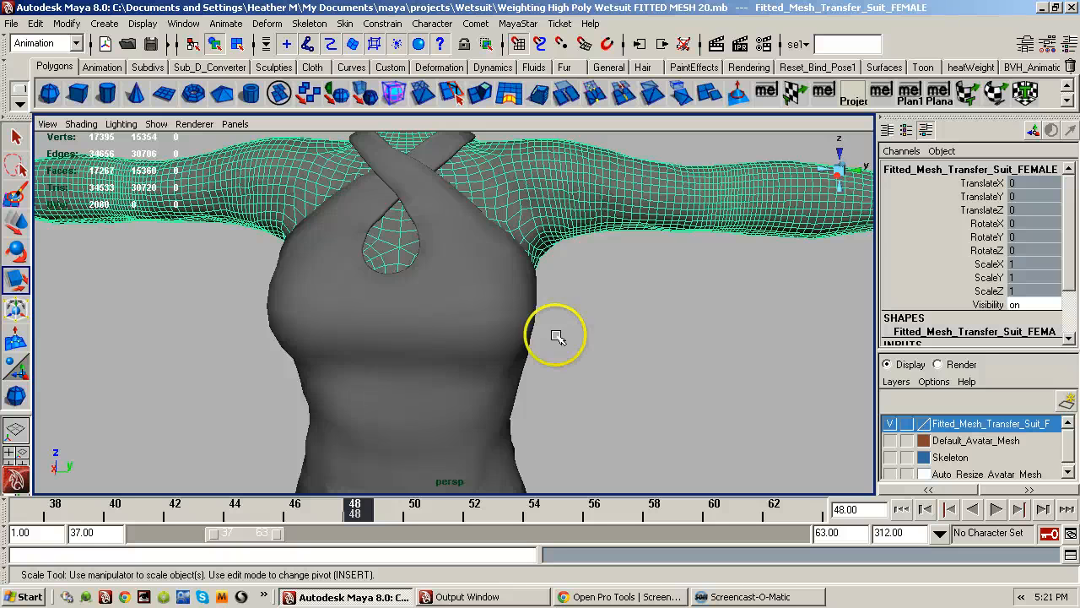
{"action": "left_click", "coordinate": [71, 44]}
{"action": "left_click", "coordinate": [49, 63]}
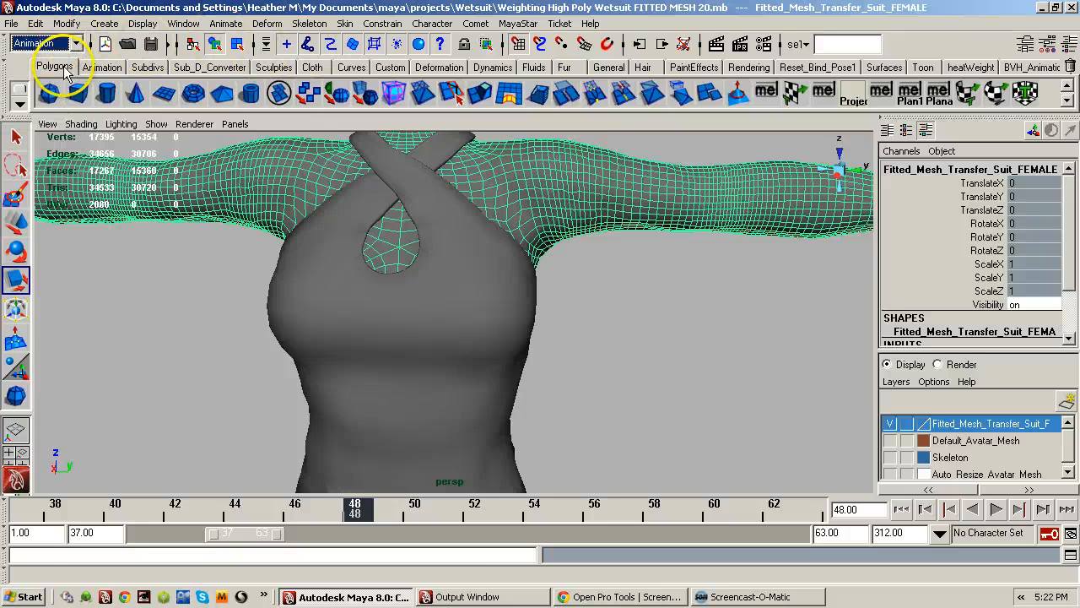
{"action": "left_click", "coordinate": [344, 24]}
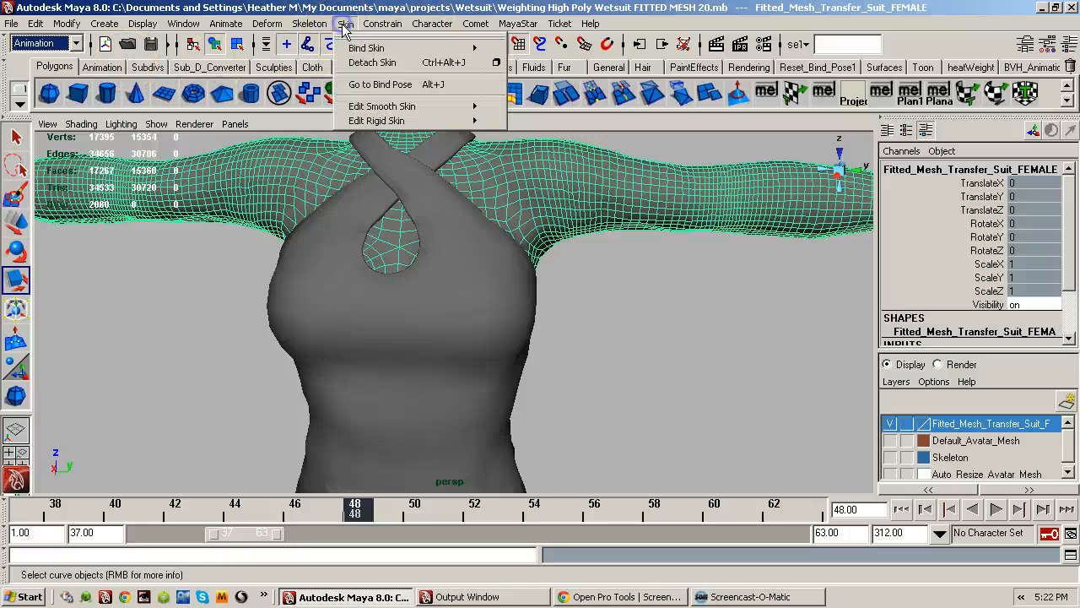
- Select Top_For_Testing to check its transform values, and reselect the Fitted_Mesh_Transfer_Suit_FEMALE mesh
{"action": "left_click", "coordinate": [529, 291]}
{"action": "left_click", "coordinate": [529, 291]}
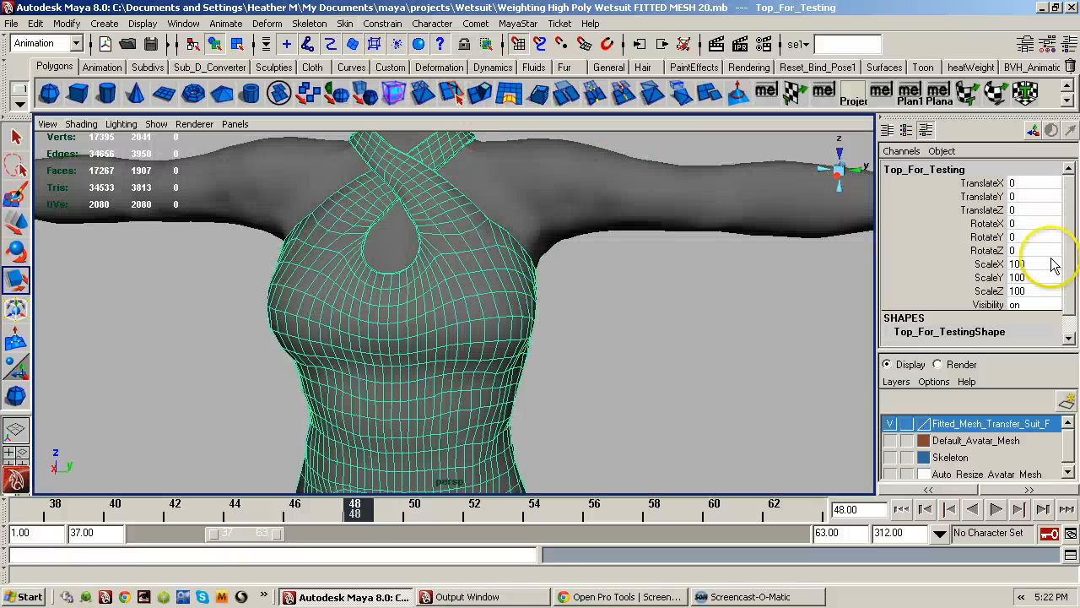
{"action": "mouse_move", "coordinate": [1069, 243]}
{"action": "left_mouse_down"}
{"action": "mouse_move", "coordinate": [1068, 254]}
{"action": "mouse_move", "coordinate": [1070, 228]}
{"action": "left_mouse_up"}
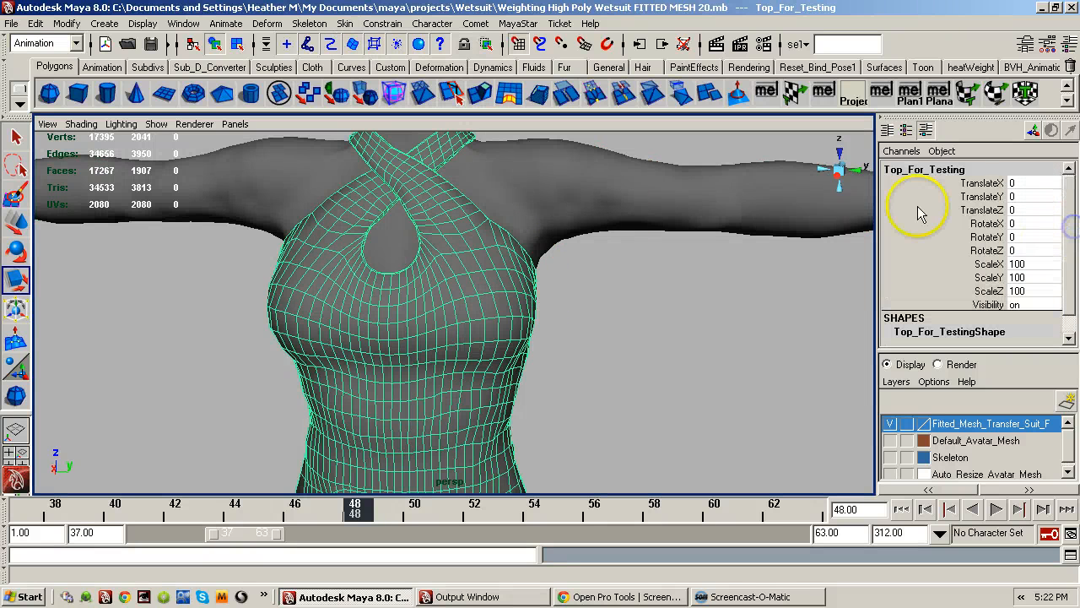
{"action": "left_click_drag", "start_coordinate": [512, 228], "coordinate": [517, 220], "text": "alt"}
{"action": "middle_click_drag", "start_coordinate": [521, 223], "coordinate": [509, 269], "text": "alt"}
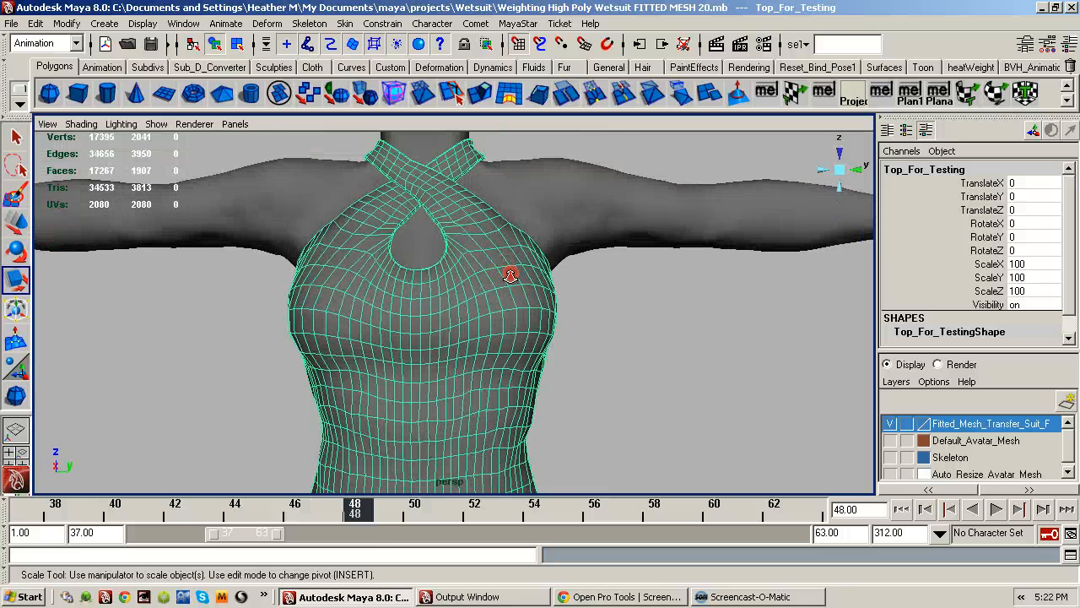
{"action": "left_click_drag", "start_coordinate": [510, 274], "coordinate": [509, 268], "text": "alt"}
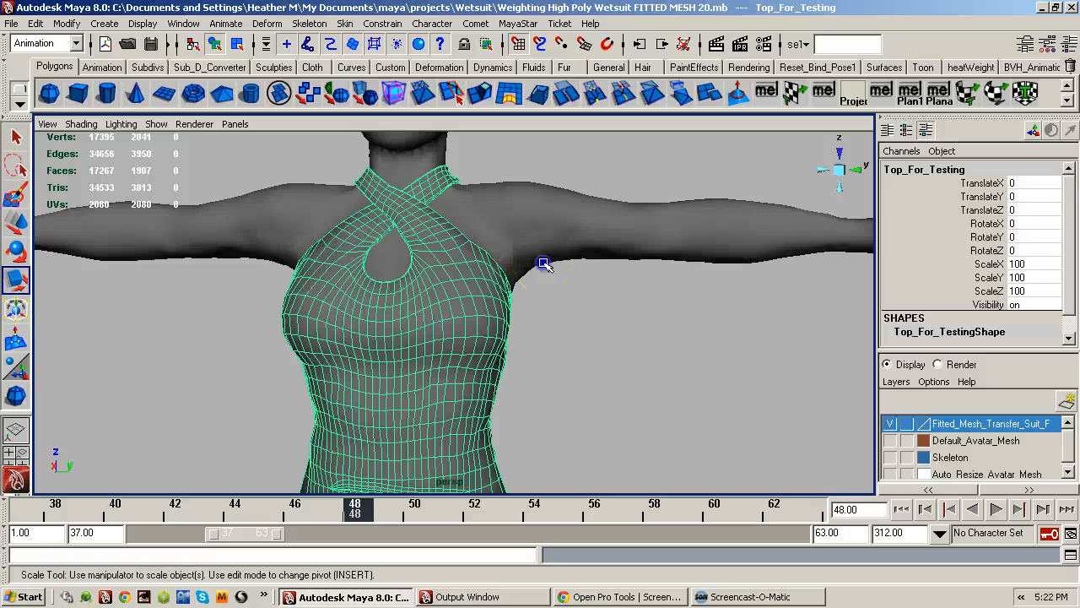
{"action": "left_click", "coordinate": [540, 269]}
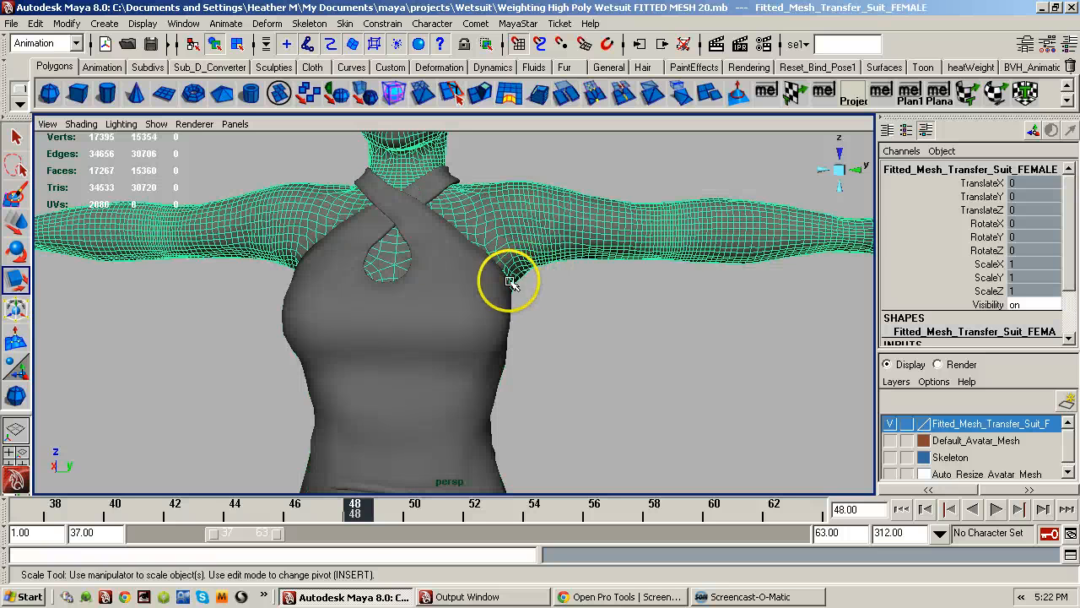
{"action": "left_click_drag", "start_coordinate": [514, 282], "coordinate": [552, 287], "text": "alt"}
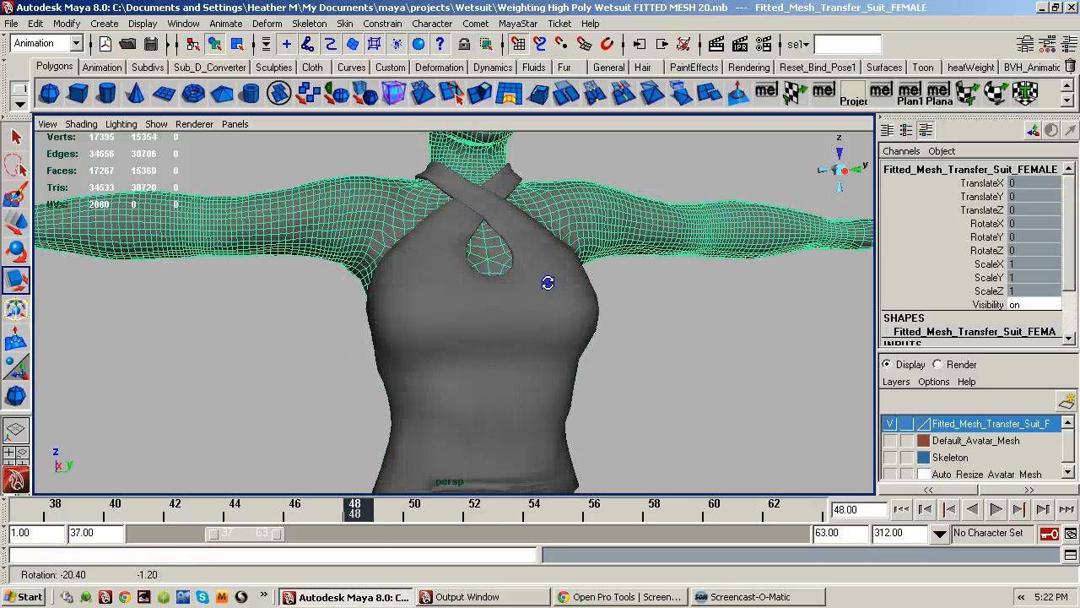
- Add Top_For_Testing to the selection with the transfer suit and open the Outliner
{"action": "left_click", "coordinate": [591, 286]}
{"action": "left_click_drag", "start_coordinate": [591, 285], "coordinate": [444, 304], "text": "alt"}
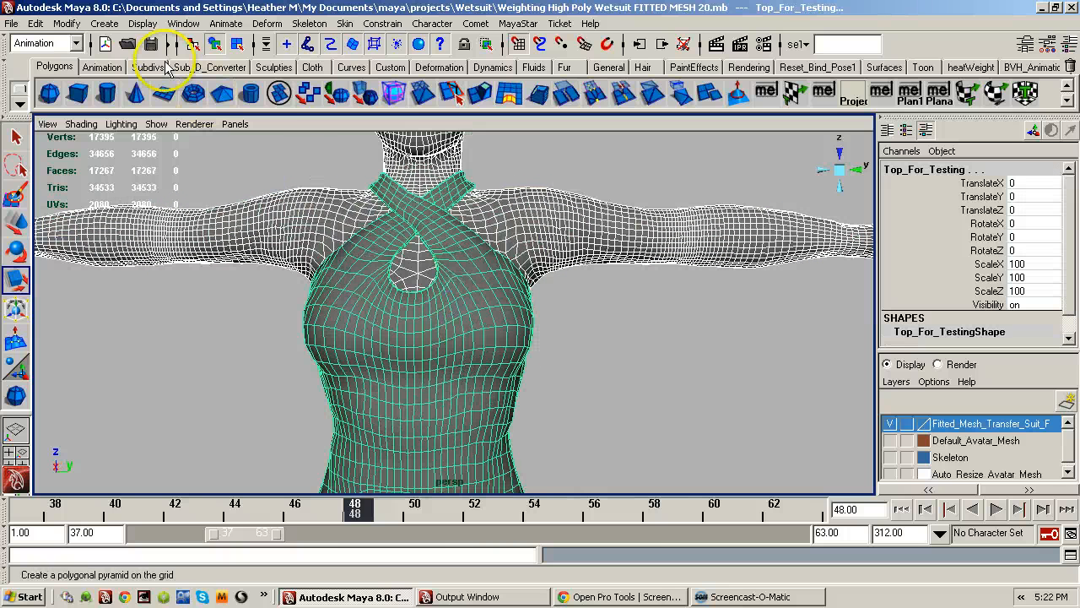
{"action": "left_click", "coordinate": [183, 24]}
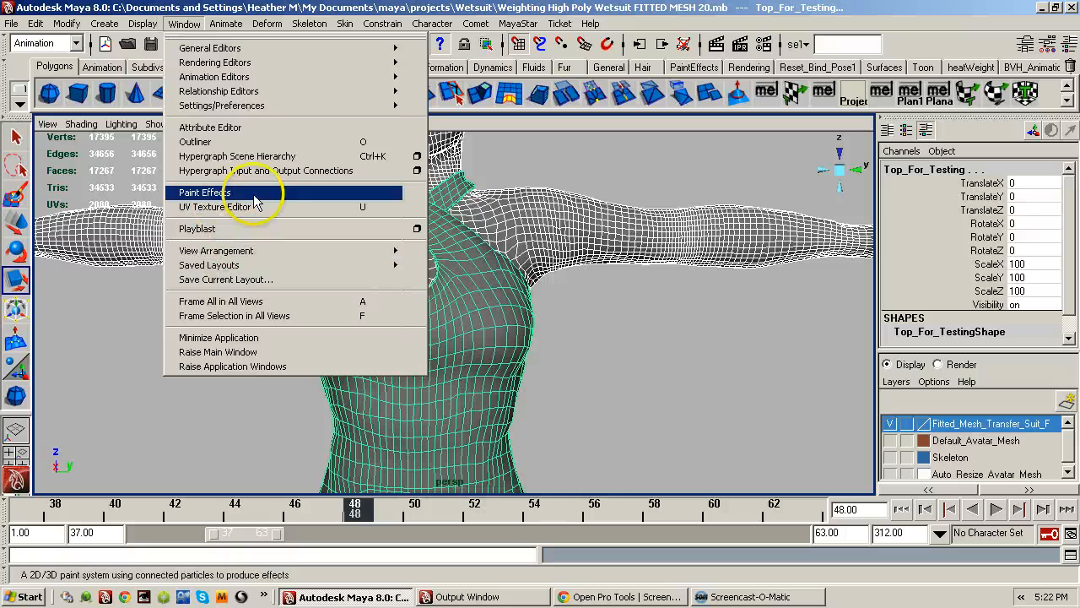
{"action": "left_click", "coordinate": [243, 142]}
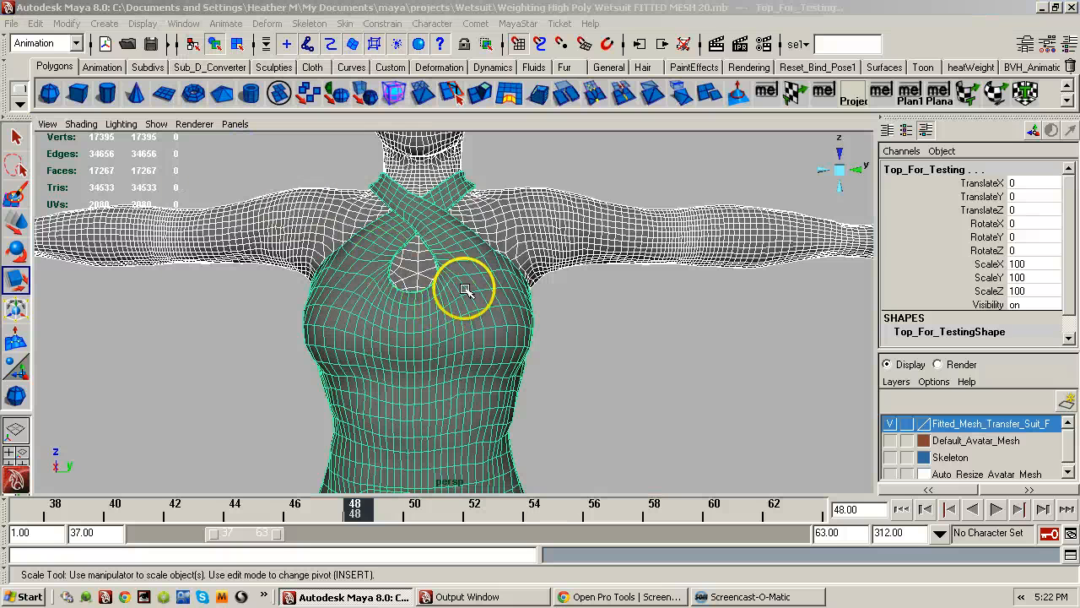
{"action": "left_click", "coordinate": [436, 300]}
{"action": "left_click", "coordinate": [525, 253]}
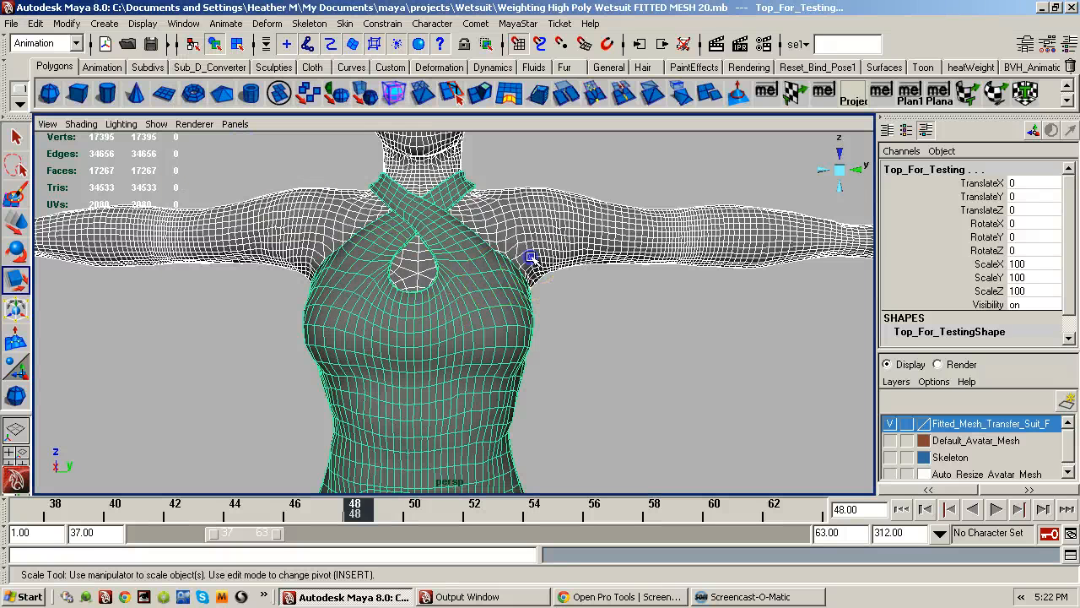
{"action": "left_click", "coordinate": [488, 294]}
{"action": "left_click", "coordinate": [536, 278]}
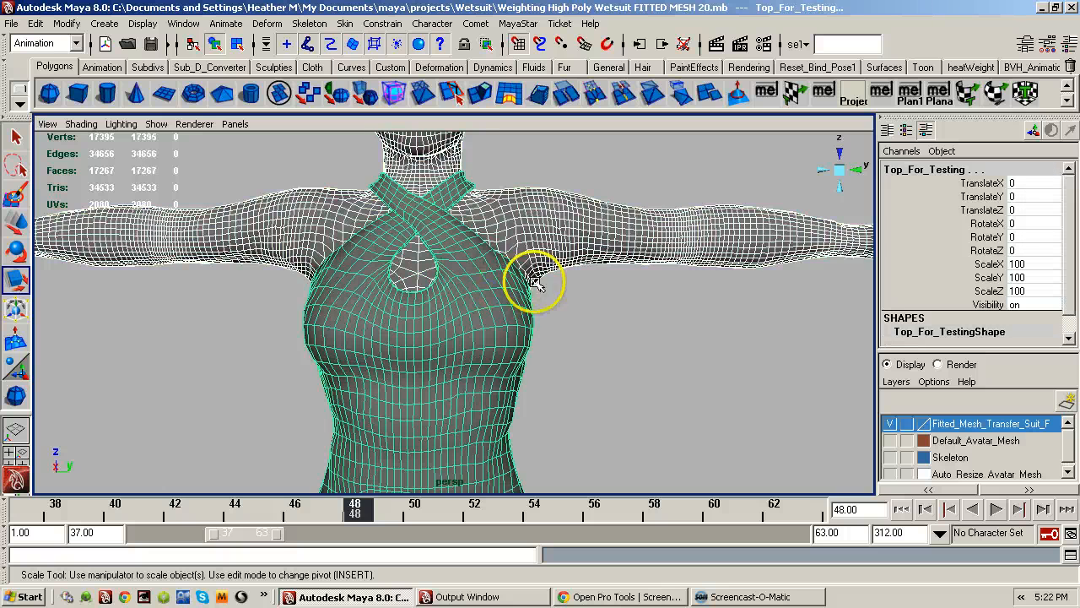
- Bring the Outliner into view and select Fitted_Mesh_Transfer_Suit_FEMALE first and Top_For_Testing second
{"action": "left_click", "coordinate": [538, 282]}
{"action": "right_click_drag", "start_coordinate": [555, 301], "coordinate": [524, 250], "text": "alt"}
{"action": "left_click_drag", "start_coordinate": [523, 287], "coordinate": [532, 292], "text": "alt"}
{"action": "middle_click_drag", "start_coordinate": [532, 292], "coordinate": [450, 322], "text": "alt"}
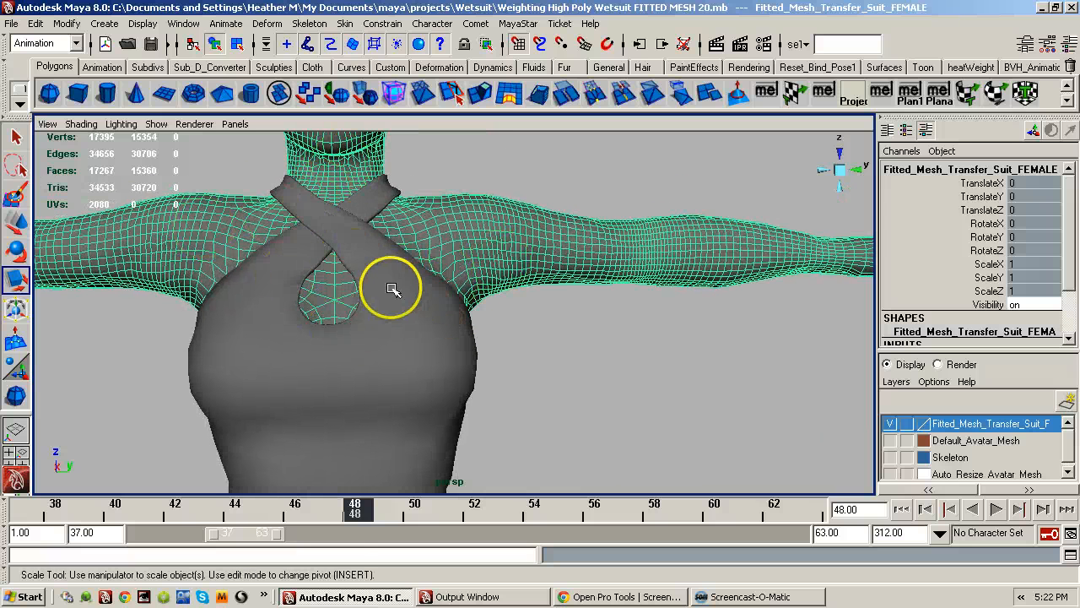
{"action": "left_click_drag", "start_coordinate": [1079, 59], "coordinate": [675, 44]}
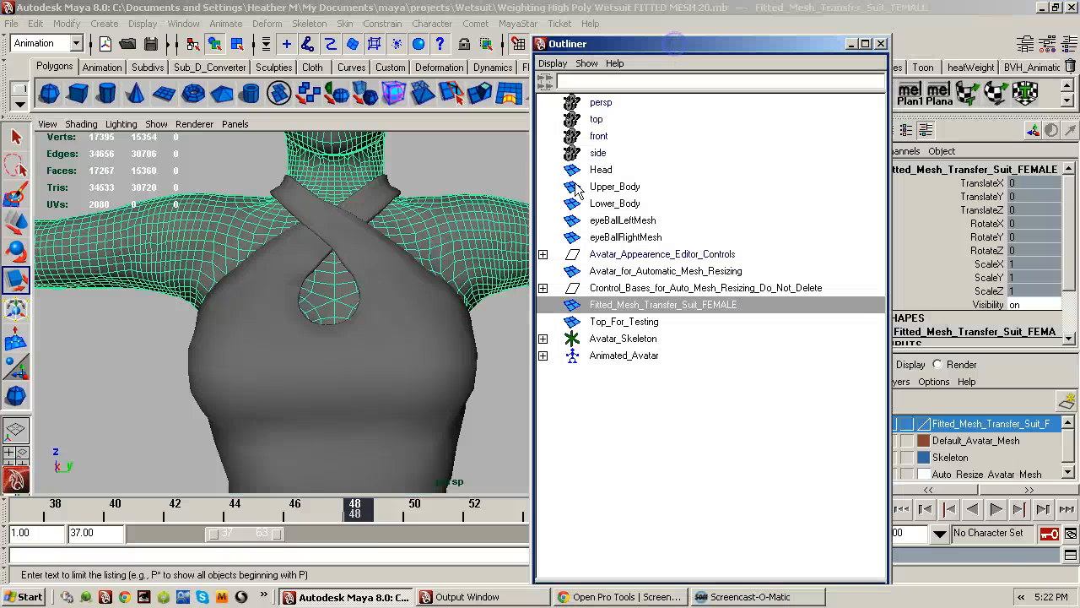
{"action": "left_click", "coordinate": [493, 311]}
{"action": "left_click", "coordinate": [605, 305]}
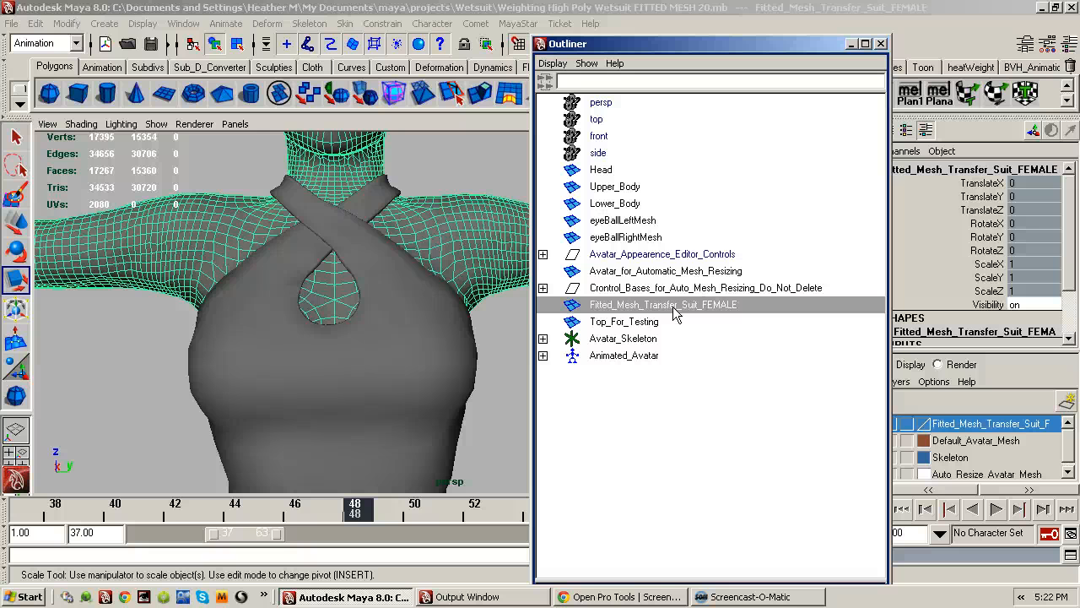
{"action": "left_click", "coordinate": [624, 326], "text": "ctrl"}
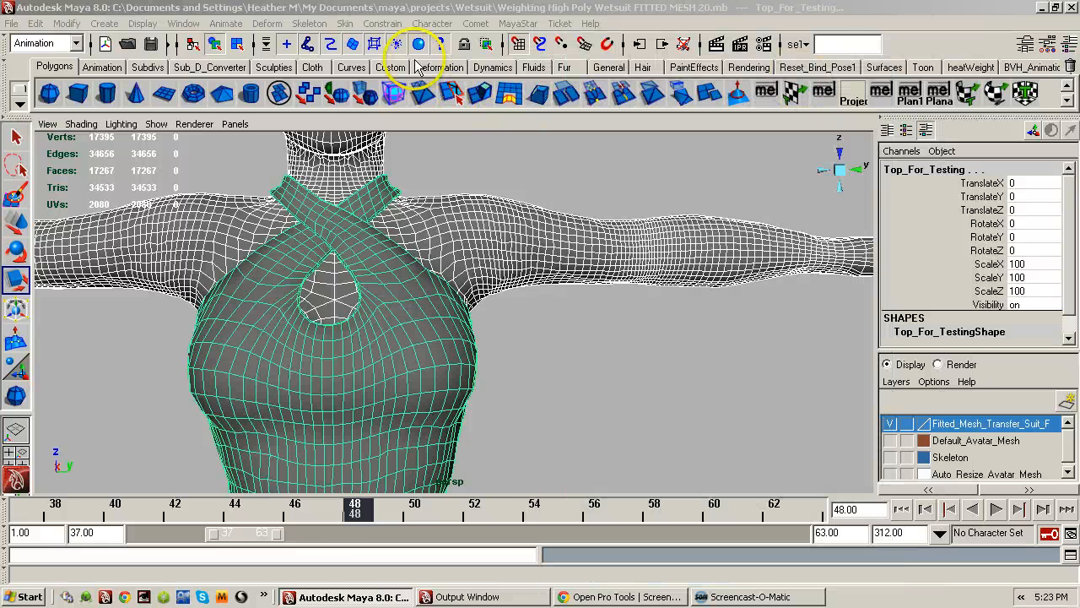
- Try Substitute Geometry from the suit to the top without retaining old geometry, moving new geometry to a layer, tolerance 0.0010, and undo it
{"action": "left_click", "coordinate": [346, 23]}
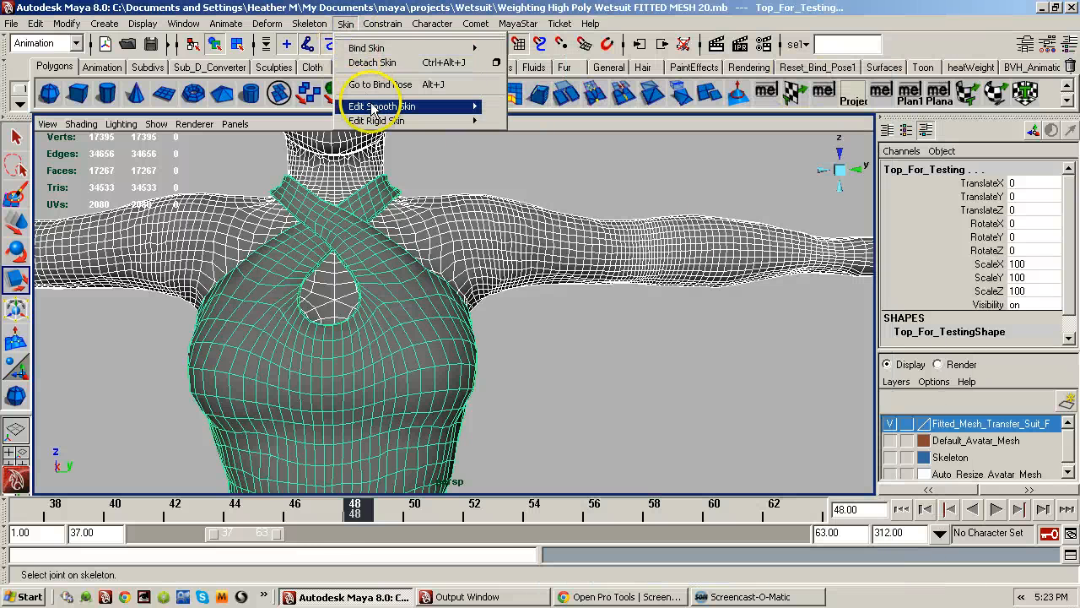
{"action": "mouse_move", "coordinate": [378, 125]}
{"action": "mouse_move", "coordinate": [376, 107]}
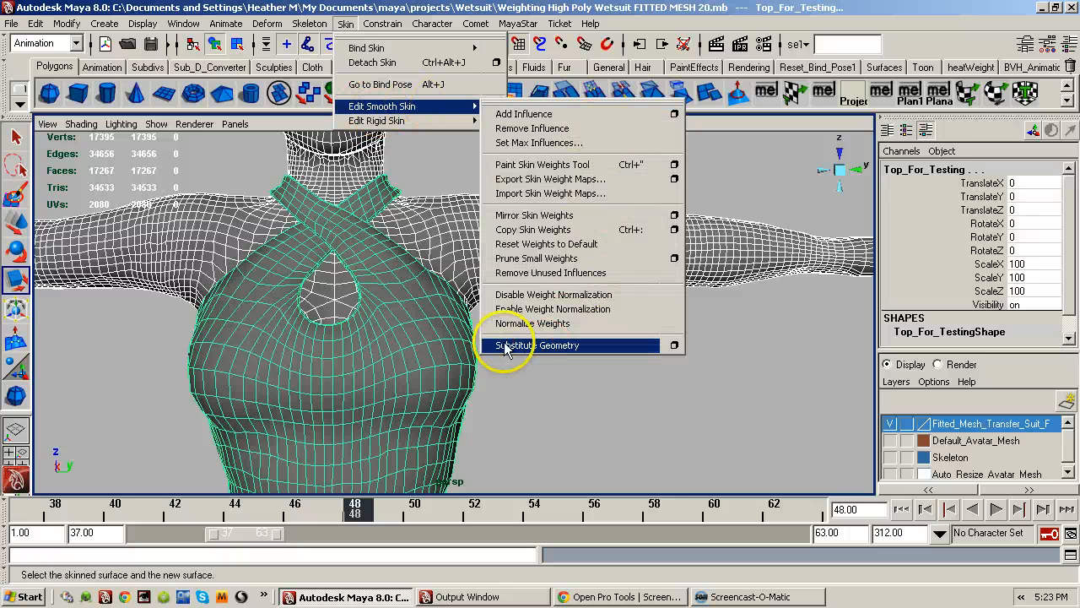
{"action": "left_click", "coordinate": [674, 345]}
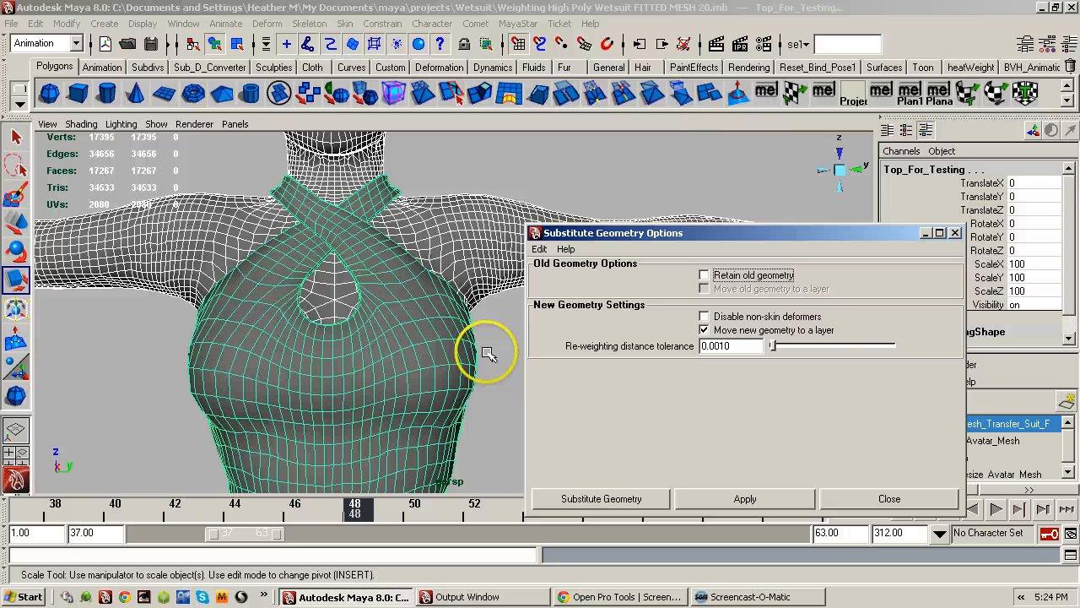
{"action": "left_click_drag", "start_coordinate": [489, 353], "coordinate": [470, 345], "text": "alt"}
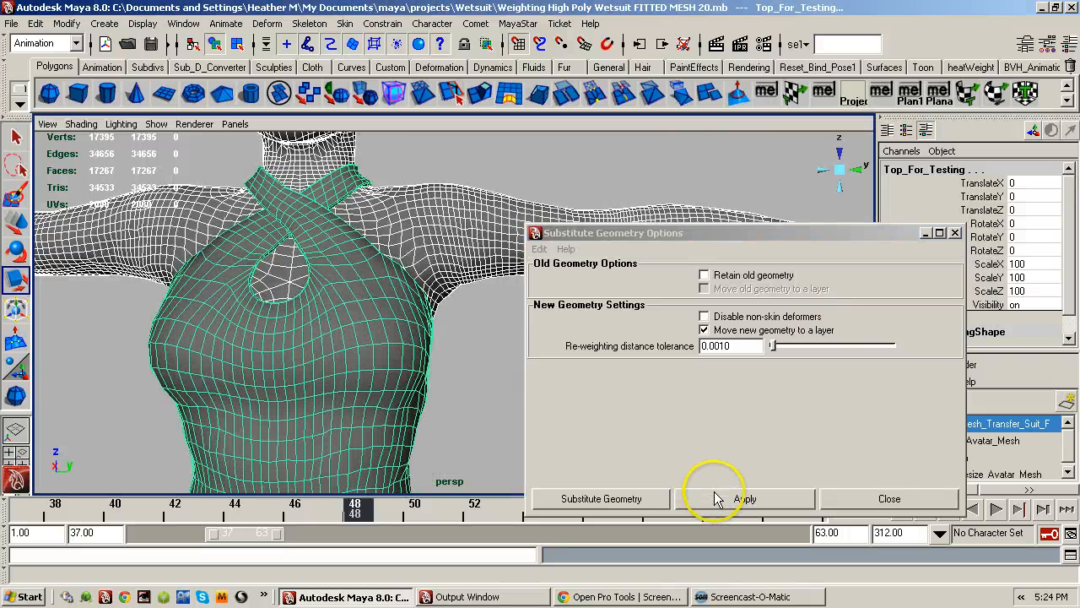
{"action": "left_click", "coordinate": [600, 499]}
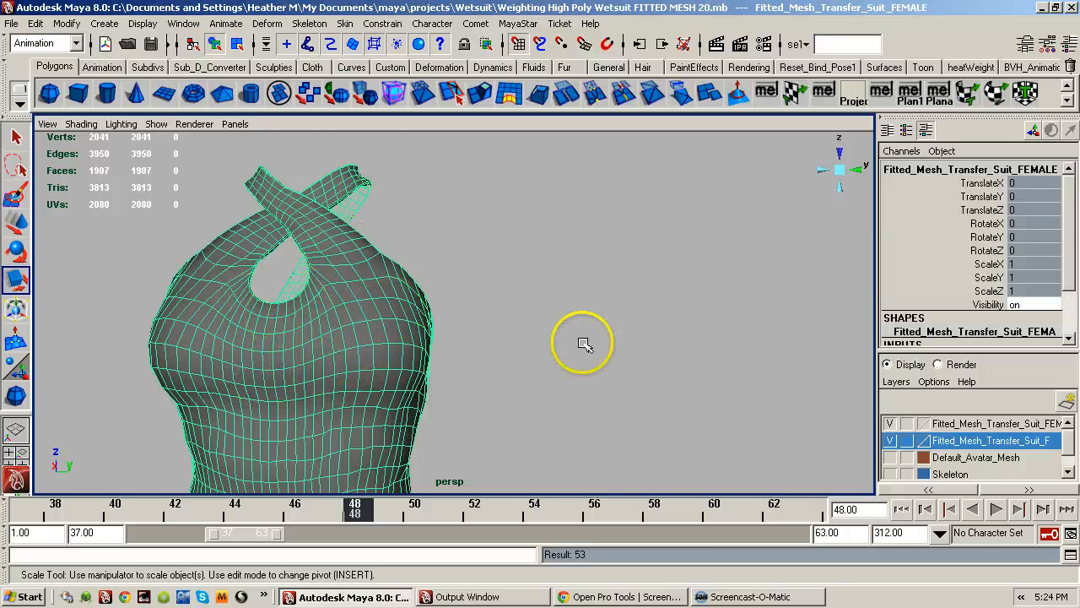
{"action": "left_click_drag", "start_coordinate": [1066, 259], "coordinate": [1055, 306]}
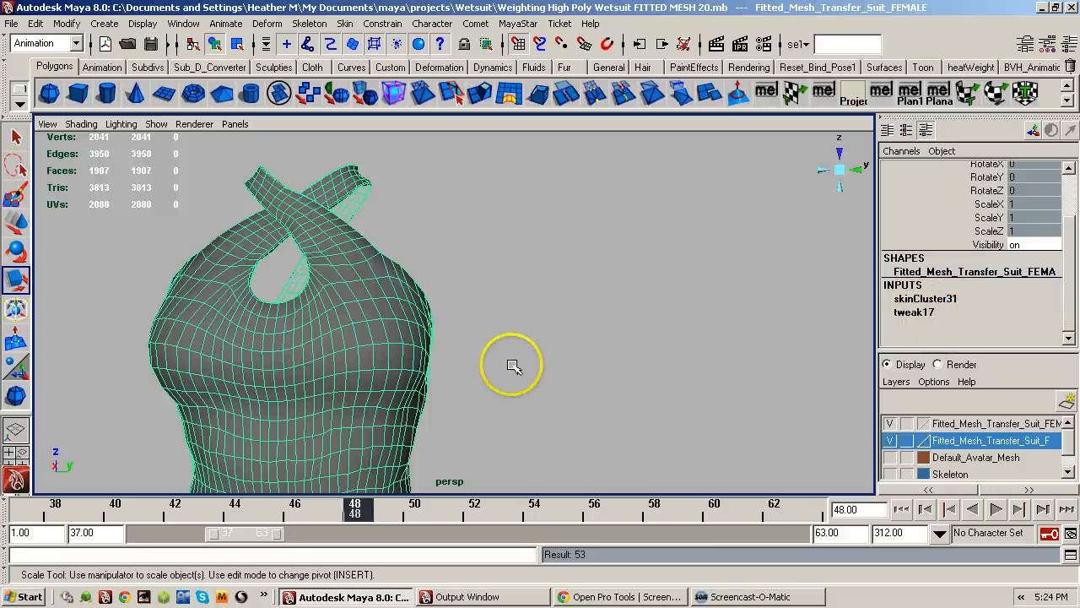
{"action": "key", "text": "ctrl+z"}
{"action": "left_click", "coordinate": [595, 313]}
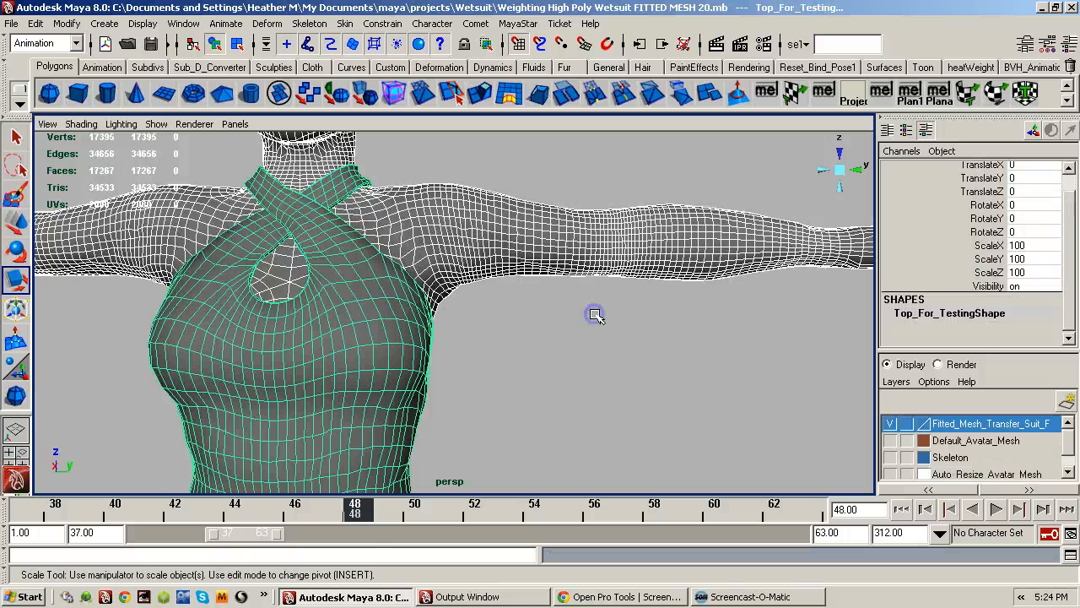
- Select the transfer suit, check its input nodes, and with Top_For_Testing added, substitute the suit's geometry with the top
{"action": "left_click", "coordinate": [731, 273]}
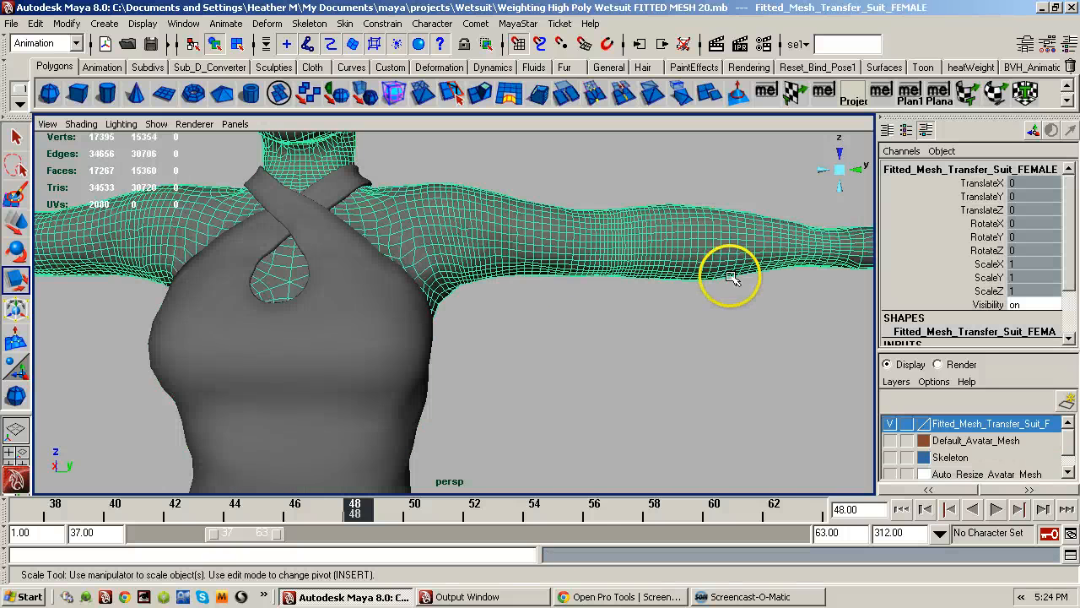
{"action": "left_click_drag", "start_coordinate": [1071, 210], "coordinate": [1074, 258]}
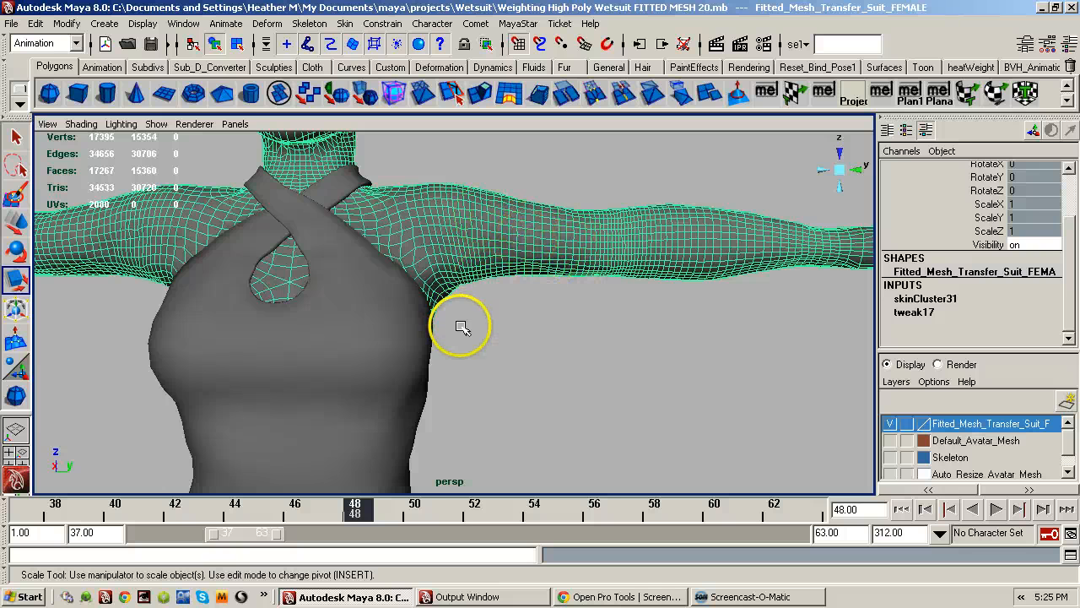
{"action": "left_click_drag", "start_coordinate": [422, 346], "coordinate": [439, 354], "text": "alt"}
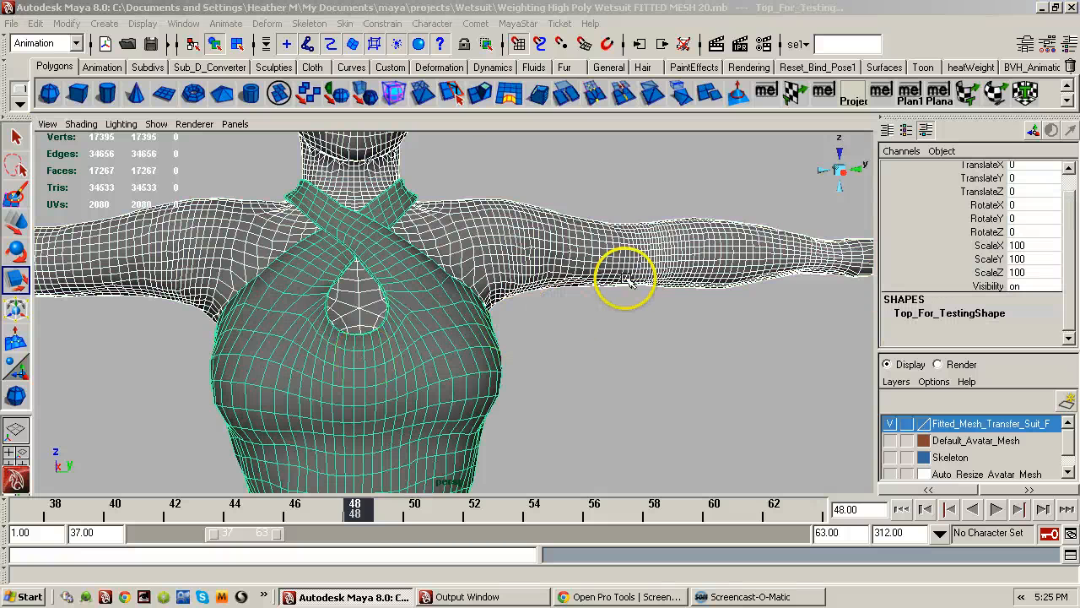
{"action": "left_click", "coordinate": [343, 25]}
{"action": "mouse_move", "coordinate": [389, 110]}
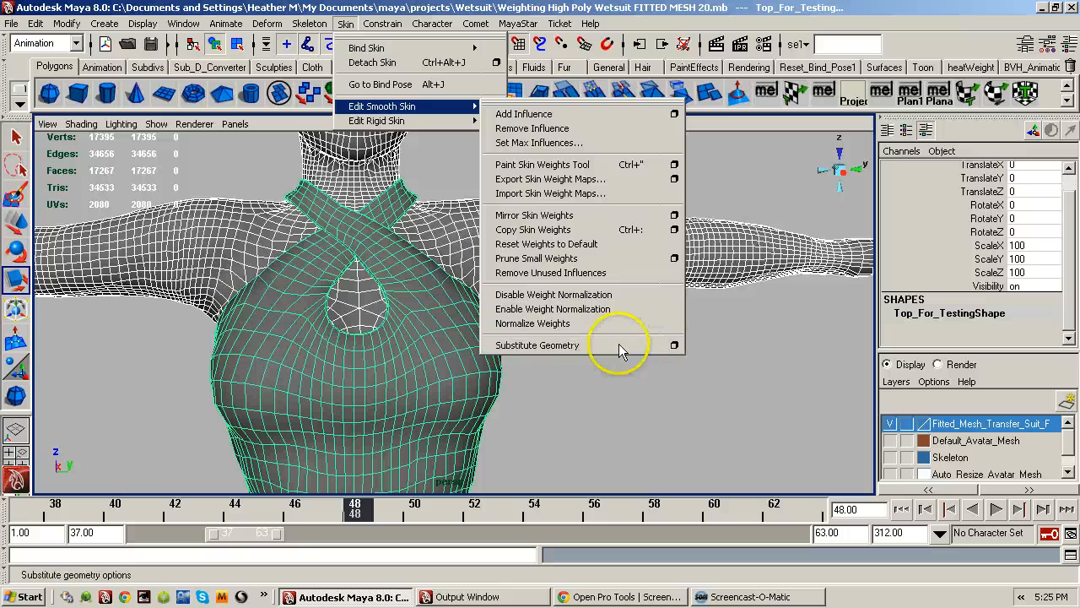
{"action": "left_click", "coordinate": [589, 344]}
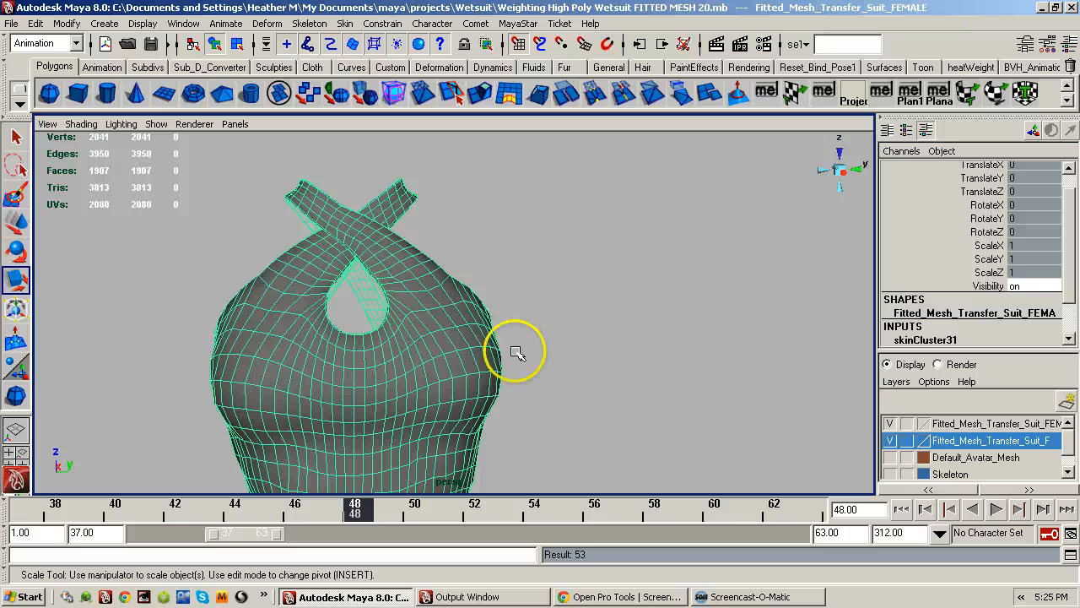
- Show the Default_Avatar_Mesh layer and play the avatar animation from a detached Animations and Poses list
{"action": "right_click_drag", "start_coordinate": [517, 353], "coordinate": [416, 283], "text": "alt"}
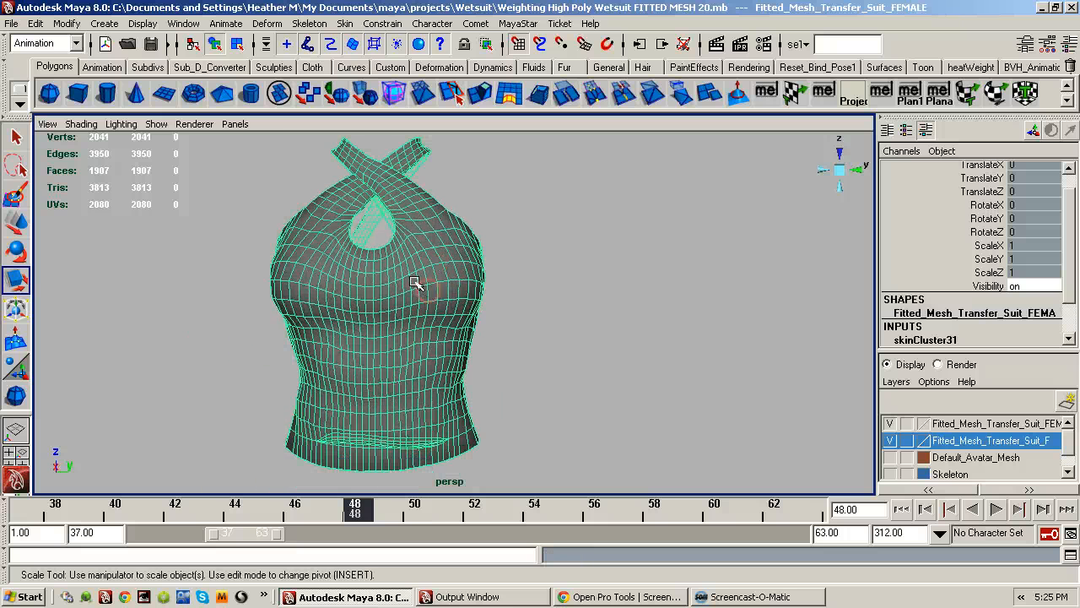
{"action": "left_click", "coordinate": [892, 458]}
{"action": "left_click_drag", "start_coordinate": [635, 394], "coordinate": [614, 376], "text": "alt"}
{"action": "left_click", "coordinate": [518, 23]}
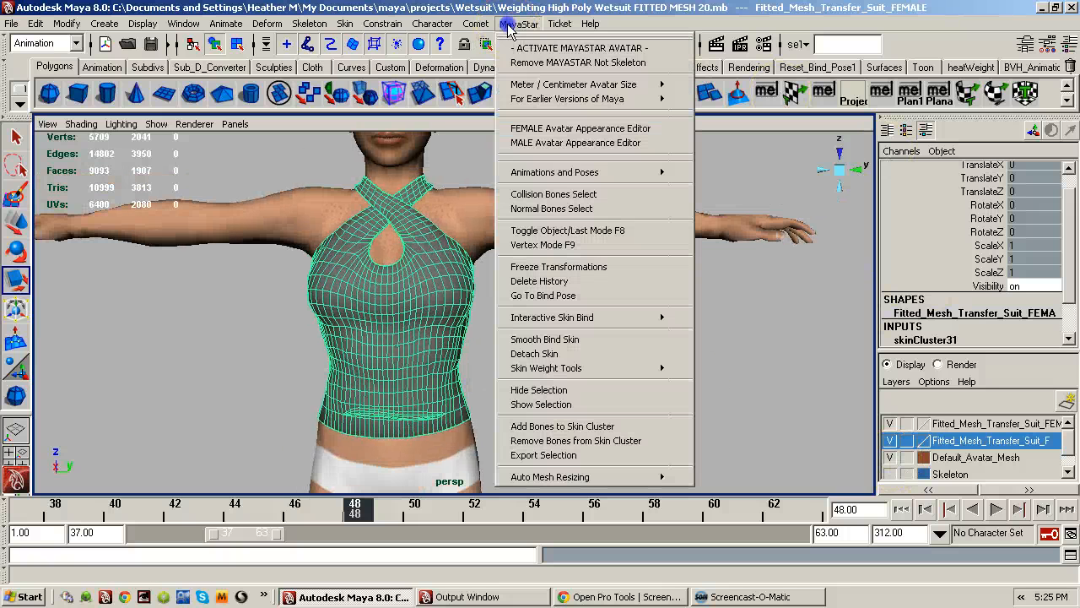
{"action": "mouse_move", "coordinate": [589, 172]}
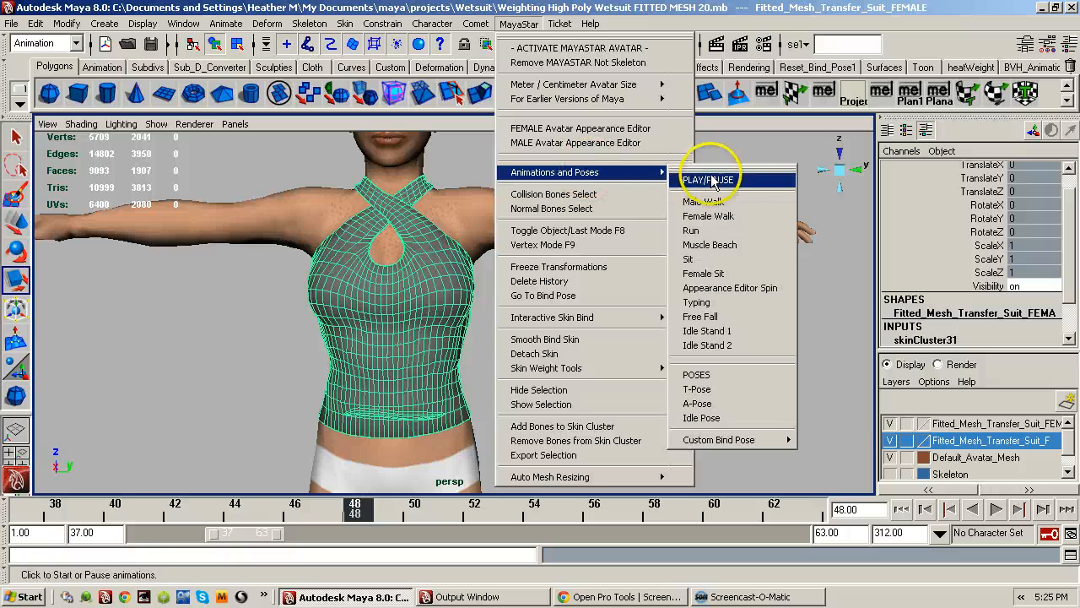
{"action": "left_click", "coordinate": [731, 173]}
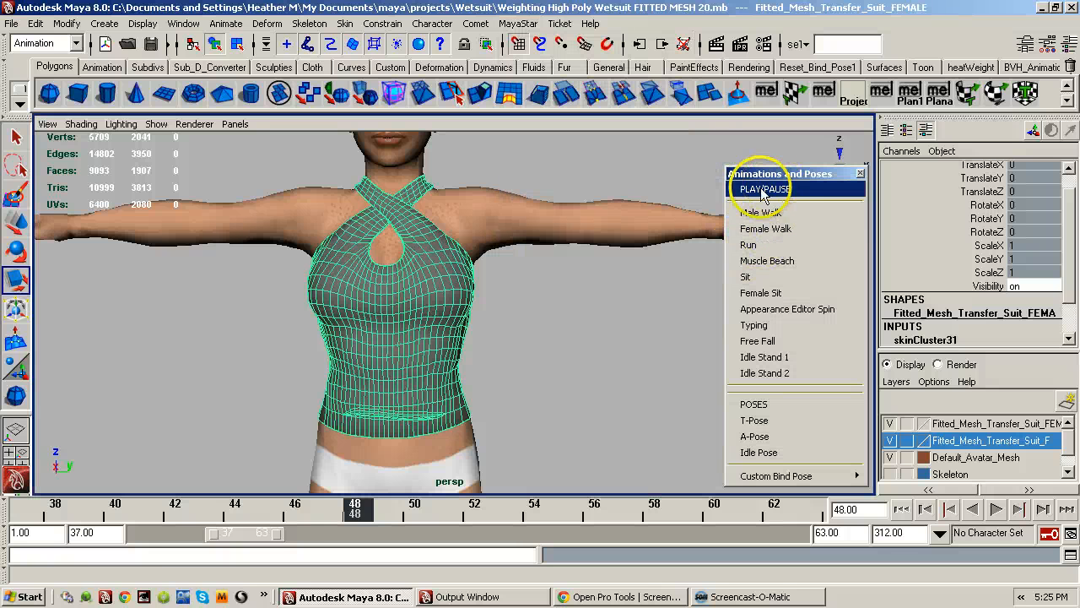
{"action": "left_click", "coordinate": [765, 191]}
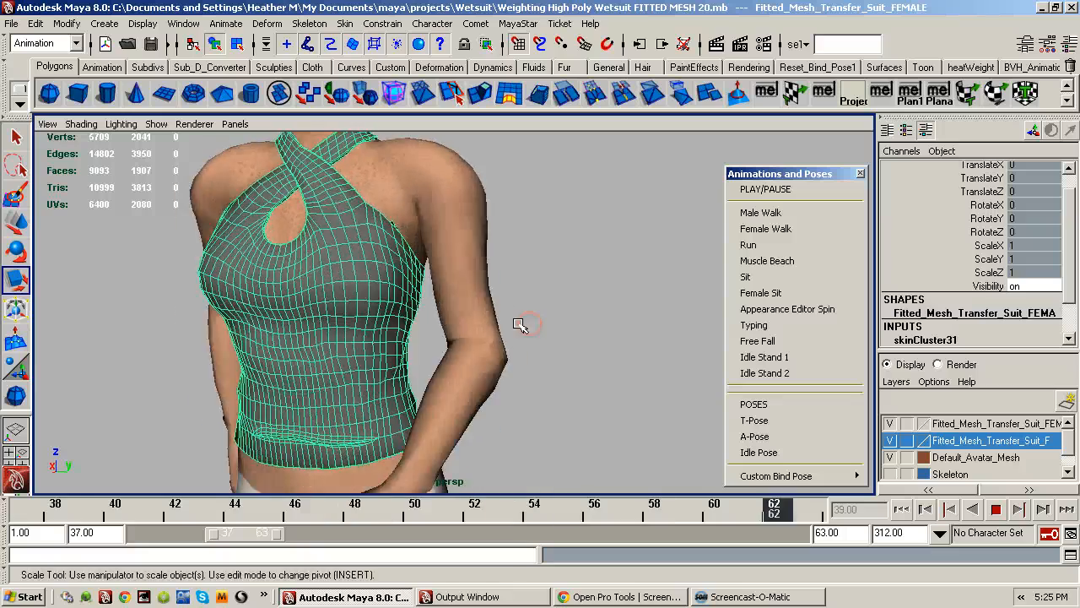
- Examine how the weighted top follows the avatar's body from the back, side and front while the animation plays
{"action": "left_click_drag", "start_coordinate": [519, 321], "coordinate": [171, 324], "text": "alt"}
{"action": "right_click_drag", "start_coordinate": [172, 324], "coordinate": [477, 304], "text": "alt"}
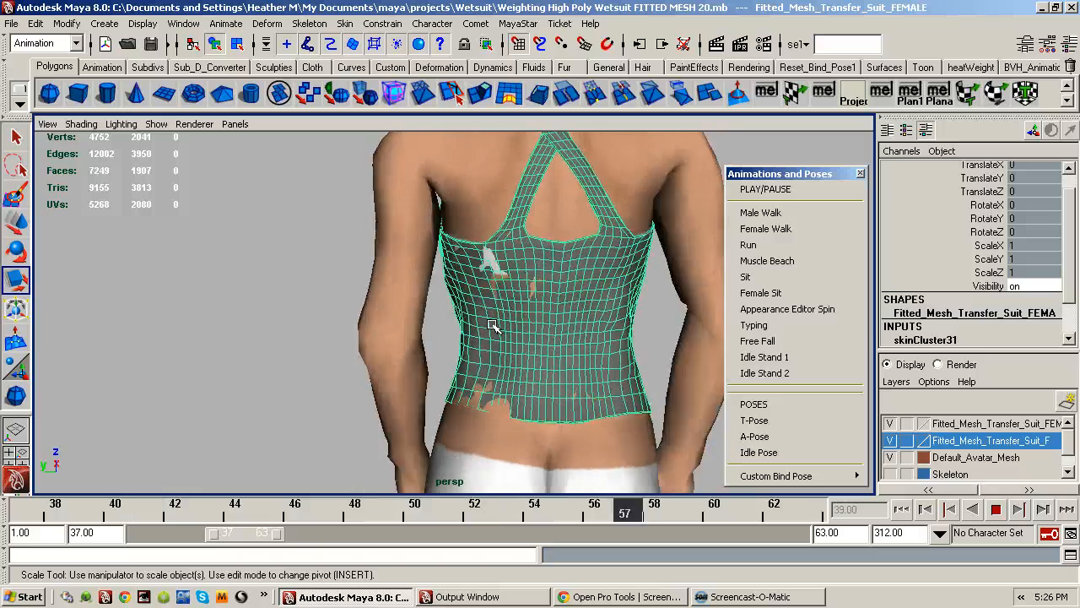
{"action": "left_click_drag", "start_coordinate": [494, 326], "coordinate": [531, 329], "text": "alt"}
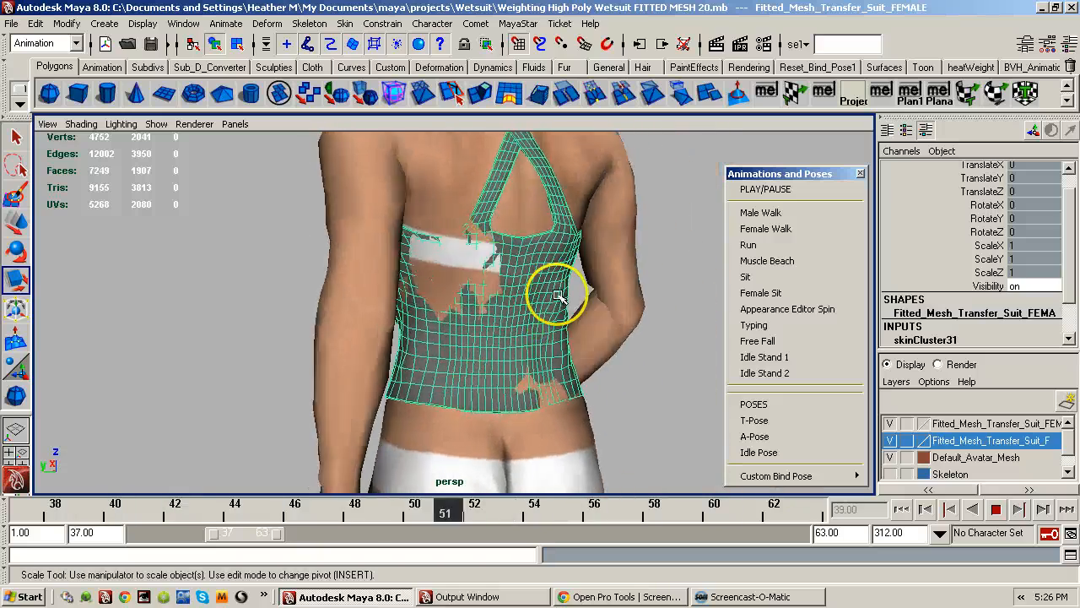
{"action": "left_click_drag", "start_coordinate": [474, 295], "coordinate": [594, 292], "text": "alt"}
{"action": "middle_click_drag", "start_coordinate": [397, 325], "coordinate": [498, 322], "text": "alt"}
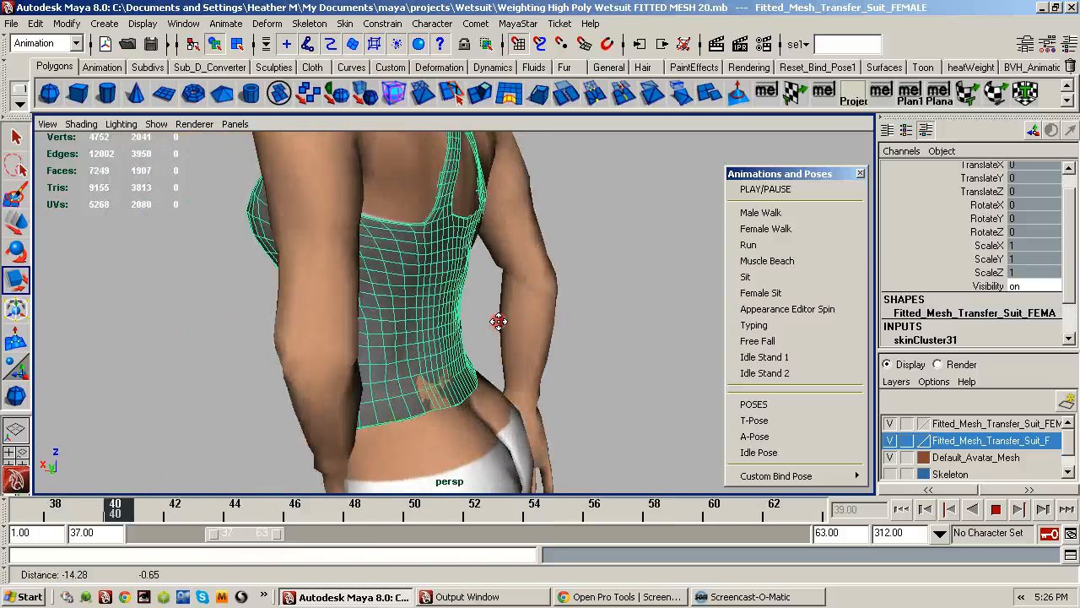
{"action": "left_click_drag", "start_coordinate": [413, 329], "coordinate": [583, 321], "text": "alt"}
{"action": "right_click_drag", "start_coordinate": [511, 324], "coordinate": [428, 347], "text": "alt"}
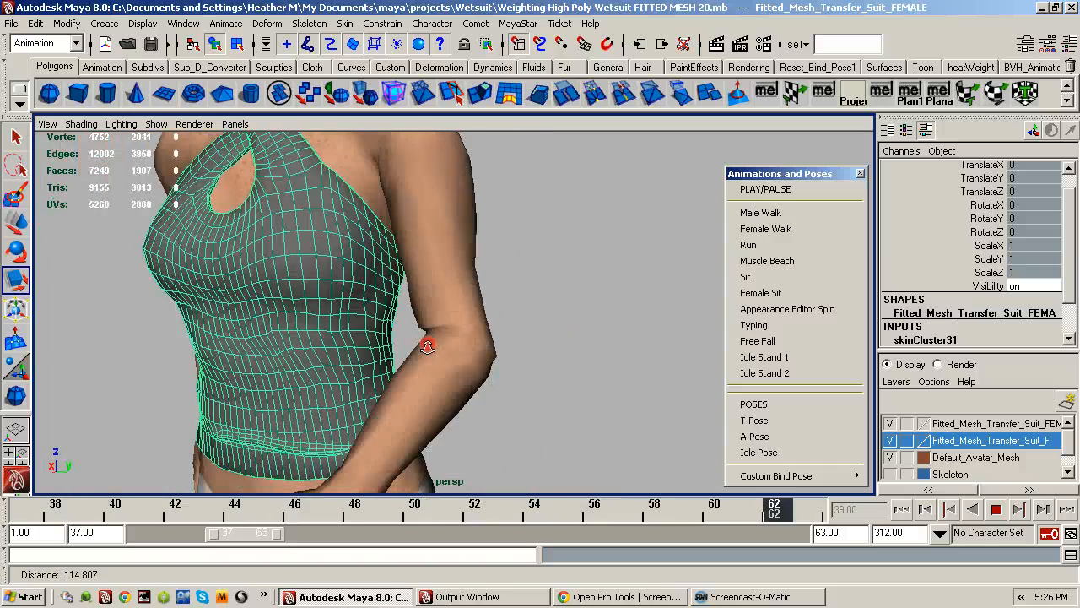
{"action": "left_click_drag", "start_coordinate": [428, 347], "coordinate": [470, 345], "text": "alt"}
- Stop the animation playback and put the avatar in the T-Pose
{"action": "left_click", "coordinate": [737, 405]}
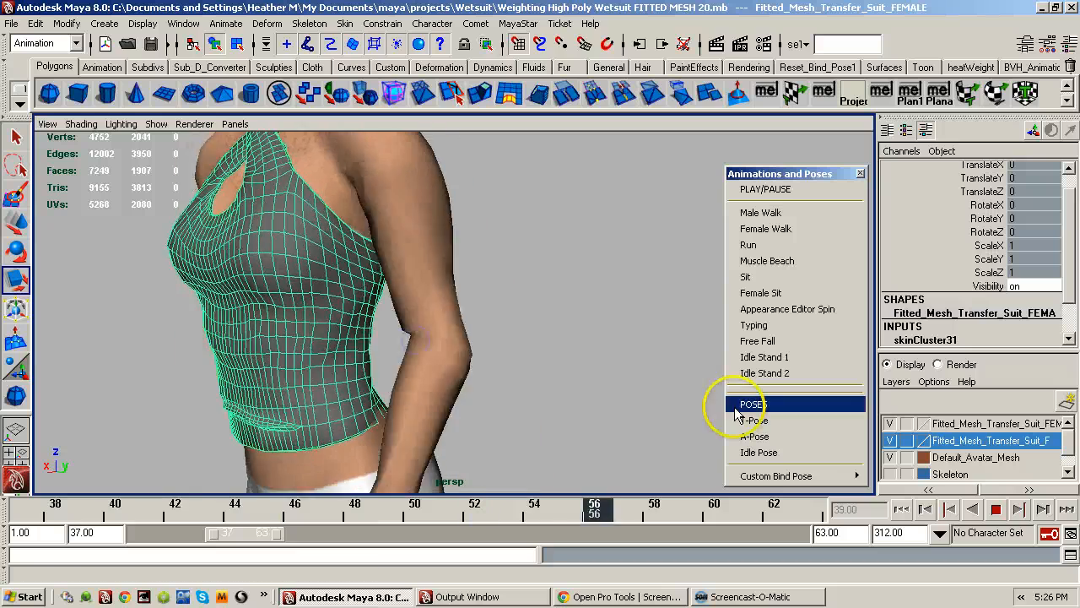
{"action": "left_click", "coordinate": [996, 509]}
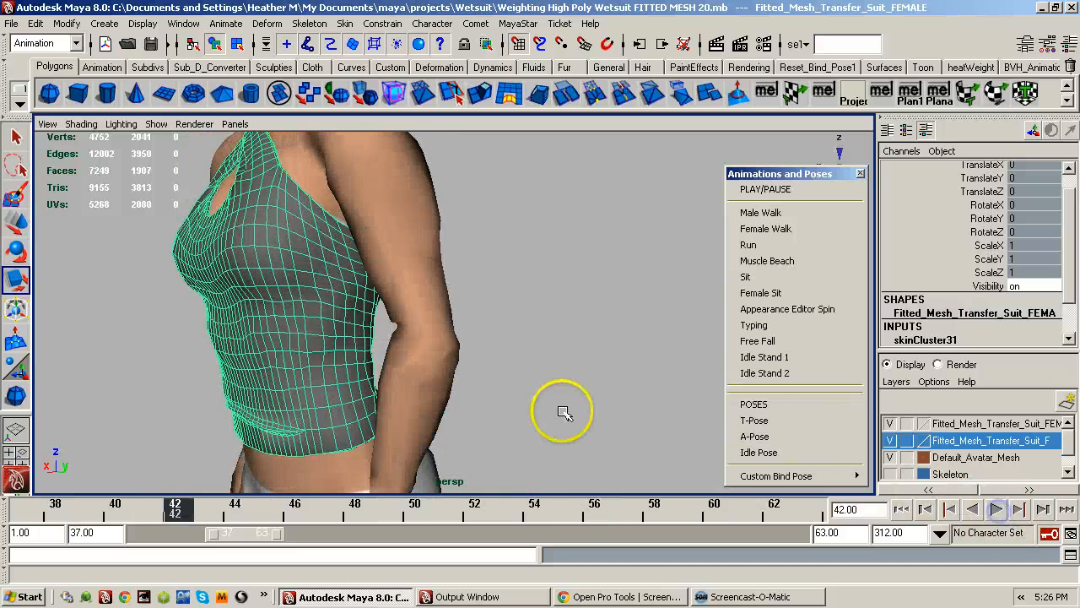
{"action": "left_click", "coordinate": [754, 419]}
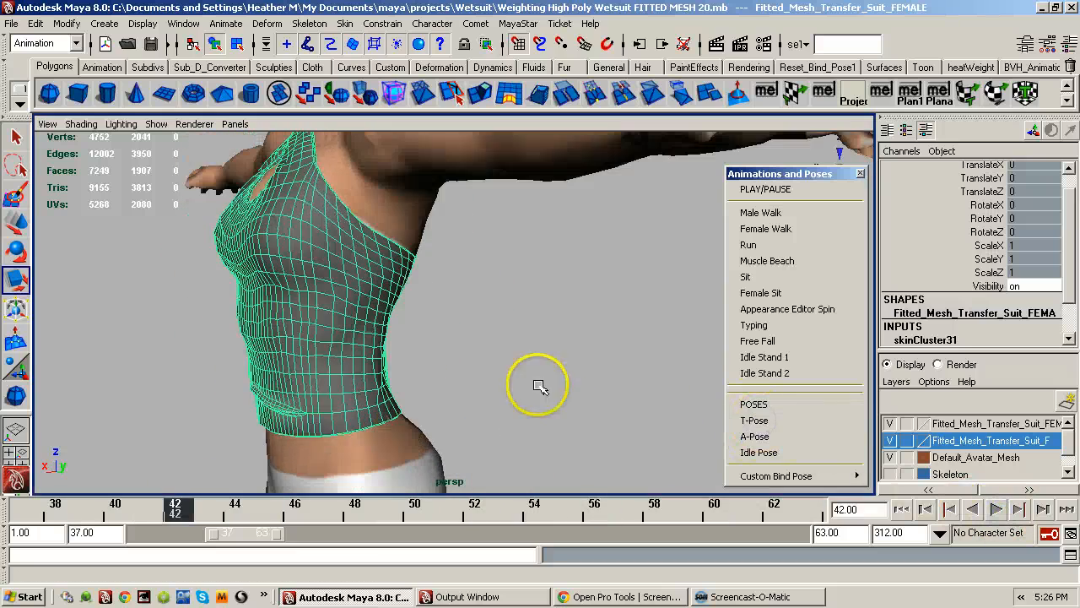
- Detach the viewport's shading options and turn on X-Ray and Wireframe on Shaded for the area around the top's waist
{"action": "left_click_drag", "start_coordinate": [541, 386], "coordinate": [475, 376], "text": "alt"}
{"action": "right_click_drag", "start_coordinate": [499, 381], "coordinate": [642, 377], "text": "alt"}
{"action": "middle_click_drag", "start_coordinate": [439, 366], "coordinate": [546, 375], "text": "alt"}
{"action": "right_click_drag", "start_coordinate": [485, 382], "coordinate": [740, 394], "text": "alt"}
{"action": "left_click_drag", "start_coordinate": [592, 398], "coordinate": [582, 398], "text": "alt"}
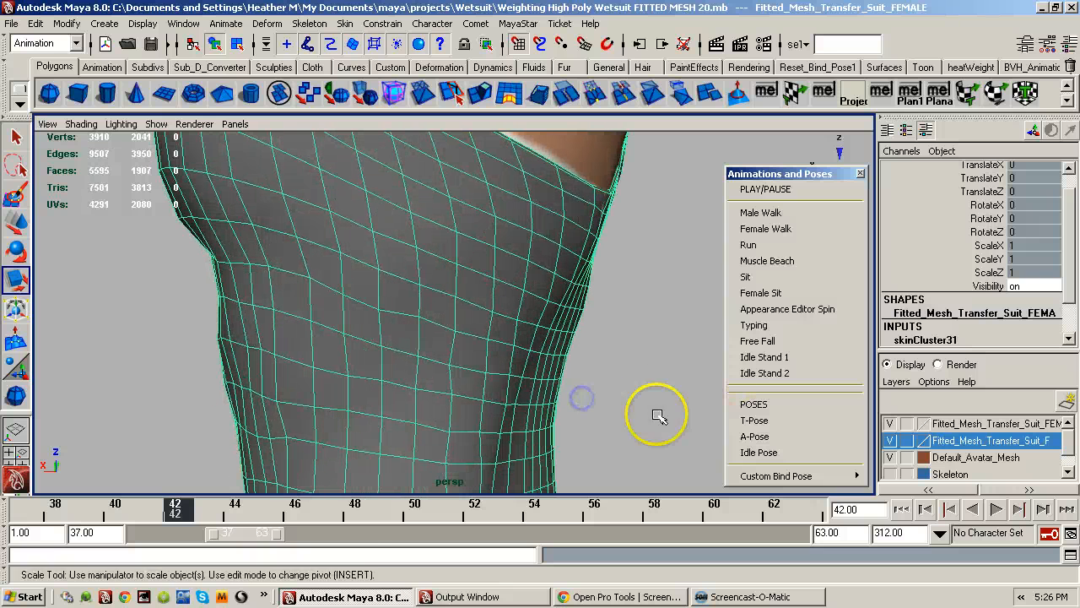
{"action": "left_click", "coordinate": [80, 125]}
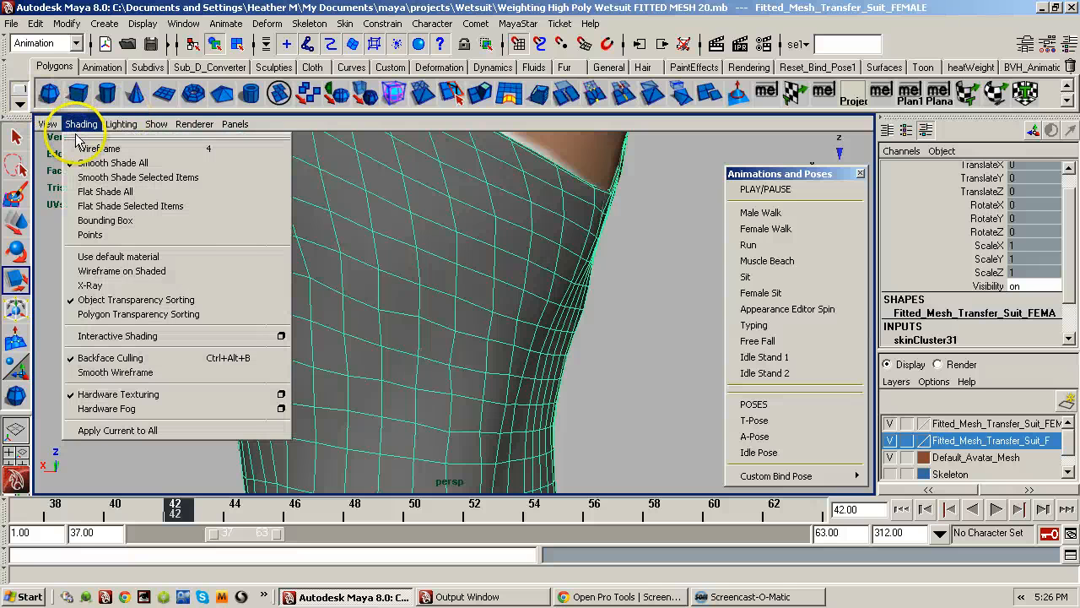
{"action": "left_click", "coordinate": [78, 138]}
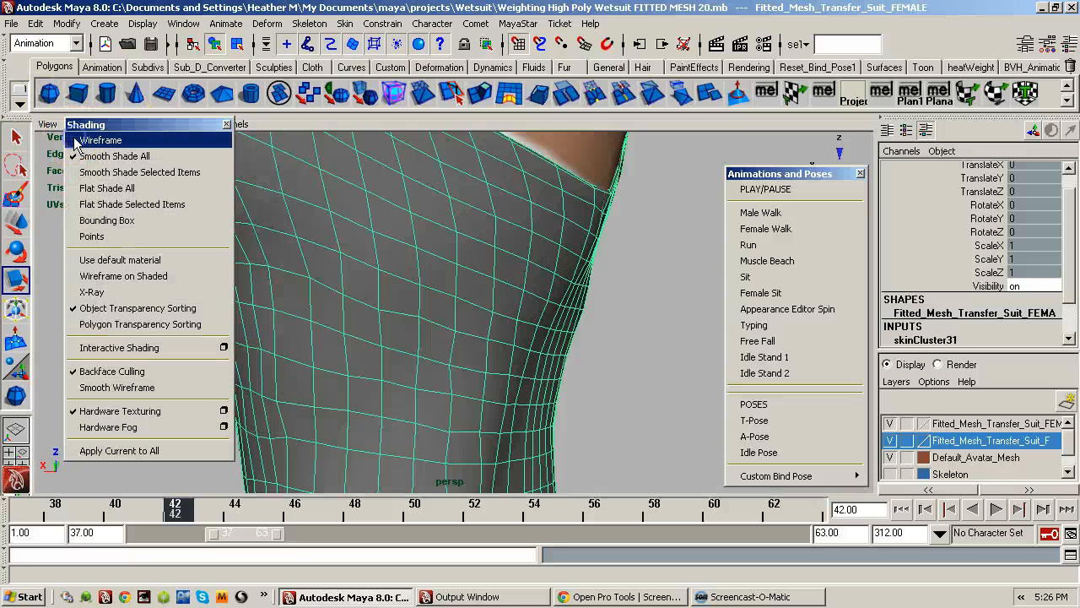
{"action": "left_click", "coordinate": [92, 293]}
{"action": "left_click", "coordinate": [123, 276]}
- Examine the top's mesh against the avatar's underlying mesh around the waist and back in X-Ray wireframe
{"action": "left_click_drag", "start_coordinate": [309, 315], "coordinate": [415, 342], "text": "alt"}
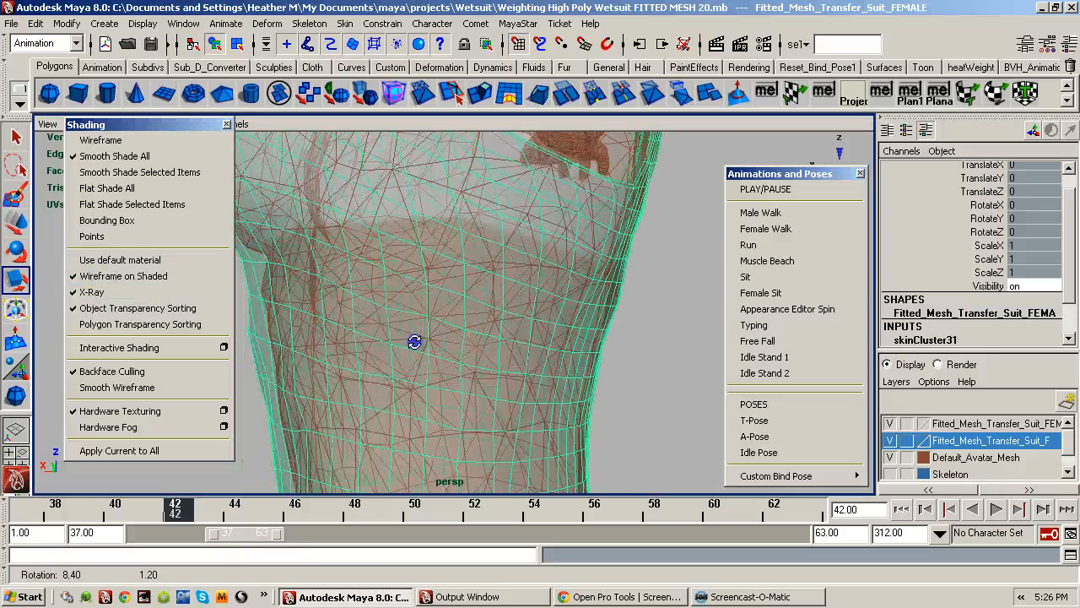
{"action": "right_click_drag", "start_coordinate": [417, 342], "coordinate": [663, 318], "text": "alt"}
{"action": "middle_click_drag", "start_coordinate": [562, 318], "coordinate": [427, 332], "text": "alt"}
{"action": "right_click_drag", "start_coordinate": [424, 333], "coordinate": [740, 327], "text": "alt"}
{"action": "left_click_drag", "start_coordinate": [637, 338], "coordinate": [595, 332], "text": "alt"}
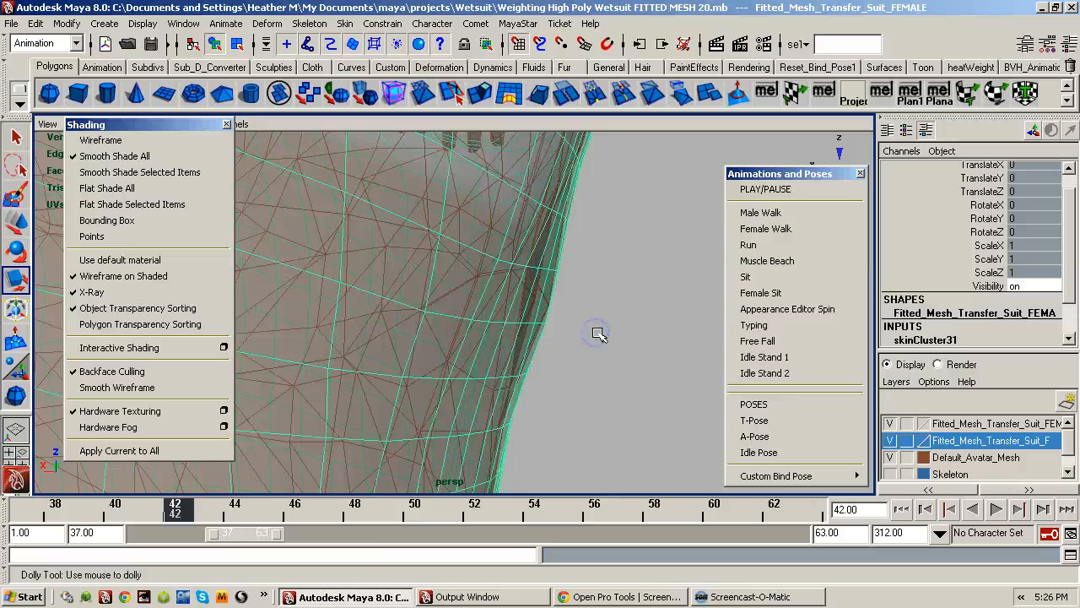
{"action": "right_click_drag", "start_coordinate": [598, 334], "coordinate": [476, 340], "text": "alt"}
{"action": "left_click_drag", "start_coordinate": [476, 340], "coordinate": [528, 352], "text": "alt"}
{"action": "right_click_drag", "start_coordinate": [529, 352], "coordinate": [315, 366], "text": "alt"}
{"action": "left_click_drag", "start_coordinate": [315, 366], "coordinate": [321, 369], "text": "alt"}
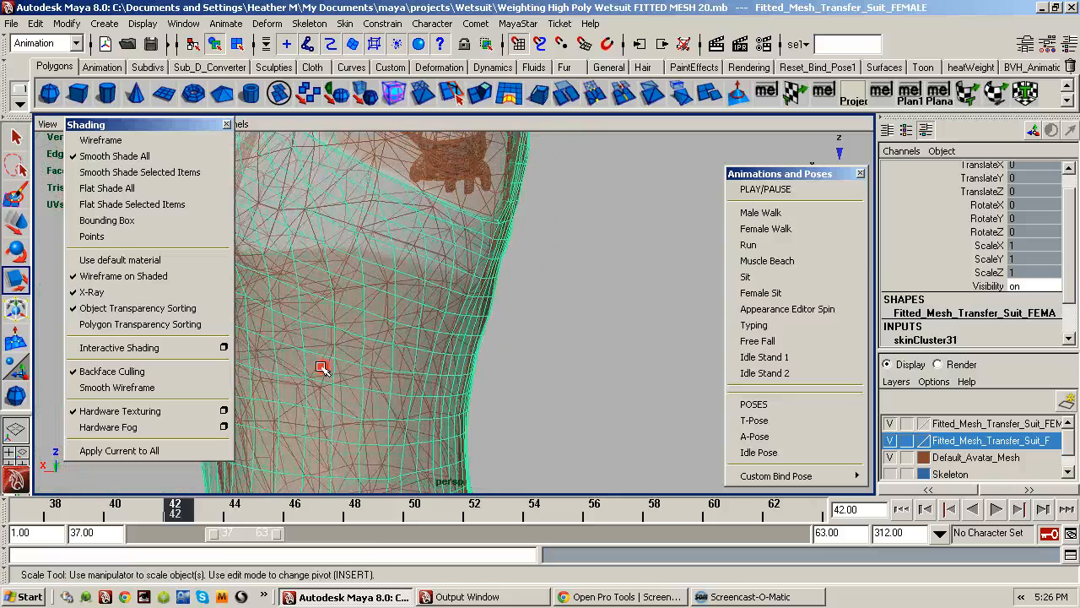
{"action": "left_click_drag", "start_coordinate": [497, 362], "coordinate": [552, 341], "text": "alt"}
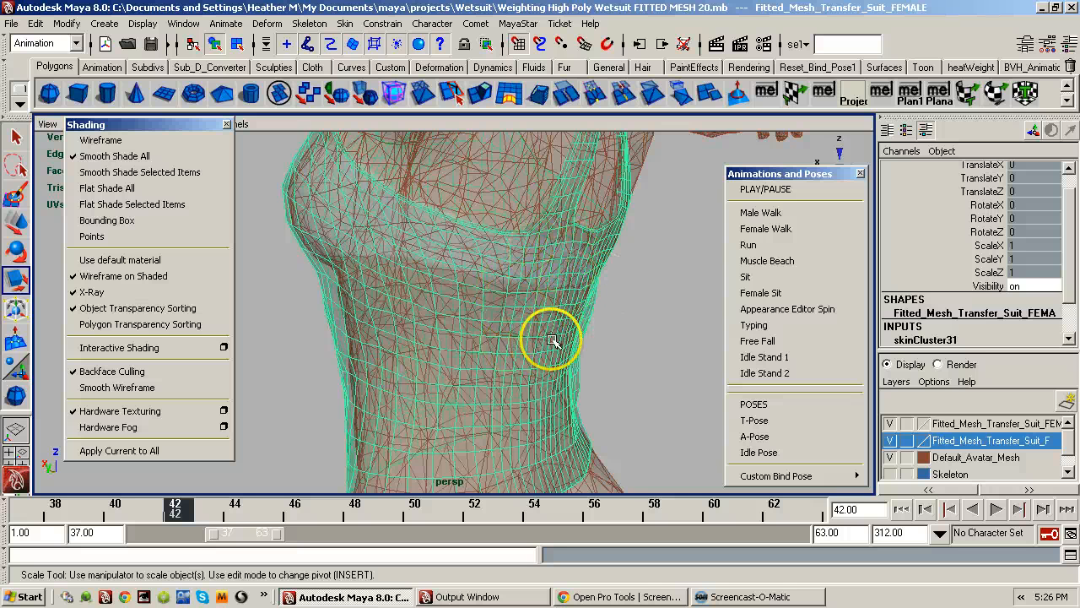
- Turn off X-Ray and Wireframe on Shaded and inspect where the body pokes through the back of the top
{"action": "left_click", "coordinate": [109, 292]}
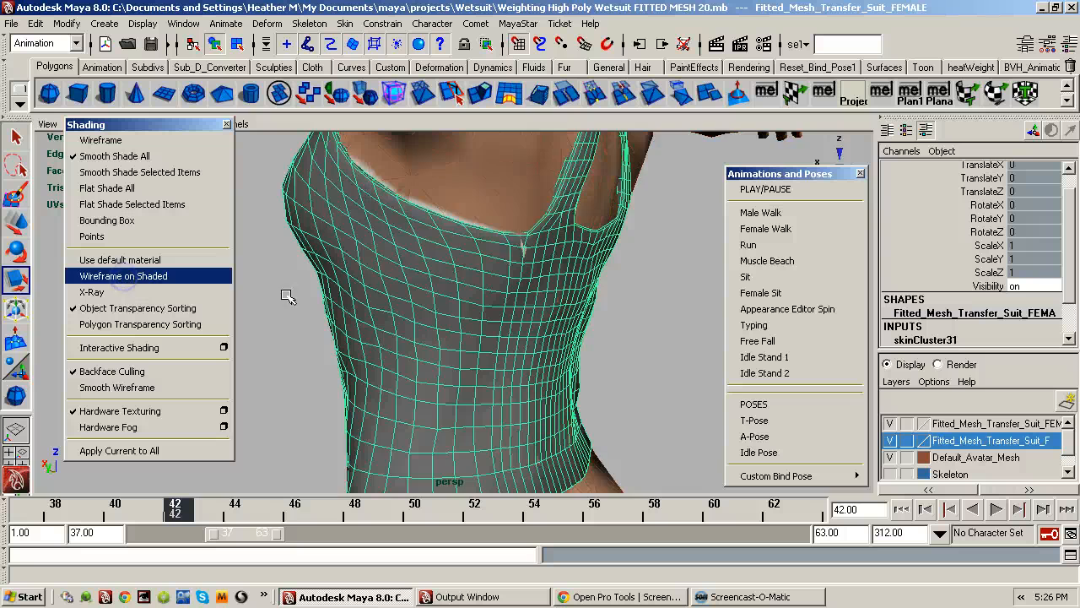
{"action": "left_click_drag", "start_coordinate": [470, 320], "coordinate": [381, 325], "text": "alt"}
{"action": "right_click_drag", "start_coordinate": [576, 324], "coordinate": [475, 329], "text": "alt"}
{"action": "middle_click_drag", "start_coordinate": [464, 320], "coordinate": [407, 317], "text": "alt"}
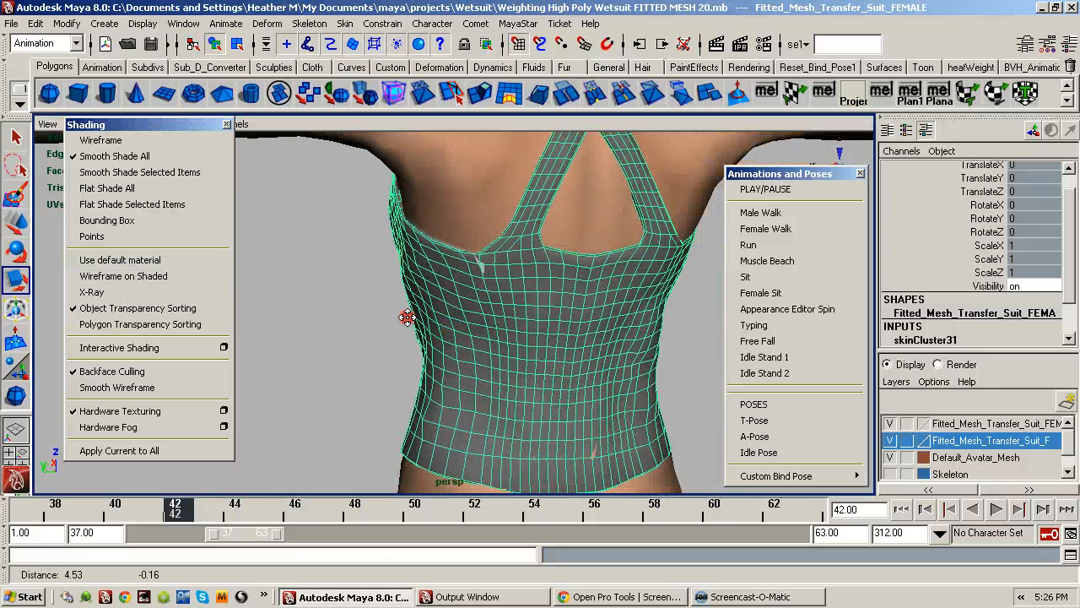
{"action": "right_click_drag", "start_coordinate": [407, 317], "coordinate": [503, 358], "text": "alt"}
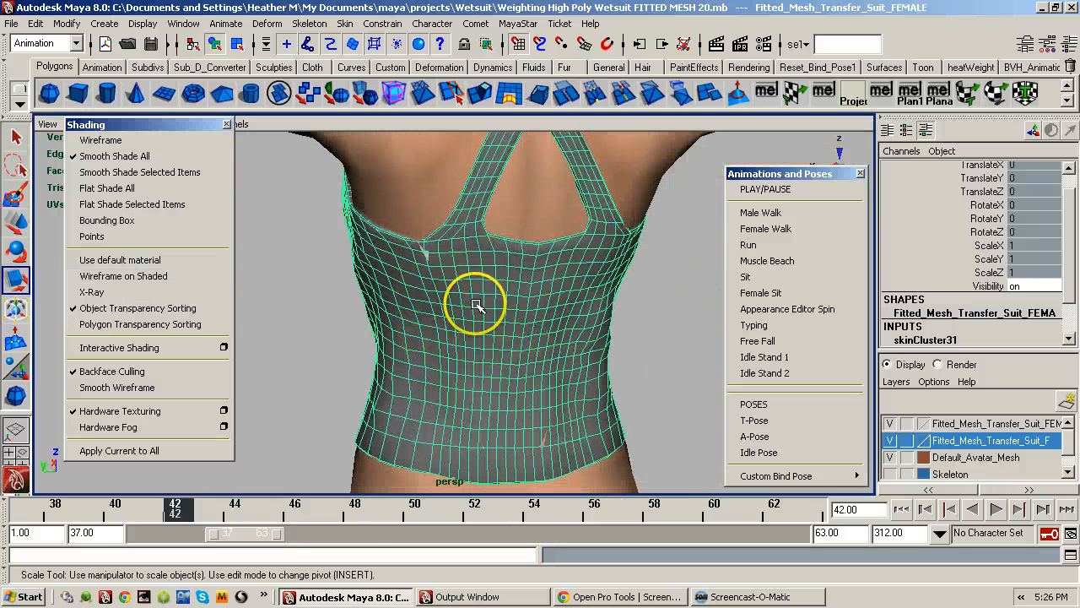
{"action": "right_click_drag", "start_coordinate": [475, 312], "coordinate": [591, 321], "text": "alt"}
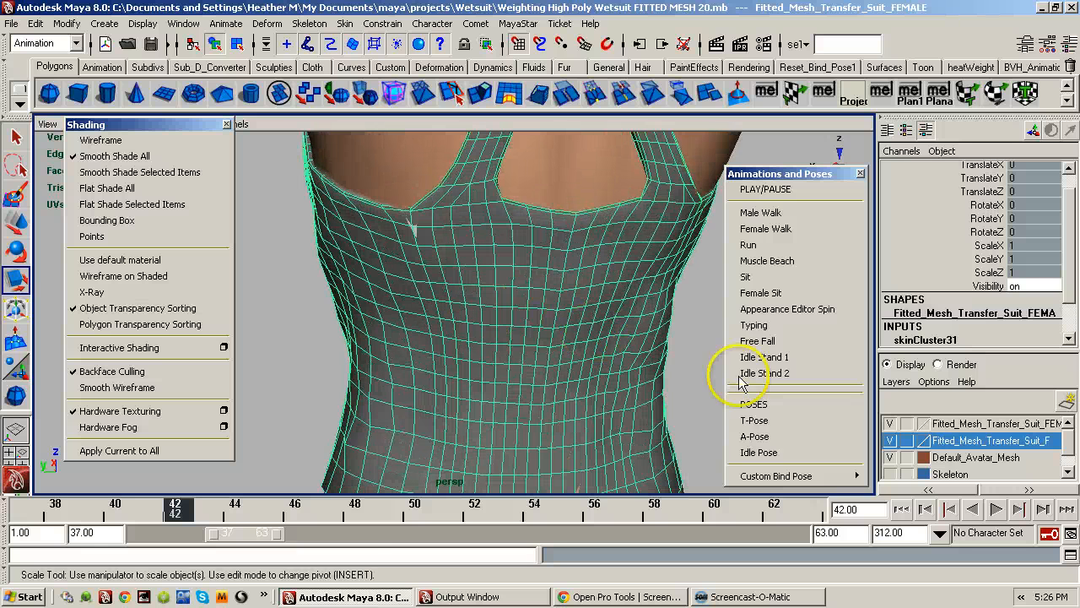
- Play the avatar animation briefly, stop it, and inspect the back of the top in the paused pose
{"action": "left_click", "coordinate": [997, 511]}
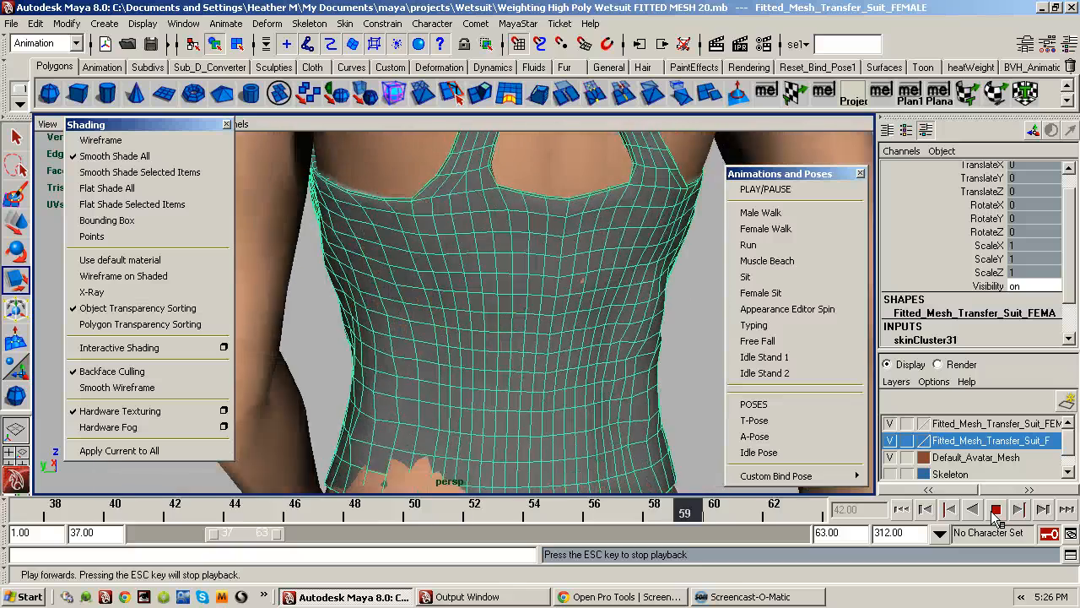
{"action": "left_click", "coordinate": [591, 404]}
{"action": "left_click_drag", "start_coordinate": [591, 403], "coordinate": [452, 395], "text": "alt"}
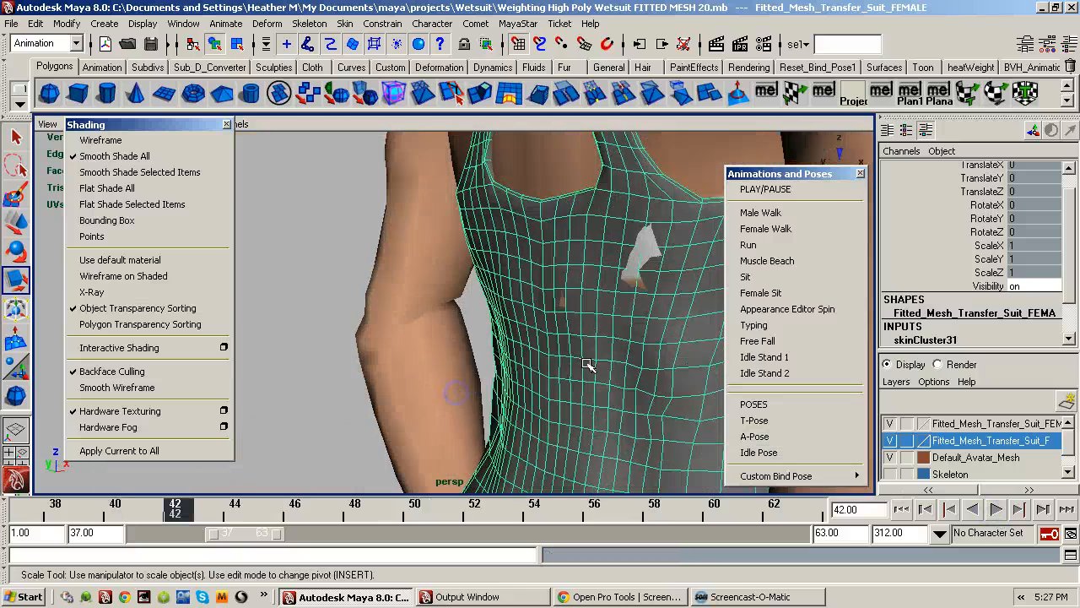
{"action": "left_click_drag", "start_coordinate": [589, 366], "coordinate": [449, 379], "text": "alt"}
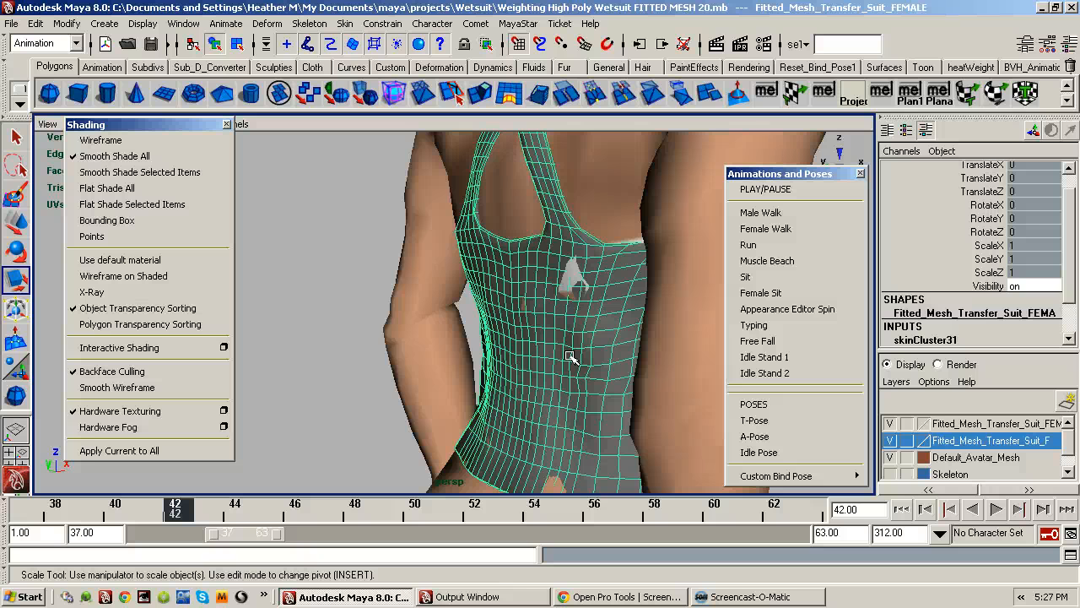
- Return the avatar to the T-Pose and check the front and side of the top
{"action": "left_click", "coordinate": [754, 421]}
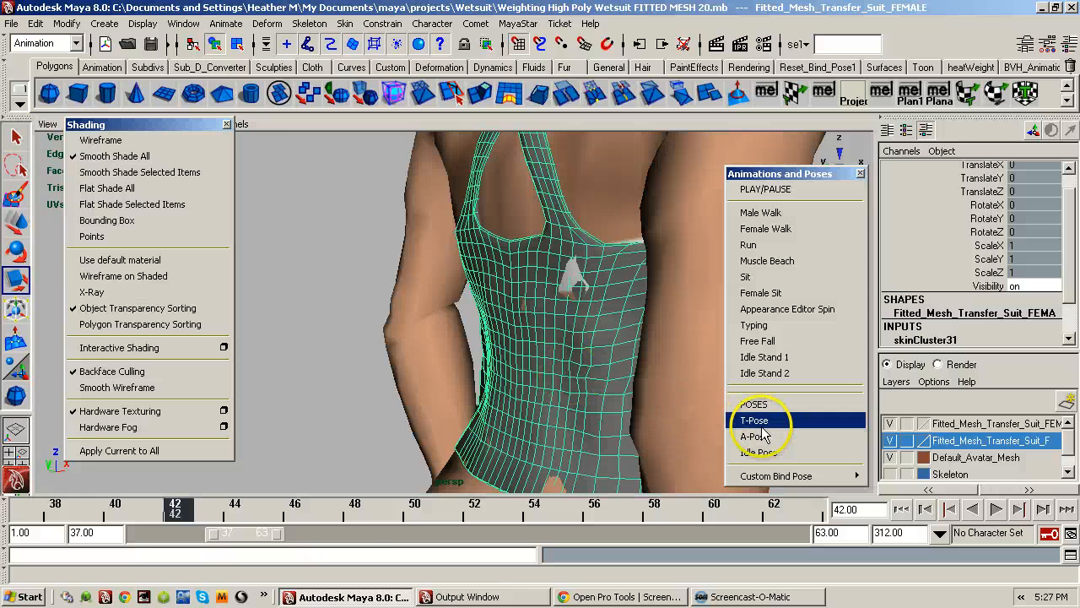
{"action": "left_click_drag", "start_coordinate": [535, 381], "coordinate": [859, 378], "text": "alt"}
{"action": "middle_click_drag", "start_coordinate": [506, 355], "coordinate": [548, 362], "text": "alt"}
{"action": "left_click_drag", "start_coordinate": [548, 361], "coordinate": [484, 371], "text": "alt"}
{"action": "left_click", "coordinate": [503, 366]}
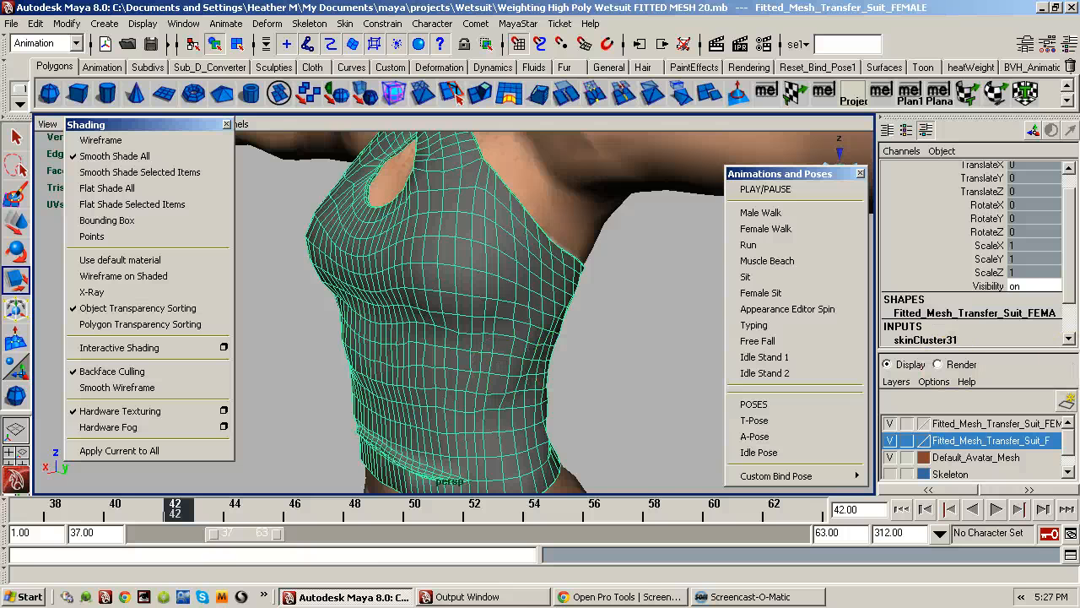
- Apply Breast Size 100, Breast Buoyancy 13 and Breast Cleavage 100 to the female avatar and view the top from the front
{"action": "left_click_drag", "start_coordinate": [1079, 187], "coordinate": [1076, 211]}
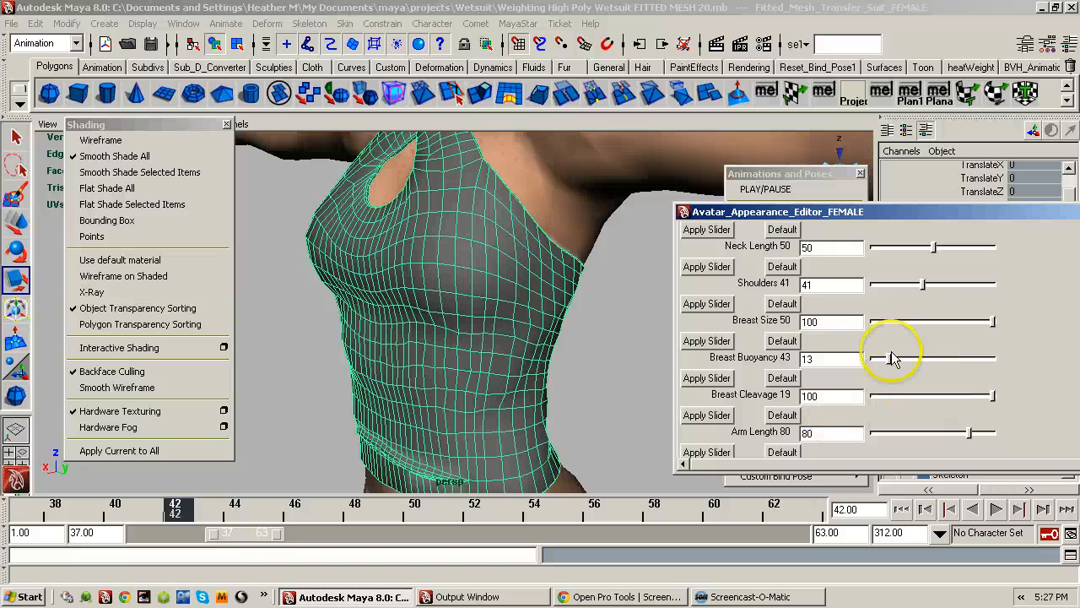
{"action": "left_click", "coordinate": [723, 344]}
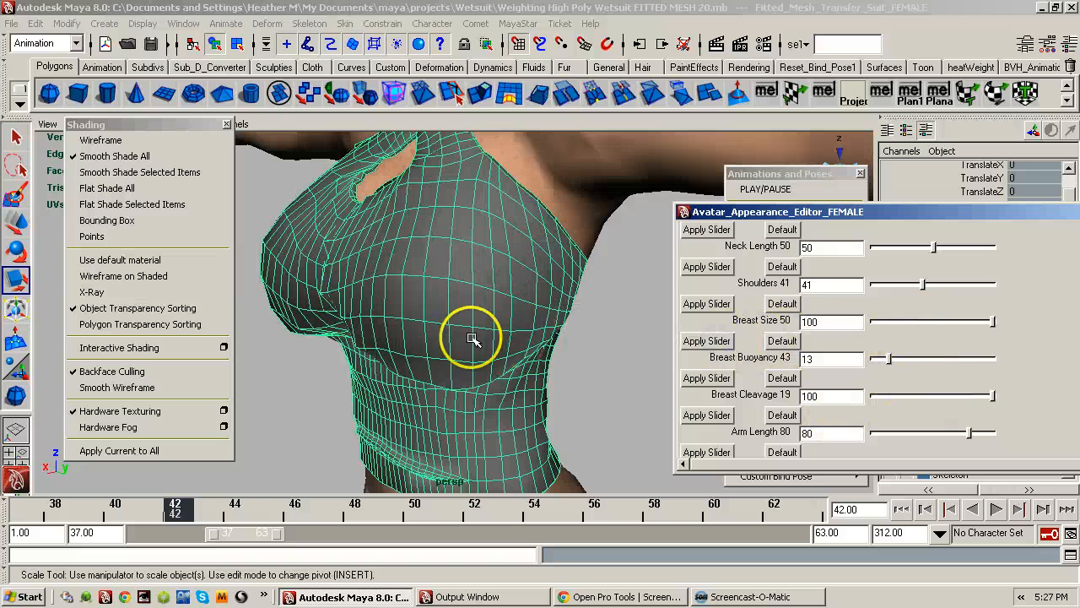
{"action": "left_click_drag", "start_coordinate": [473, 332], "coordinate": [509, 346], "text": "alt"}
{"action": "right_click_drag", "start_coordinate": [509, 346], "coordinate": [526, 326], "text": "alt"}
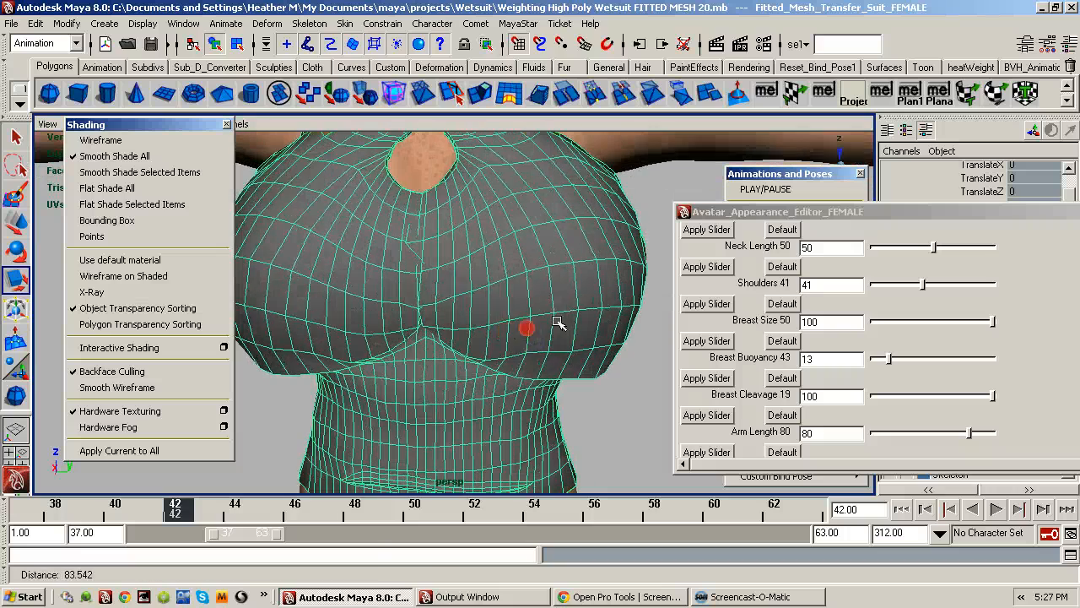
{"action": "left_click_drag", "start_coordinate": [547, 329], "coordinate": [634, 304], "text": "alt"}
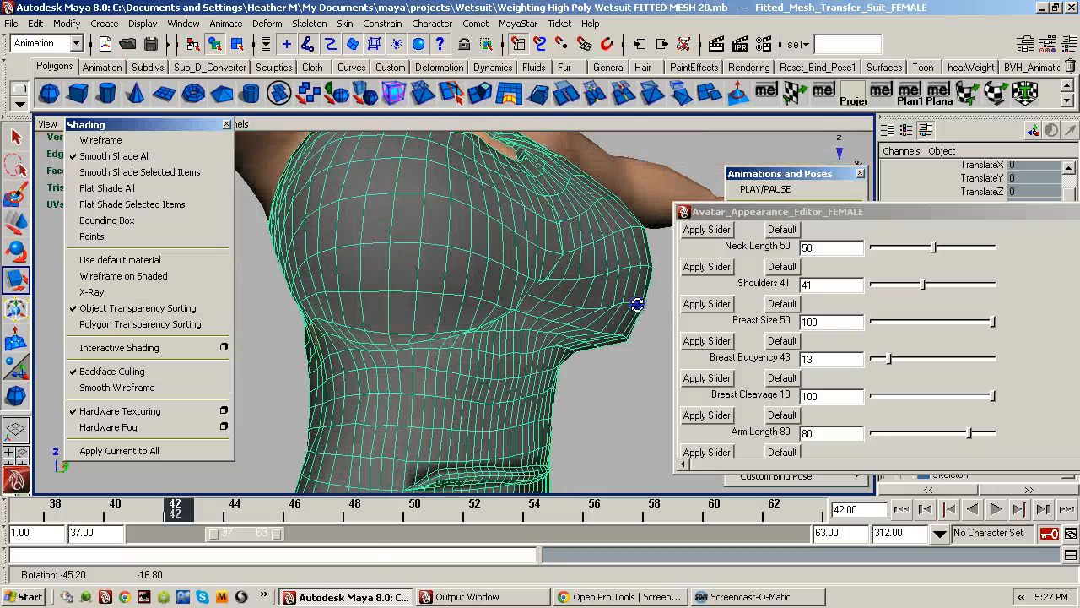
- Examine how the top deforms over the enlarged bust from several angles, especially along its underside
{"action": "left_click", "coordinate": [808, 221]}
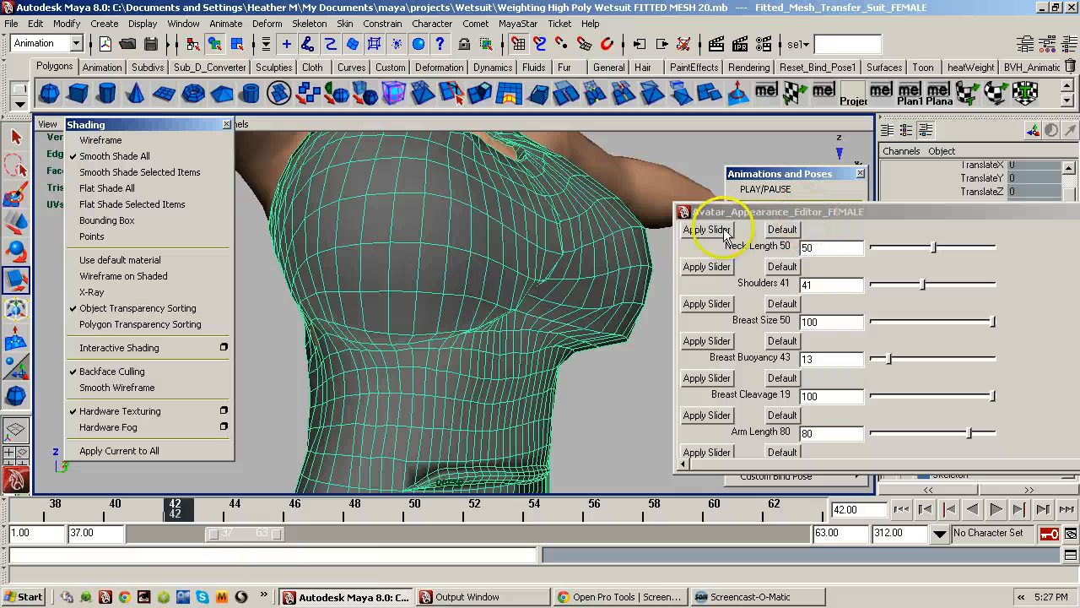
{"action": "right_click_drag", "start_coordinate": [540, 299], "coordinate": [366, 322], "text": "alt"}
{"action": "left_click_drag", "start_coordinate": [476, 297], "coordinate": [309, 348], "text": "alt"}
{"action": "left_click_drag", "start_coordinate": [473, 331], "coordinate": [535, 297], "text": "alt"}
{"action": "right_click_drag", "start_coordinate": [559, 289], "coordinate": [653, 282], "text": "alt"}
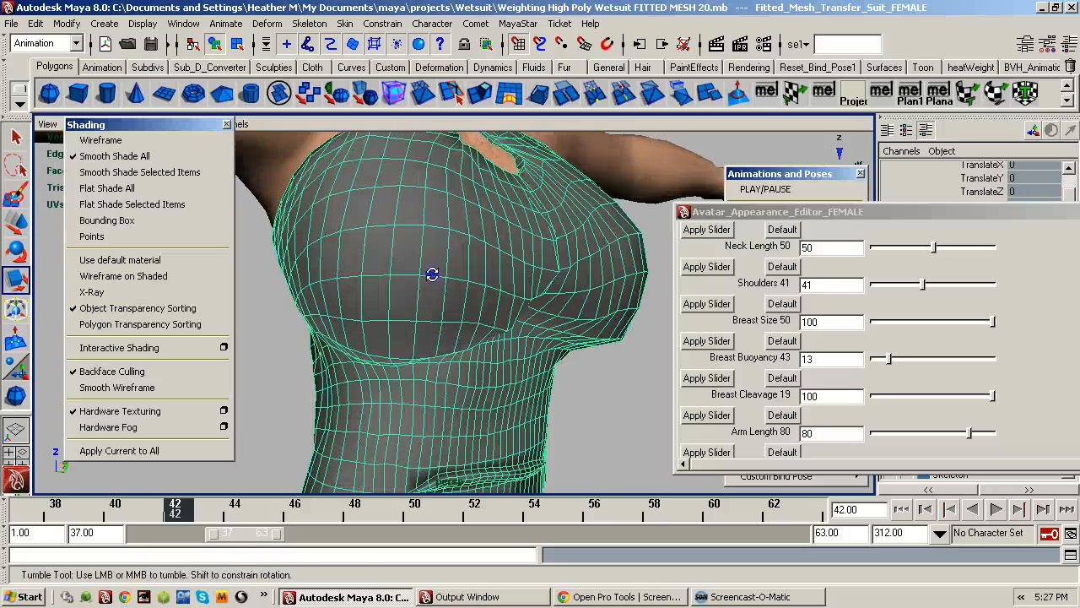
{"action": "left_click_drag", "start_coordinate": [432, 273], "coordinate": [463, 268], "text": "alt"}
{"action": "left_click_drag", "start_coordinate": [458, 308], "coordinate": [281, 336], "text": "alt"}
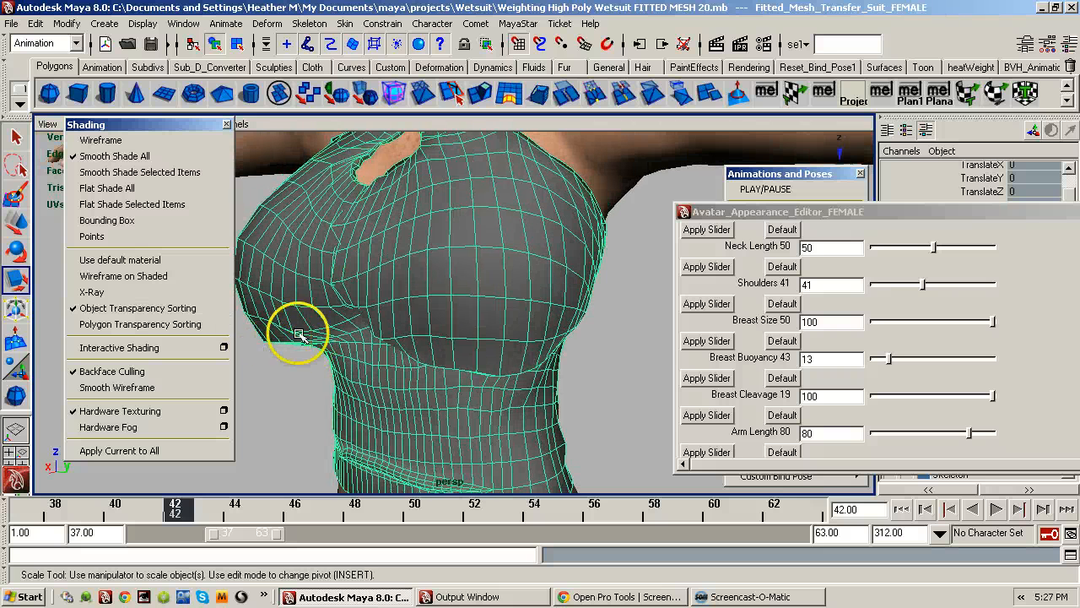
- Clear the viewport by closing the detached Shading and Animations and Poses lists and moving the appearance editor out of the way
{"action": "left_click", "coordinate": [226, 124]}
{"action": "mouse_move", "coordinate": [253, 205]}
{"action": "left_mouse_down", "text": "alt"}
{"action": "mouse_move", "coordinate": [414, 284]}
{"action": "mouse_move", "coordinate": [475, 265]}
{"action": "left_mouse_up", "text": "alt"}
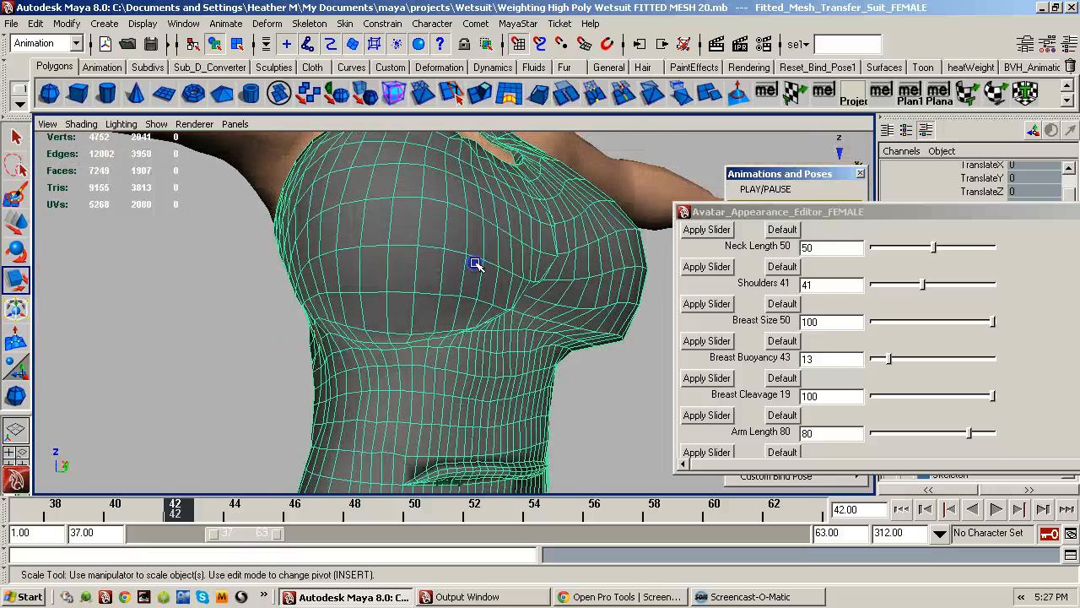
{"action": "right_click_drag", "start_coordinate": [441, 265], "coordinate": [507, 305], "text": "alt"}
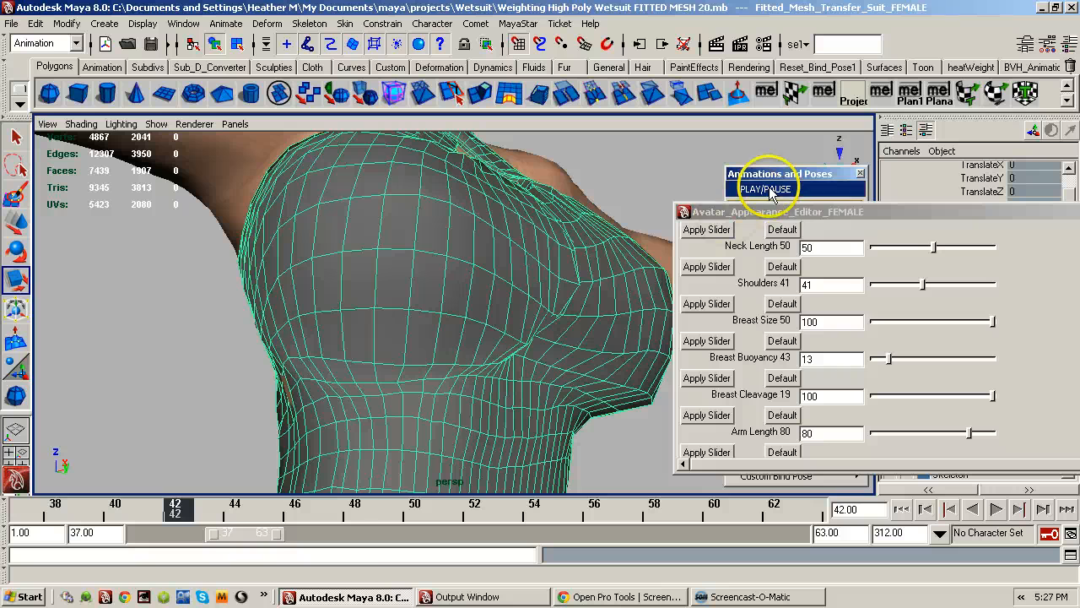
{"action": "left_click_drag", "start_coordinate": [759, 214], "coordinate": [1079, 228]}
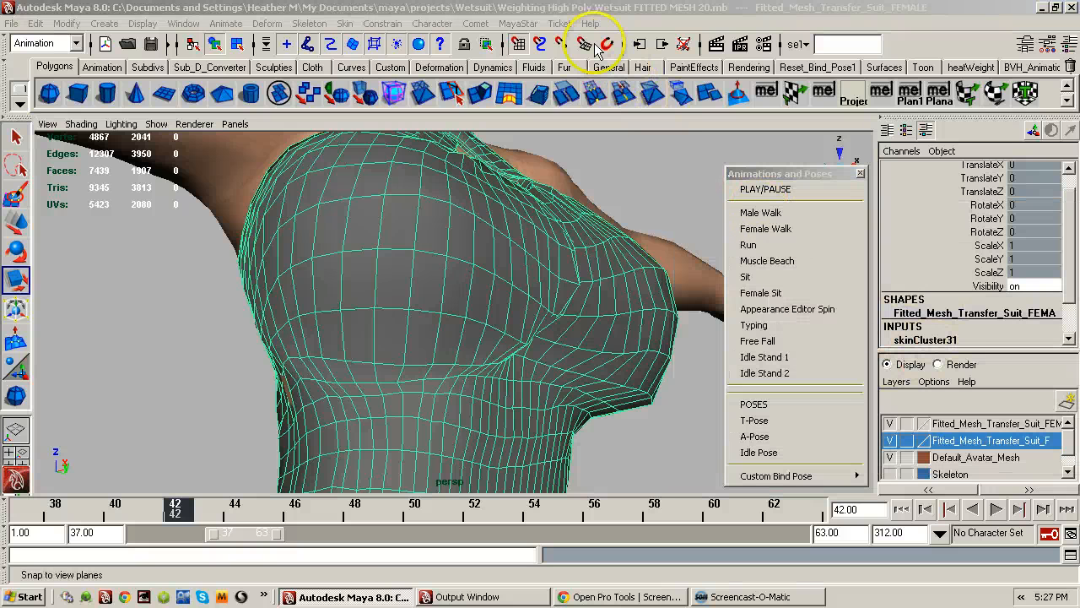
{"action": "left_click", "coordinate": [861, 175]}
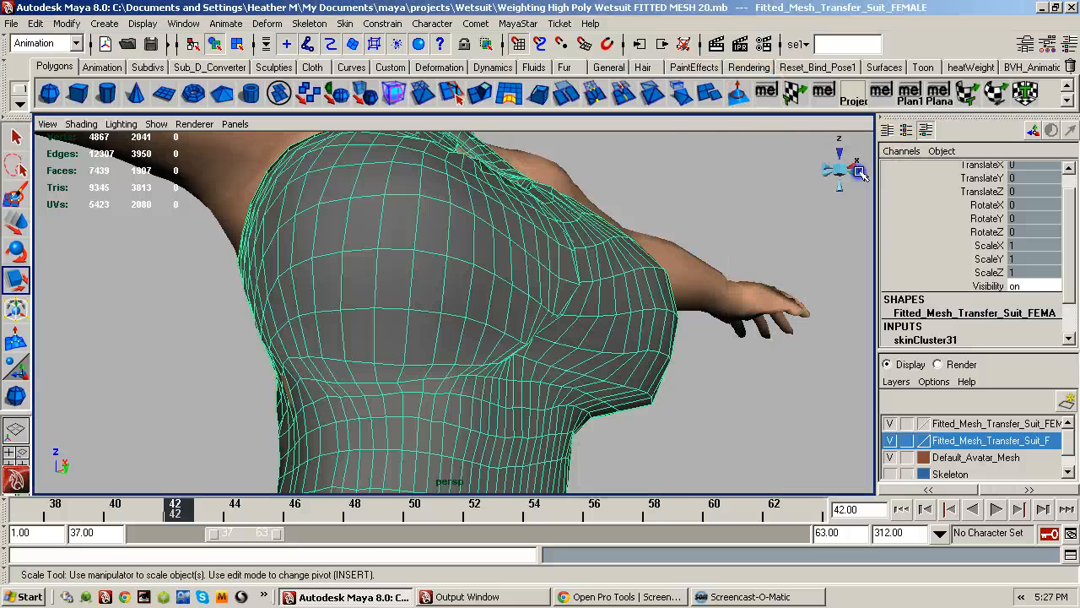
- Start the Paint Skin Weights Tool from MayaStar's skin weight tools and select the RIGHT_PEC influence
{"action": "left_click", "coordinate": [518, 23]}
{"action": "mouse_move", "coordinate": [601, 373]}
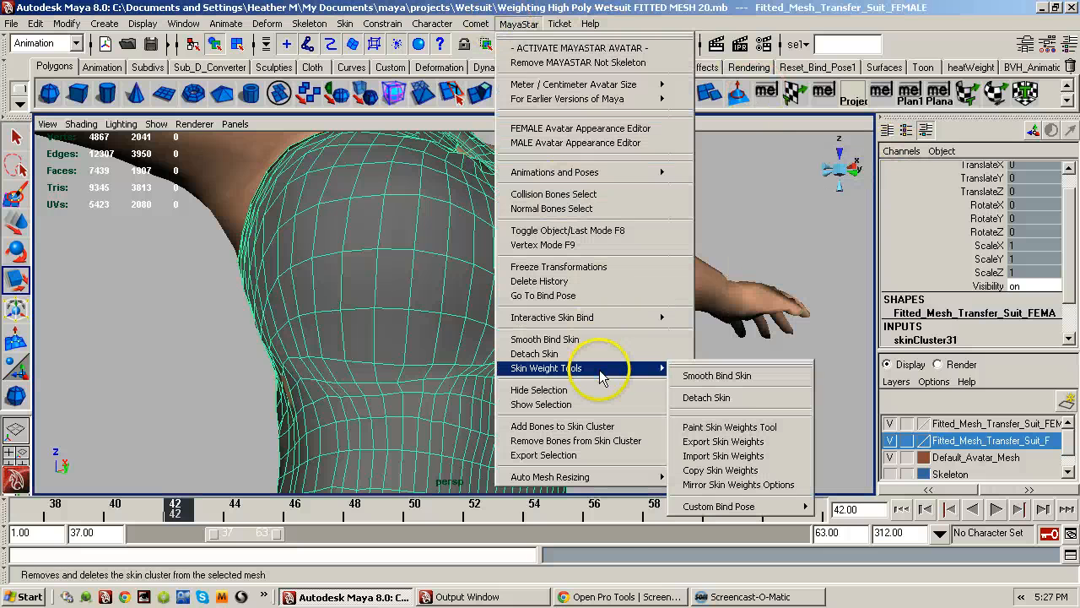
{"action": "left_click", "coordinate": [770, 428]}
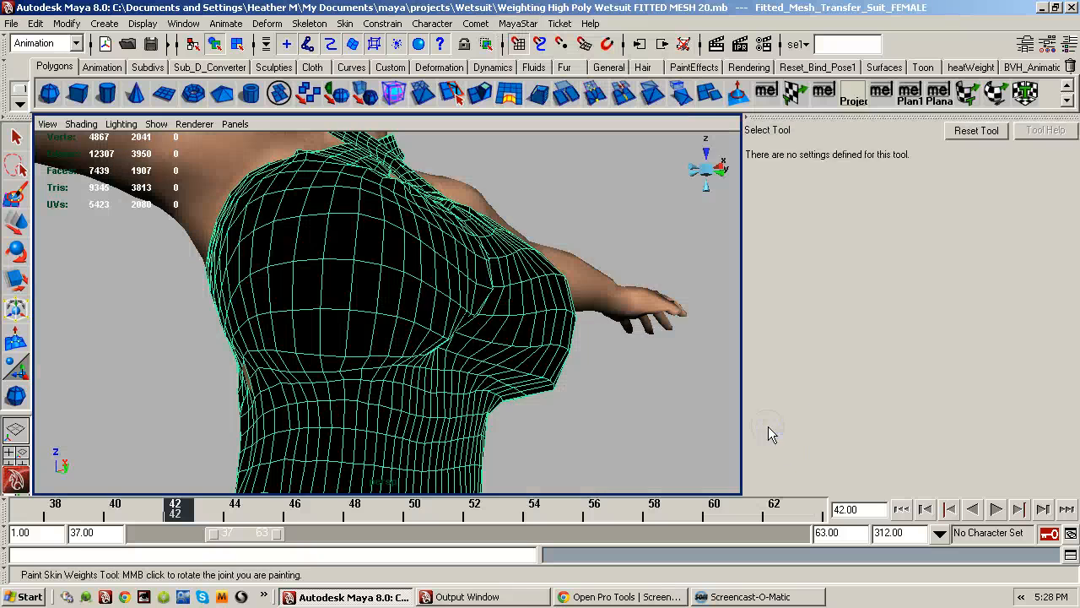
{"action": "left_click_drag", "start_coordinate": [545, 376], "coordinate": [495, 385], "text": "alt"}
{"action": "right_click_drag", "start_coordinate": [495, 385], "coordinate": [551, 379], "text": "alt"}
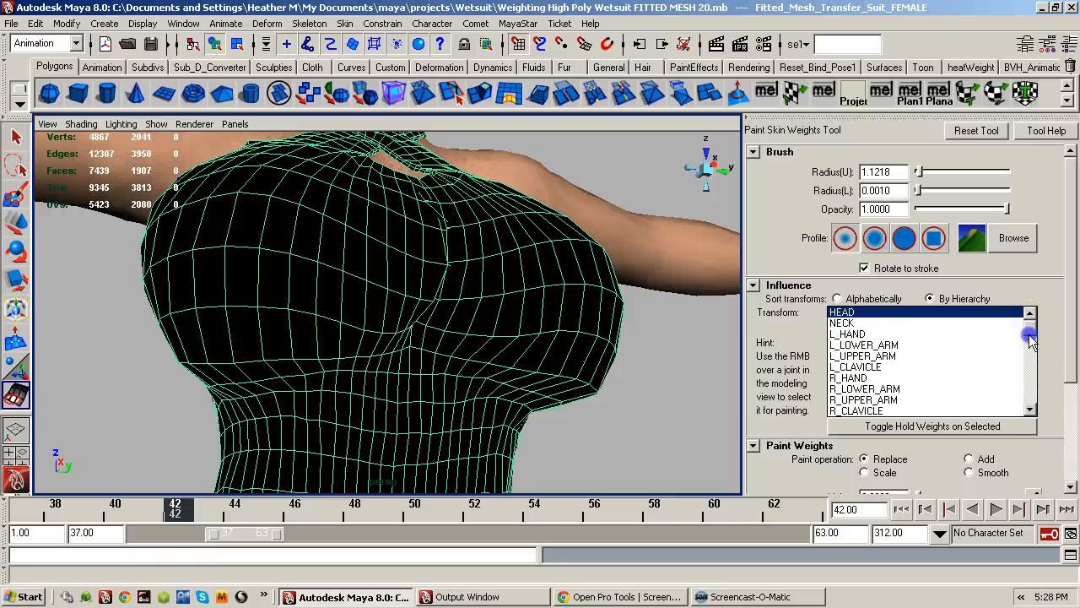
{"action": "left_click_drag", "start_coordinate": [1030, 339], "coordinate": [1024, 345]}
{"action": "left_click", "coordinate": [877, 368]}
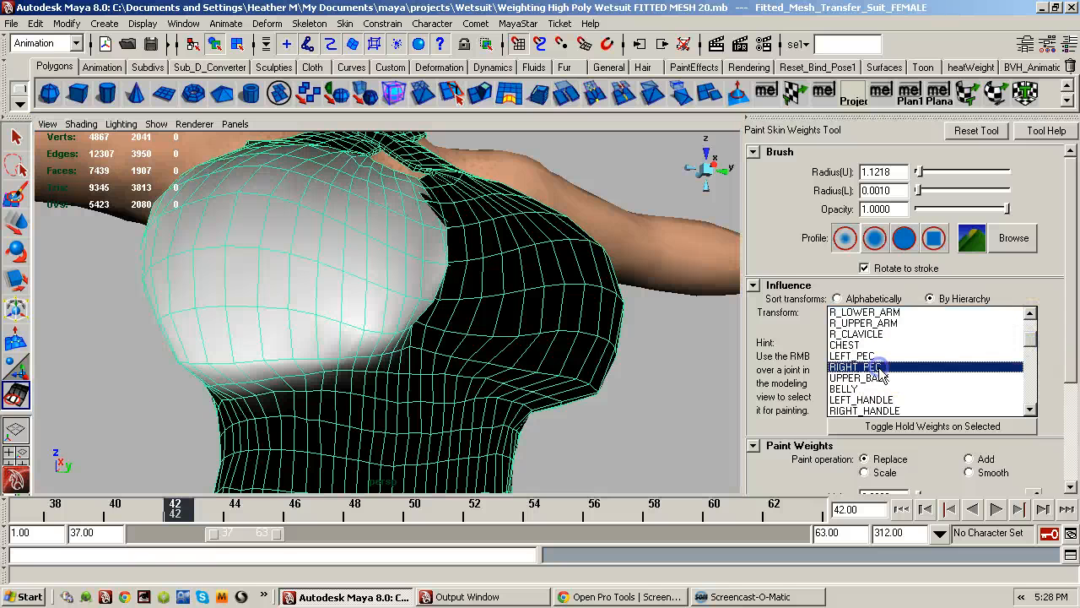
- Review the RIGHT_PEC weights under the bust, the skin-weight paint settings and the brush's stylus pressure options
{"action": "left_click_drag", "start_coordinate": [520, 335], "coordinate": [534, 333], "text": "alt"}
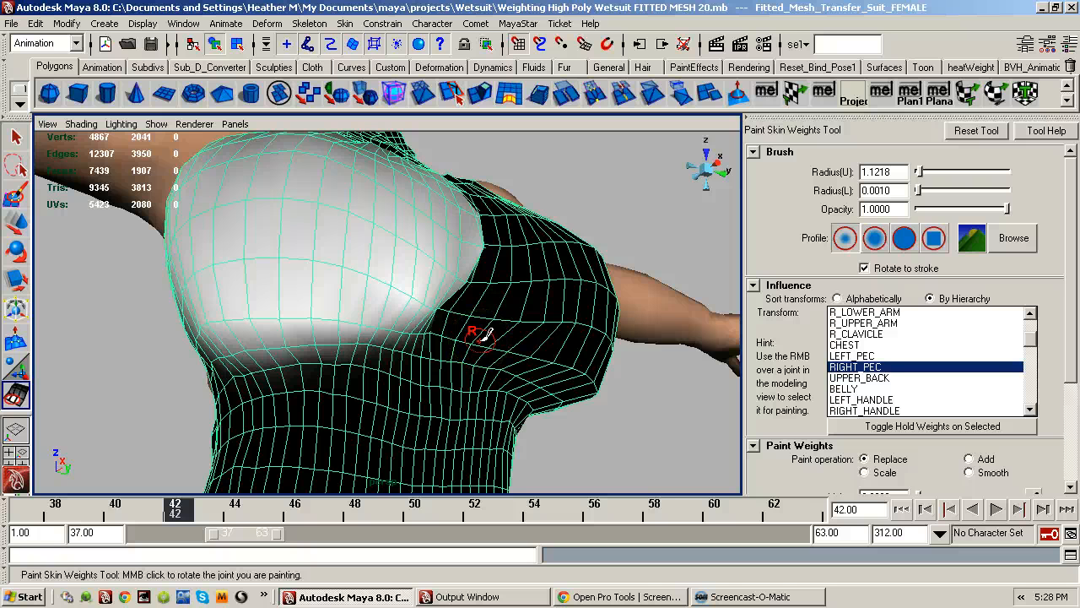
{"action": "left_click_drag", "start_coordinate": [1074, 198], "coordinate": [1053, 289]}
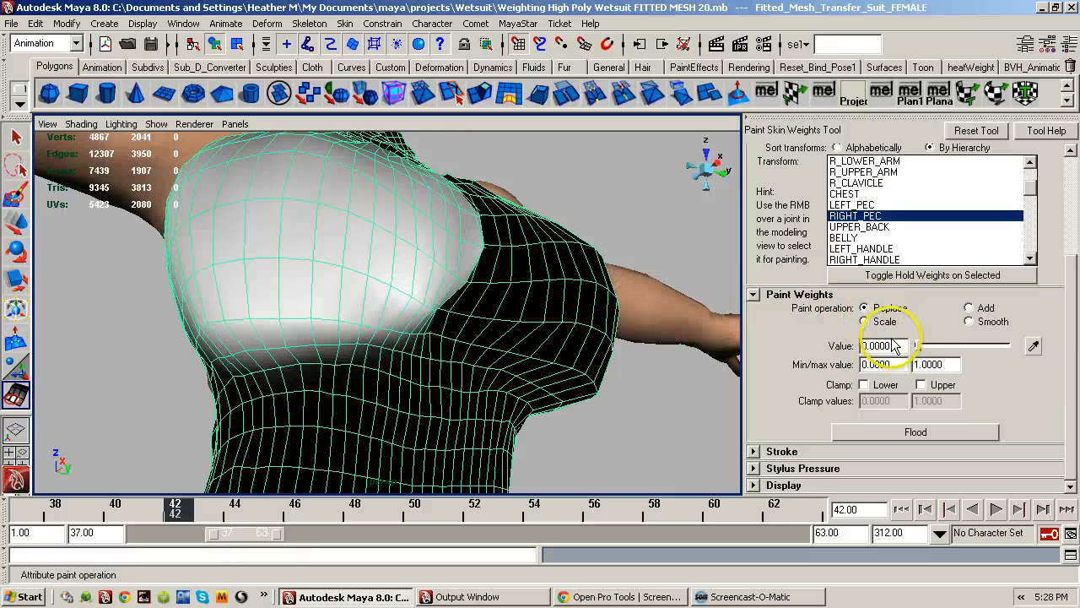
{"action": "right_click_drag", "start_coordinate": [380, 277], "coordinate": [431, 278], "text": "alt"}
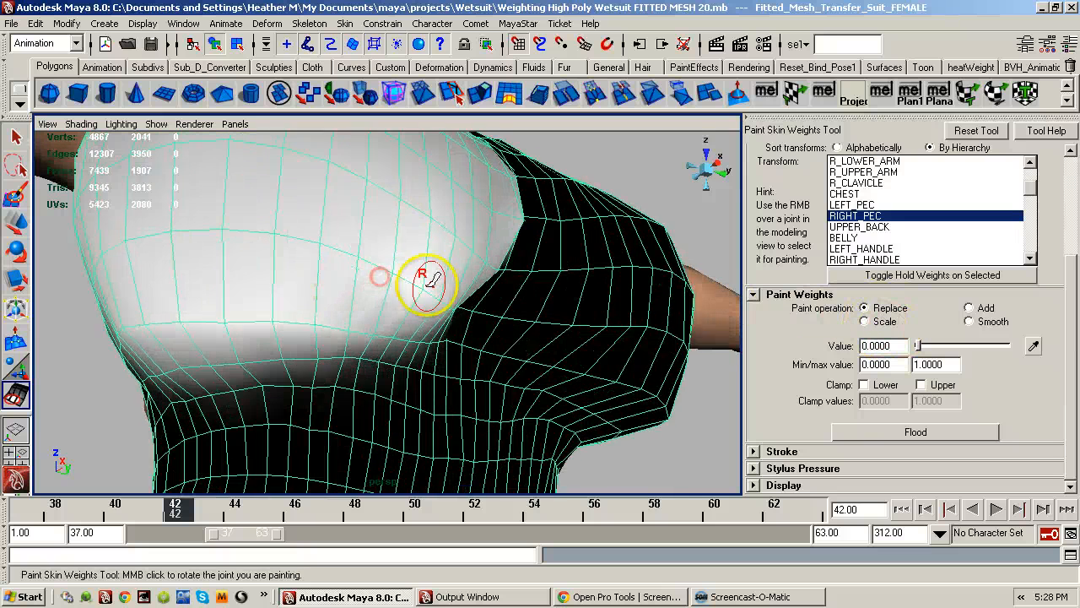
{"action": "mouse_move", "coordinate": [430, 283]}
{"action": "left_mouse_down", "text": "alt"}
{"action": "mouse_move", "coordinate": [439, 202]}
{"action": "mouse_move", "coordinate": [437, 278]}
{"action": "mouse_move", "coordinate": [461, 398]}
{"action": "left_mouse_up", "text": "alt"}
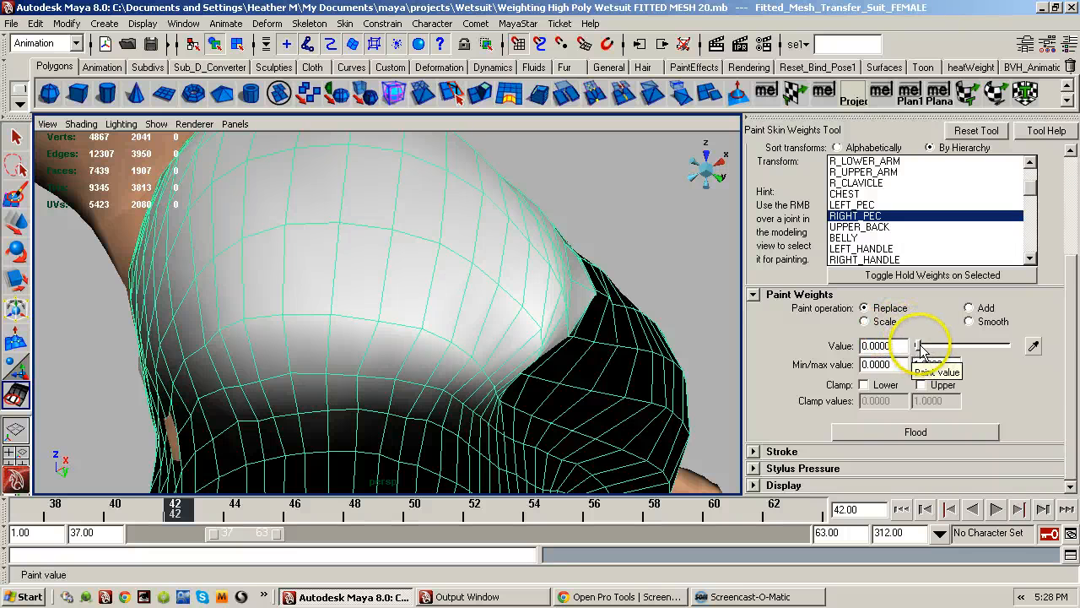
{"action": "left_click", "coordinate": [755, 469]}
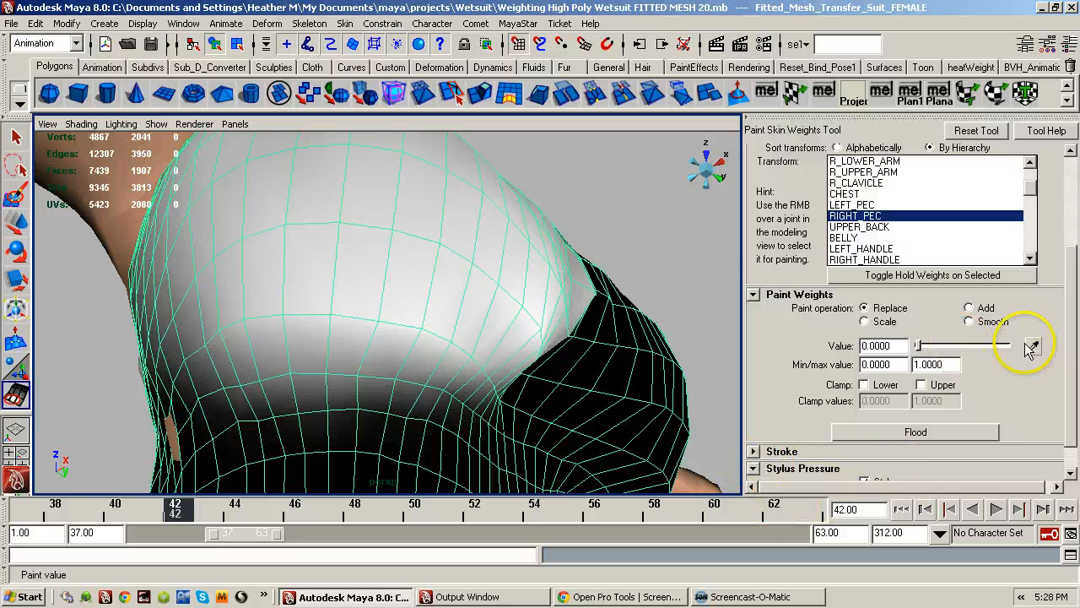
{"action": "scroll", "coordinate": [1073, 308], "scroll_direction": "down", "scroll_amount": 1}
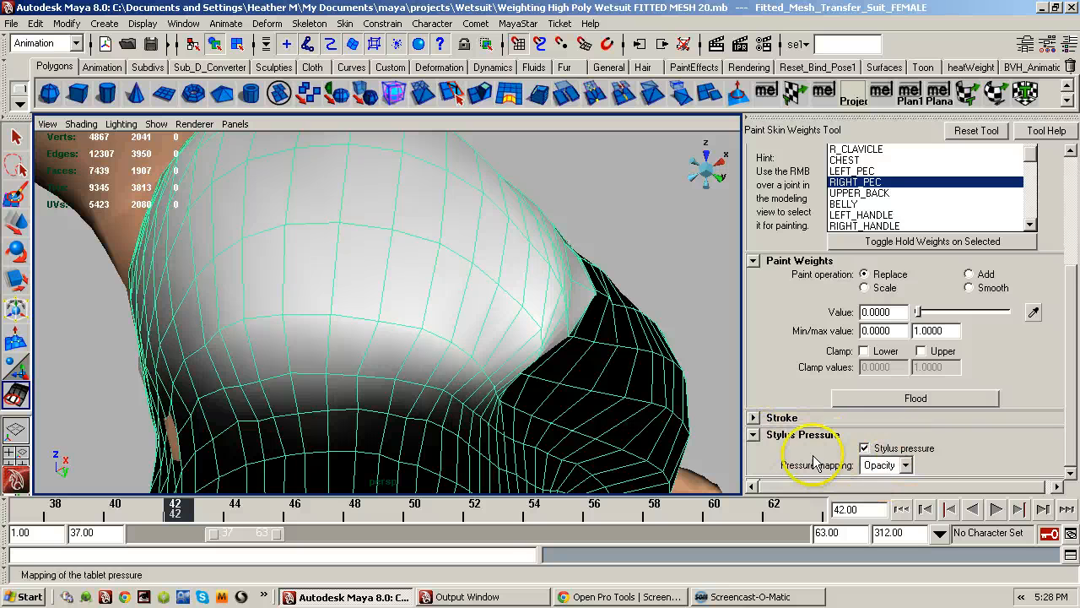
{"action": "left_click", "coordinate": [754, 435]}
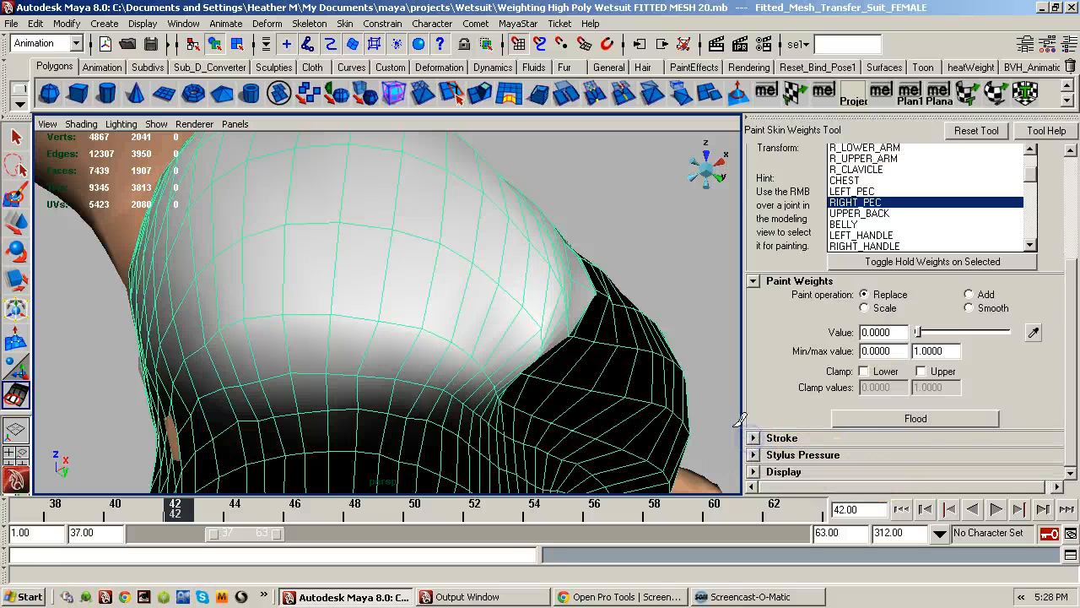
- Dab RIGHT_PEC weights with Replace at value 0 along the underside of the avatar's right breast on the top
{"action": "left_click_drag", "start_coordinate": [362, 318], "coordinate": [446, 282], "text": "alt"}
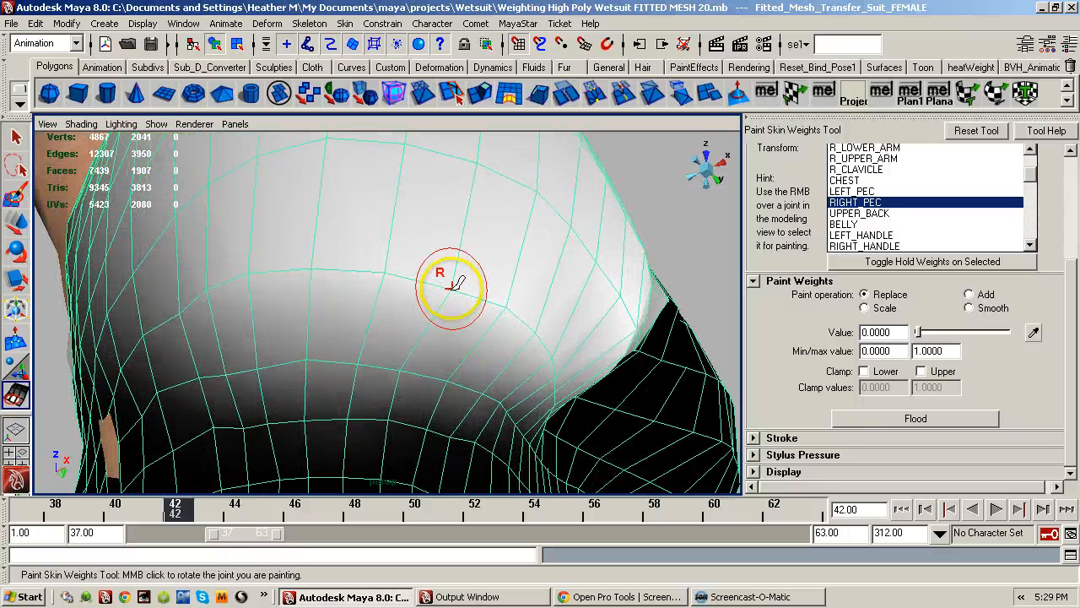
{"action": "left_click", "coordinate": [452, 292]}
{"action": "left_click", "coordinate": [439, 306]}
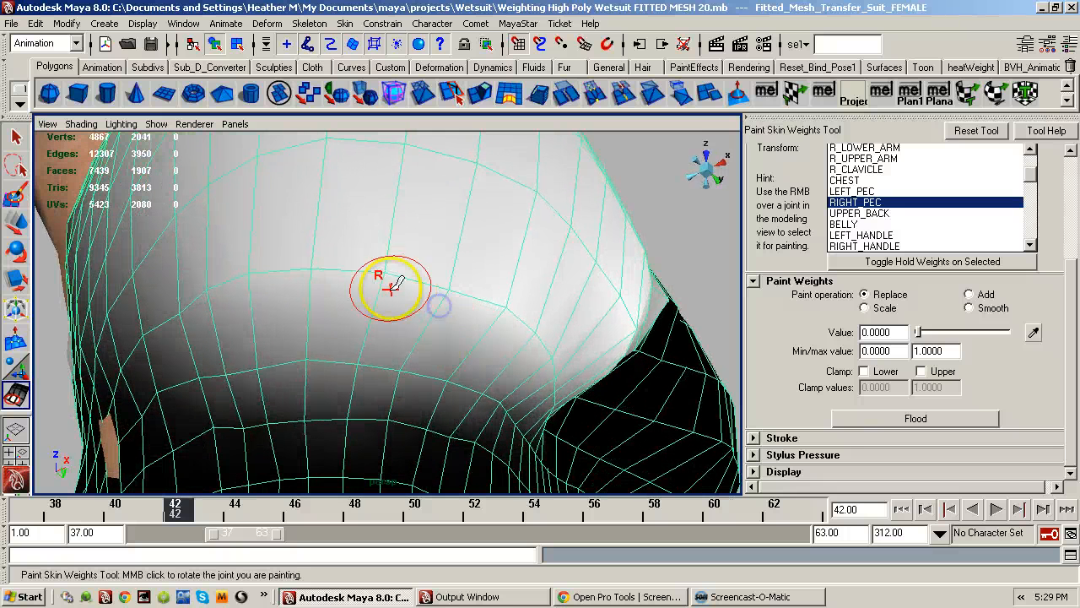
{"action": "left_click", "coordinate": [377, 277]}
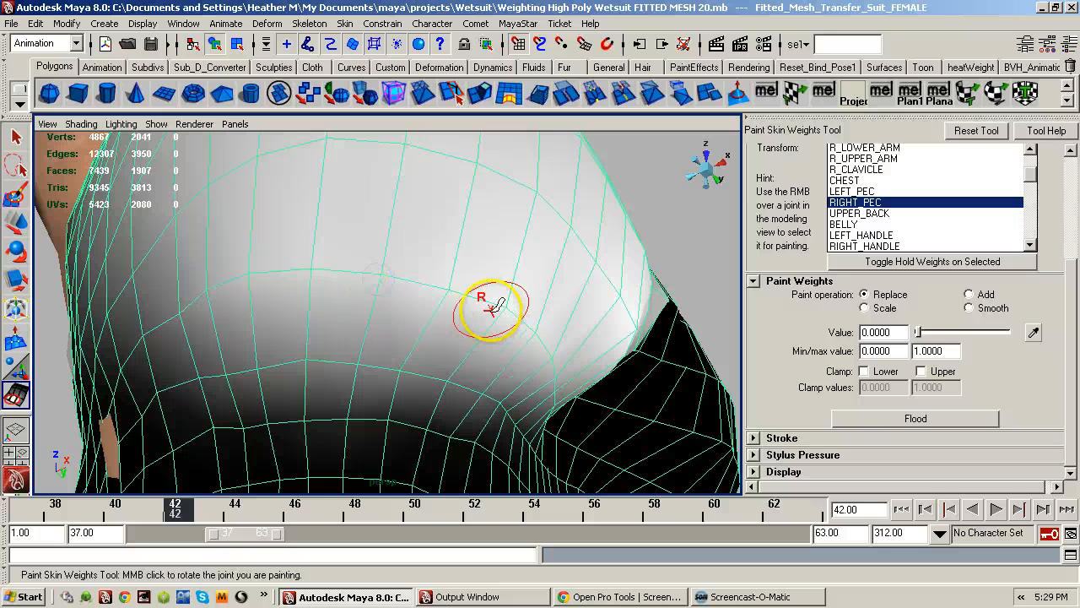
{"action": "left_click", "coordinate": [452, 290]}
{"action": "left_click", "coordinate": [452, 284]}
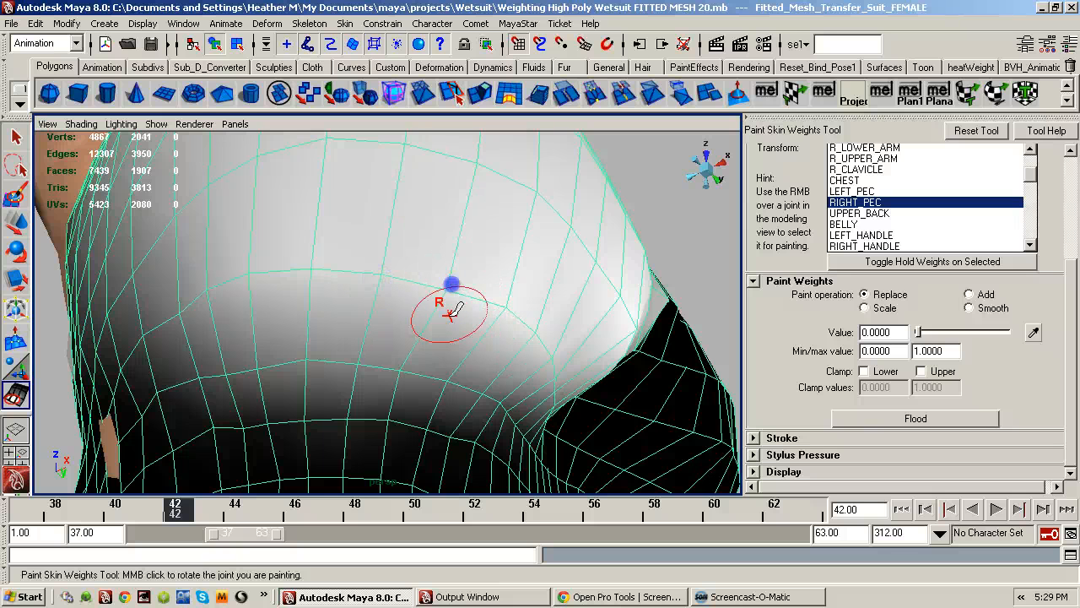
{"action": "left_click", "coordinate": [507, 303]}
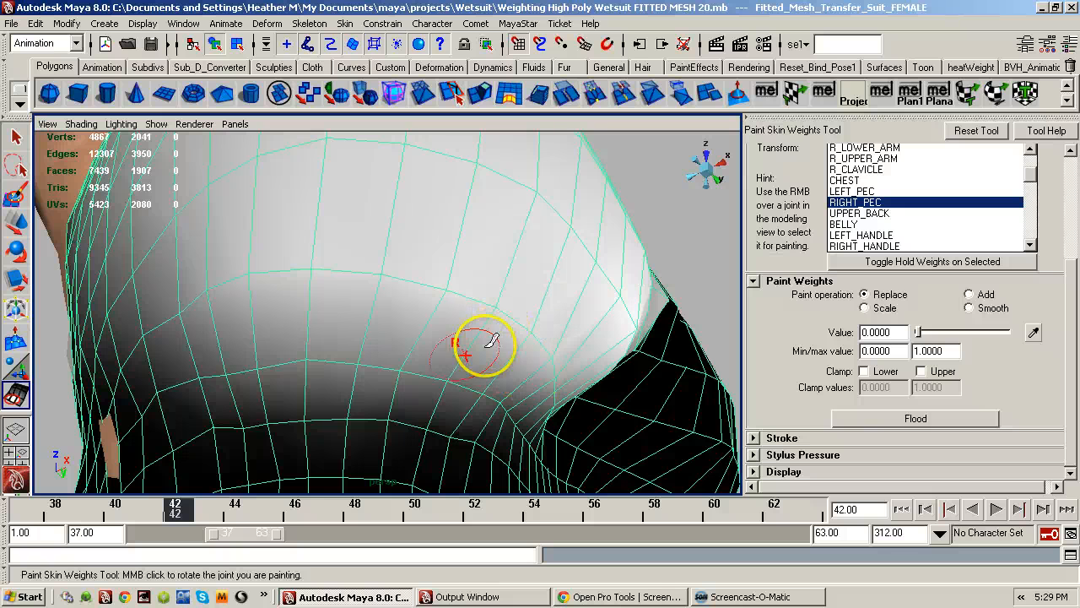
{"action": "mouse_move", "coordinate": [492, 340]}
{"action": "left_mouse_down", "text": "alt"}
{"action": "mouse_move", "coordinate": [372, 331]}
{"action": "mouse_move", "coordinate": [444, 309]}
{"action": "left_mouse_up", "text": "alt"}
{"action": "mouse_move", "coordinate": [256, 386]}
{"action": "left_mouse_down"}
{"action": "mouse_move", "coordinate": [221, 373]}
{"action": "mouse_move", "coordinate": [243, 394]}
{"action": "mouse_move", "coordinate": [305, 363]}
{"action": "left_mouse_up"}
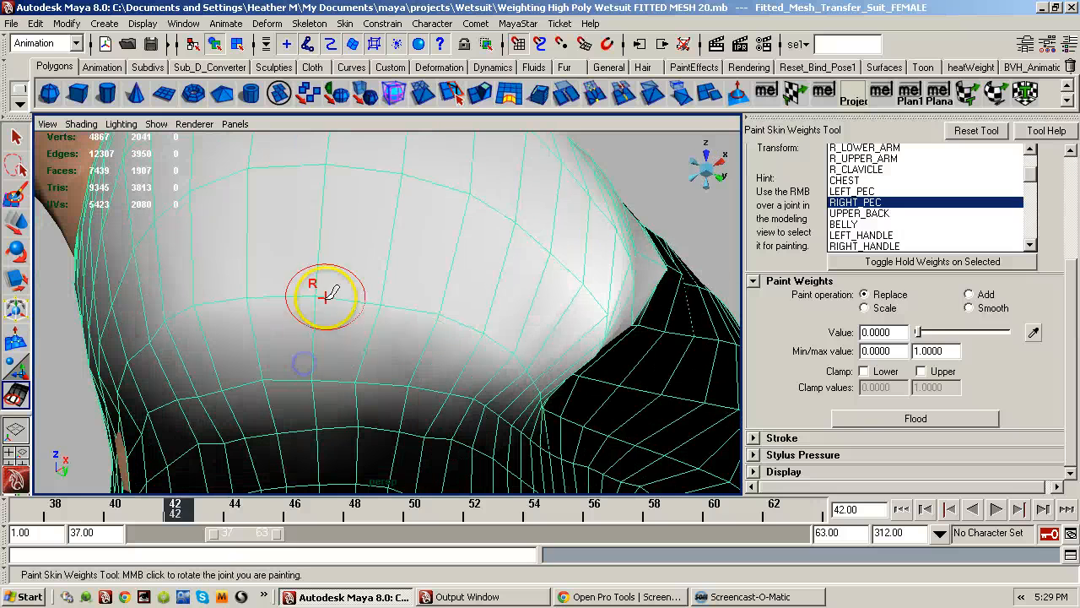
{"action": "left_click_drag", "start_coordinate": [380, 328], "coordinate": [455, 322], "text": "alt"}
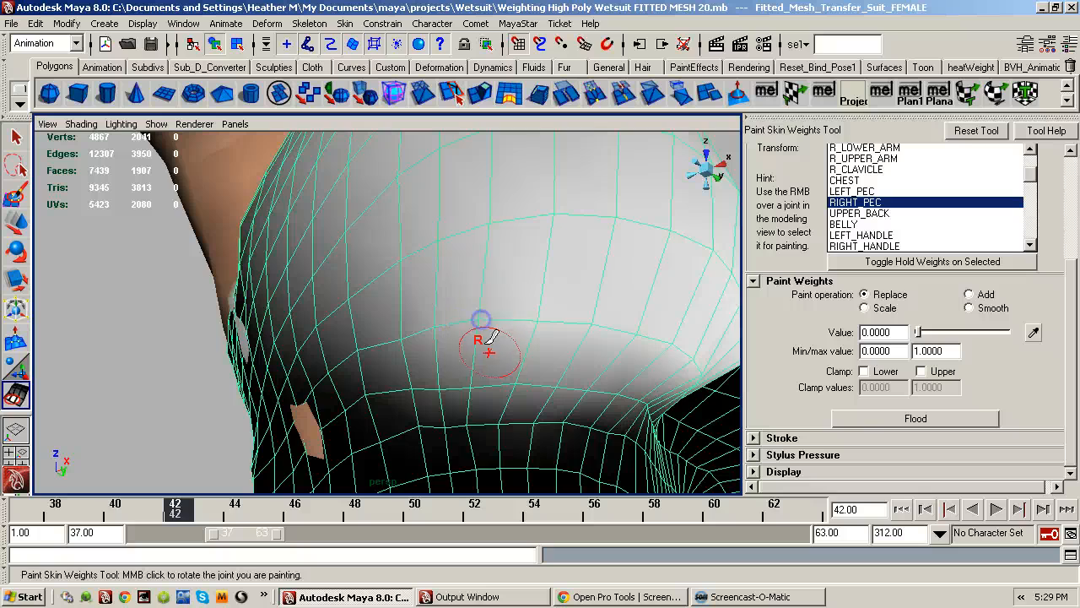
{"action": "mouse_move", "coordinate": [515, 342]}
{"action": "left_mouse_down", "text": "alt"}
{"action": "mouse_move", "coordinate": [550, 321]}
{"action": "mouse_move", "coordinate": [499, 285]}
{"action": "mouse_move", "coordinate": [559, 313]}
{"action": "mouse_move", "coordinate": [482, 307]}
{"action": "mouse_move", "coordinate": [386, 320]}
{"action": "mouse_move", "coordinate": [461, 284]}
{"action": "mouse_move", "coordinate": [429, 316]}
{"action": "left_mouse_up", "text": "alt"}
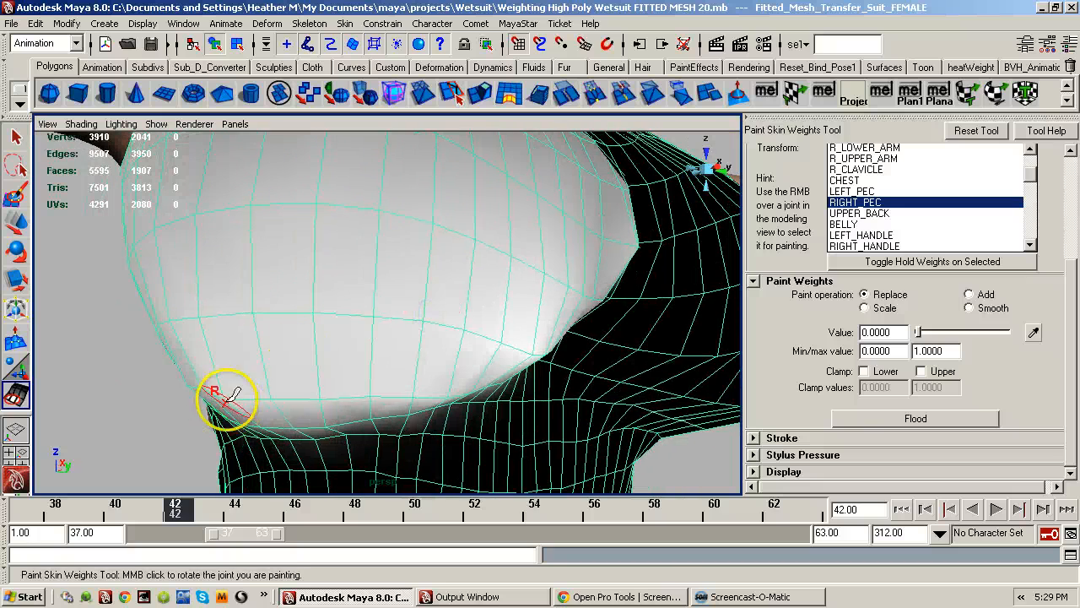
- Set the paint value to 1.0 and paint RIGHT_PEC weight along the lower edge of the right breast
{"action": "left_click_drag", "start_coordinate": [279, 401], "coordinate": [407, 369], "text": "alt"}
{"action": "left_click", "coordinate": [974, 333]}
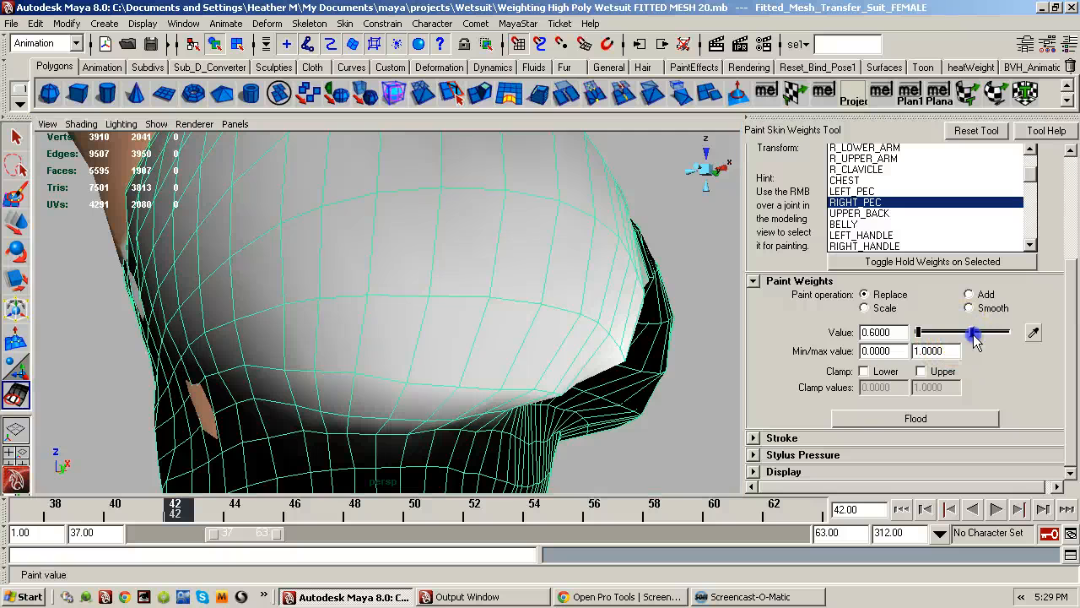
{"action": "mouse_move", "coordinate": [386, 386]}
{"action": "left_mouse_down", "text": "alt"}
{"action": "mouse_move", "coordinate": [379, 464]}
{"action": "mouse_move", "coordinate": [335, 408]}
{"action": "left_mouse_up", "text": "alt"}
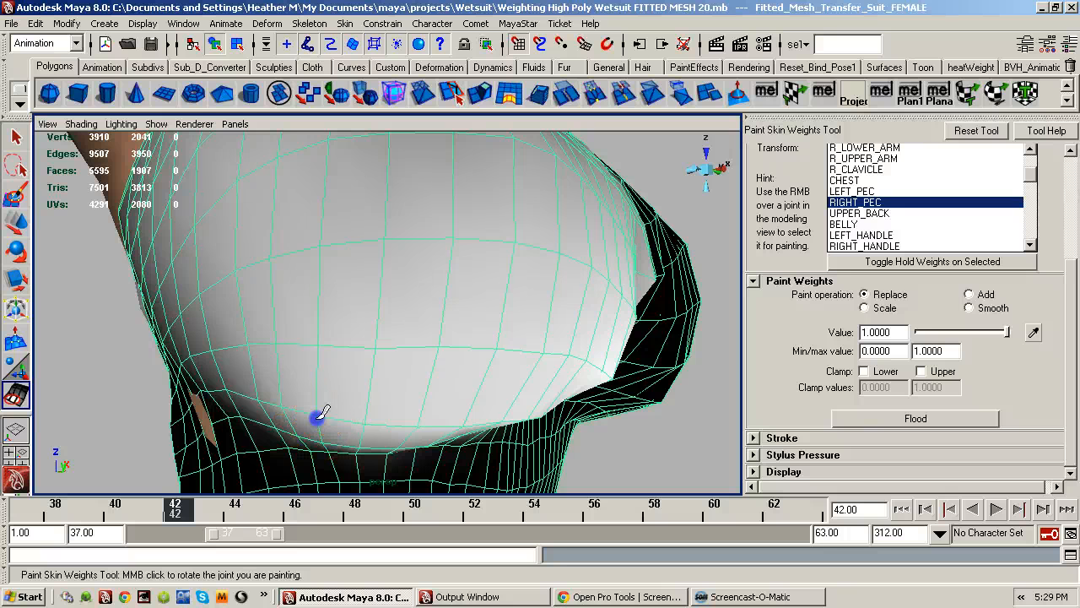
{"action": "mouse_move", "coordinate": [326, 422]}
{"action": "left_mouse_down", "text": "alt"}
{"action": "mouse_move", "coordinate": [318, 434]}
{"action": "mouse_move", "coordinate": [272, 414]}
{"action": "mouse_move", "coordinate": [227, 415]}
{"action": "mouse_move", "coordinate": [147, 435]}
{"action": "left_mouse_up", "text": "alt"}
- Check the whole top from the front and side, and smooth the RIGHT_PEC weights on the lower right breast with the Smooth operation
{"action": "right_click_drag", "start_coordinate": [310, 385], "coordinate": [164, 348], "text": "alt"}
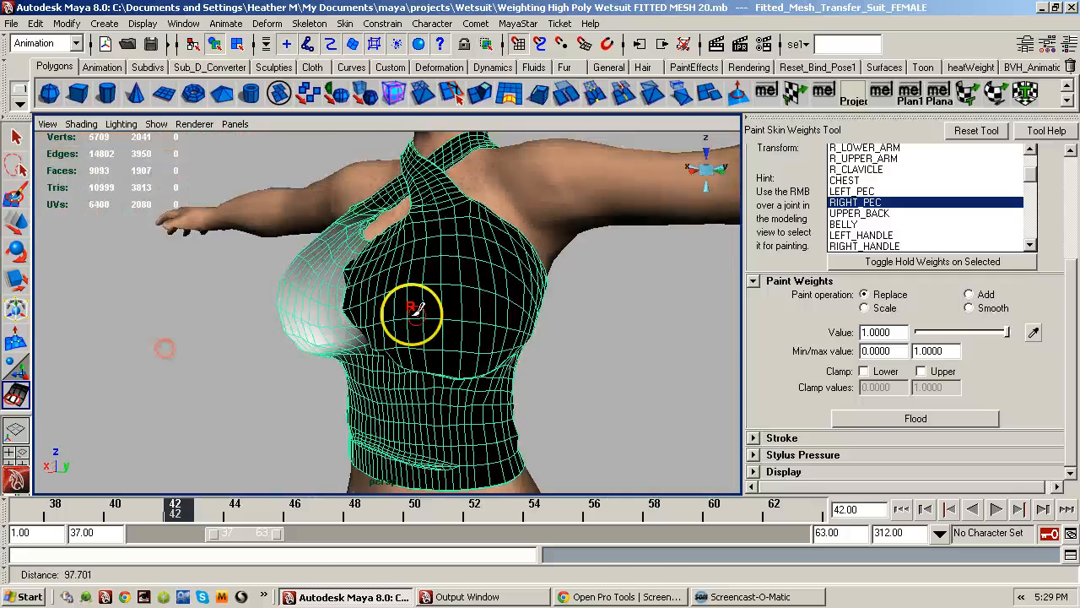
{"action": "right_click_drag", "start_coordinate": [412, 312], "coordinate": [337, 336], "text": "alt"}
{"action": "left_click_drag", "start_coordinate": [305, 345], "coordinate": [365, 338], "text": "alt"}
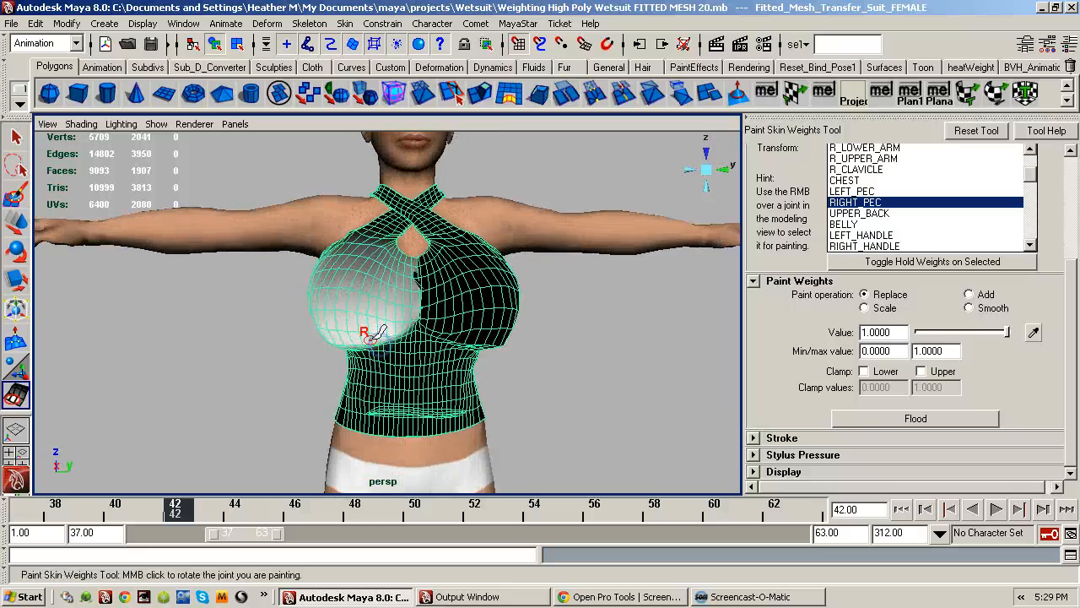
{"action": "right_click_drag", "start_coordinate": [368, 331], "coordinate": [530, 330], "text": "alt"}
{"action": "left_click_drag", "start_coordinate": [432, 330], "coordinate": [496, 327], "text": "alt"}
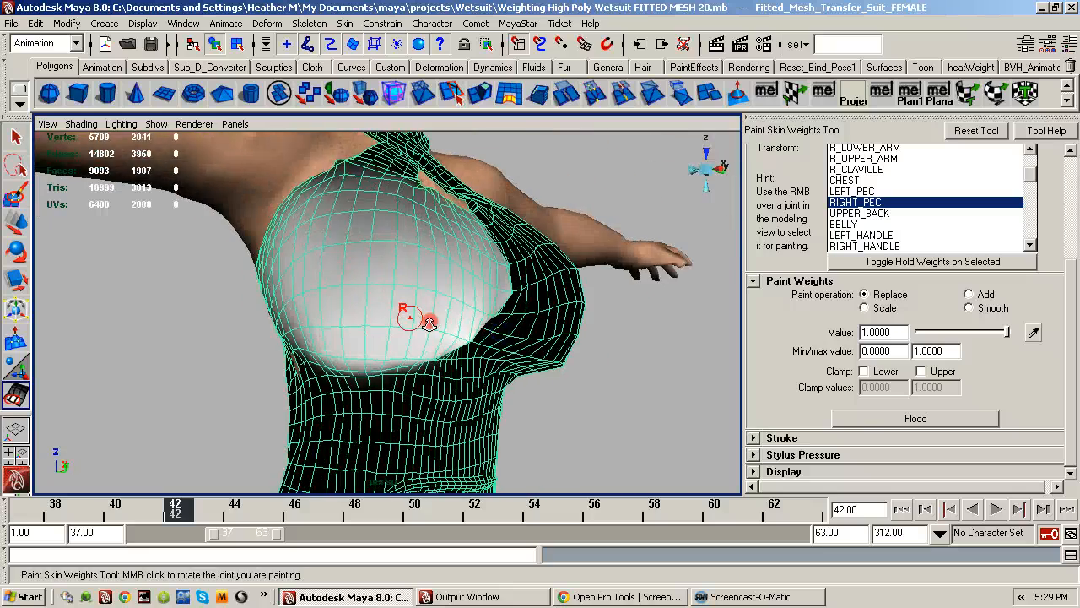
{"action": "right_click_drag", "start_coordinate": [411, 316], "coordinate": [529, 310], "text": "alt"}
{"action": "left_click", "coordinate": [969, 308]}
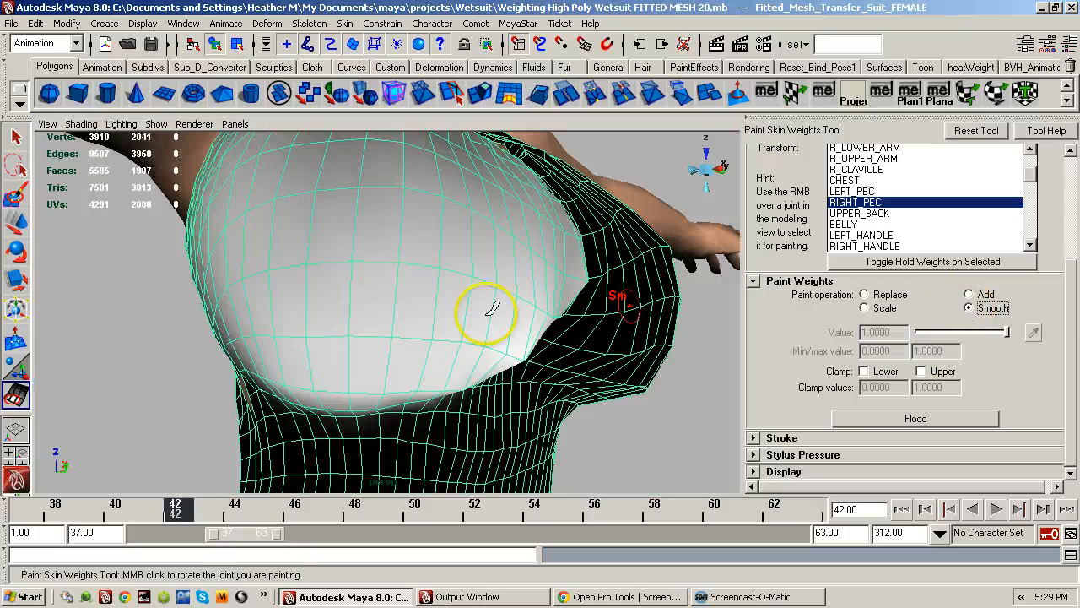
{"action": "left_click_drag", "start_coordinate": [482, 309], "coordinate": [393, 312], "text": "alt"}
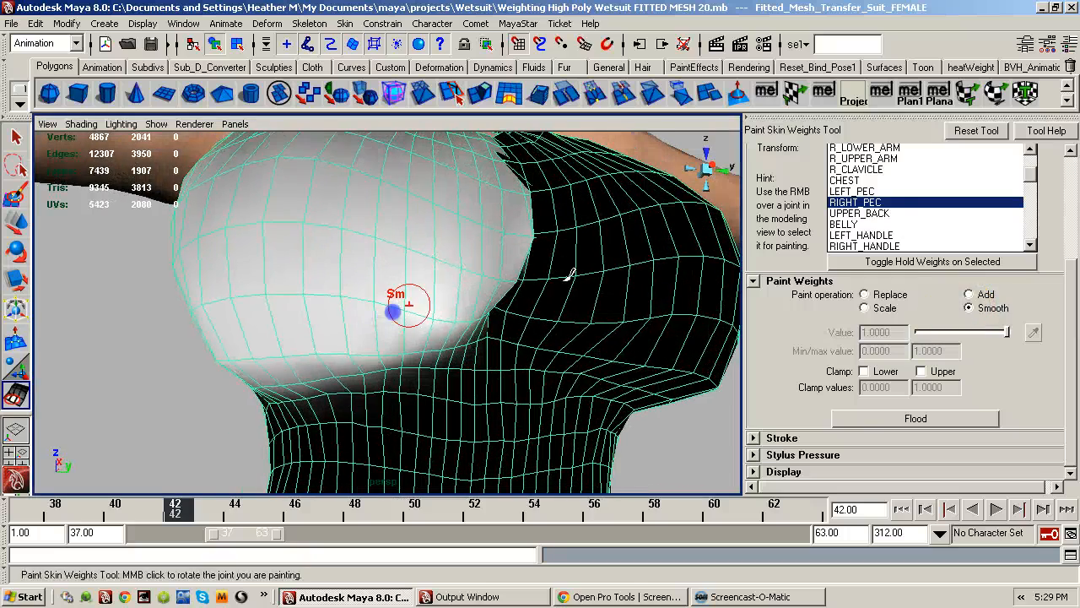
- Select the LEFT_PEC influence and smooth its weights along the outer underside of the left breast
{"action": "left_click", "coordinate": [853, 191]}
{"action": "left_click_drag", "start_coordinate": [675, 313], "coordinate": [521, 313], "text": "alt"}
{"action": "left_click_drag", "start_coordinate": [601, 318], "coordinate": [563, 286], "text": "alt"}
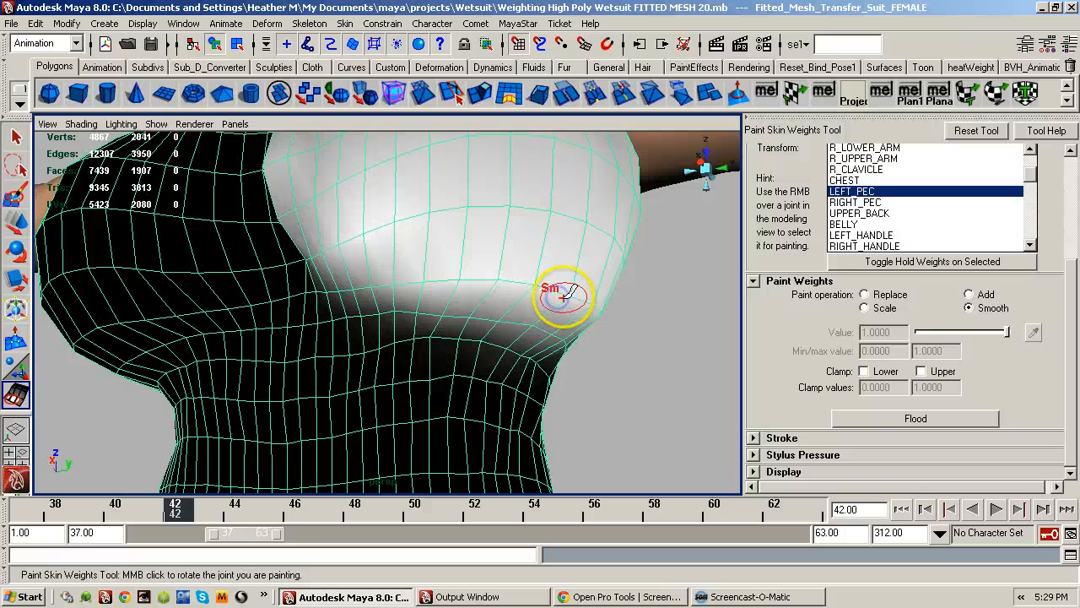
{"action": "left_click_drag", "start_coordinate": [546, 301], "coordinate": [517, 275], "text": "alt"}
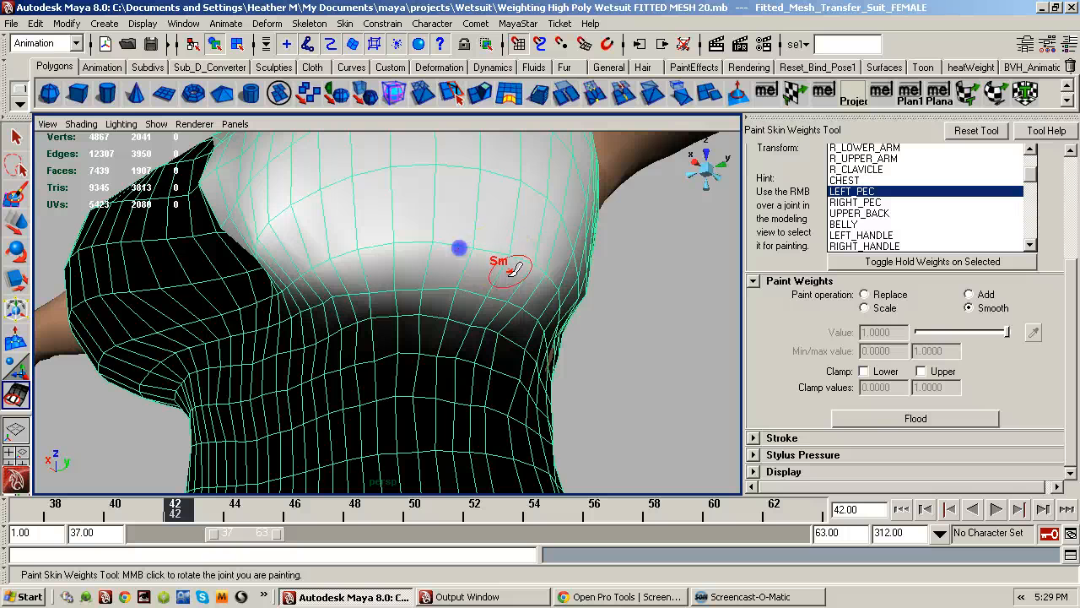
{"action": "left_click_drag", "start_coordinate": [448, 270], "coordinate": [453, 326], "text": "alt"}
{"action": "mouse_move", "coordinate": [453, 326]}
{"action": "right_mouse_down", "text": "alt"}
{"action": "mouse_move", "coordinate": [436, 326]}
{"action": "mouse_move", "coordinate": [507, 319]}
{"action": "right_mouse_up", "text": "alt"}
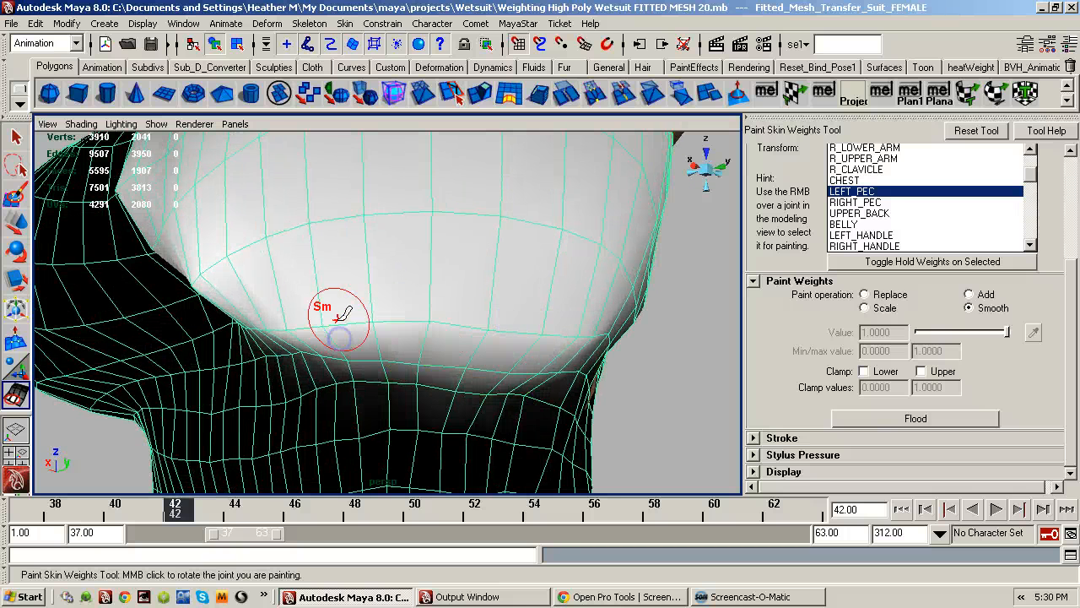
- Smooth the LEFT_PEC weight transition at the inner and outer ends of the left breast's lower edge
{"action": "mouse_move", "coordinate": [338, 318]}
{"action": "left_mouse_down"}
{"action": "mouse_move", "coordinate": [330, 307]}
{"action": "mouse_move", "coordinate": [287, 348]}
{"action": "left_mouse_up"}
{"action": "left_click_drag", "start_coordinate": [299, 314], "coordinate": [290, 351]}
{"action": "left_click_drag", "start_coordinate": [296, 314], "coordinate": [282, 363]}
{"action": "left_click_drag", "start_coordinate": [295, 313], "coordinate": [297, 328]}
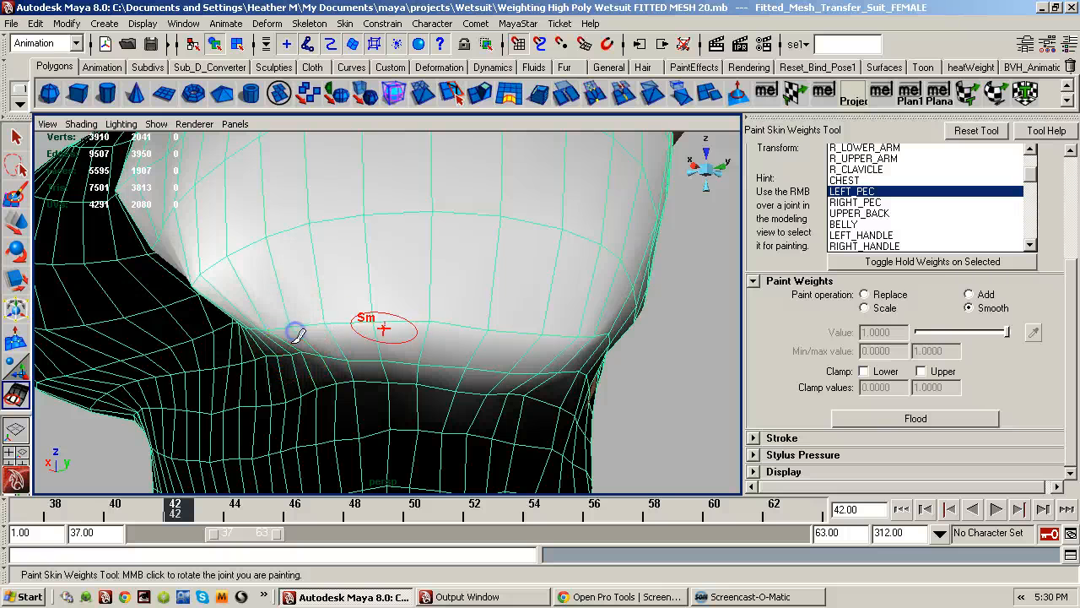
{"action": "left_click_drag", "start_coordinate": [396, 328], "coordinate": [377, 326], "text": "alt"}
{"action": "mouse_move", "coordinate": [483, 336]}
{"action": "left_mouse_down"}
{"action": "mouse_move", "coordinate": [451, 319]}
{"action": "mouse_move", "coordinate": [456, 340]}
{"action": "mouse_move", "coordinate": [541, 316]}
{"action": "mouse_move", "coordinate": [543, 369]}
{"action": "mouse_move", "coordinate": [529, 364]}
{"action": "left_mouse_up"}
{"action": "left_click_drag", "start_coordinate": [511, 307], "coordinate": [511, 360]}
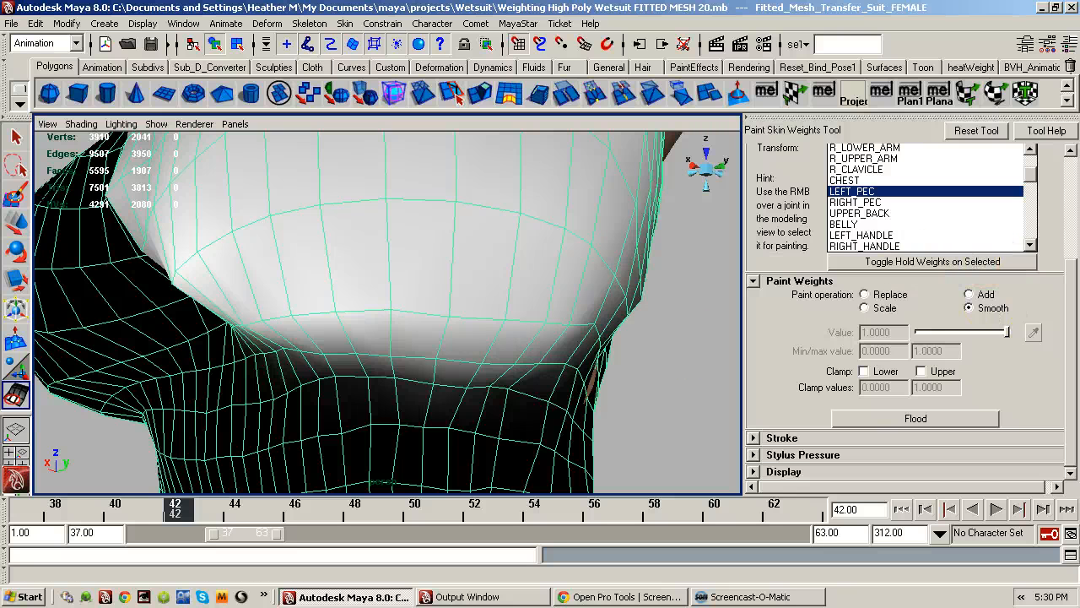
- Bring the Avatar Appearance Editor back into view and apply the Mesh Default shape followed by the SL Default Avatar Shape
{"action": "left_click_drag", "start_coordinate": [1079, 205], "coordinate": [795, 214]}
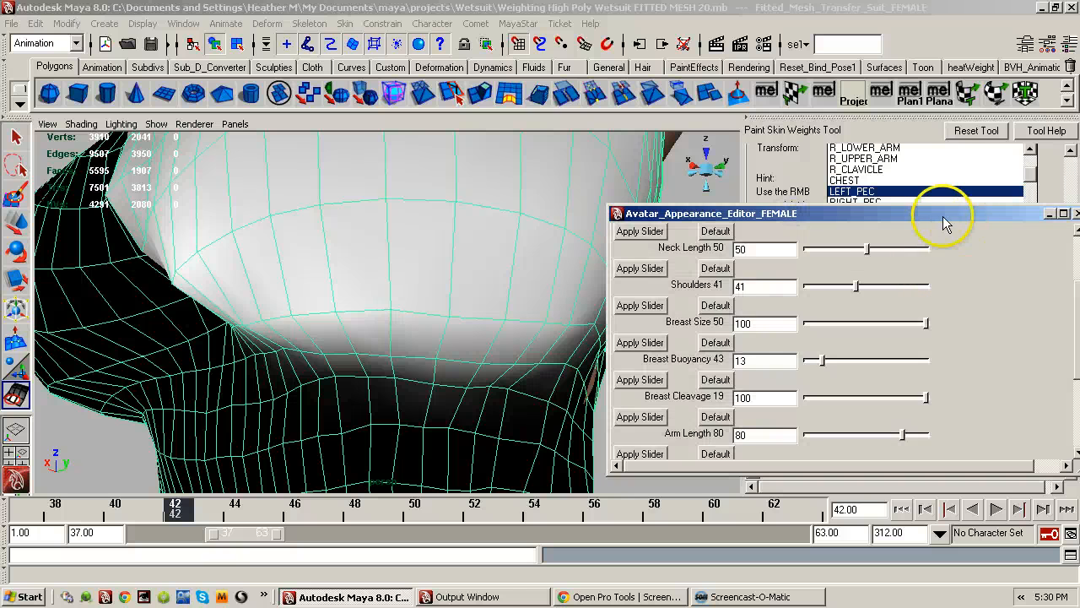
{"action": "left_click_drag", "start_coordinate": [926, 217], "coordinate": [864, 245]}
{"action": "left_click_drag", "start_coordinate": [1017, 341], "coordinate": [1031, 281]}
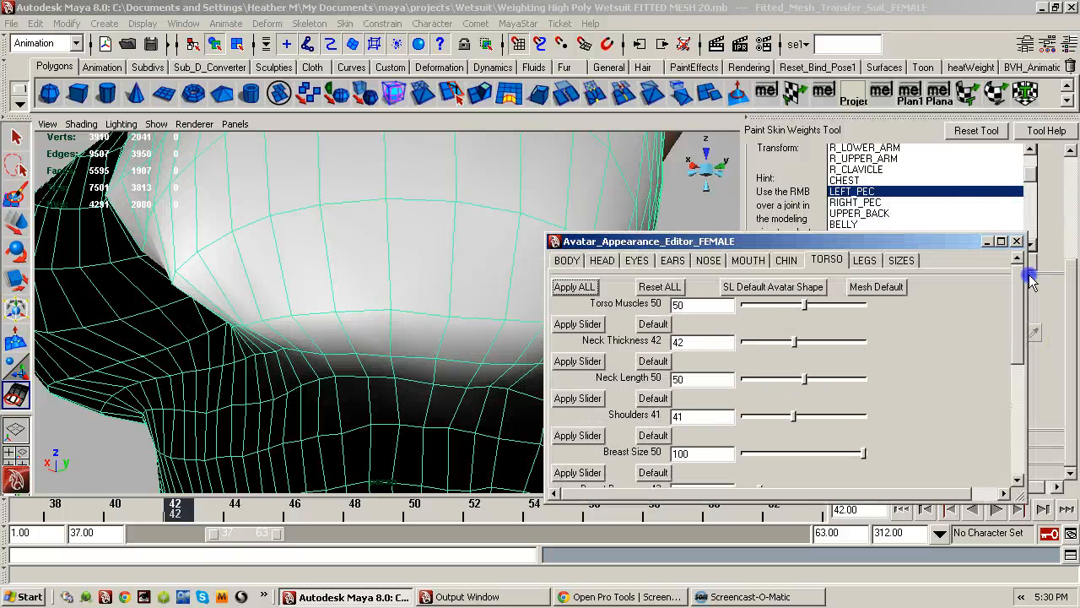
{"action": "left_click", "coordinate": [870, 289]}
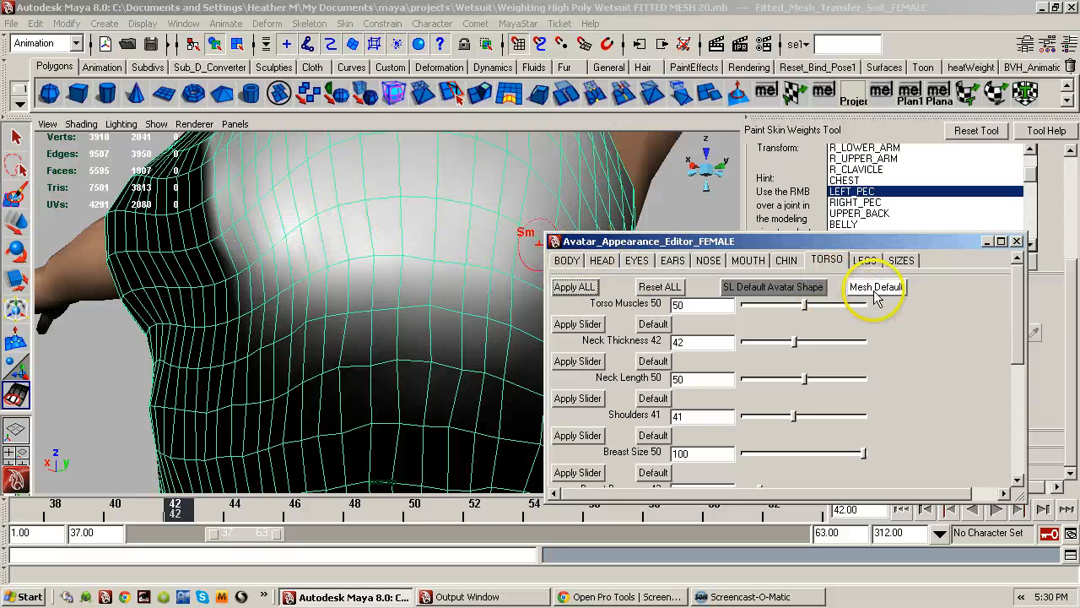
{"action": "left_click", "coordinate": [793, 287]}
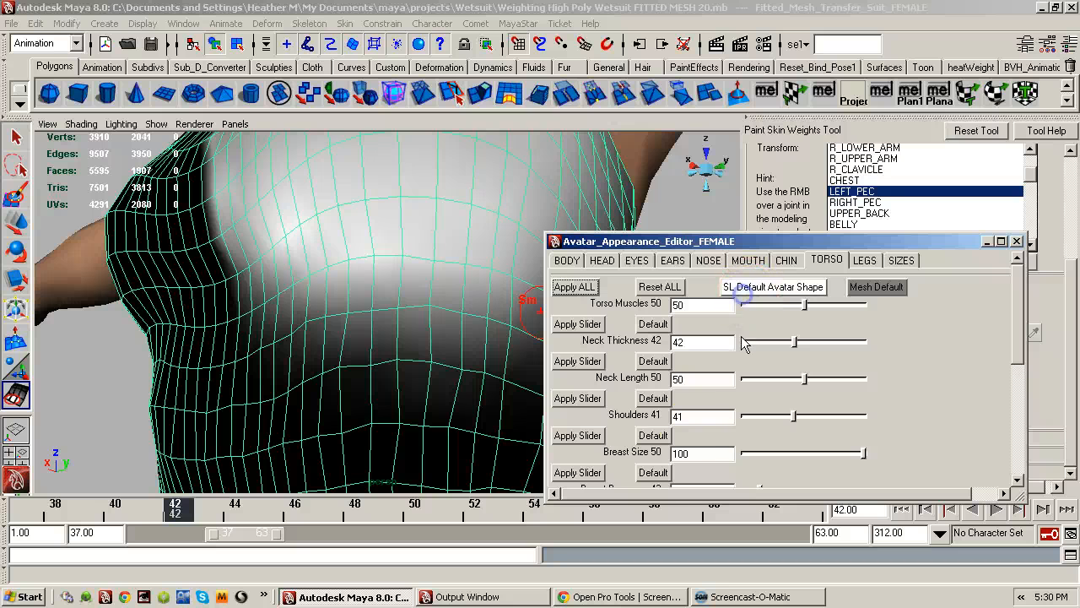
- Reapply Breast Size 100 to the avatar to test the repainted weights on the enlarged bust
{"action": "left_click", "coordinate": [667, 472]}
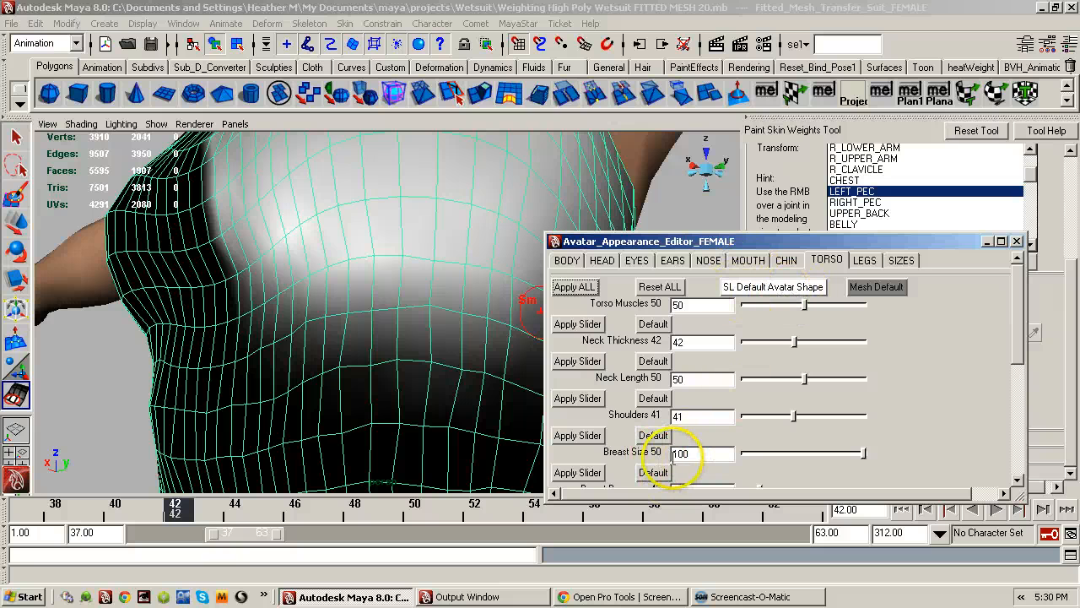
{"action": "left_click_drag", "start_coordinate": [393, 319], "coordinate": [409, 338], "text": "alt"}
{"action": "left_click", "coordinate": [730, 413]}
{"action": "type", "text": "4"}
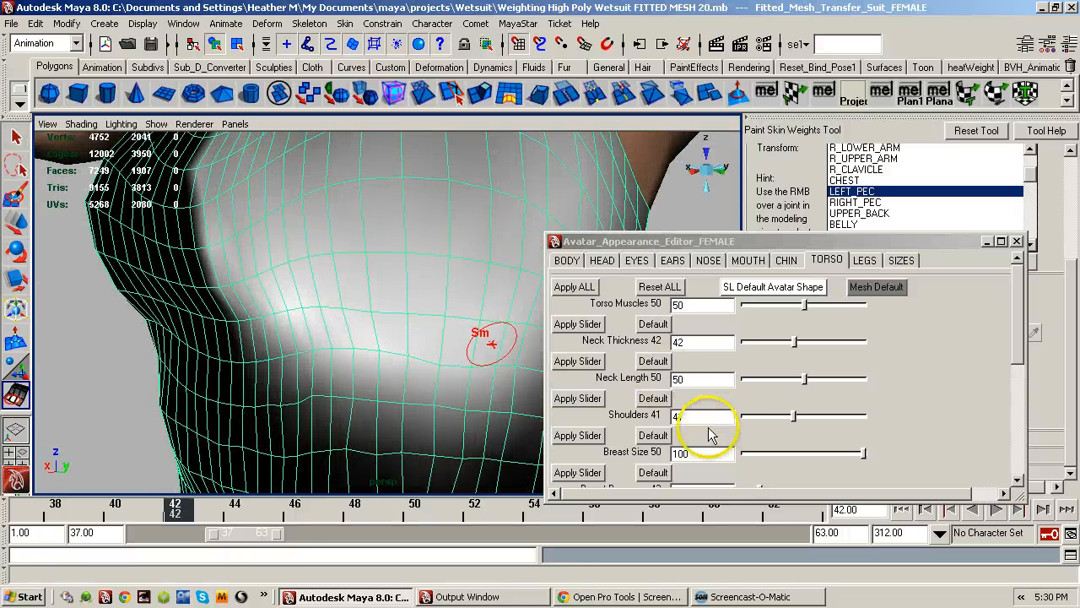
{"action": "type", "text": "1"}
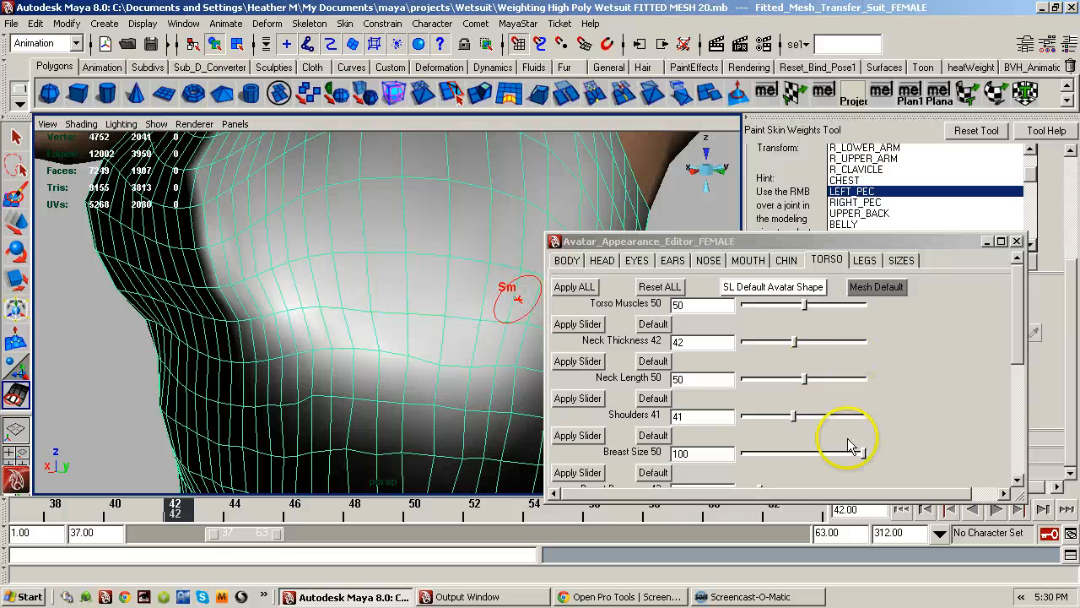
{"action": "left_click", "coordinate": [567, 472]}
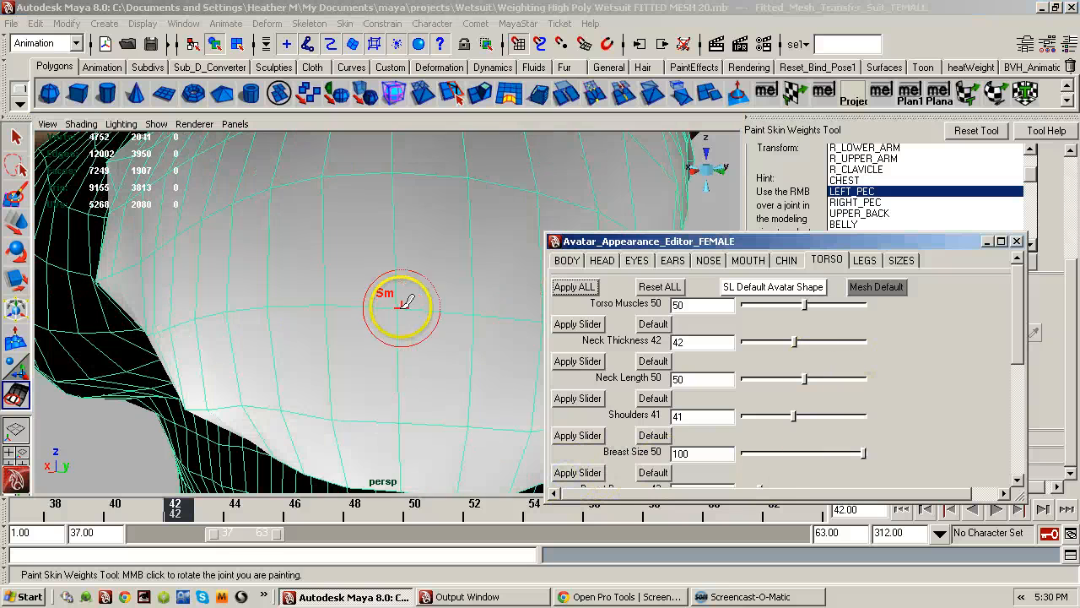
- Inspect the left breast's shape at Breast Size 100 from several angles, moving the Avatar Appearance Editor clear of the mesh
{"action": "mouse_move", "coordinate": [393, 304]}
{"action": "left_mouse_down", "text": "alt"}
{"action": "mouse_move", "coordinate": [265, 333]}
{"action": "mouse_move", "coordinate": [323, 331]}
{"action": "mouse_move", "coordinate": [314, 330]}
{"action": "left_mouse_up", "text": "alt"}
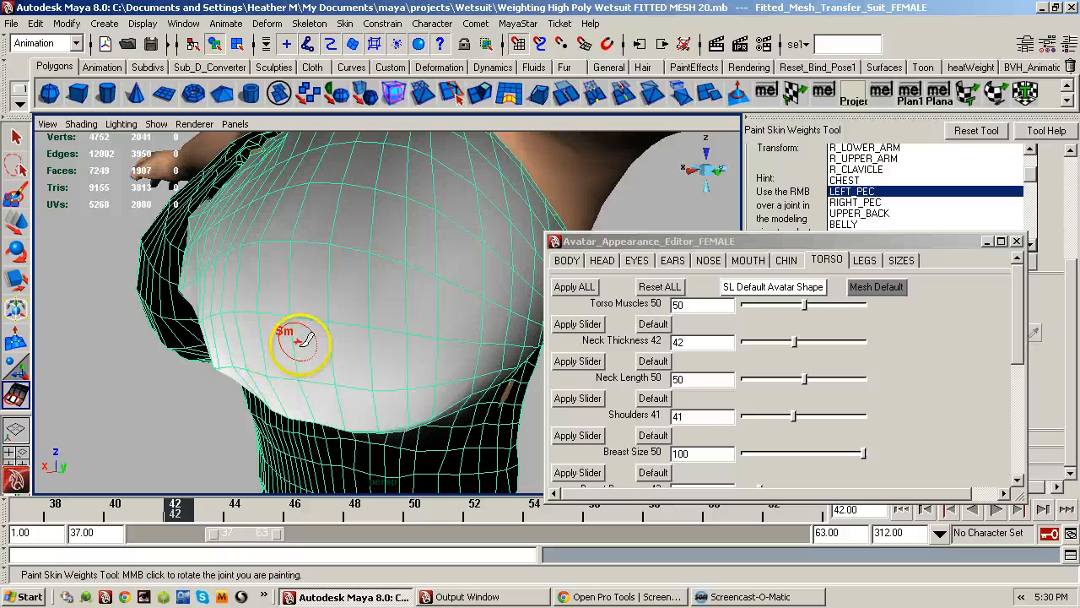
{"action": "mouse_move", "coordinate": [300, 289]}
{"action": "left_mouse_down", "text": "alt"}
{"action": "mouse_move", "coordinate": [386, 309]}
{"action": "mouse_move", "coordinate": [393, 258]}
{"action": "left_mouse_up", "text": "alt"}
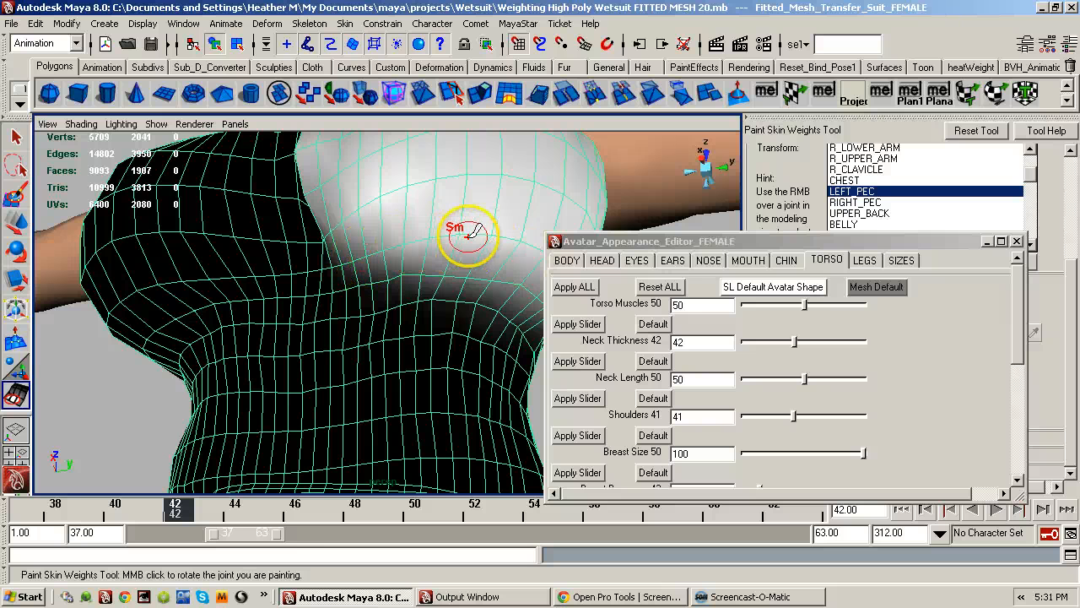
{"action": "left_click_drag", "start_coordinate": [473, 240], "coordinate": [313, 320], "text": "alt"}
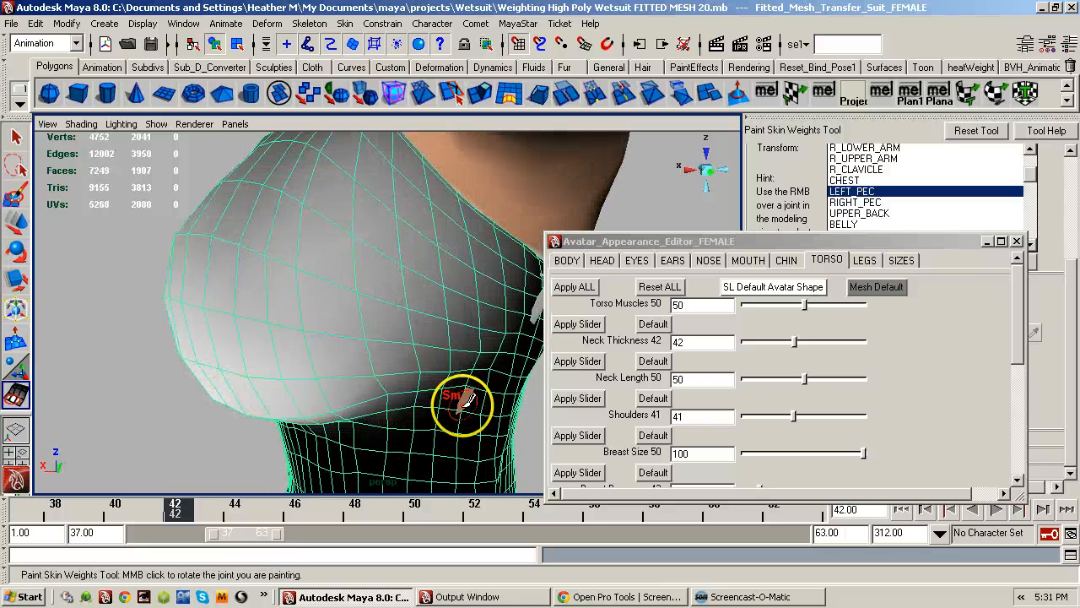
{"action": "mouse_move", "coordinate": [326, 338]}
{"action": "left_mouse_down", "text": "alt"}
{"action": "mouse_move", "coordinate": [414, 357]}
{"action": "mouse_move", "coordinate": [379, 396]}
{"action": "mouse_move", "coordinate": [398, 400]}
{"action": "mouse_move", "coordinate": [340, 420]}
{"action": "mouse_move", "coordinate": [373, 418]}
{"action": "mouse_move", "coordinate": [371, 428]}
{"action": "mouse_move", "coordinate": [465, 379]}
{"action": "left_mouse_up", "text": "alt"}
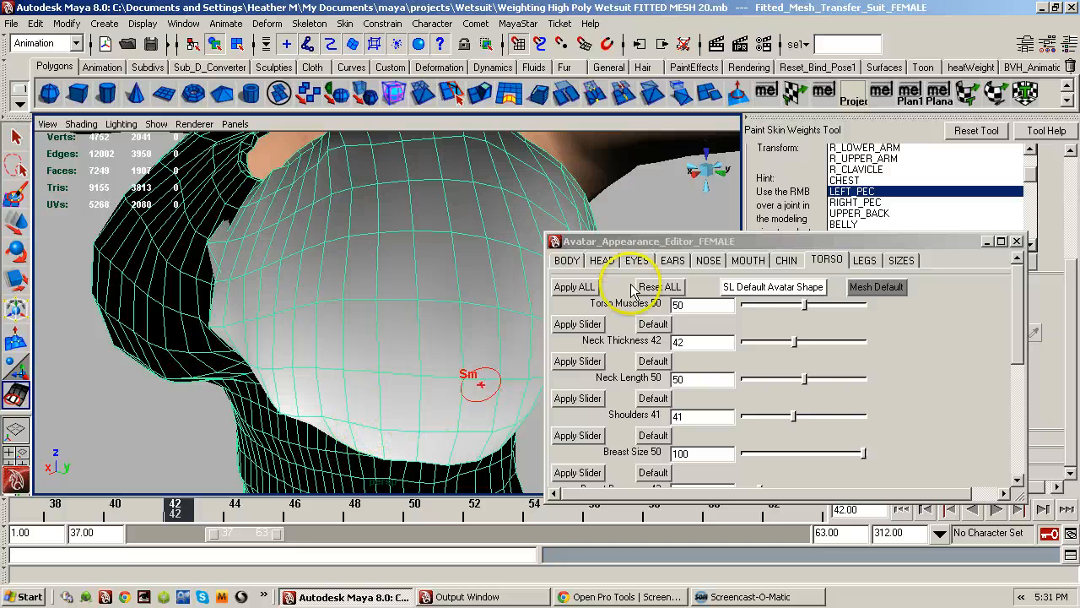
{"action": "left_click", "coordinate": [685, 244]}
{"action": "left_click_drag", "start_coordinate": [686, 245], "coordinate": [774, 223]}
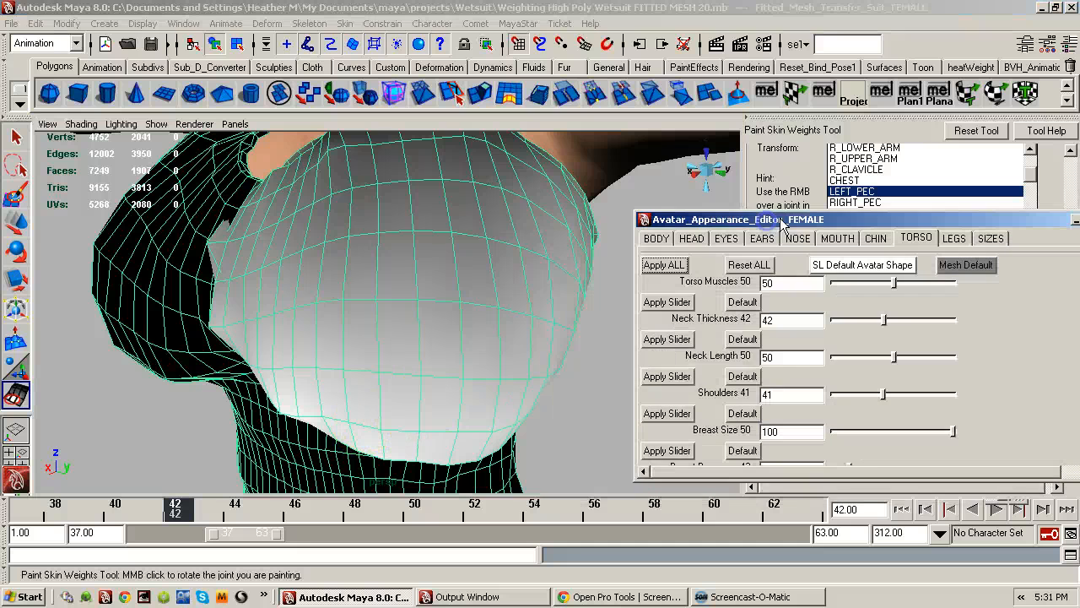
{"action": "mouse_move", "coordinate": [458, 304]}
{"action": "left_mouse_down", "text": "alt"}
{"action": "mouse_move", "coordinate": [477, 277]}
{"action": "mouse_move", "coordinate": [576, 270]}
{"action": "mouse_move", "coordinate": [442, 282]}
{"action": "mouse_move", "coordinate": [404, 304]}
{"action": "mouse_move", "coordinate": [435, 279]}
{"action": "left_mouse_up", "text": "alt"}
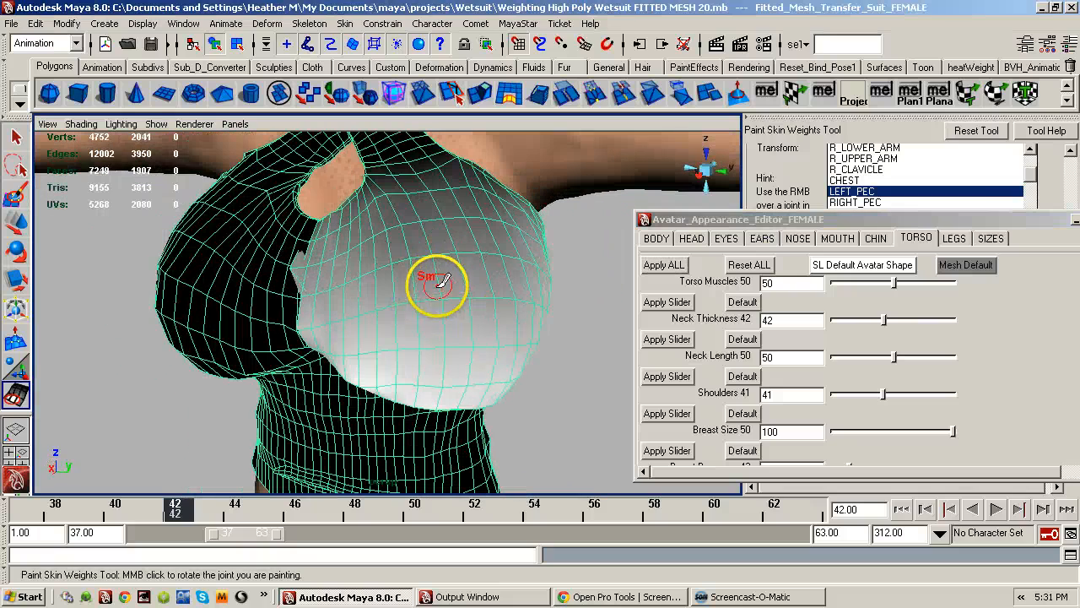
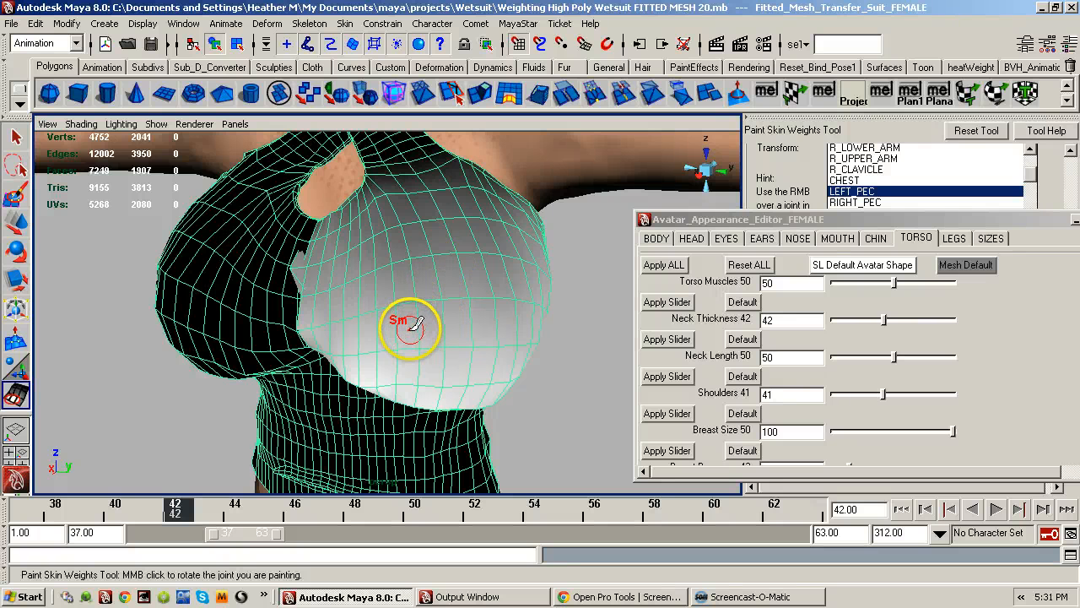
- Examine the jagged LEFT_PEC weight boundary along the centre of the cleavage from the front, below and side
{"action": "left_click_drag", "start_coordinate": [410, 271], "coordinate": [369, 264], "text": "alt"}
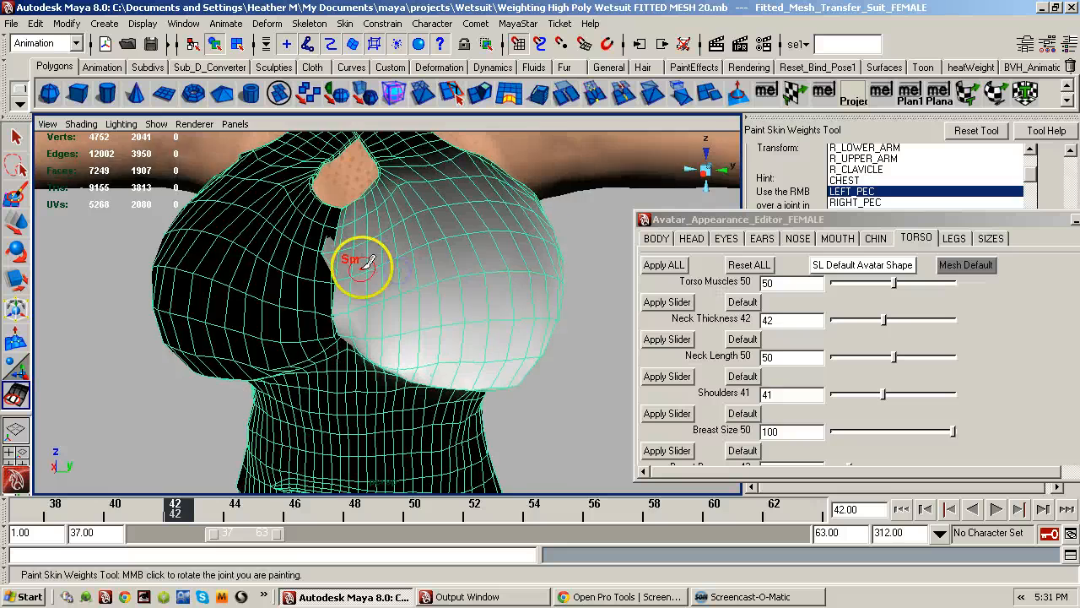
{"action": "right_click_drag", "start_coordinate": [362, 266], "coordinate": [410, 263], "text": "alt"}
{"action": "middle_click_drag", "start_coordinate": [401, 265], "coordinate": [433, 283], "text": "alt"}
{"action": "right_click_drag", "start_coordinate": [433, 283], "coordinate": [436, 287], "text": "alt"}
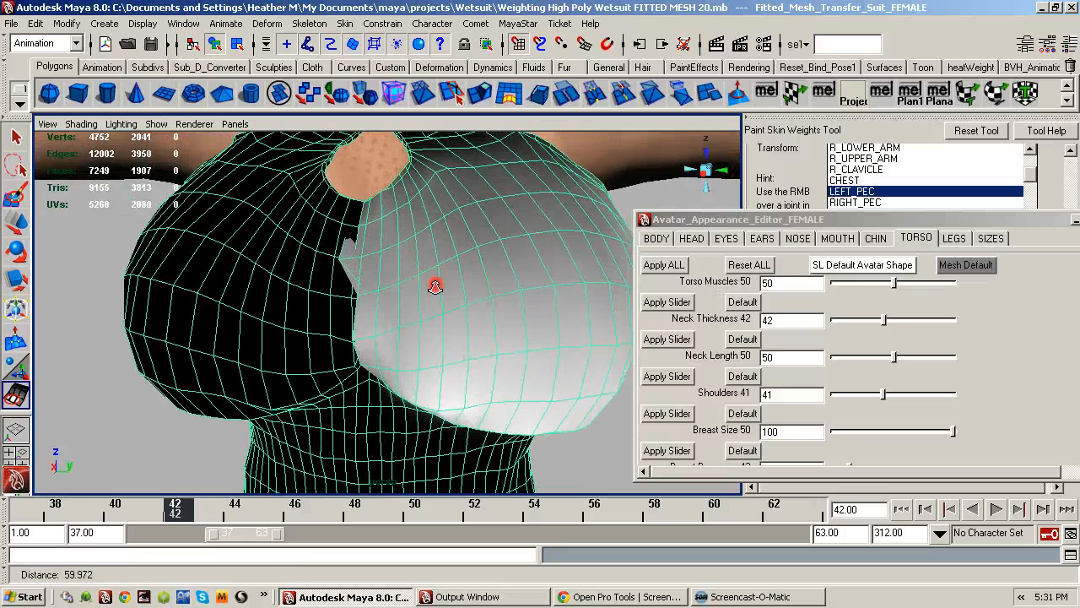
{"action": "left_click_drag", "start_coordinate": [434, 287], "coordinate": [342, 281], "text": "alt"}
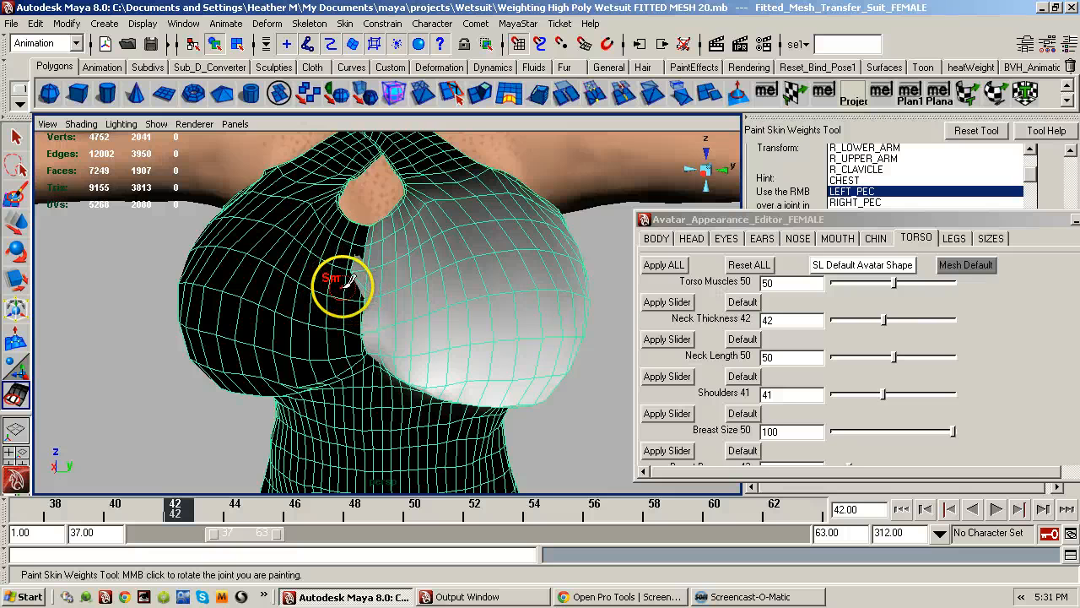
{"action": "right_click_drag", "start_coordinate": [348, 275], "coordinate": [410, 268], "text": "alt"}
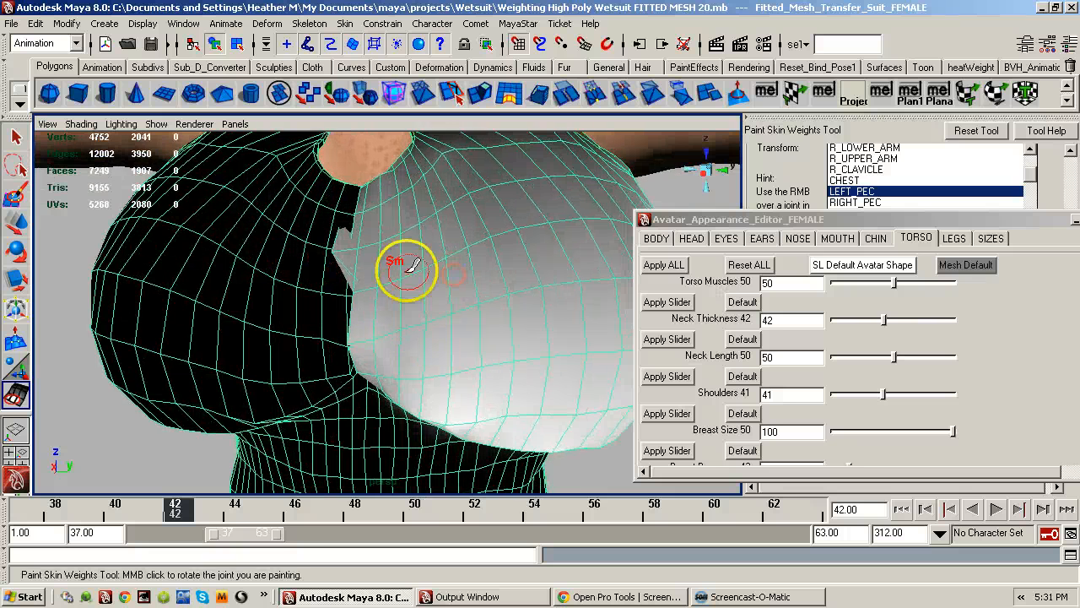
{"action": "left_click_drag", "start_coordinate": [414, 258], "coordinate": [398, 194], "text": "alt"}
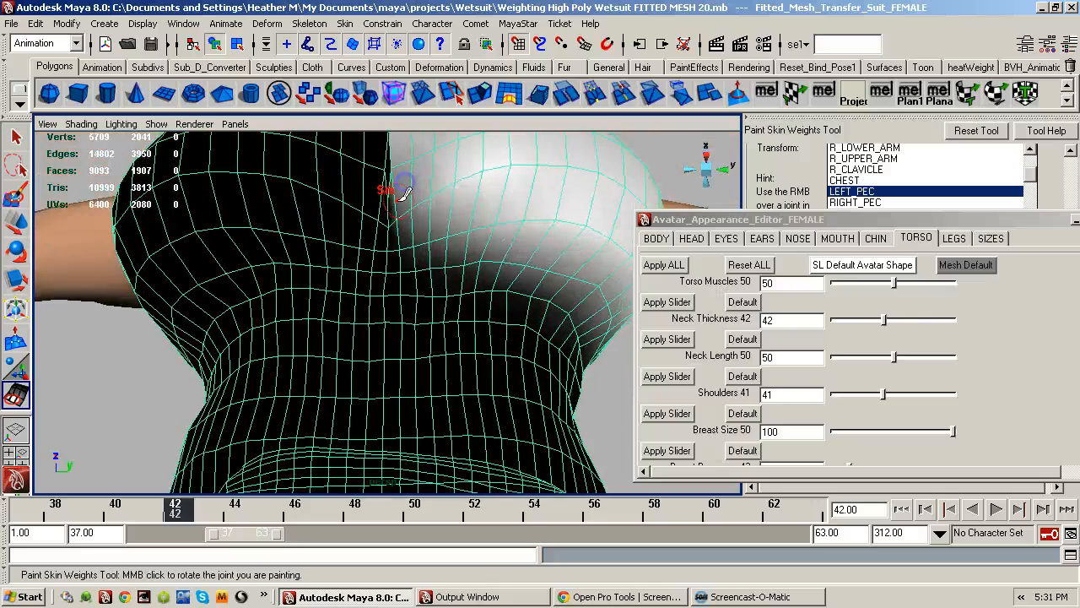
{"action": "middle_click_drag", "start_coordinate": [397, 194], "coordinate": [385, 369], "text": "alt"}
{"action": "right_click_drag", "start_coordinate": [386, 369], "coordinate": [434, 313], "text": "alt"}
{"action": "left_click_drag", "start_coordinate": [434, 313], "coordinate": [428, 288], "text": "alt"}
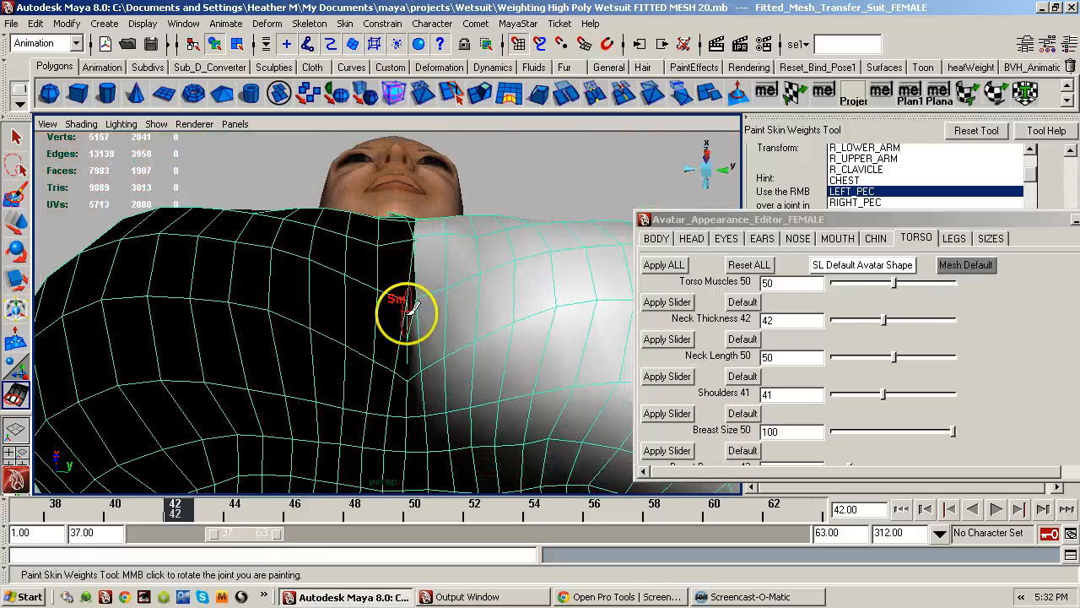
{"action": "left_click_drag", "start_coordinate": [422, 228], "coordinate": [380, 321], "text": "alt"}
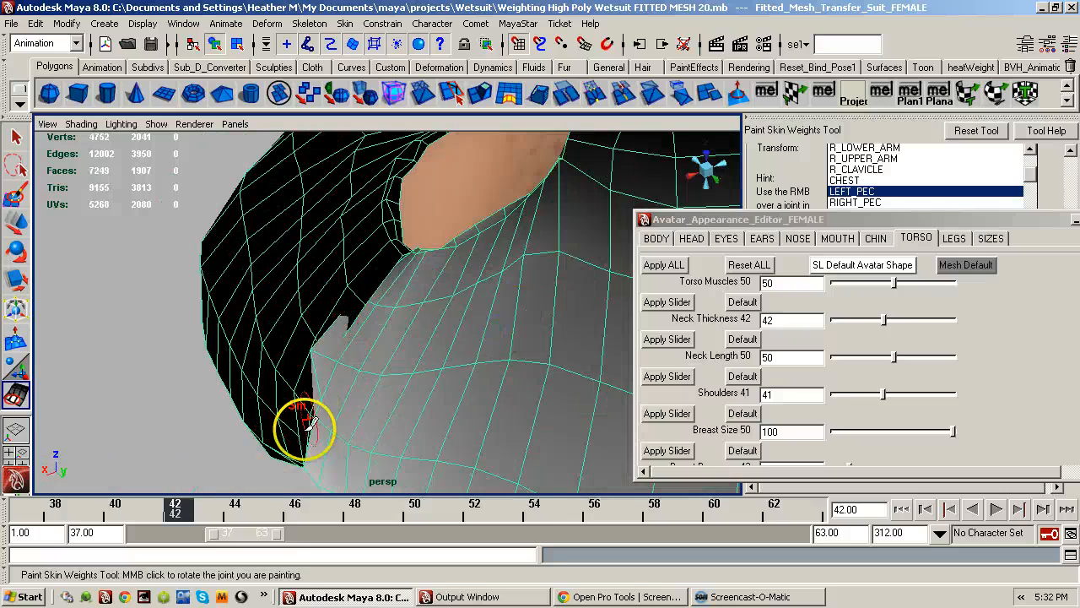
{"action": "left_click_drag", "start_coordinate": [352, 387], "coordinate": [420, 319], "text": "alt"}
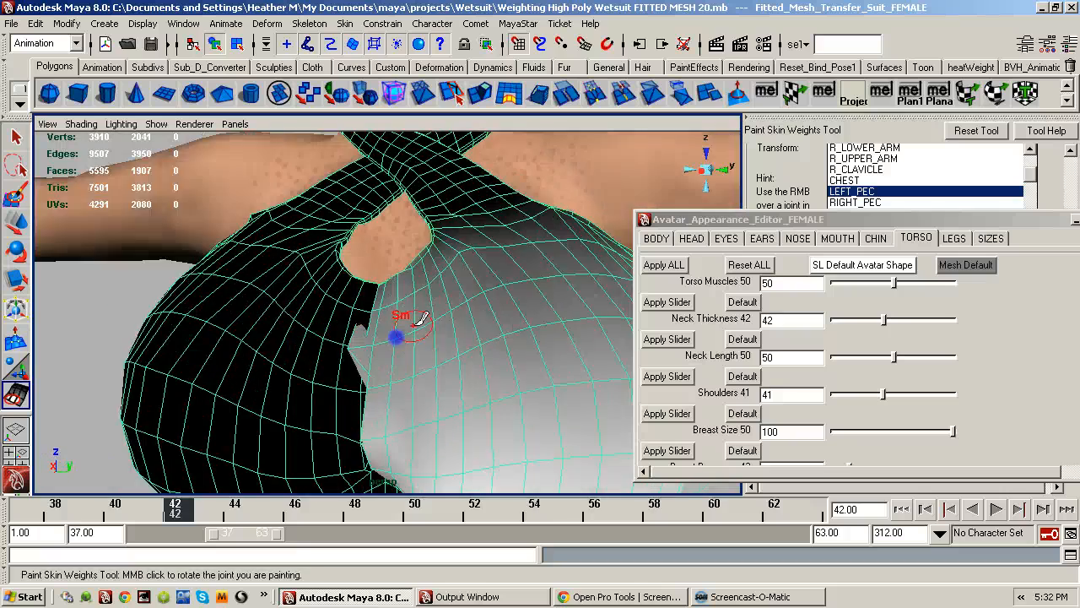
- Leave weight painting and switch the test top to vertex selection, keeping the view smooth shaded
{"action": "key", "text": "q"}
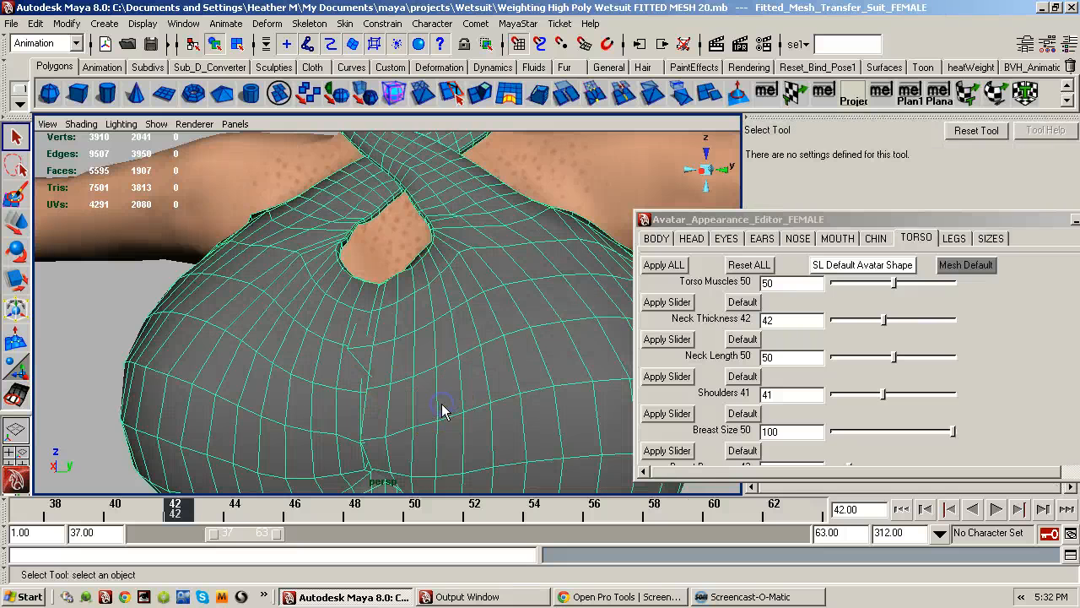
{"action": "right_click", "coordinate": [454, 371]}
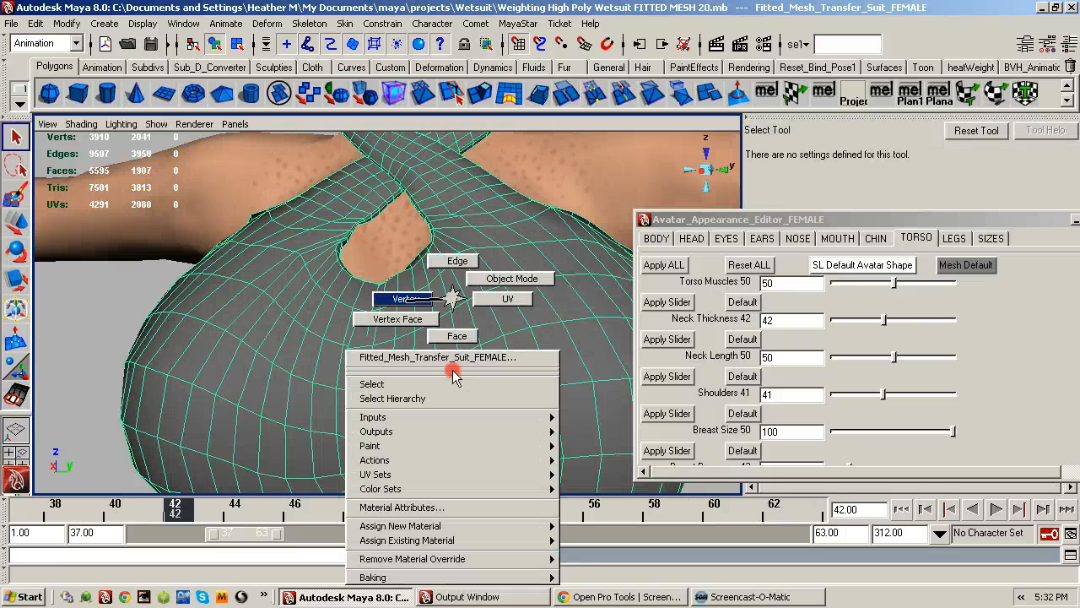
{"action": "left_click", "coordinate": [405, 298]}
{"action": "mouse_move", "coordinate": [397, 330]}
{"action": "left_mouse_down", "text": "alt"}
{"action": "mouse_move", "coordinate": [379, 385]}
{"action": "mouse_move", "coordinate": [414, 369]}
{"action": "mouse_move", "coordinate": [405, 328]}
{"action": "left_mouse_up", "text": "alt"}
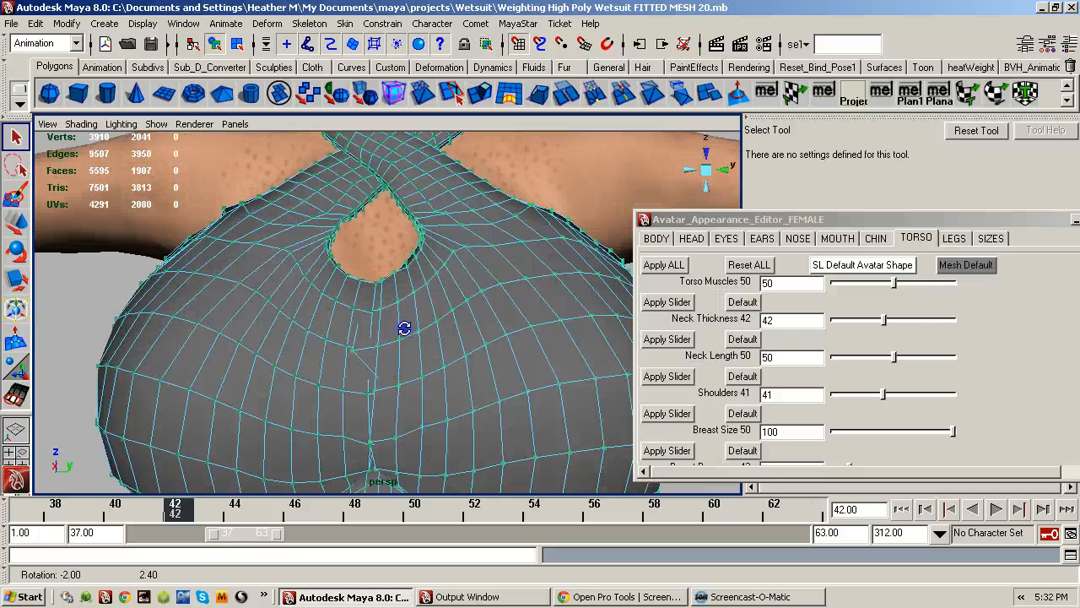
{"action": "left_click", "coordinate": [82, 125]}
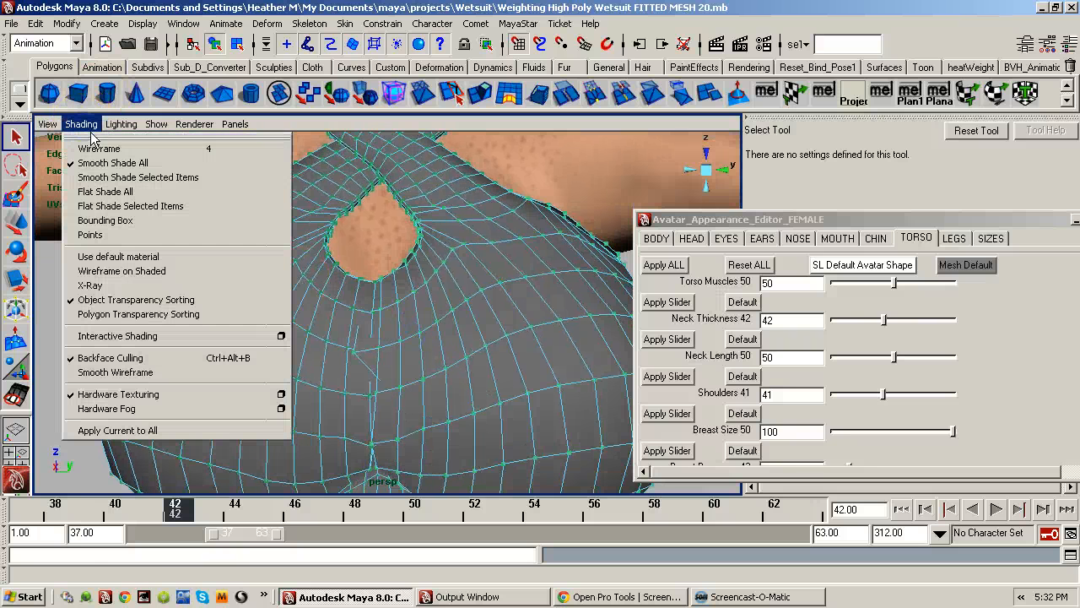
{"action": "left_click", "coordinate": [124, 160]}
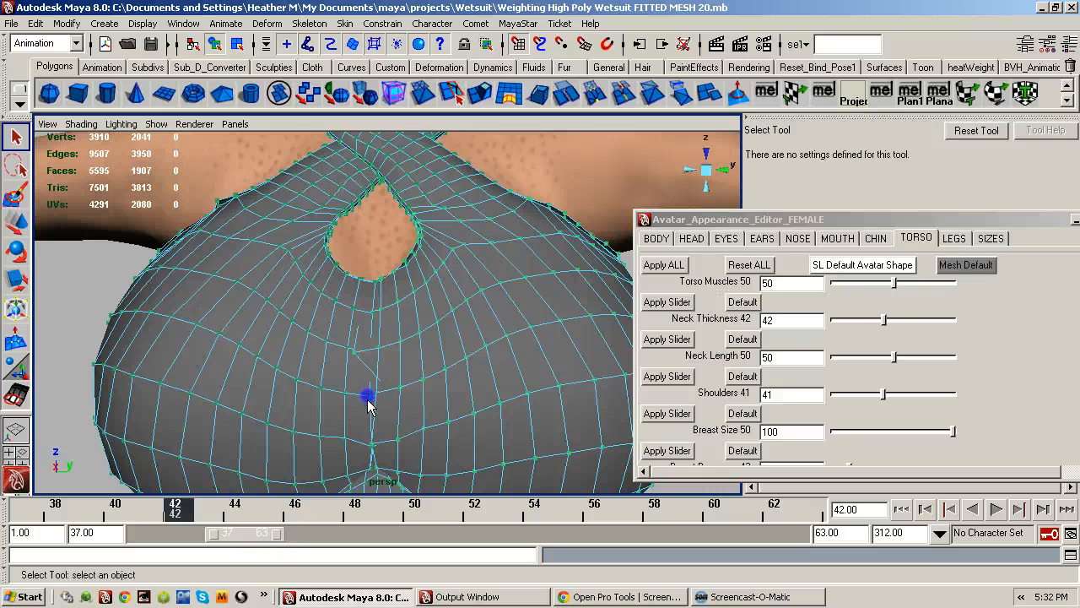
- Try to select the two displaced vertices on the cleavage's centre line from inside the top
{"action": "left_click_drag", "start_coordinate": [367, 391], "coordinate": [134, 378], "text": "alt"}
{"action": "right_click_drag", "start_coordinate": [142, 371], "coordinate": [453, 348], "text": "alt"}
{"action": "middle_click_drag", "start_coordinate": [453, 348], "coordinate": [407, 246], "text": "alt"}
{"action": "right_click_drag", "start_coordinate": [407, 247], "coordinate": [416, 290], "text": "alt"}
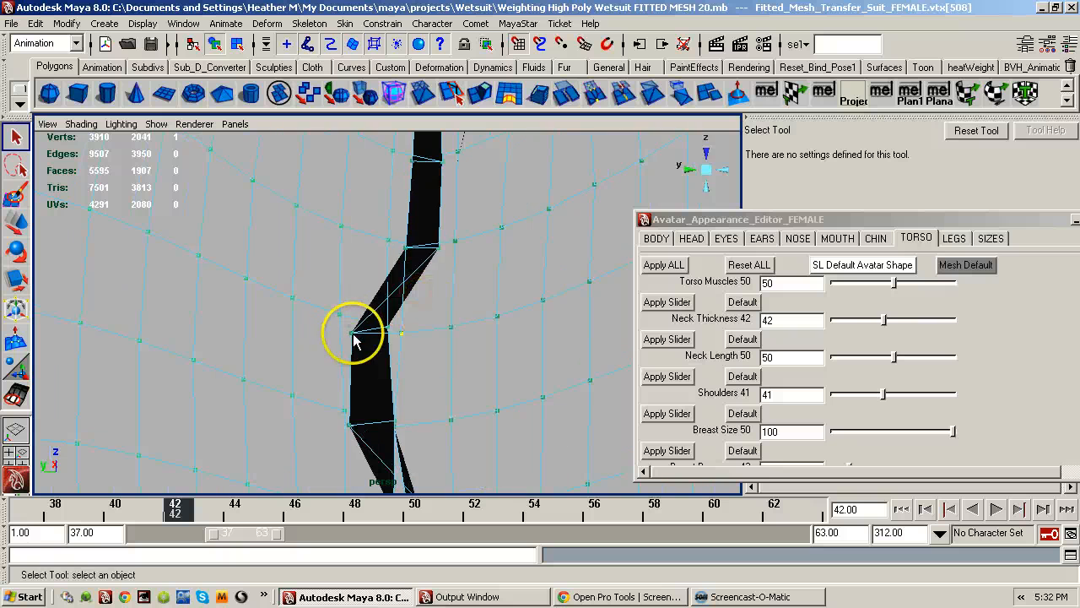
{"action": "right_click_drag", "start_coordinate": [355, 335], "coordinate": [356, 334], "text": "alt"}
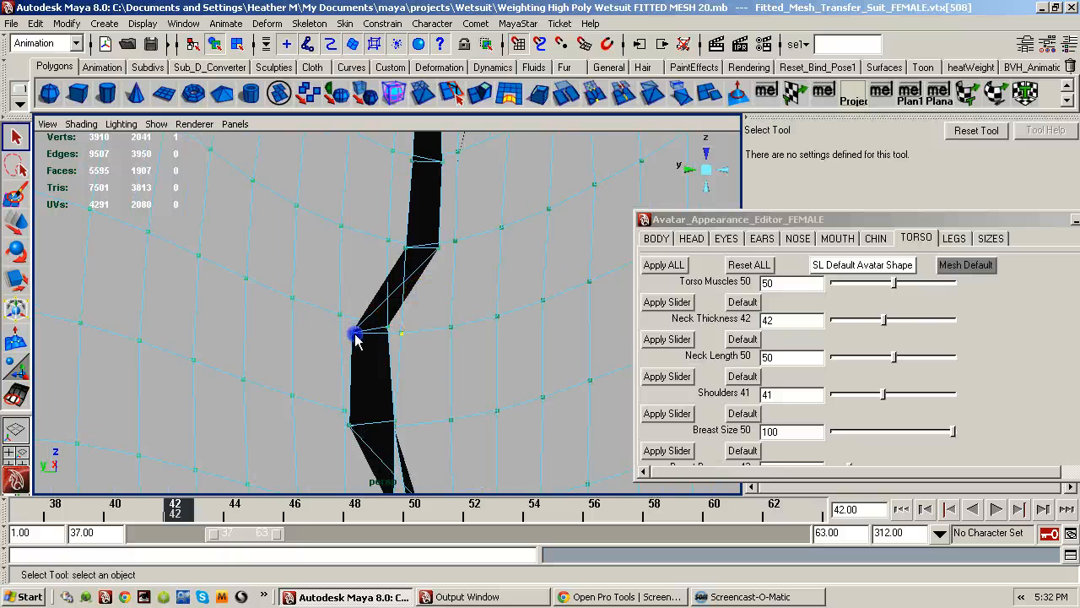
{"action": "left_click", "coordinate": [350, 430]}
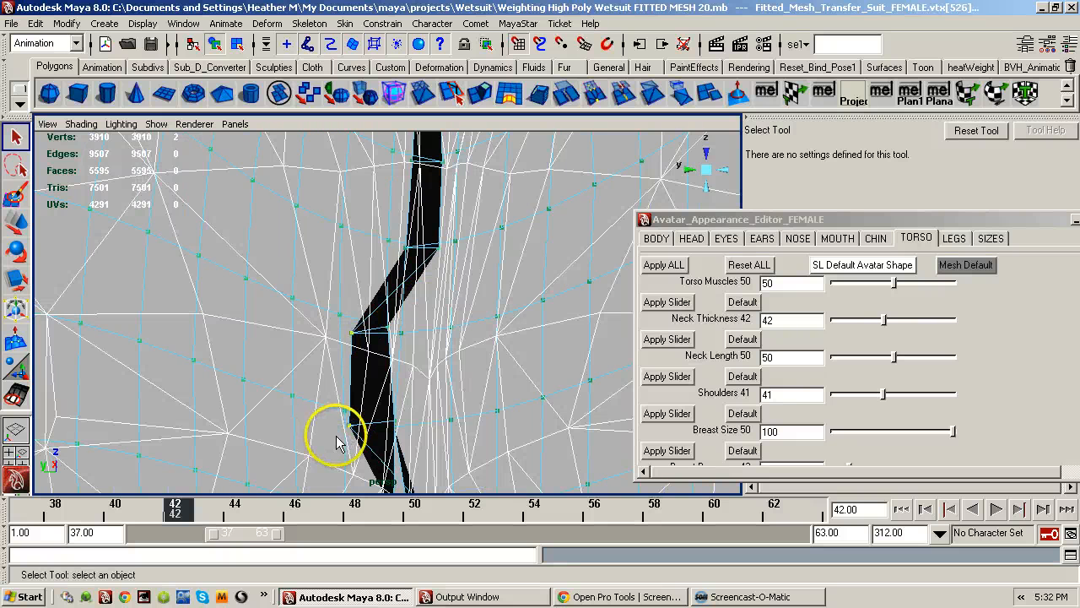
{"action": "key", "text": "ctrl+z"}
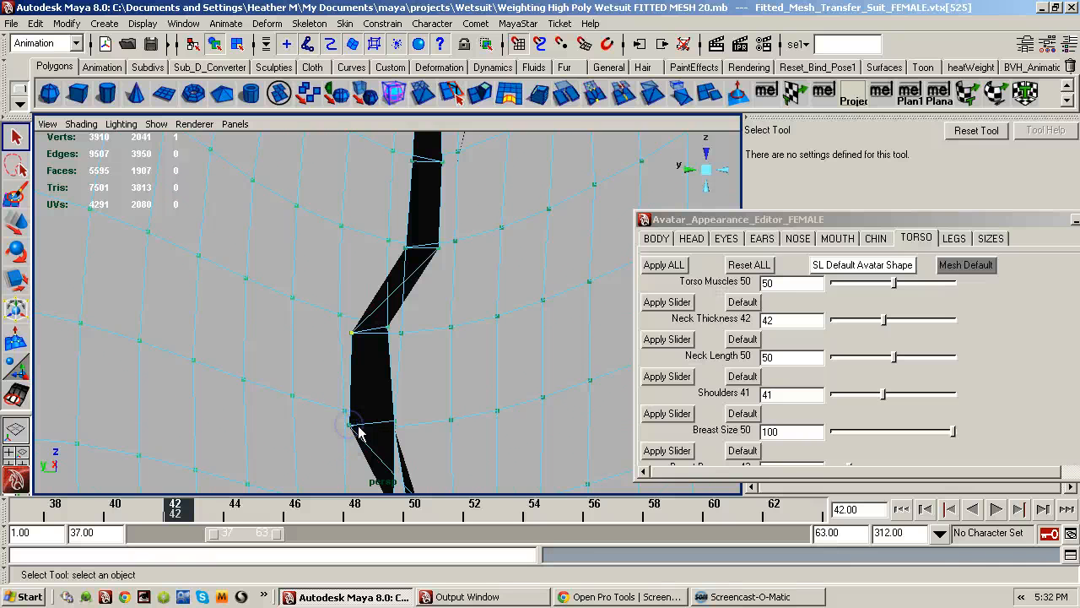
{"action": "left_click", "coordinate": [355, 431]}
{"action": "key", "text": "ctrl+z"}
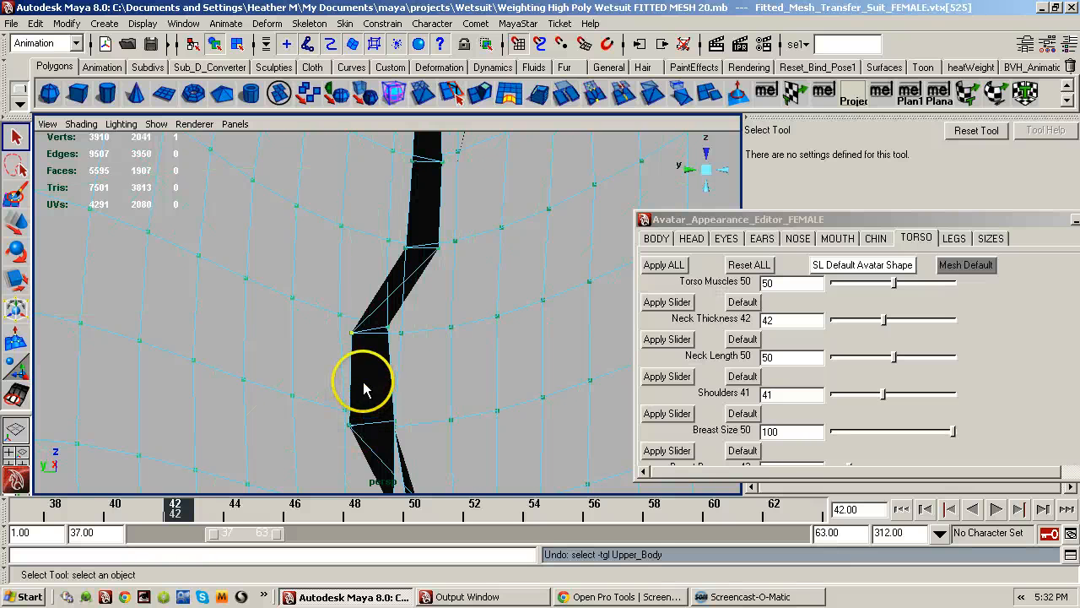
- Try again to add the lower displaced vertex to the selection from other angles, undoing the stray body selection
{"action": "left_click", "coordinate": [344, 432], "text": "shift"}
{"action": "left_click_drag", "start_coordinate": [322, 397], "coordinate": [412, 413], "text": "alt"}
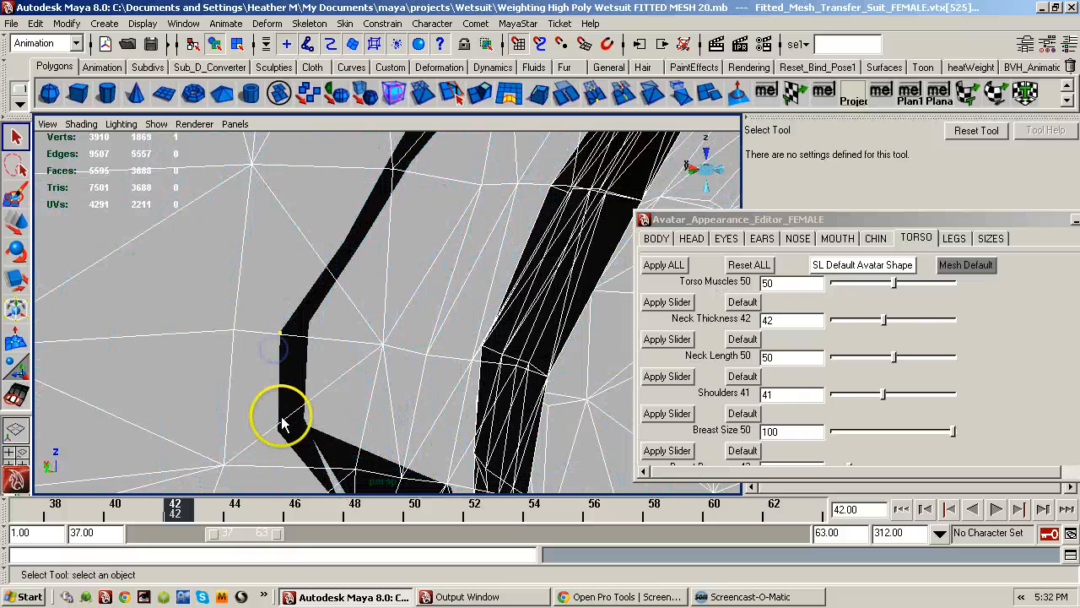
{"action": "key", "text": "ctrl+z"}
{"action": "left_click_drag", "start_coordinate": [297, 395], "coordinate": [374, 395], "text": "alt"}
{"action": "left_click", "coordinate": [285, 389]}
{"action": "right_click_drag", "start_coordinate": [313, 393], "coordinate": [118, 369], "text": "alt"}
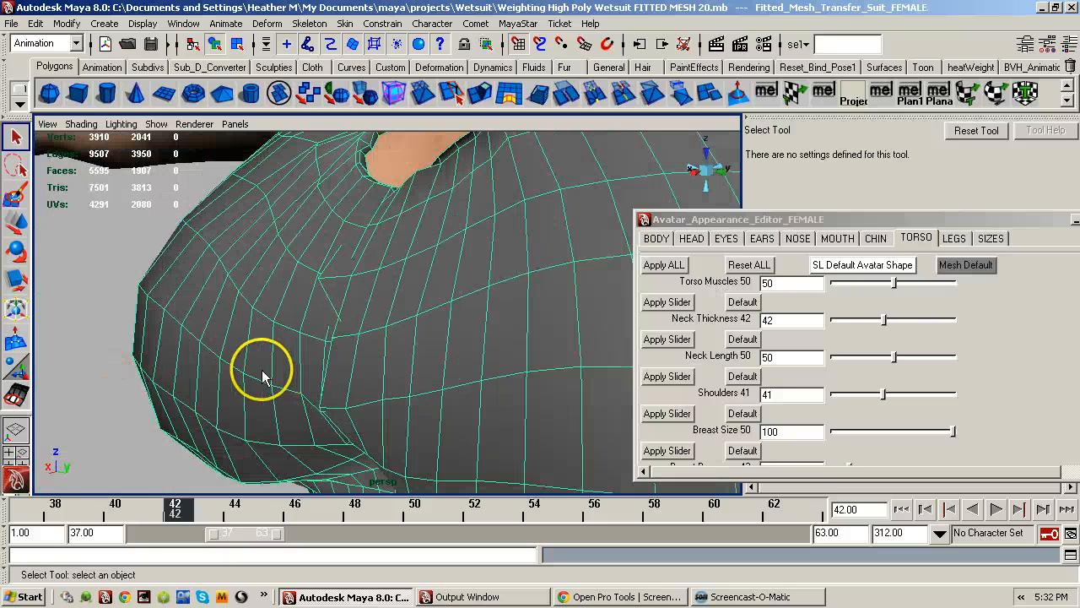
- Return to component mode and select vertices 525 and 526 on the cleavage's centre line from inside the top
{"action": "key", "text": "F8"}
{"action": "left_click_drag", "start_coordinate": [326, 345], "coordinate": [79, 321], "text": "alt"}
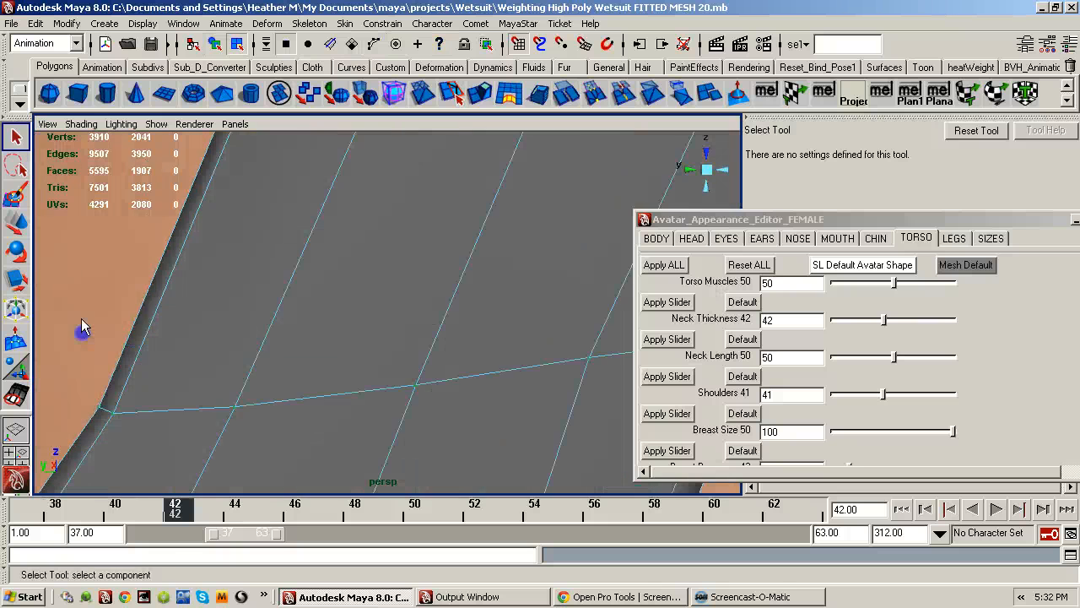
{"action": "right_click_drag", "start_coordinate": [80, 321], "coordinate": [439, 321], "text": "alt"}
{"action": "left_click_drag", "start_coordinate": [348, 326], "coordinate": [328, 353]}
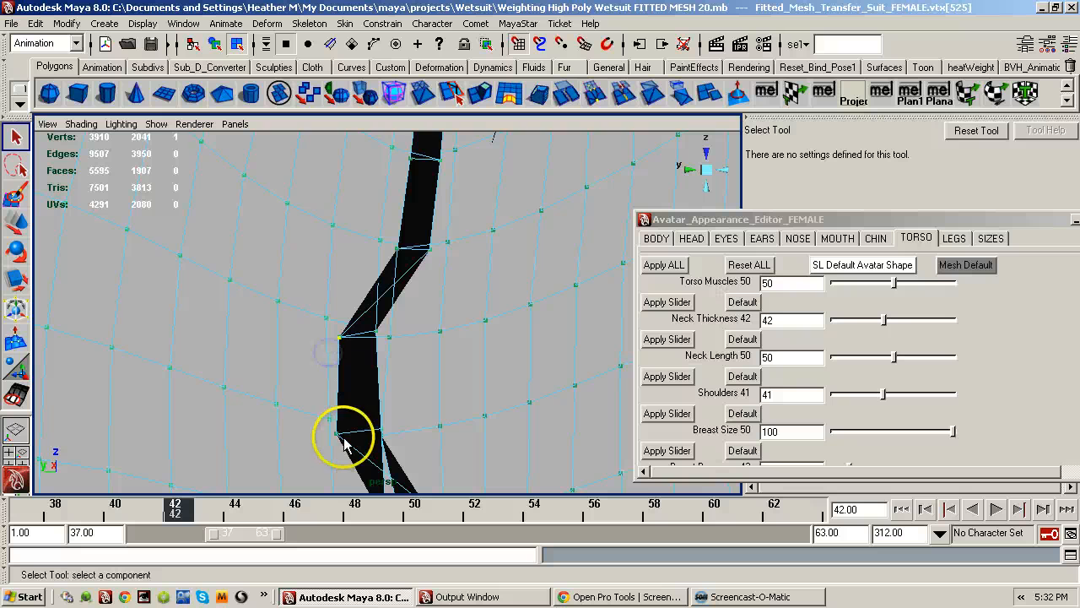
{"action": "left_click_drag", "start_coordinate": [377, 414], "coordinate": [303, 344], "text": "alt"}
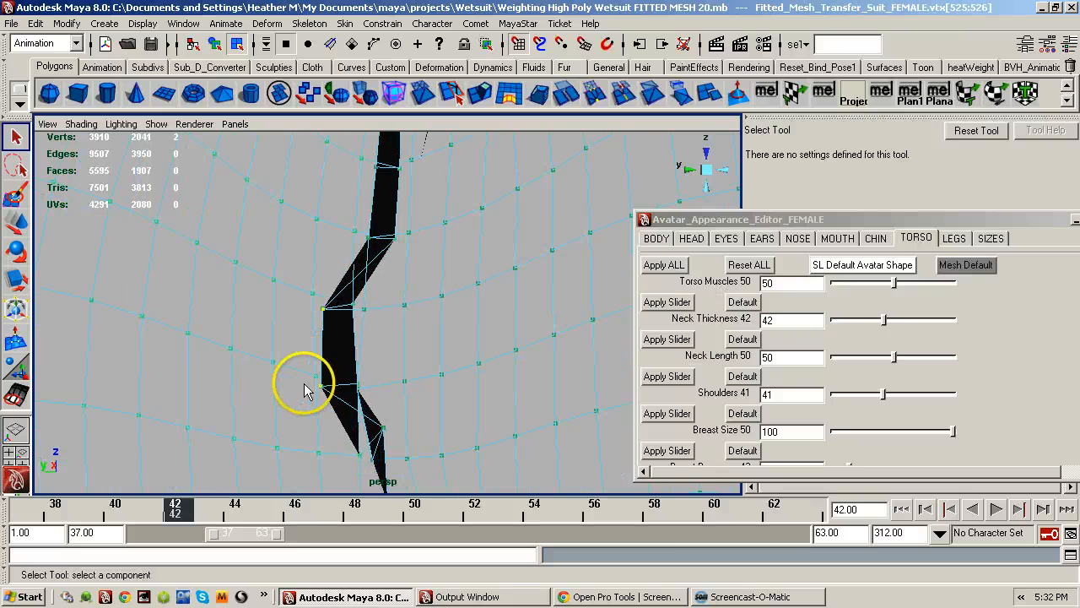
{"action": "left_click_drag", "start_coordinate": [284, 302], "coordinate": [257, 287], "text": "alt"}
- Apply the SL Default Avatar Shape and check where the two selected vertices lie on the chest
{"action": "left_click", "coordinate": [861, 267]}
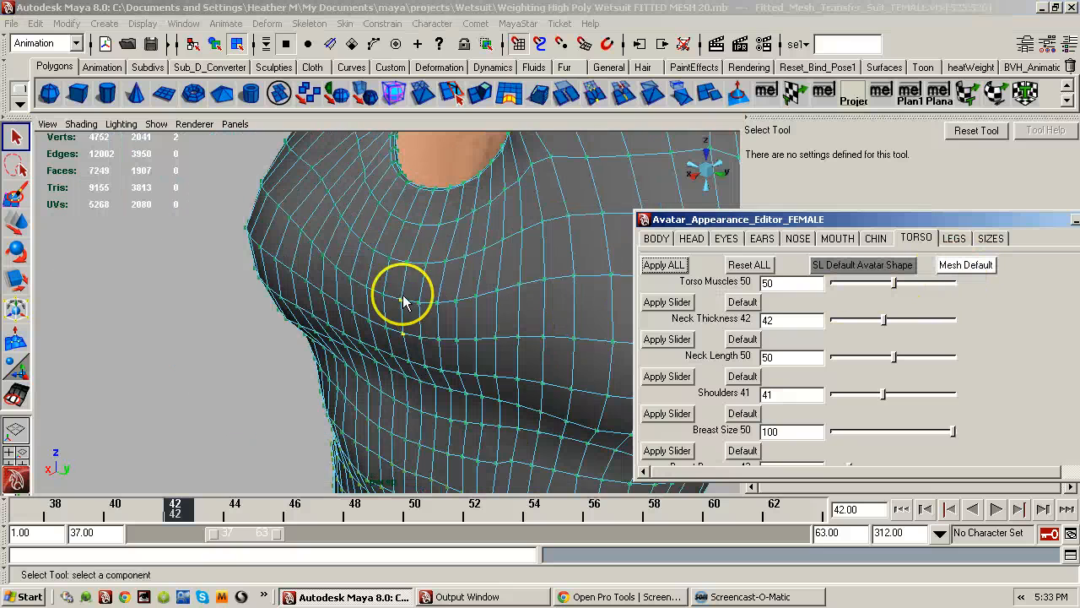
{"action": "left_click_drag", "start_coordinate": [403, 295], "coordinate": [461, 306], "text": "alt"}
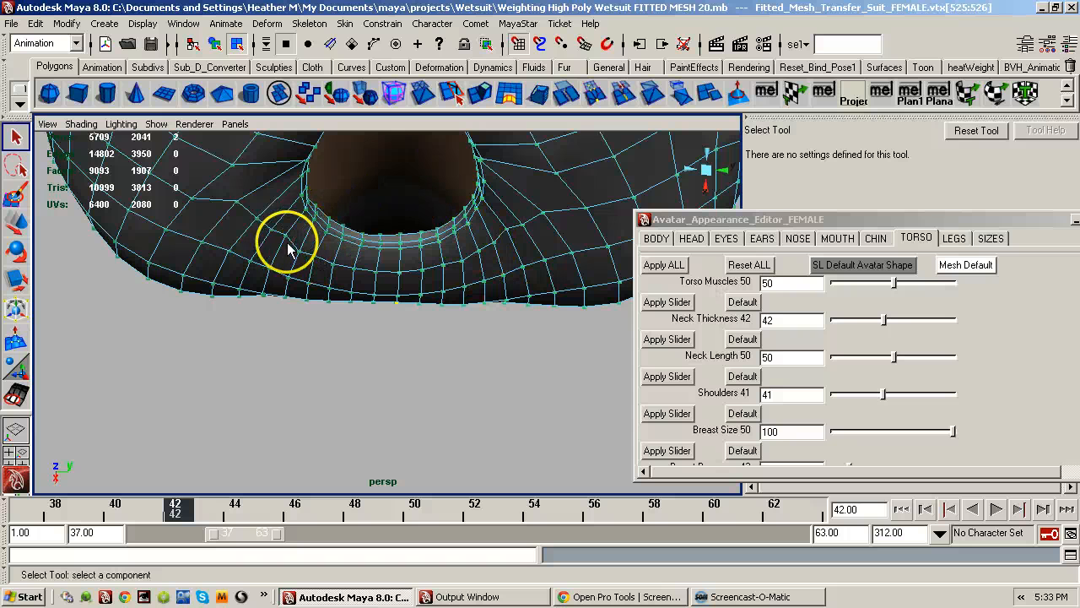
{"action": "left_click_drag", "start_coordinate": [404, 263], "coordinate": [386, 151], "text": "alt"}
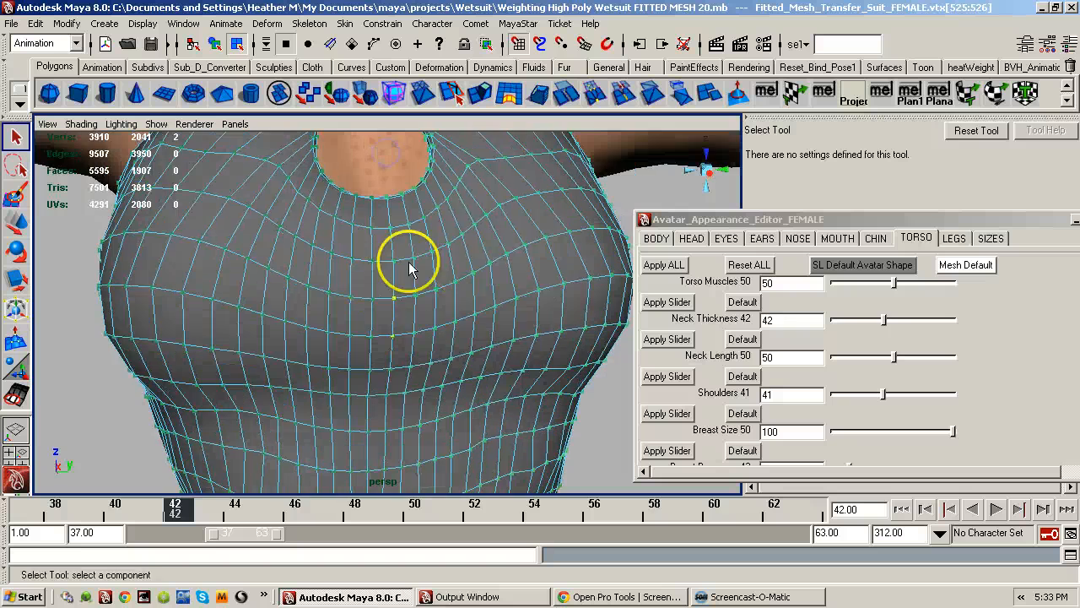
{"action": "left_click_drag", "start_coordinate": [386, 242], "coordinate": [304, 163], "text": "alt"}
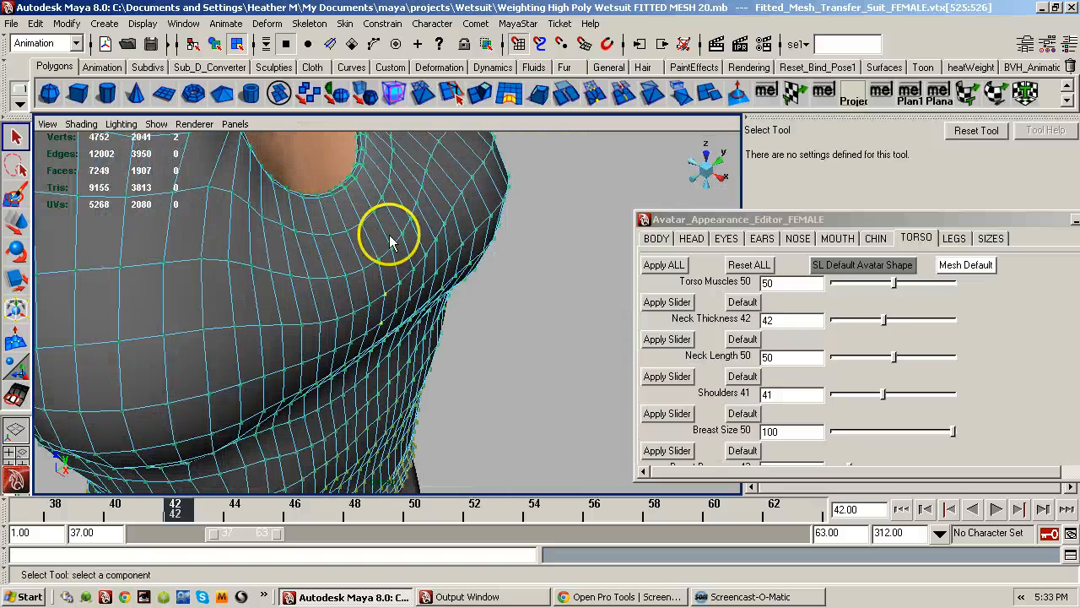
{"action": "left_click_drag", "start_coordinate": [390, 242], "coordinate": [233, 267], "text": "alt"}
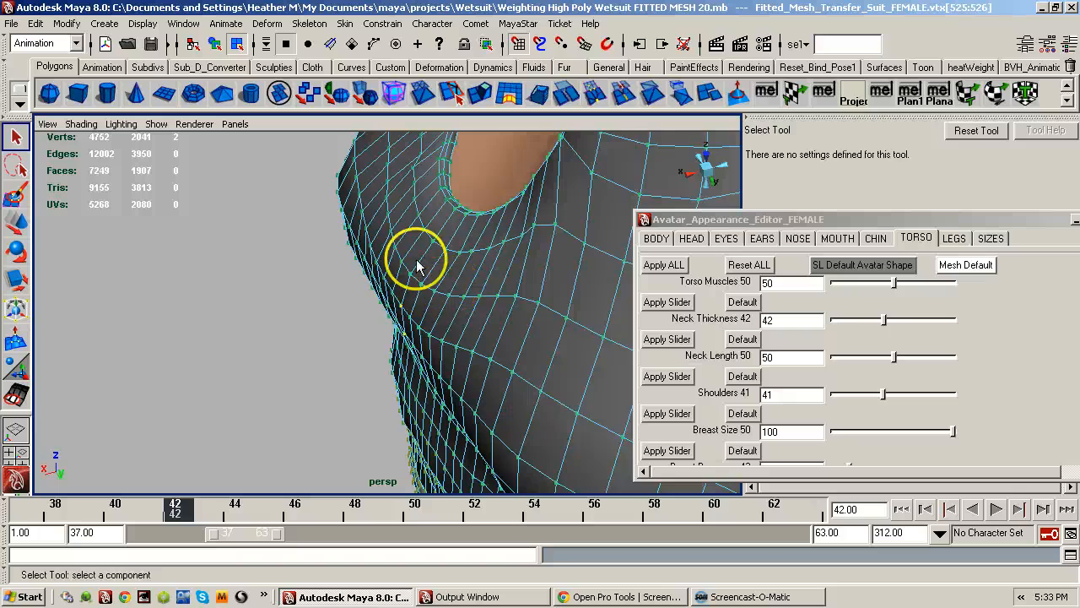
- Expand the selection from the two cleavage vertices to a broad patch across the front of the chest, excluding the outermost ring
{"action": "left_click_drag", "start_coordinate": [417, 267], "coordinate": [191, 271], "text": "alt"}
{"action": "right_click_drag", "start_coordinate": [330, 273], "coordinate": [607, 260], "text": "alt"}
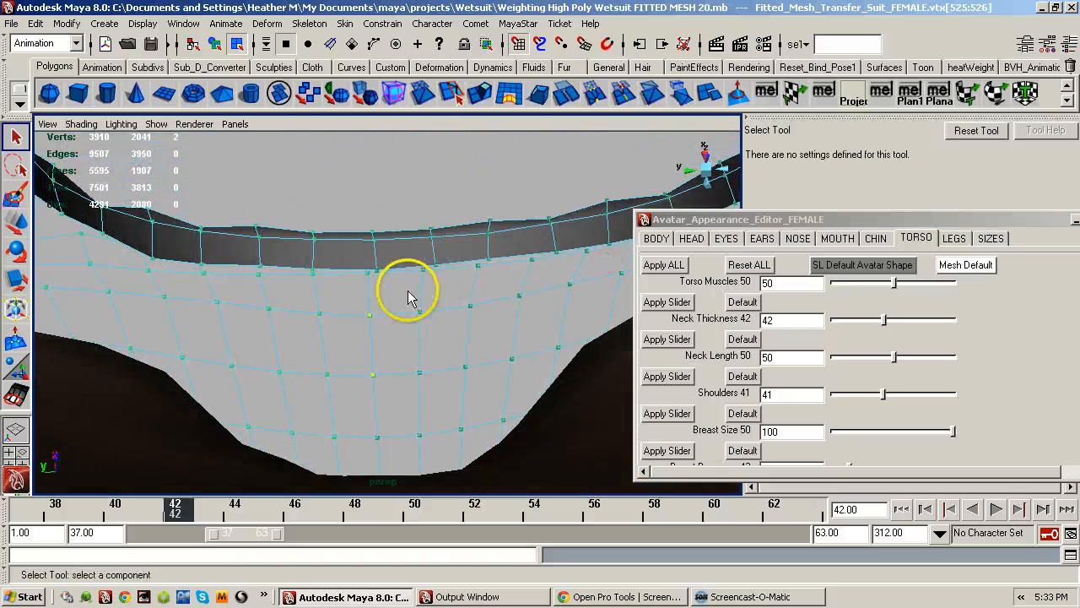
{"action": "left_click_drag", "start_coordinate": [408, 297], "coordinate": [390, 261], "text": "alt"}
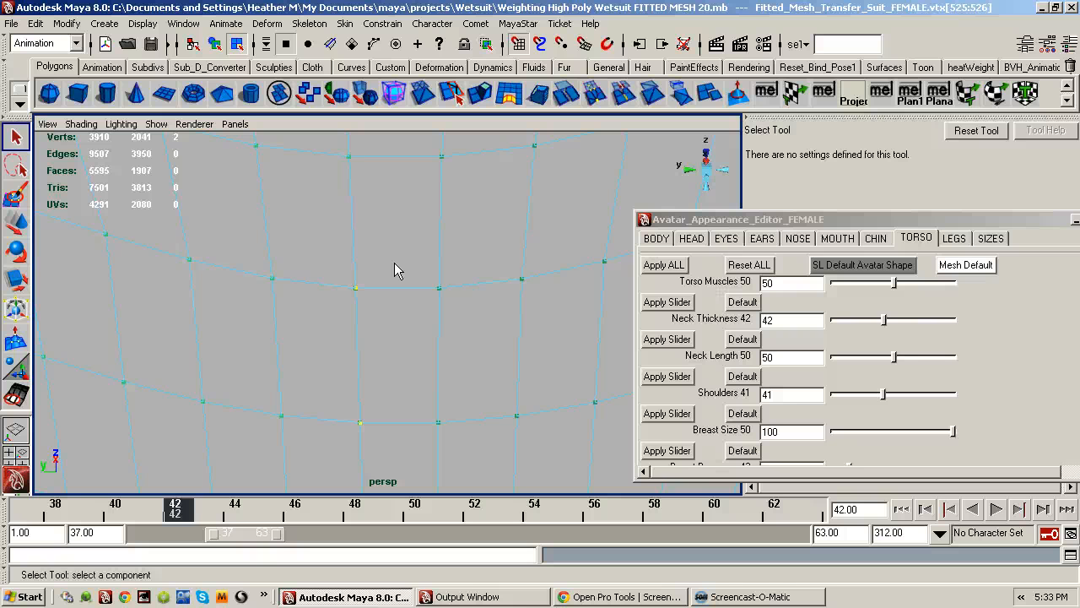
{"action": "mouse_move", "coordinate": [428, 408]}
{"action": "left_mouse_down", "text": "alt"}
{"action": "mouse_move", "coordinate": [364, 386]}
{"action": "mouse_move", "coordinate": [568, 346]}
{"action": "mouse_move", "coordinate": [473, 345]}
{"action": "mouse_move", "coordinate": [521, 330]}
{"action": "mouse_move", "coordinate": [470, 369]}
{"action": "mouse_move", "coordinate": [389, 353]}
{"action": "mouse_move", "coordinate": [428, 393]}
{"action": "left_mouse_up", "text": "alt"}
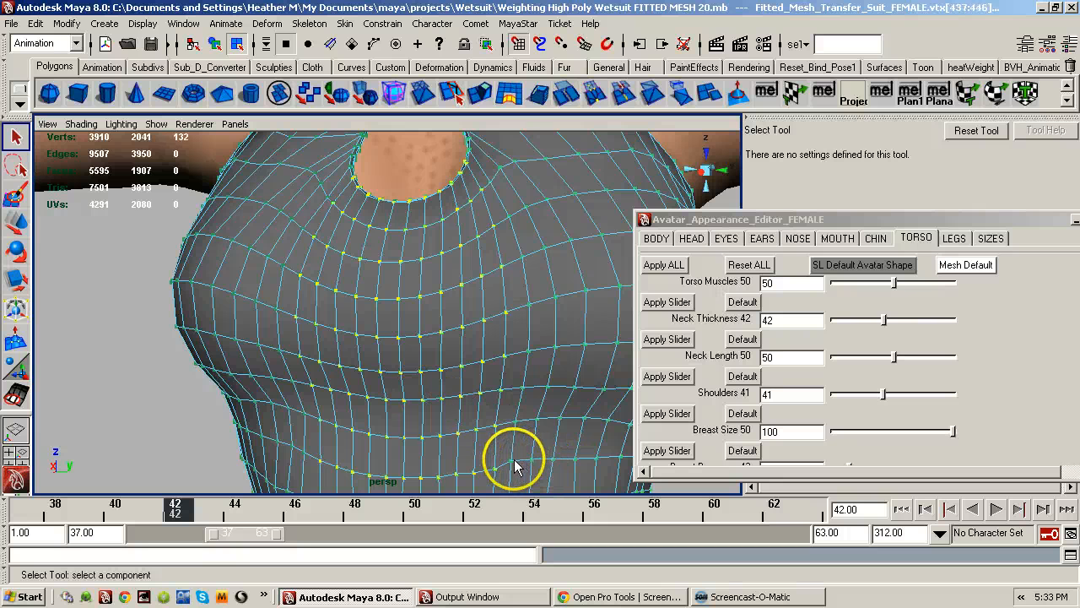
{"action": "middle_click_drag", "start_coordinate": [481, 339], "coordinate": [534, 196], "text": "alt"}
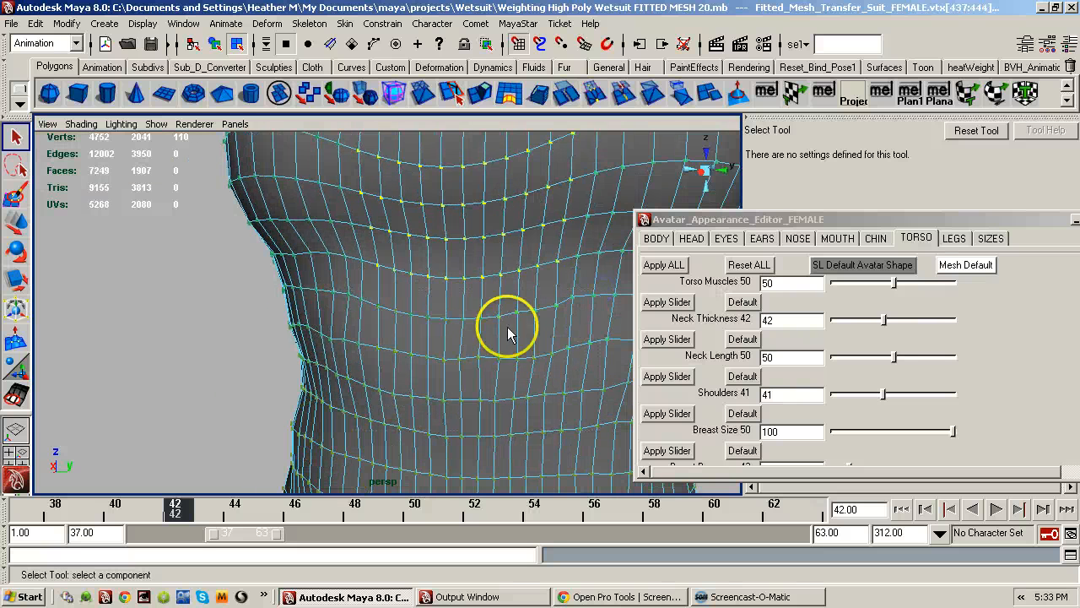
{"action": "left_click_drag", "start_coordinate": [507, 333], "coordinate": [523, 332], "text": "alt"}
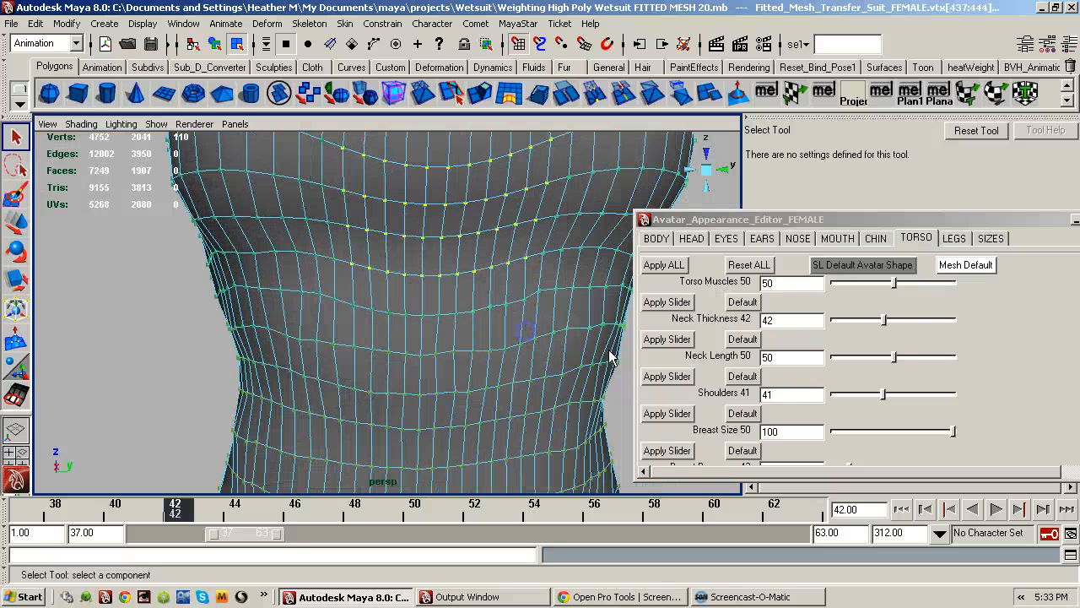
- Apply the Breast Size value of 100 and clear the avatar appearance editor away from the tool settings
{"action": "left_click", "coordinate": [681, 453]}
{"action": "scroll", "coordinate": [433, 360], "scroll_direction": "up", "scroll_amount": 4}
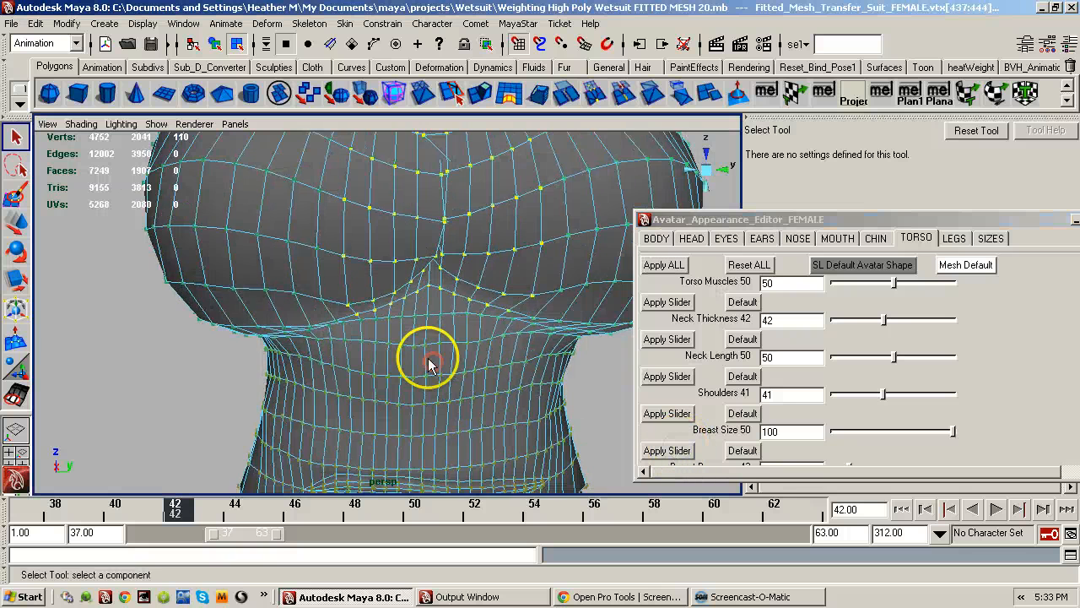
{"action": "left_click_drag", "start_coordinate": [436, 358], "coordinate": [394, 442], "text": "alt"}
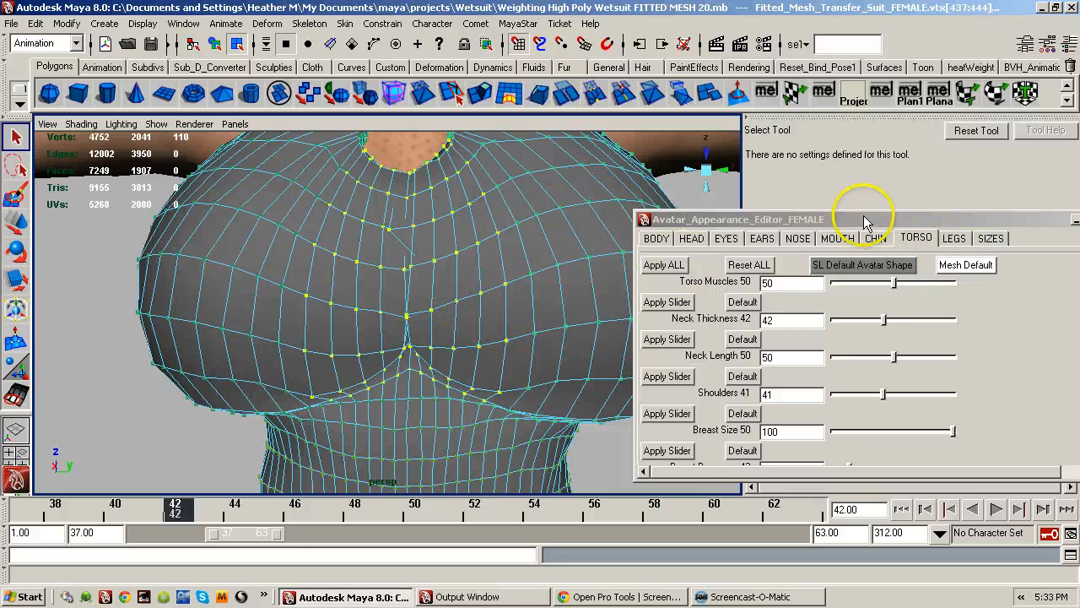
{"action": "left_click_drag", "start_coordinate": [971, 225], "coordinate": [1079, 237]}
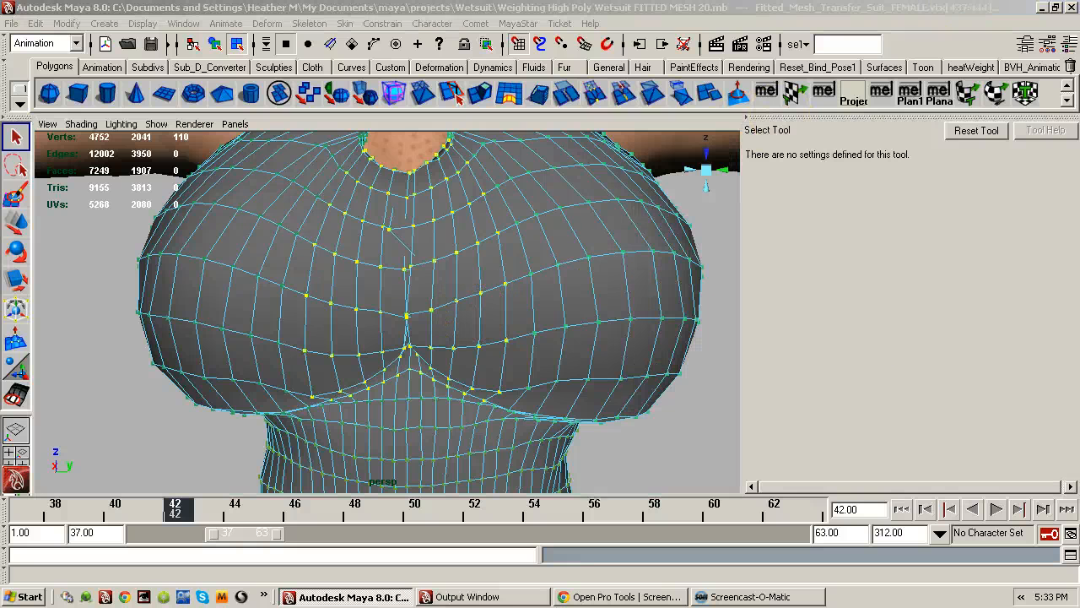
- Start the Paint Skin Weights Tool and flood the selected chest vertices with Smooth for the LEFT_PEC influence
{"action": "left_click", "coordinate": [517, 24]}
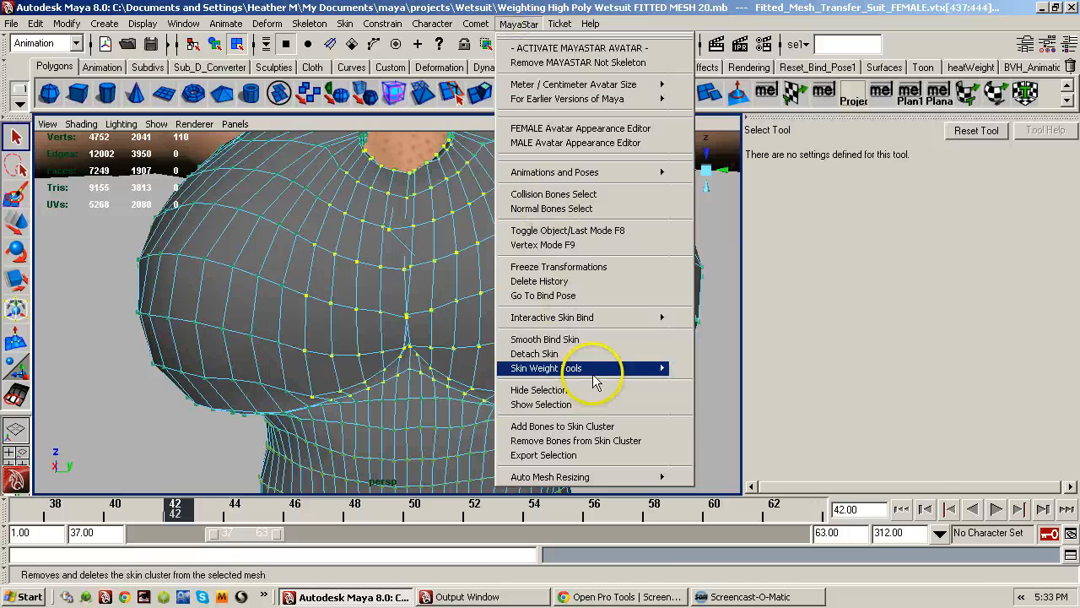
{"action": "mouse_move", "coordinate": [655, 368]}
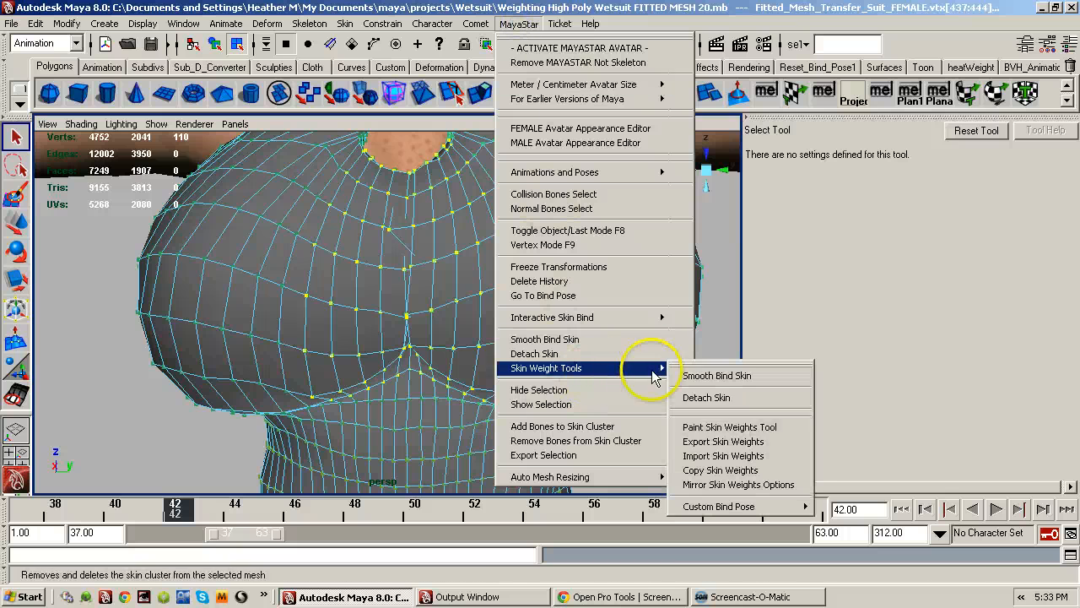
{"action": "left_click", "coordinate": [722, 427]}
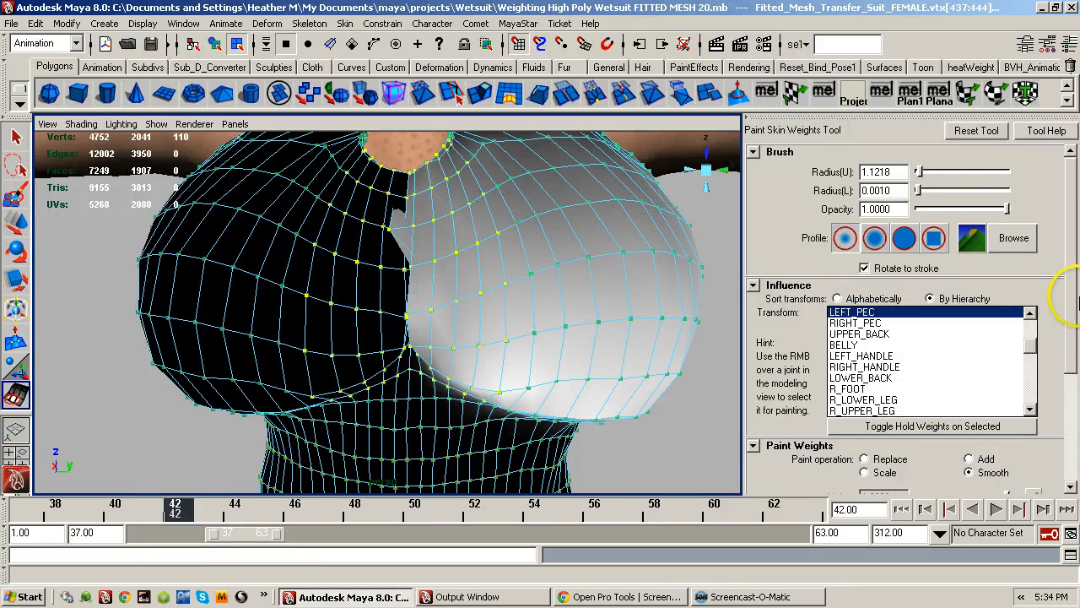
{"action": "scroll", "coordinate": [1059, 367], "scroll_direction": "down", "scroll_amount": 2}
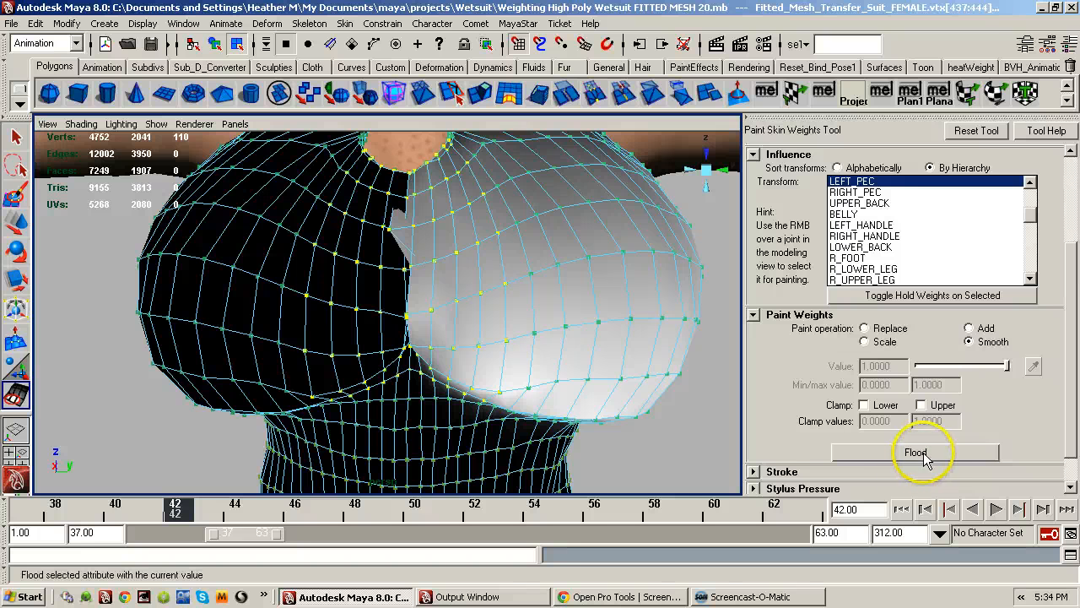
{"action": "left_click", "coordinate": [913, 454]}
{"action": "left_click", "coordinate": [916, 453]}
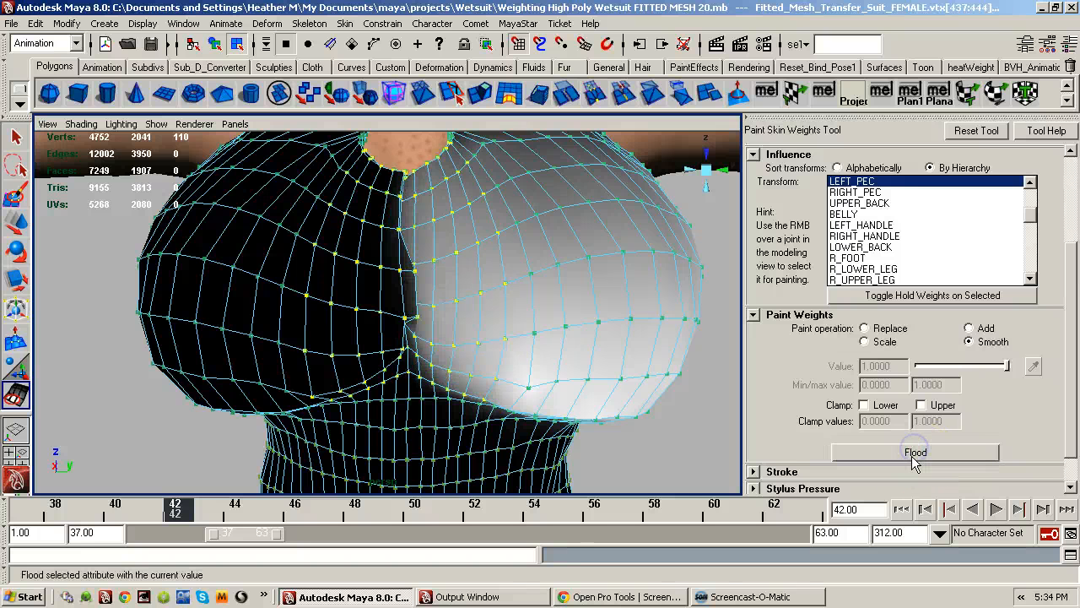
- Flood the same chest vertices with Smooth for the RIGHT_PEC influence
{"action": "left_click", "coordinate": [859, 182]}
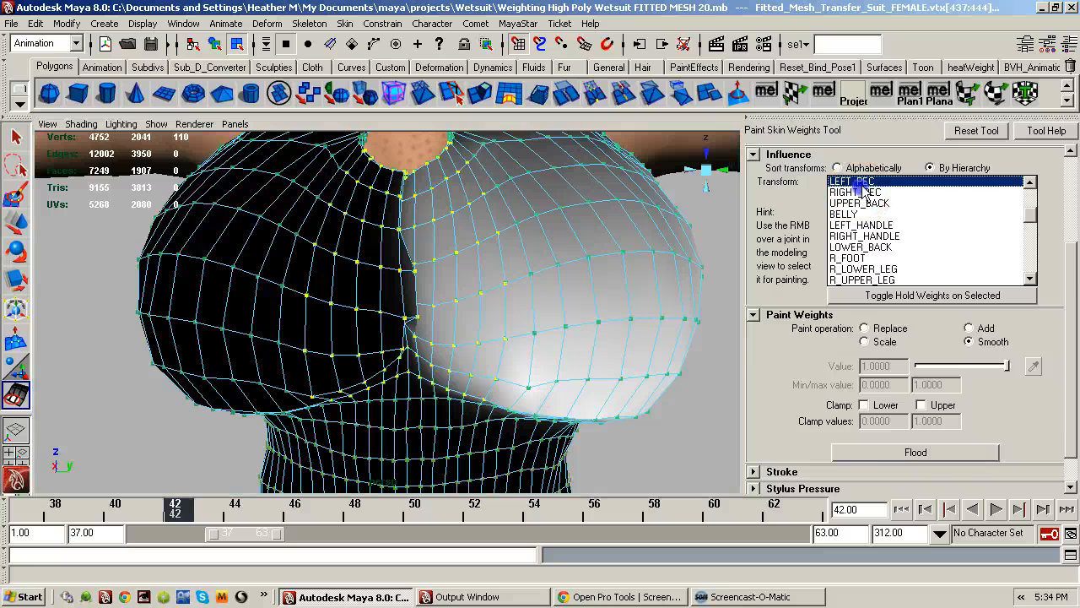
{"action": "left_click", "coordinate": [857, 192]}
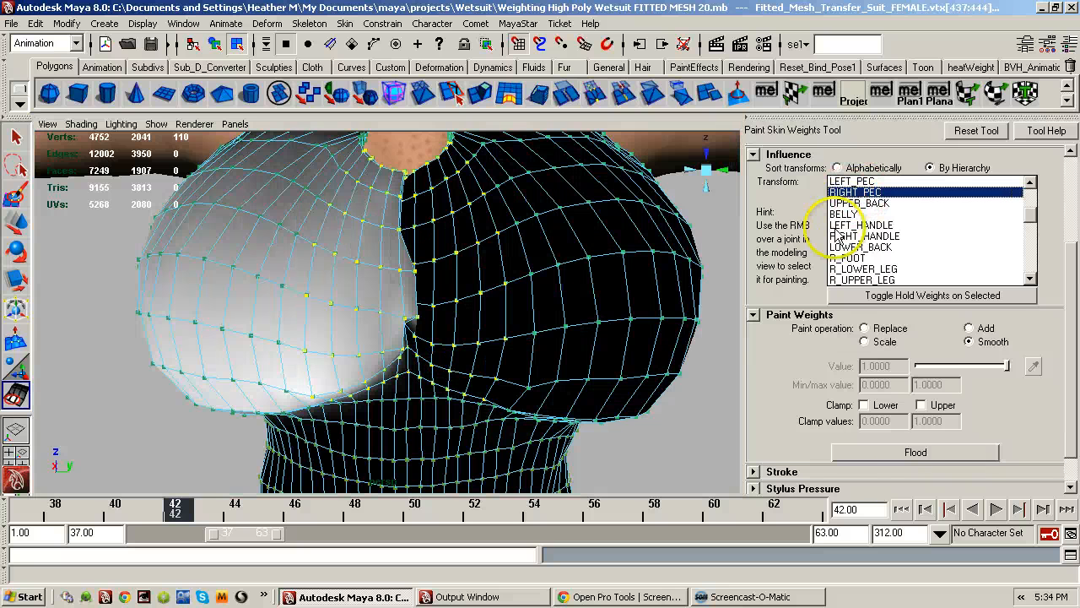
{"action": "left_click", "coordinate": [927, 454]}
{"action": "left_click", "coordinate": [932, 456]}
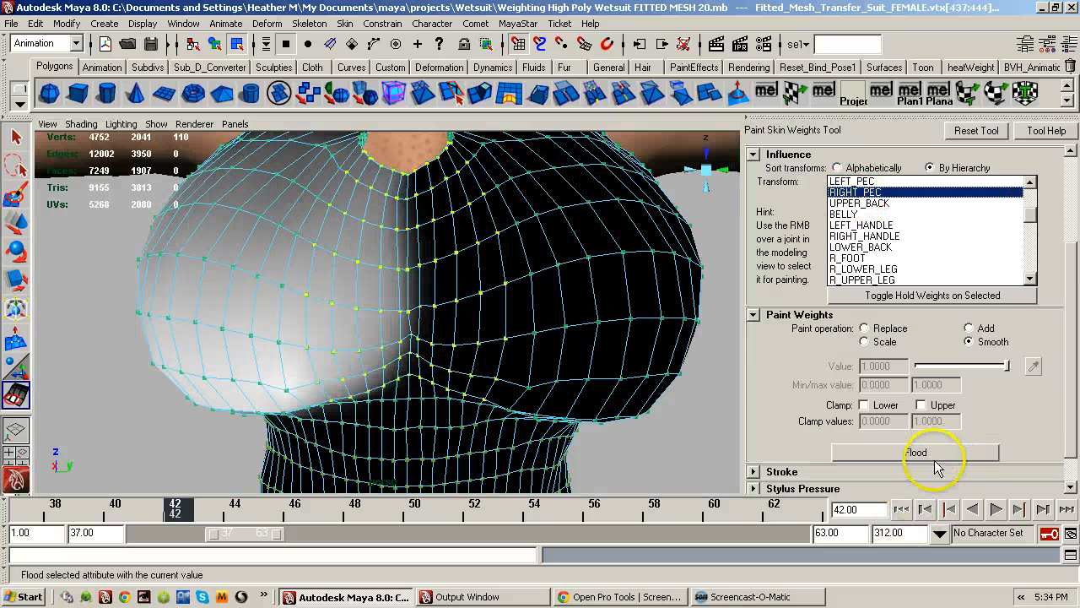
- Shrink the selection to the narrow band of vertices along the cleavage and flood-smooth their RIGHT_PEC weights
{"action": "mouse_move", "coordinate": [403, 379]}
{"action": "left_mouse_down"}
{"action": "mouse_move", "coordinate": [376, 355]}
{"action": "mouse_move", "coordinate": [420, 355]}
{"action": "mouse_move", "coordinate": [363, 381]}
{"action": "mouse_move", "coordinate": [357, 406]}
{"action": "mouse_move", "coordinate": [350, 391]}
{"action": "left_mouse_up"}
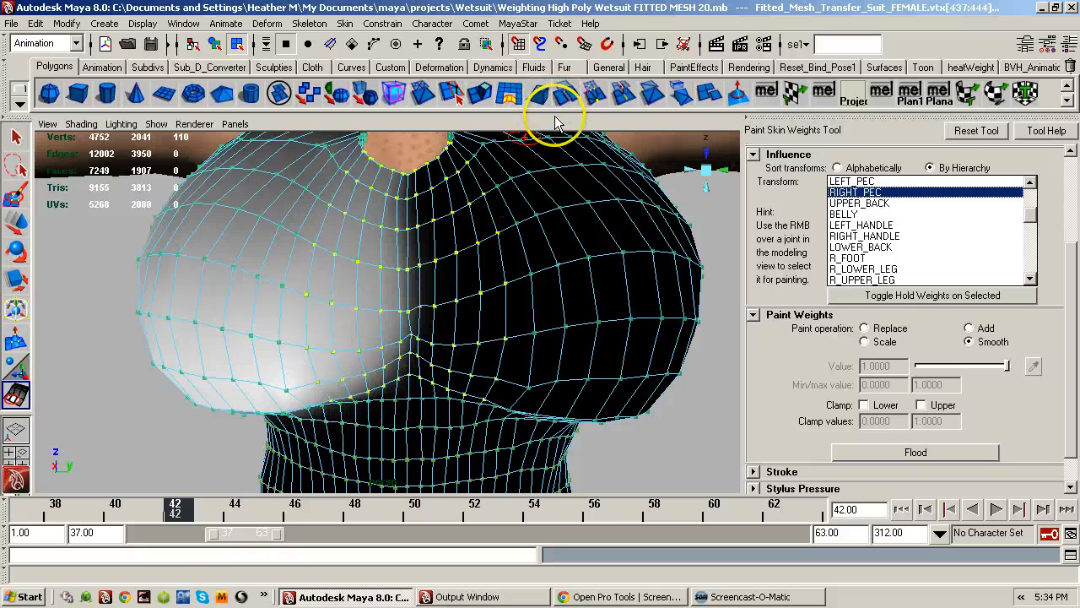
{"action": "mouse_move", "coordinate": [564, 137]}
{"action": "left_mouse_down"}
{"action": "mouse_move", "coordinate": [540, 165]}
{"action": "mouse_move", "coordinate": [607, 296]}
{"action": "mouse_move", "coordinate": [597, 297]}
{"action": "mouse_move", "coordinate": [630, 296]}
{"action": "mouse_move", "coordinate": [671, 265]}
{"action": "mouse_move", "coordinate": [659, 306]}
{"action": "left_mouse_up"}
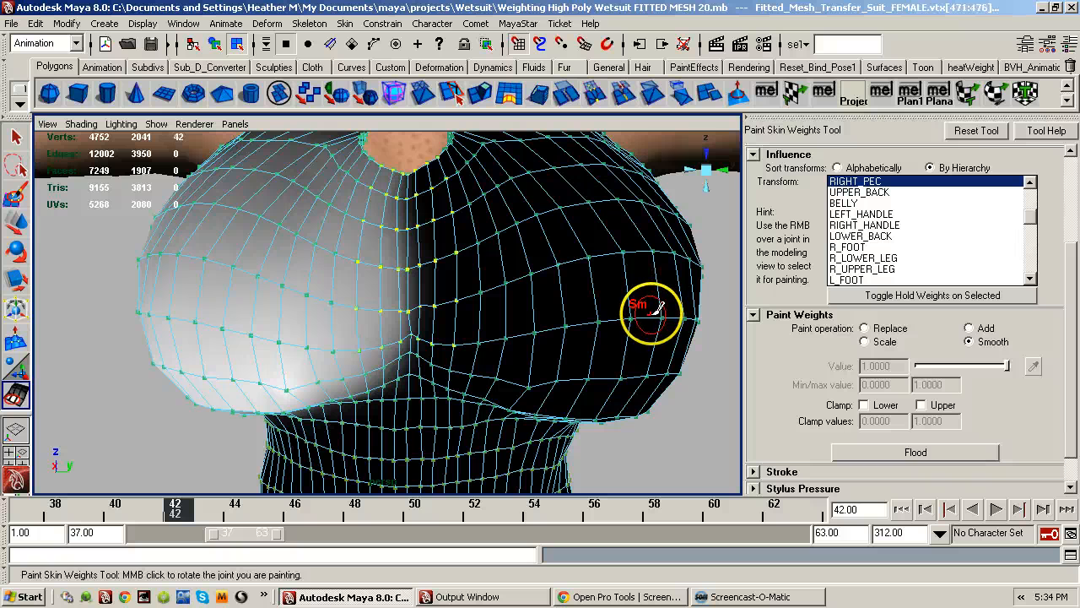
{"action": "left_click", "coordinate": [890, 456]}
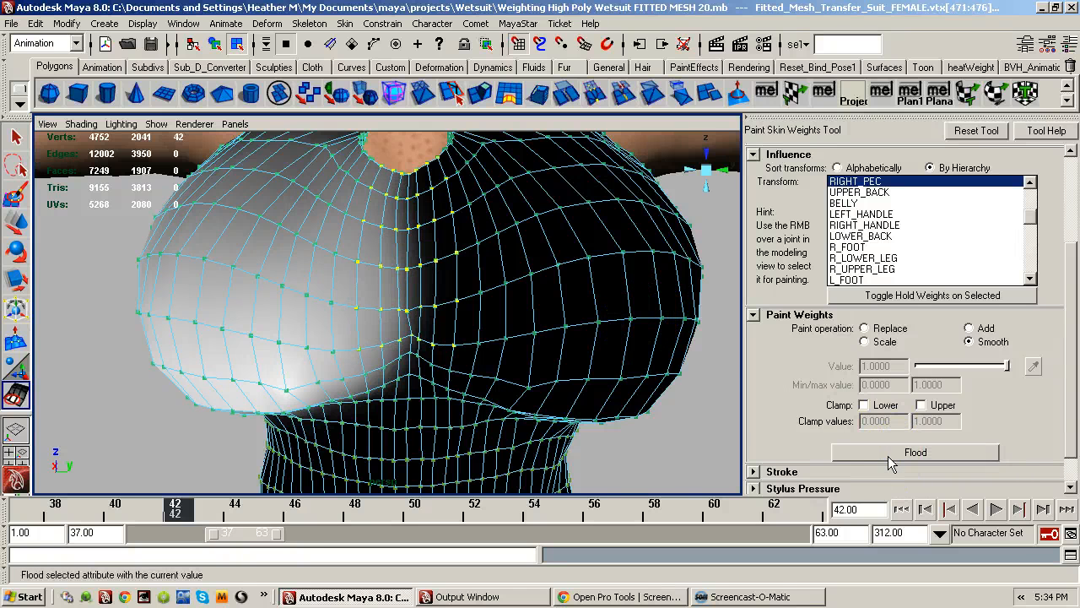
{"action": "left_click", "coordinate": [888, 453]}
{"action": "left_click", "coordinate": [875, 193]}
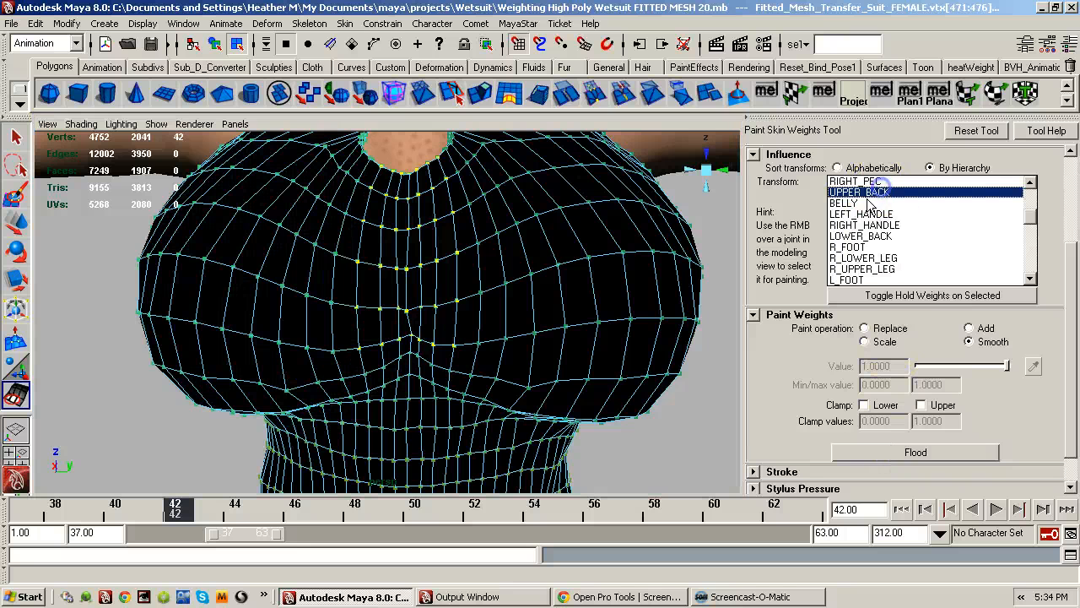
{"action": "scroll", "coordinate": [1024, 219], "scroll_direction": "up", "scroll_amount": 3}
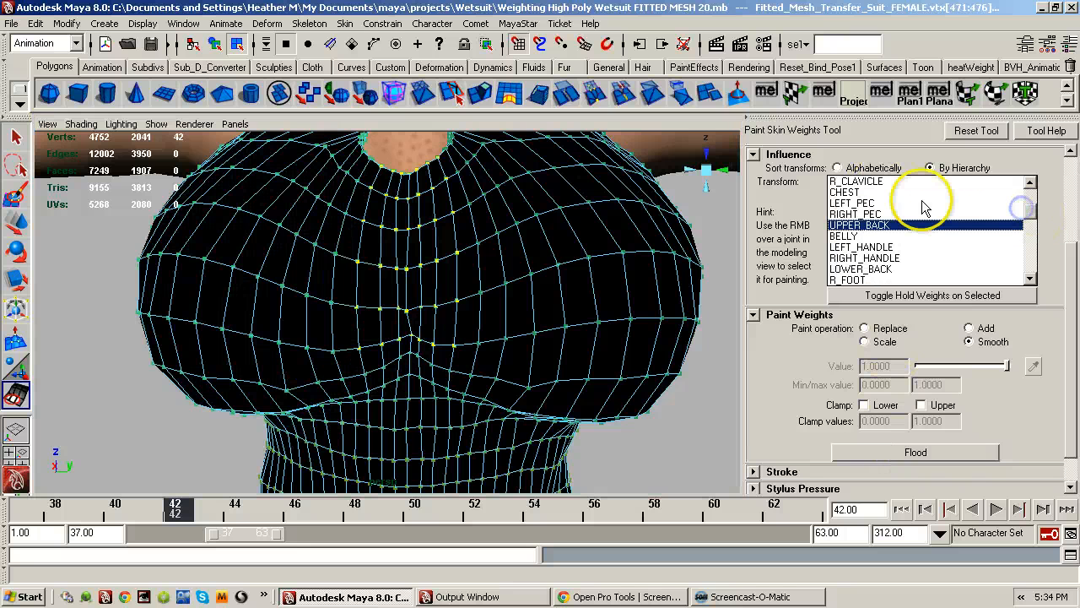
{"action": "left_click", "coordinate": [902, 214]}
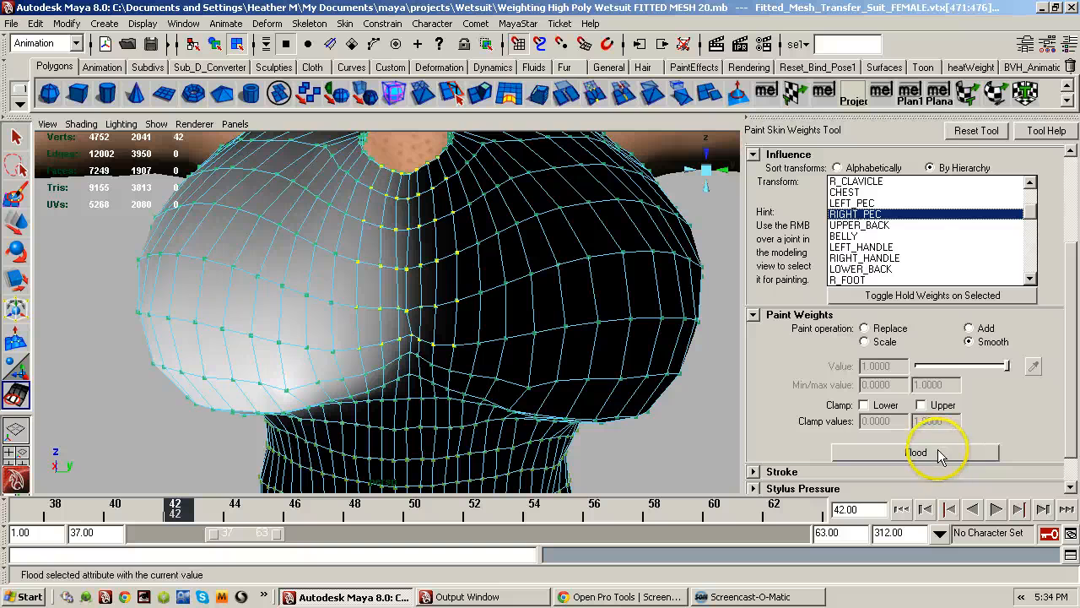
- Flood-smooth the LEFT_PEC weights of the narrow band of vertices along the cleavage
{"action": "left_click", "coordinate": [877, 193]}
{"action": "left_click", "coordinate": [887, 203]}
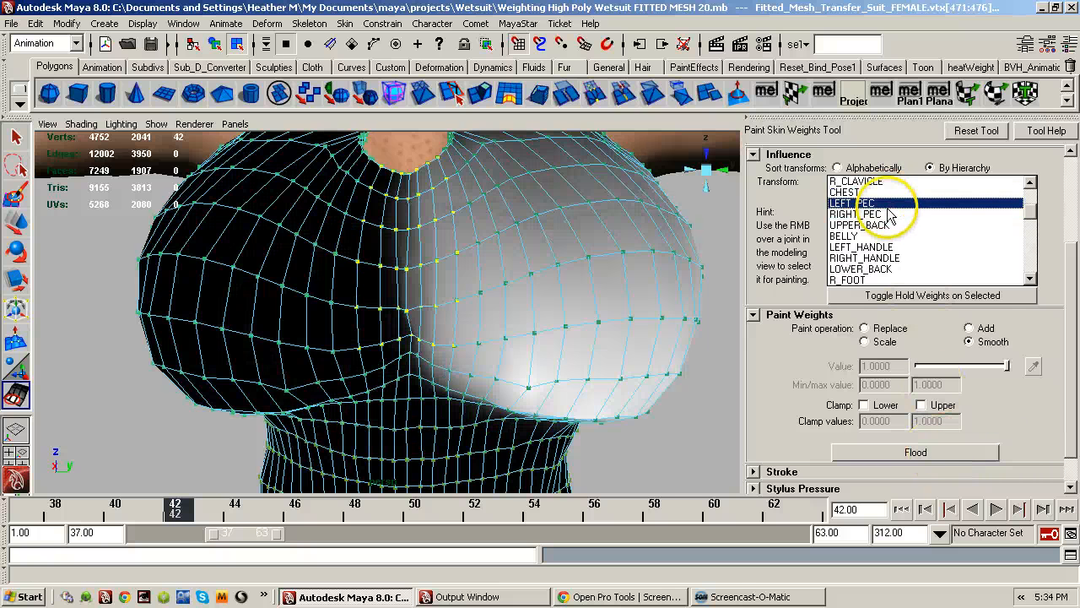
{"action": "left_click", "coordinate": [929, 454]}
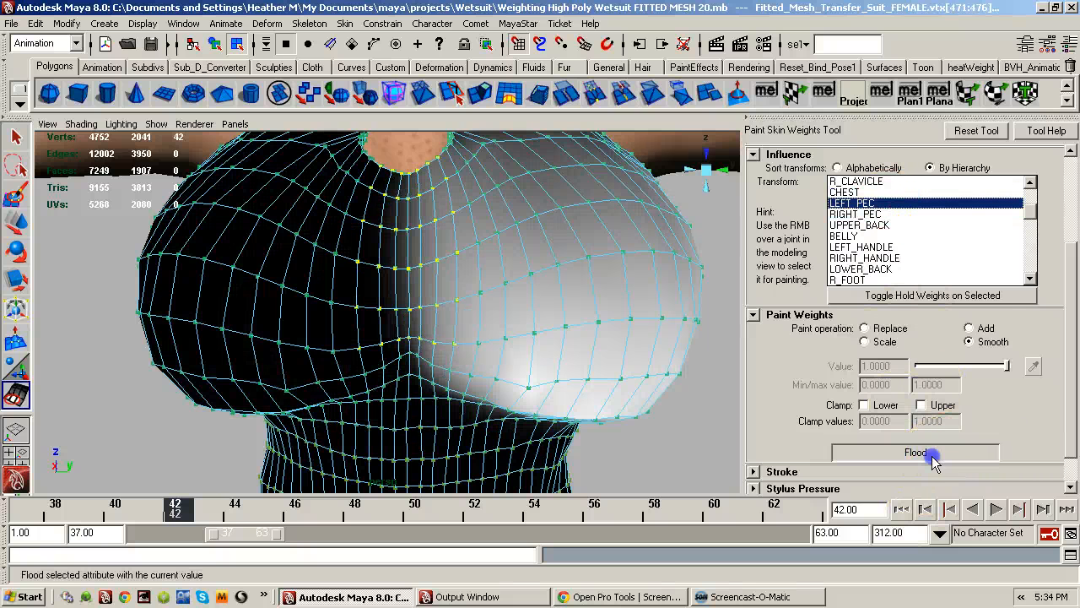
- Examine the smoothed cleavage from the front and both sides of the top, returning to object mode
{"action": "mouse_move", "coordinate": [482, 254]}
{"action": "left_mouse_down", "text": "alt"}
{"action": "mouse_move", "coordinate": [470, 371]}
{"action": "mouse_move", "coordinate": [495, 265]}
{"action": "mouse_move", "coordinate": [447, 308]}
{"action": "mouse_move", "coordinate": [506, 305]}
{"action": "mouse_move", "coordinate": [473, 352]}
{"action": "mouse_move", "coordinate": [306, 379]}
{"action": "left_mouse_up", "text": "alt"}
{"action": "right_click_drag", "start_coordinate": [306, 379], "coordinate": [410, 346], "text": "alt"}
{"action": "middle_click_drag", "start_coordinate": [514, 342], "coordinate": [523, 277], "text": "alt"}
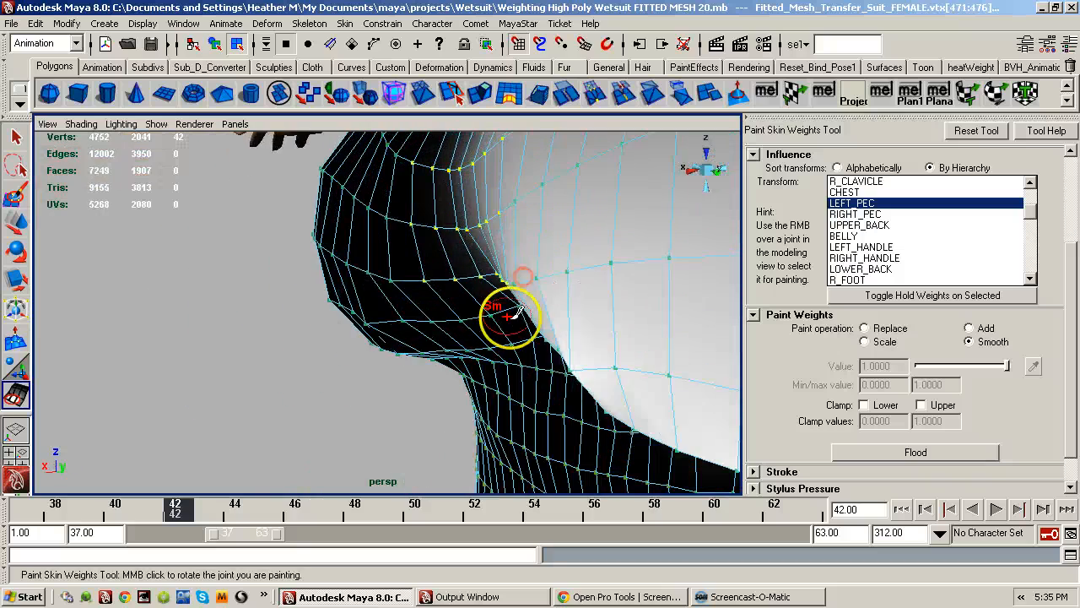
{"action": "left_click_drag", "start_coordinate": [510, 318], "coordinate": [556, 290], "text": "alt"}
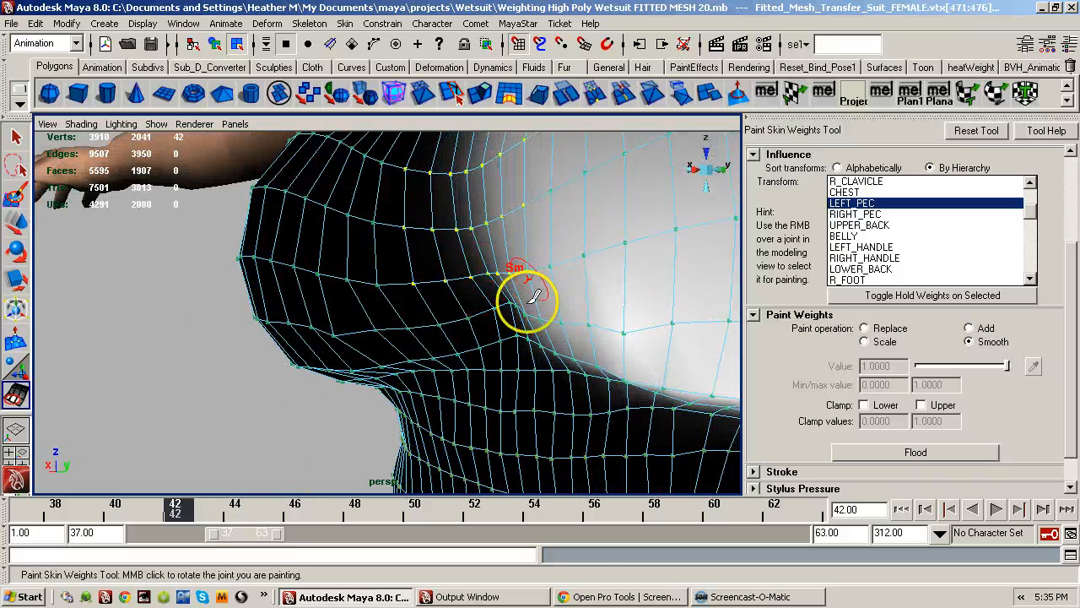
{"action": "left_click_drag", "start_coordinate": [483, 302], "coordinate": [551, 291], "text": "alt"}
{"action": "right_click_drag", "start_coordinate": [550, 290], "coordinate": [429, 283], "text": "alt"}
{"action": "left_click_drag", "start_coordinate": [454, 302], "coordinate": [339, 342], "text": "alt"}
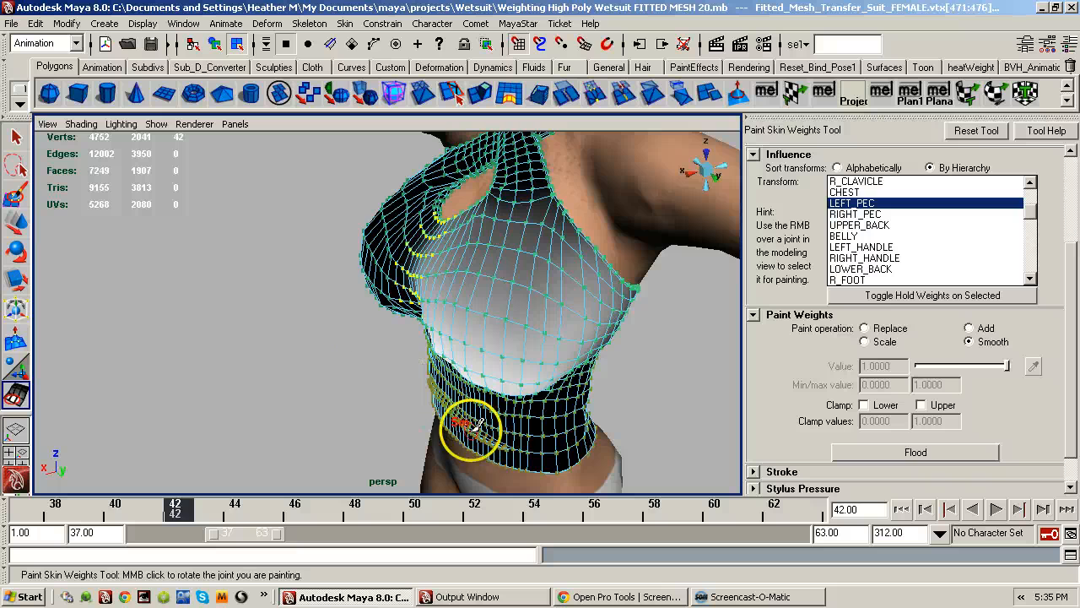
{"action": "mouse_move", "coordinate": [499, 424]}
{"action": "left_mouse_down", "text": "alt"}
{"action": "mouse_move", "coordinate": [589, 329]}
{"action": "mouse_move", "coordinate": [517, 352]}
{"action": "mouse_move", "coordinate": [480, 341]}
{"action": "mouse_move", "coordinate": [610, 376]}
{"action": "left_mouse_up", "text": "alt"}
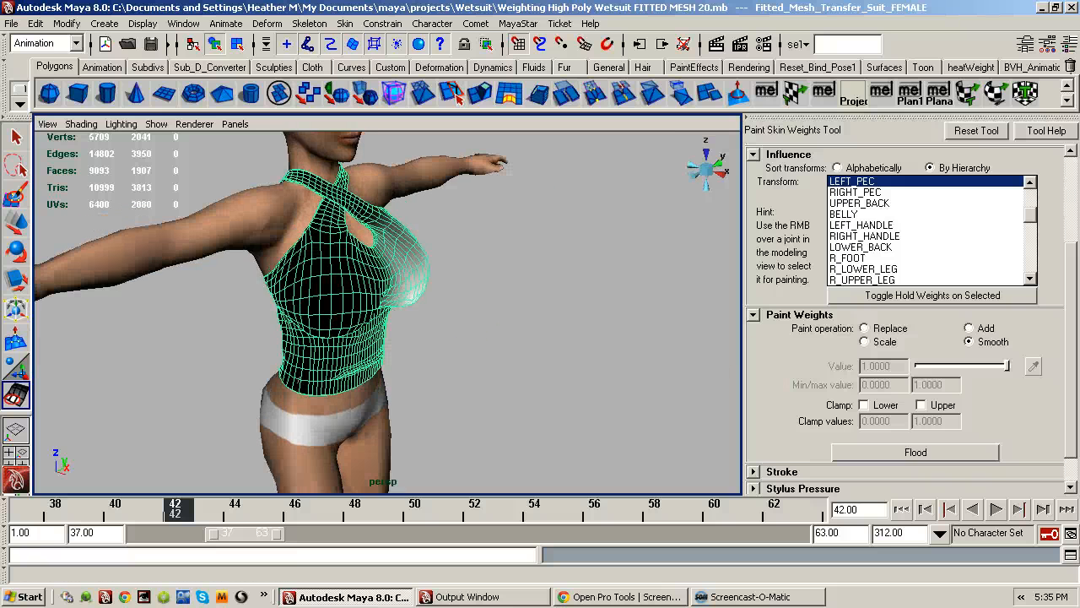
- Bring back the avatar appearance editor and inspect the top's cleavage, side and back for flaws at Breast Size 100
{"action": "left_click_drag", "start_coordinate": [1079, 215], "coordinate": [759, 210]}
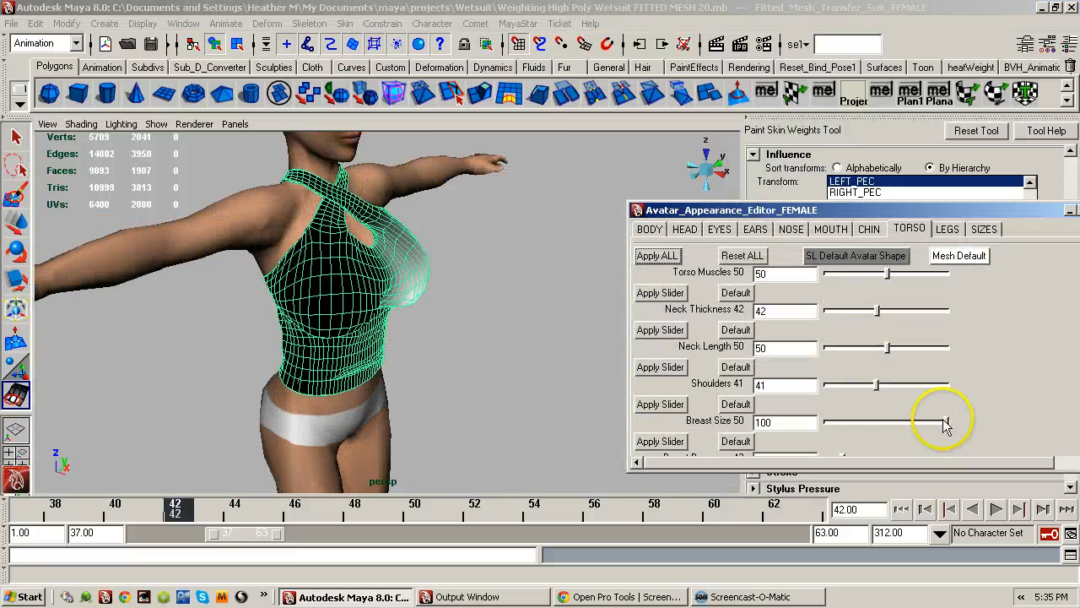
{"action": "mouse_move", "coordinate": [947, 427]}
{"action": "left_mouse_down"}
{"action": "mouse_move", "coordinate": [895, 429]}
{"action": "mouse_move", "coordinate": [960, 431]}
{"action": "left_mouse_up"}
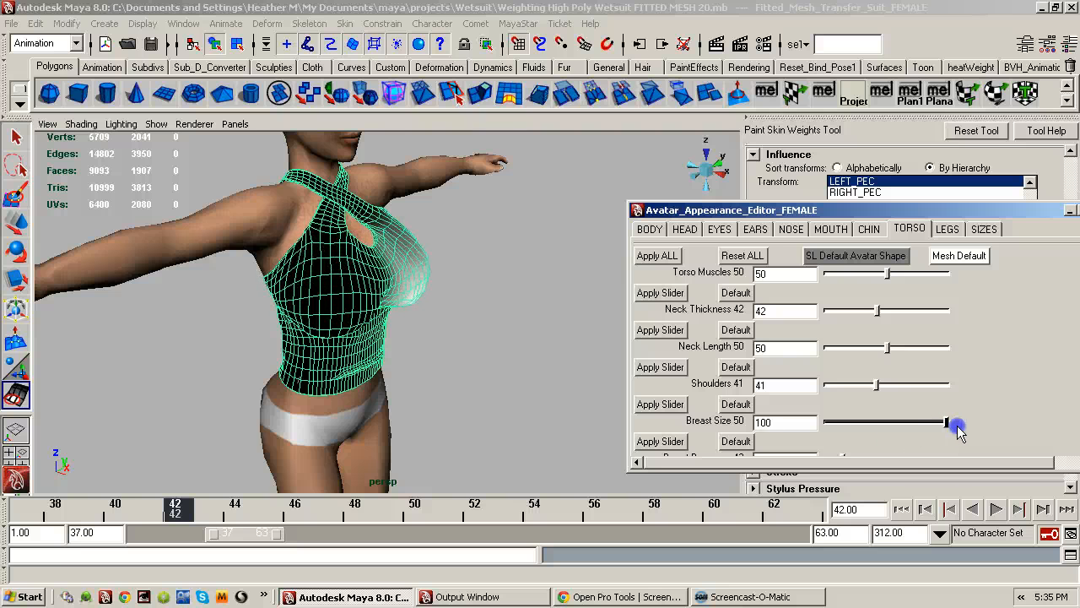
{"action": "left_click_drag", "start_coordinate": [432, 319], "coordinate": [335, 289], "text": "alt"}
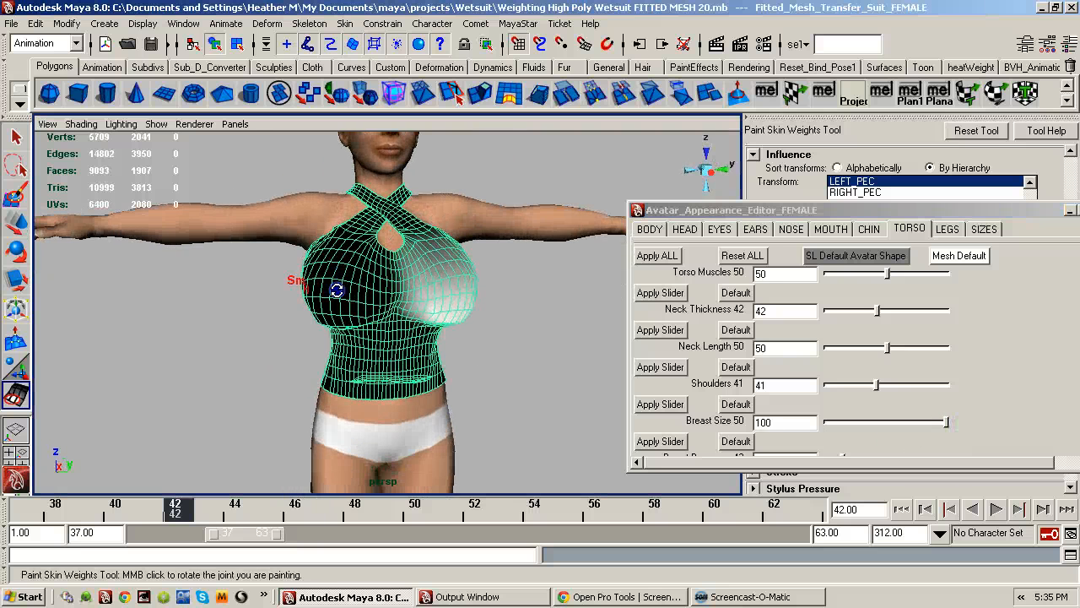
{"action": "right_click_drag", "start_coordinate": [376, 306], "coordinate": [678, 349], "text": "alt"}
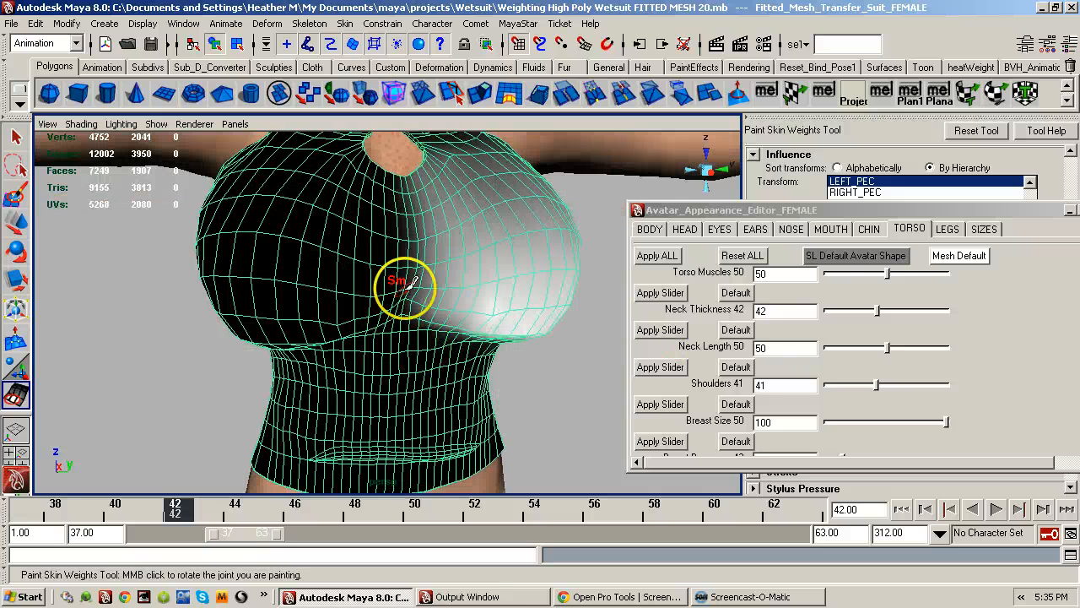
{"action": "left_click_drag", "start_coordinate": [479, 284], "coordinate": [405, 291], "text": "alt"}
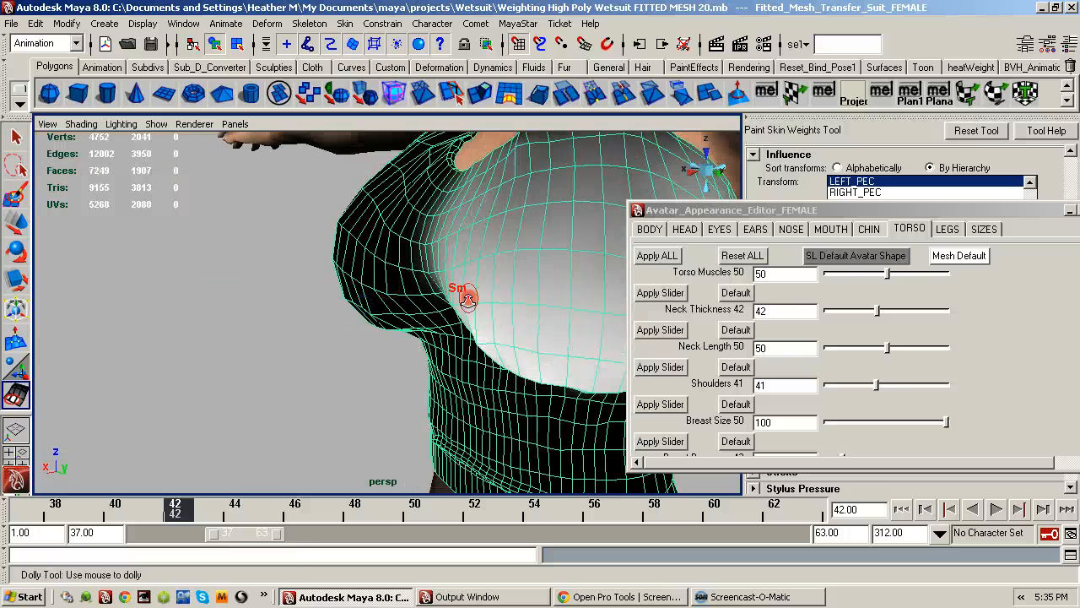
{"action": "right_click_drag", "start_coordinate": [467, 295], "coordinate": [264, 295], "text": "alt"}
{"action": "left_click_drag", "start_coordinate": [480, 309], "coordinate": [303, 362], "text": "alt"}
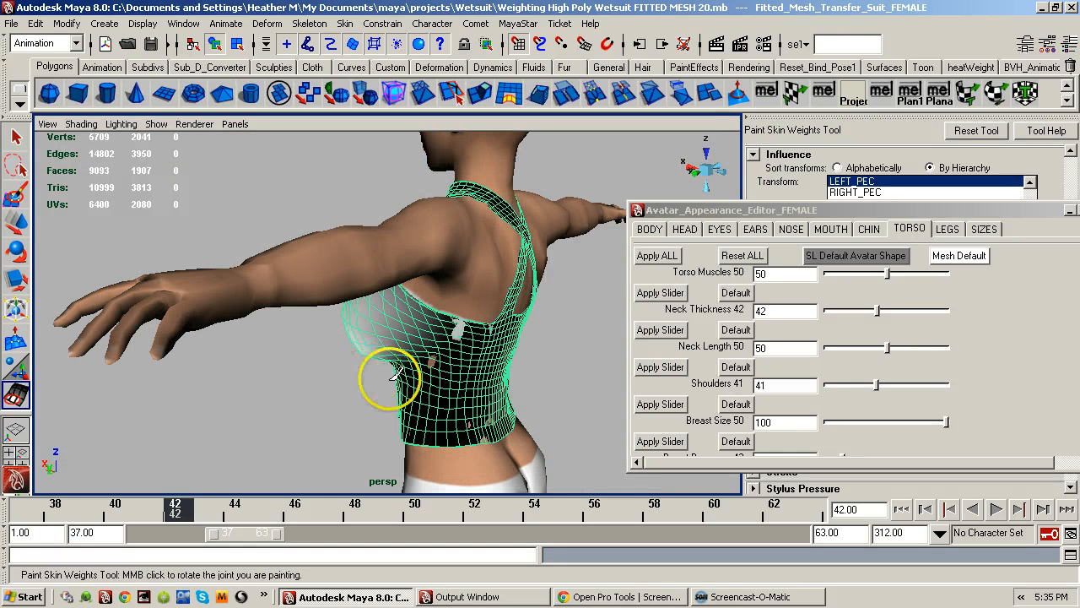
{"action": "right_click_drag", "start_coordinate": [403, 384], "coordinate": [549, 374], "text": "alt"}
{"action": "middle_click_drag", "start_coordinate": [472, 420], "coordinate": [362, 312], "text": "alt"}
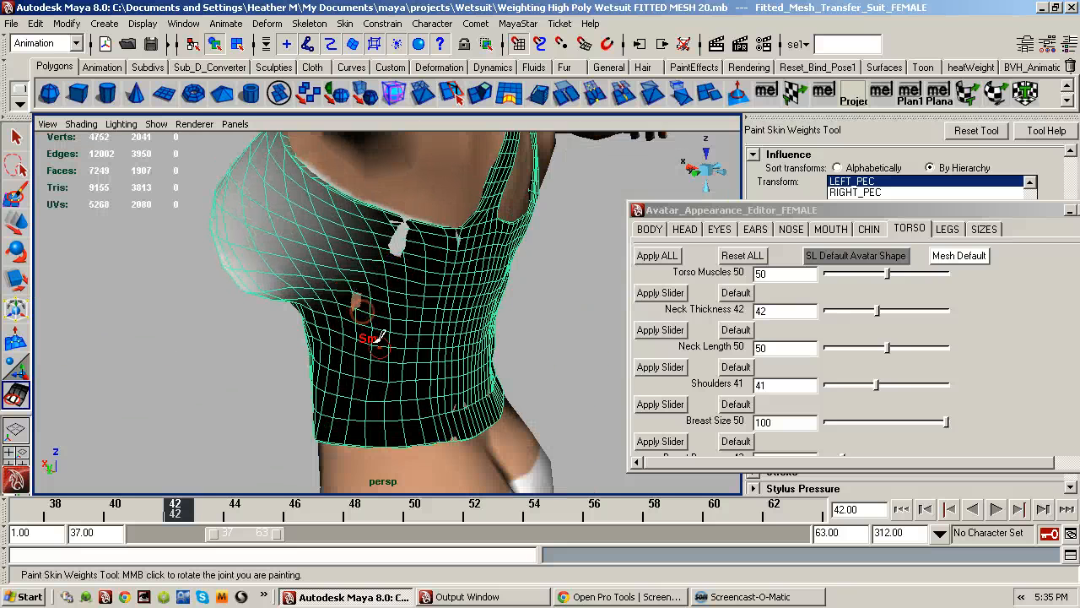
- Leave weight painting and select the avatar body together with the top to compare both wireframes at the skin patch below the bust
{"action": "right_click_drag", "start_coordinate": [378, 344], "coordinate": [459, 343], "text": "alt"}
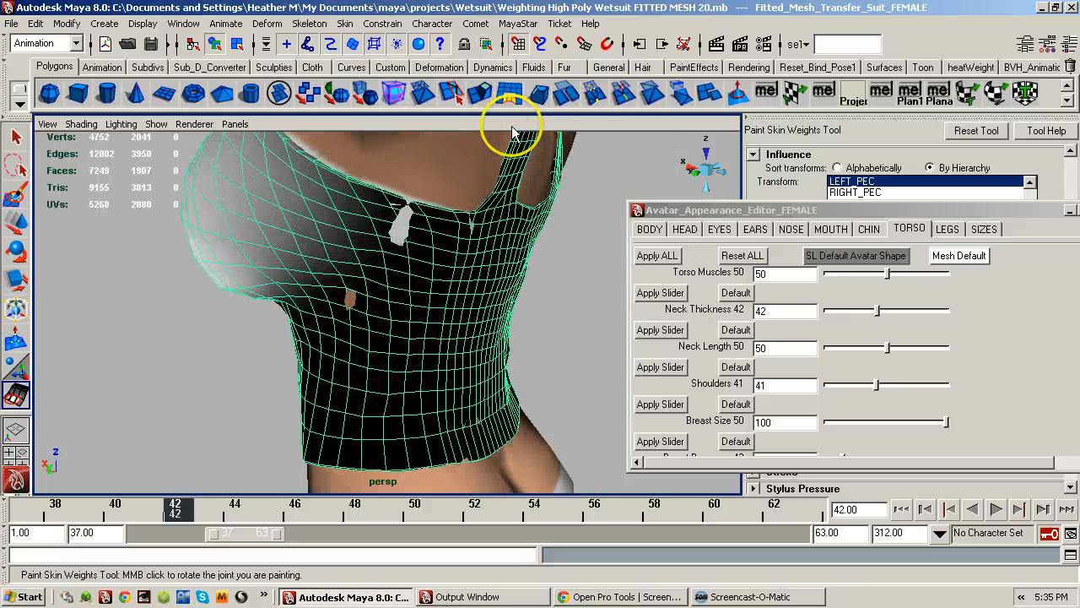
{"action": "key", "text": "q"}
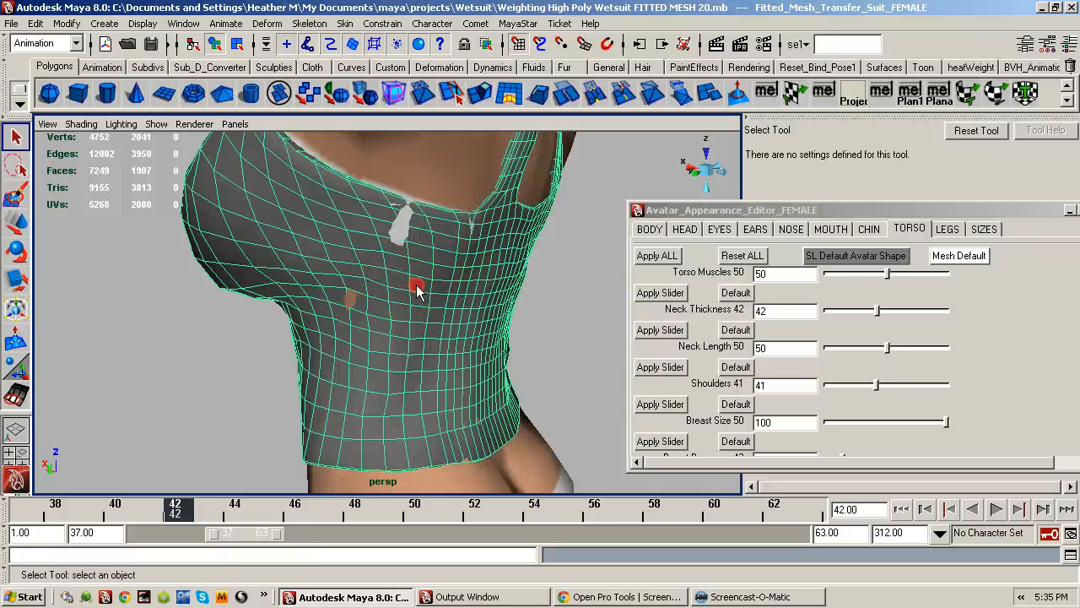
{"action": "right_click_drag", "start_coordinate": [418, 289], "coordinate": [374, 299]}
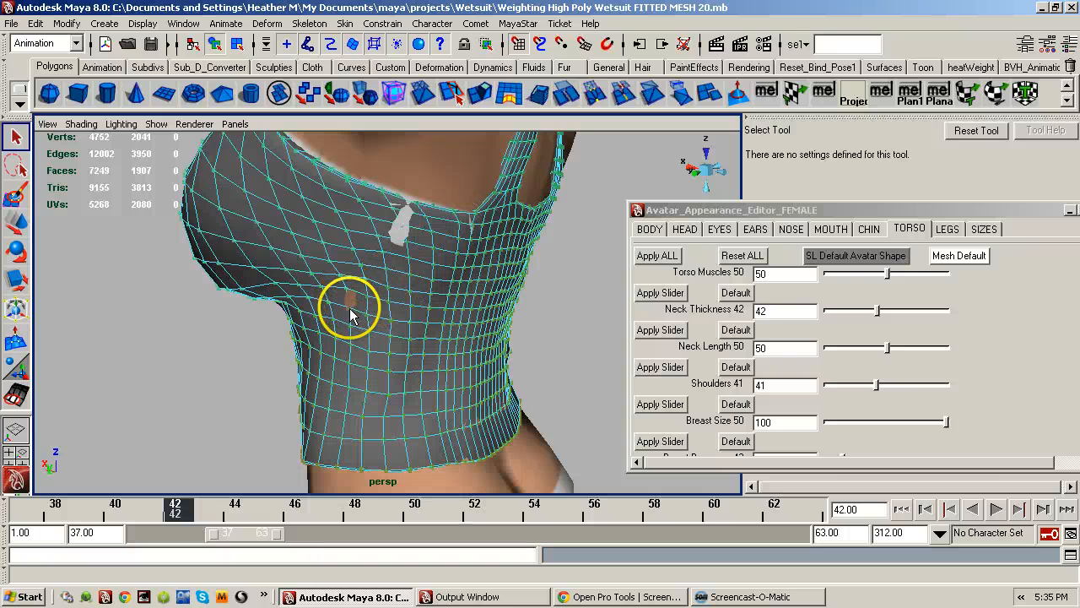
{"action": "left_click", "coordinate": [349, 308]}
{"action": "left_click", "coordinate": [360, 311], "text": "shift"}
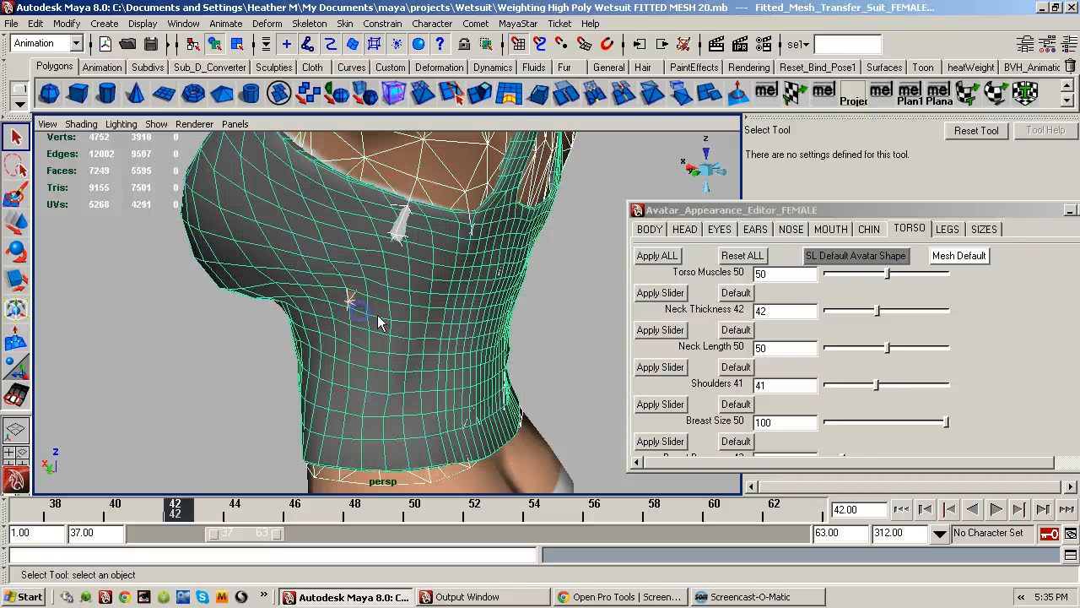
{"action": "right_click_drag", "start_coordinate": [396, 303], "coordinate": [461, 301], "text": "alt"}
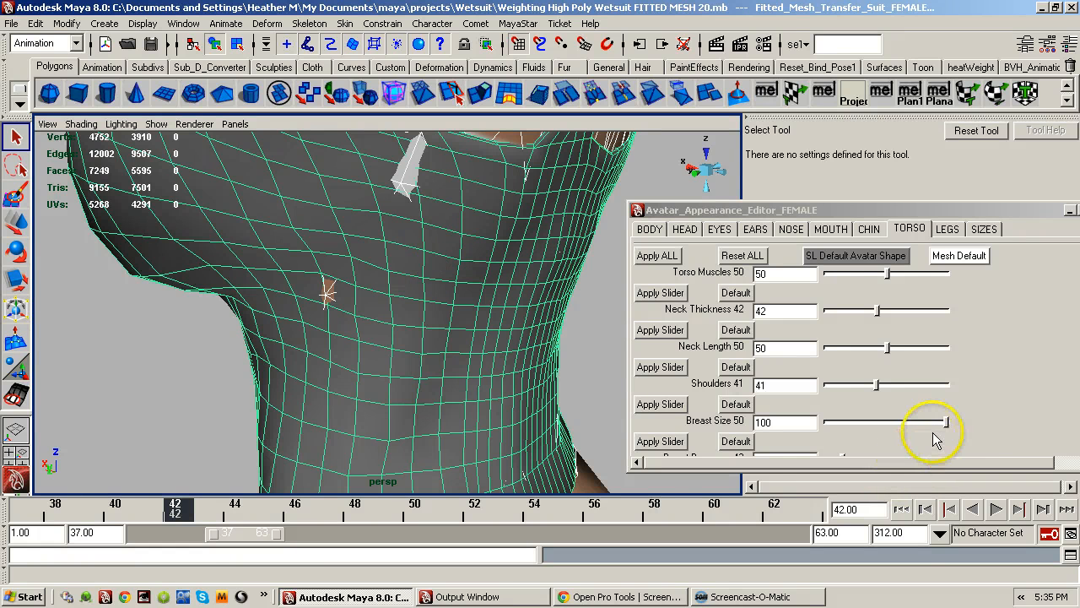
- Hold Breast Size at its maximum of 100 and inspect the matching clipping spot on the top's opposite side
{"action": "mouse_move", "coordinate": [947, 429]}
{"action": "left_mouse_down"}
{"action": "mouse_move", "coordinate": [919, 429]}
{"action": "mouse_move", "coordinate": [947, 428]}
{"action": "left_mouse_up"}
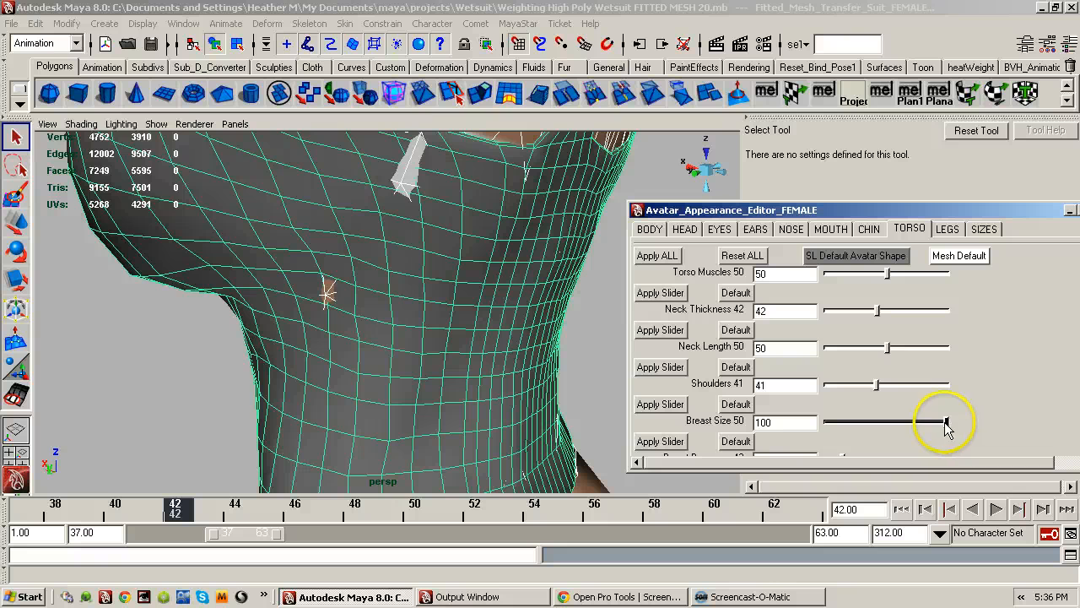
{"action": "mouse_move", "coordinate": [945, 429]}
{"action": "left_mouse_down"}
{"action": "mouse_move", "coordinate": [935, 427]}
{"action": "mouse_move", "coordinate": [954, 424]}
{"action": "mouse_move", "coordinate": [935, 433]}
{"action": "mouse_move", "coordinate": [952, 437]}
{"action": "mouse_move", "coordinate": [919, 436]}
{"action": "mouse_move", "coordinate": [945, 430]}
{"action": "mouse_move", "coordinate": [952, 447]}
{"action": "left_mouse_up"}
{"action": "left_click_drag", "start_coordinate": [478, 313], "coordinate": [287, 317], "text": "alt"}
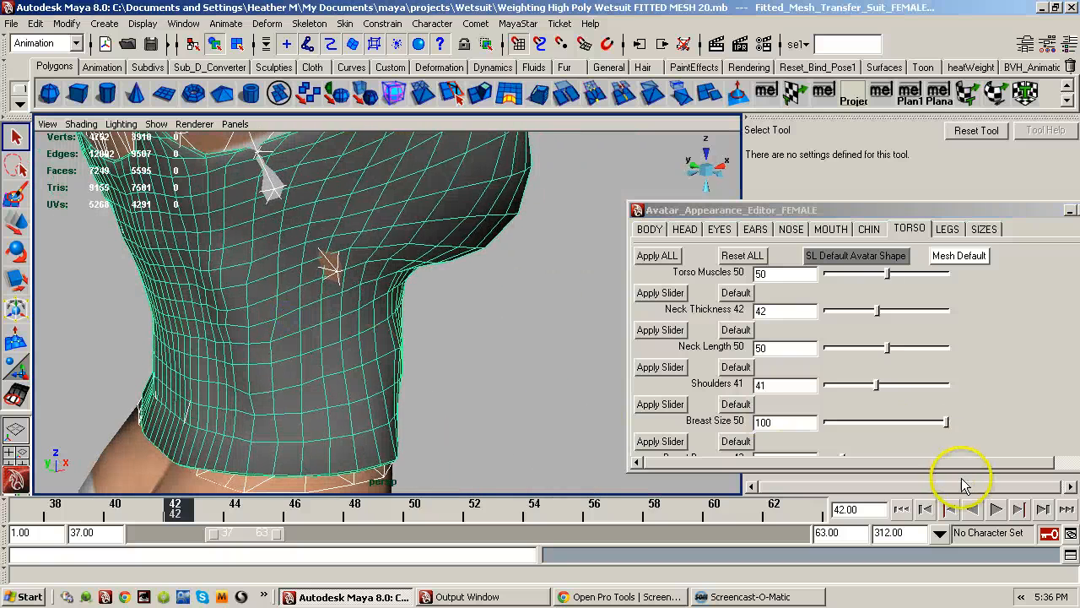
{"action": "left_click_drag", "start_coordinate": [945, 423], "coordinate": [977, 444]}
- Return to a close view of the first side's clipping spot and reduce the selection to the top alone
{"action": "left_click_drag", "start_coordinate": [224, 320], "coordinate": [482, 321], "text": "alt"}
{"action": "left_click_drag", "start_coordinate": [410, 309], "coordinate": [436, 326], "text": "alt"}
{"action": "middle_click_drag", "start_coordinate": [428, 361], "coordinate": [382, 397], "text": "alt"}
{"action": "right_click_drag", "start_coordinate": [383, 397], "coordinate": [429, 382], "text": "alt"}
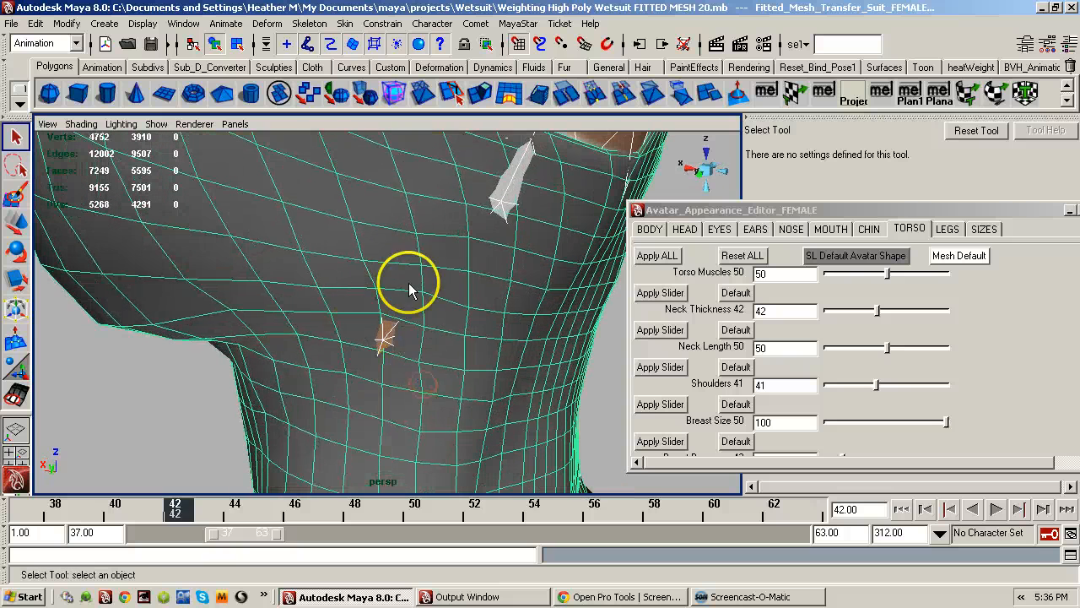
{"action": "left_click", "coordinate": [419, 343]}
{"action": "left_click", "coordinate": [417, 376]}
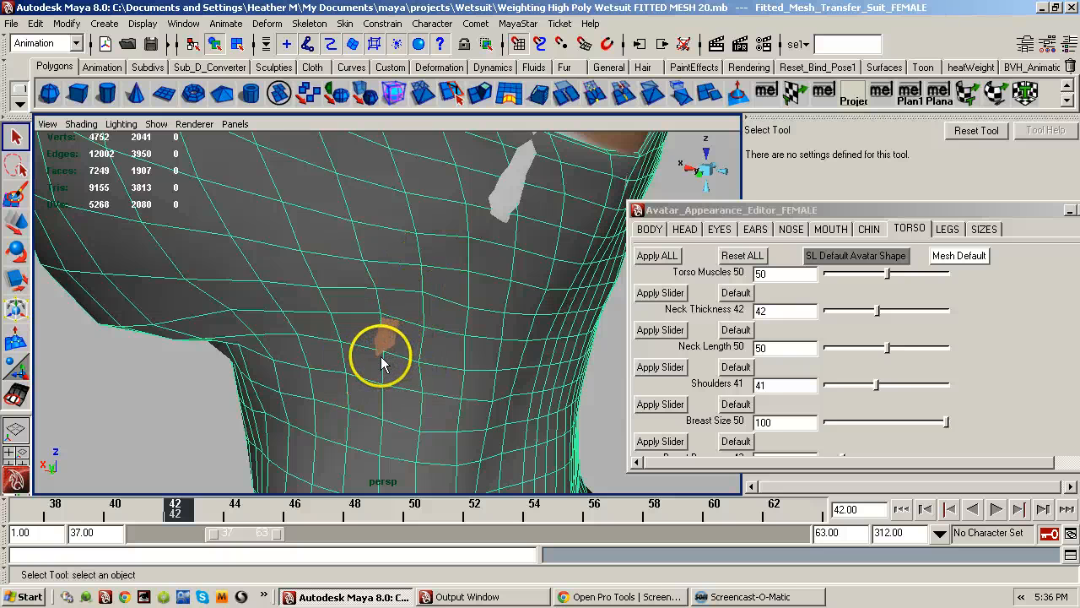
- Try to move the suit vertex just below the exposed skin patch on the side of the chest, and undo the move
{"action": "right_click_drag", "start_coordinate": [434, 297], "coordinate": [435, 334]}
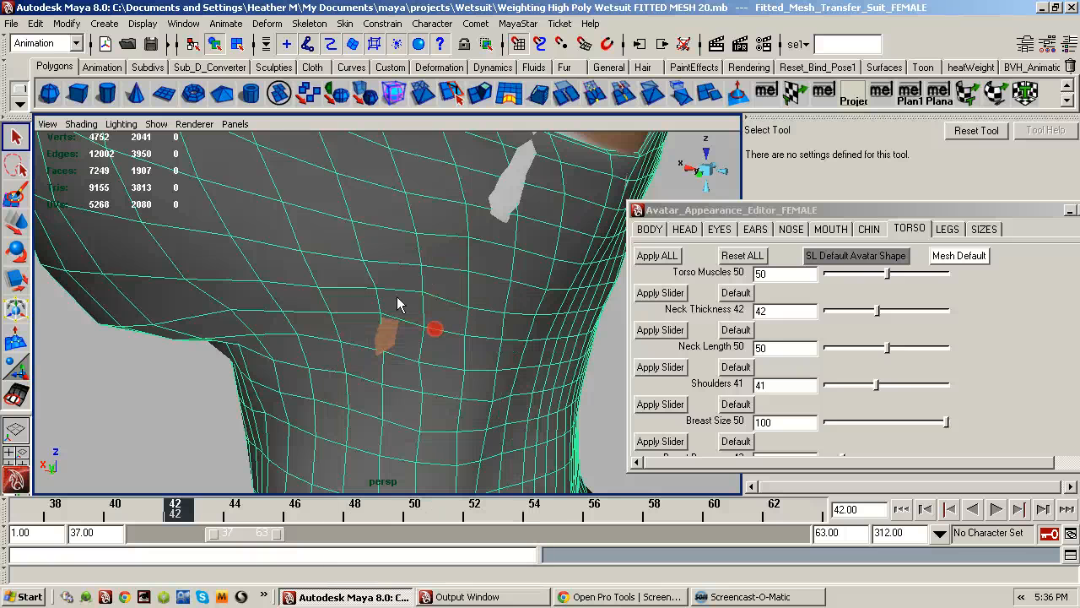
{"action": "left_click", "coordinate": [387, 354]}
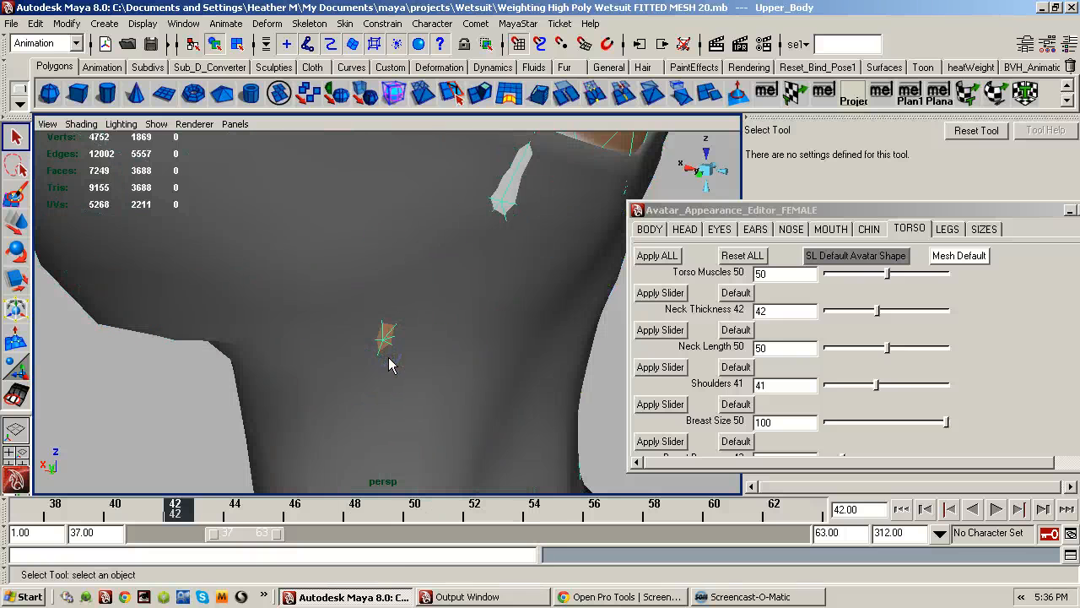
{"action": "left_click", "coordinate": [434, 338]}
{"action": "right_click_drag", "start_coordinate": [409, 356], "coordinate": [375, 359]}
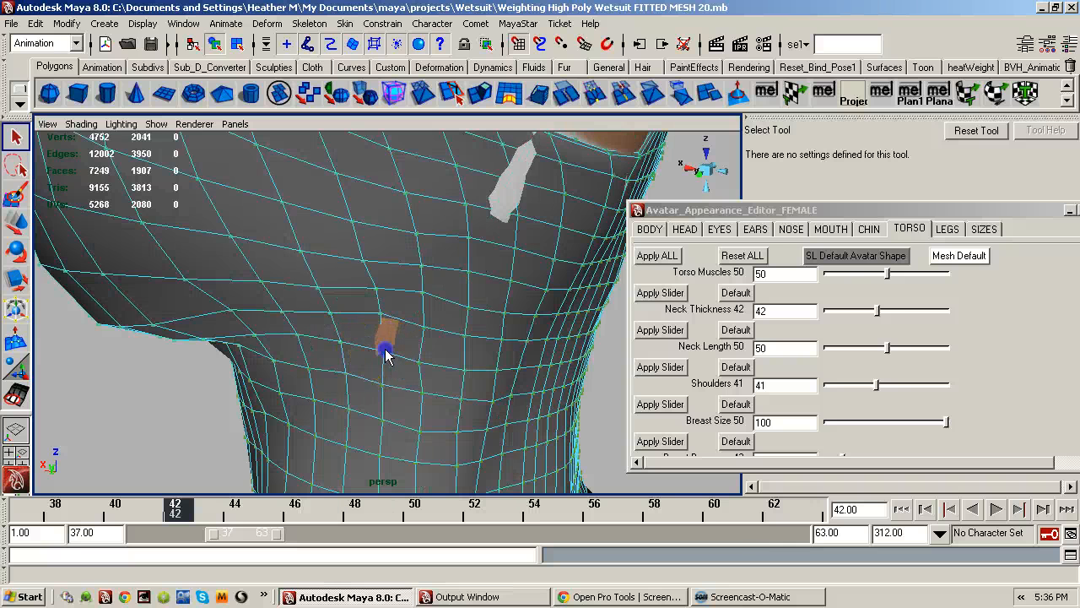
{"action": "left_click", "coordinate": [381, 359]}
{"action": "key", "text": "w"}
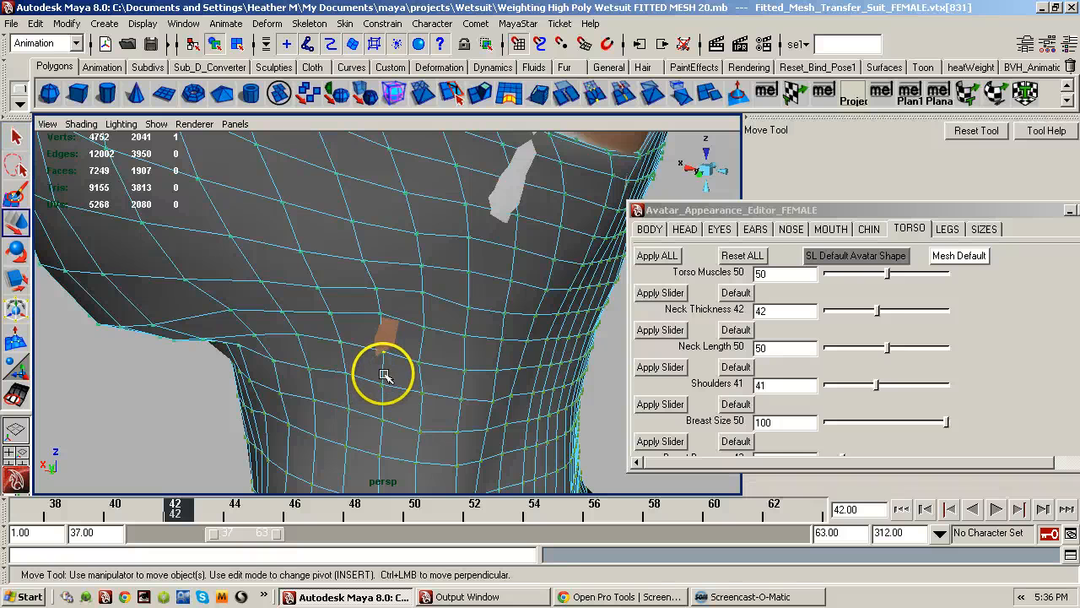
{"action": "left_click_drag", "start_coordinate": [383, 375], "coordinate": [448, 195], "text": "alt"}
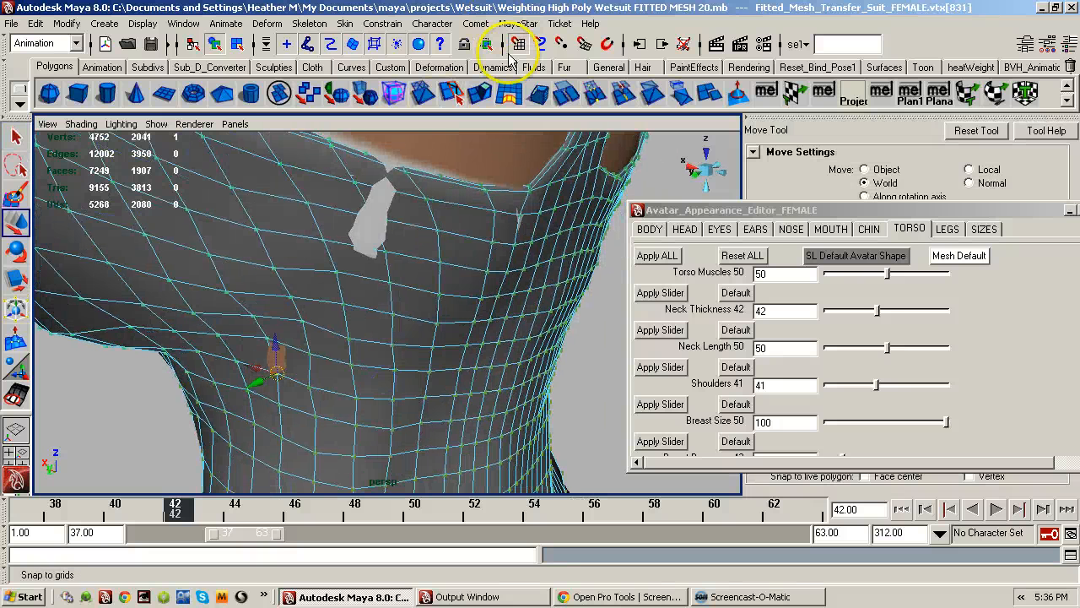
{"action": "middle_click_drag", "start_coordinate": [325, 330], "coordinate": [441, 261], "text": "alt"}
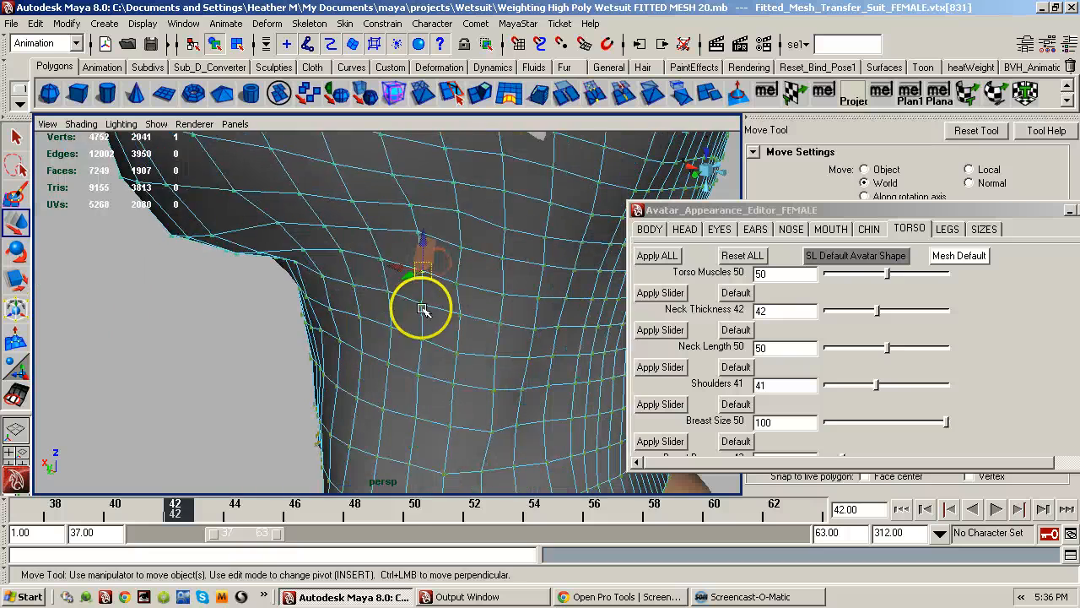
{"action": "left_click_drag", "start_coordinate": [422, 309], "coordinate": [371, 335], "text": "alt"}
{"action": "left_click_drag", "start_coordinate": [304, 330], "coordinate": [287, 338]}
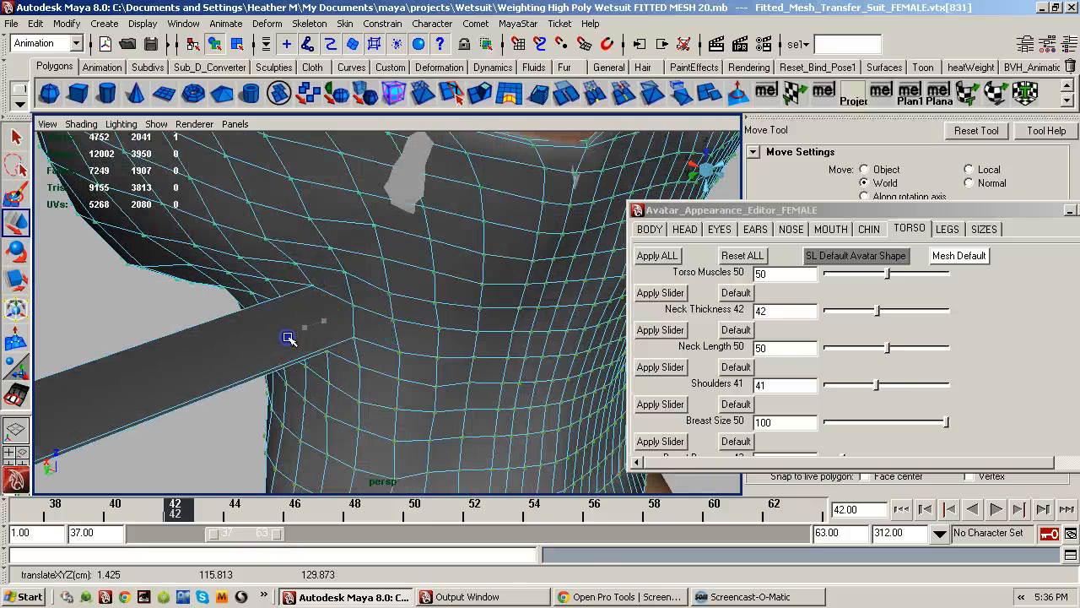
{"action": "right_click_drag", "start_coordinate": [411, 325], "coordinate": [190, 356], "text": "alt"}
{"action": "key", "text": "ctrl+z"}
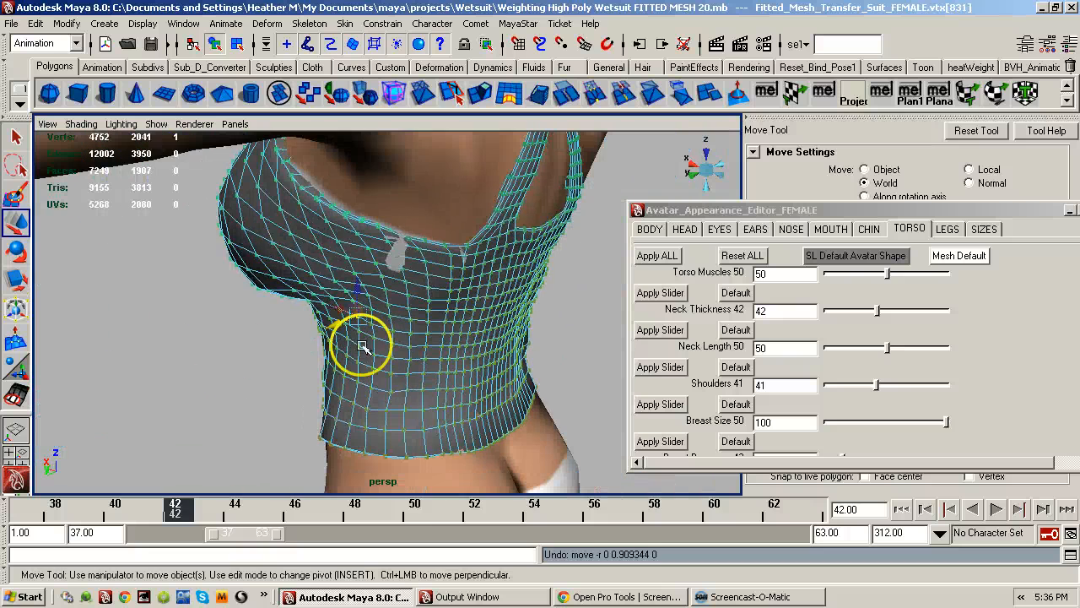
- Return the suit mesh to object selection mode
{"action": "left_click_drag", "start_coordinate": [362, 345], "coordinate": [495, 299], "text": "alt"}
{"action": "middle_click_drag", "start_coordinate": [495, 299], "coordinate": [414, 379], "text": "alt"}
{"action": "right_click_drag", "start_coordinate": [414, 380], "coordinate": [497, 370], "text": "alt"}
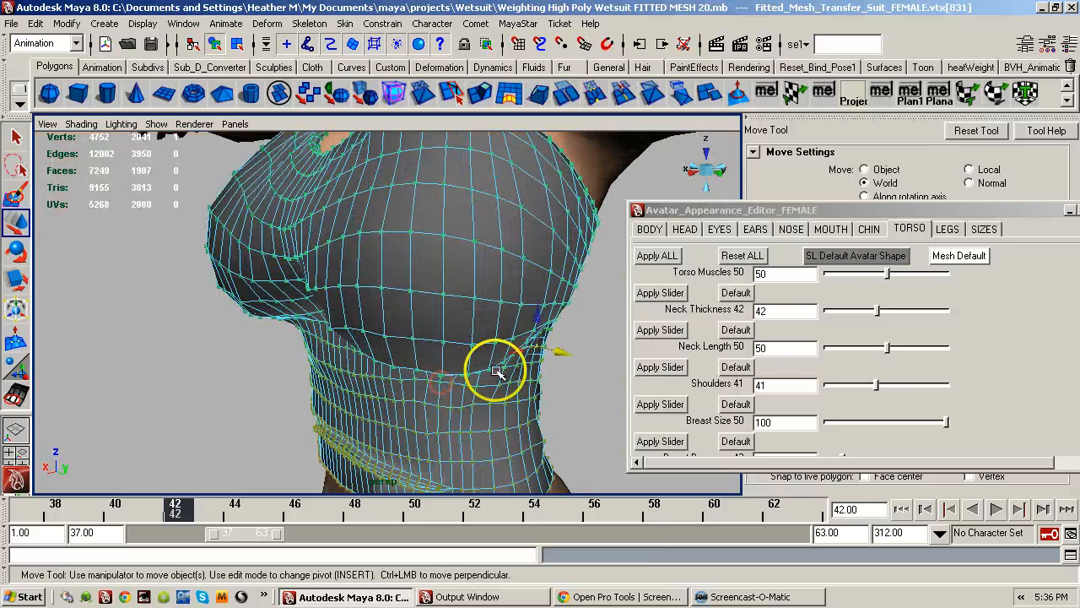
{"action": "left_click_drag", "start_coordinate": [435, 364], "coordinate": [462, 341], "text": "alt"}
{"action": "middle_click_drag", "start_coordinate": [431, 342], "coordinate": [387, 377], "text": "alt"}
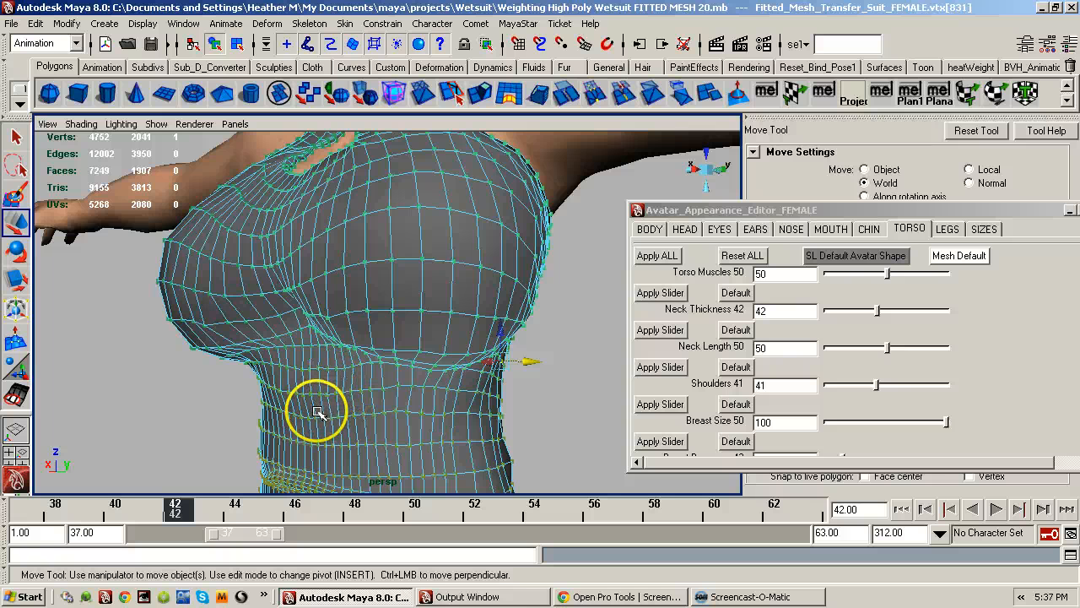
{"action": "key", "text": "F8"}
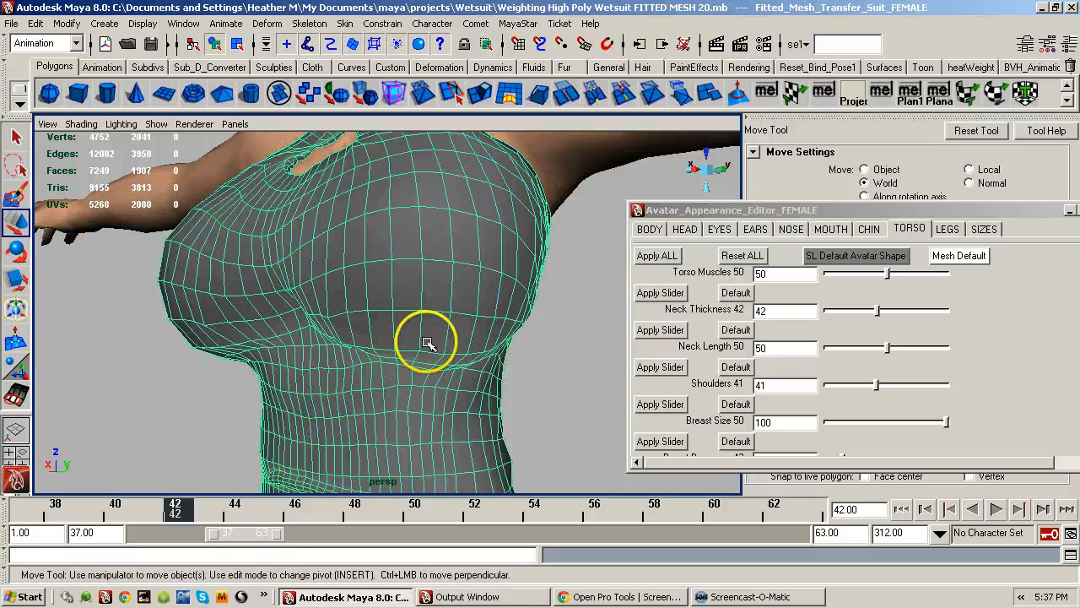
{"action": "left_click_drag", "start_coordinate": [432, 291], "coordinate": [517, 295], "text": "alt"}
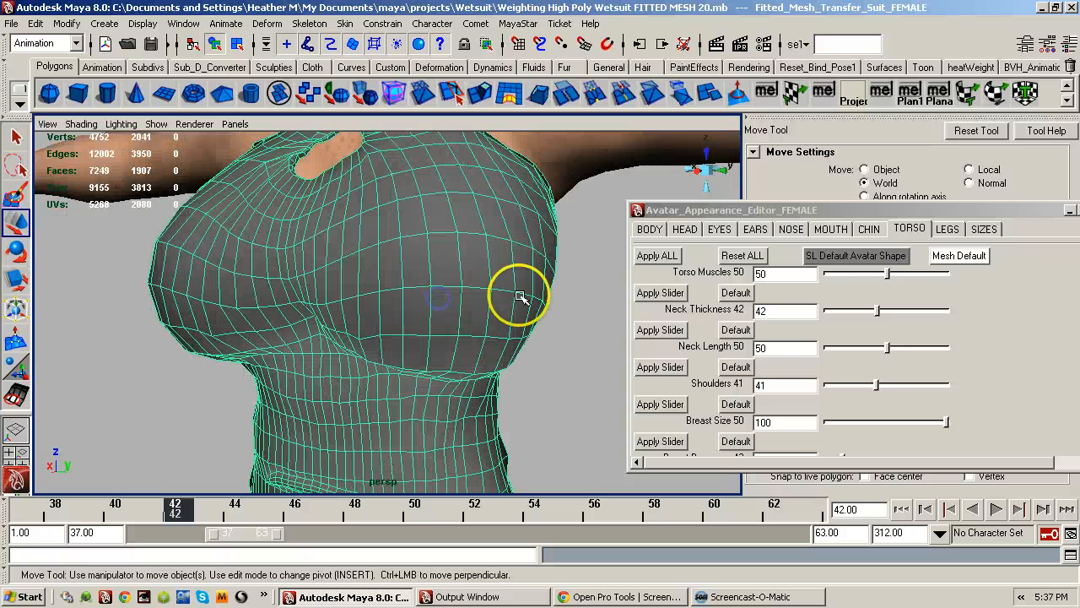
- Reset the avatar to the Mesh Default shape and reapply the Breast Size value of 100
{"action": "left_click", "coordinate": [948, 260]}
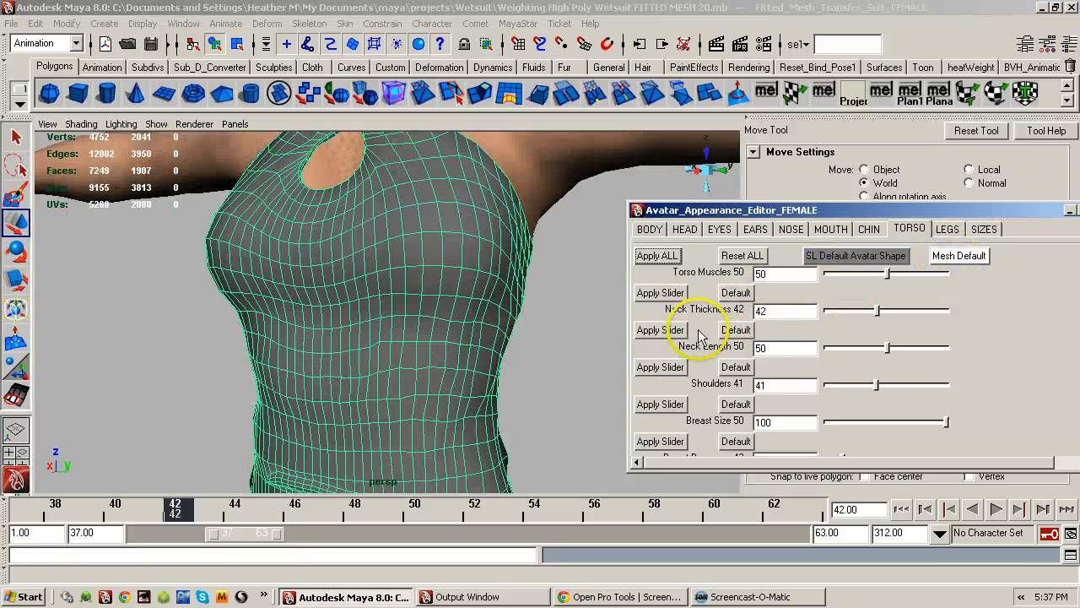
{"action": "left_click", "coordinate": [962, 259]}
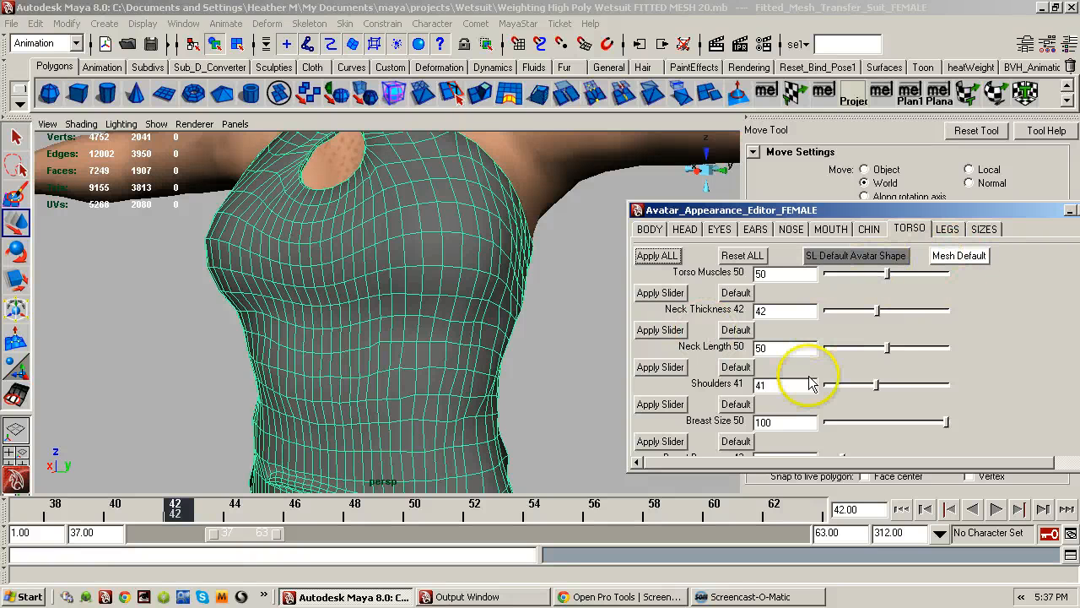
{"action": "left_click", "coordinate": [660, 443]}
{"action": "left_click_drag", "start_coordinate": [495, 405], "coordinate": [276, 379], "text": "alt"}
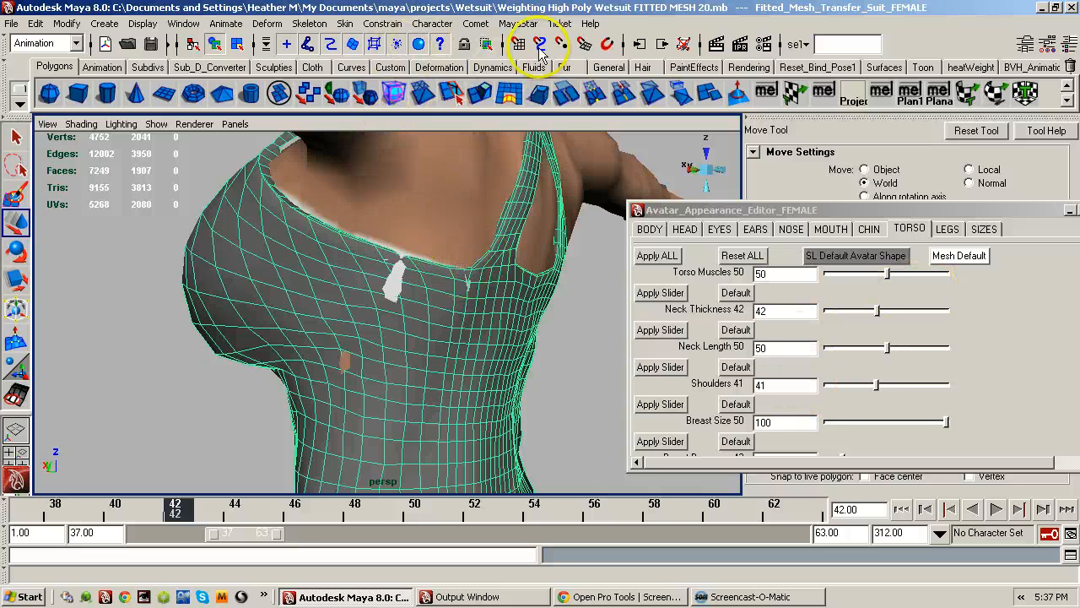
- Review the History choices in the Detach Skin options and close them without detaching
{"action": "left_click", "coordinate": [512, 26]}
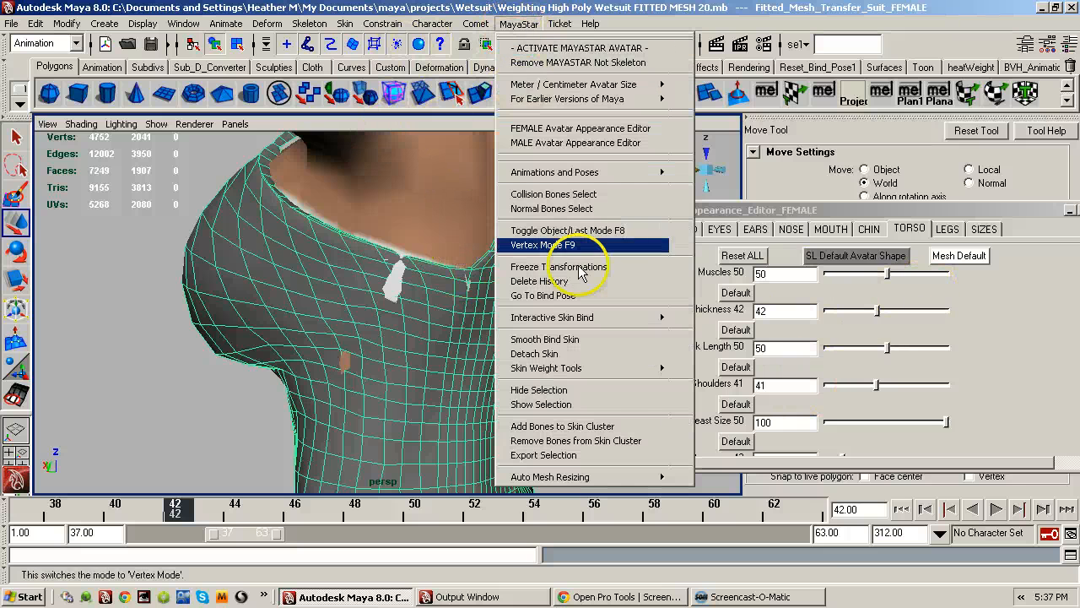
{"action": "mouse_move", "coordinate": [588, 326]}
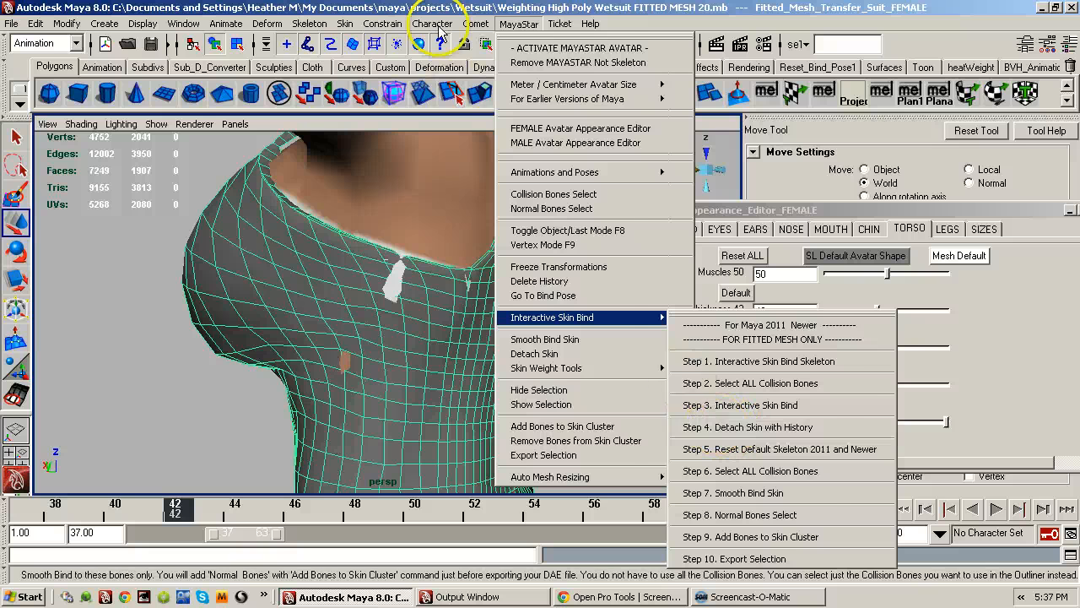
{"action": "left_click", "coordinate": [747, 427]}
{"action": "left_click", "coordinate": [432, 23]}
{"action": "mouse_move", "coordinate": [346, 24]}
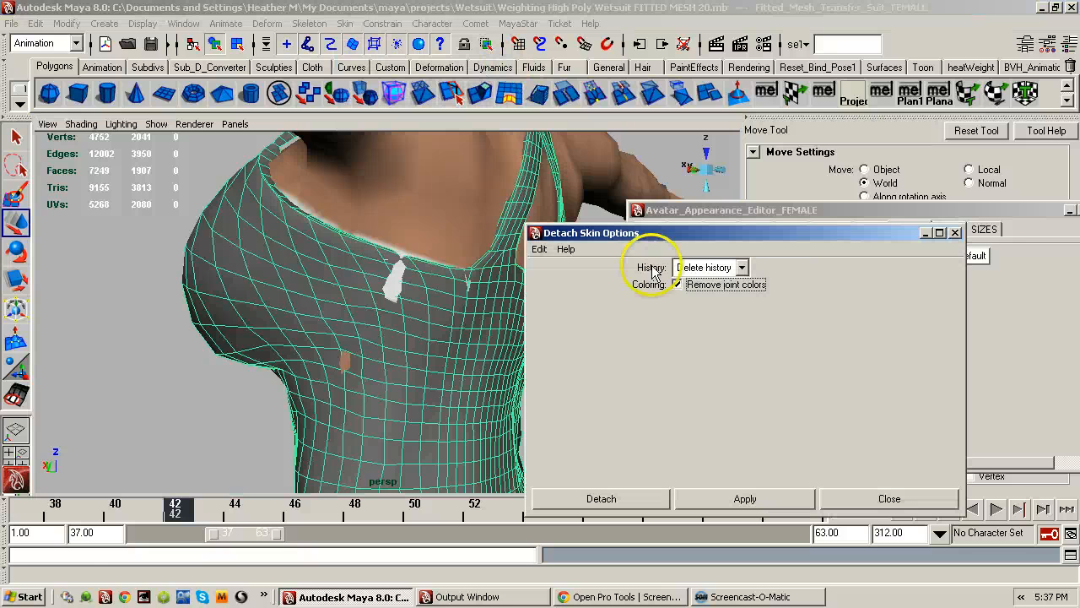
{"action": "left_click", "coordinate": [742, 267]}
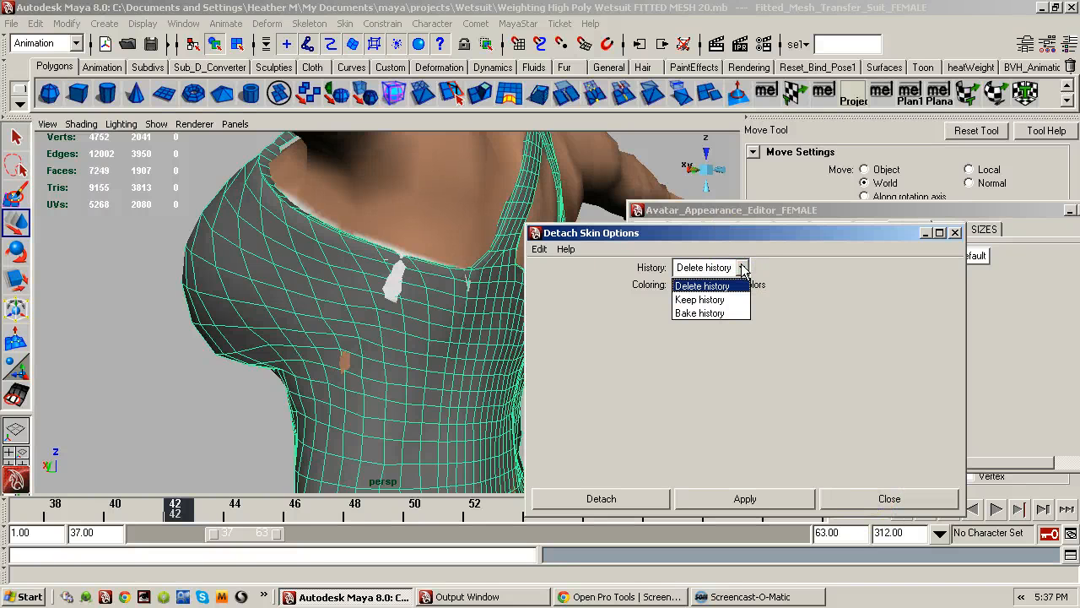
{"action": "left_click", "coordinate": [741, 267]}
{"action": "left_click", "coordinate": [870, 500]}
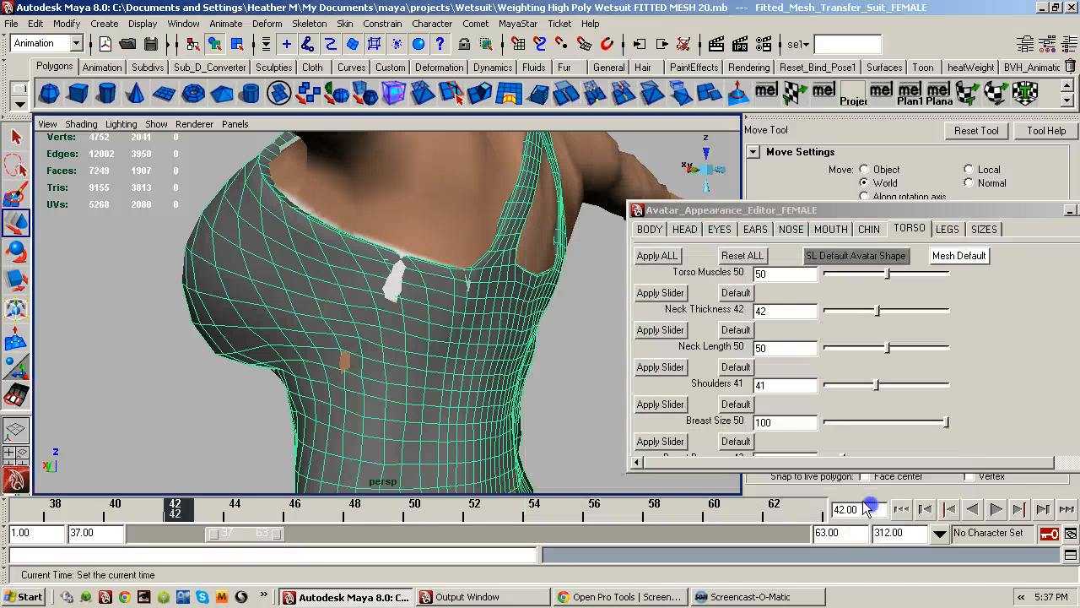
- Detach the suit's skin with history, using step 4 of the Interactive Skin Bind sequence
{"action": "left_click", "coordinate": [519, 24]}
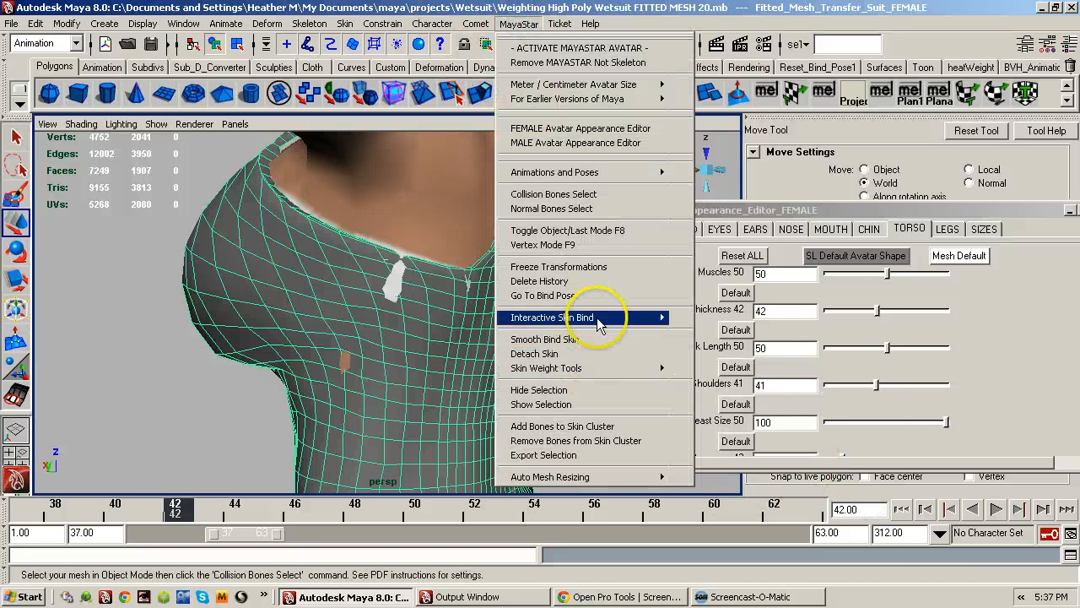
{"action": "mouse_move", "coordinate": [629, 318]}
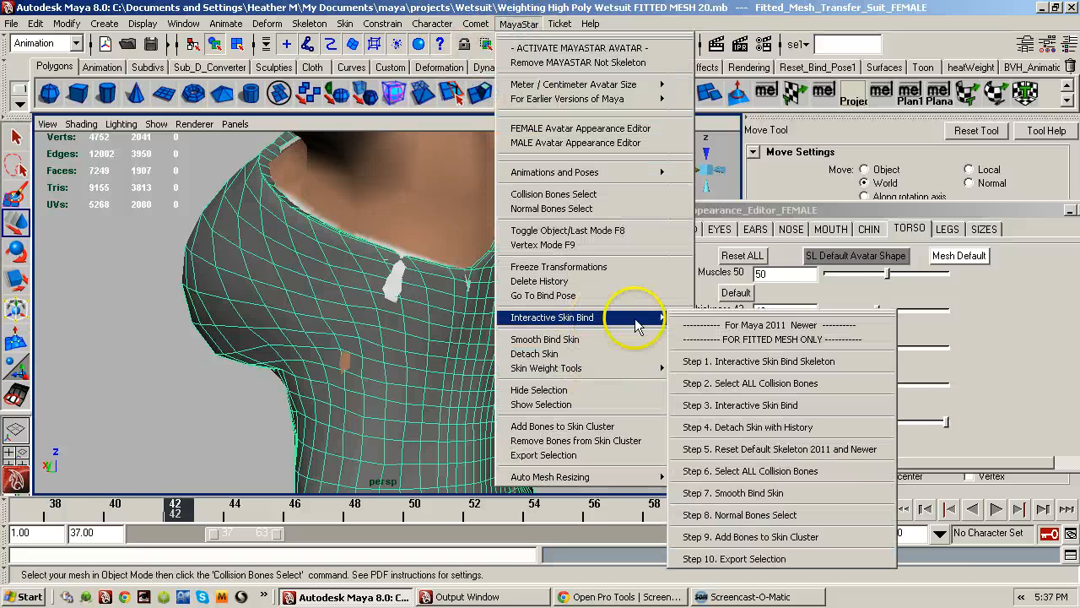
{"action": "left_click", "coordinate": [792, 427]}
{"action": "mouse_move", "coordinate": [526, 379]}
{"action": "left_mouse_down", "text": "alt"}
{"action": "mouse_move", "coordinate": [270, 369]}
{"action": "mouse_move", "coordinate": [423, 396]}
{"action": "mouse_move", "coordinate": [484, 380]}
{"action": "left_mouse_up", "text": "alt"}
{"action": "mouse_move", "coordinate": [427, 405]}
{"action": "middle_mouse_down", "text": "alt"}
{"action": "mouse_move", "coordinate": [458, 357]}
{"action": "mouse_move", "coordinate": [465, 273]}
{"action": "middle_mouse_up", "text": "alt"}
{"action": "right_click_drag", "start_coordinate": [440, 356], "coordinate": [512, 352], "text": "alt"}
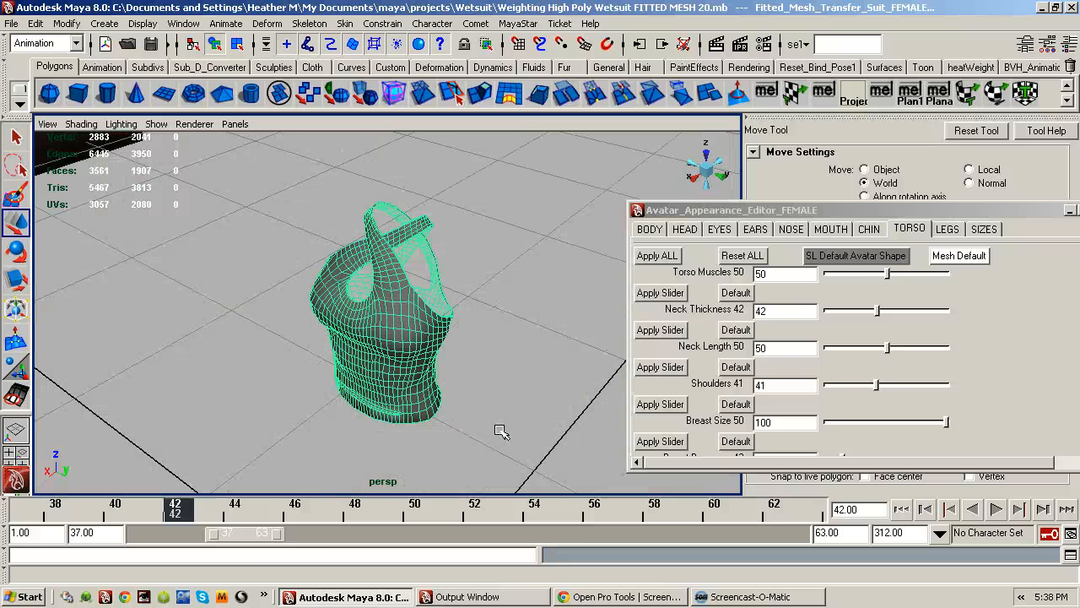
{"action": "left_click", "coordinate": [490, 299]}
{"action": "left_click_drag", "start_coordinate": [396, 366], "coordinate": [494, 325], "text": "alt"}
{"action": "right_click_drag", "start_coordinate": [493, 325], "coordinate": [412, 334], "text": "alt"}
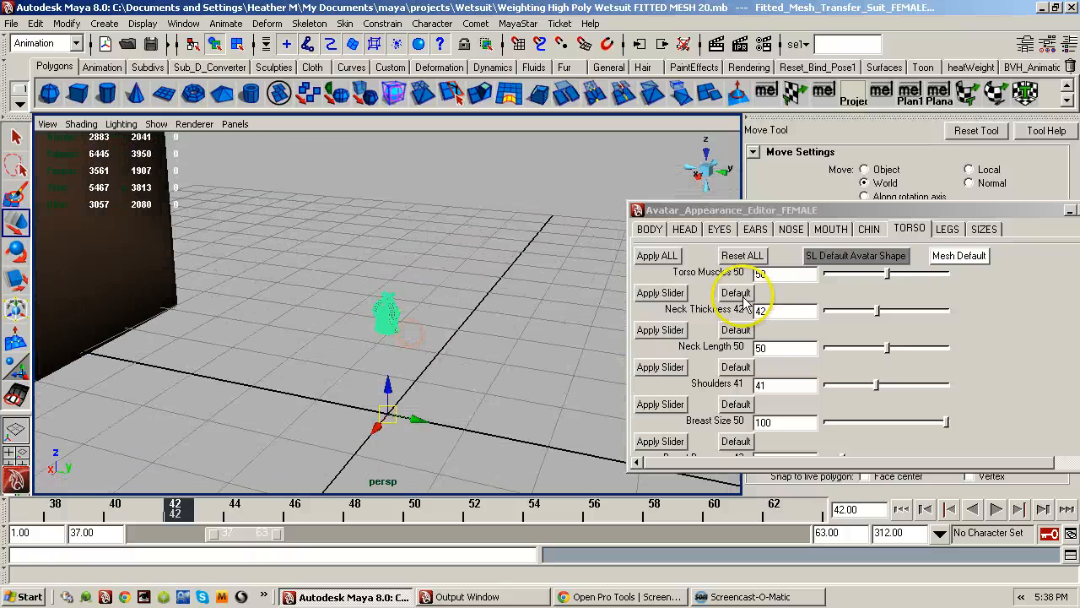
- Move the avatar editor out of the way and set the suit's X, Y and Z scale to 100
{"action": "left_click", "coordinate": [1070, 46]}
{"action": "left_click_drag", "start_coordinate": [897, 211], "coordinate": [1079, 216]}
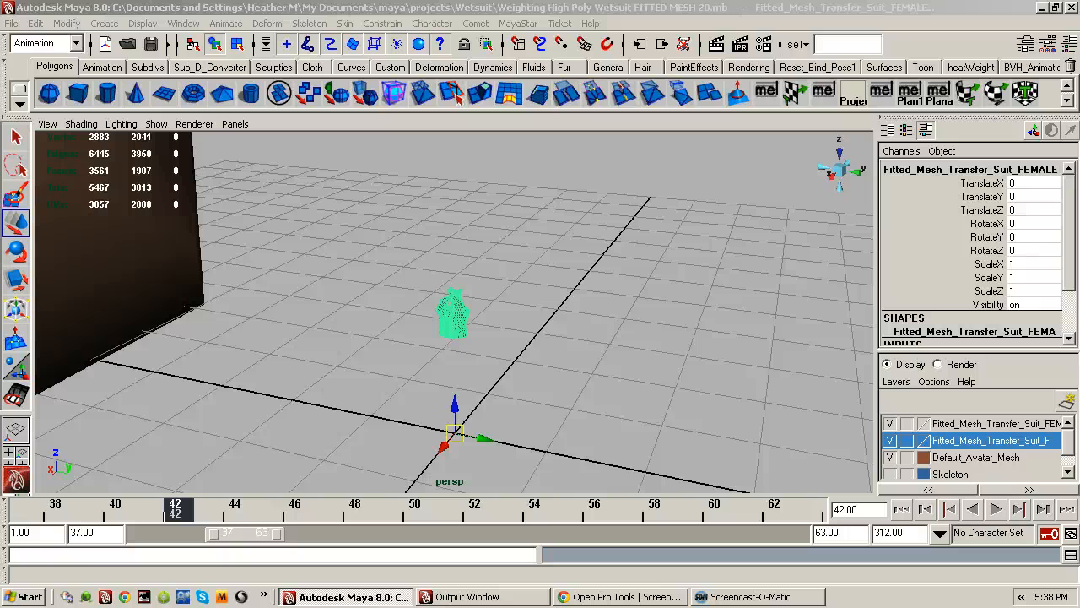
{"action": "double_click", "coordinate": [1023, 263]}
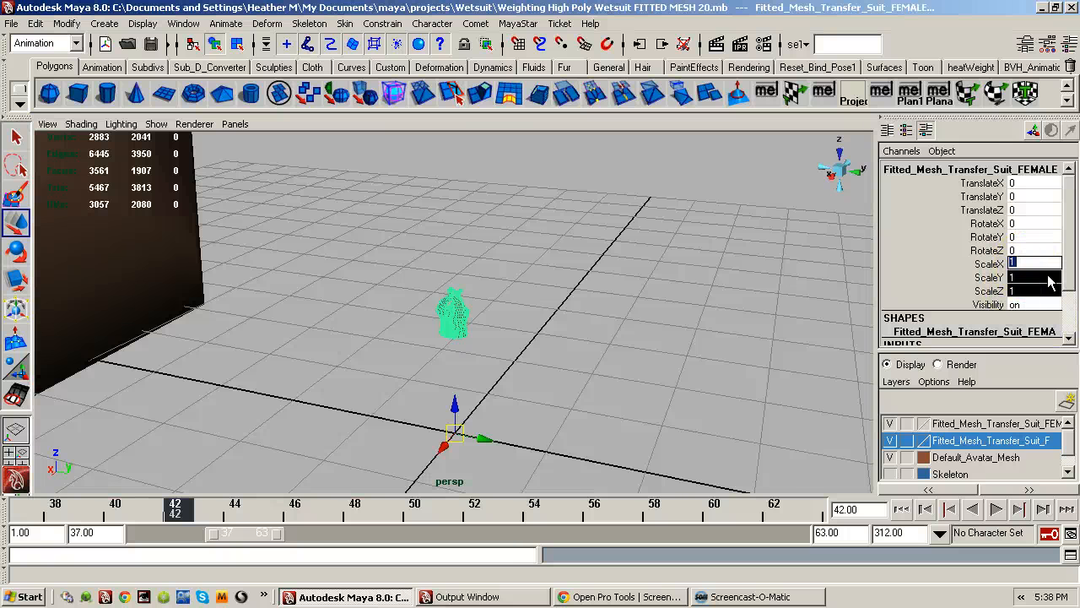
{"action": "key", "text": "Return"}
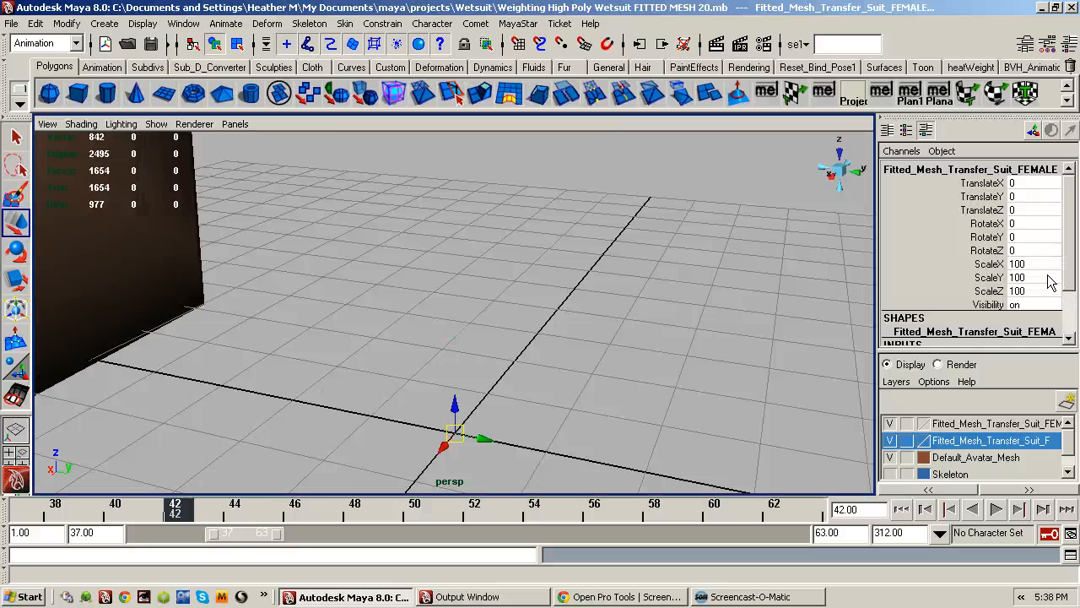
- Examine how the rescaled suit fits over the avatar's chest
{"action": "right_click_drag", "start_coordinate": [677, 267], "coordinate": [289, 265], "text": "alt"}
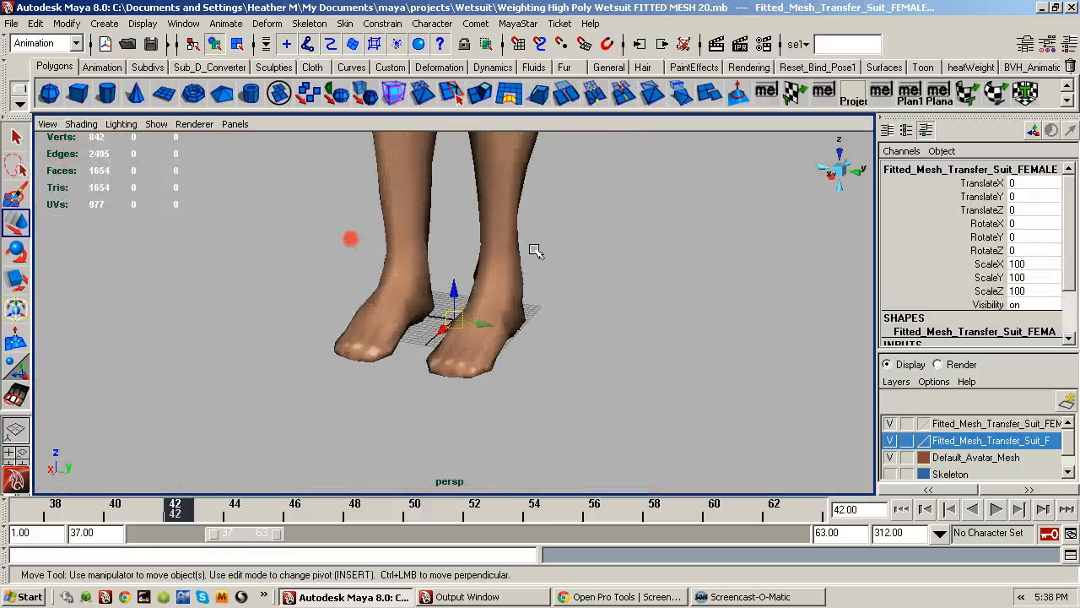
{"action": "right_click_drag", "start_coordinate": [535, 250], "coordinate": [466, 182], "text": "alt"}
{"action": "middle_click_drag", "start_coordinate": [471, 160], "coordinate": [482, 278], "text": "alt"}
{"action": "middle_click_drag", "start_coordinate": [492, 237], "coordinate": [515, 460], "text": "alt"}
{"action": "middle_click_drag", "start_coordinate": [507, 287], "coordinate": [501, 386], "text": "alt"}
{"action": "right_click_drag", "start_coordinate": [501, 385], "coordinate": [573, 329], "text": "alt"}
{"action": "left_click_drag", "start_coordinate": [517, 366], "coordinate": [490, 357], "text": "alt"}
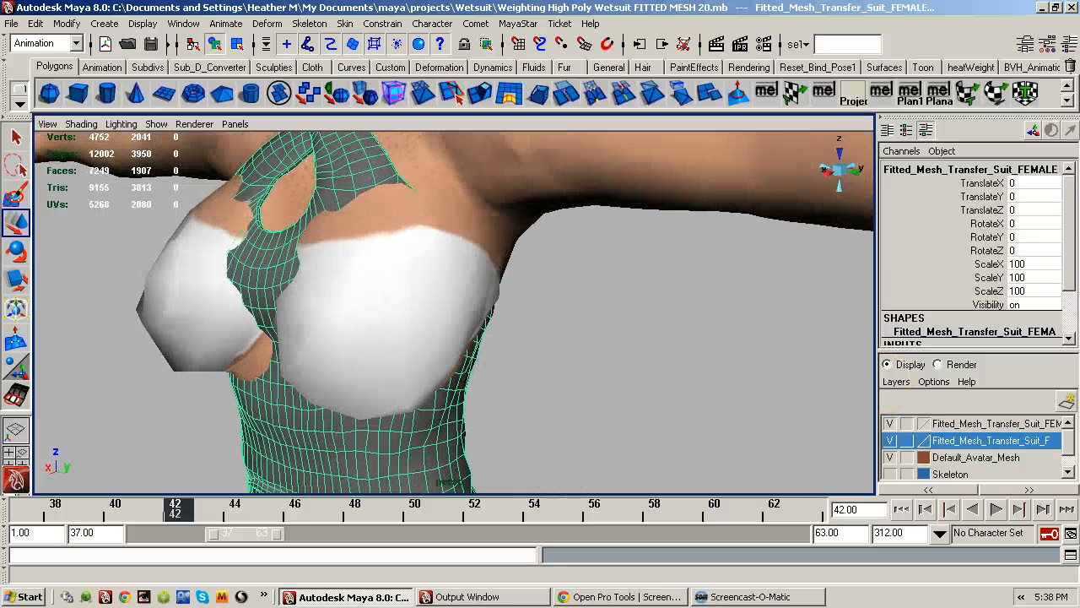
- Reset the avatar to the Mesh Default shape, check the suit's fit, and move the avatar editor aside
{"action": "left_click_drag", "start_coordinate": [1079, 253], "coordinate": [698, 230]}
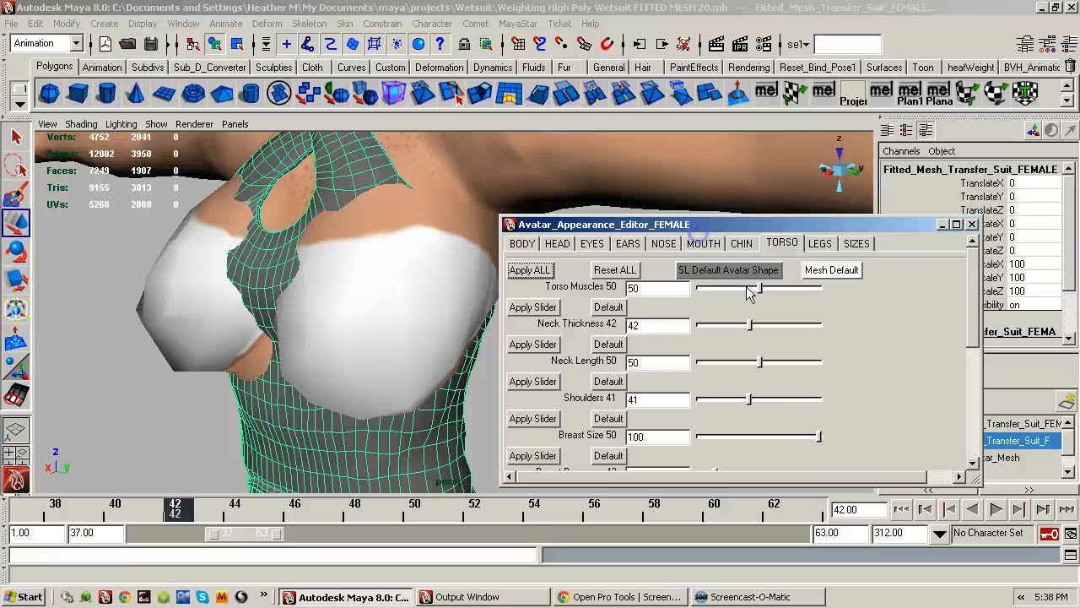
{"action": "left_click", "coordinate": [817, 281]}
{"action": "left_click_drag", "start_coordinate": [394, 303], "coordinate": [349, 330], "text": "alt"}
{"action": "right_click_drag", "start_coordinate": [349, 330], "coordinate": [395, 312], "text": "alt"}
{"action": "left_click_drag", "start_coordinate": [368, 304], "coordinate": [393, 306], "text": "alt"}
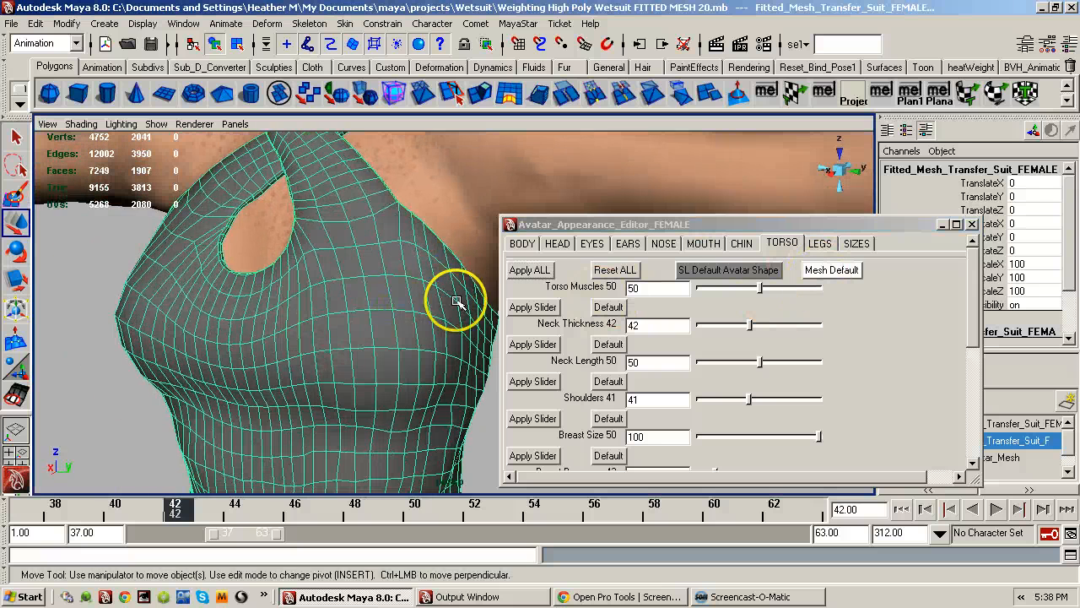
{"action": "left_click_drag", "start_coordinate": [680, 229], "coordinate": [1079, 296]}
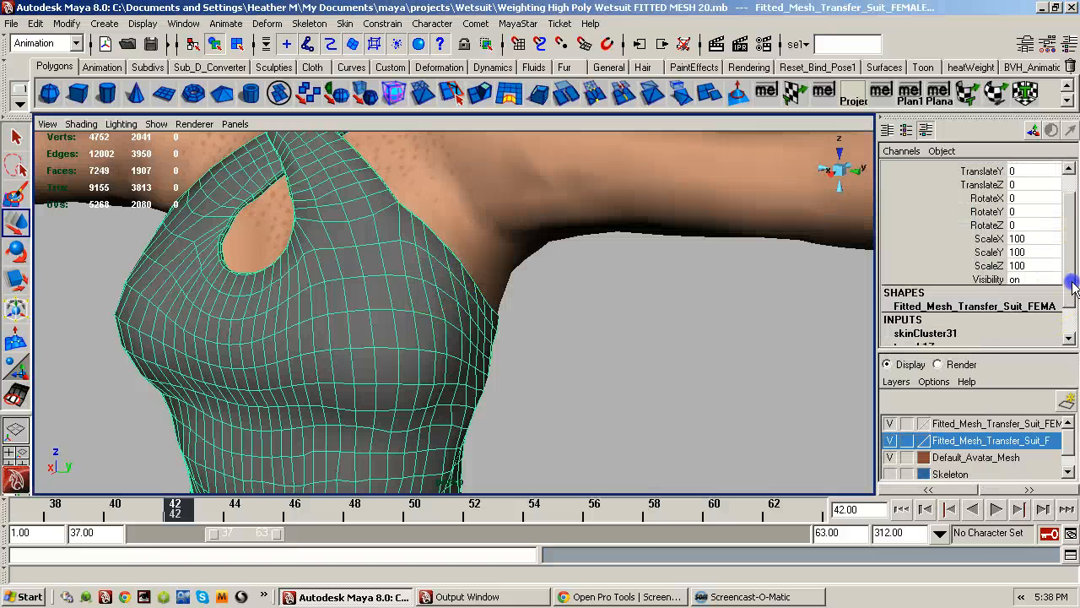
- Check the suit's construction inputs and keep the MayaStar commands open in a floating window
{"action": "scroll", "coordinate": [1072, 258], "scroll_direction": "down", "scroll_amount": 2}
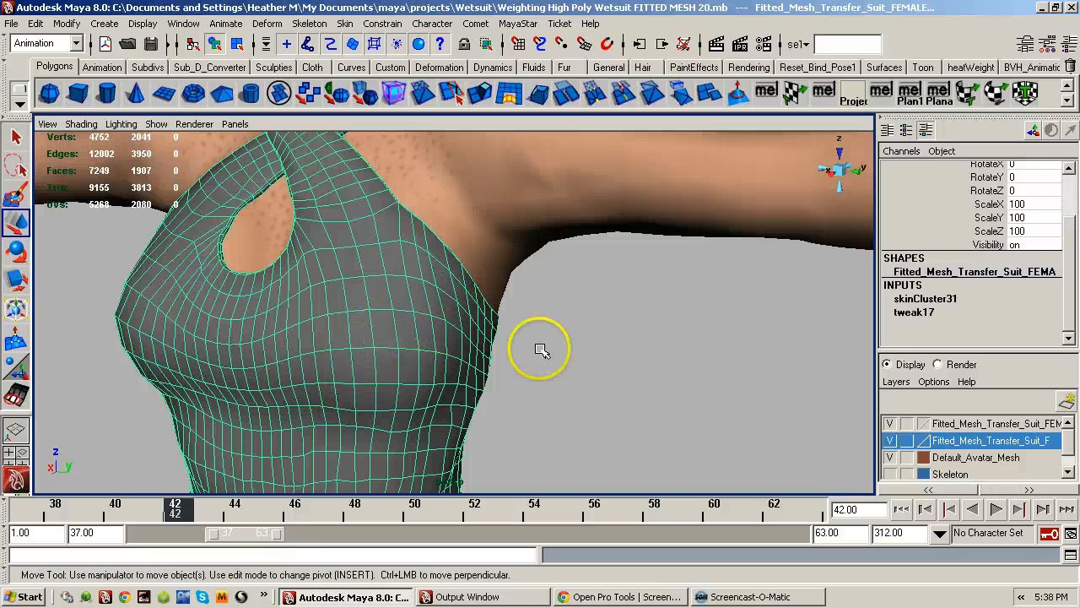
{"action": "left_click", "coordinate": [521, 24]}
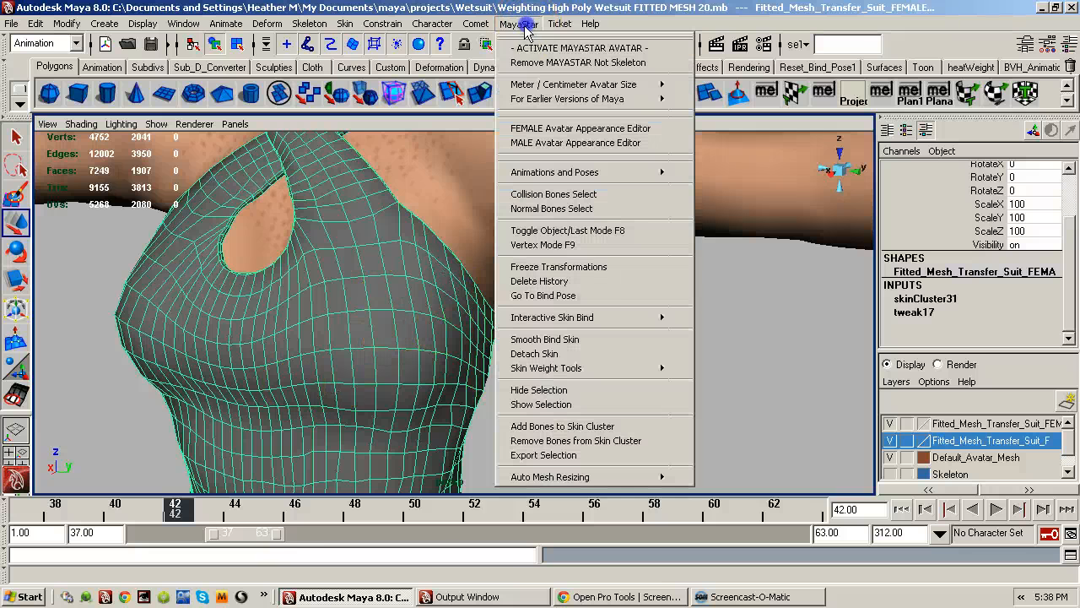
{"action": "left_click", "coordinate": [540, 39]}
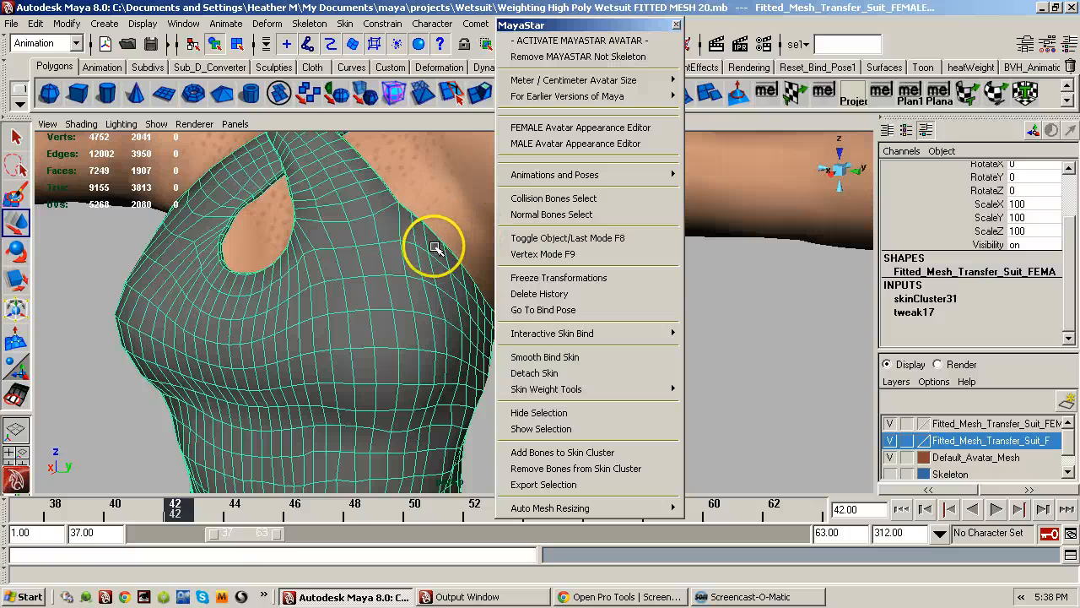
- Select the collision and normal bones and smooth bind the suit to selected joints by closest distance, with max influences 3 and dropoff rate 7.0
{"action": "left_click", "coordinate": [588, 201]}
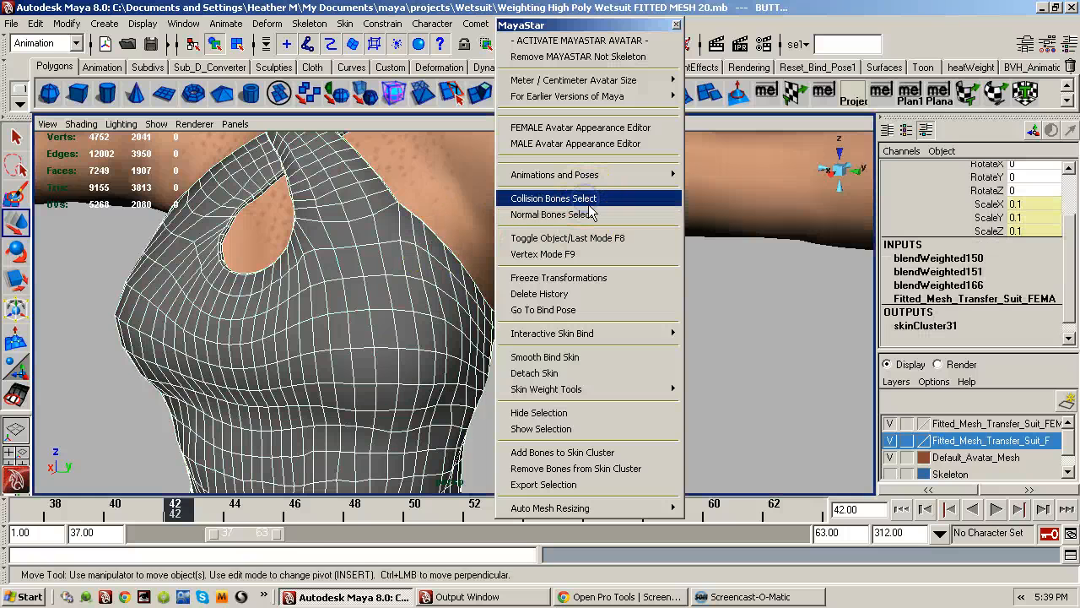
{"action": "left_click", "coordinate": [582, 221]}
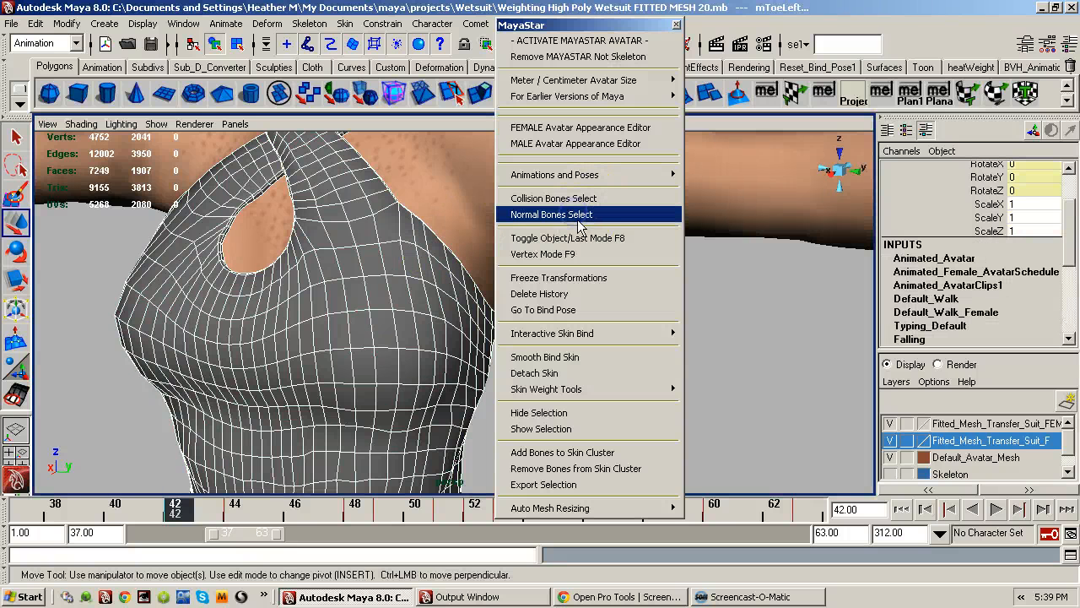
{"action": "left_click", "coordinate": [577, 361]}
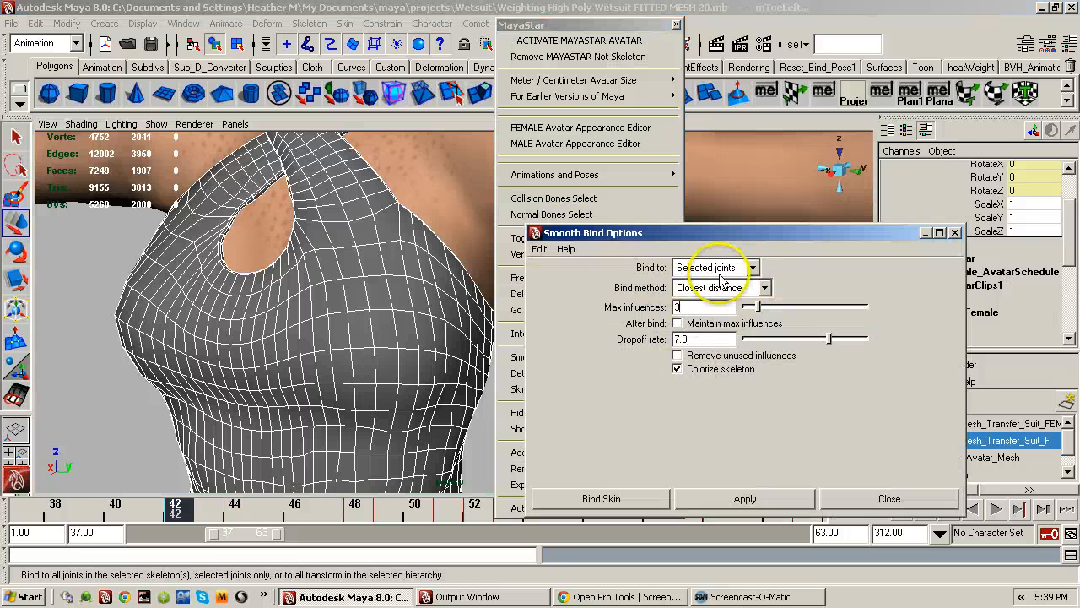
{"action": "left_click", "coordinate": [627, 505]}
- Reopen the female avatar appearance editor and apply a Breast Size of 100
{"action": "left_click_drag", "start_coordinate": [448, 379], "coordinate": [475, 353], "text": "alt"}
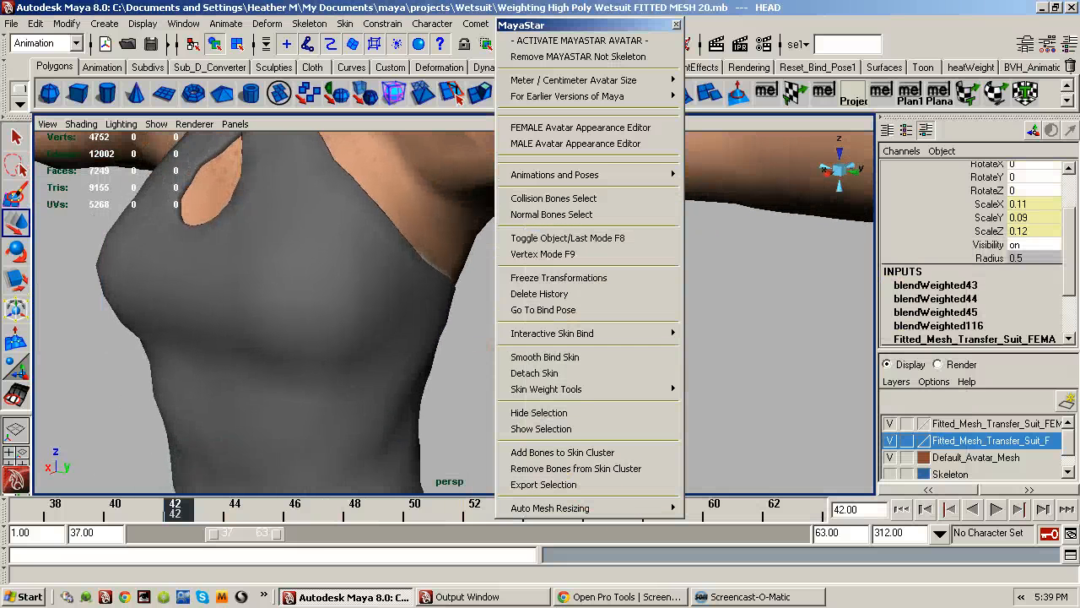
{"action": "left_click", "coordinate": [580, 127]}
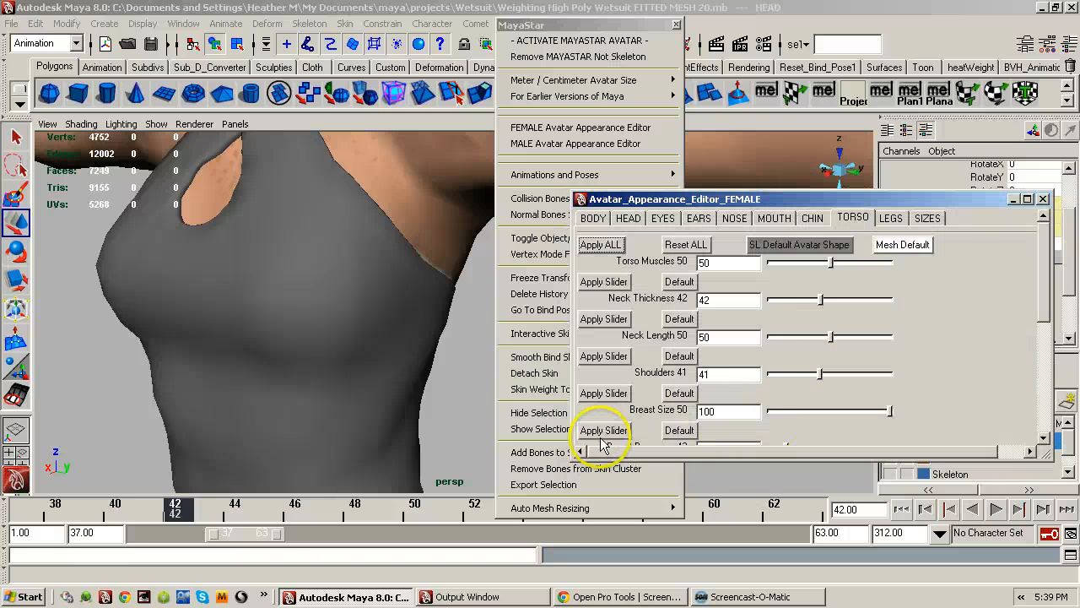
{"action": "left_click", "coordinate": [600, 433]}
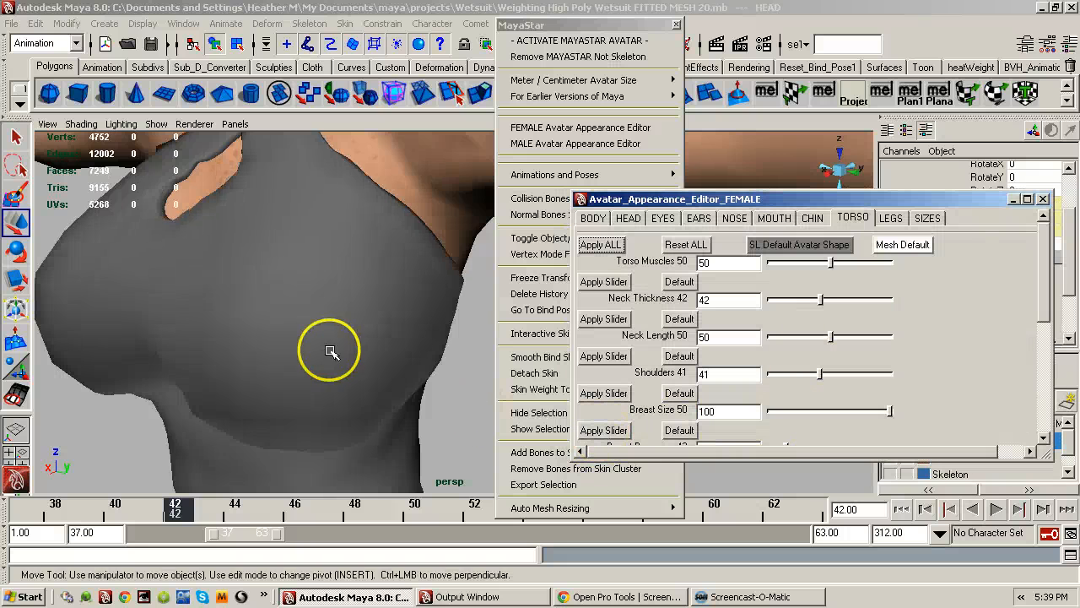
- Examine the suit's wireframe under the enlarged bust and along the side below the armhole for skin poking through
{"action": "left_click_drag", "start_coordinate": [330, 351], "coordinate": [270, 302], "text": "alt"}
{"action": "left_click", "coordinate": [267, 361]}
{"action": "left_click_drag", "start_coordinate": [267, 360], "coordinate": [401, 337], "text": "alt"}
{"action": "middle_click_drag", "start_coordinate": [401, 337], "coordinate": [295, 316], "text": "alt"}
{"action": "right_click_drag", "start_coordinate": [321, 313], "coordinate": [381, 357], "text": "alt"}
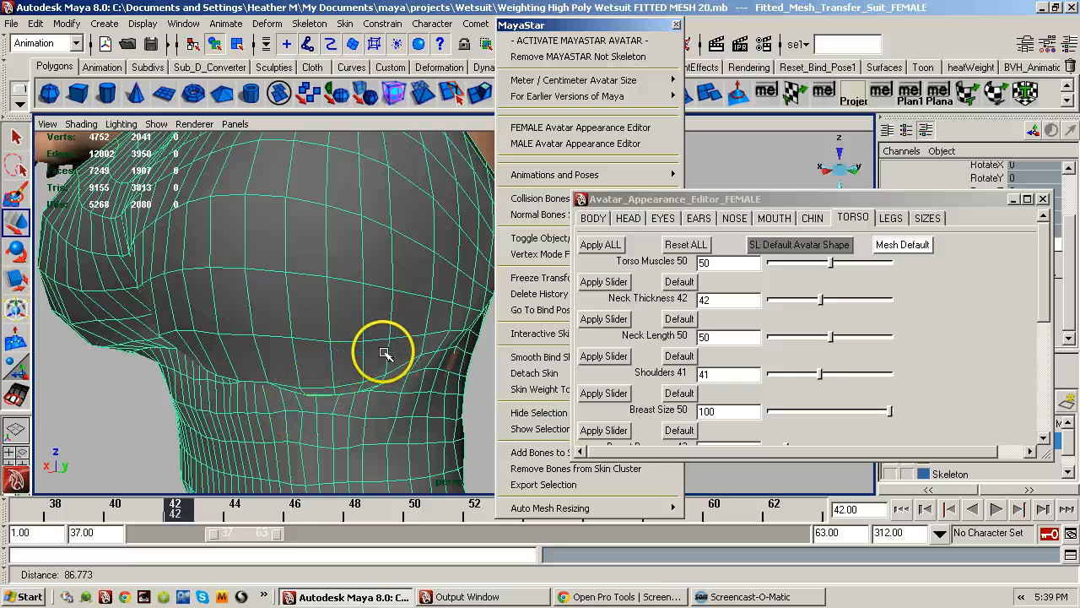
{"action": "left_click_drag", "start_coordinate": [385, 353], "coordinate": [338, 347], "text": "alt"}
{"action": "right_click_drag", "start_coordinate": [340, 364], "coordinate": [415, 366], "text": "alt"}
{"action": "middle_click_drag", "start_coordinate": [293, 360], "coordinate": [316, 337], "text": "alt"}
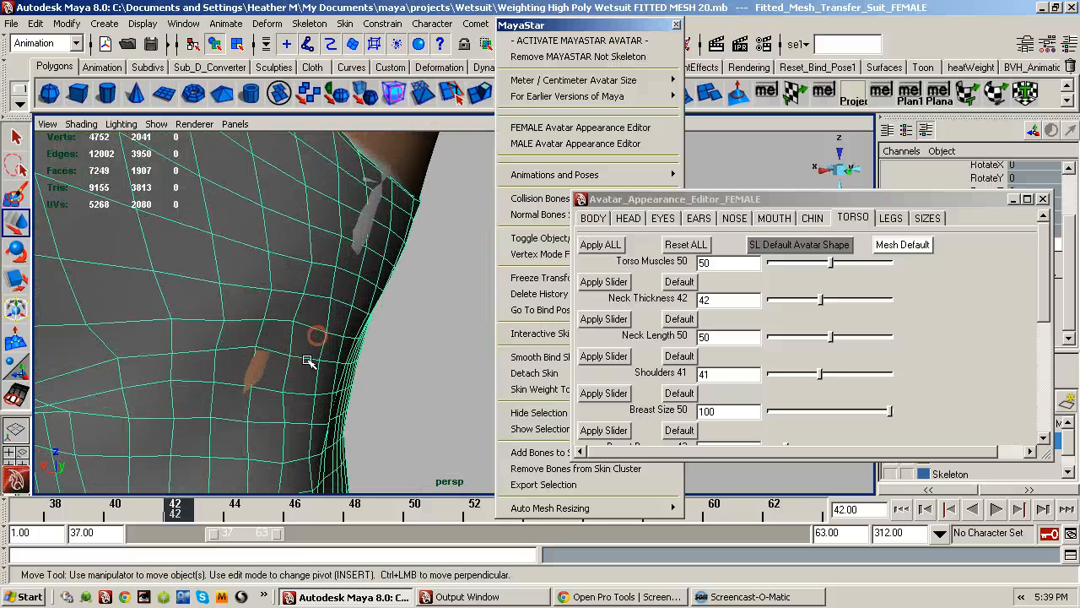
- Try to select the suit vertices at the skin patch below the armhole and check the selection from the back
{"action": "right_click_drag", "start_coordinate": [305, 364], "coordinate": [253, 295]}
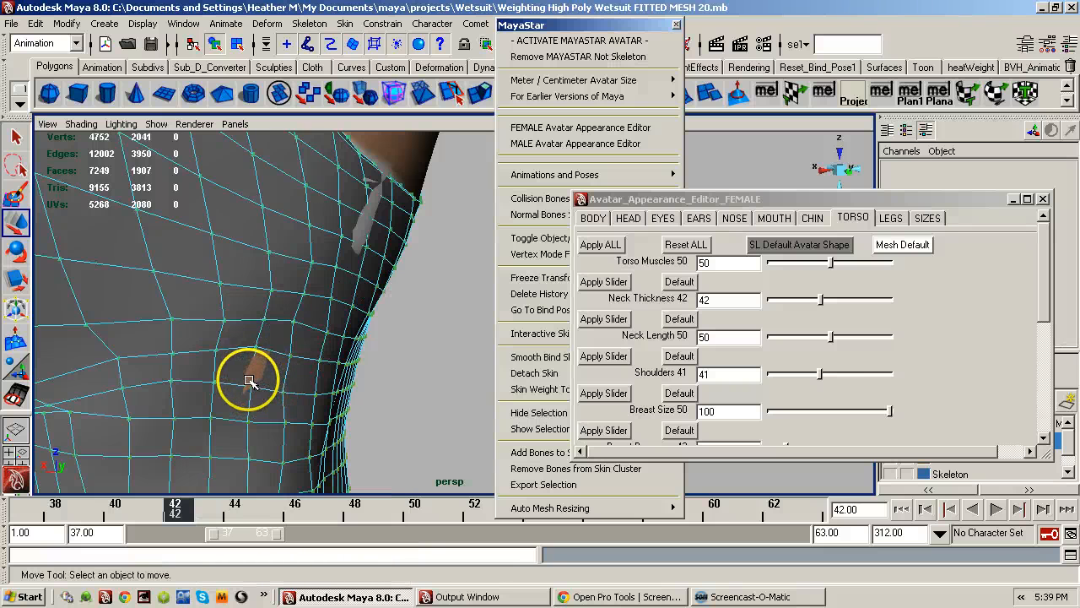
{"action": "left_click", "coordinate": [253, 394]}
{"action": "left_click", "coordinate": [272, 393]}
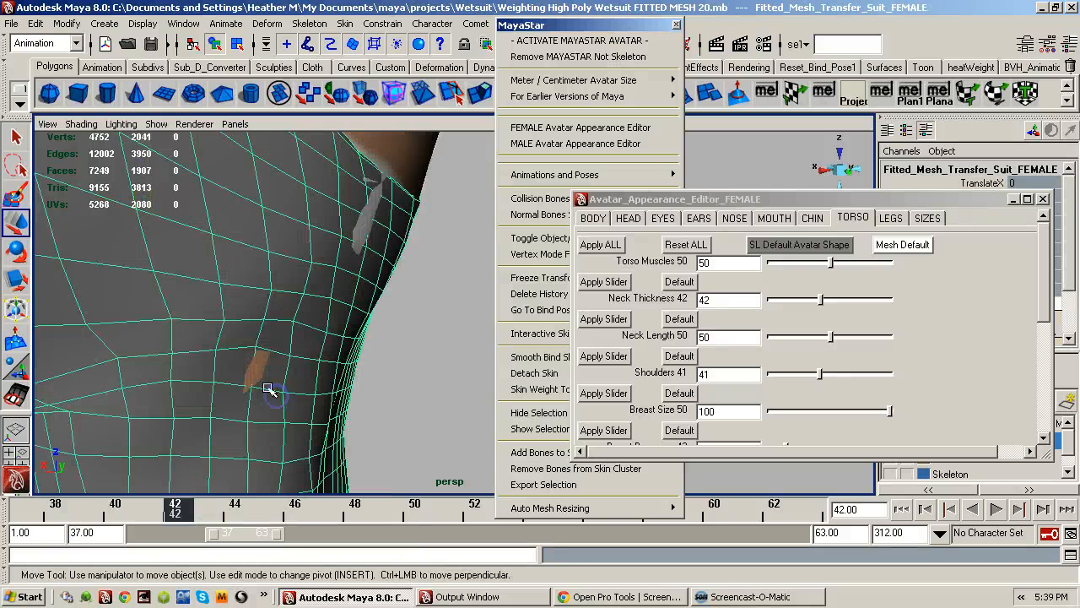
{"action": "right_click_drag", "start_coordinate": [279, 383], "coordinate": [278, 379]}
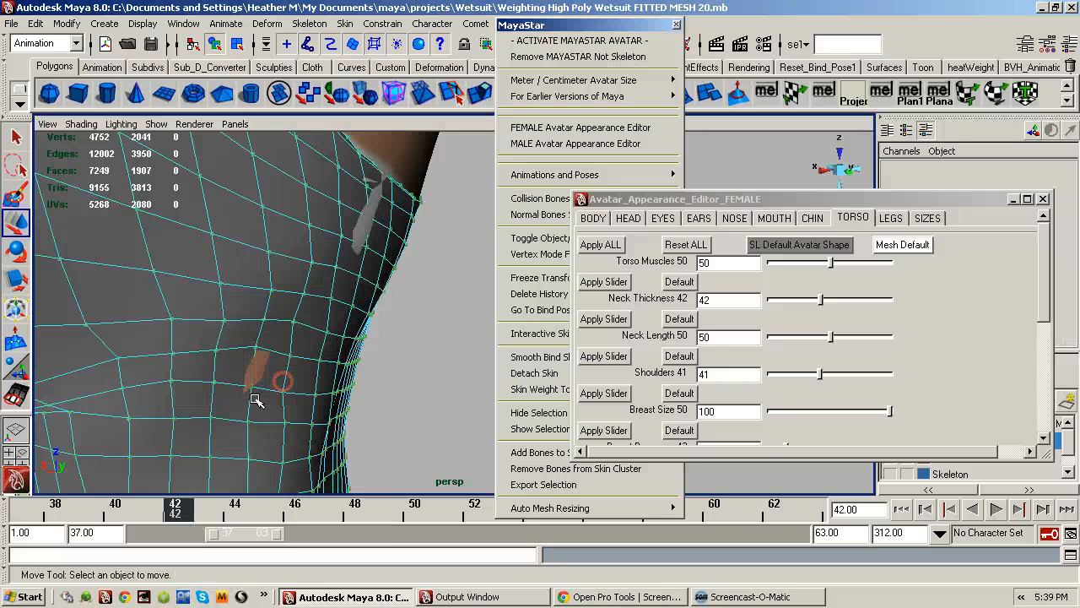
{"action": "left_click", "coordinate": [251, 380]}
{"action": "left_click_drag", "start_coordinate": [280, 413], "coordinate": [113, 393], "text": "alt"}
{"action": "right_click_drag", "start_coordinate": [268, 376], "coordinate": [274, 388], "text": "alt"}
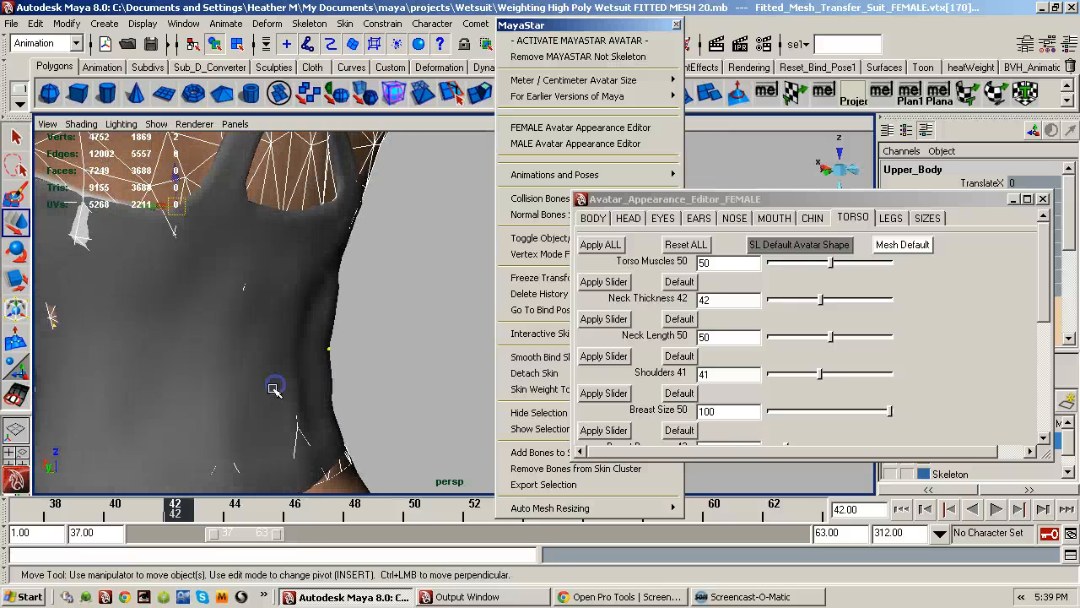
{"action": "middle_click_drag", "start_coordinate": [259, 378], "coordinate": [398, 384], "text": "alt"}
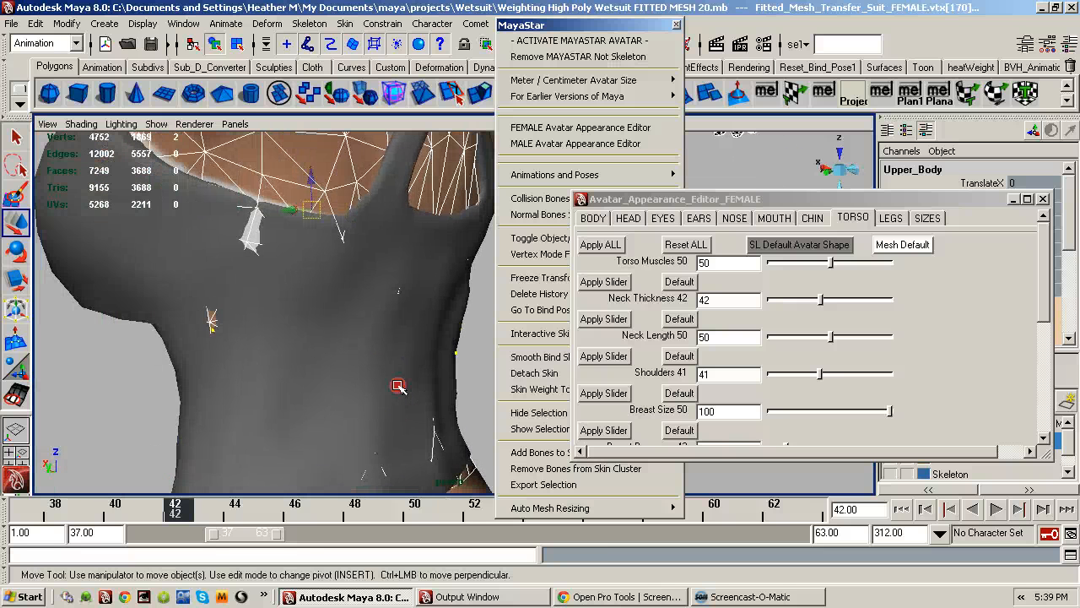
- Try again to select the suit vertices around the lower edge of the skin patch at the side
{"action": "left_click", "coordinate": [297, 385]}
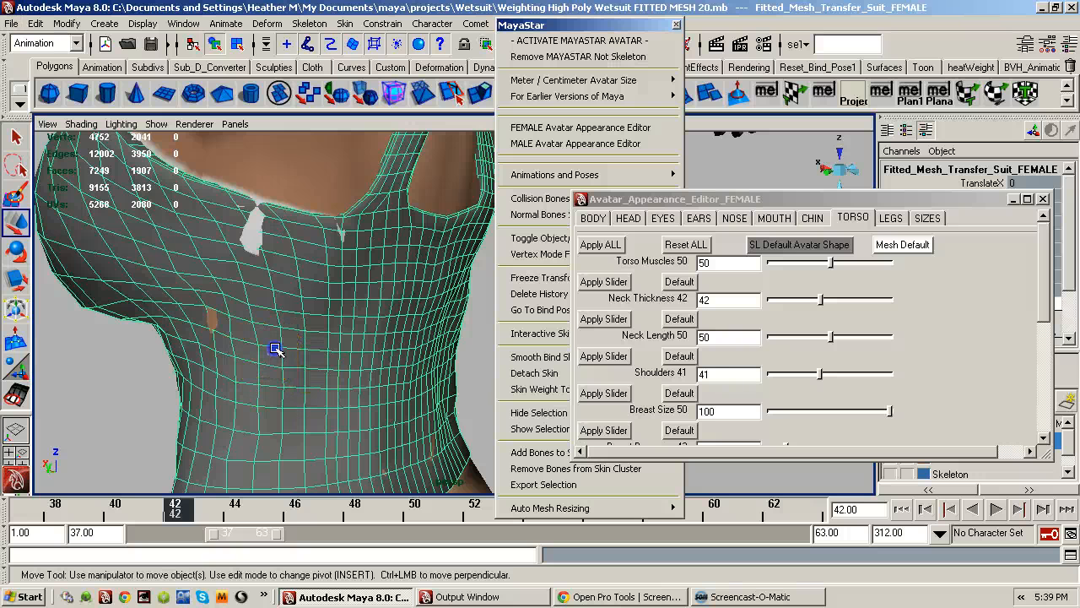
{"action": "right_click", "coordinate": [289, 355]}
{"action": "right_click_drag", "start_coordinate": [289, 355], "coordinate": [246, 304]}
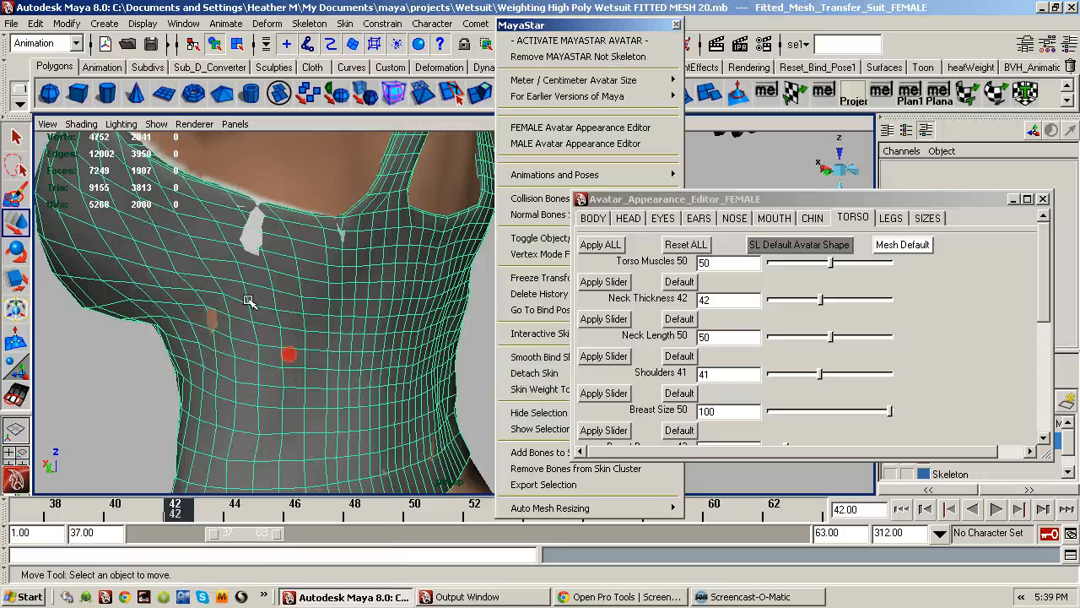
{"action": "middle_click_drag", "start_coordinate": [253, 346], "coordinate": [326, 366], "text": "alt"}
{"action": "right_click_drag", "start_coordinate": [327, 366], "coordinate": [465, 340], "text": "alt"}
{"action": "left_click_drag", "start_coordinate": [299, 338], "coordinate": [303, 334], "text": "alt"}
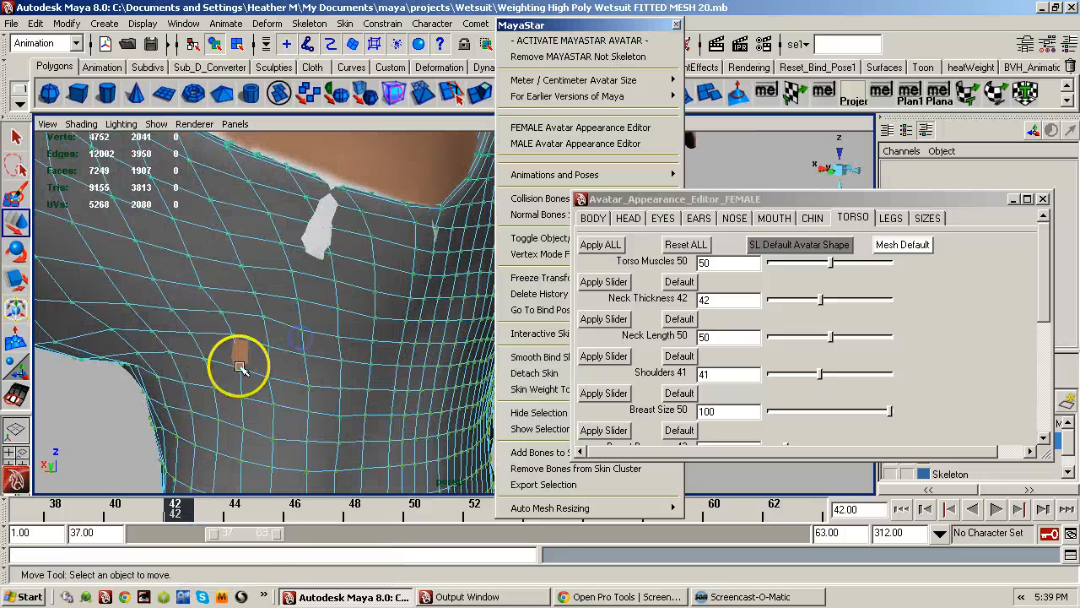
{"action": "left_click_drag", "start_coordinate": [248, 379], "coordinate": [290, 389]}
- Try to remove stray vertices on the far side of the torso from the selection
{"action": "scroll", "coordinate": [346, 359], "scroll_direction": "down", "scroll_amount": 3}
{"action": "left_click_drag", "start_coordinate": [346, 359], "coordinate": [318, 355], "text": "alt"}
{"action": "middle_click_drag", "start_coordinate": [317, 354], "coordinate": [364, 355], "text": "alt"}
{"action": "left_click_drag", "start_coordinate": [300, 372], "coordinate": [270, 363], "text": "alt"}
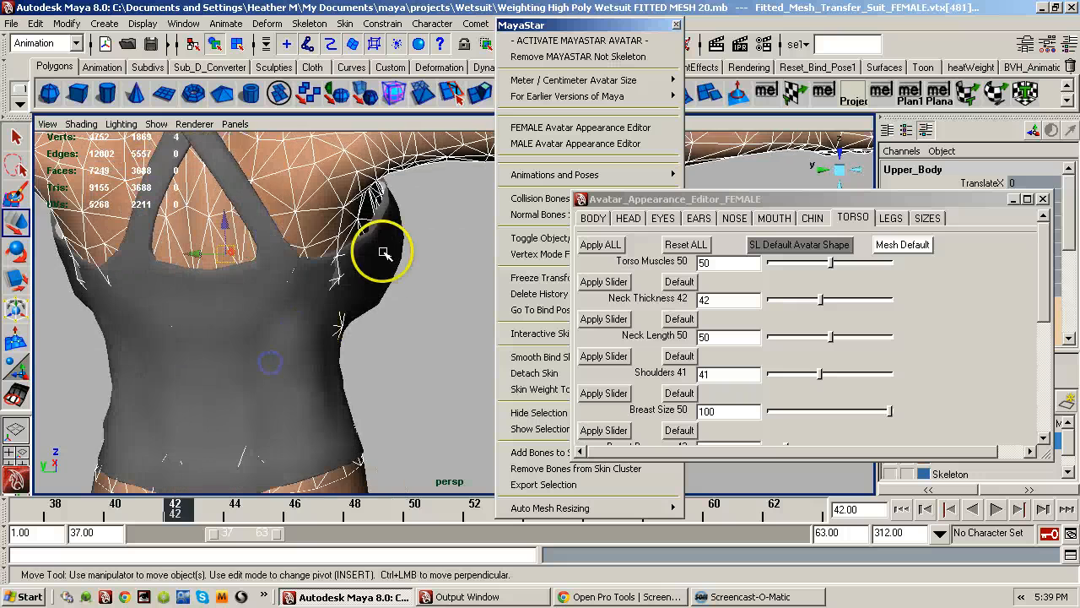
{"action": "left_click_drag", "start_coordinate": [478, 181], "coordinate": [204, 513], "text": "ctrl"}
{"action": "left_click_drag", "start_coordinate": [181, 413], "coordinate": [252, 280], "text": "alt"}
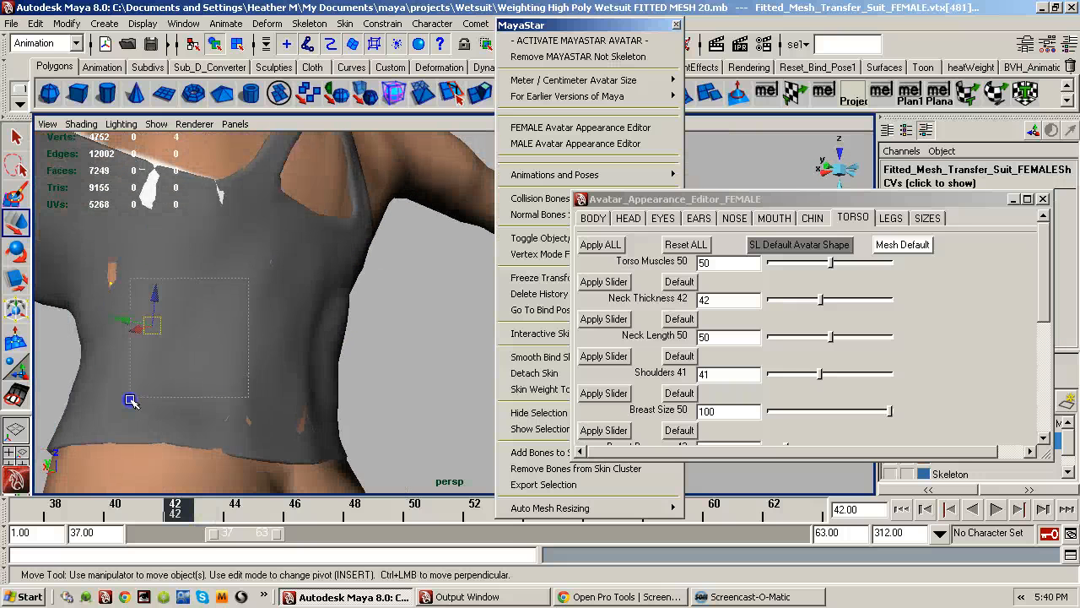
{"action": "left_click_drag", "start_coordinate": [130, 400], "coordinate": [206, 385], "text": "ctrl"}
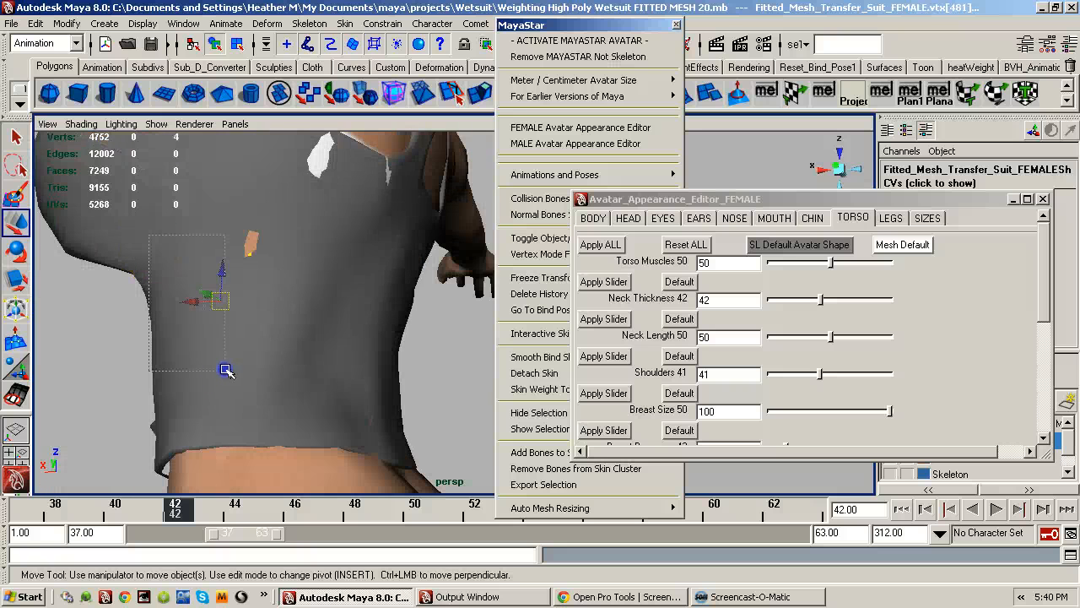
- Try to pick the single suit vertex at the tip of the skin patch in a close view
{"action": "left_click", "coordinate": [260, 376]}
{"action": "right_click_drag", "start_coordinate": [261, 373], "coordinate": [471, 360], "text": "alt"}
{"action": "middle_click_drag", "start_coordinate": [245, 245], "coordinate": [464, 395], "text": "alt"}
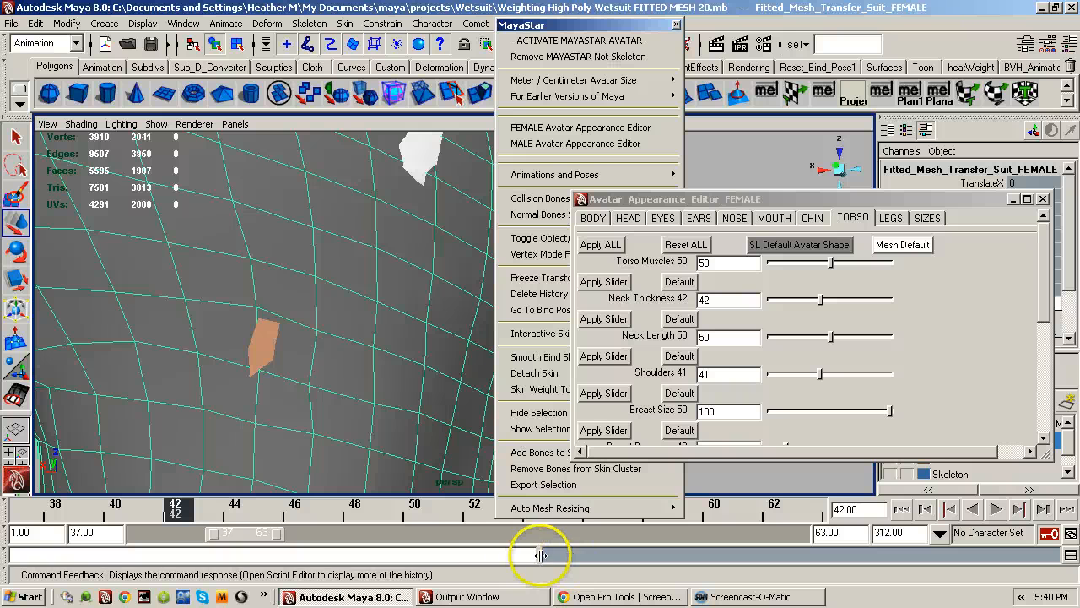
{"action": "right_click", "coordinate": [355, 331]}
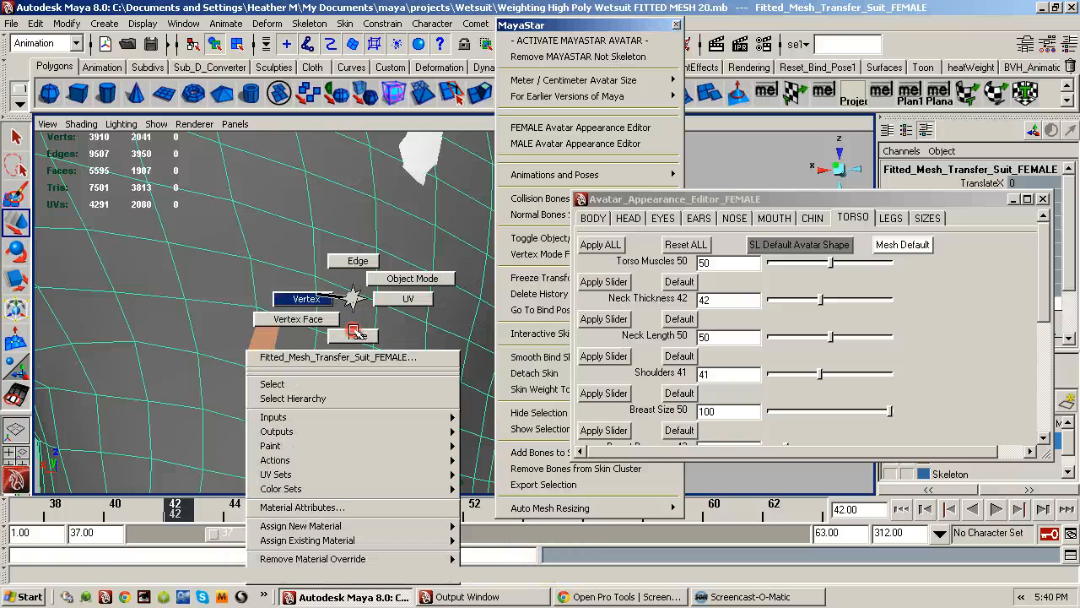
{"action": "right_click_drag", "start_coordinate": [355, 334], "coordinate": [312, 295]}
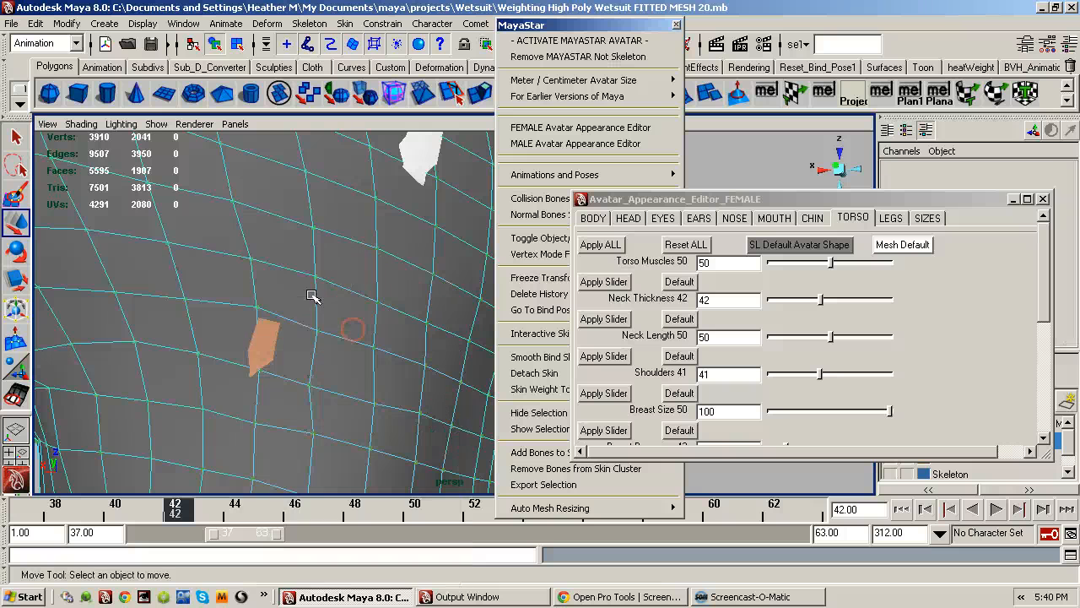
{"action": "left_click", "coordinate": [262, 374]}
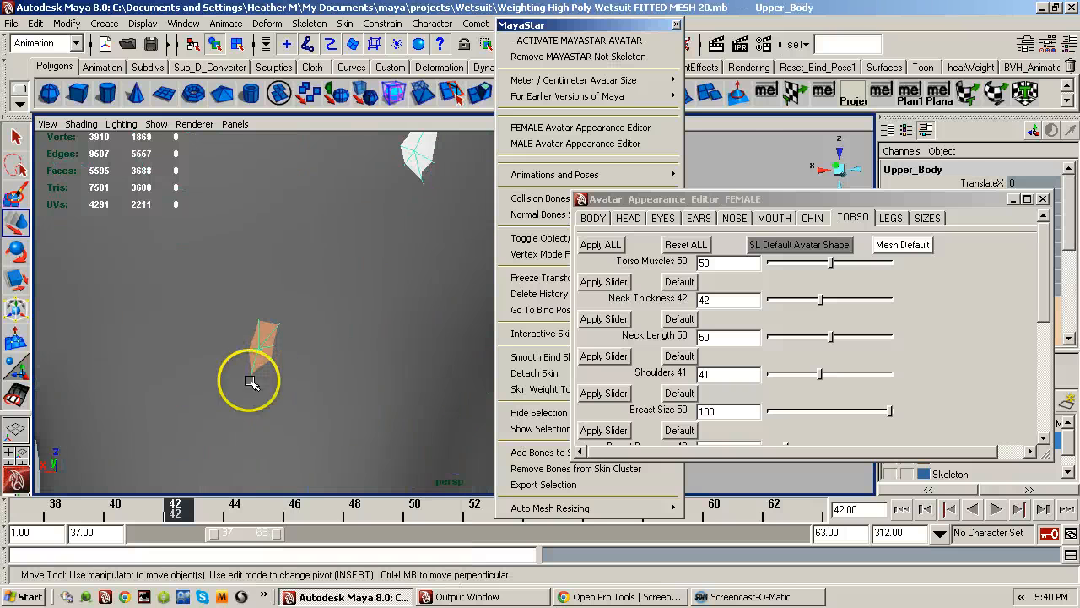
- Reselect the suit and switch it to component mode so its vertices near the skin patch can be edited
{"action": "left_click_drag", "start_coordinate": [251, 382], "coordinate": [274, 381], "text": "alt"}
{"action": "right_click_drag", "start_coordinate": [352, 354], "coordinate": [177, 367], "text": "alt"}
{"action": "left_click_drag", "start_coordinate": [273, 334], "coordinate": [335, 359], "text": "alt"}
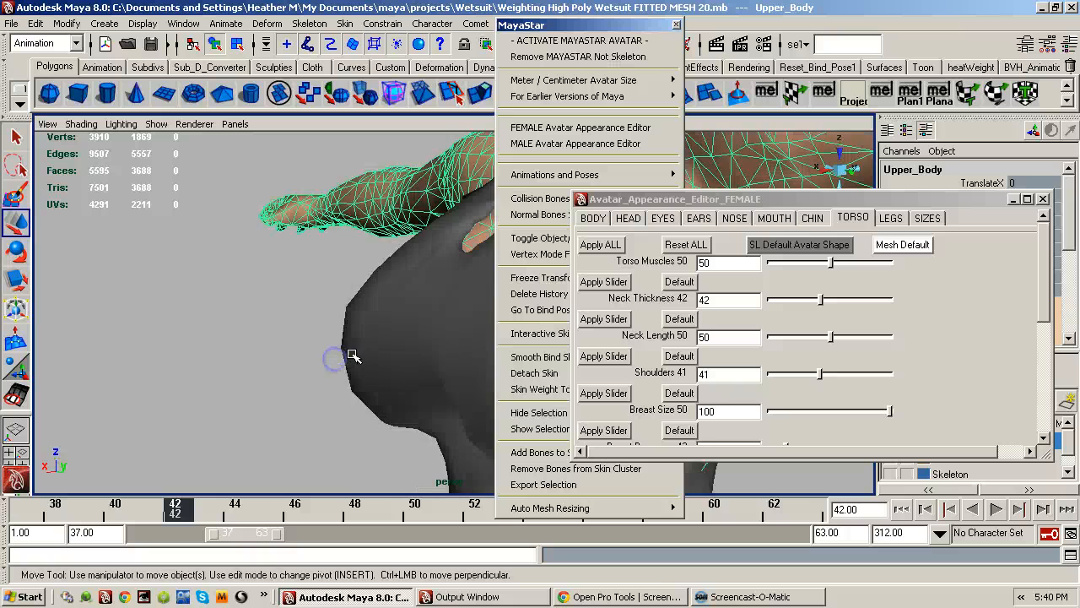
{"action": "middle_click_drag", "start_coordinate": [321, 356], "coordinate": [111, 300], "text": "alt"}
{"action": "left_click", "coordinate": [237, 325]}
{"action": "right_click_drag", "start_coordinate": [228, 336], "coordinate": [330, 331], "text": "alt"}
{"action": "key", "text": "F8"}
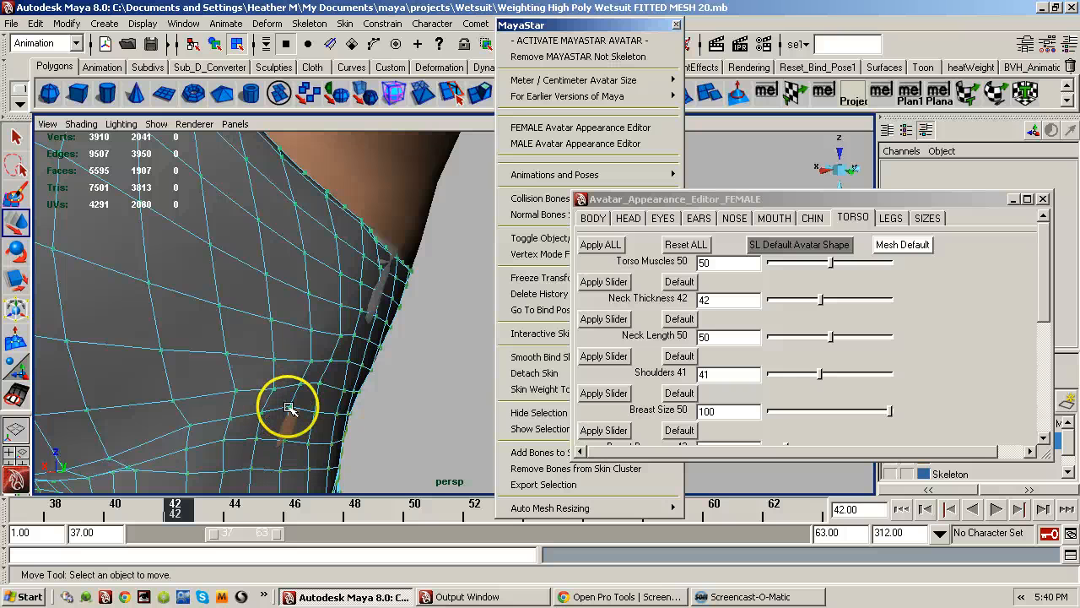
- Move the two suit vertices at the ends of the skin patch below the armhole slightly outward along Y to cover the skin
{"action": "left_click", "coordinate": [291, 409]}
{"action": "left_click_drag", "start_coordinate": [296, 434], "coordinate": [317, 401], "text": "alt"}
{"action": "right_click_drag", "start_coordinate": [316, 401], "coordinate": [407, 390], "text": "alt"}
{"action": "mouse_move", "coordinate": [330, 383]}
{"action": "left_mouse_down", "text": "alt"}
{"action": "mouse_move", "coordinate": [357, 384]}
{"action": "mouse_move", "coordinate": [318, 397]}
{"action": "left_mouse_up", "text": "alt"}
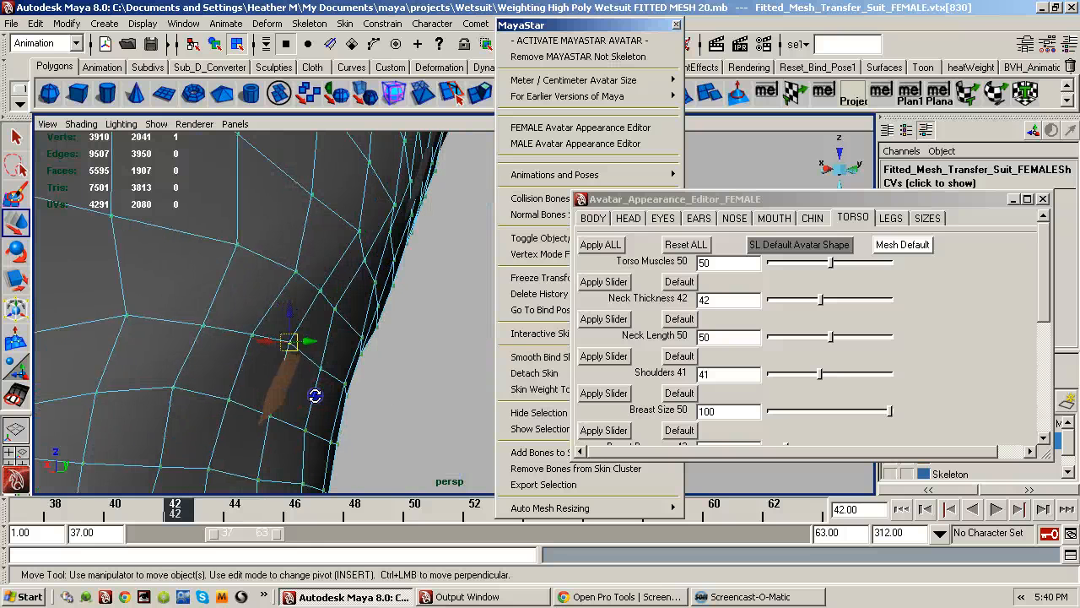
{"action": "mouse_move", "coordinate": [315, 396]}
{"action": "left_mouse_down", "text": "alt"}
{"action": "mouse_move", "coordinate": [333, 402]}
{"action": "mouse_move", "coordinate": [316, 403]}
{"action": "mouse_move", "coordinate": [316, 389]}
{"action": "left_mouse_up", "text": "alt"}
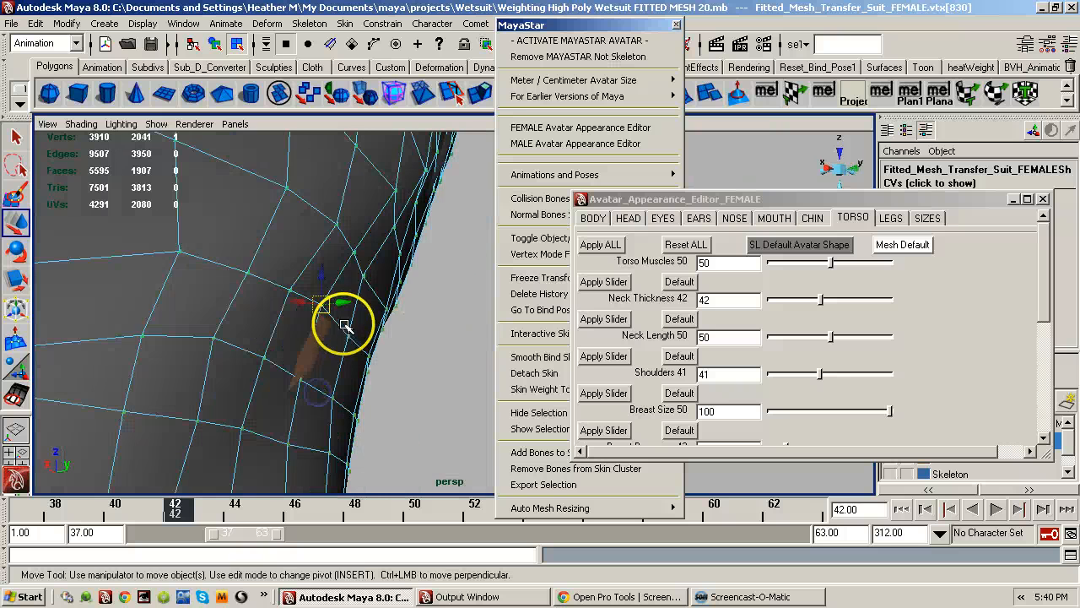
{"action": "left_click_drag", "start_coordinate": [346, 326], "coordinate": [338, 330], "text": "alt"}
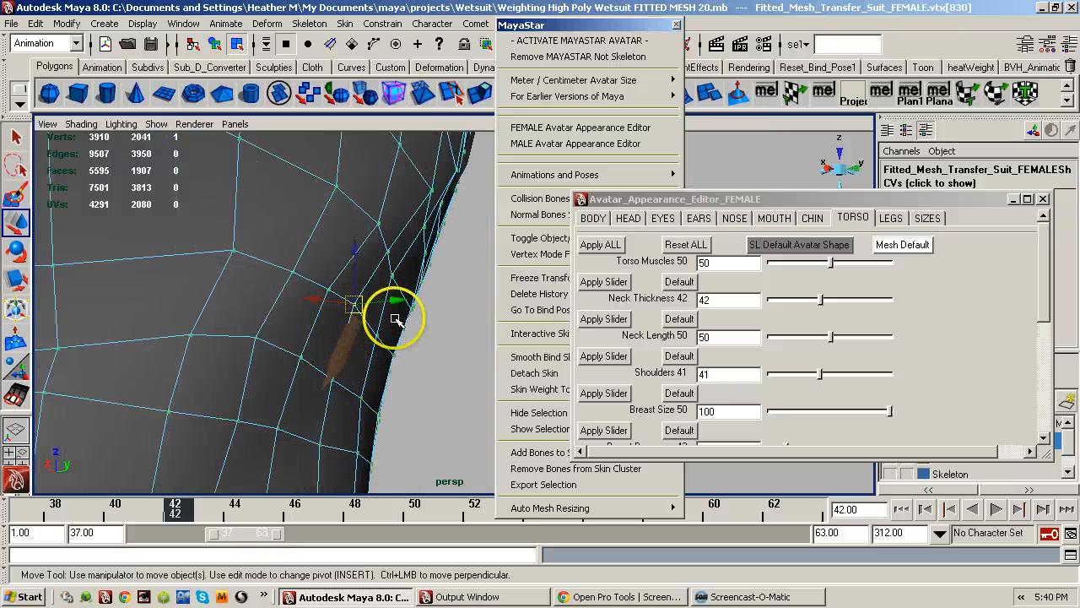
{"action": "left_click", "coordinate": [394, 303]}
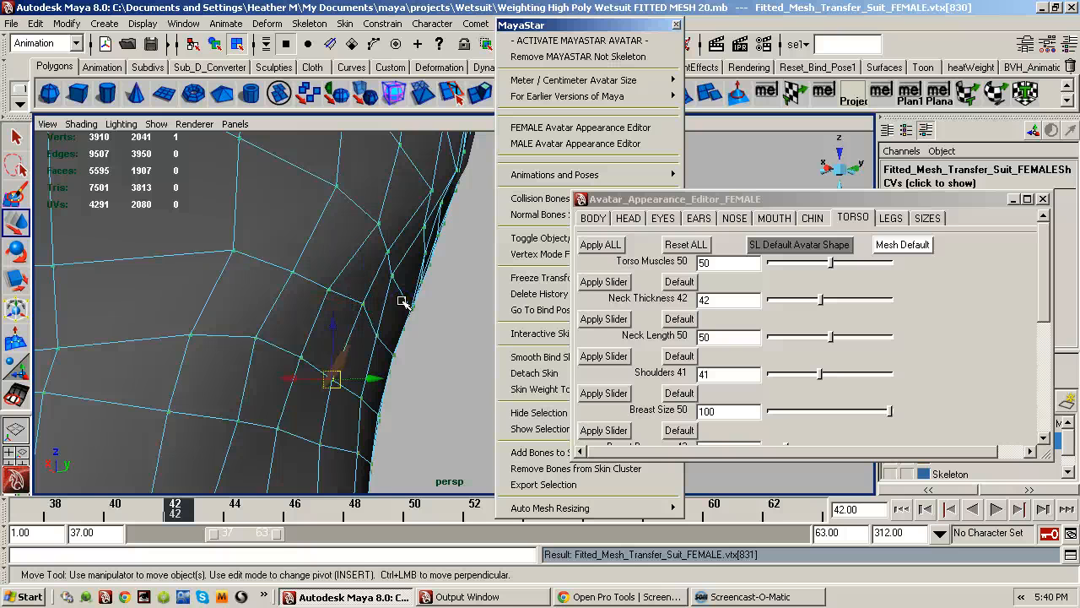
{"action": "left_click", "coordinate": [329, 378]}
{"action": "left_click_drag", "start_coordinate": [374, 374], "coordinate": [379, 381]}
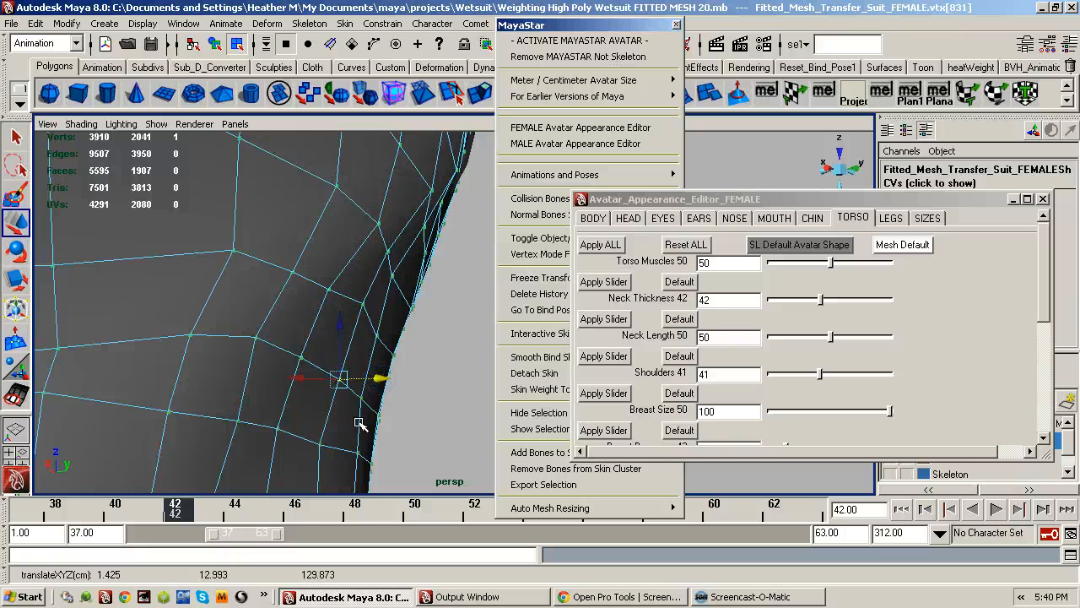
- Select the suit vertices surrounding the skin patch just below the armhole
{"action": "right_click_drag", "start_coordinate": [360, 421], "coordinate": [181, 419], "text": "alt"}
{"action": "left_click_drag", "start_coordinate": [181, 420], "coordinate": [285, 368], "text": "alt"}
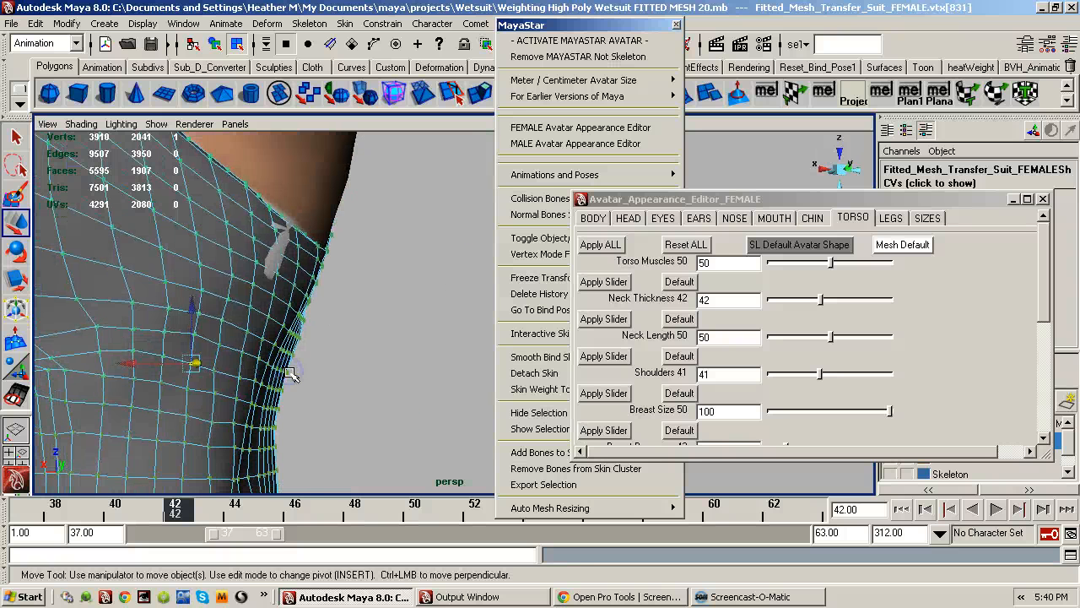
{"action": "middle_click_drag", "start_coordinate": [285, 367], "coordinate": [311, 427], "text": "alt"}
{"action": "right_click_drag", "start_coordinate": [275, 378], "coordinate": [397, 354], "text": "alt"}
{"action": "mouse_move", "coordinate": [381, 348]}
{"action": "left_mouse_down", "text": "alt"}
{"action": "mouse_move", "coordinate": [369, 346]}
{"action": "mouse_move", "coordinate": [390, 341]}
{"action": "left_mouse_up", "text": "alt"}
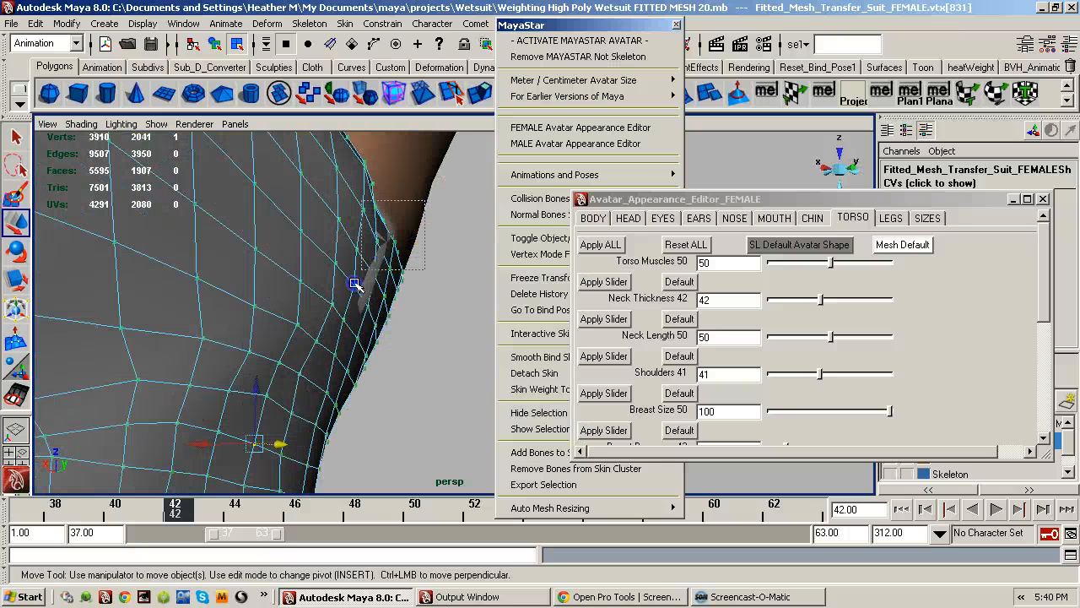
{"action": "left_click_drag", "start_coordinate": [336, 346], "coordinate": [361, 253], "text": "alt"}
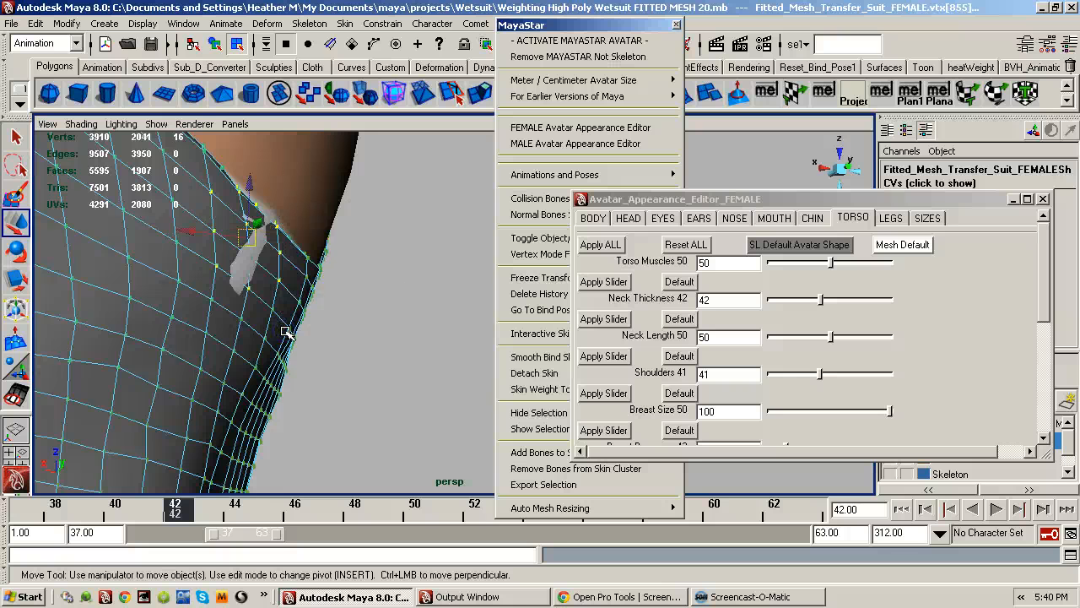
- Remove the stray vertices from the selection, keeping only the 11 suit vertices around the skin patch
{"action": "left_click_drag", "start_coordinate": [287, 333], "coordinate": [215, 309], "text": "alt"}
{"action": "middle_click_drag", "start_coordinate": [239, 309], "coordinate": [406, 330], "text": "alt"}
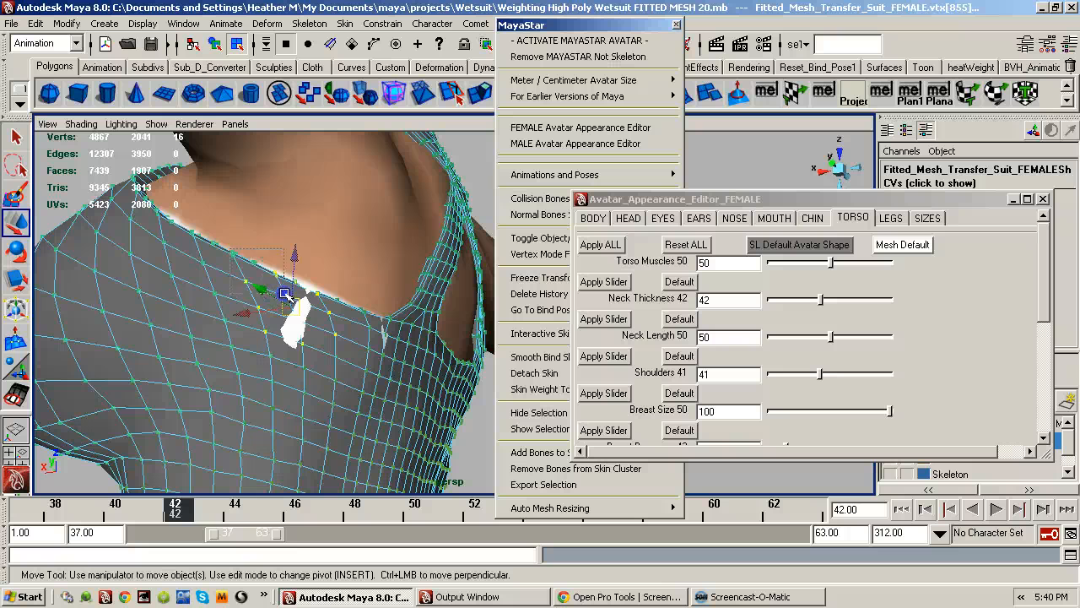
{"action": "right_click_drag", "start_coordinate": [251, 362], "coordinate": [365, 341], "text": "alt"}
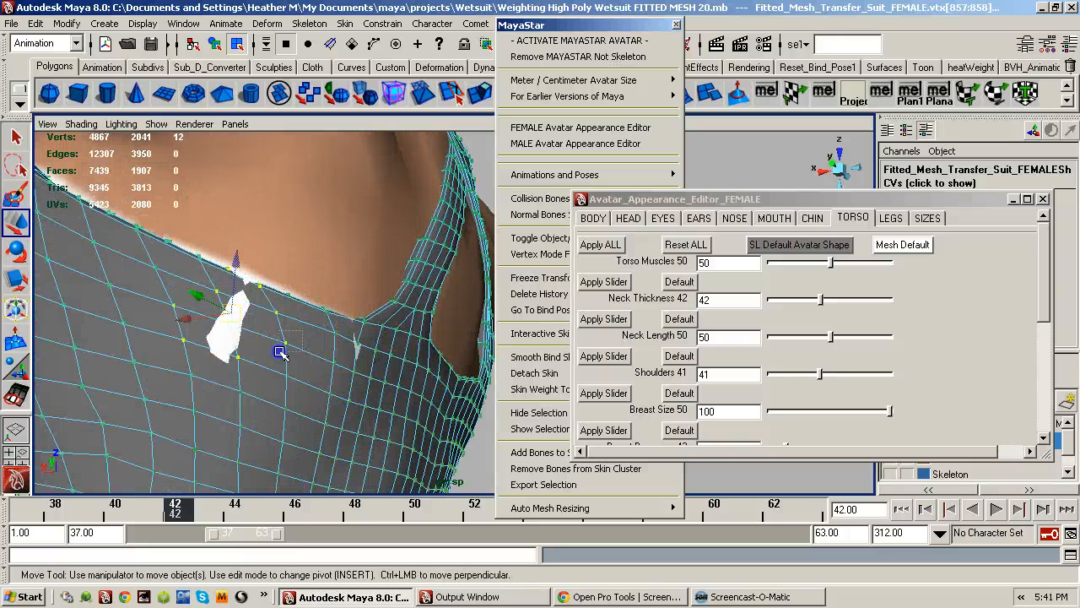
{"action": "left_click_drag", "start_coordinate": [277, 361], "coordinate": [398, 381], "text": "alt"}
{"action": "middle_click_drag", "start_coordinate": [398, 381], "coordinate": [268, 358], "text": "alt"}
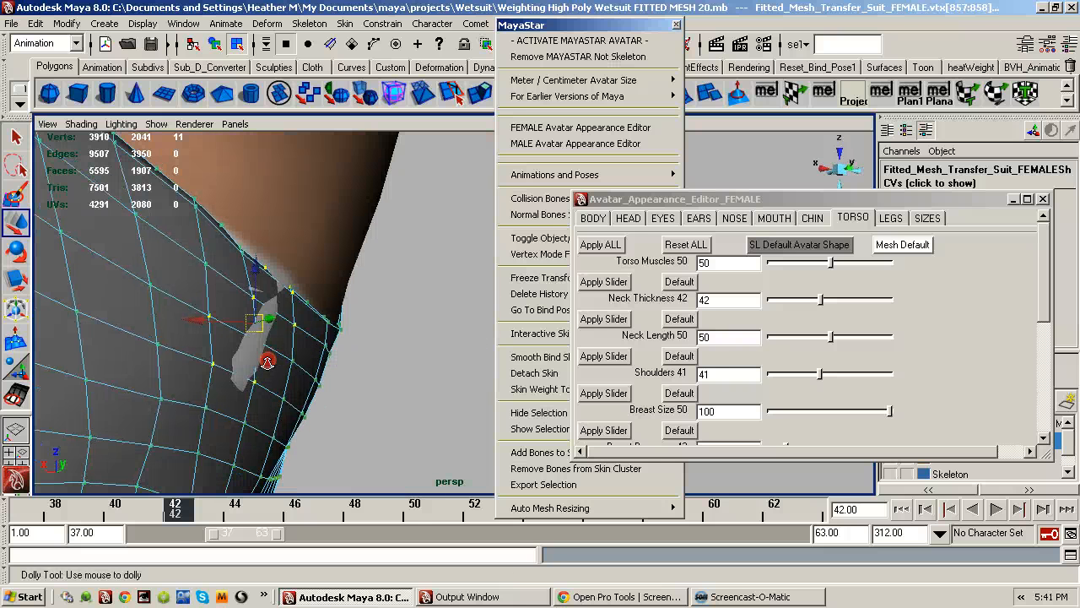
- Move the selected vertices outward along Y so the suit covers the skin patch below the armhole
{"action": "right_click_drag", "start_coordinate": [267, 359], "coordinate": [330, 370], "text": "alt"}
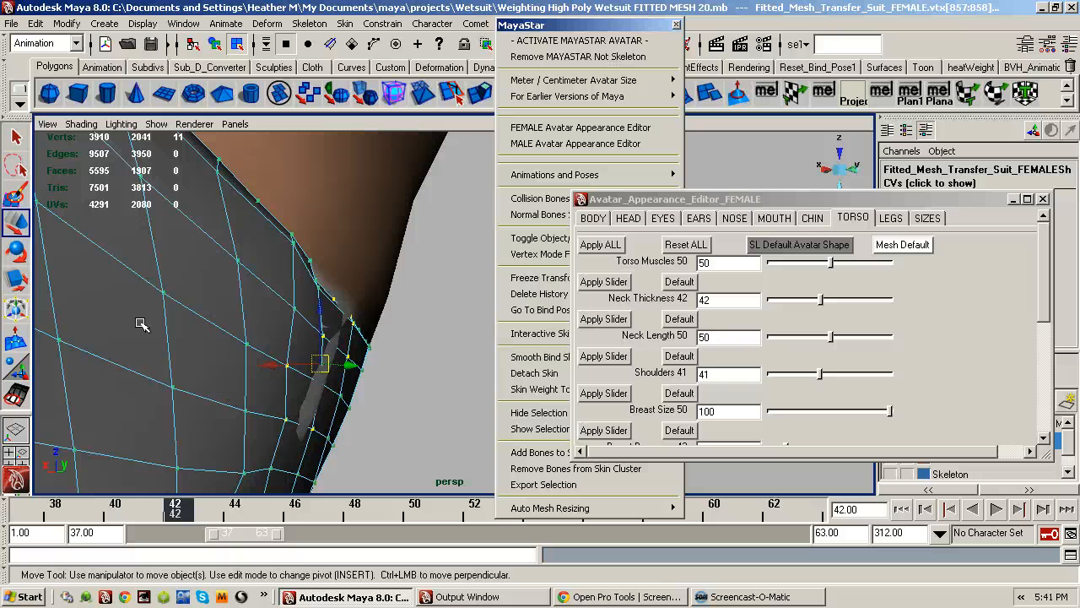
{"action": "left_click_drag", "start_coordinate": [259, 351], "coordinate": [282, 333], "text": "alt"}
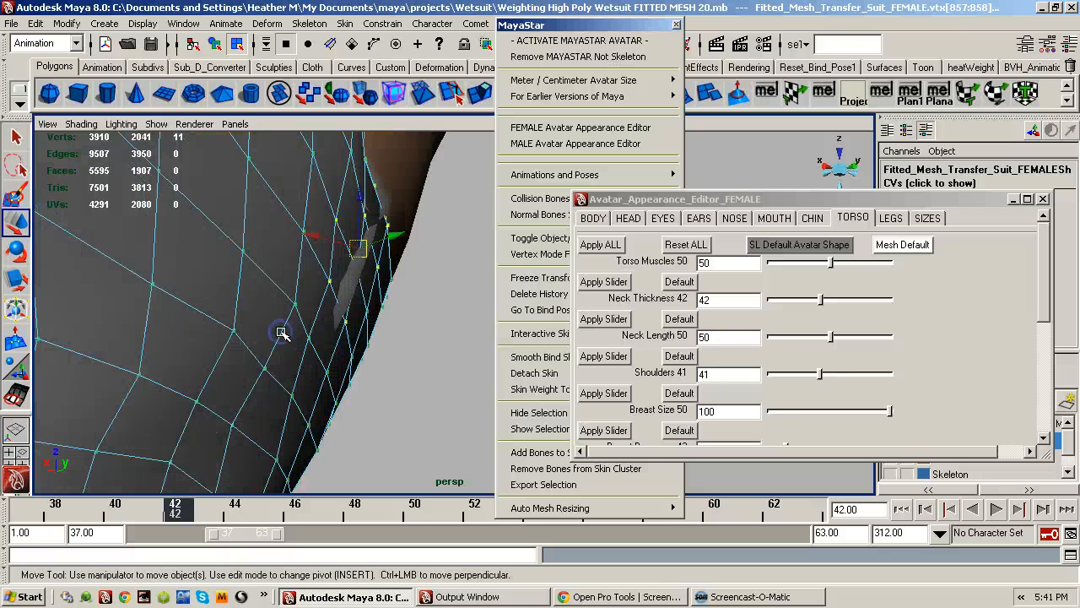
{"action": "middle_click_drag", "start_coordinate": [282, 333], "coordinate": [269, 358], "text": "alt"}
{"action": "left_click_drag", "start_coordinate": [338, 293], "coordinate": [287, 324]}
{"action": "middle_click_drag", "start_coordinate": [284, 322], "coordinate": [378, 264], "text": "alt"}
{"action": "right_click_drag", "start_coordinate": [329, 343], "coordinate": [126, 378], "text": "alt"}
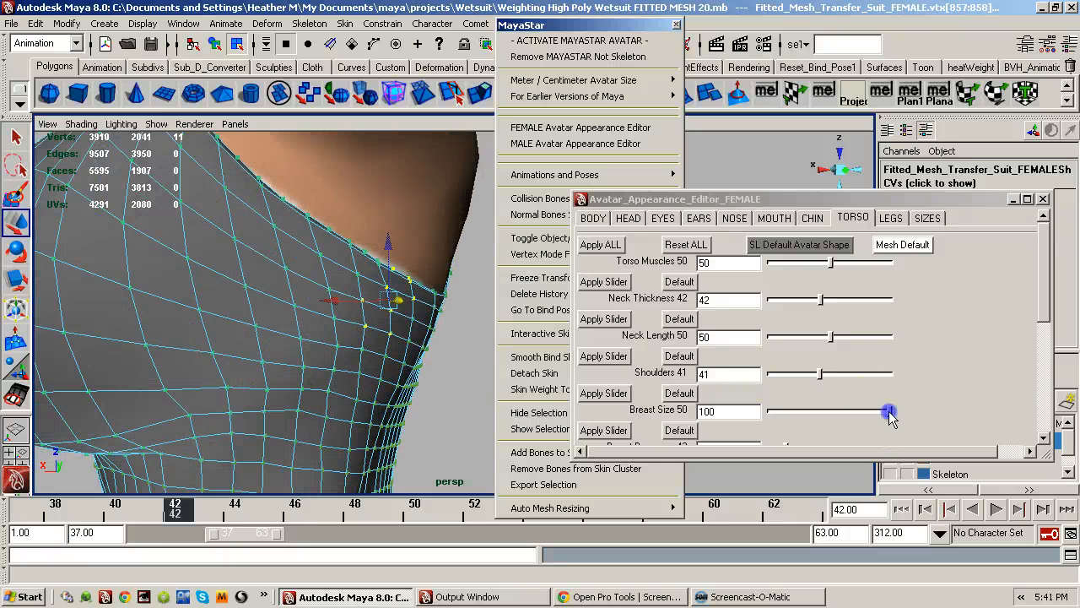
- Reapply Breast Size 100, switch to the Mesh Default shape and inspect the suit around the bust and armhole with nothing selected
{"action": "left_click_drag", "start_coordinate": [891, 413], "coordinate": [936, 408]}
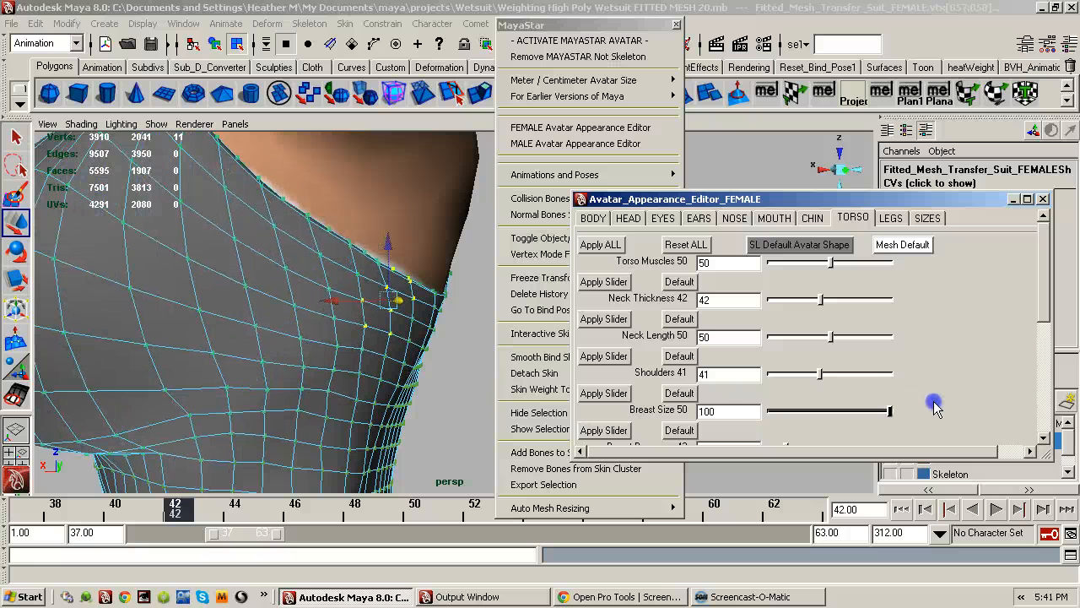
{"action": "left_click", "coordinate": [903, 245]}
{"action": "left_click", "coordinate": [454, 359]}
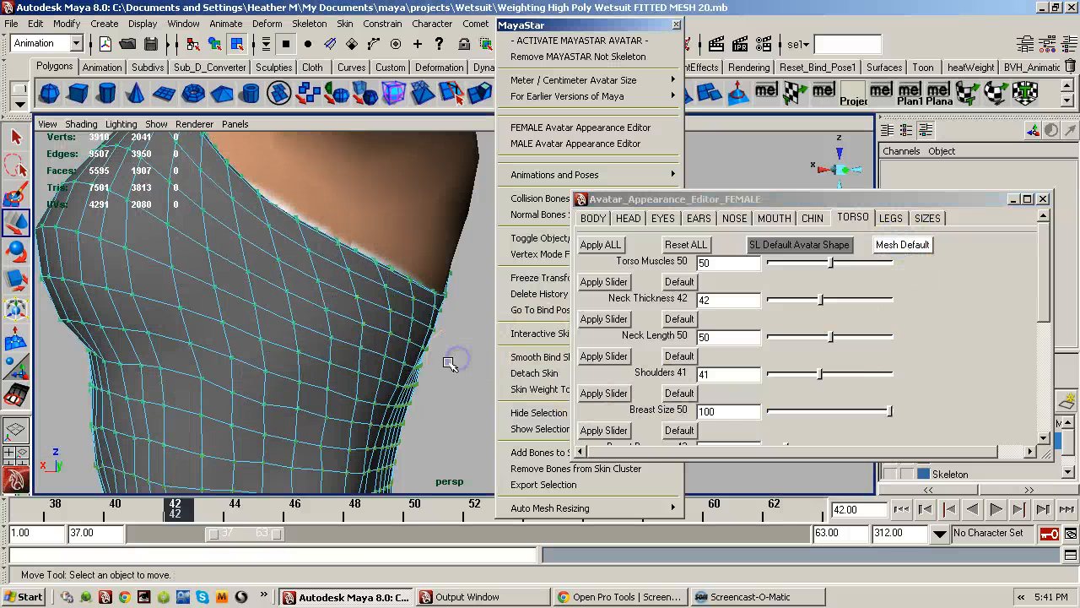
{"action": "left_click_drag", "start_coordinate": [449, 363], "coordinate": [258, 315], "text": "alt"}
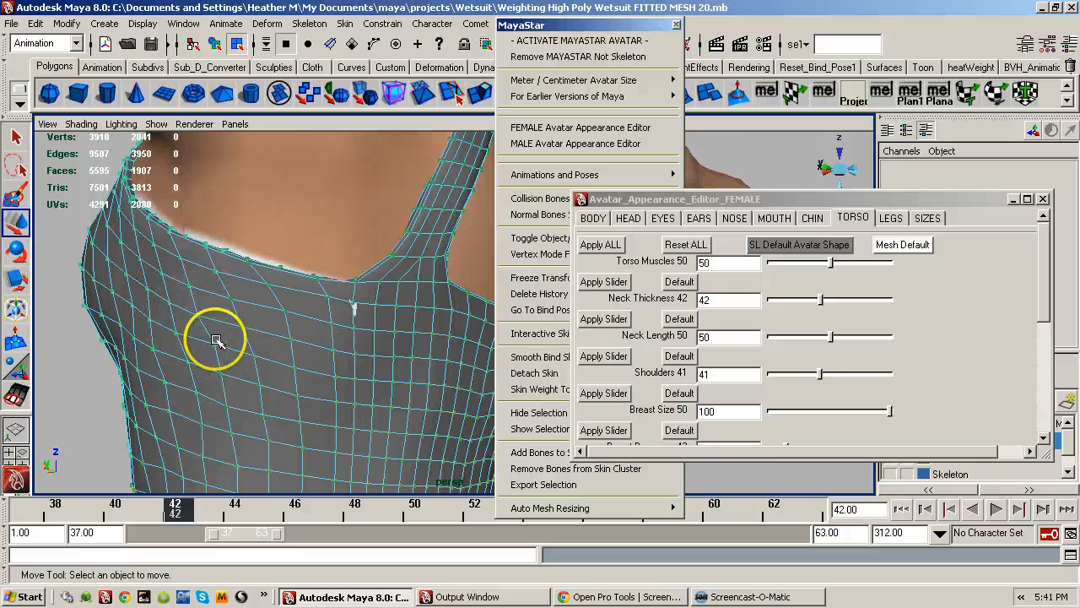
{"action": "right_click_drag", "start_coordinate": [214, 345], "coordinate": [228, 369], "text": "alt"}
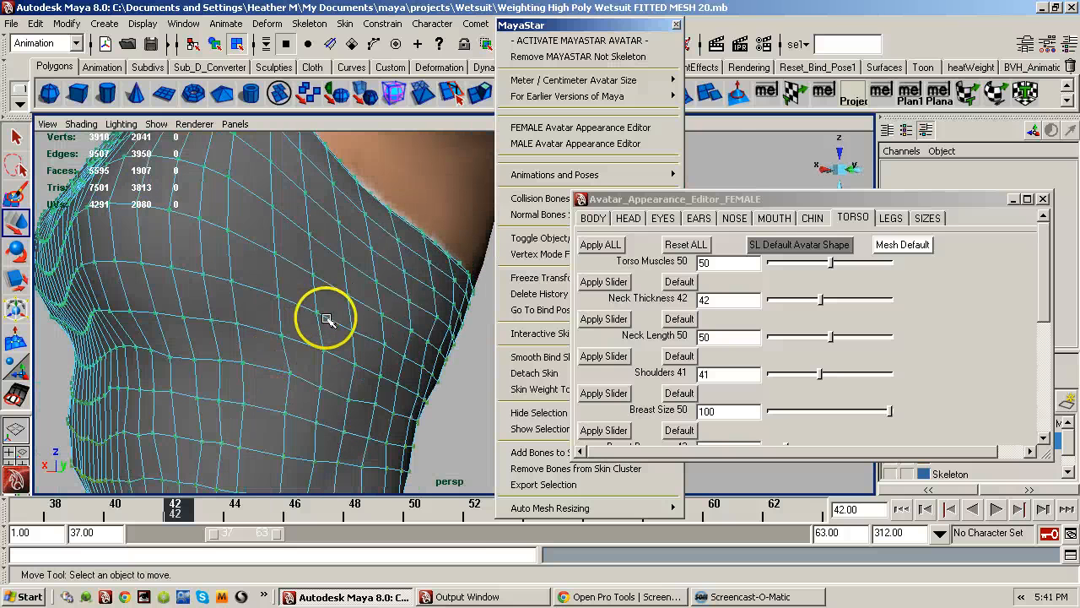
{"action": "mouse_move", "coordinate": [135, 274]}
{"action": "left_mouse_down", "text": "alt"}
{"action": "mouse_move", "coordinate": [160, 279]}
{"action": "mouse_move", "coordinate": [132, 265]}
{"action": "left_mouse_up", "text": "alt"}
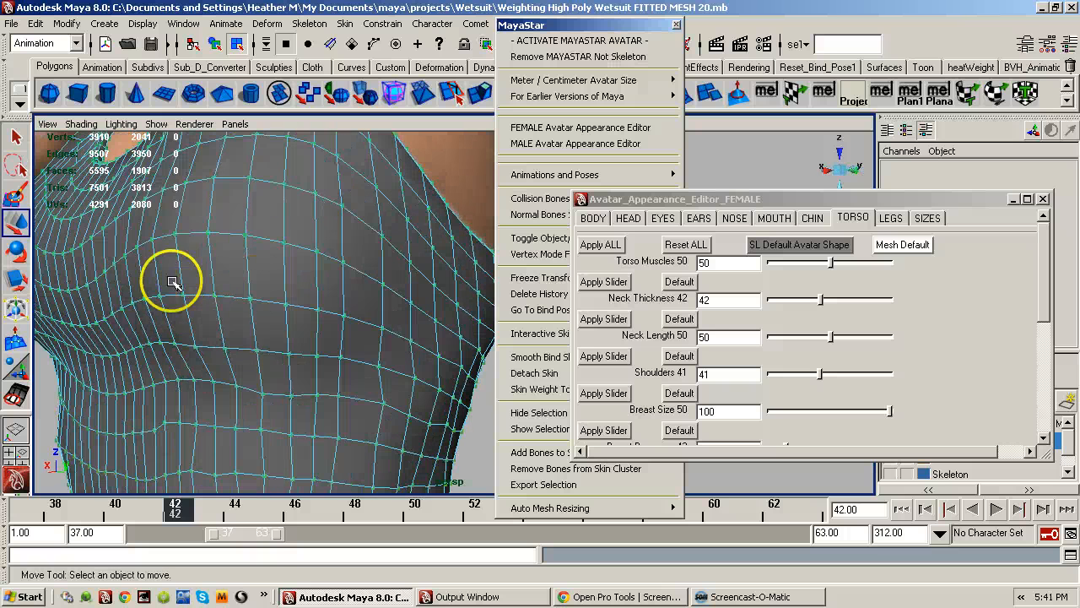
{"action": "left_click_drag", "start_coordinate": [248, 347], "coordinate": [161, 316], "text": "alt"}
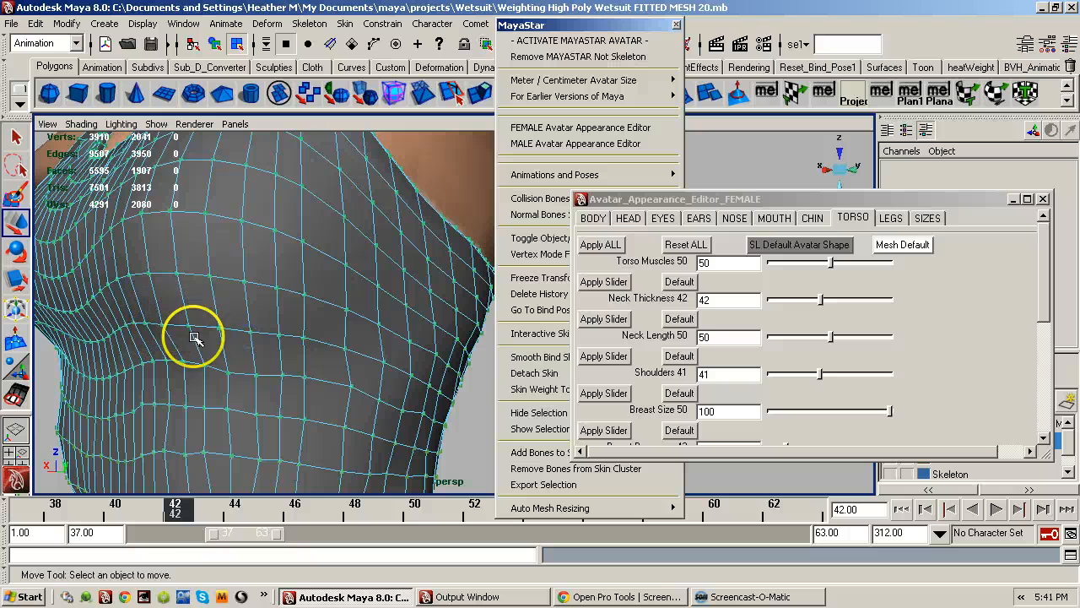
{"action": "left_click", "coordinate": [960, 283]}
{"action": "left_click", "coordinate": [925, 258]}
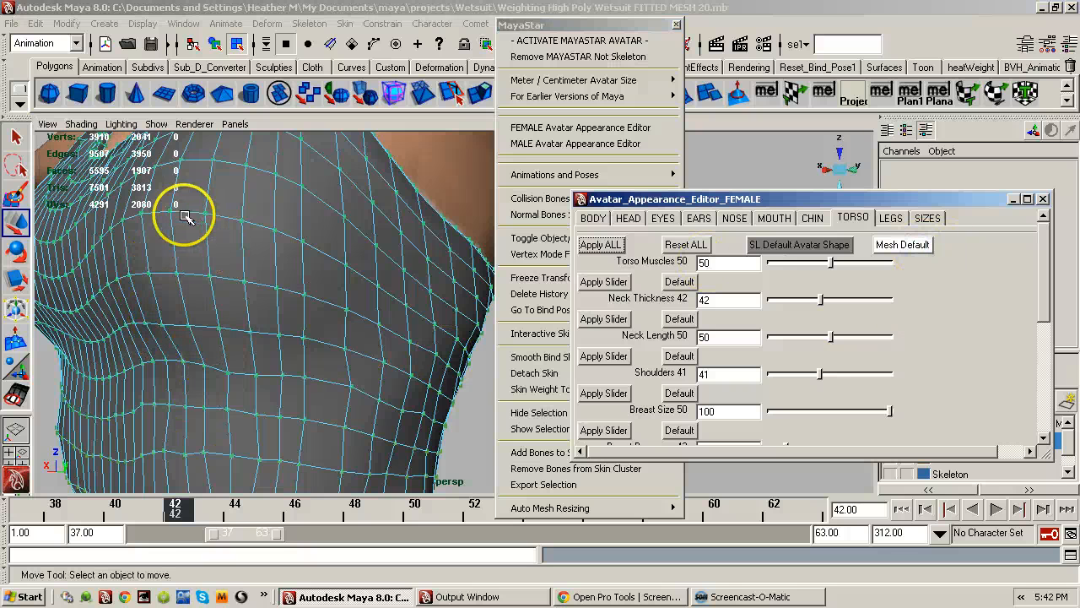
- Apply the SL Default Avatar Shape and select a single suit vertex on the fold under the breast
{"action": "left_click", "coordinate": [800, 245]}
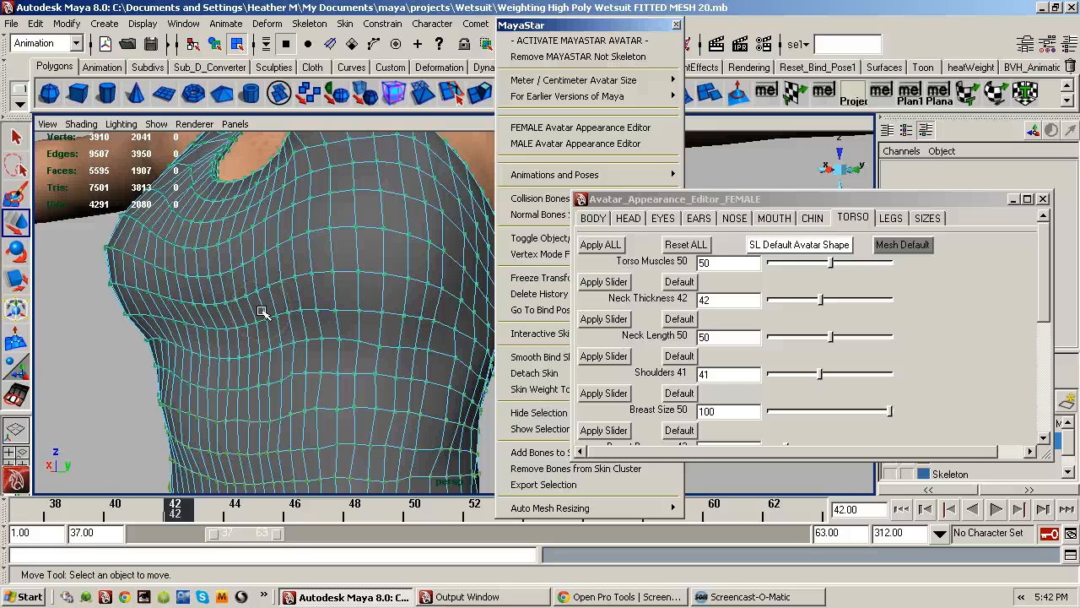
{"action": "left_click", "coordinate": [800, 382]}
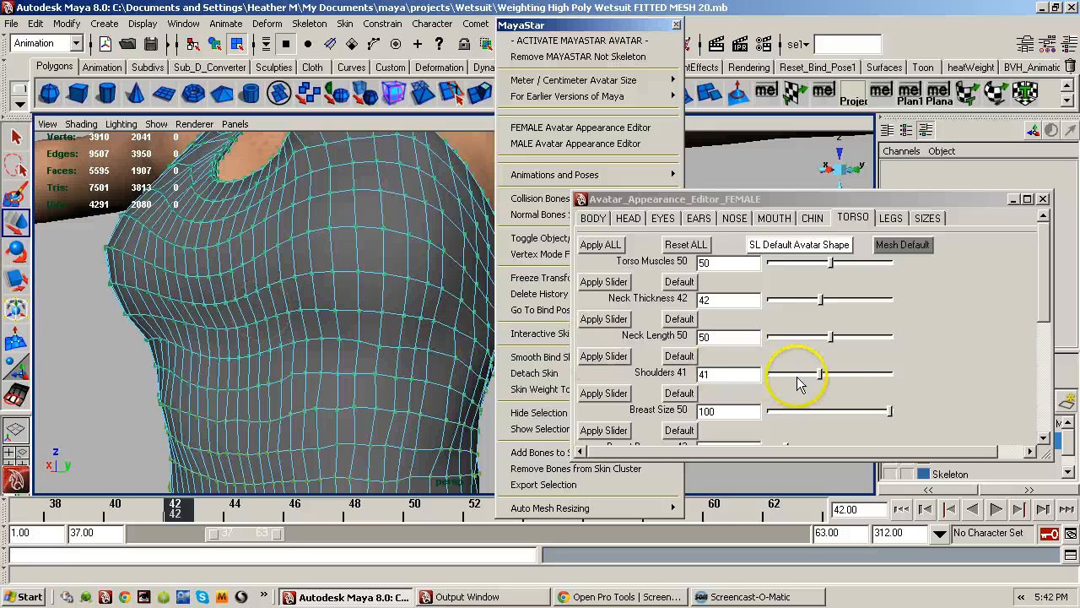
{"action": "left_click", "coordinate": [358, 409]}
{"action": "right_click_drag", "start_coordinate": [307, 458], "coordinate": [386, 475], "text": "alt"}
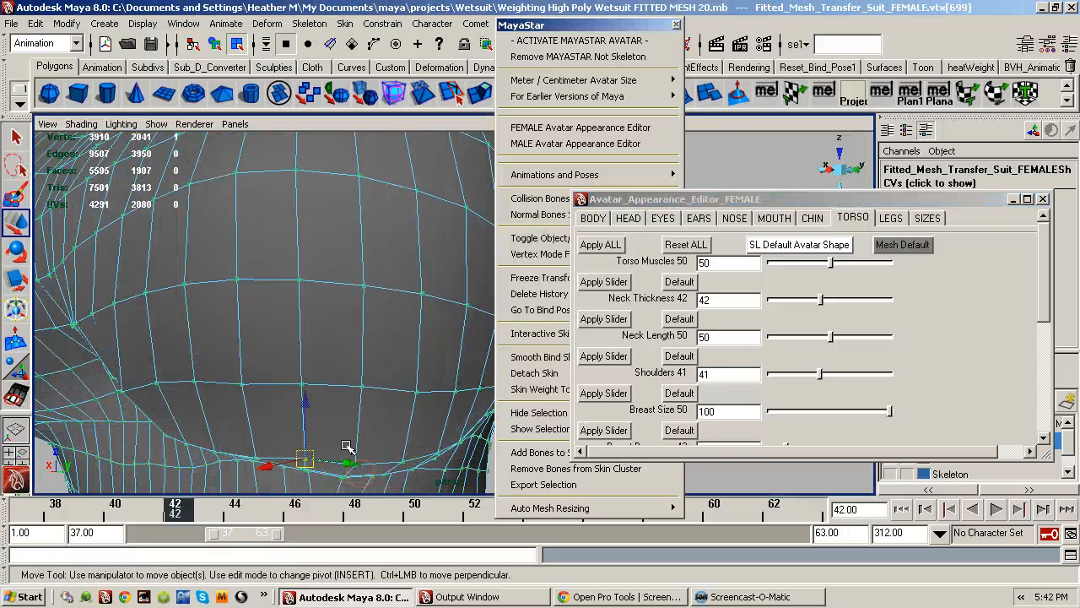
{"action": "middle_click_drag", "start_coordinate": [309, 437], "coordinate": [338, 323], "text": "alt"}
{"action": "right_click_drag", "start_coordinate": [353, 353], "coordinate": [405, 365], "text": "alt"}
{"action": "left_click_drag", "start_coordinate": [395, 359], "coordinate": [359, 362], "text": "alt"}
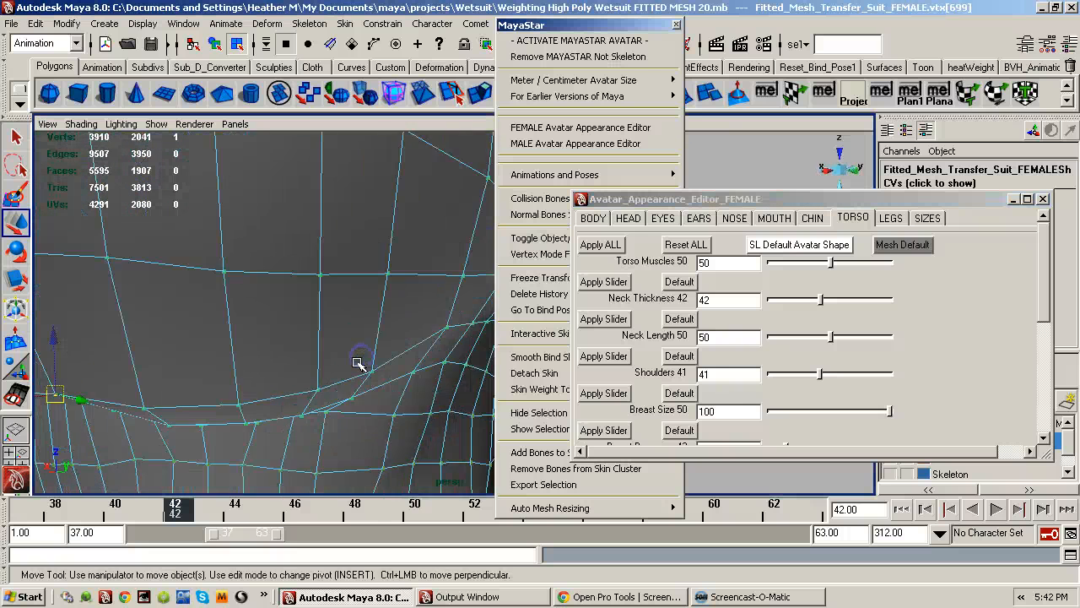
- Move the selected vertex under the breast along X and Y to even out the fold line
{"action": "middle_click_drag", "start_coordinate": [360, 362], "coordinate": [404, 359], "text": "alt"}
{"action": "left_click_drag", "start_coordinate": [186, 377], "coordinate": [172, 396], "text": "alt"}
{"action": "left_click_drag", "start_coordinate": [313, 412], "coordinate": [340, 405]}
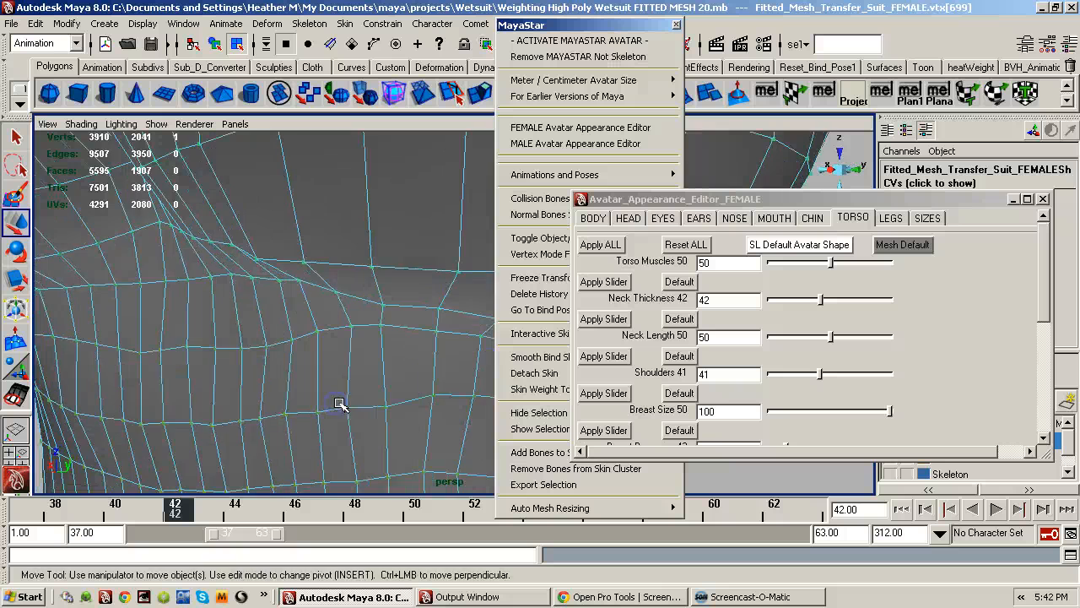
{"action": "middle_click_drag", "start_coordinate": [340, 405], "coordinate": [277, 420], "text": "alt"}
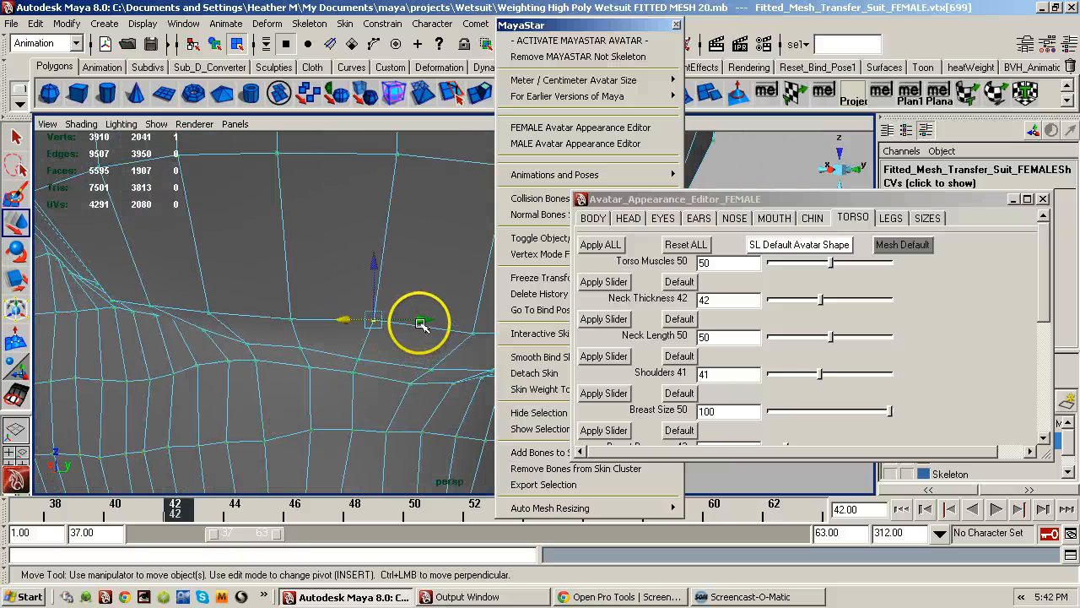
{"action": "left_click_drag", "start_coordinate": [421, 324], "coordinate": [369, 355]}
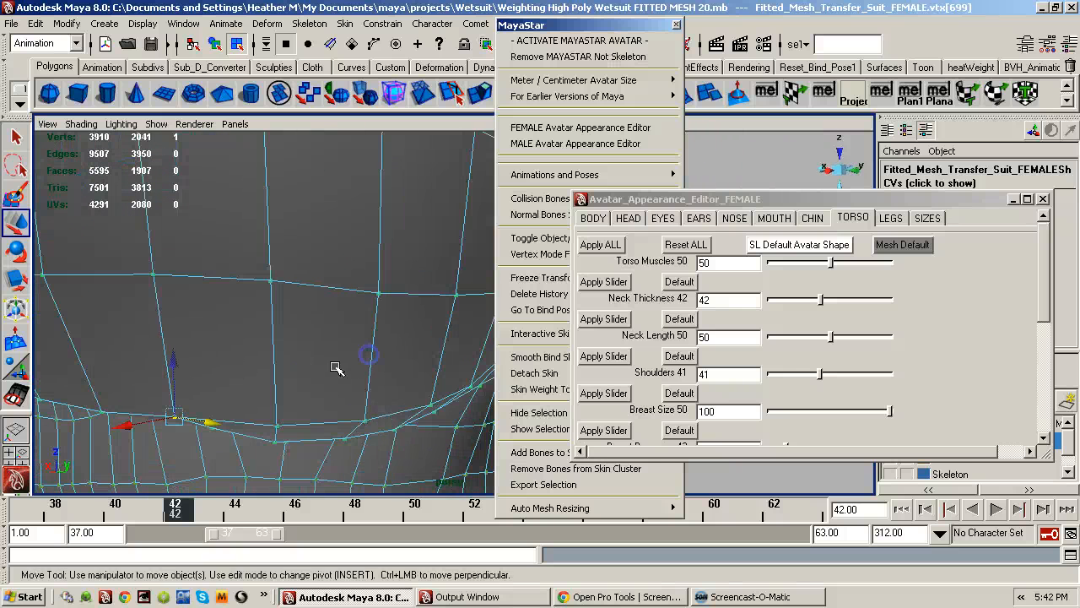
{"action": "left_click_drag", "start_coordinate": [144, 413], "coordinate": [130, 426]}
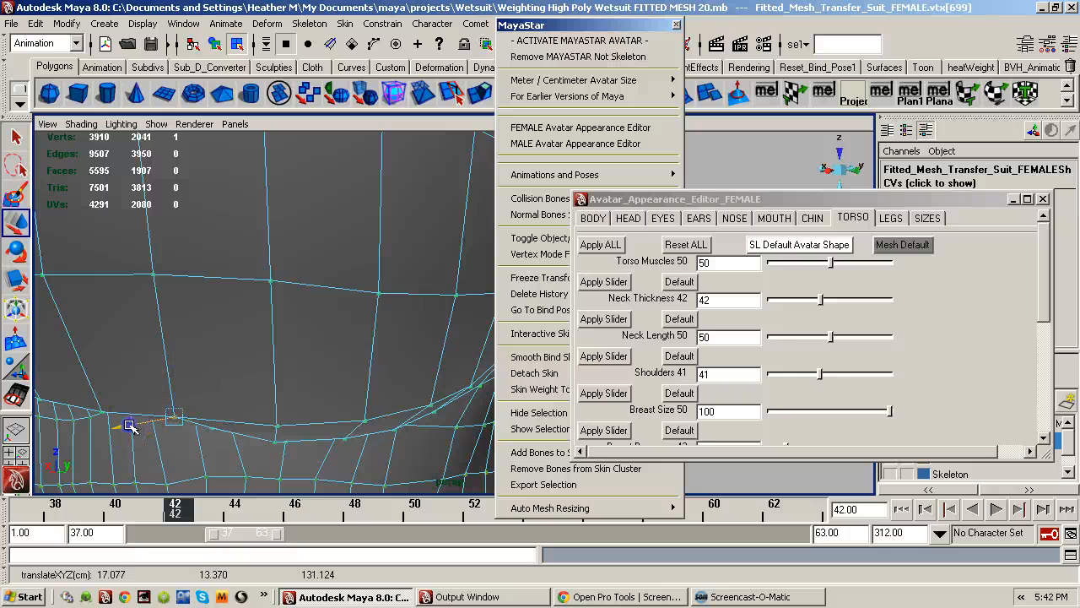
- Nudge the underbust vertex slightly further along X while checking the breast's contour from below
{"action": "right_click_drag", "start_coordinate": [306, 389], "coordinate": [210, 396], "text": "alt"}
{"action": "left_click_drag", "start_coordinate": [209, 397], "coordinate": [261, 362], "text": "alt"}
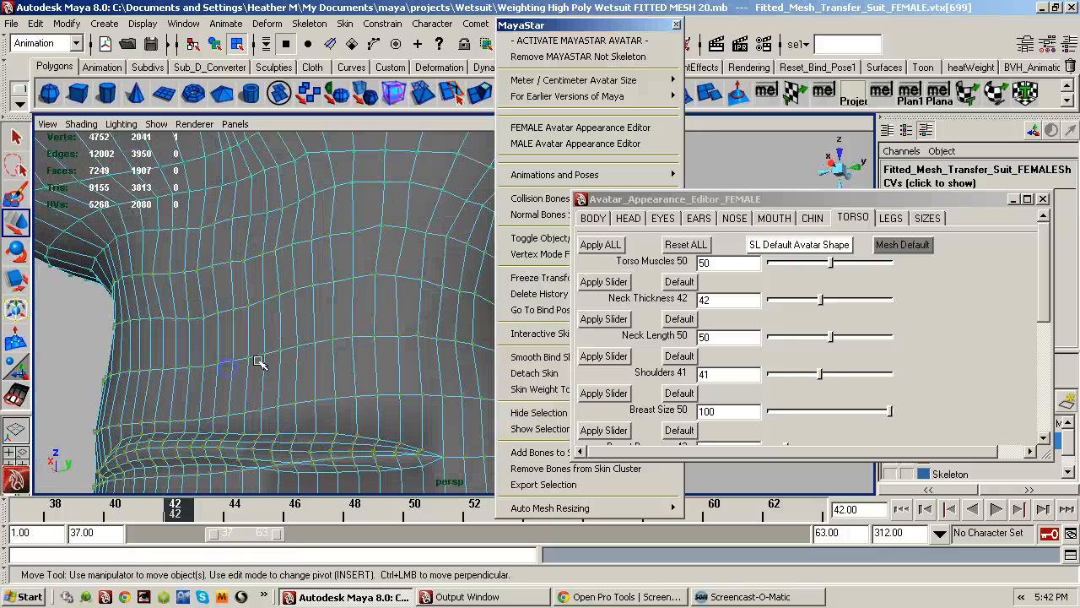
{"action": "right_click_drag", "start_coordinate": [261, 362], "coordinate": [317, 393], "text": "alt"}
{"action": "middle_click_drag", "start_coordinate": [317, 393], "coordinate": [293, 448], "text": "alt"}
{"action": "left_click_drag", "start_coordinate": [293, 448], "coordinate": [313, 422], "text": "alt"}
{"action": "middle_click_drag", "start_coordinate": [313, 422], "coordinate": [304, 463], "text": "alt"}
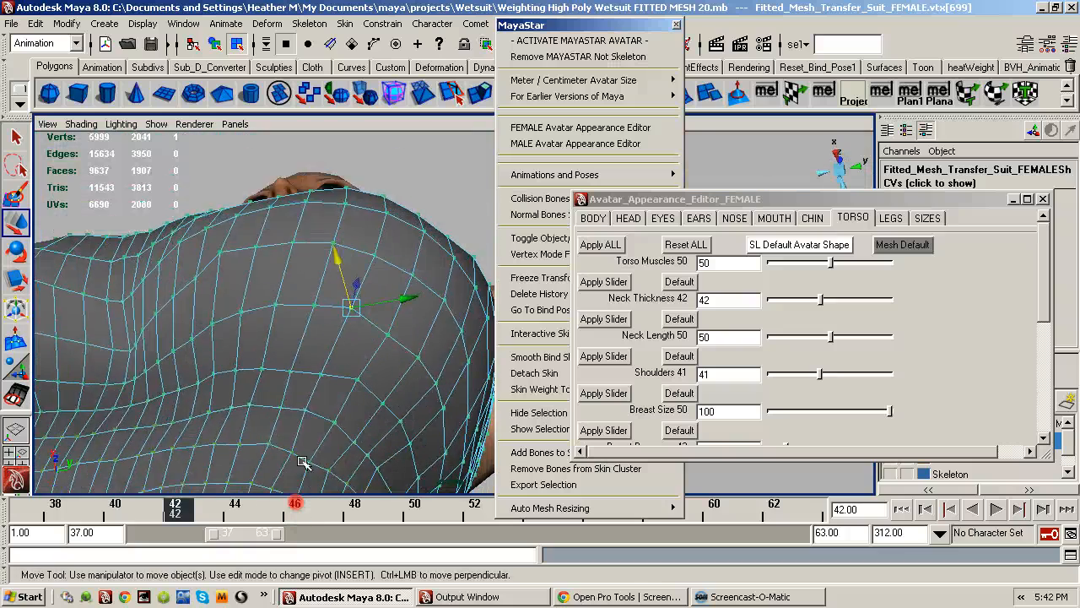
{"action": "left_click_drag", "start_coordinate": [304, 464], "coordinate": [374, 425], "text": "alt"}
{"action": "left_click_drag", "start_coordinate": [340, 221], "coordinate": [362, 197]}
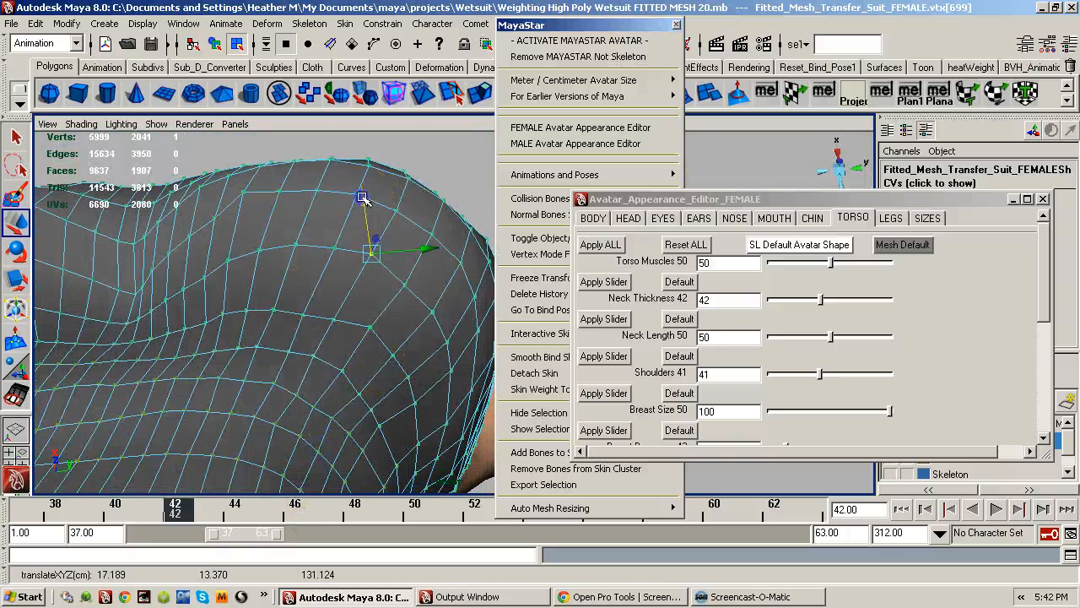
- Set Breast Size to 54 and return the avatar to the Mesh Default shape
{"action": "left_click_drag", "start_coordinate": [324, 270], "coordinate": [316, 346], "text": "alt"}
{"action": "mouse_move", "coordinate": [315, 346]}
{"action": "right_mouse_down", "text": "alt"}
{"action": "mouse_move", "coordinate": [279, 374]}
{"action": "mouse_move", "coordinate": [321, 354]}
{"action": "right_mouse_up", "text": "alt"}
{"action": "left_click_drag", "start_coordinate": [330, 350], "coordinate": [287, 413], "text": "alt"}
{"action": "middle_click_drag", "start_coordinate": [287, 413], "coordinate": [292, 263], "text": "alt"}
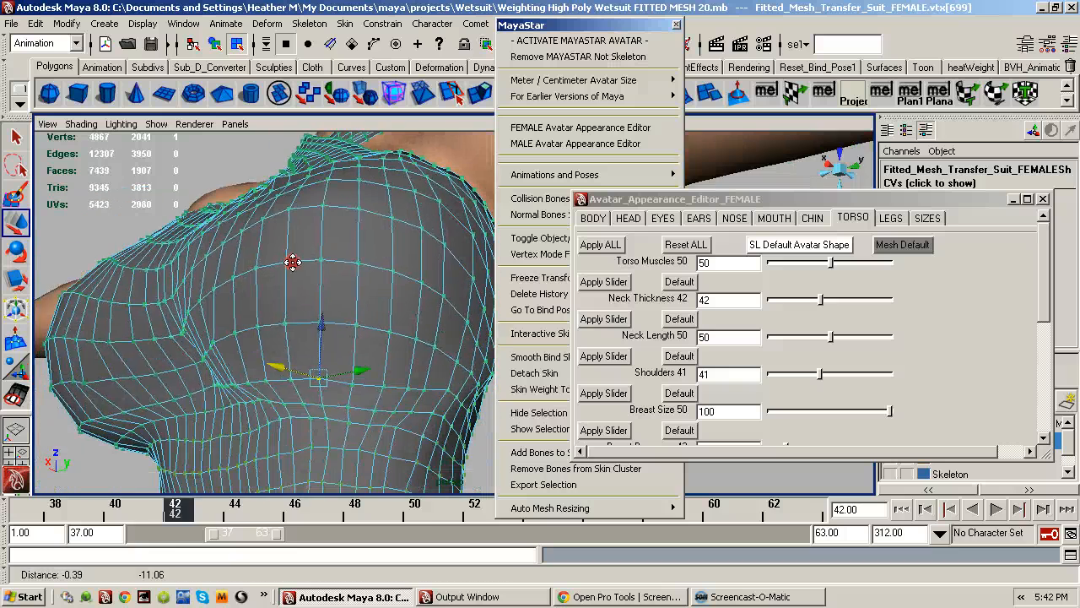
{"action": "right_click_drag", "start_coordinate": [286, 317], "coordinate": [387, 307], "text": "alt"}
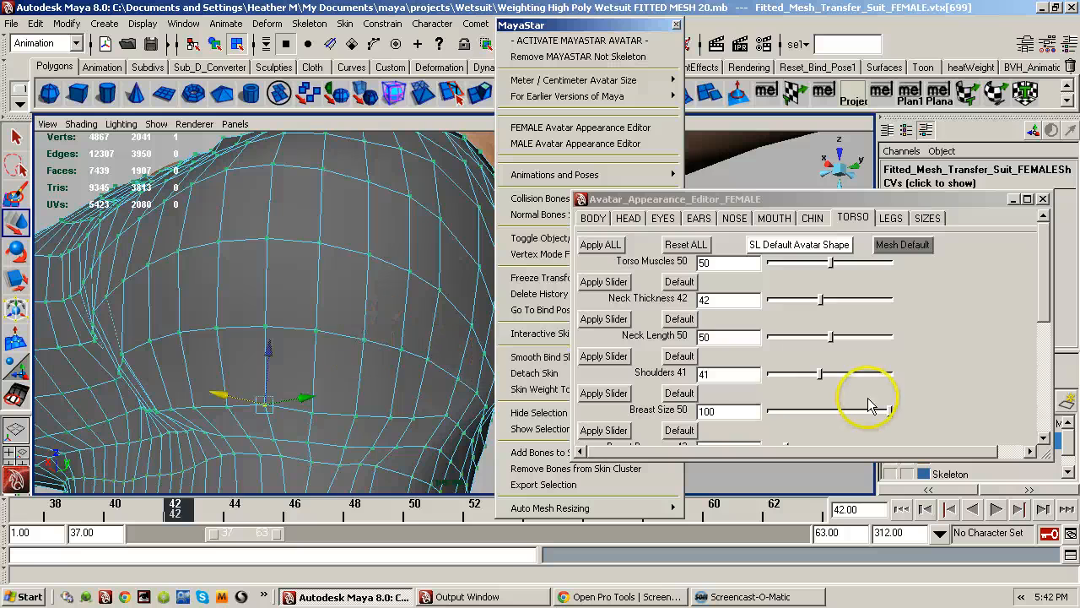
{"action": "left_click_drag", "start_coordinate": [891, 413], "coordinate": [834, 417]}
{"action": "left_click", "coordinate": [915, 250]}
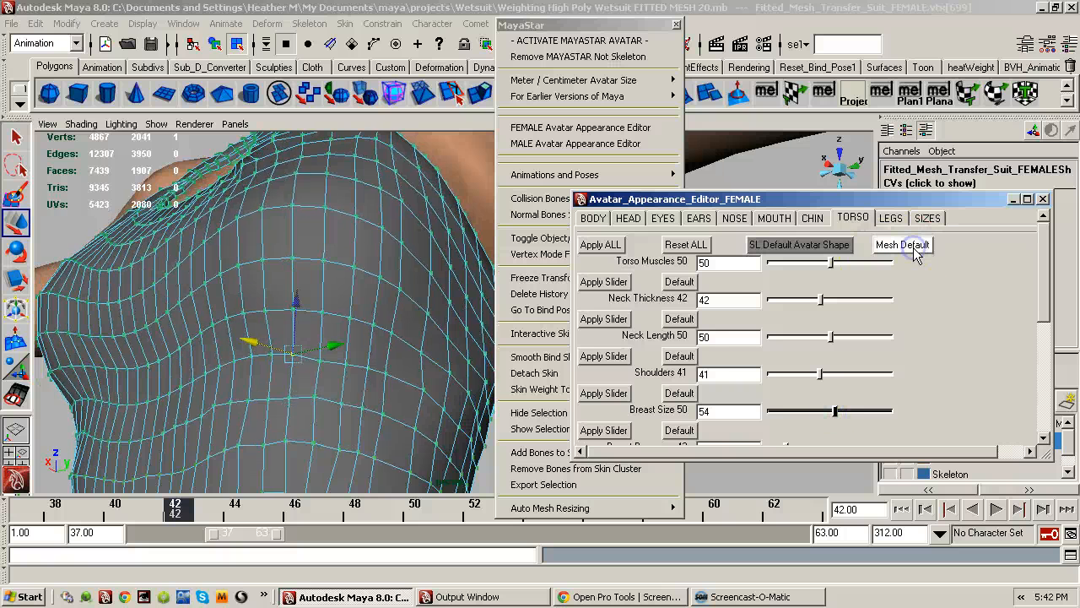
- Select a suit vertex on the side just below the armhole and apply the Breast Size slider at 54
{"action": "right_click_drag", "start_coordinate": [366, 364], "coordinate": [504, 349], "text": "alt"}
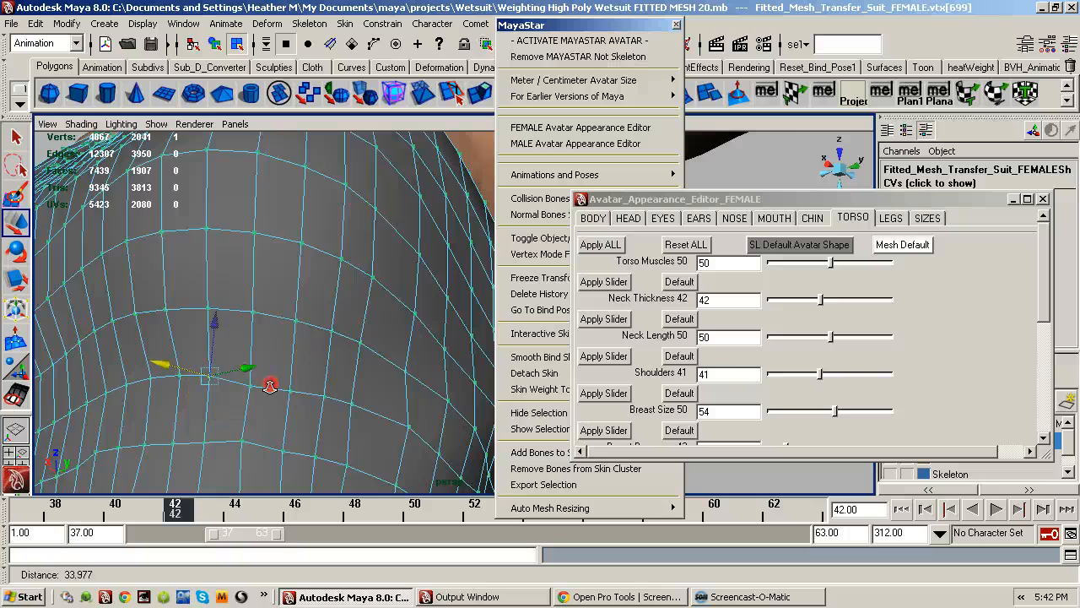
{"action": "left_click_drag", "start_coordinate": [270, 386], "coordinate": [200, 424], "text": "alt"}
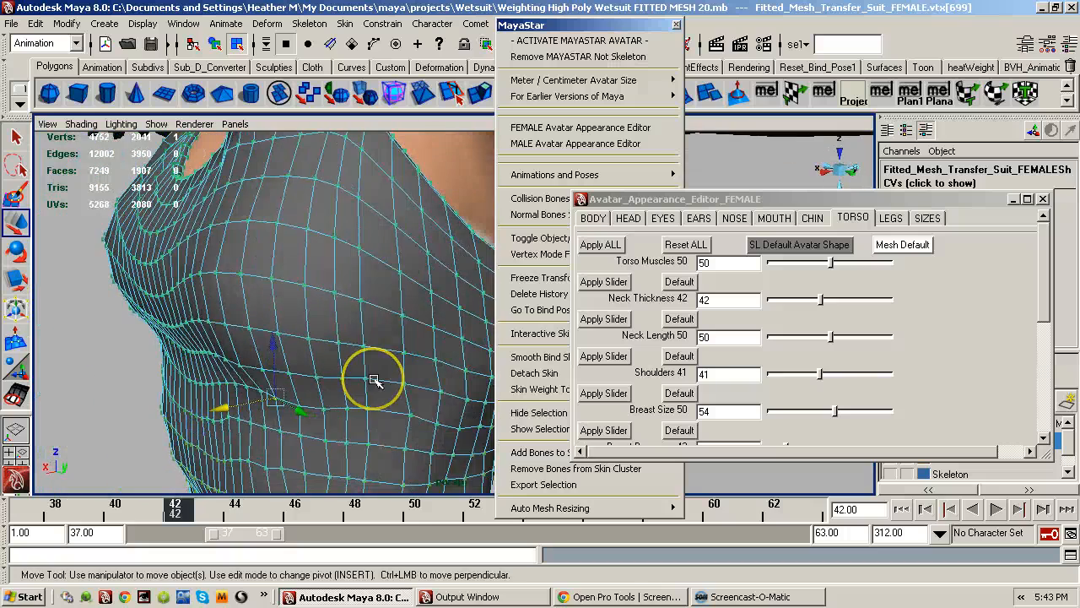
{"action": "left_click_drag", "start_coordinate": [375, 379], "coordinate": [281, 361], "text": "alt"}
{"action": "middle_click_drag", "start_coordinate": [282, 361], "coordinate": [189, 363], "text": "alt"}
{"action": "right_click_drag", "start_coordinate": [188, 364], "coordinate": [346, 344], "text": "alt"}
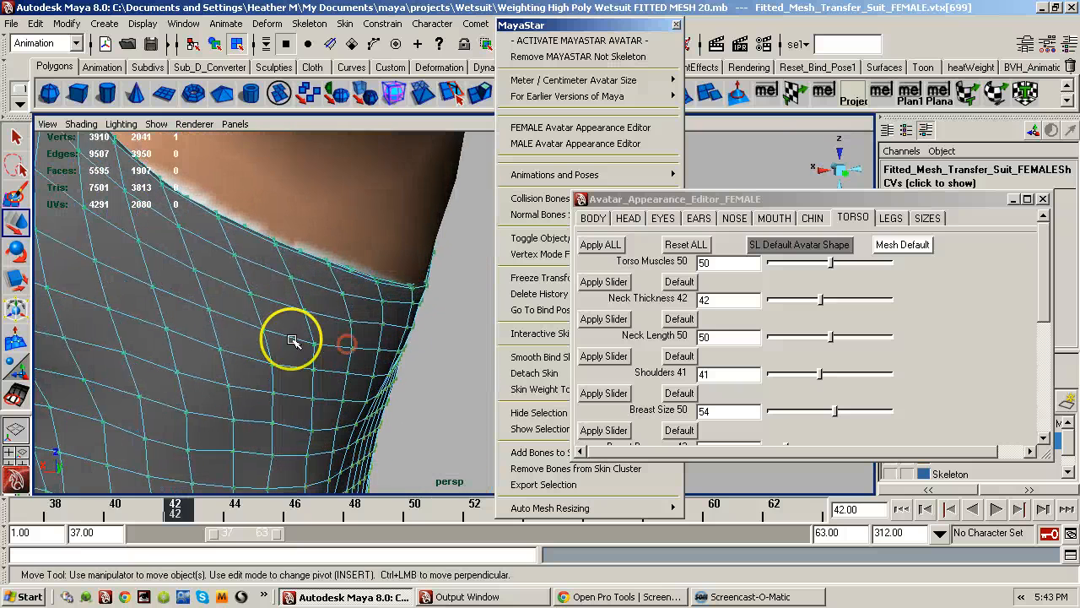
{"action": "left_click_drag", "start_coordinate": [264, 371], "coordinate": [283, 372], "text": "alt"}
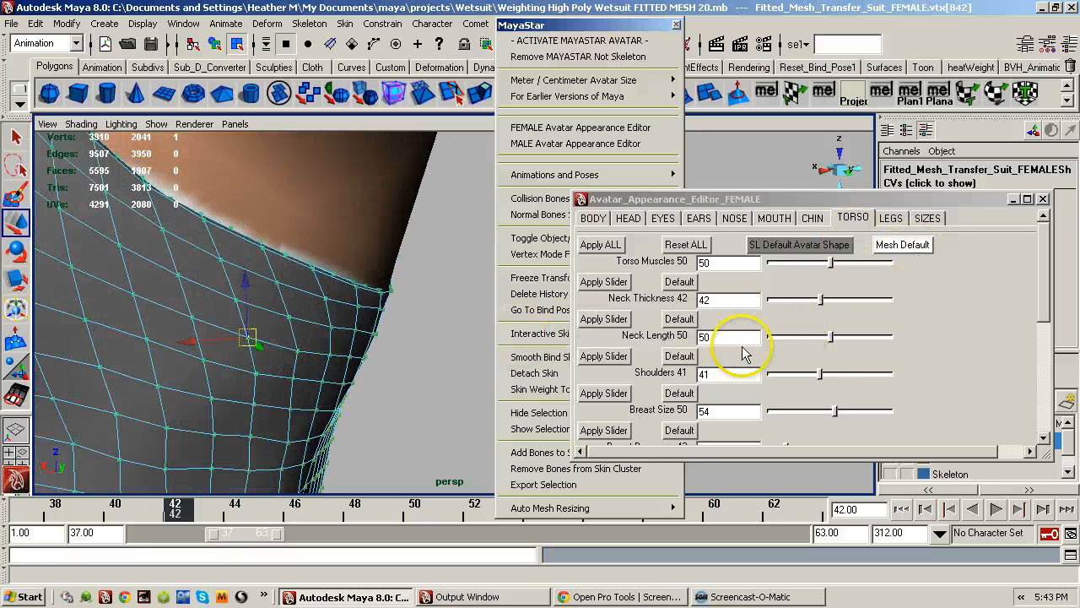
{"action": "left_click", "coordinate": [610, 432]}
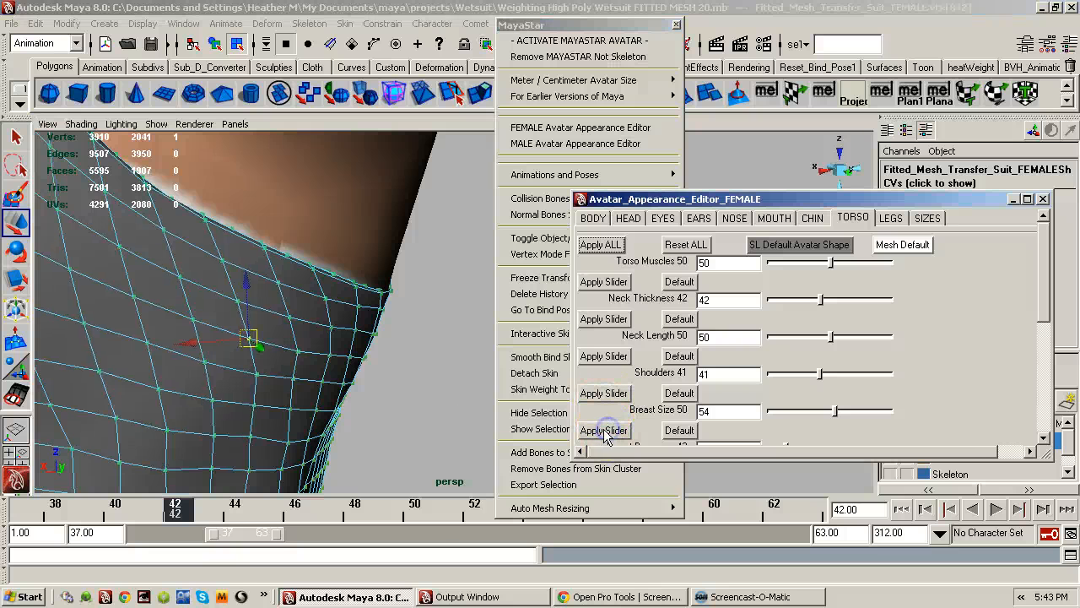
- Switch to the Polygons menu set, open the Sculpt Geometry Tool settings and close the avatar appearance editor
{"action": "left_click_drag", "start_coordinate": [374, 394], "coordinate": [258, 398], "text": "alt"}
{"action": "middle_click_drag", "start_coordinate": [280, 398], "coordinate": [398, 444], "text": "alt"}
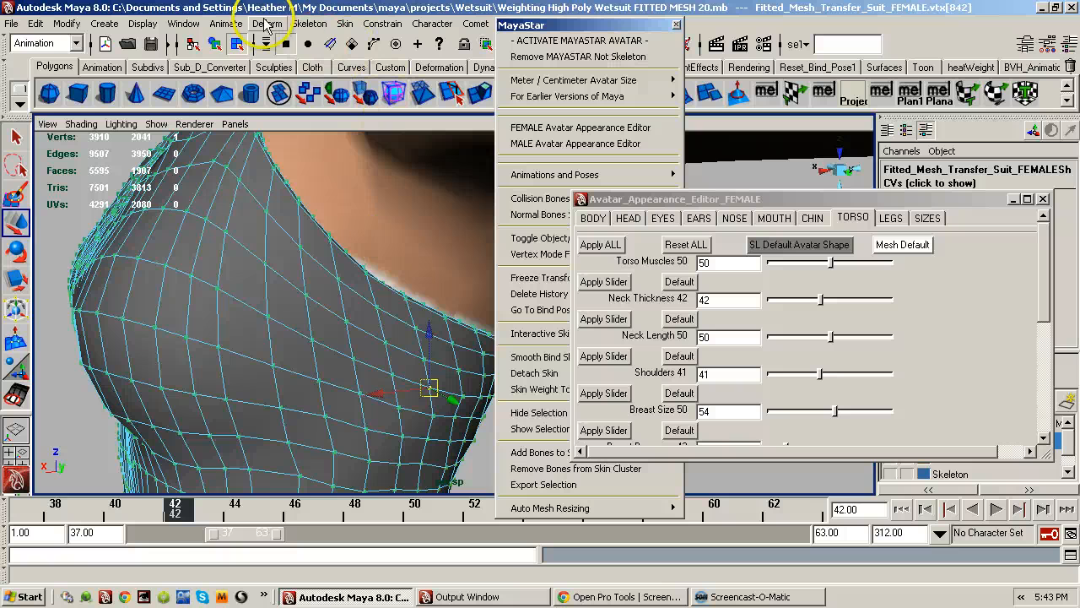
{"action": "left_click", "coordinate": [76, 44]}
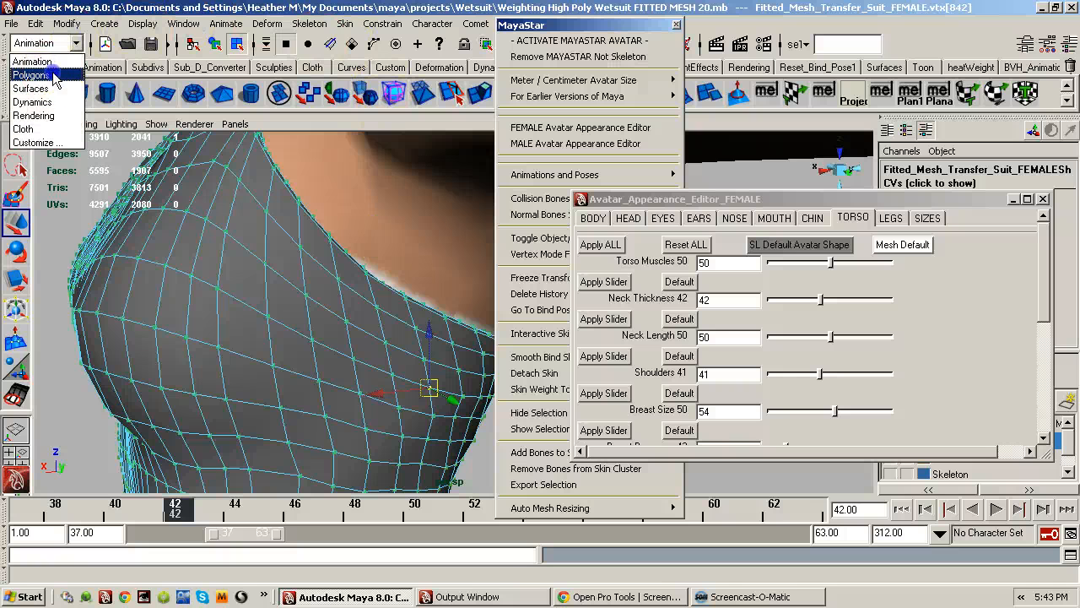
{"action": "left_click", "coordinate": [55, 75]}
{"action": "left_click", "coordinate": [285, 25]}
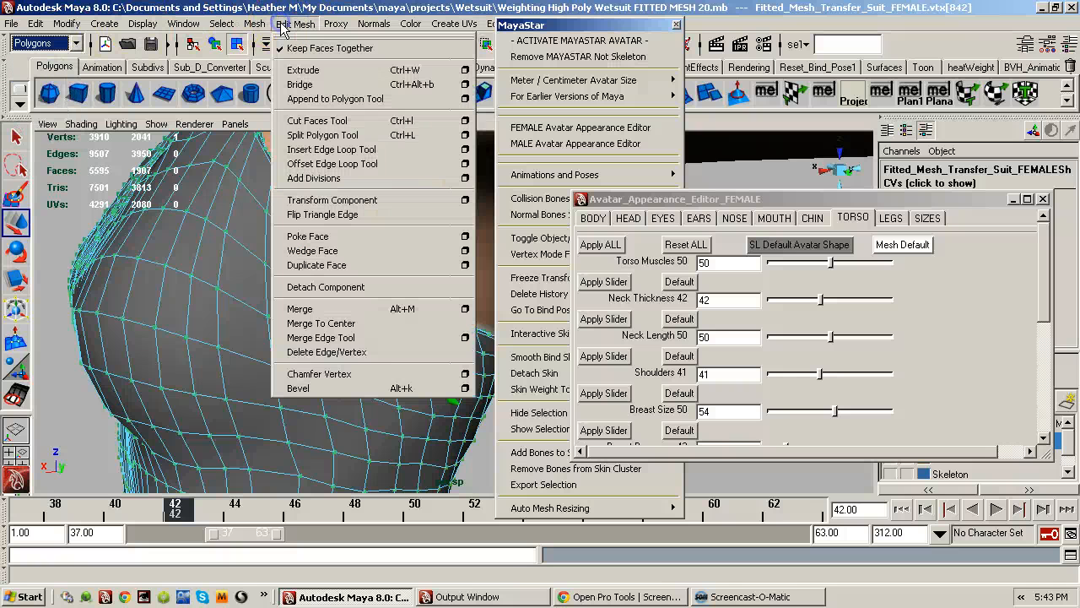
{"action": "mouse_move", "coordinate": [255, 24]}
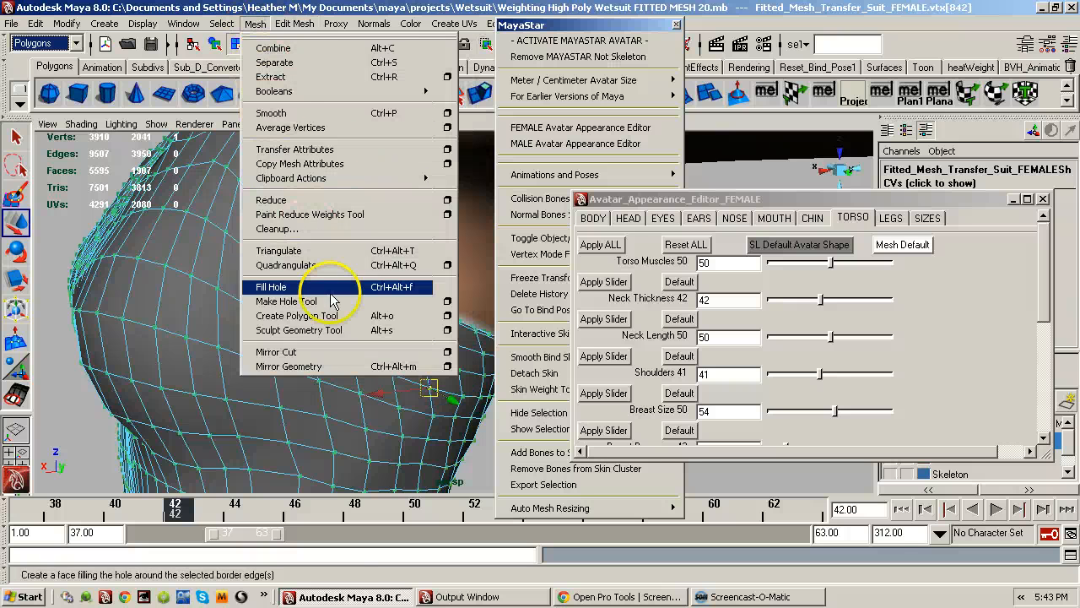
{"action": "left_click", "coordinate": [444, 330]}
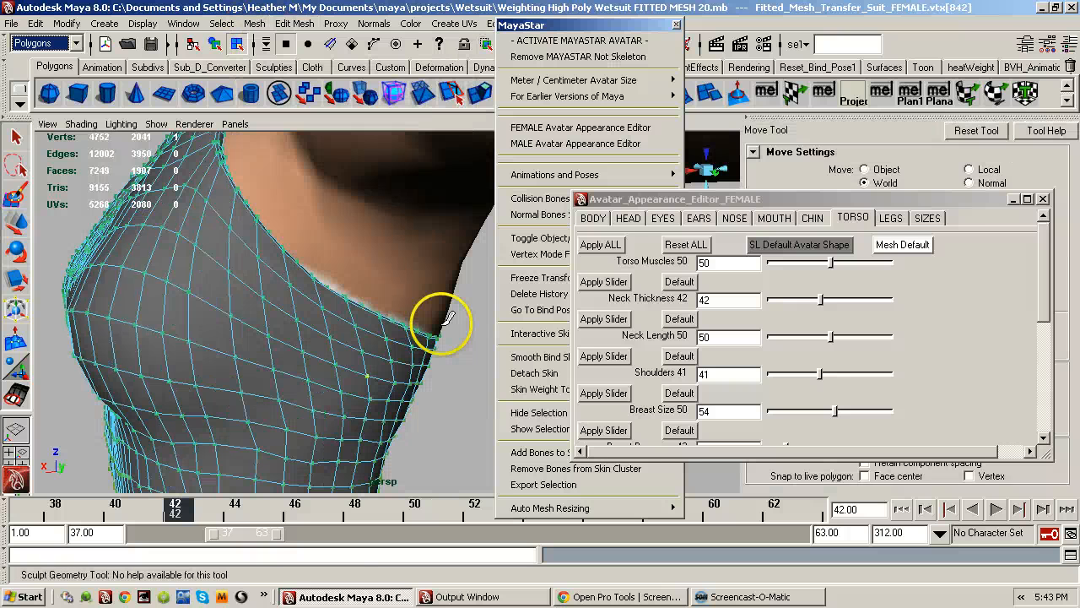
{"action": "left_click", "coordinate": [731, 198]}
{"action": "left_click", "coordinate": [1044, 200]}
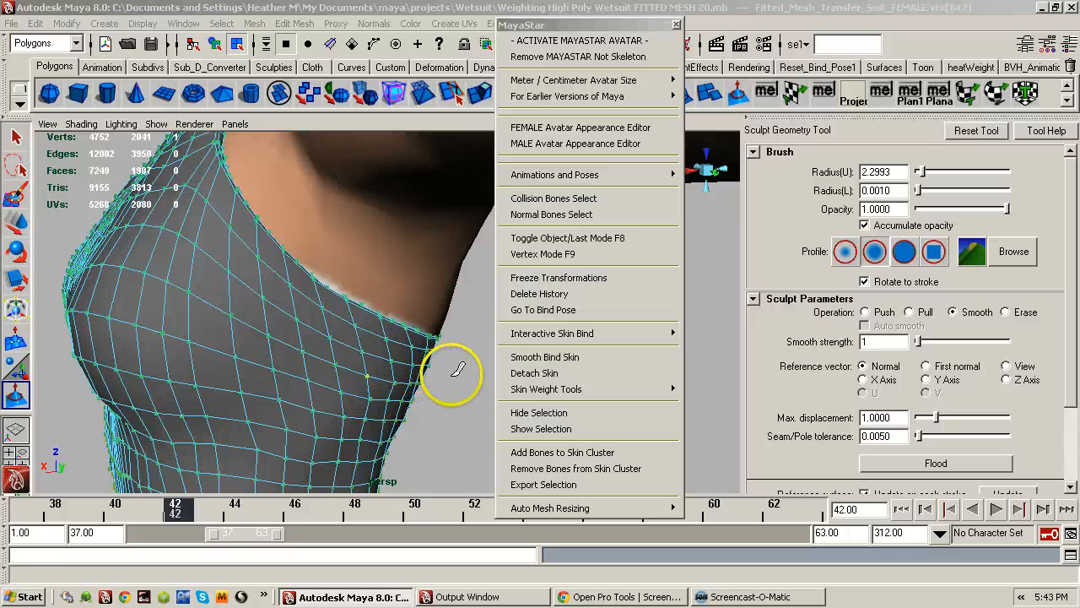
- Grow the vertex selection on the suit's side below the armhole and flood it with the Smooth sculpt operation
{"action": "left_click", "coordinate": [447, 121]}
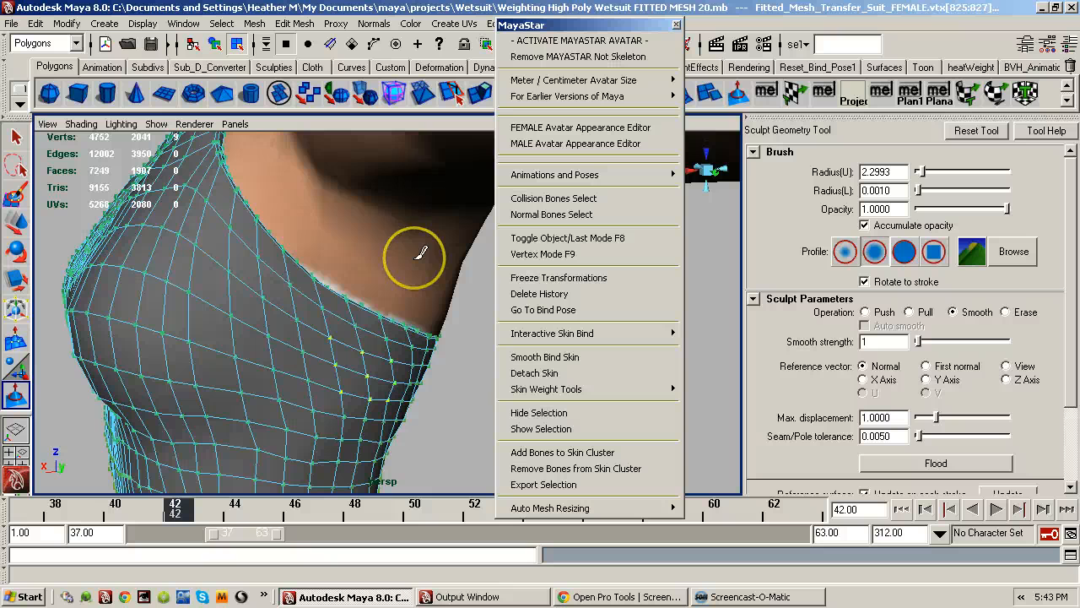
{"action": "left_click", "coordinate": [936, 464]}
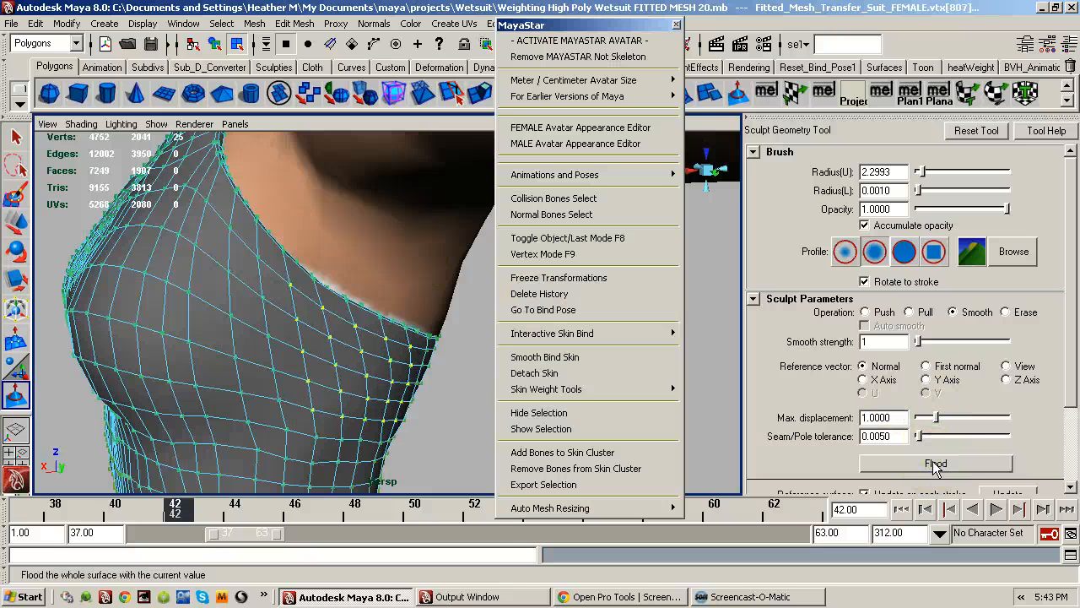
{"action": "left_click_drag", "start_coordinate": [359, 385], "coordinate": [323, 389], "text": "alt"}
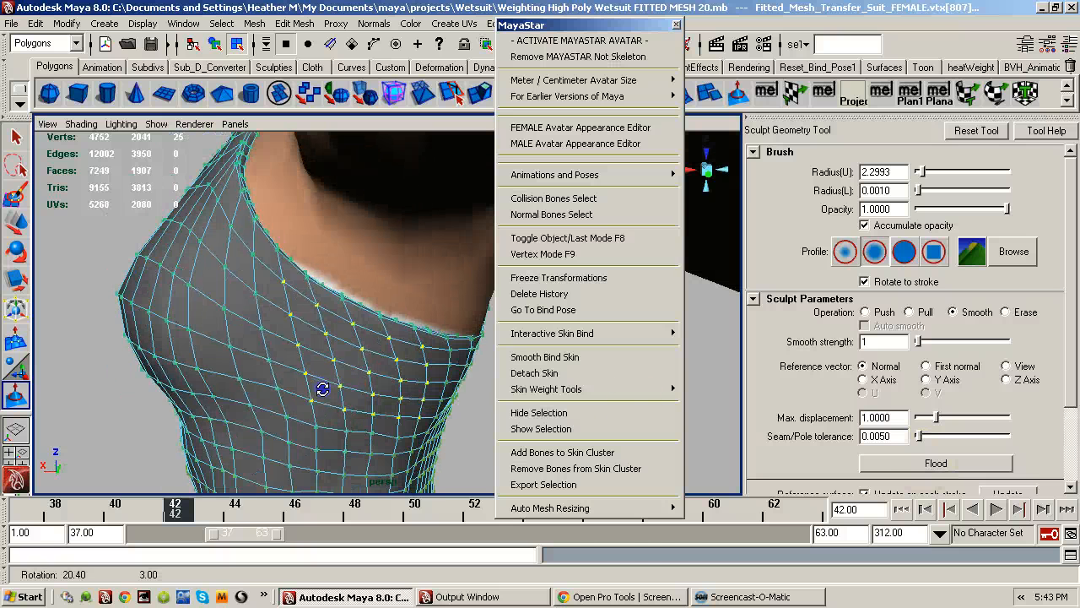
{"action": "left_click", "coordinate": [942, 466]}
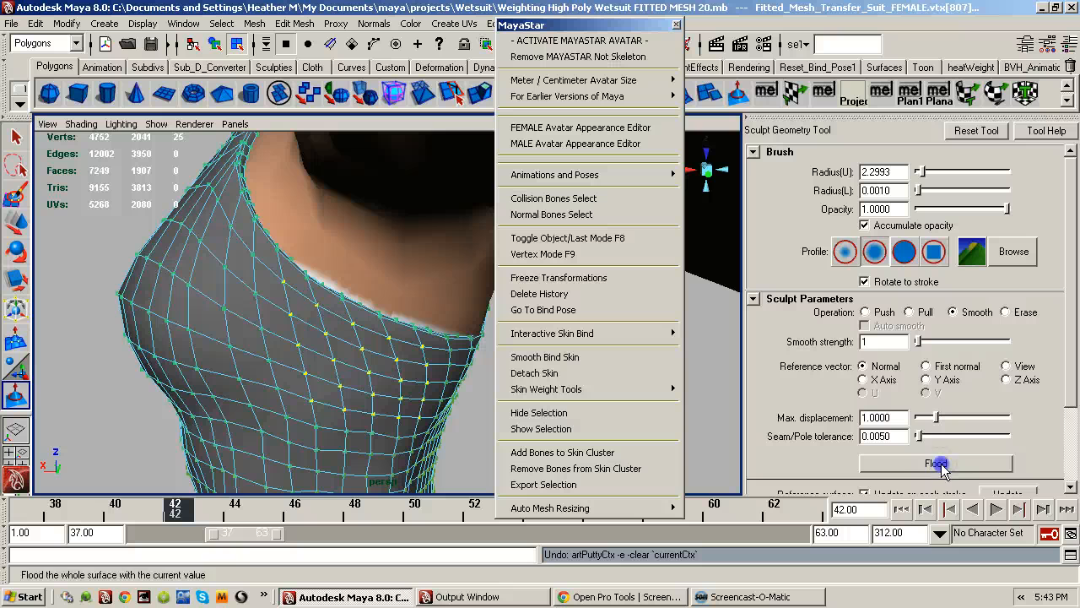
{"action": "mouse_move", "coordinate": [460, 399]}
{"action": "left_mouse_down", "text": "alt"}
{"action": "mouse_move", "coordinate": [306, 396]}
{"action": "mouse_move", "coordinate": [432, 376]}
{"action": "mouse_move", "coordinate": [471, 394]}
{"action": "left_mouse_up", "text": "alt"}
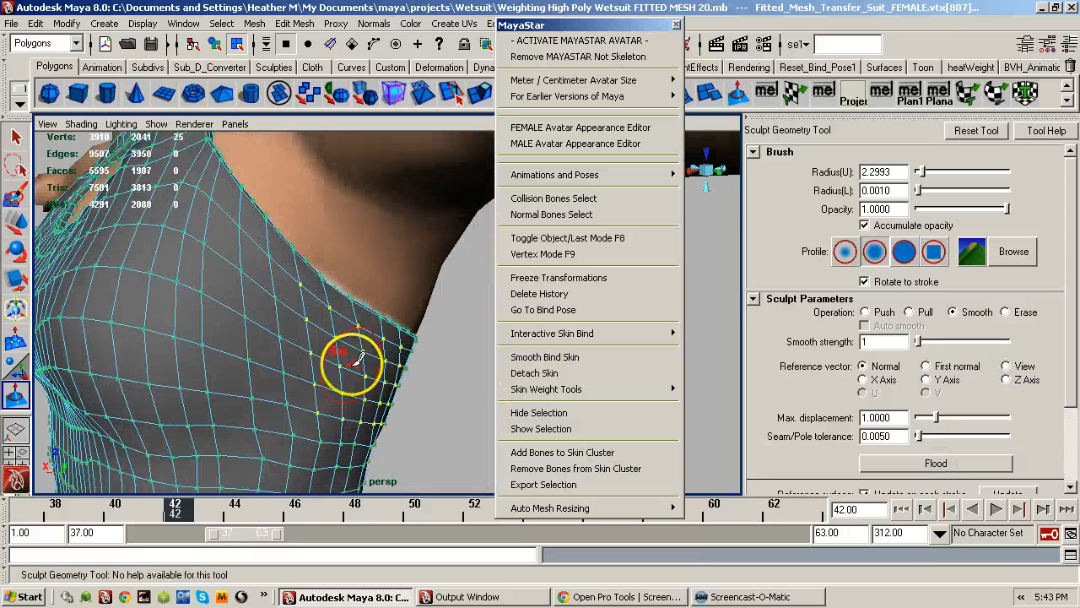
{"action": "left_click_drag", "start_coordinate": [356, 359], "coordinate": [380, 384], "text": "alt"}
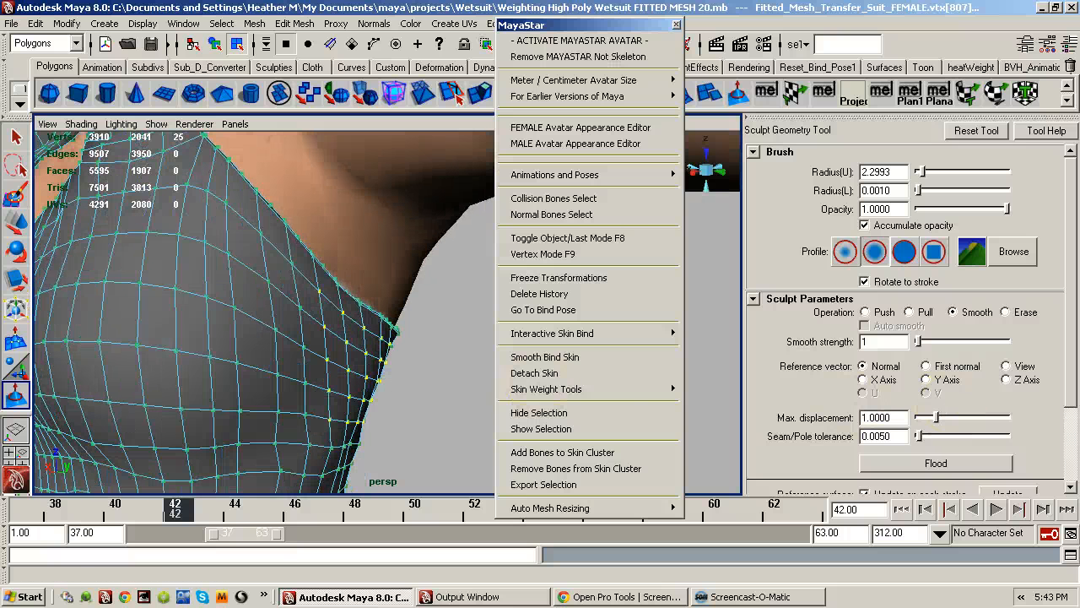
- Bring back the avatar appearance editor and set Breast Size to 100 to test the smoothed area below the armhole
{"action": "left_click_drag", "start_coordinate": [1079, 205], "coordinate": [805, 206]}
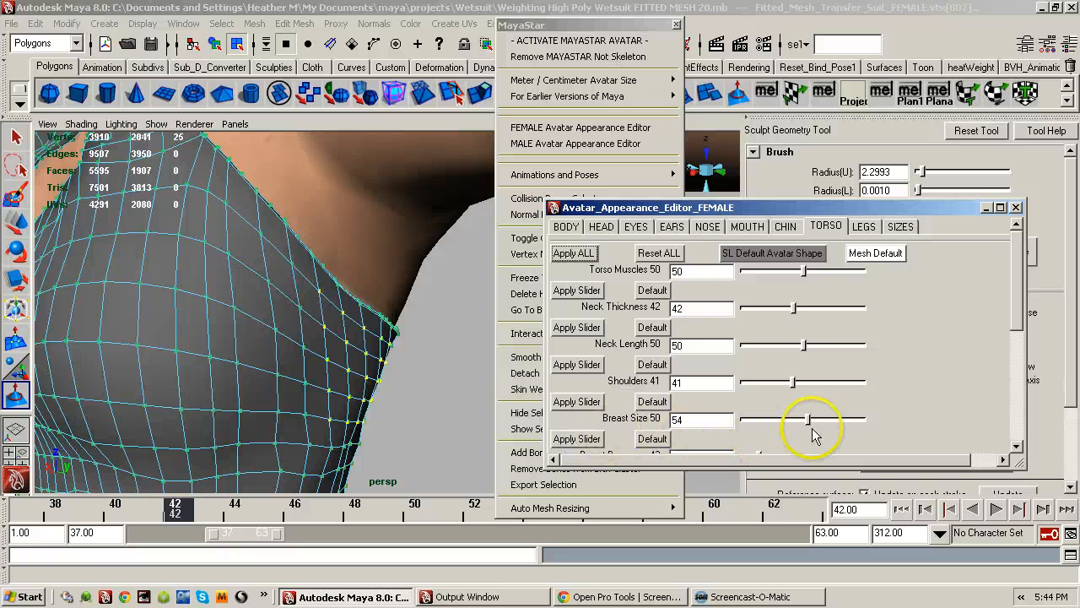
{"action": "left_click_drag", "start_coordinate": [809, 422], "coordinate": [873, 422]}
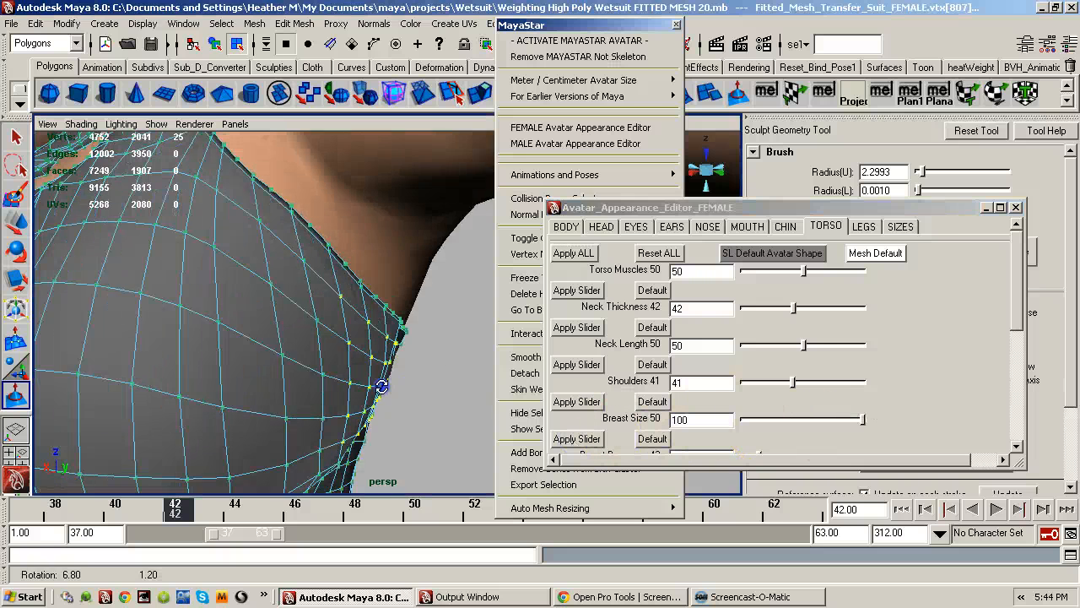
{"action": "left_click_drag", "start_coordinate": [386, 374], "coordinate": [282, 381], "text": "alt"}
{"action": "right_click_drag", "start_coordinate": [282, 381], "coordinate": [470, 388], "text": "alt"}
{"action": "mouse_move", "coordinate": [470, 388]}
{"action": "middle_mouse_down", "text": "alt"}
{"action": "mouse_move", "coordinate": [388, 354]}
{"action": "mouse_move", "coordinate": [360, 327]}
{"action": "middle_mouse_up", "text": "alt"}
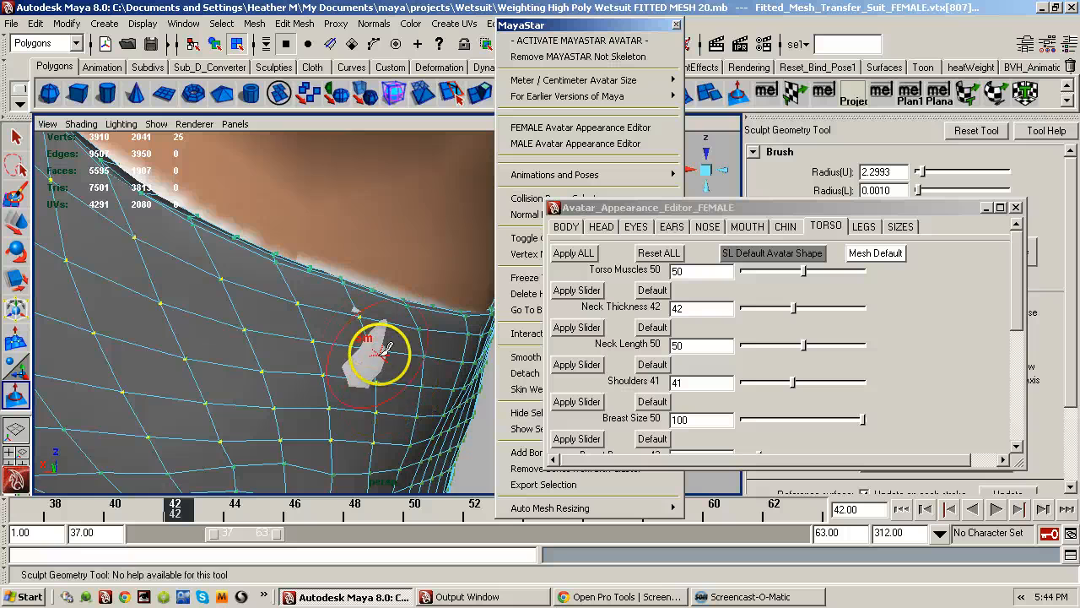
- Examine the enlarged suit from the side, front and back for skin poking through around the smoothed vertices
{"action": "right_click_drag", "start_coordinate": [372, 377], "coordinate": [447, 362], "text": "alt"}
{"action": "left_click_drag", "start_coordinate": [446, 363], "coordinate": [342, 372], "text": "alt"}
{"action": "right_click_drag", "start_coordinate": [376, 364], "coordinate": [229, 376], "text": "alt"}
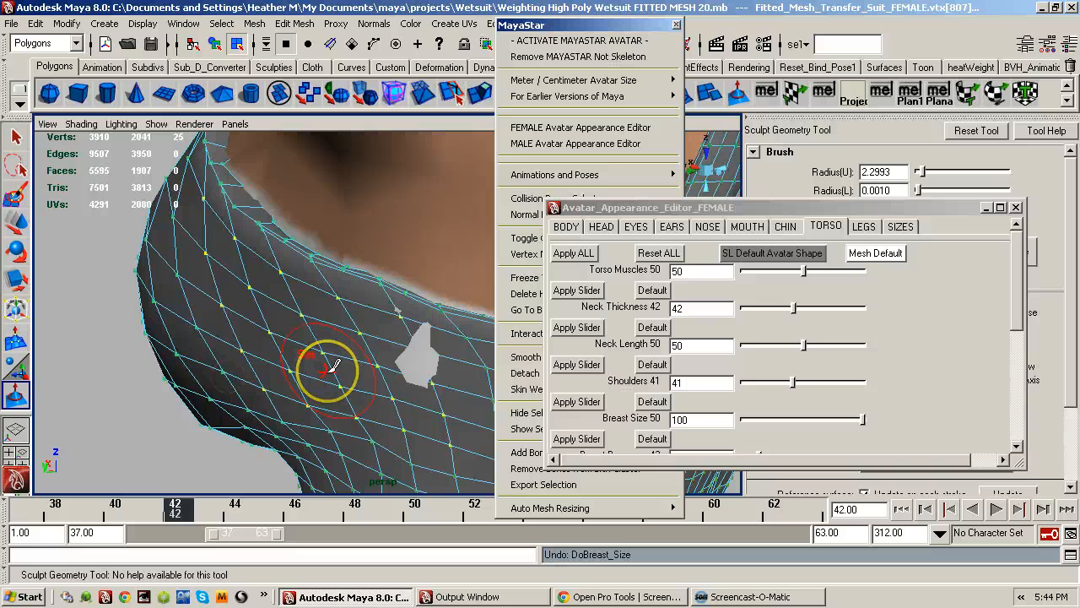
{"action": "left_click_drag", "start_coordinate": [307, 372], "coordinate": [403, 374], "text": "alt"}
{"action": "right_click_drag", "start_coordinate": [403, 374], "coordinate": [227, 378], "text": "alt"}
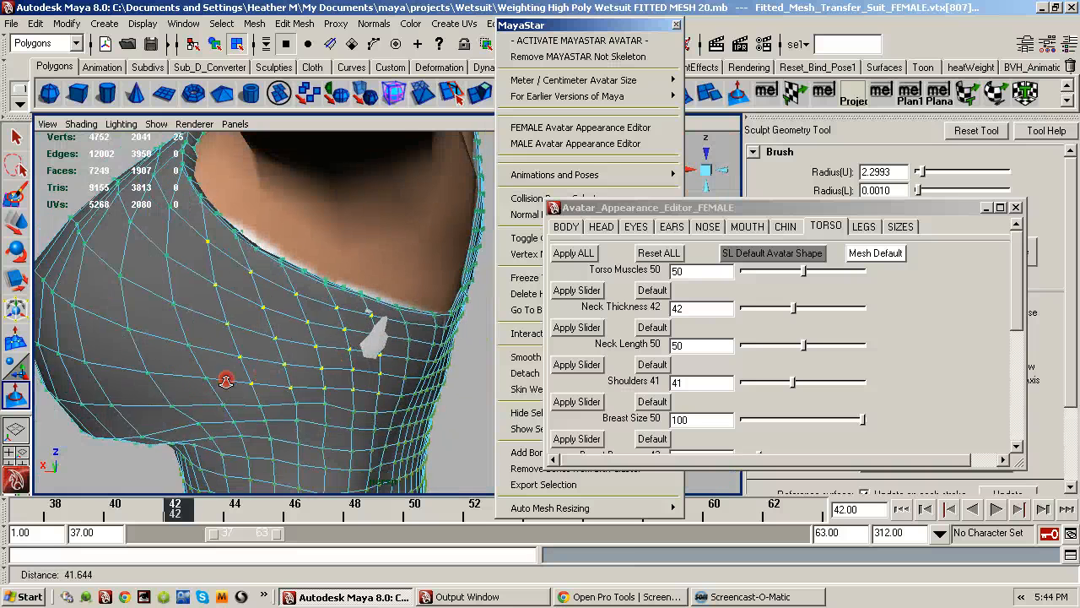
{"action": "left_click_drag", "start_coordinate": [227, 377], "coordinate": [346, 362], "text": "alt"}
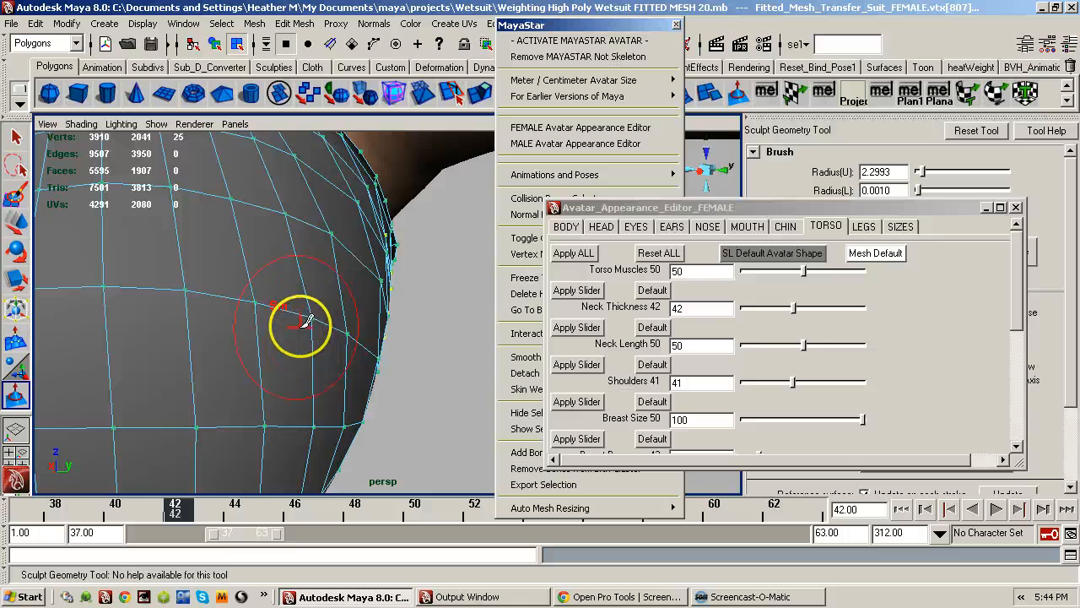
{"action": "right_click_drag", "start_coordinate": [301, 327], "coordinate": [223, 341], "text": "alt"}
{"action": "mouse_move", "coordinate": [222, 341]}
{"action": "left_mouse_down", "text": "alt"}
{"action": "mouse_move", "coordinate": [289, 312]}
{"action": "mouse_move", "coordinate": [328, 330]}
{"action": "mouse_move", "coordinate": [224, 354]}
{"action": "mouse_move", "coordinate": [188, 325]}
{"action": "left_mouse_up", "text": "alt"}
{"action": "right_click_drag", "start_coordinate": [188, 326], "coordinate": [301, 327], "text": "alt"}
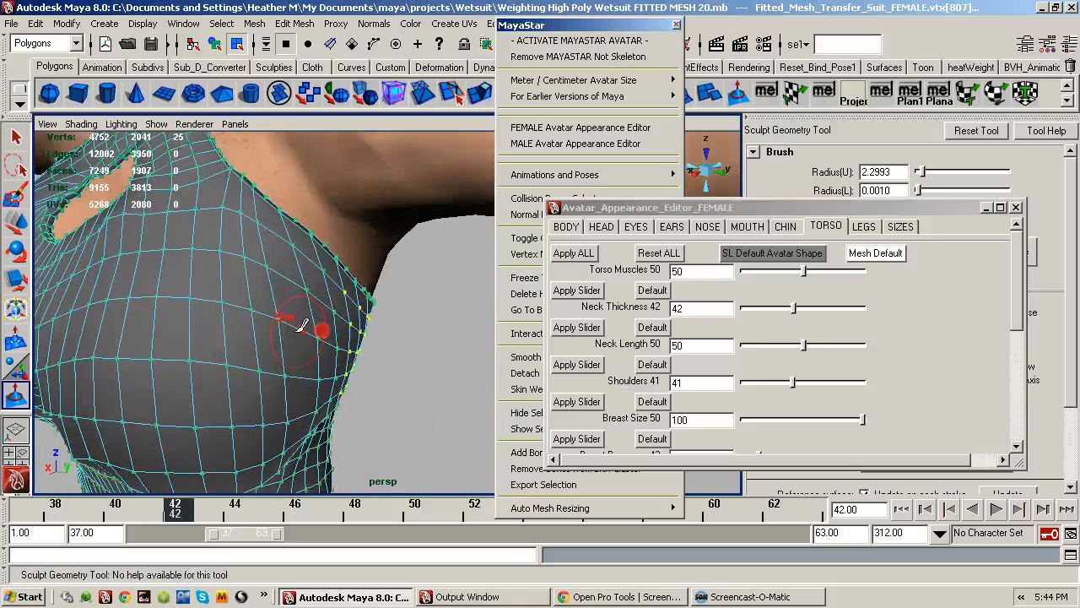
{"action": "left_click_drag", "start_coordinate": [301, 327], "coordinate": [291, 169], "text": "alt"}
{"action": "left_click", "coordinate": [260, 25]}
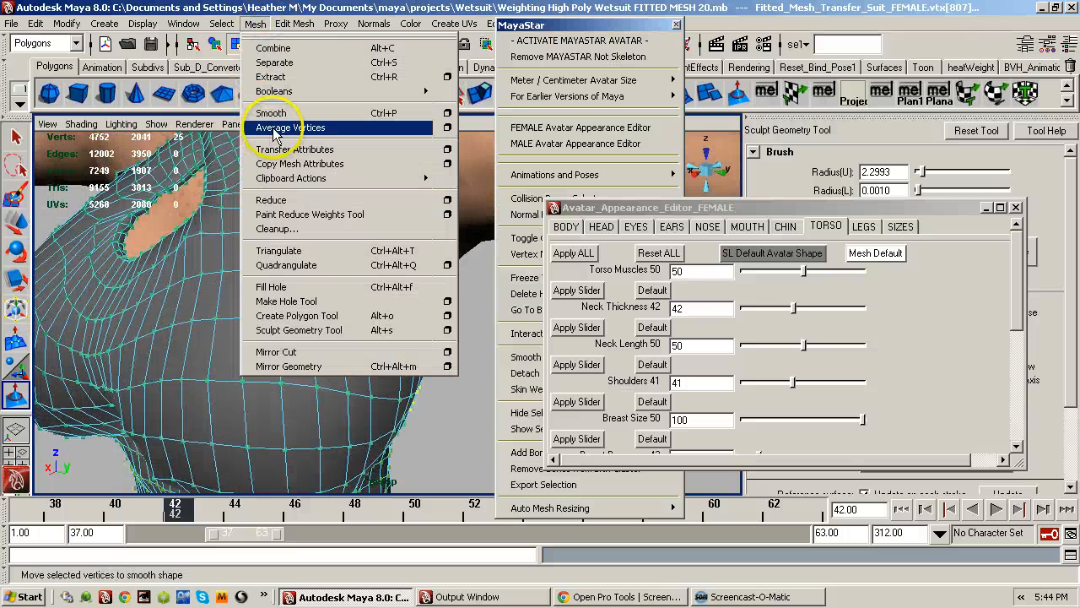
{"action": "left_click", "coordinate": [295, 379]}
{"action": "mouse_move", "coordinate": [294, 379]}
{"action": "left_mouse_down", "text": "alt"}
{"action": "mouse_move", "coordinate": [244, 346]}
{"action": "mouse_move", "coordinate": [362, 350]}
{"action": "mouse_move", "coordinate": [169, 357]}
{"action": "left_mouse_up", "text": "alt"}
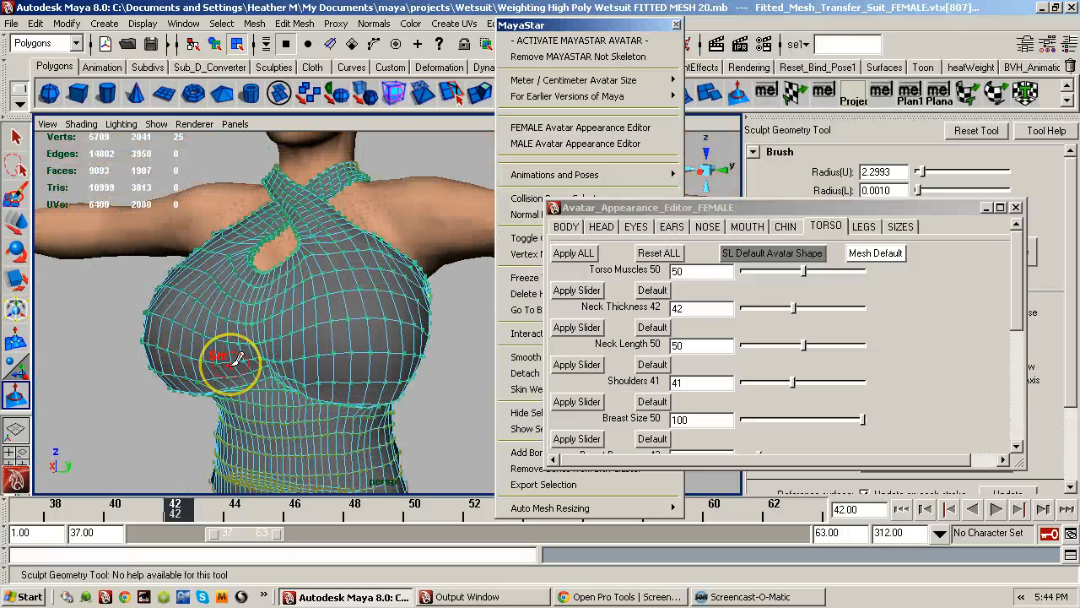
{"action": "mouse_move", "coordinate": [328, 362]}
{"action": "left_mouse_down", "text": "alt"}
{"action": "mouse_move", "coordinate": [214, 322]}
{"action": "mouse_move", "coordinate": [210, 341]}
{"action": "left_mouse_up", "text": "alt"}
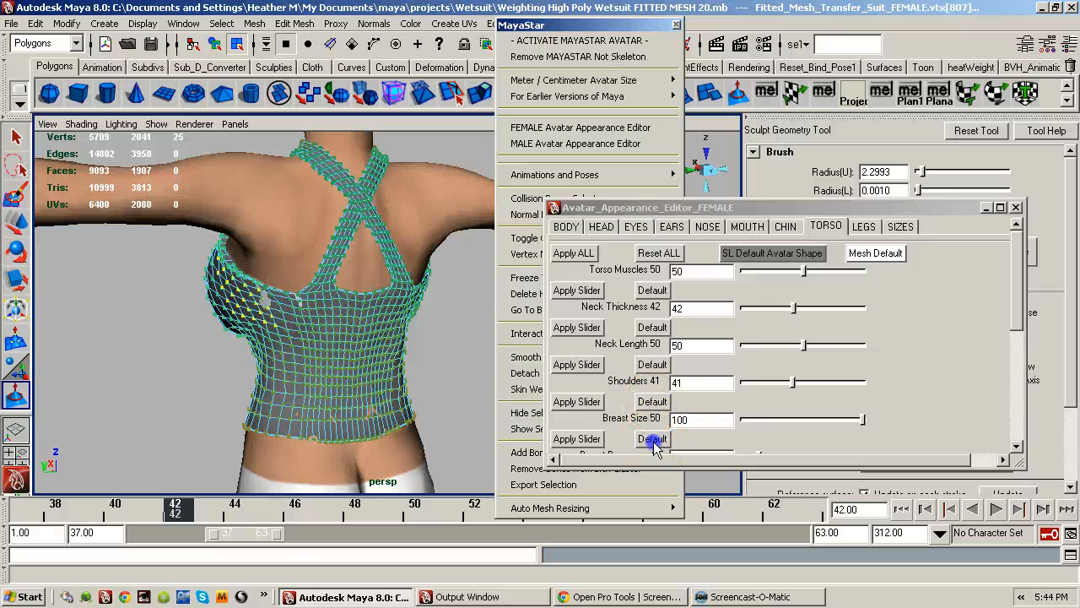
- Restore the default Breast Size and apply the Female Large standard size to the avatar
{"action": "left_click_drag", "start_coordinate": [424, 384], "coordinate": [301, 365], "text": "alt"}
{"action": "right_click_drag", "start_coordinate": [302, 365], "coordinate": [434, 362], "text": "alt"}
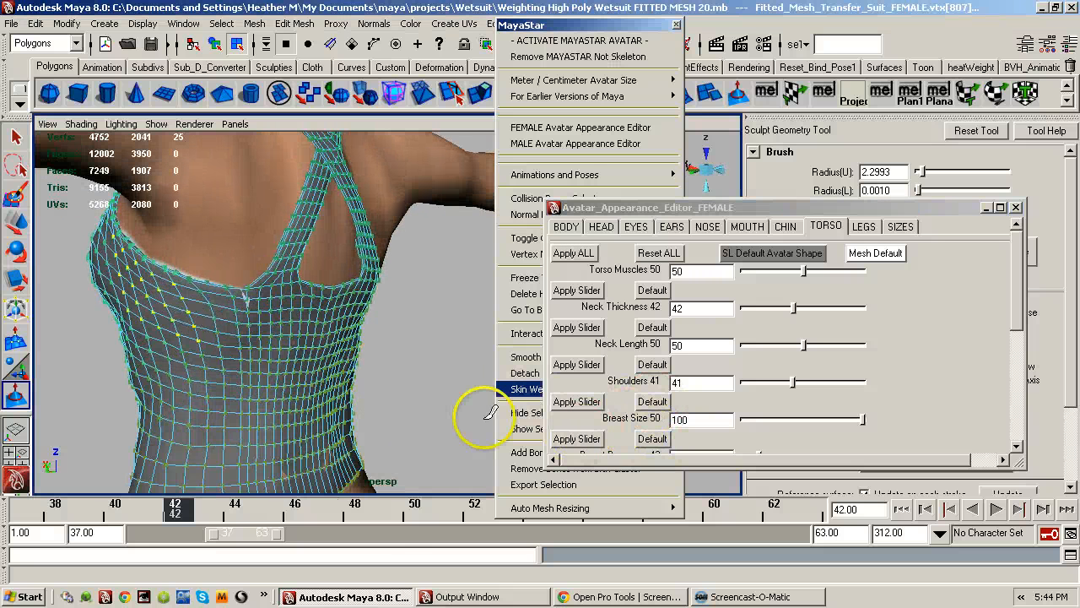
{"action": "left_click", "coordinate": [902, 228]}
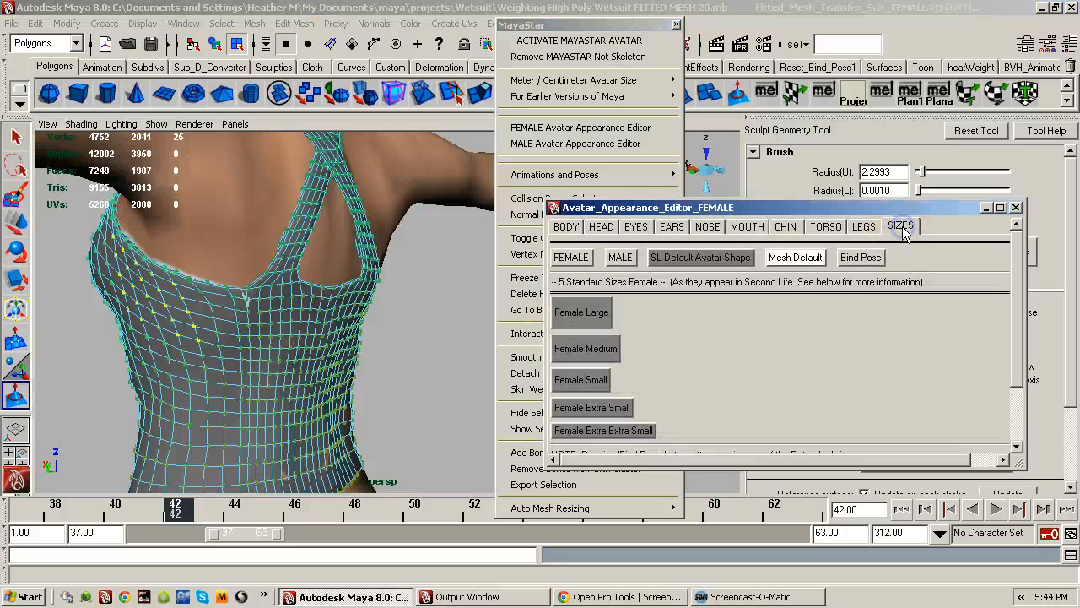
{"action": "left_click", "coordinate": [577, 312]}
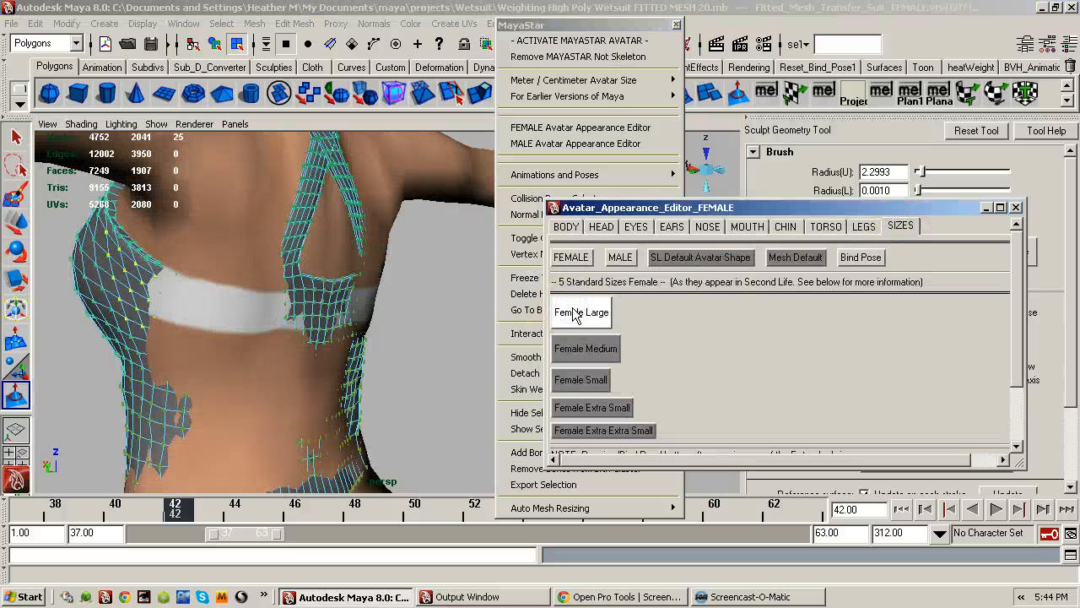
- Examine how the suit's back, sides and waist fit the Female Large shape, and leave sculpting for the Select Tool
{"action": "left_click_drag", "start_coordinate": [379, 346], "coordinate": [338, 341], "text": "alt"}
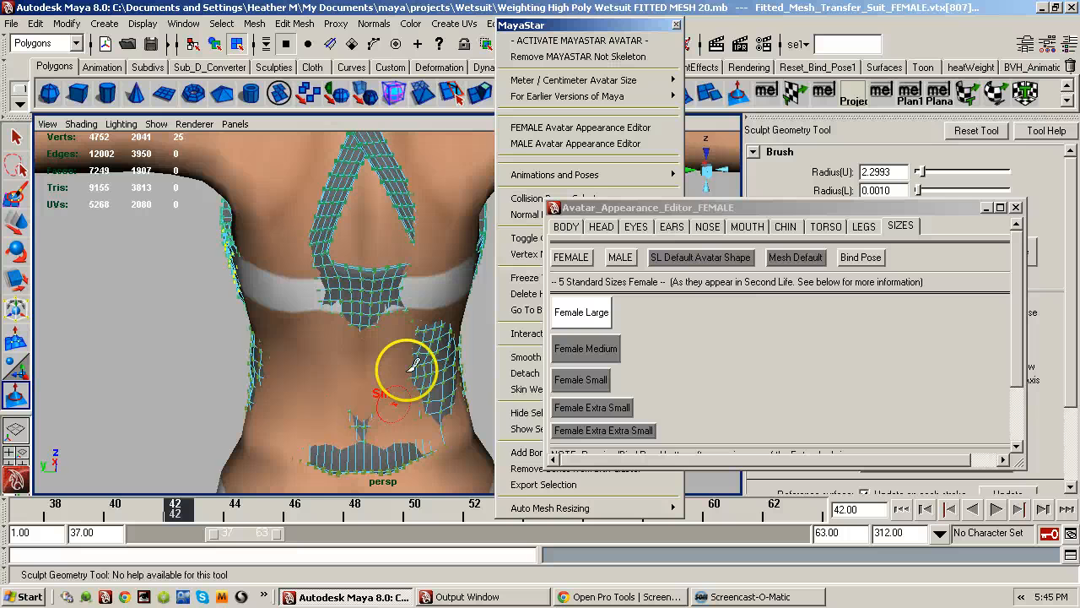
{"action": "mouse_move", "coordinate": [413, 365]}
{"action": "left_mouse_down", "text": "alt"}
{"action": "mouse_move", "coordinate": [241, 397]}
{"action": "mouse_move", "coordinate": [301, 374]}
{"action": "mouse_move", "coordinate": [295, 330]}
{"action": "mouse_move", "coordinate": [366, 355]}
{"action": "mouse_move", "coordinate": [408, 363]}
{"action": "mouse_move", "coordinate": [416, 352]}
{"action": "left_mouse_up", "text": "alt"}
{"action": "mouse_move", "coordinate": [416, 352]}
{"action": "right_mouse_down", "text": "alt"}
{"action": "mouse_move", "coordinate": [374, 357]}
{"action": "mouse_move", "coordinate": [348, 335]}
{"action": "mouse_move", "coordinate": [203, 338]}
{"action": "right_mouse_up", "text": "alt"}
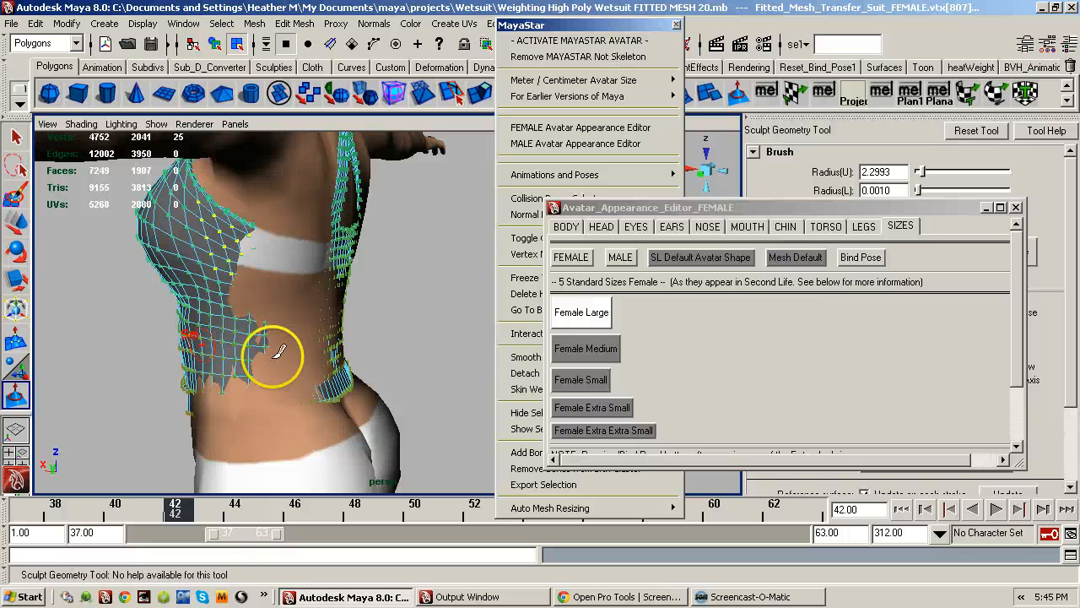
{"action": "left_click_drag", "start_coordinate": [357, 355], "coordinate": [267, 371], "text": "alt"}
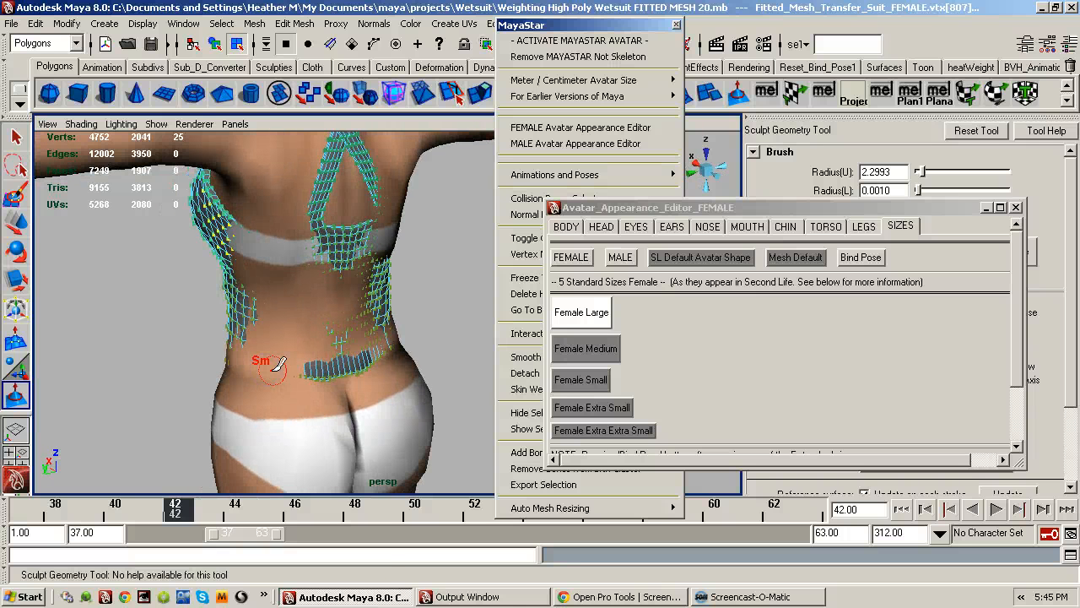
{"action": "left_click_drag", "start_coordinate": [297, 365], "coordinate": [319, 368], "text": "alt"}
{"action": "mouse_move", "coordinate": [399, 352]}
{"action": "left_mouse_down", "text": "alt"}
{"action": "mouse_move", "coordinate": [316, 357]}
{"action": "mouse_move", "coordinate": [430, 342]}
{"action": "mouse_move", "coordinate": [313, 357]}
{"action": "mouse_move", "coordinate": [330, 330]}
{"action": "mouse_move", "coordinate": [362, 321]}
{"action": "mouse_move", "coordinate": [328, 330]}
{"action": "mouse_move", "coordinate": [359, 372]}
{"action": "left_mouse_up", "text": "alt"}
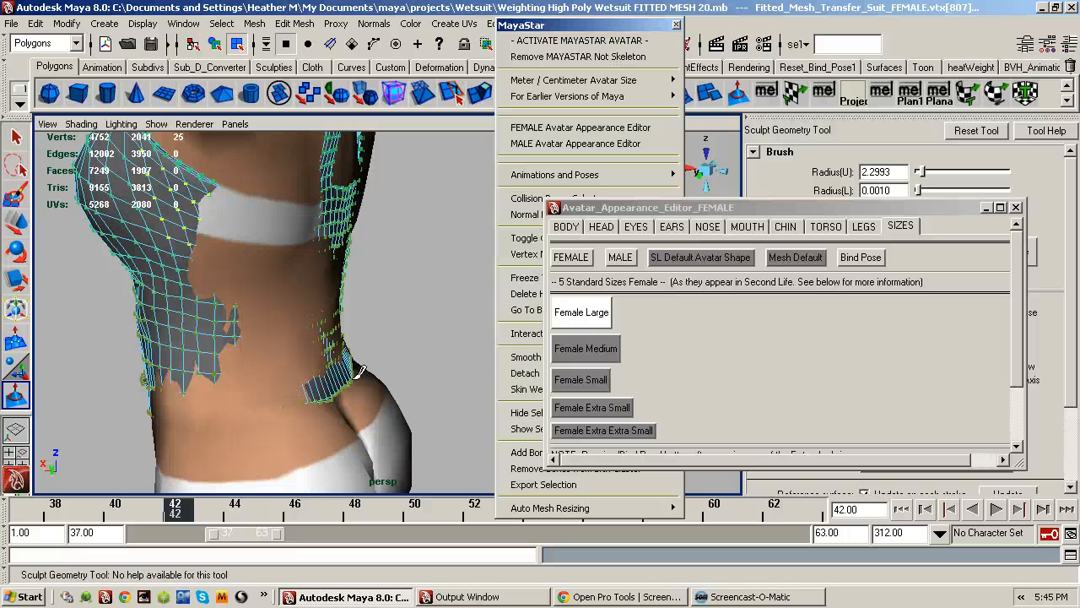
{"action": "left_click_drag", "start_coordinate": [352, 369], "coordinate": [253, 366], "text": "alt"}
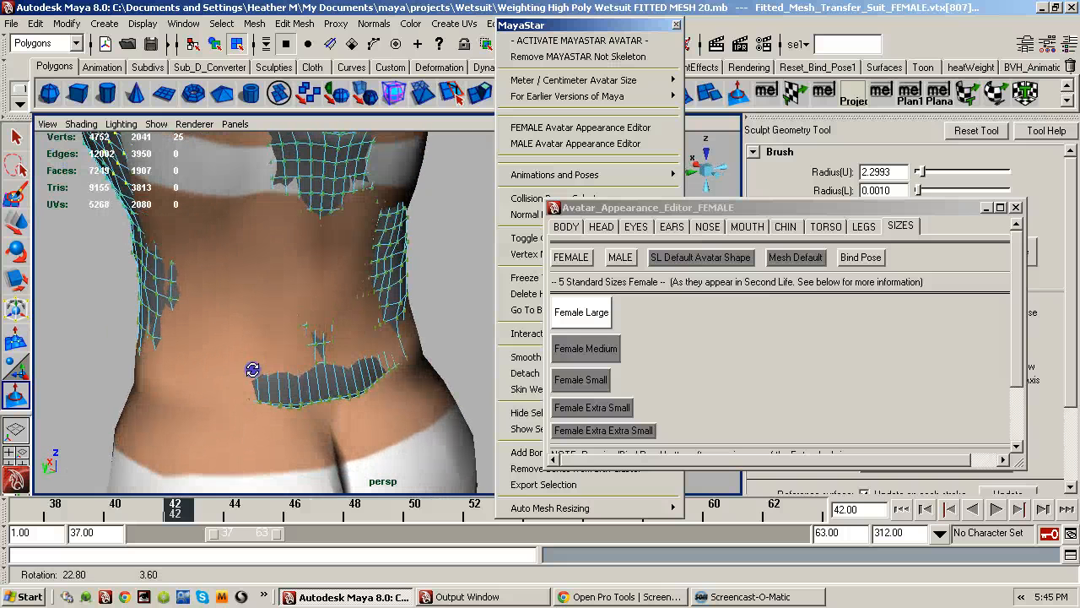
{"action": "middle_click_drag", "start_coordinate": [283, 364], "coordinate": [282, 438], "text": "alt"}
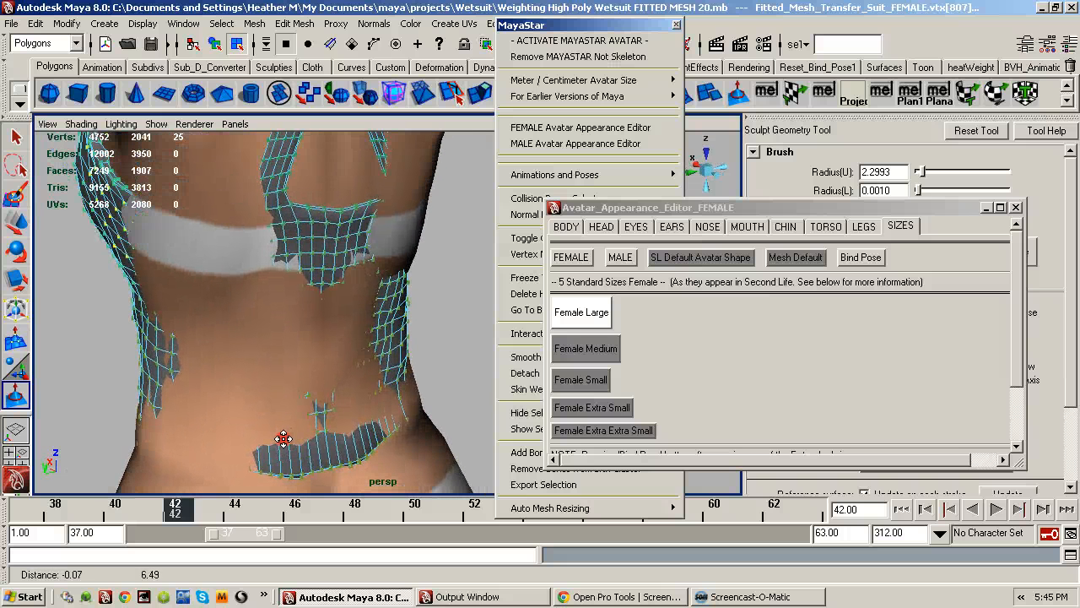
{"action": "left_click_drag", "start_coordinate": [291, 411], "coordinate": [299, 357], "text": "alt"}
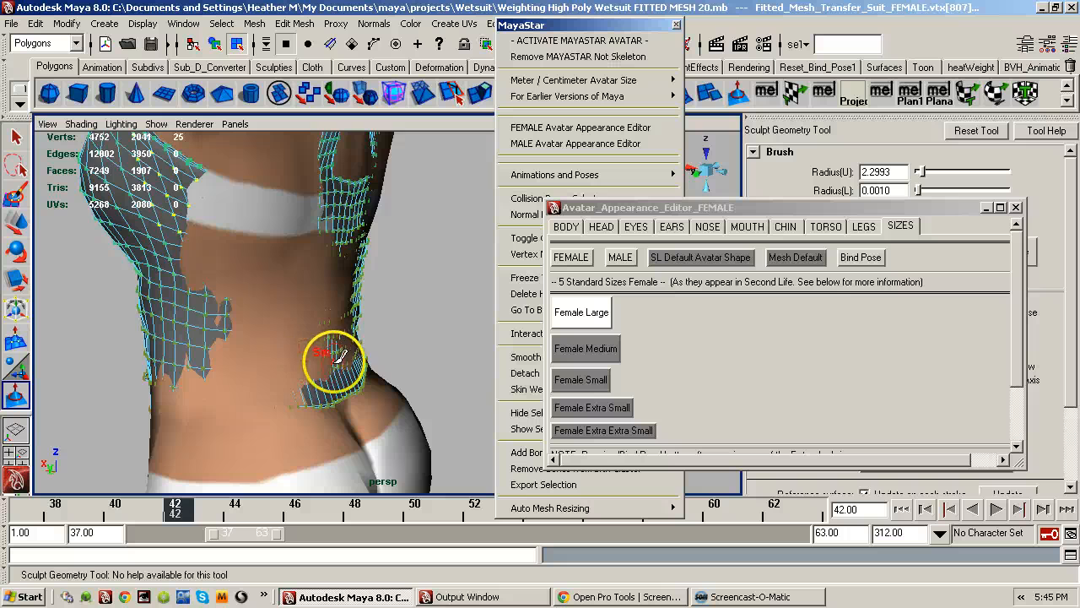
{"action": "mouse_move", "coordinate": [337, 356]}
{"action": "left_mouse_down", "text": "alt"}
{"action": "mouse_move", "coordinate": [321, 309]}
{"action": "mouse_move", "coordinate": [242, 374]}
{"action": "mouse_move", "coordinate": [258, 357]}
{"action": "mouse_move", "coordinate": [348, 372]}
{"action": "mouse_move", "coordinate": [284, 369]}
{"action": "left_mouse_up", "text": "alt"}
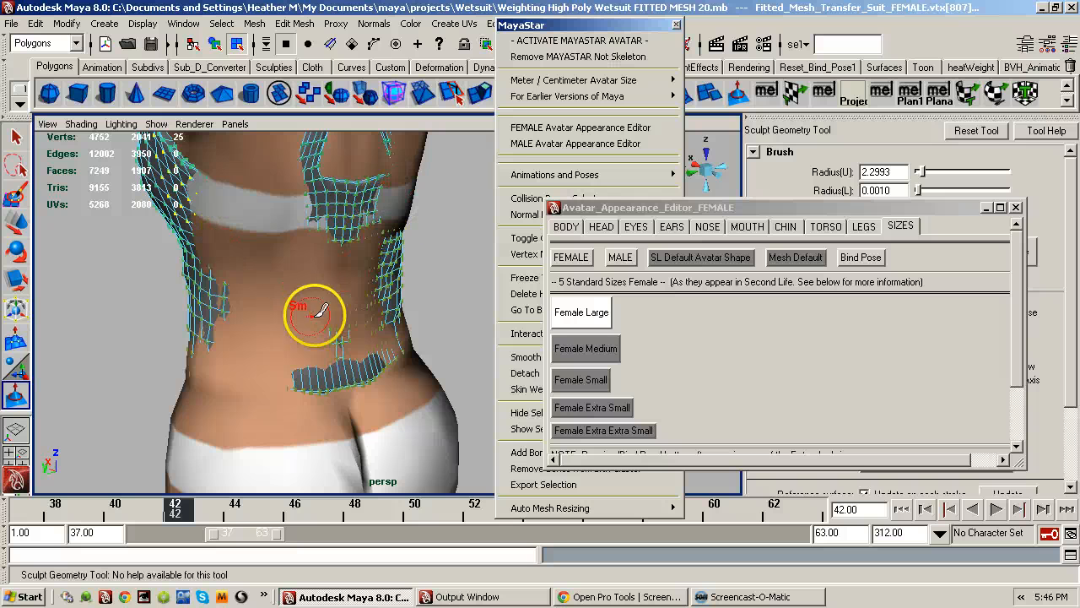
{"action": "mouse_move", "coordinate": [258, 222]}
{"action": "left_mouse_down", "text": "alt"}
{"action": "mouse_move", "coordinate": [354, 246]}
{"action": "mouse_move", "coordinate": [380, 239]}
{"action": "left_mouse_up", "text": "alt"}
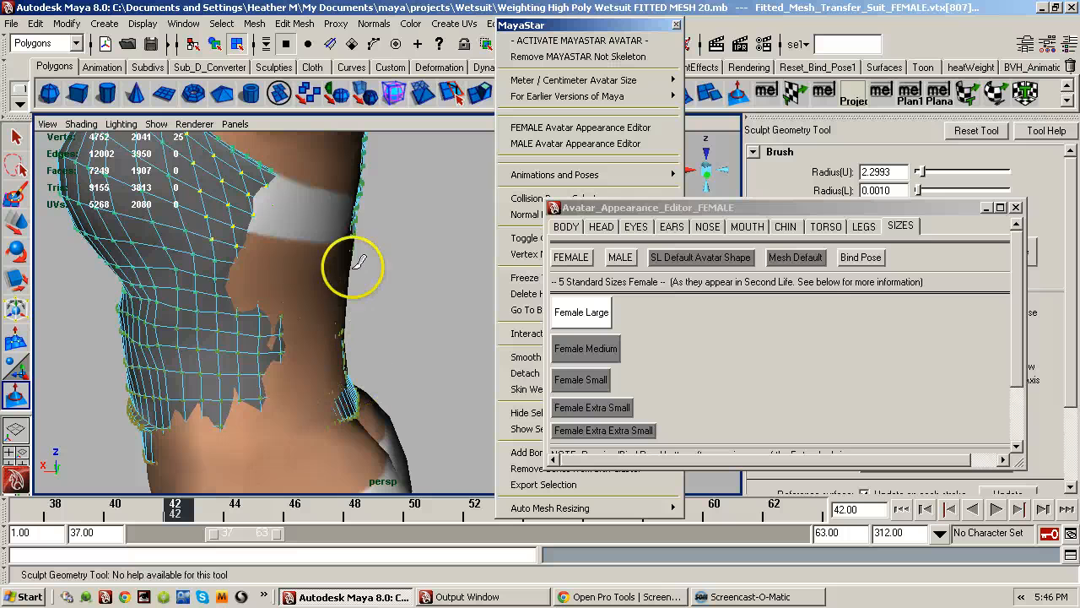
{"action": "mouse_move", "coordinate": [328, 370]}
{"action": "left_mouse_down", "text": "alt"}
{"action": "mouse_move", "coordinate": [276, 375]}
{"action": "mouse_move", "coordinate": [327, 368]}
{"action": "left_mouse_up", "text": "alt"}
{"action": "key", "text": "q"}
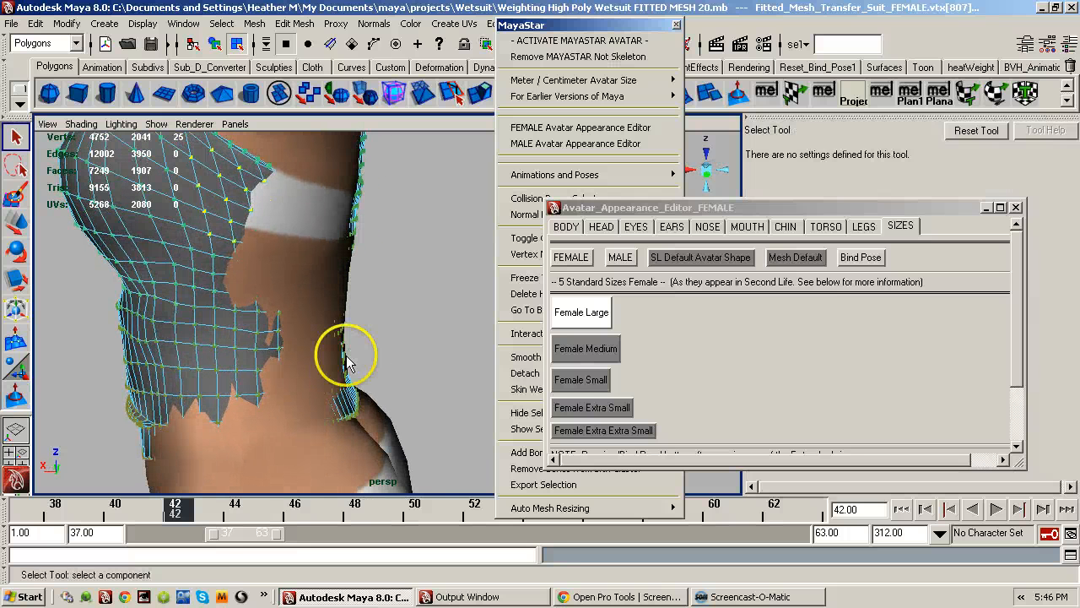
- Select the vertices across the suit's back, then move and widen them outward over the exposed skin
{"action": "left_click_drag", "start_coordinate": [431, 157], "coordinate": [188, 383]}
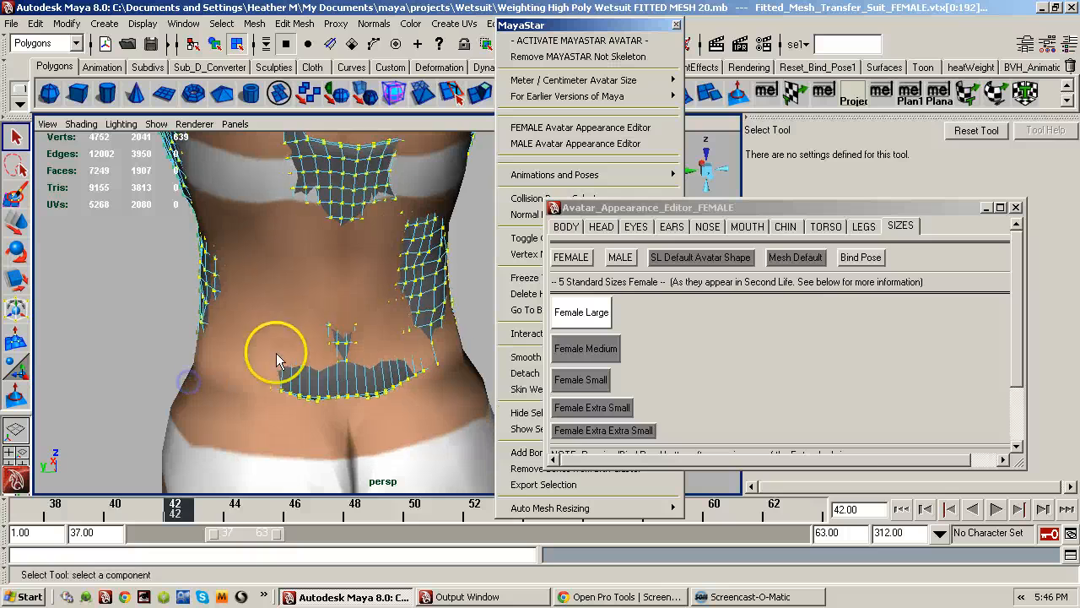
{"action": "key", "text": "w"}
{"action": "left_click_drag", "start_coordinate": [300, 343], "coordinate": [246, 349], "text": "alt"}
{"action": "left_click_drag", "start_coordinate": [201, 274], "coordinate": [73, 291]}
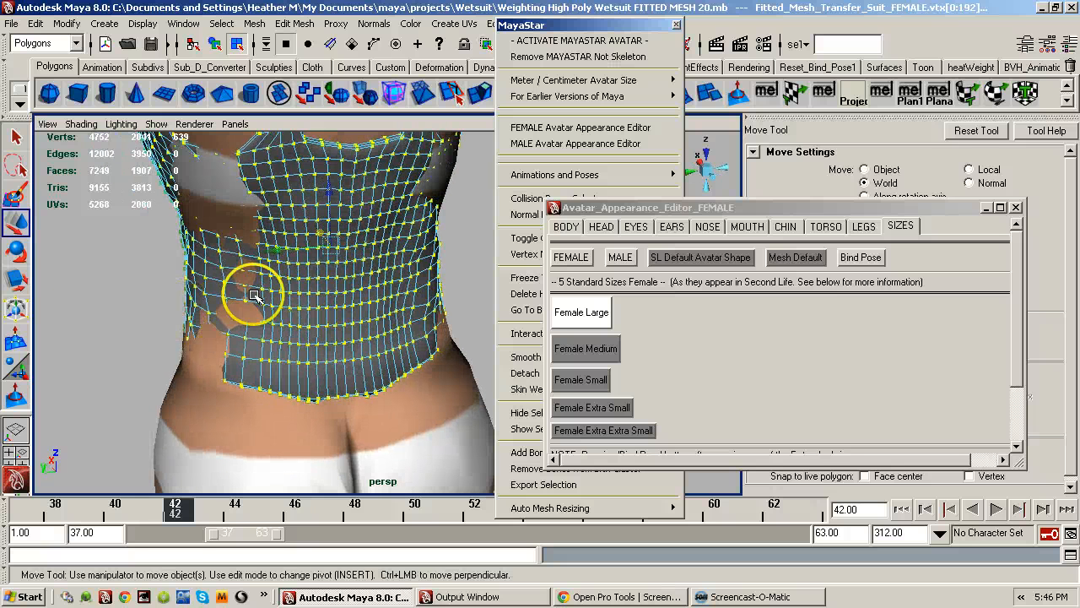
{"action": "key", "text": "r"}
{"action": "left_click_drag", "start_coordinate": [408, 247], "coordinate": [291, 316]}
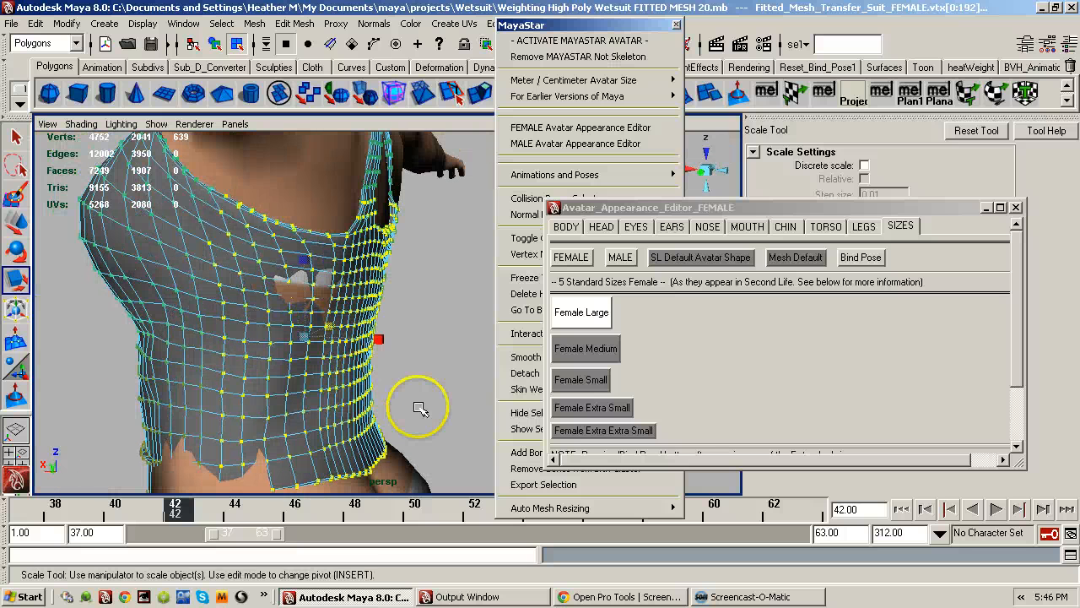
{"action": "left_click", "coordinate": [426, 369]}
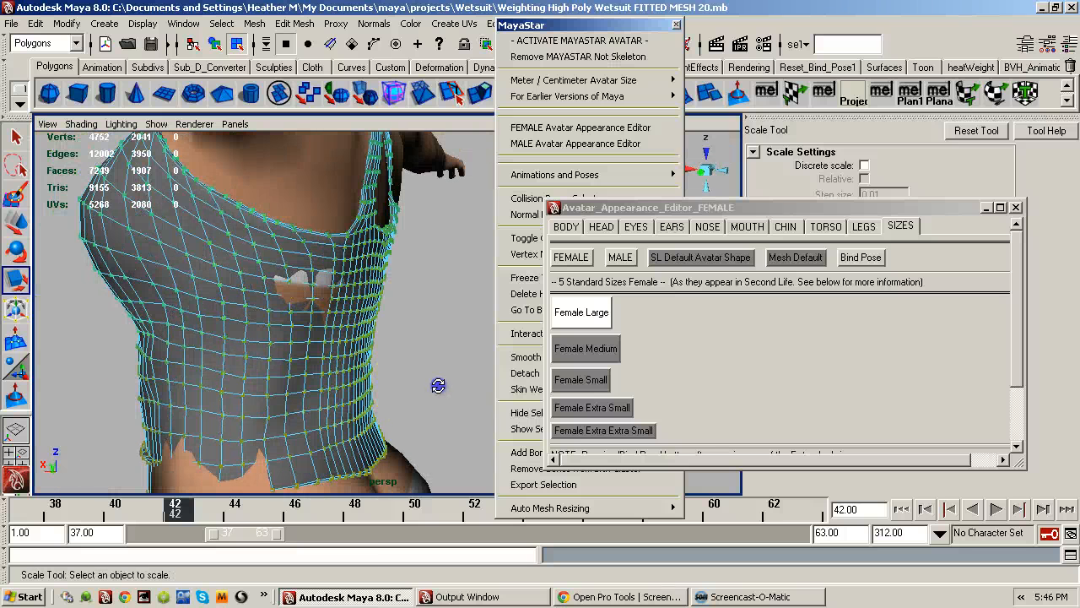
{"action": "left_click_drag", "start_coordinate": [438, 386], "coordinate": [333, 396], "text": "alt"}
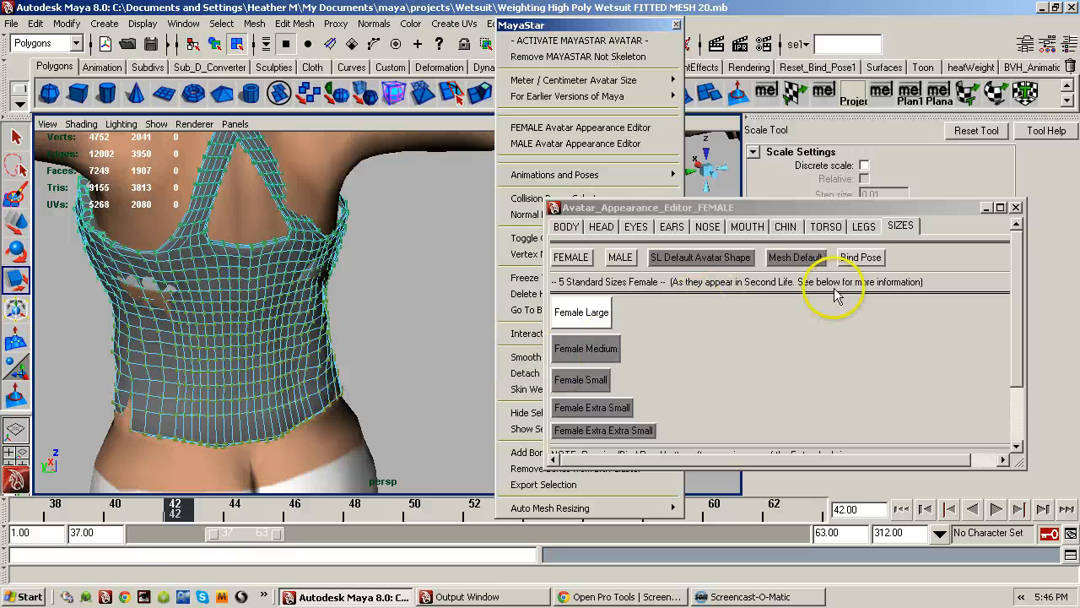
- Apply the bind pose and Mesh Default shape to the avatar, and examine the adjusted back and crossed straps
{"action": "left_click", "coordinate": [861, 260]}
{"action": "left_click", "coordinate": [805, 258]}
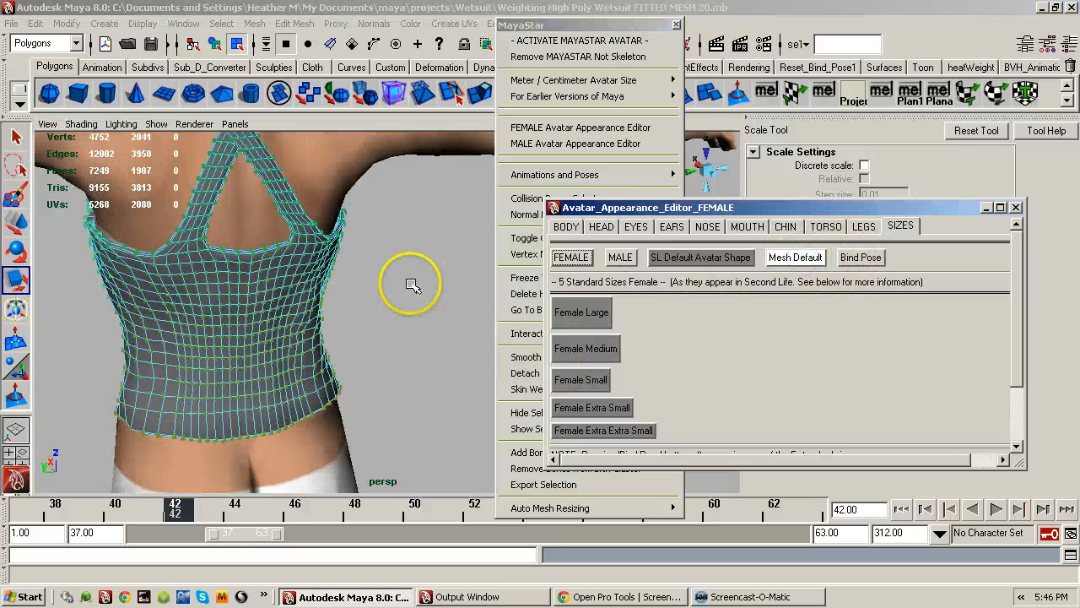
{"action": "left_click_drag", "start_coordinate": [328, 291], "coordinate": [262, 323], "text": "alt"}
{"action": "right_click_drag", "start_coordinate": [260, 324], "coordinate": [254, 295], "text": "alt"}
{"action": "middle_click_drag", "start_coordinate": [224, 282], "coordinate": [369, 413], "text": "alt"}
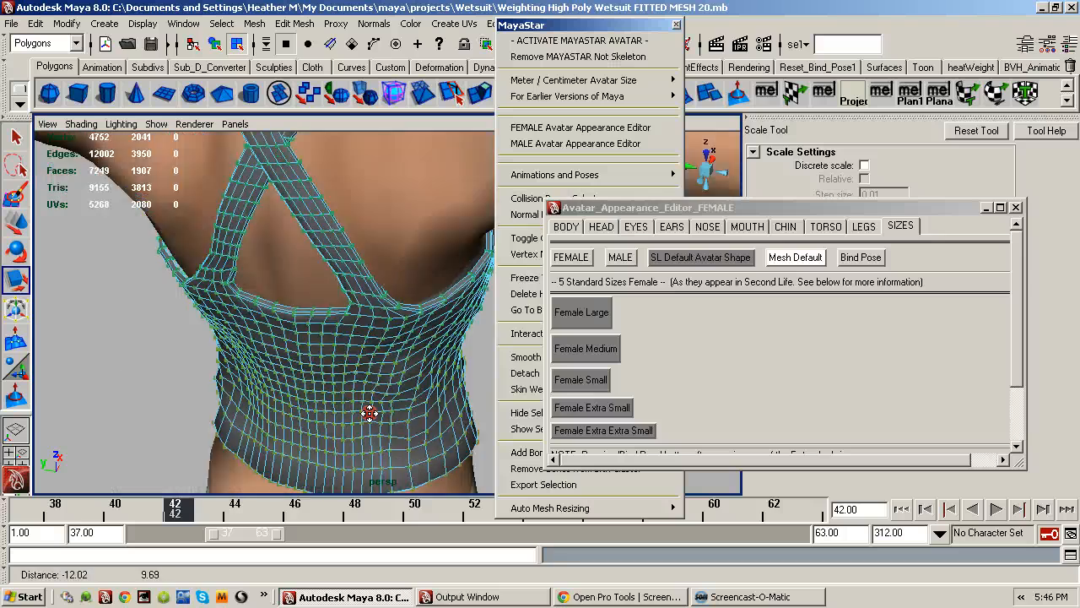
{"action": "right_click_drag", "start_coordinate": [369, 413], "coordinate": [467, 384], "text": "alt"}
{"action": "left_click_drag", "start_coordinate": [402, 365], "coordinate": [431, 418], "text": "alt"}
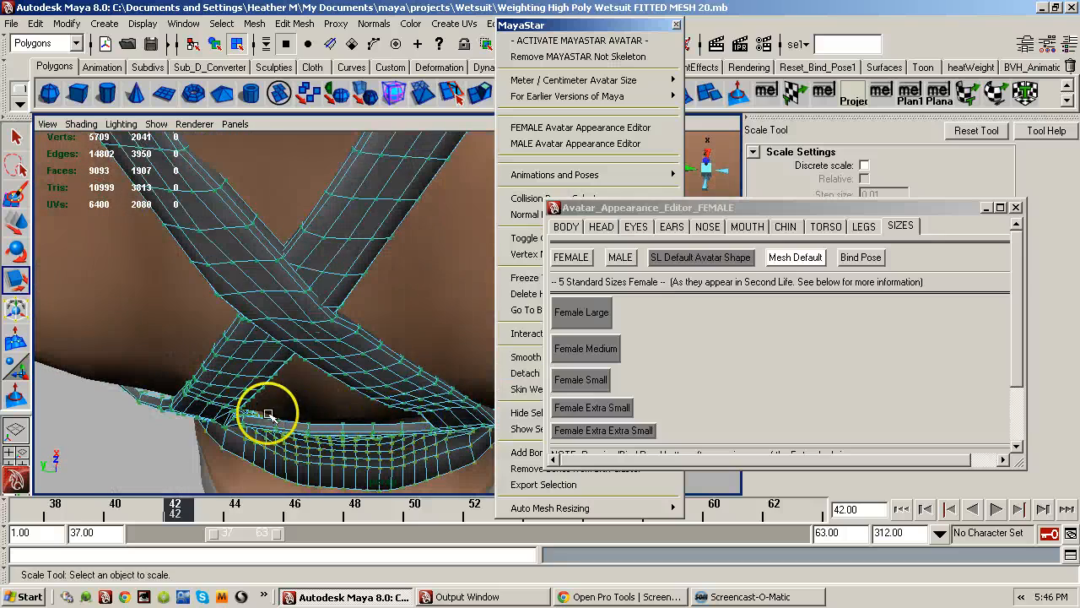
{"action": "left_click_drag", "start_coordinate": [270, 414], "coordinate": [412, 335], "text": "alt"}
{"action": "right_click_drag", "start_coordinate": [422, 329], "coordinate": [345, 389], "text": "alt"}
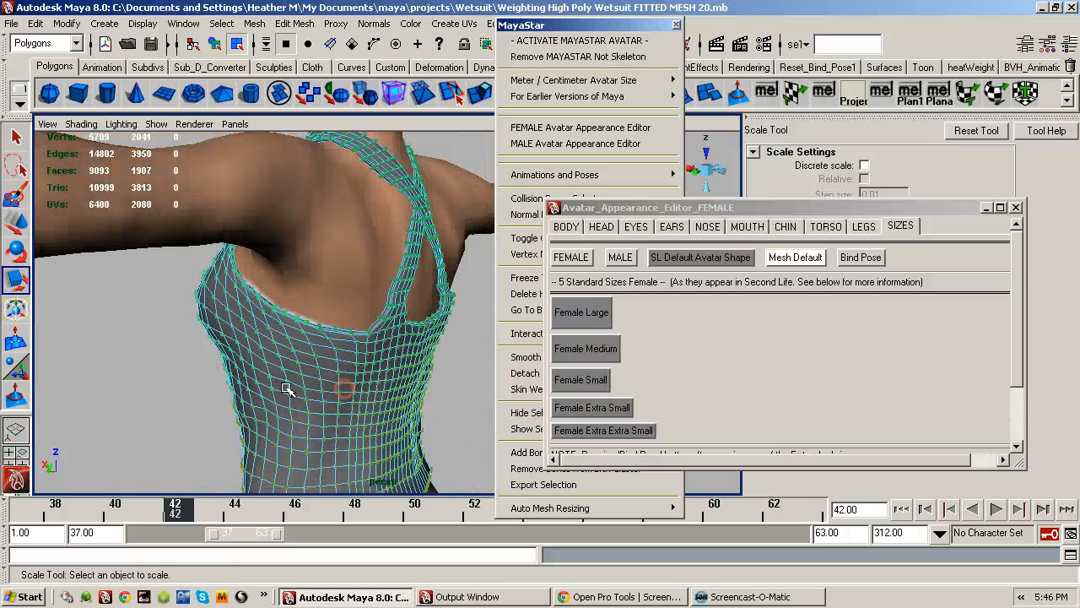
{"action": "middle_click_drag", "start_coordinate": [287, 389], "coordinate": [273, 340], "text": "alt"}
- Test the suit on Female Large, Medium, Small, Extra Small and Extra Extra Small, ending on Female Large
{"action": "left_click", "coordinate": [586, 314]}
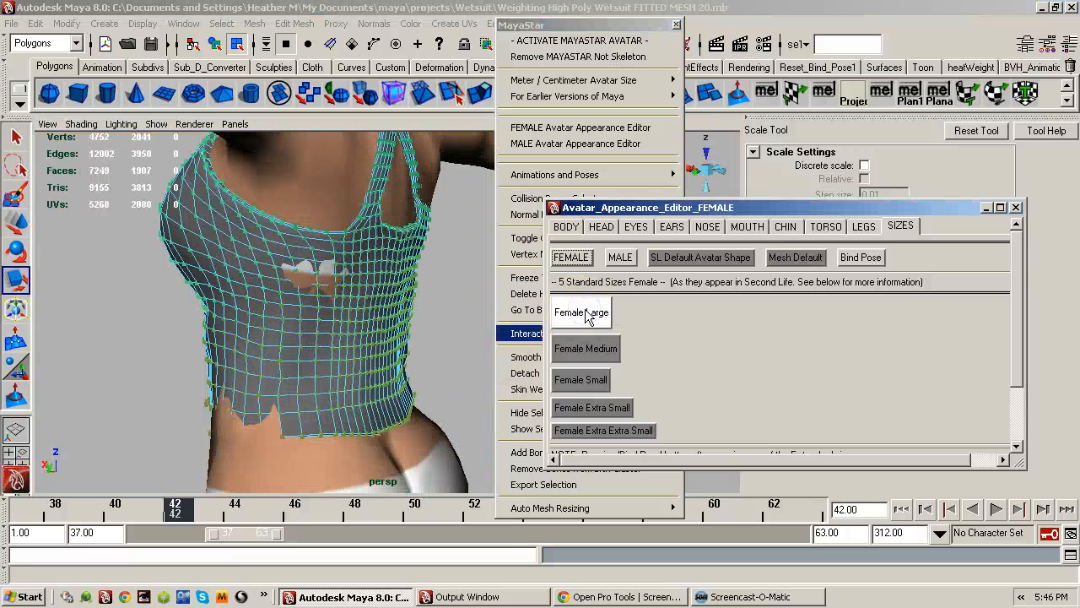
{"action": "left_click", "coordinate": [586, 349]}
{"action": "left_click", "coordinate": [584, 380]}
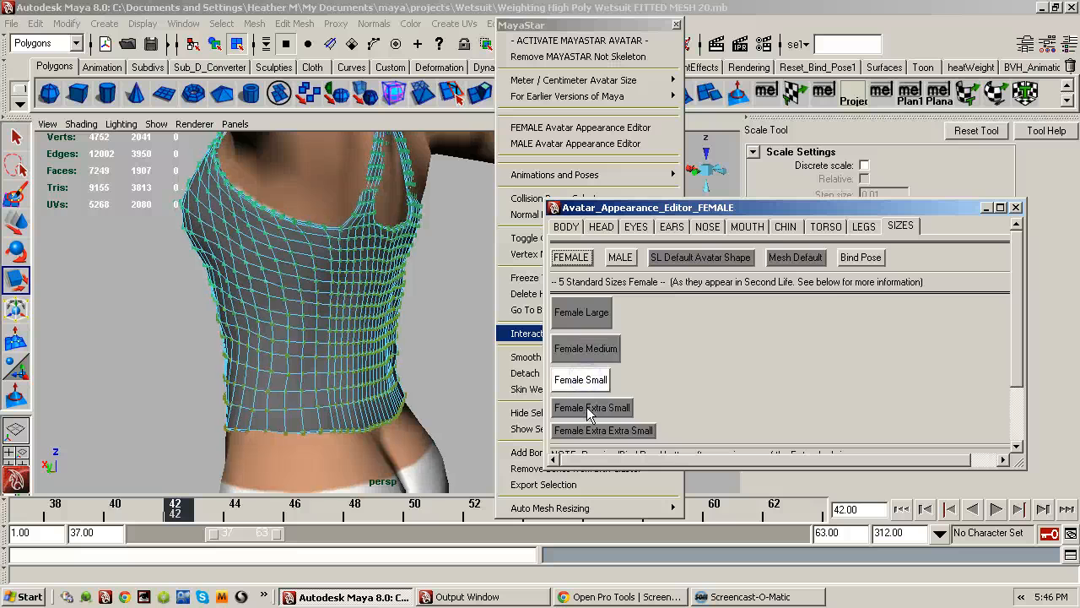
{"action": "left_click", "coordinate": [590, 410]}
{"action": "left_click", "coordinate": [588, 431]}
{"action": "left_click", "coordinate": [596, 316]}
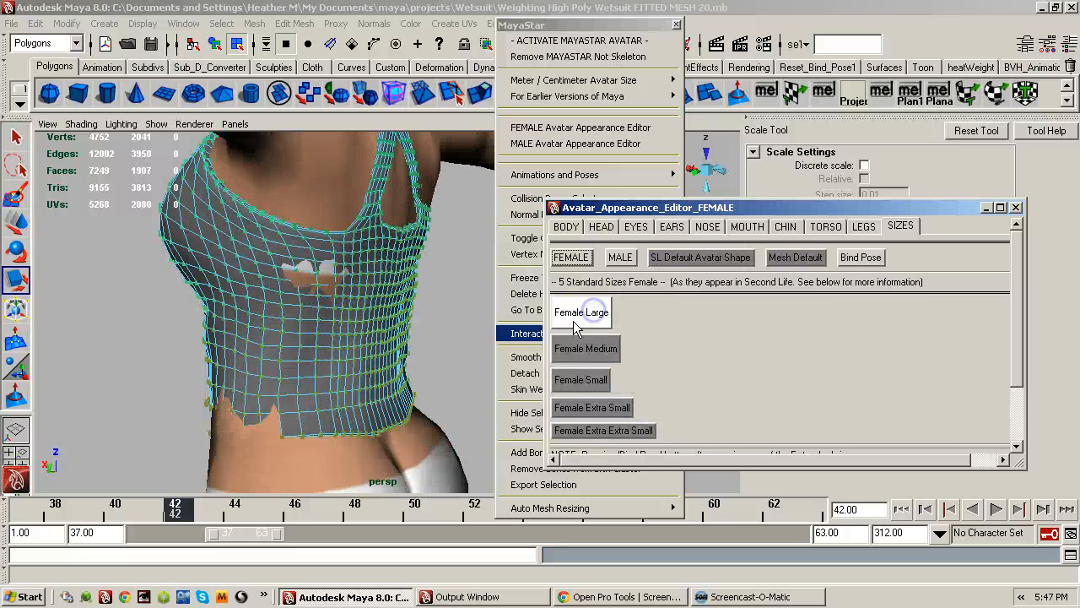
- Examine the Female Large fit around the suit's back, sides, front and lower hem for skin poking through
{"action": "left_click_drag", "start_coordinate": [253, 354], "coordinate": [313, 325], "text": "alt"}
{"action": "left_click_drag", "start_coordinate": [418, 305], "coordinate": [268, 326], "text": "alt"}
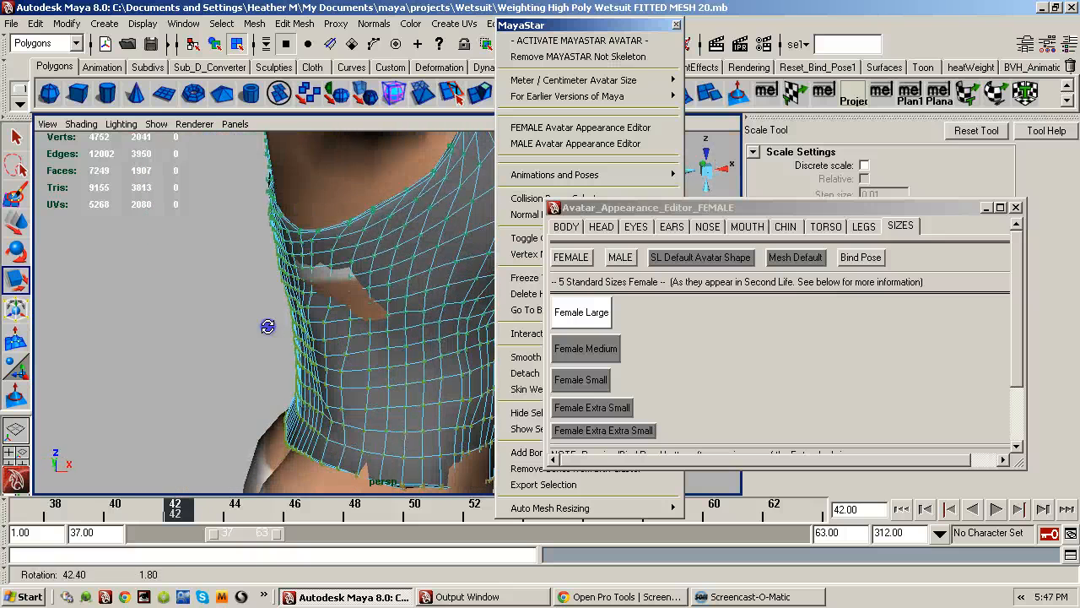
{"action": "right_click_drag", "start_coordinate": [366, 318], "coordinate": [184, 325], "text": "alt"}
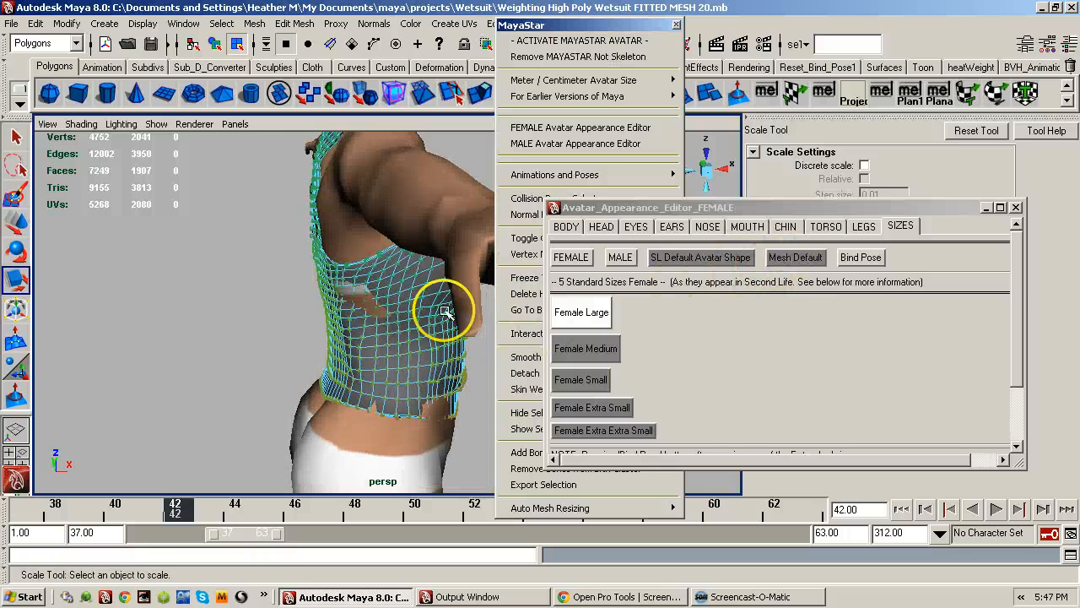
{"action": "left_click_drag", "start_coordinate": [442, 309], "coordinate": [249, 329], "text": "alt"}
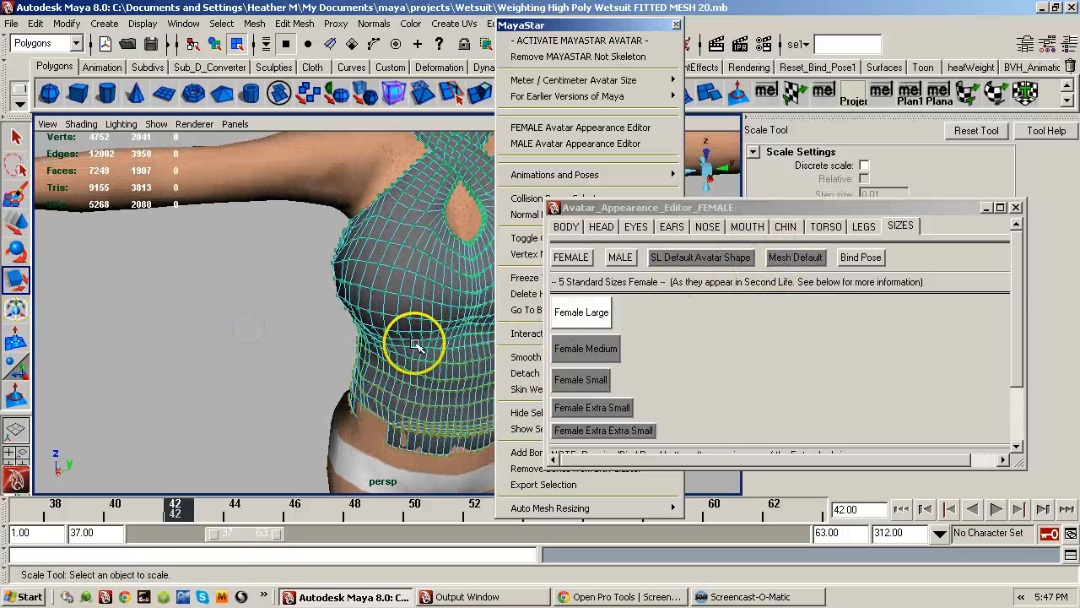
{"action": "right_click_drag", "start_coordinate": [416, 344], "coordinate": [304, 352], "text": "alt"}
{"action": "middle_click_drag", "start_coordinate": [353, 329], "coordinate": [274, 286], "text": "alt"}
{"action": "left_click_drag", "start_coordinate": [302, 299], "coordinate": [292, 276], "text": "alt"}
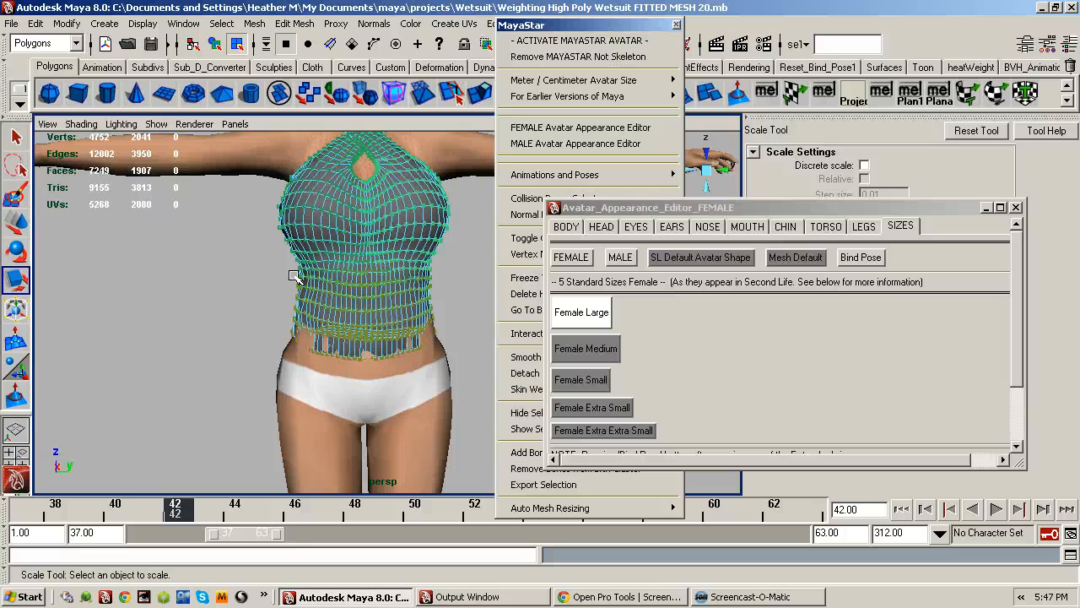
{"action": "left_click_drag", "start_coordinate": [302, 277], "coordinate": [388, 294], "text": "alt"}
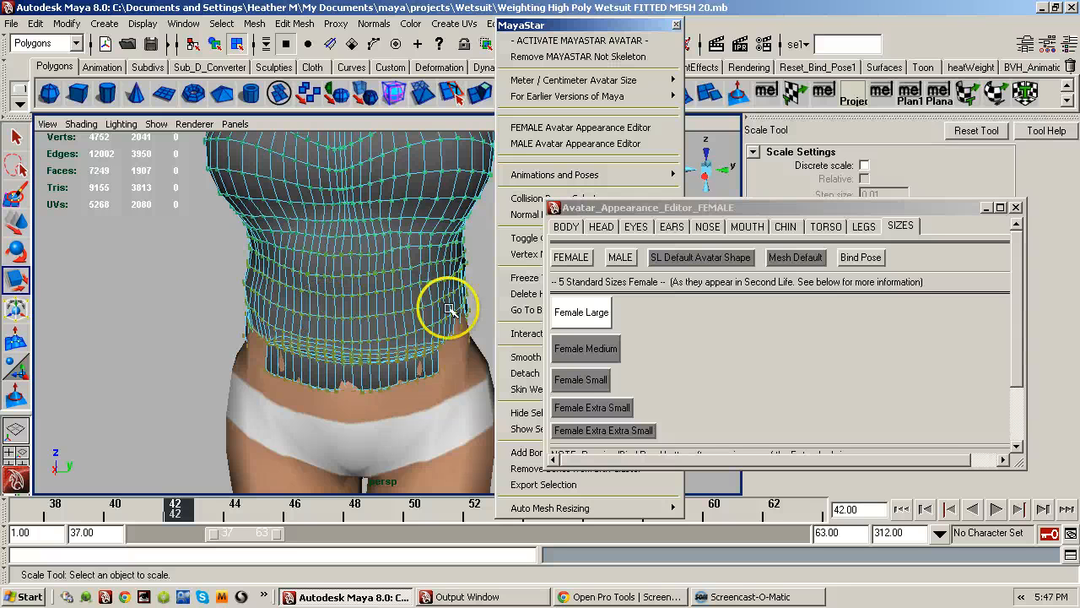
{"action": "left_click_drag", "start_coordinate": [424, 315], "coordinate": [326, 329], "text": "alt"}
{"action": "middle_click_drag", "start_coordinate": [345, 302], "coordinate": [340, 347], "text": "alt"}
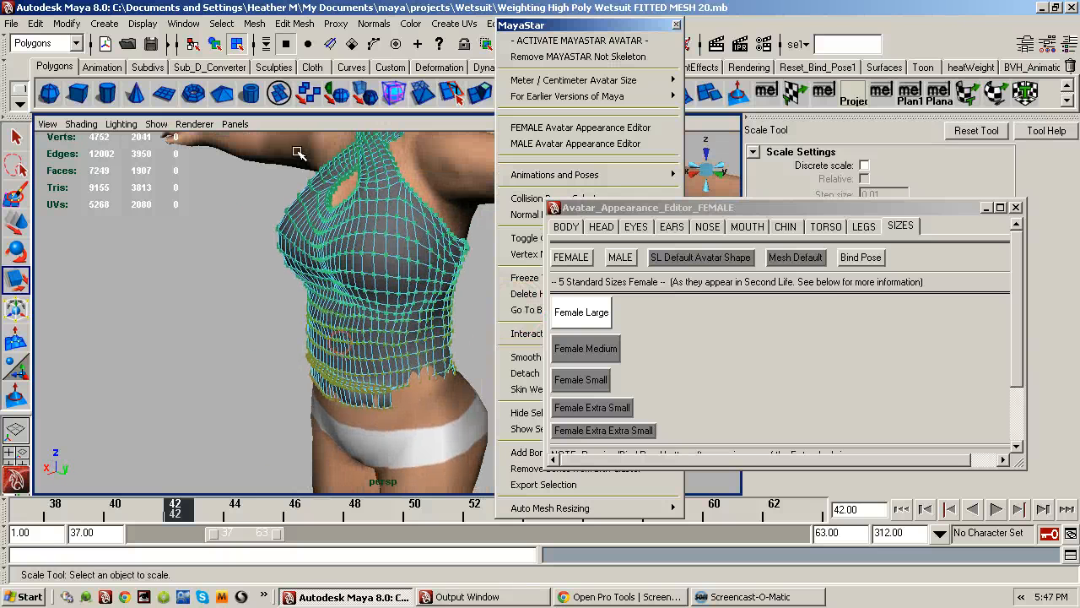
{"action": "left_click", "coordinate": [255, 24]}
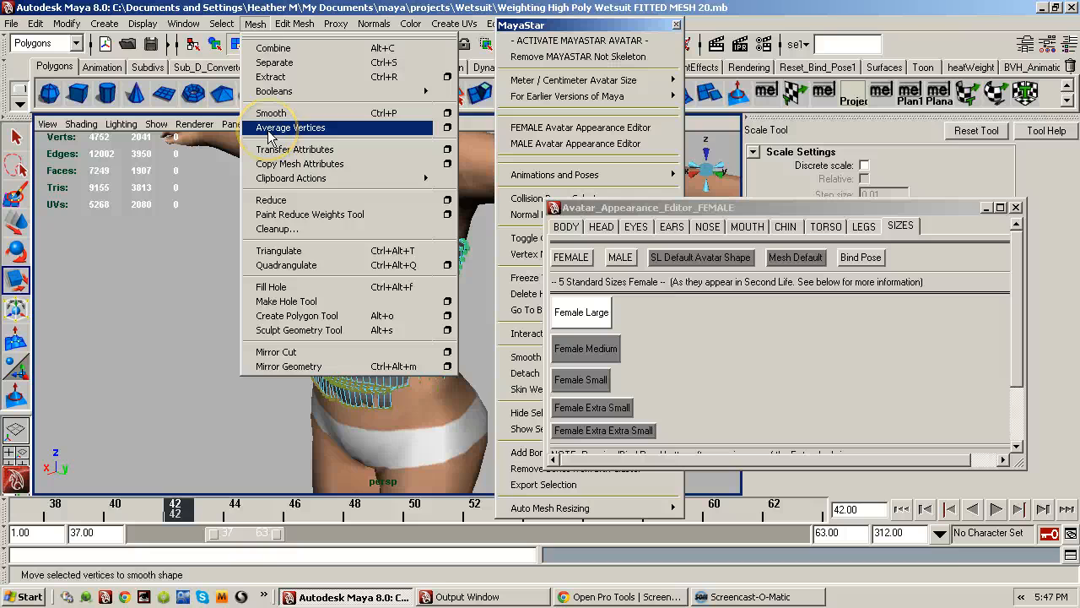
{"action": "left_click", "coordinate": [157, 243]}
{"action": "left_click_drag", "start_coordinate": [158, 243], "coordinate": [207, 242], "text": "alt"}
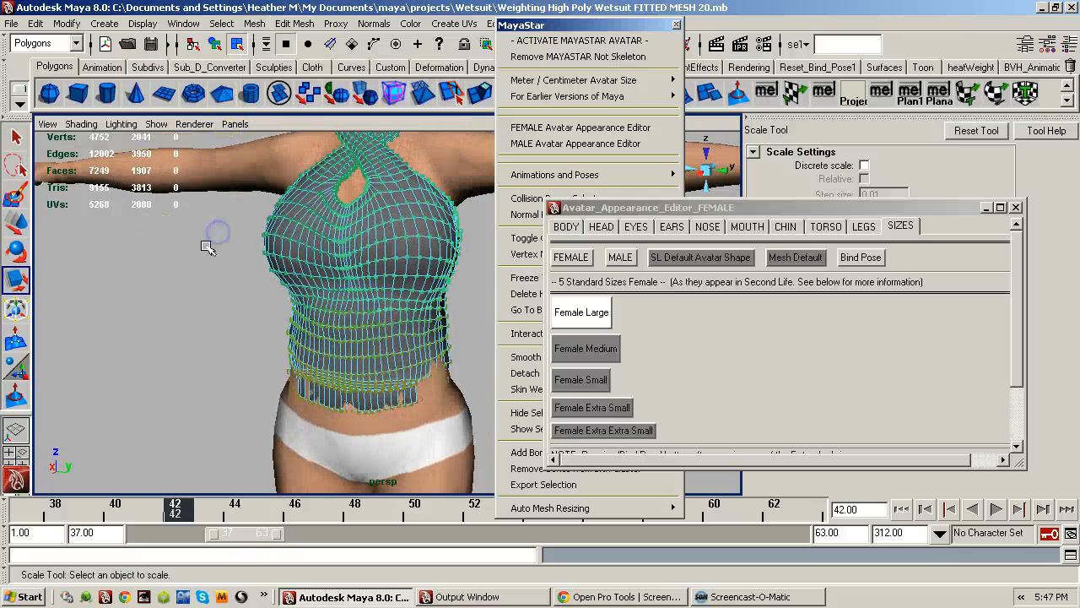
{"action": "right_click_drag", "start_coordinate": [209, 243], "coordinate": [342, 249], "text": "alt"}
{"action": "left_click_drag", "start_coordinate": [342, 249], "coordinate": [326, 287], "text": "alt"}
- Restore the avatar's Mesh Default shape and examine the suit from the back, side and front
{"action": "left_click", "coordinate": [722, 313]}
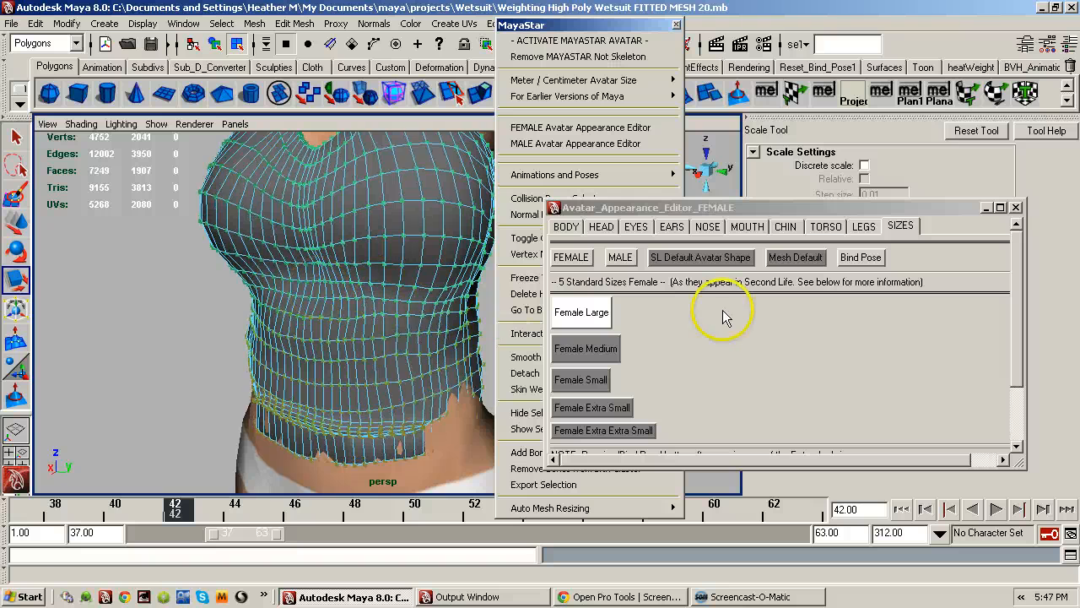
{"action": "left_click", "coordinate": [795, 258]}
{"action": "left_click_drag", "start_coordinate": [397, 291], "coordinate": [123, 292], "text": "alt"}
{"action": "middle_click_drag", "start_coordinate": [309, 326], "coordinate": [162, 301], "text": "alt"}
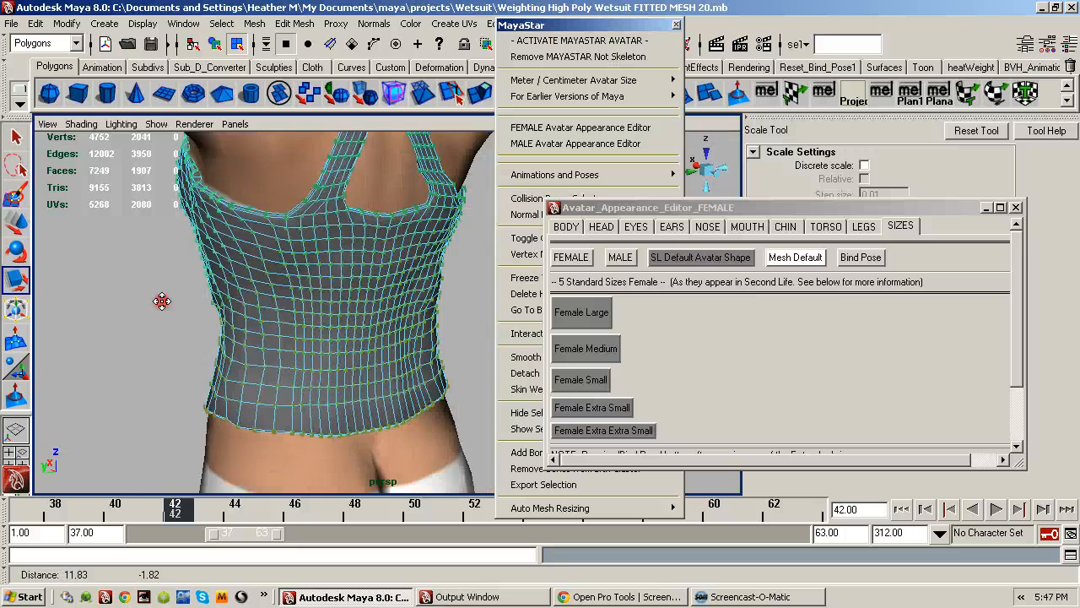
{"action": "left_click_drag", "start_coordinate": [296, 285], "coordinate": [465, 211], "text": "alt"}
{"action": "left_click", "coordinate": [255, 25]}
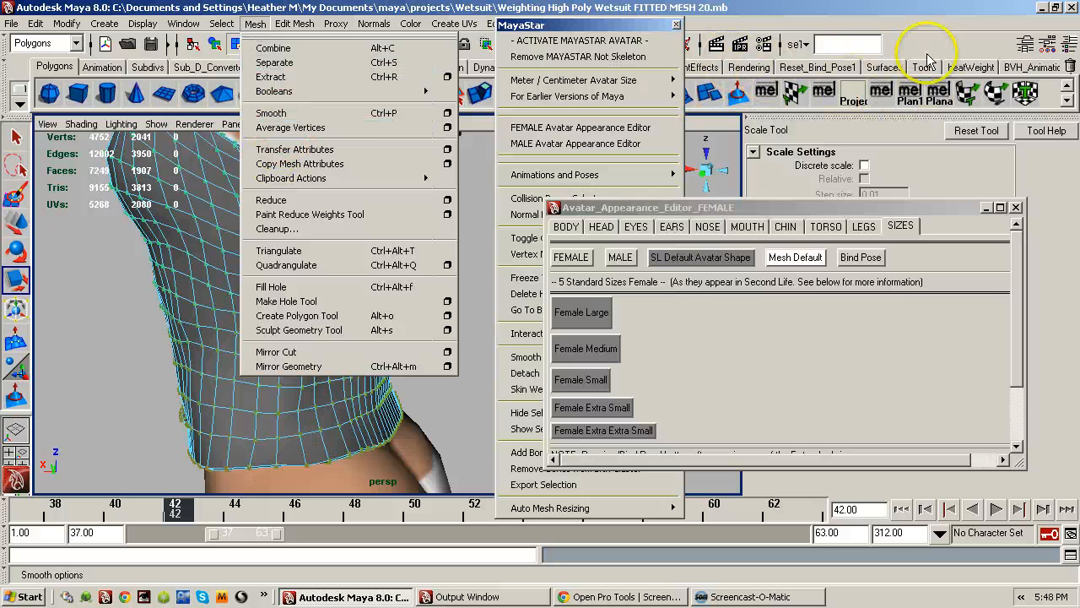
{"action": "left_click", "coordinate": [910, 21]}
{"action": "left_click_drag", "start_coordinate": [271, 227], "coordinate": [456, 253], "text": "alt"}
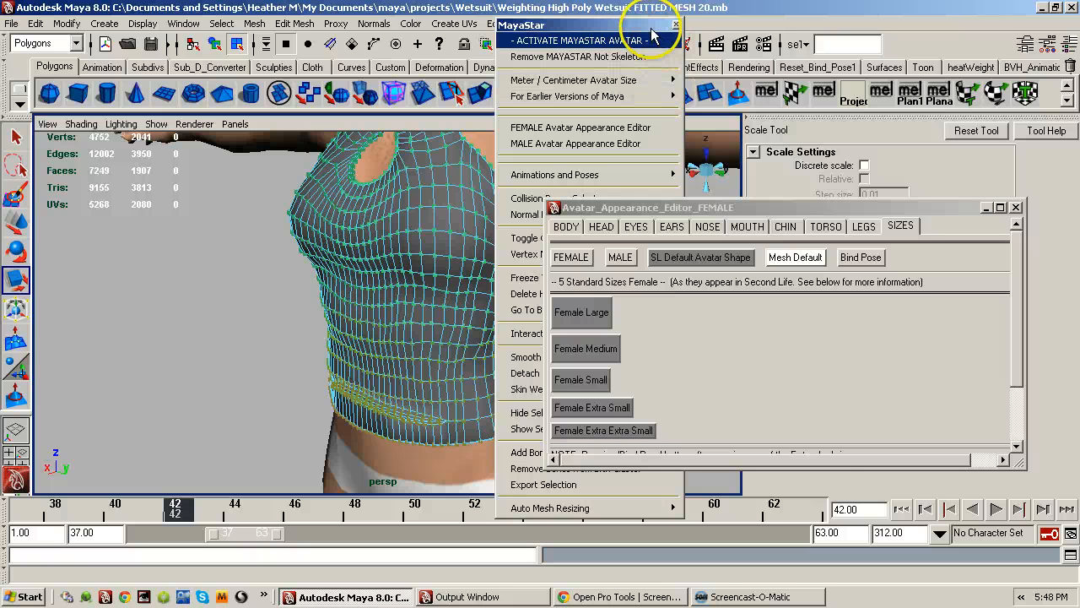
- Move the MayaStar menu out of the way, create a small polygon sphere between the feet and raise it above the grid
{"action": "left_click_drag", "start_coordinate": [663, 27], "coordinate": [1079, 84]}
{"action": "left_click_drag", "start_coordinate": [495, 241], "coordinate": [467, 250], "text": "alt"}
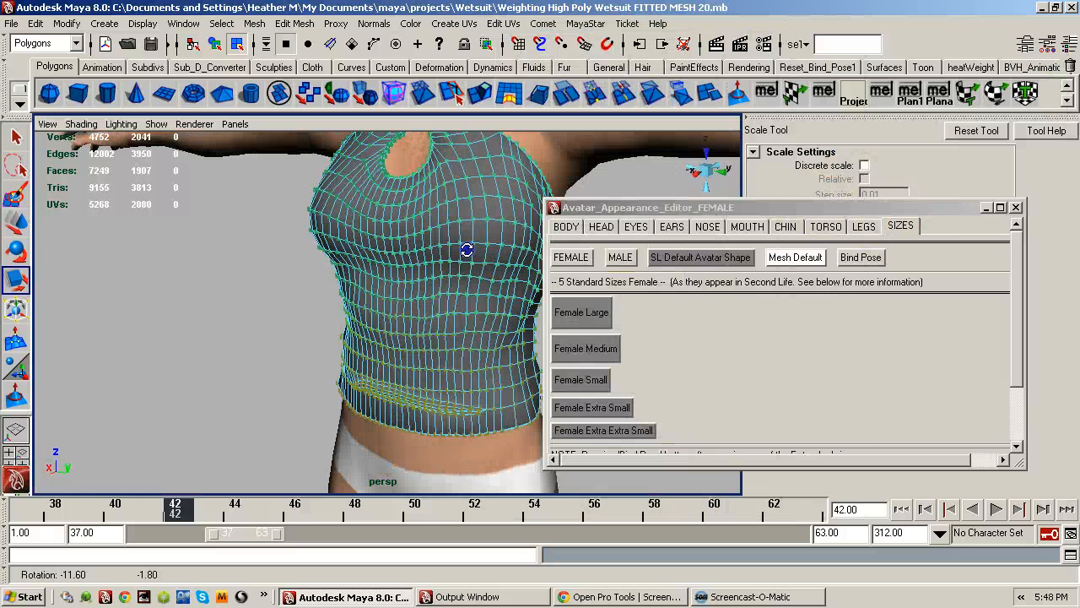
{"action": "right_click_drag", "start_coordinate": [467, 250], "coordinate": [338, 278], "text": "alt"}
{"action": "left_click_drag", "start_coordinate": [338, 278], "coordinate": [372, 300], "text": "alt"}
{"action": "middle_click_drag", "start_coordinate": [410, 284], "coordinate": [313, 148], "text": "alt"}
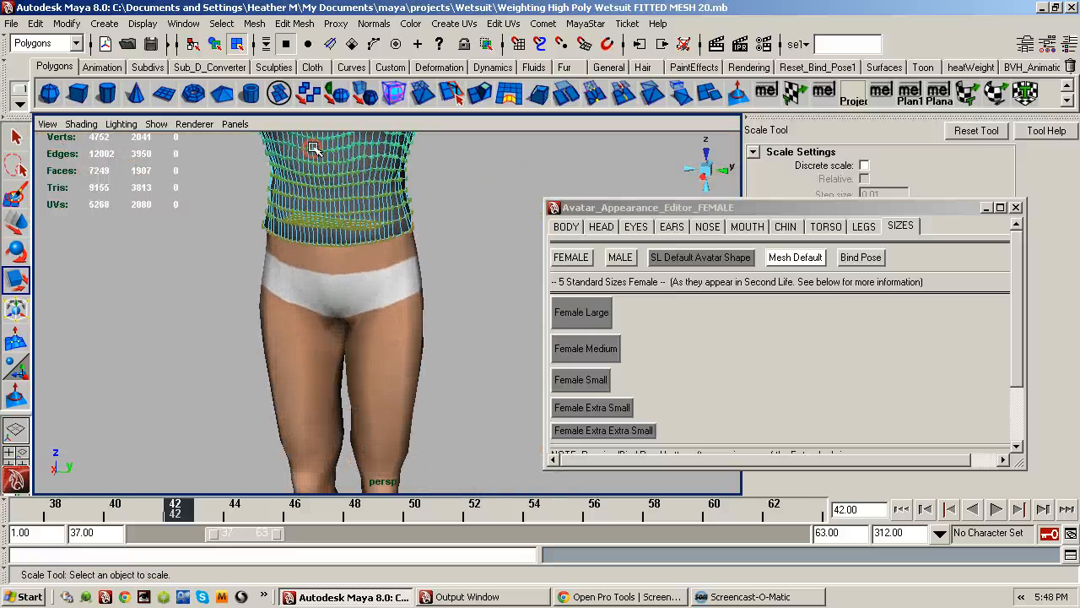
{"action": "middle_click_drag", "start_coordinate": [335, 260], "coordinate": [375, 145], "text": "alt"}
{"action": "middle_click_drag", "start_coordinate": [347, 227], "coordinate": [356, 158], "text": "alt"}
{"action": "right_click_drag", "start_coordinate": [357, 284], "coordinate": [466, 280], "text": "alt"}
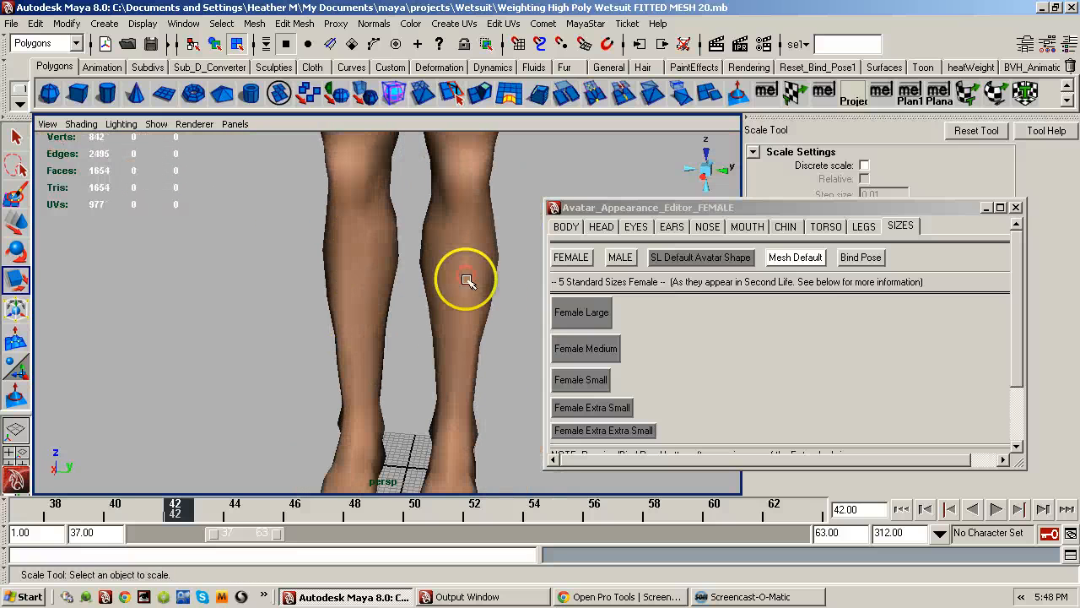
{"action": "left_click", "coordinate": [49, 93]}
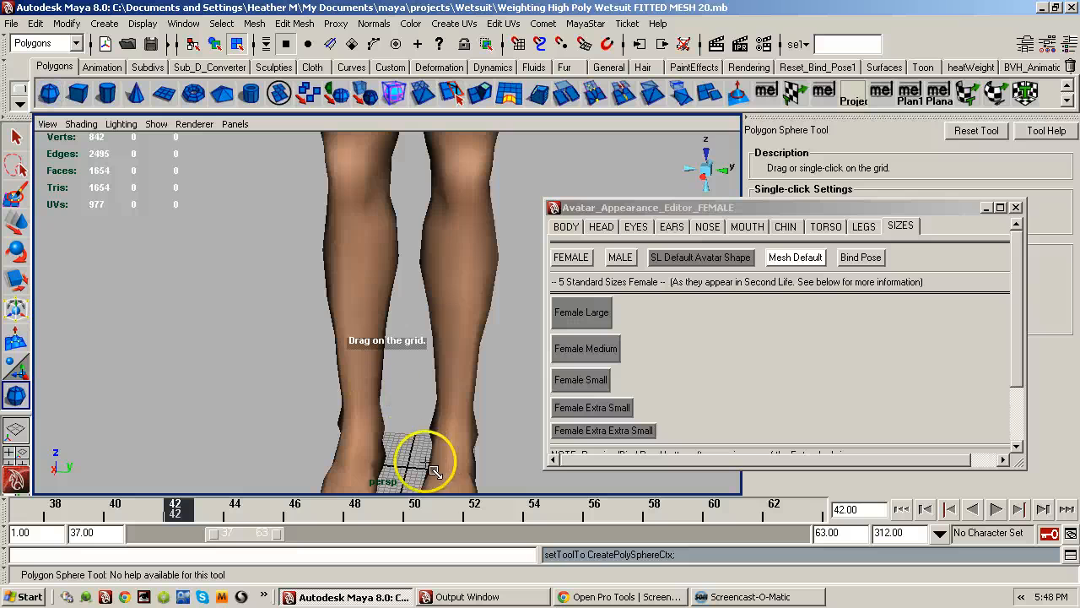
{"action": "left_click_drag", "start_coordinate": [401, 460], "coordinate": [416, 466]}
{"action": "key", "text": "w"}
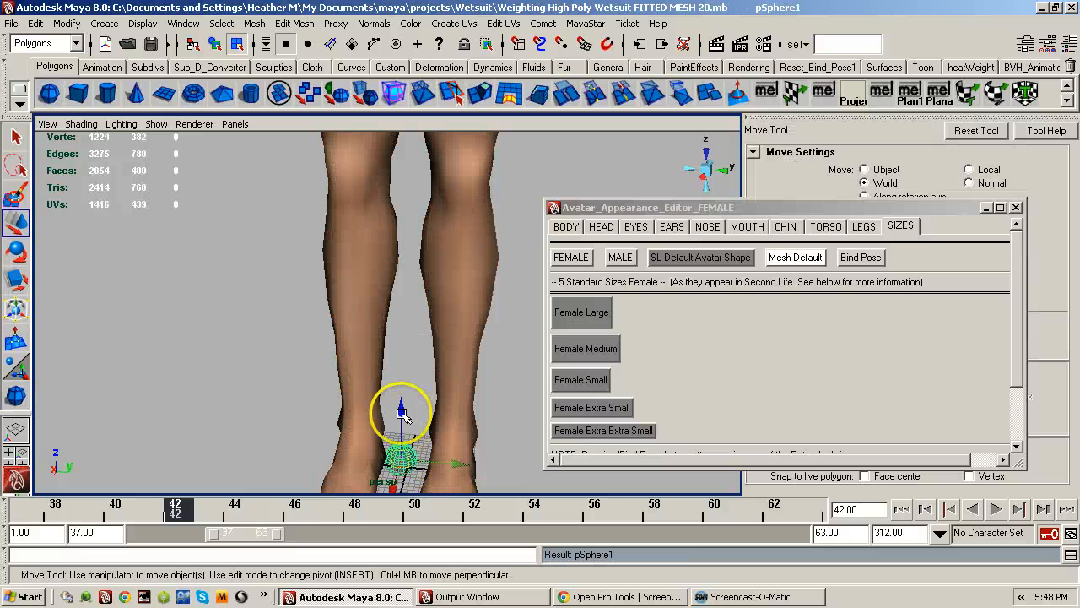
{"action": "left_click_drag", "start_coordinate": [401, 414], "coordinate": [402, 359]}
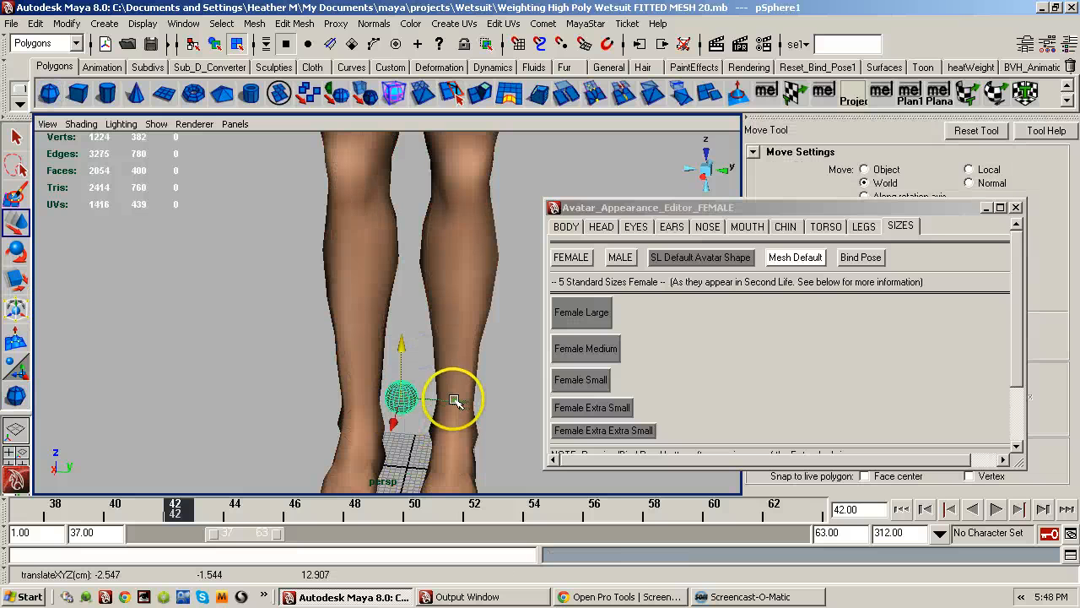
{"action": "left_click_drag", "start_coordinate": [455, 401], "coordinate": [463, 401]}
- From the front view, select the faces of the sphere's upper half and move them up to stretch it into a capsule
{"action": "left_click", "coordinate": [703, 173]}
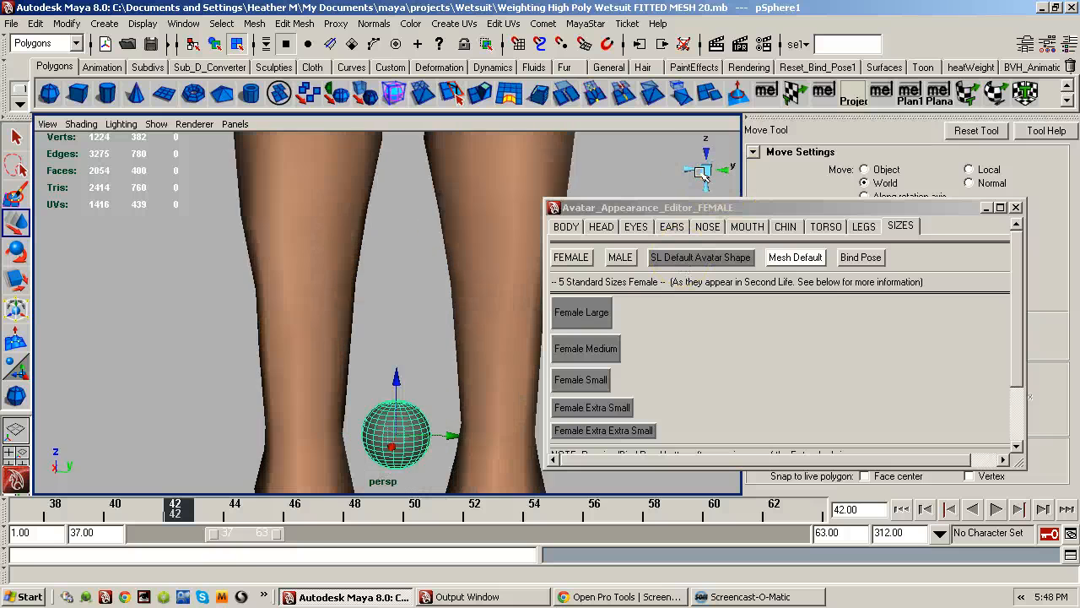
{"action": "right_click_drag", "start_coordinate": [508, 301], "coordinate": [306, 338], "text": "alt"}
{"action": "middle_click_drag", "start_coordinate": [380, 309], "coordinate": [380, 360], "text": "alt"}
{"action": "left_click_drag", "start_coordinate": [384, 378], "coordinate": [400, 300]}
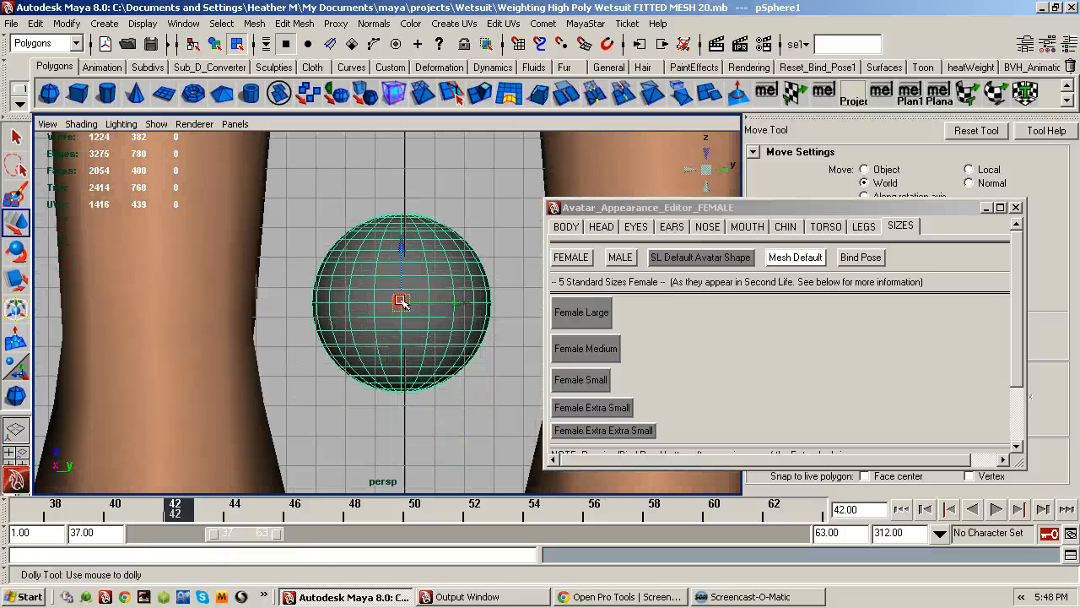
{"action": "right_click_drag", "start_coordinate": [401, 300], "coordinate": [343, 310], "text": "alt"}
{"action": "middle_click_drag", "start_coordinate": [343, 310], "coordinate": [338, 351], "text": "alt"}
{"action": "key", "text": "F11"}
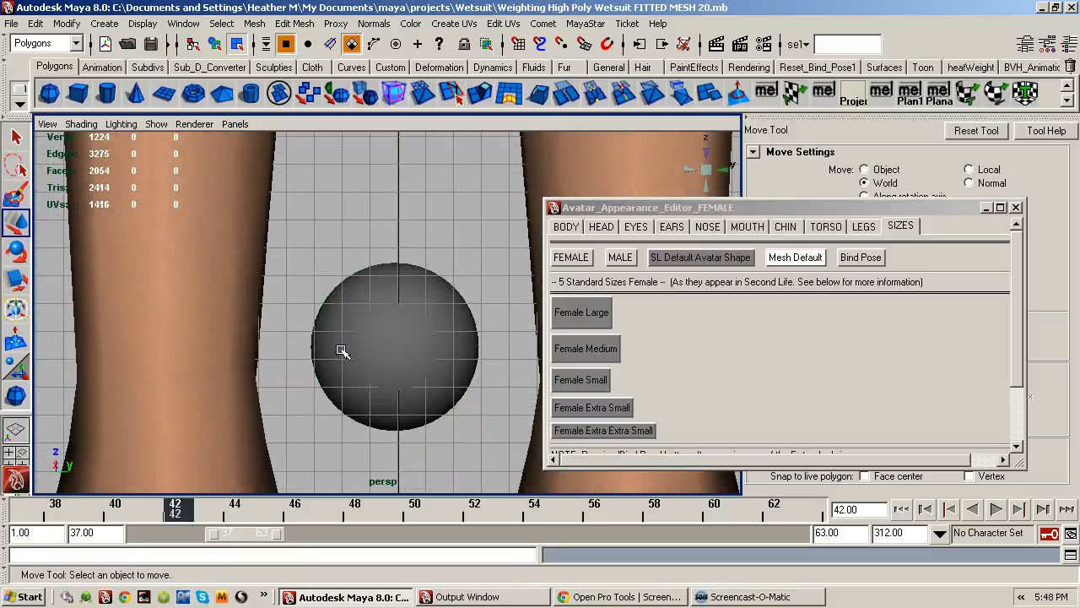
{"action": "left_click", "coordinate": [357, 305]}
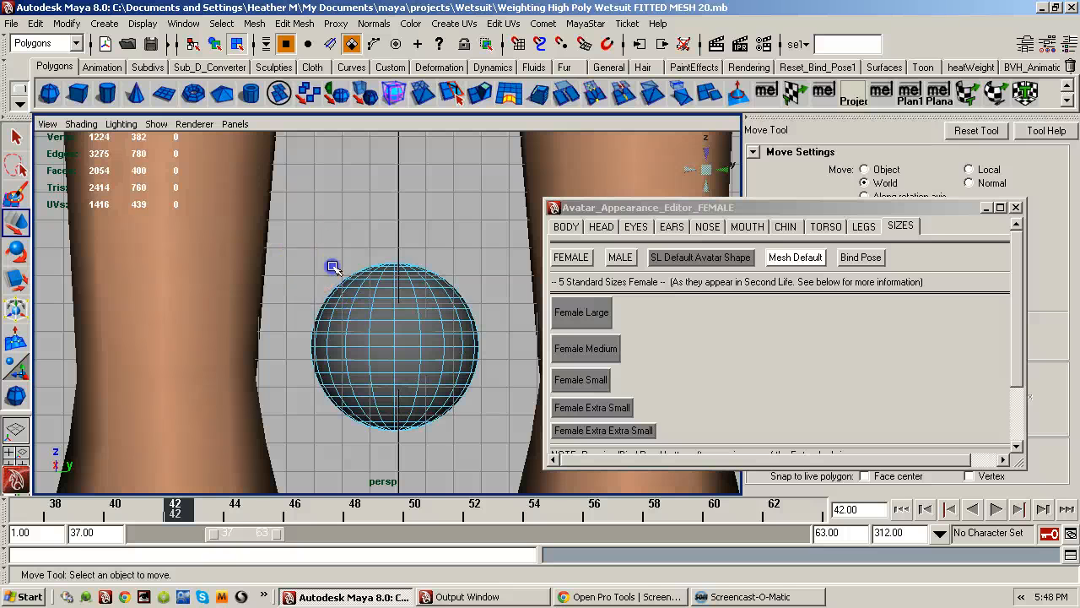
{"action": "left_click_drag", "start_coordinate": [512, 345], "coordinate": [511, 344]}
{"action": "left_click_drag", "start_coordinate": [397, 246], "coordinate": [422, 106]}
{"action": "middle_click_drag", "start_coordinate": [397, 228], "coordinate": [389, 304], "text": "alt"}
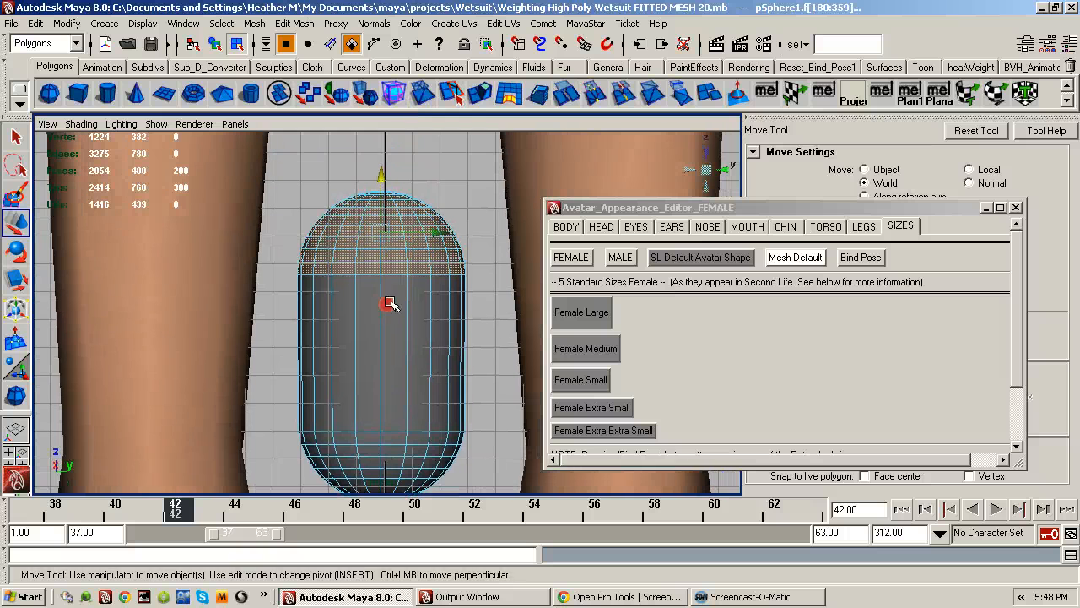
- Raise the capsule's upper faces slightly further, return to object mode and delete the capsule's construction history
{"action": "mouse_move", "coordinate": [384, 181]}
{"action": "left_mouse_down"}
{"action": "mouse_move", "coordinate": [384, 153]}
{"action": "mouse_move", "coordinate": [385, 167]}
{"action": "left_mouse_up"}
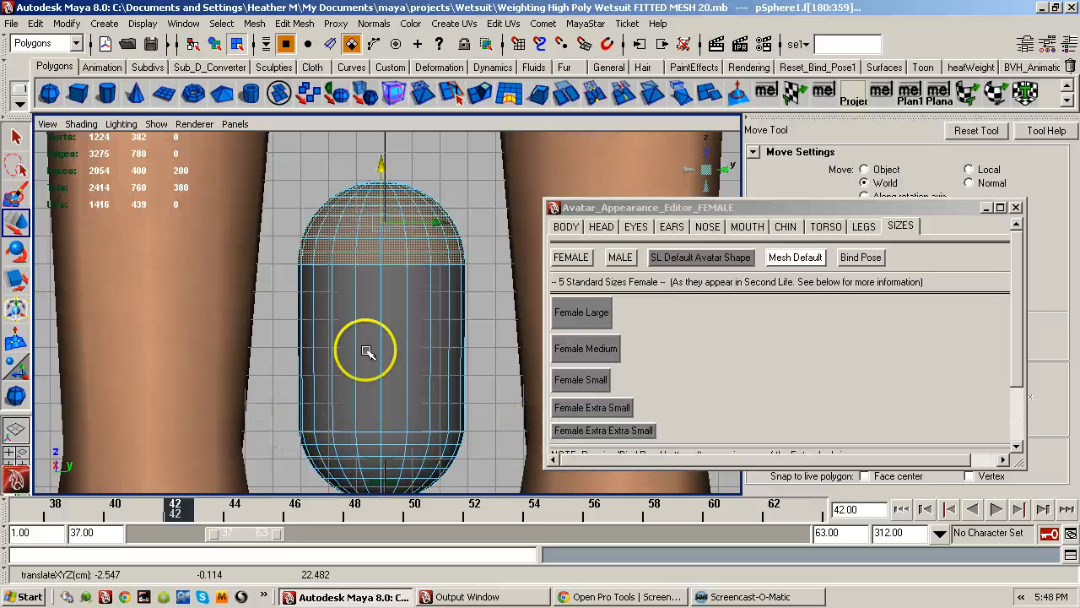
{"action": "left_click_drag", "start_coordinate": [330, 357], "coordinate": [318, 337], "text": "alt"}
{"action": "key", "text": "F8"}
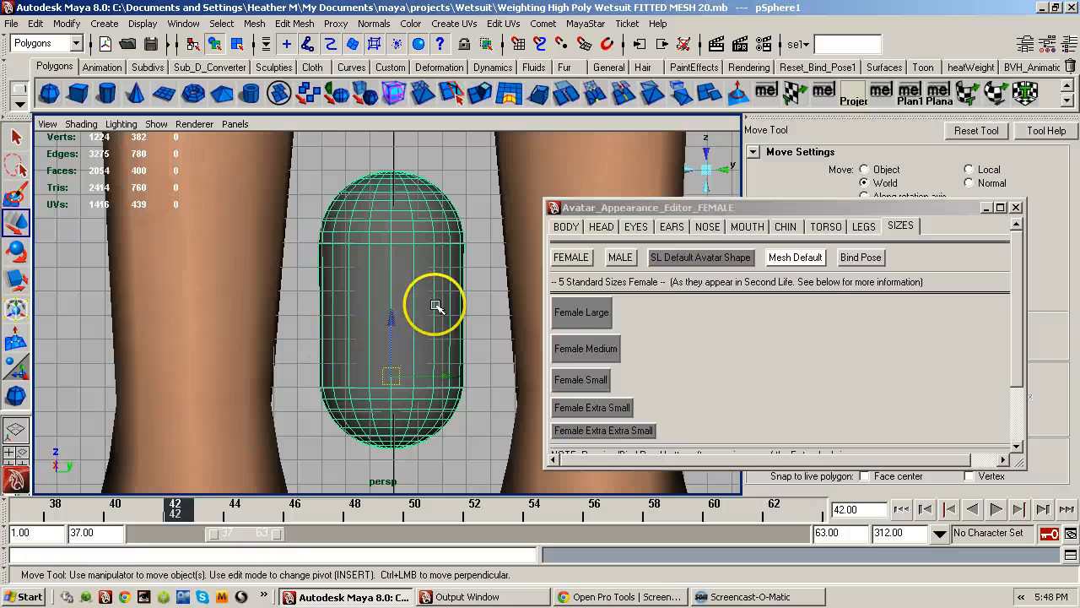
{"action": "left_click", "coordinate": [596, 24]}
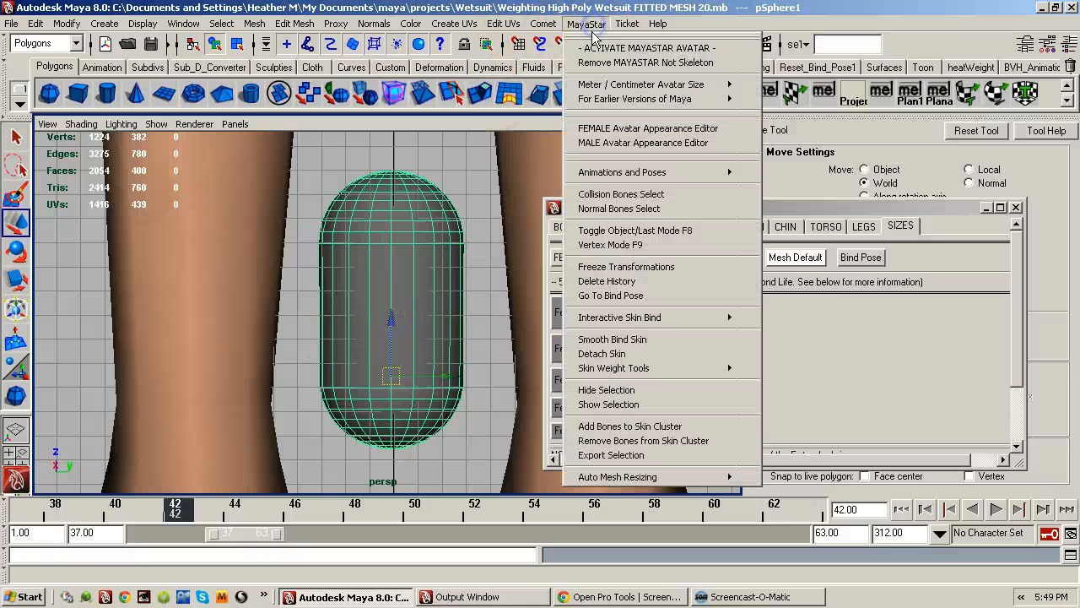
{"action": "left_click", "coordinate": [597, 284]}
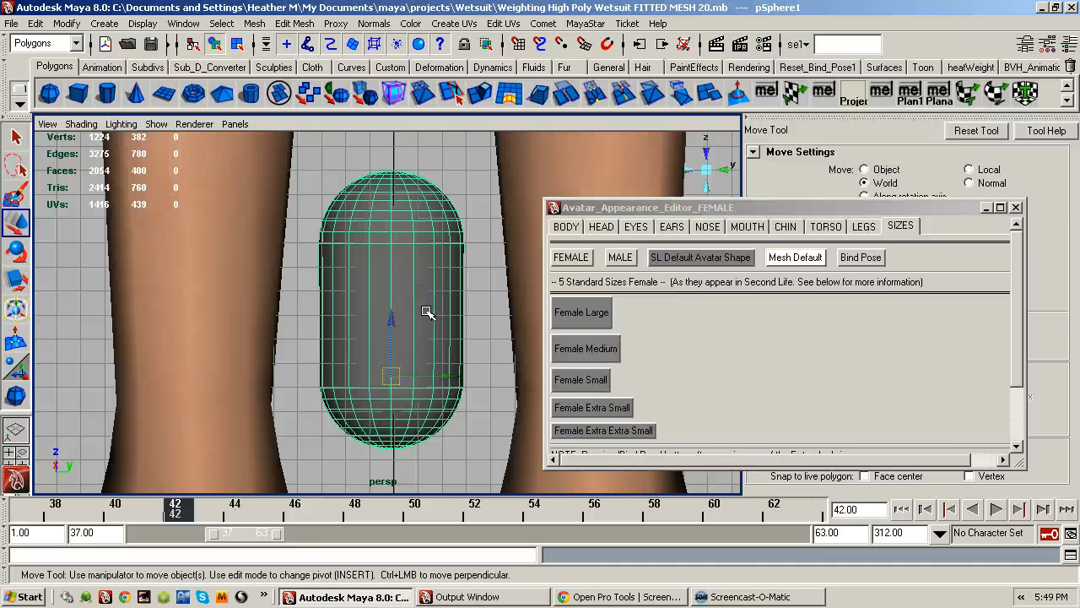
- Select all of the capsule's vertices and apply Average Vertices to them six times
{"action": "key", "text": "F8"}
{"action": "left_click_drag", "start_coordinate": [298, 158], "coordinate": [462, 442]}
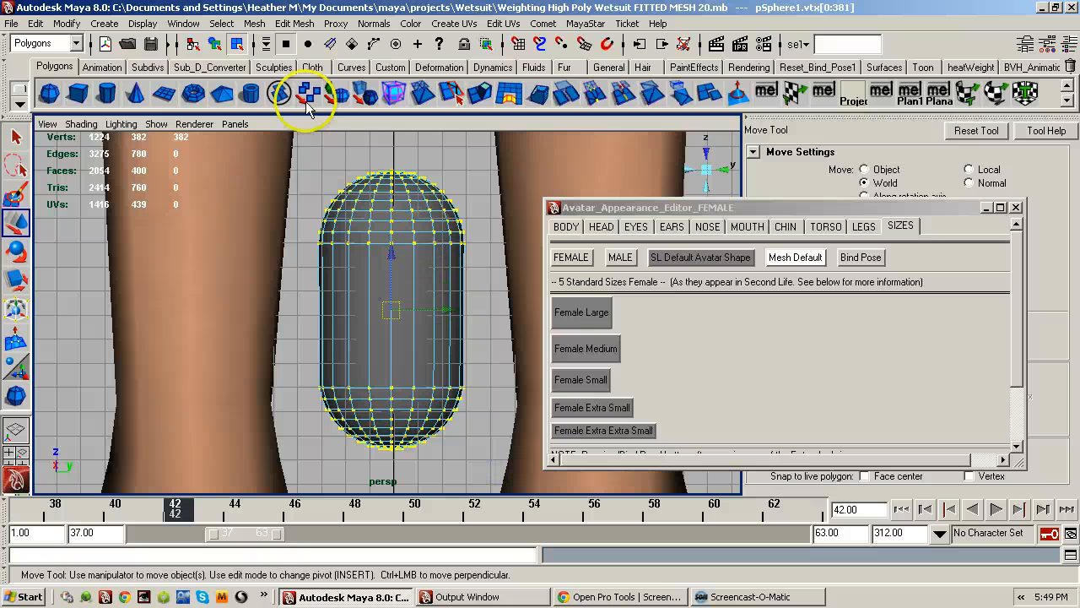
{"action": "left_click", "coordinate": [257, 23]}
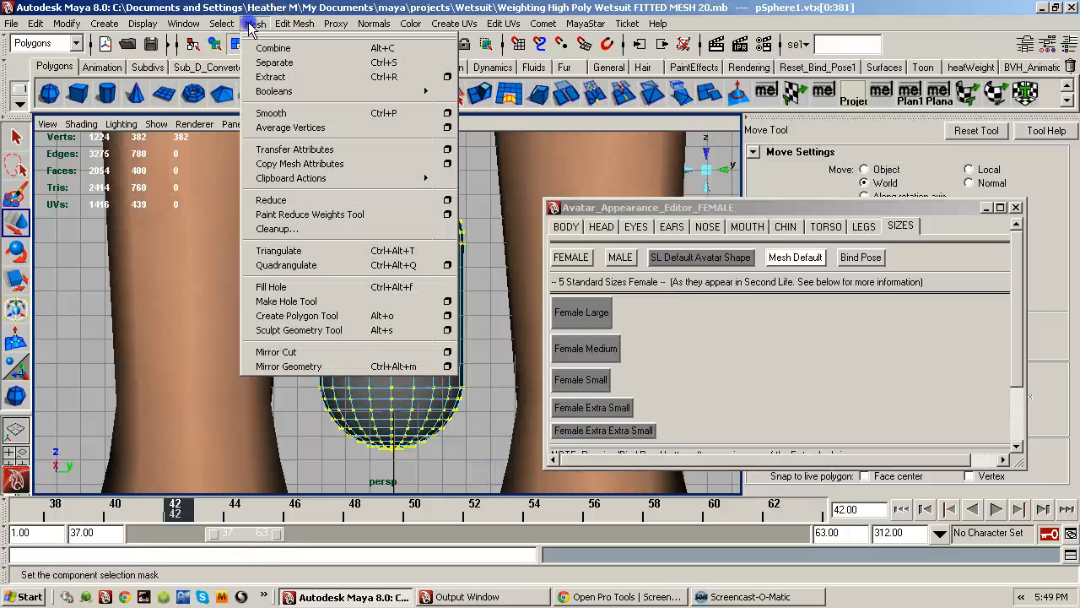
{"action": "left_click", "coordinate": [278, 128]}
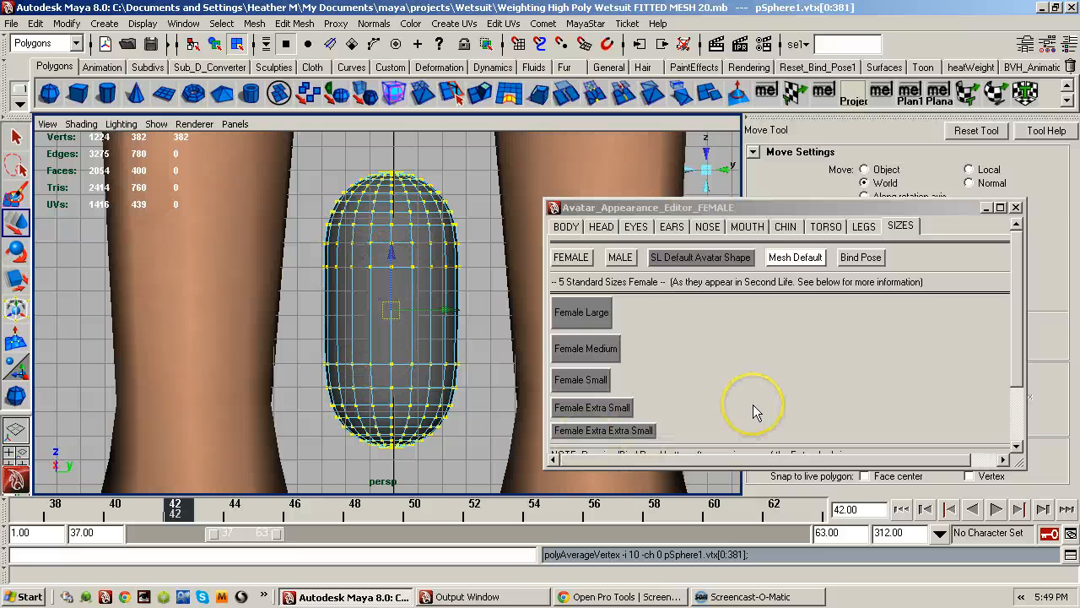
{"action": "key", "text": "g"}
{"action": "key", "text": "g"}
{"action": "key", "text": "g"}
{"action": "key", "text": "g"}
{"action": "key", "text": "g"}
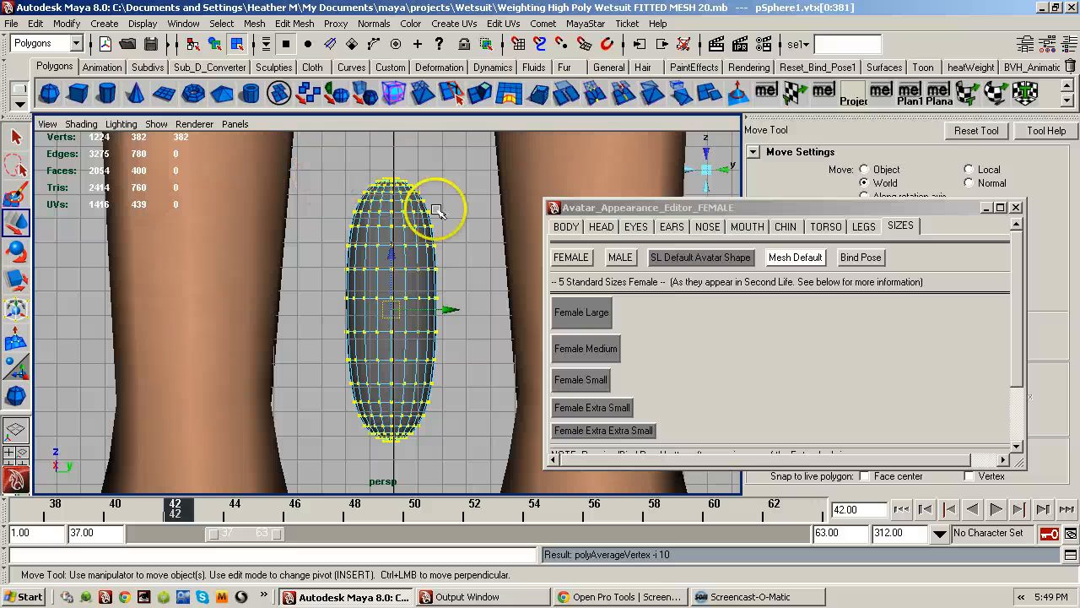
- Undo all the Average Vertices operations on the capsule
{"action": "key", "text": "ctrl+z"}
{"action": "key", "text": "ctrl+z"}
{"action": "key", "text": "ctrl+z"}
{"action": "key", "text": "ctrl+z"}
{"action": "key", "text": "ctrl+z"}
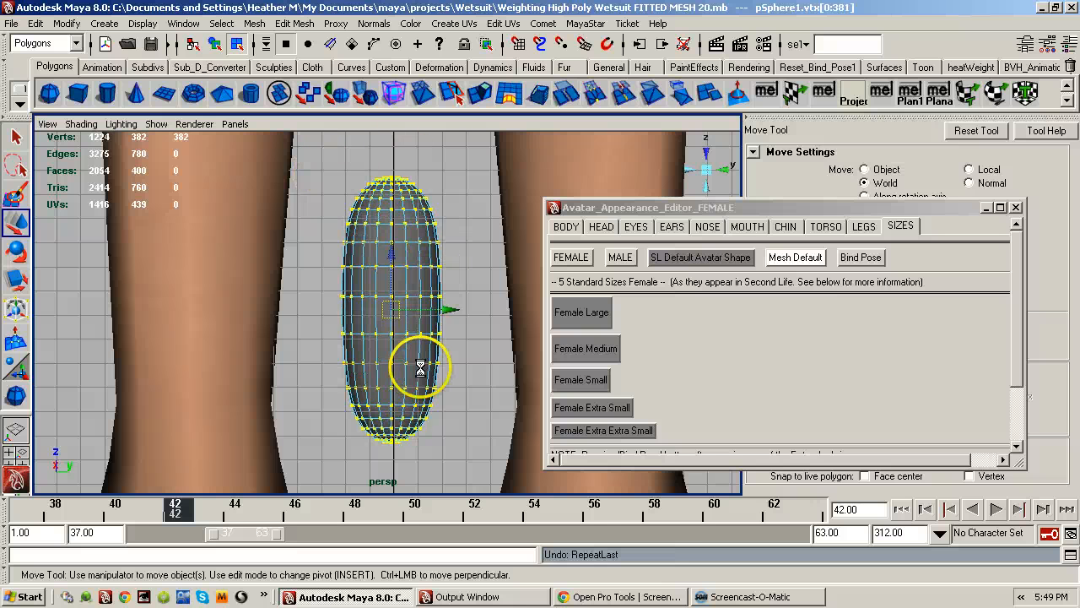
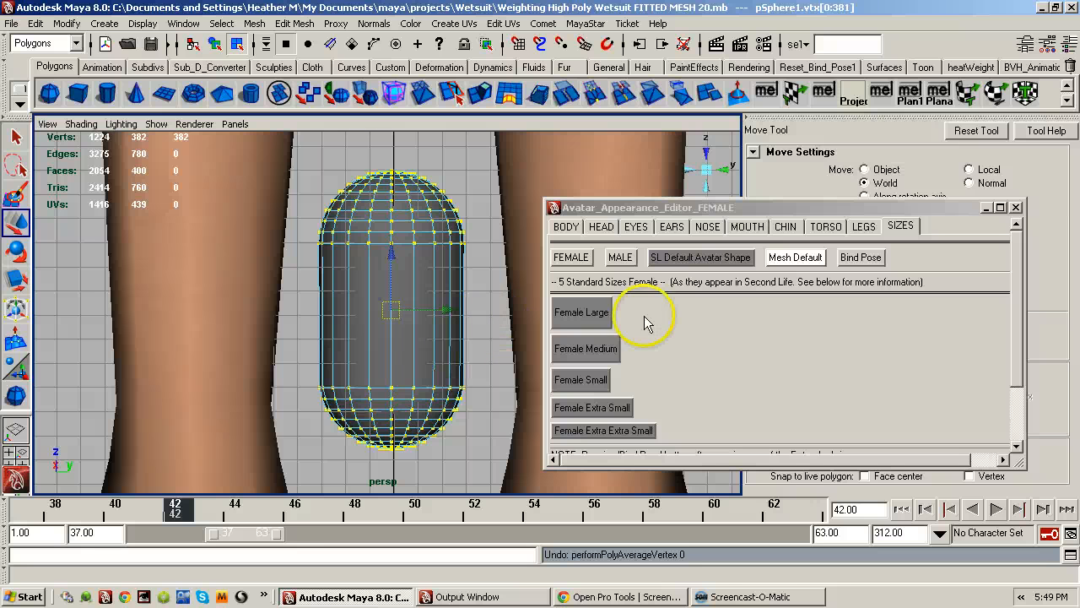
- Close the Avatar Appearance Editor, then try the oaRelaxVerts script once on the capsule's vertices and undo it
{"action": "left_click", "coordinate": [733, 212]}
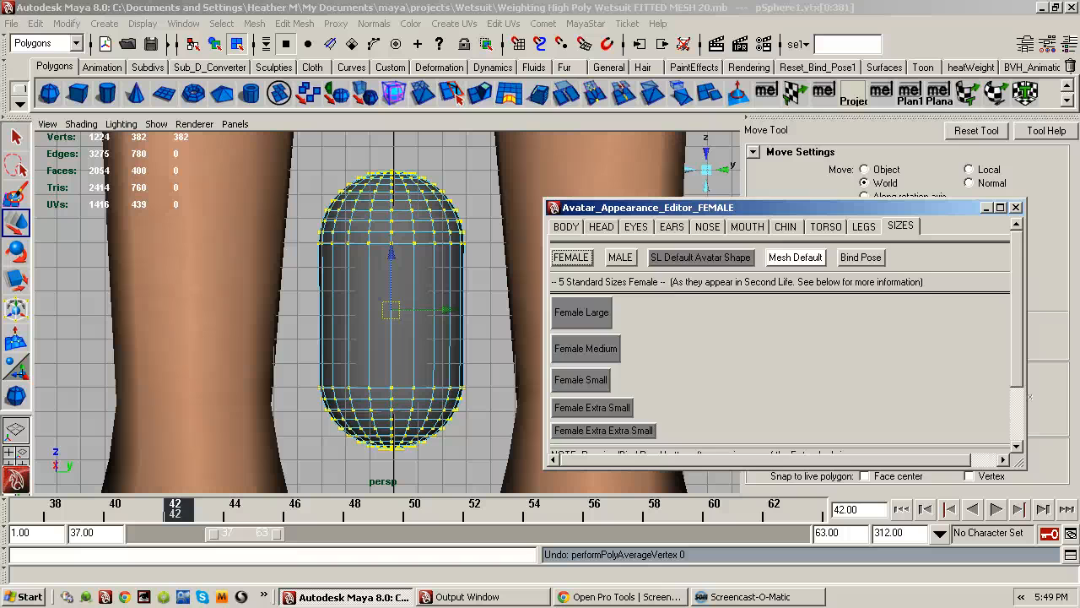
{"action": "left_click", "coordinate": [1016, 208]}
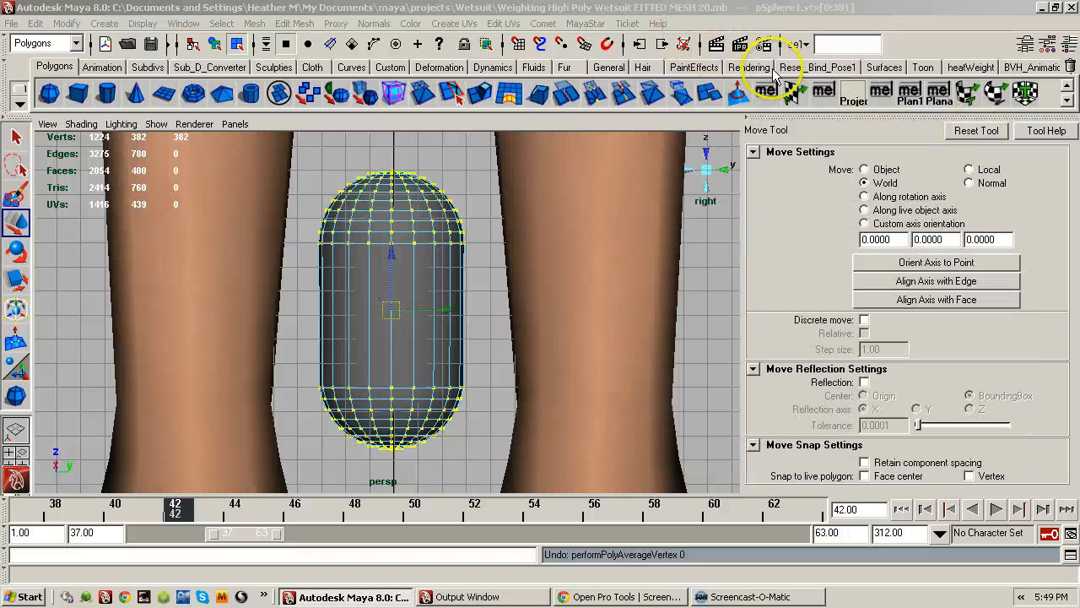
{"action": "scroll", "coordinate": [906, 100], "scroll_direction": "down", "scroll_amount": 1}
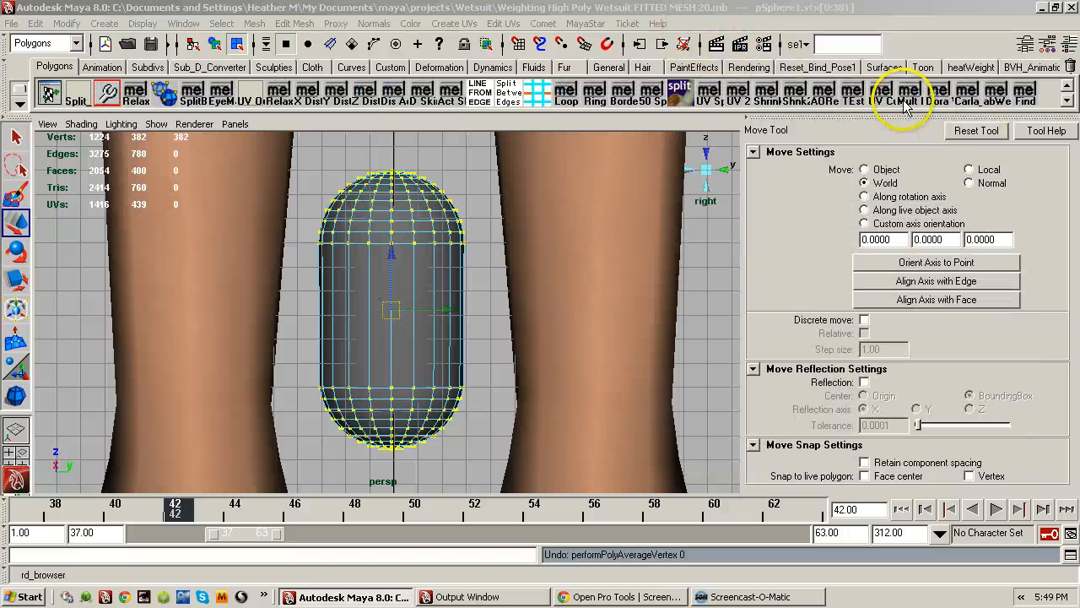
{"action": "left_click", "coordinate": [828, 93]}
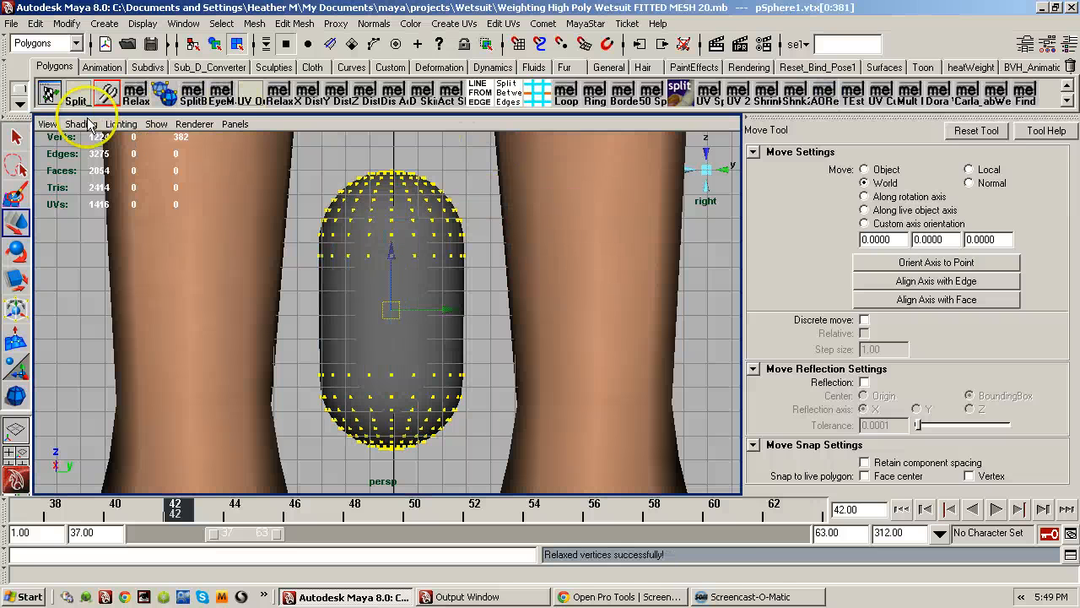
{"action": "key", "text": "ctrl+z"}
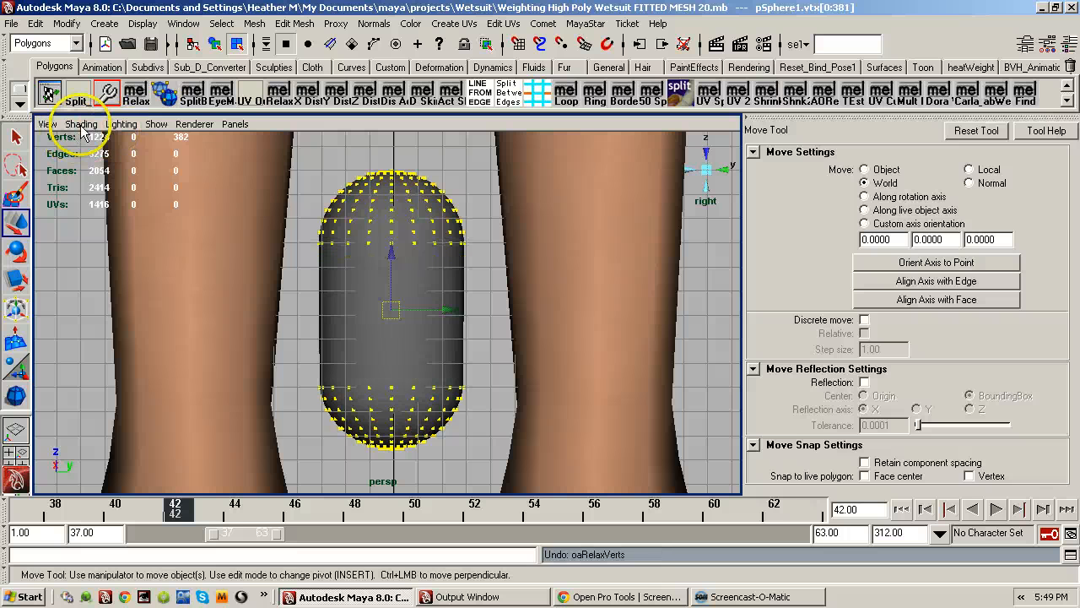
- Turn on wireframe over shading and run the oaRelaxVerts script eight times on the capsule's vertices to even out its edge rows
{"action": "left_click", "coordinate": [78, 125]}
{"action": "left_click", "coordinate": [130, 273]}
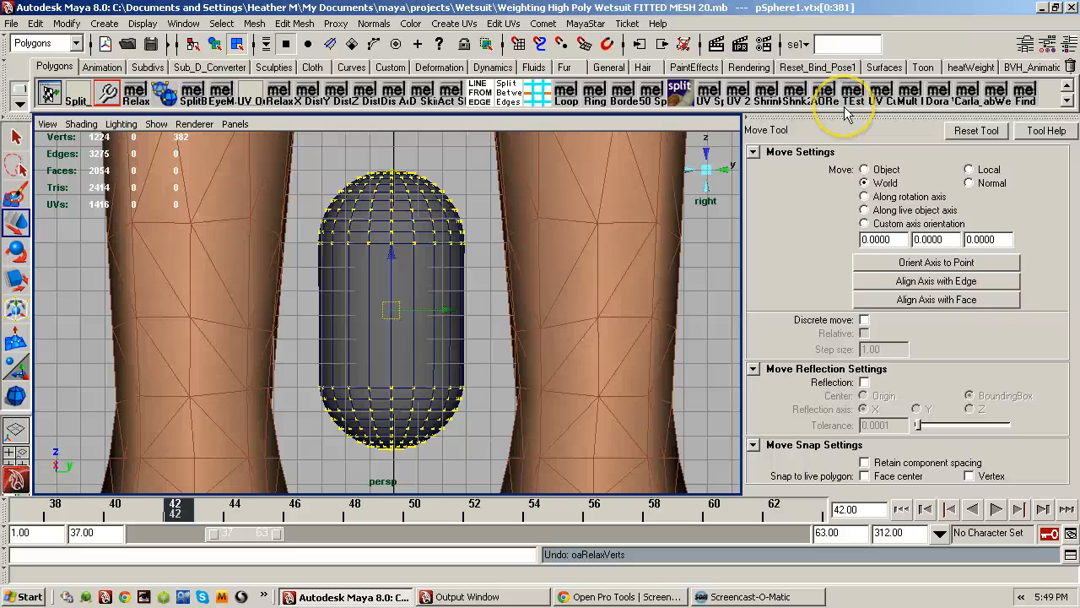
{"action": "left_click", "coordinate": [823, 95]}
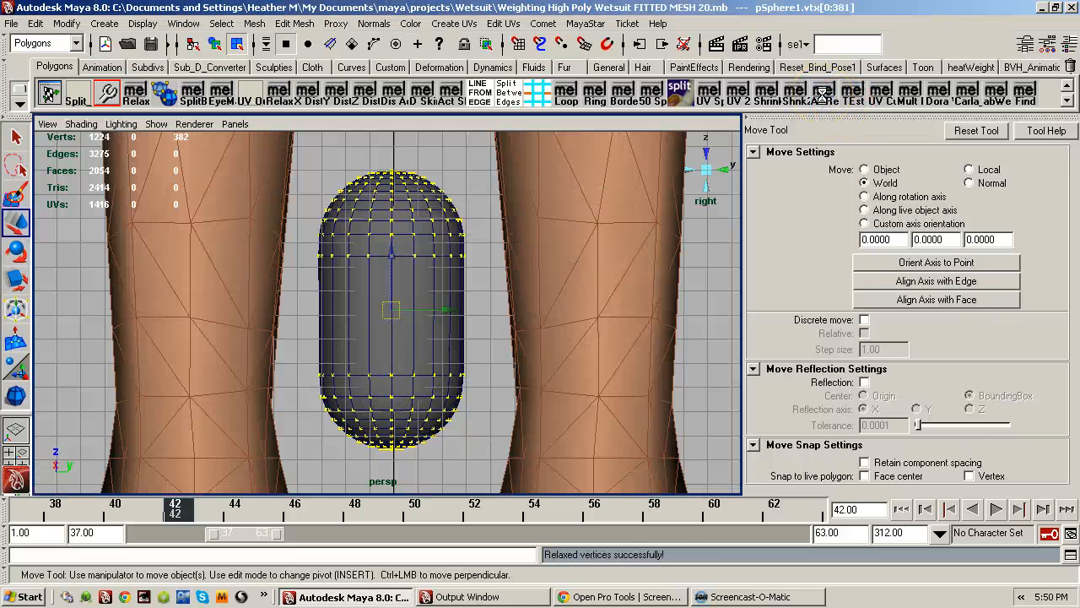
{"action": "left_click", "coordinate": [823, 95]}
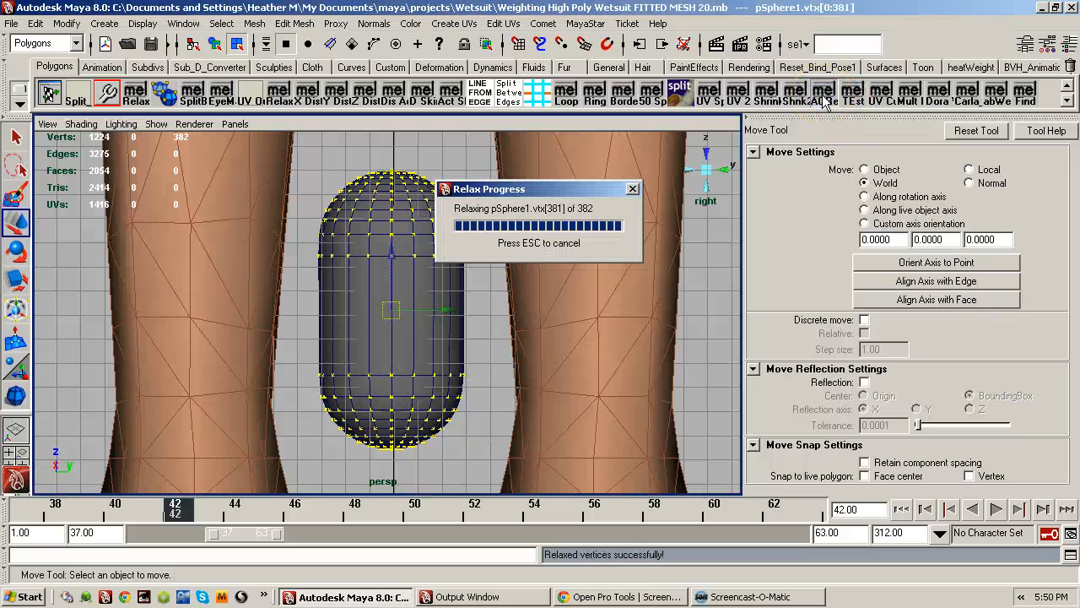
{"action": "left_click", "coordinate": [823, 94]}
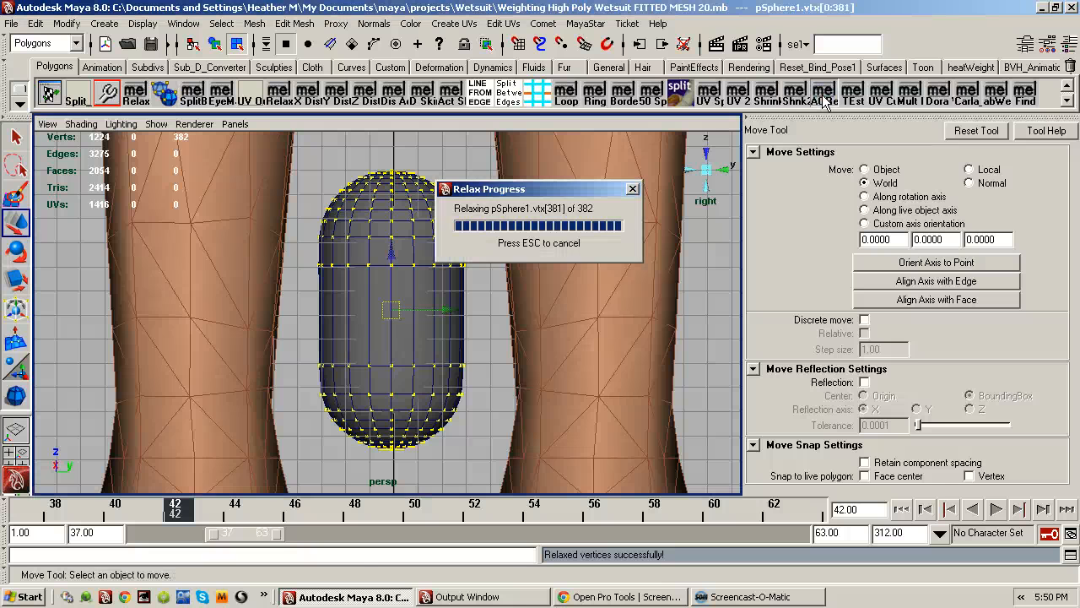
{"action": "left_click", "coordinate": [823, 97]}
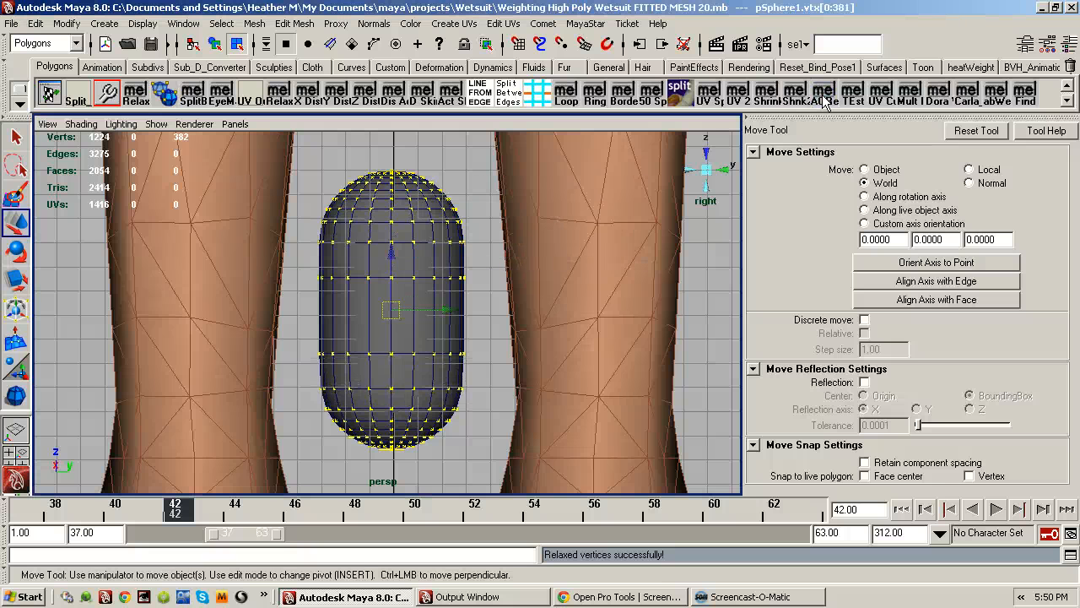
{"action": "left_click", "coordinate": [823, 97]}
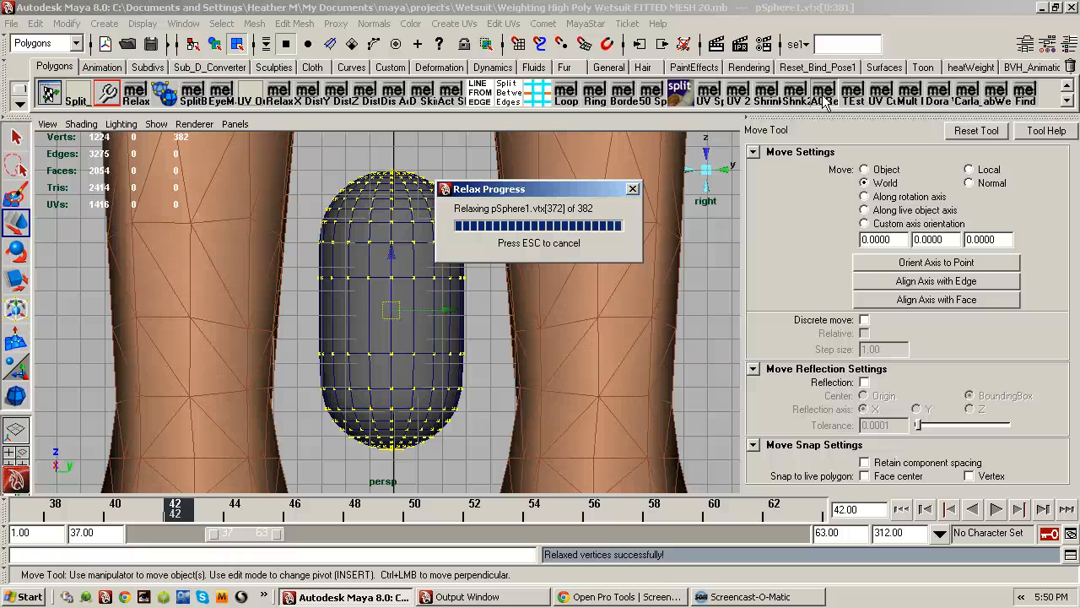
{"action": "left_click", "coordinate": [823, 97]}
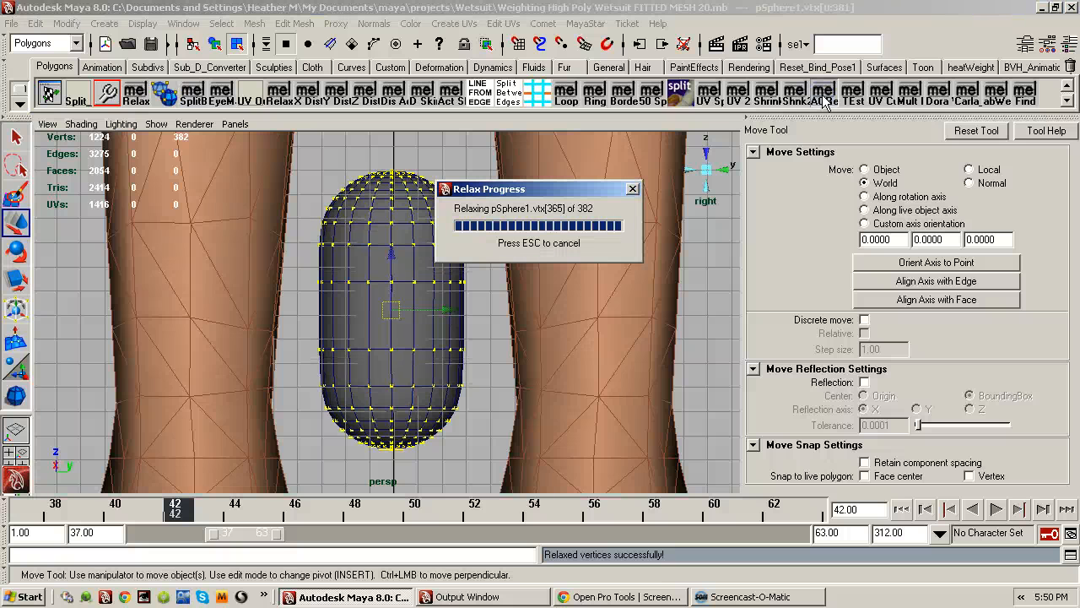
{"action": "left_click", "coordinate": [823, 97]}
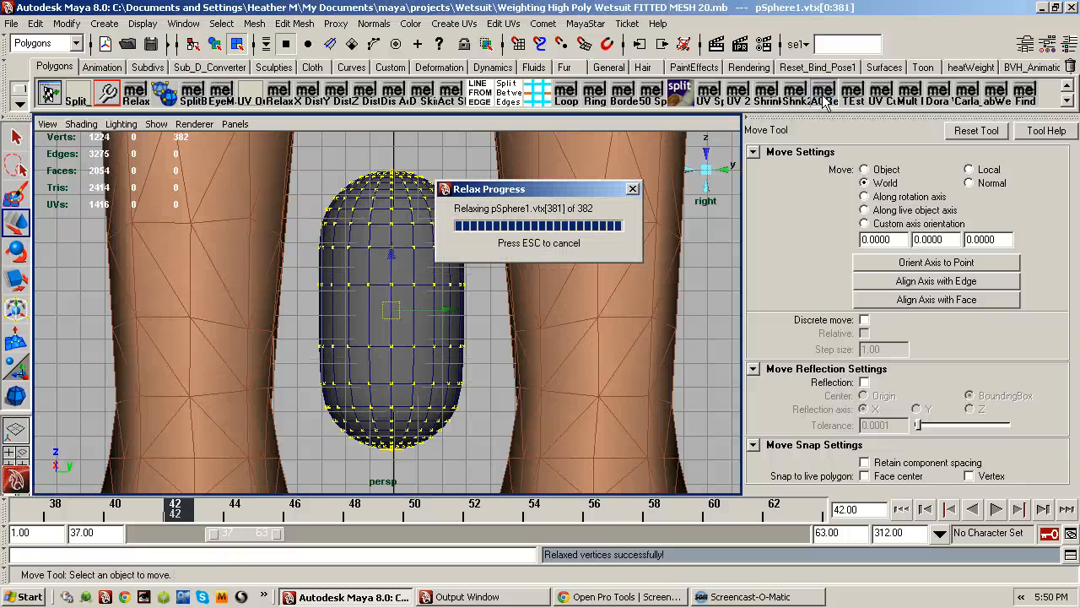
{"action": "left_click", "coordinate": [823, 97]}
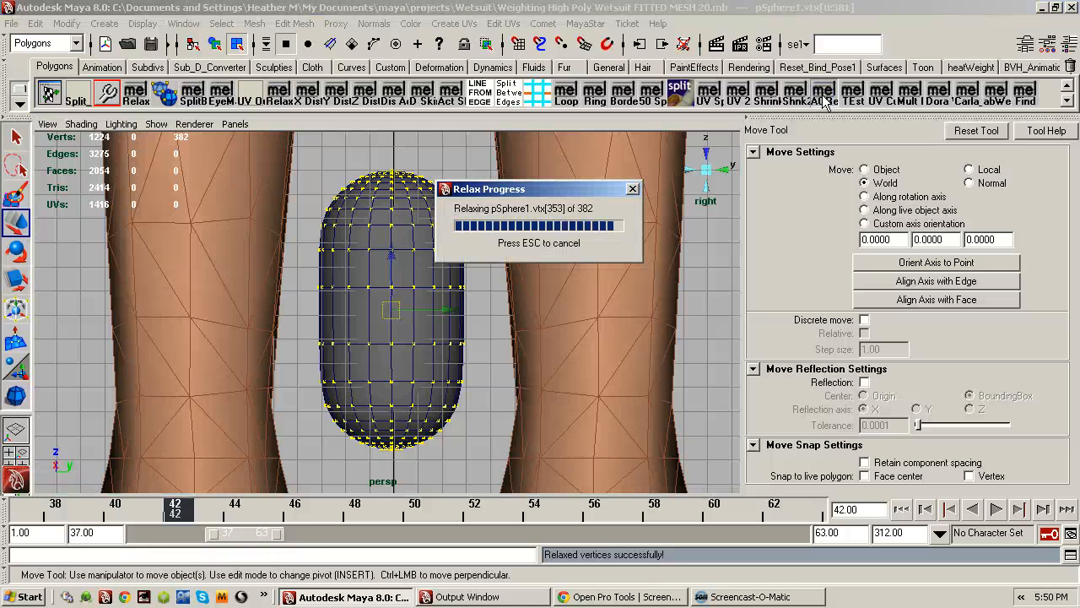
- Inspect the relaxed capsule from several angles, return to object mode and delete it from between the legs
{"action": "left_click", "coordinate": [714, 175]}
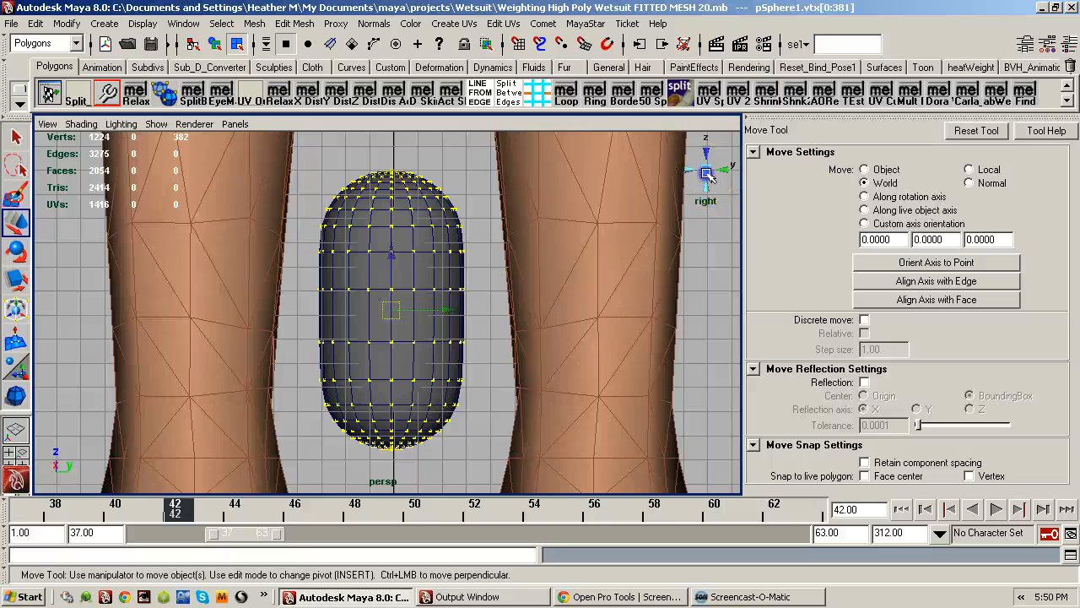
{"action": "left_click_drag", "start_coordinate": [708, 175], "coordinate": [412, 253], "text": "alt"}
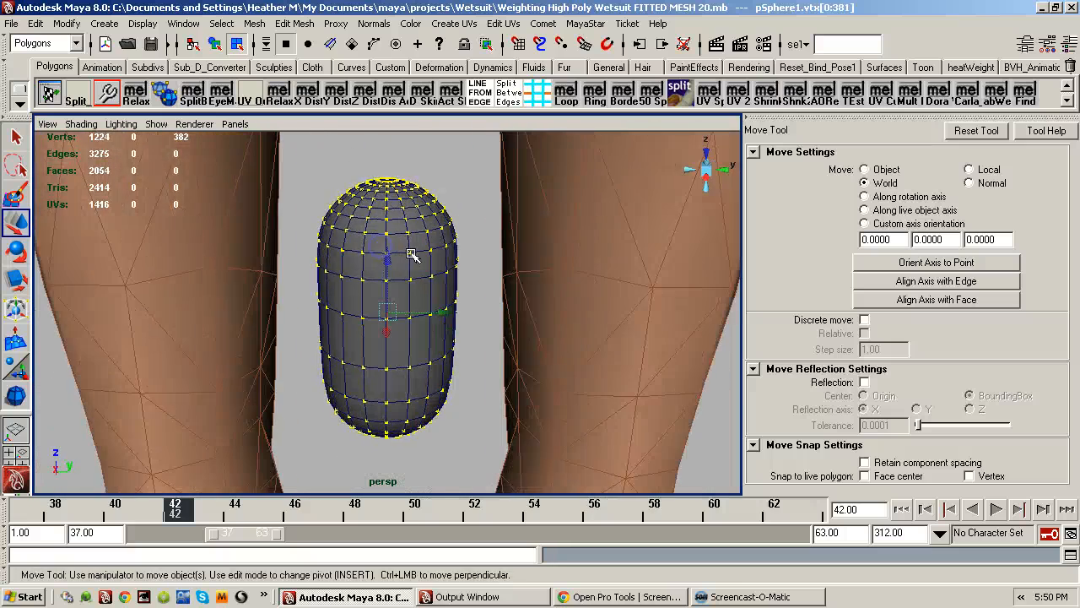
{"action": "right_click_drag", "start_coordinate": [412, 255], "coordinate": [250, 292], "text": "alt"}
{"action": "left_click_drag", "start_coordinate": [254, 295], "coordinate": [284, 282], "text": "alt"}
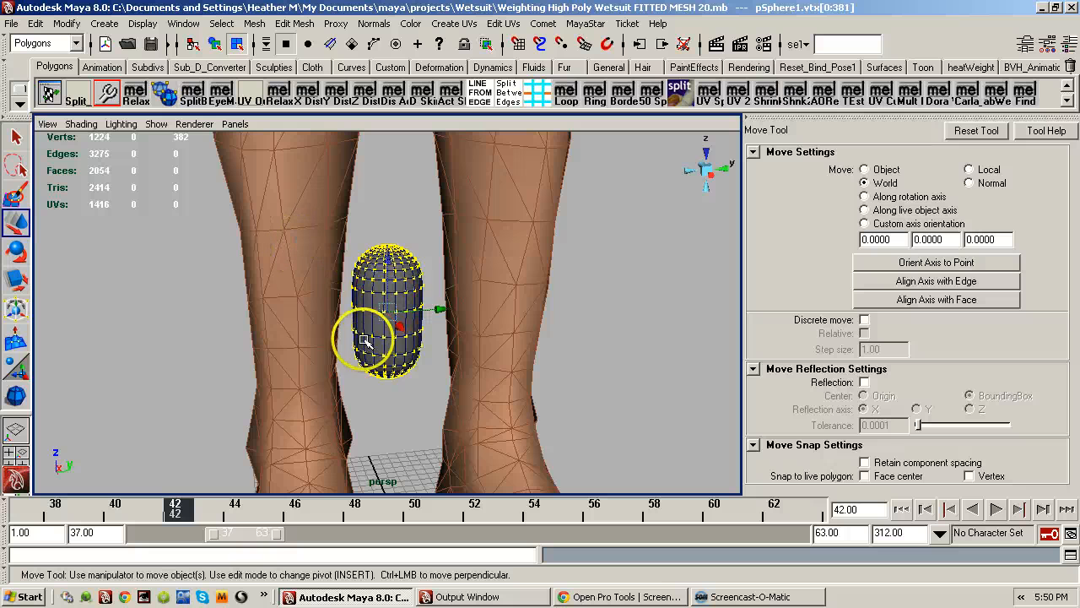
{"action": "right_click_drag", "start_coordinate": [377, 306], "coordinate": [613, 295], "text": "alt"}
{"action": "left_click_drag", "start_coordinate": [529, 318], "coordinate": [476, 337], "text": "alt"}
{"action": "right_click_drag", "start_coordinate": [477, 337], "coordinate": [235, 339], "text": "alt"}
{"action": "key", "text": "F8"}
{"action": "left_click", "coordinate": [275, 343]}
{"action": "left_click", "coordinate": [369, 319]}
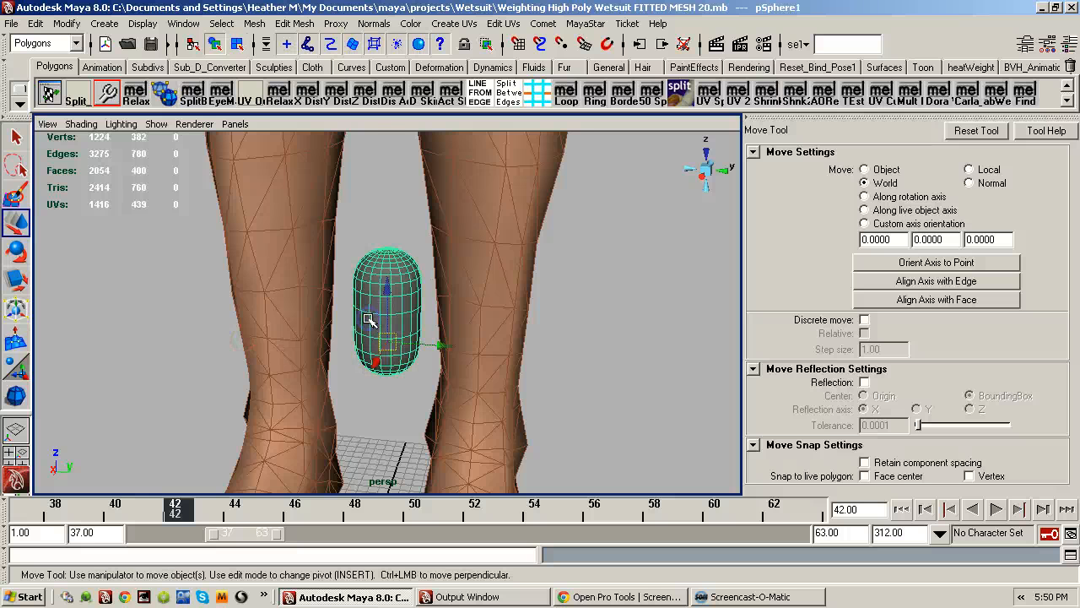
{"action": "key", "text": "Delete"}
- Select the fitted mesh suit on the torso, open the Dora SkinWeight tool and place its window beside the suit
{"action": "right_click_drag", "start_coordinate": [540, 280], "coordinate": [241, 299], "text": "alt"}
{"action": "middle_click_drag", "start_coordinate": [431, 220], "coordinate": [411, 366], "text": "alt"}
{"action": "middle_click_drag", "start_coordinate": [426, 287], "coordinate": [458, 337], "text": "alt"}
{"action": "left_click_drag", "start_coordinate": [459, 337], "coordinate": [316, 309], "text": "alt"}
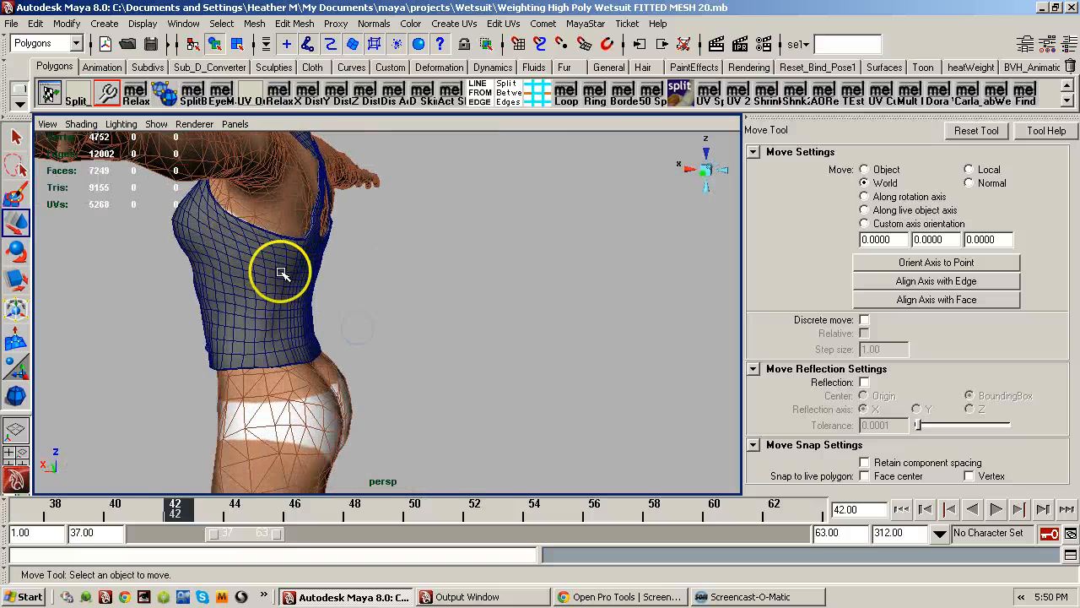
{"action": "left_click_drag", "start_coordinate": [247, 296], "coordinate": [420, 317], "text": "alt"}
{"action": "left_click", "coordinate": [416, 313]}
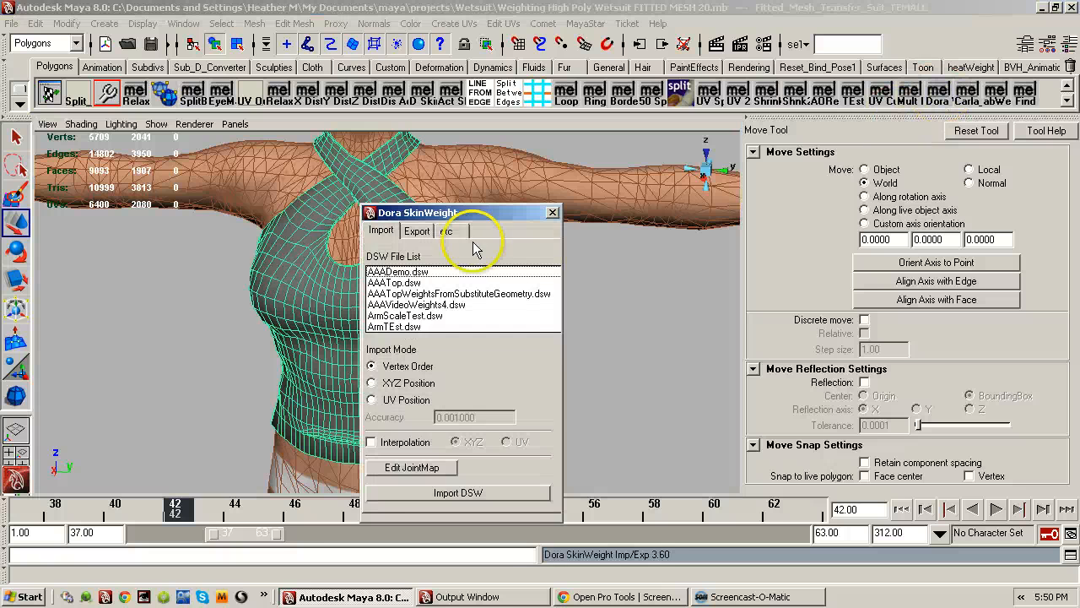
{"action": "left_click_drag", "start_coordinate": [483, 214], "coordinate": [642, 156]}
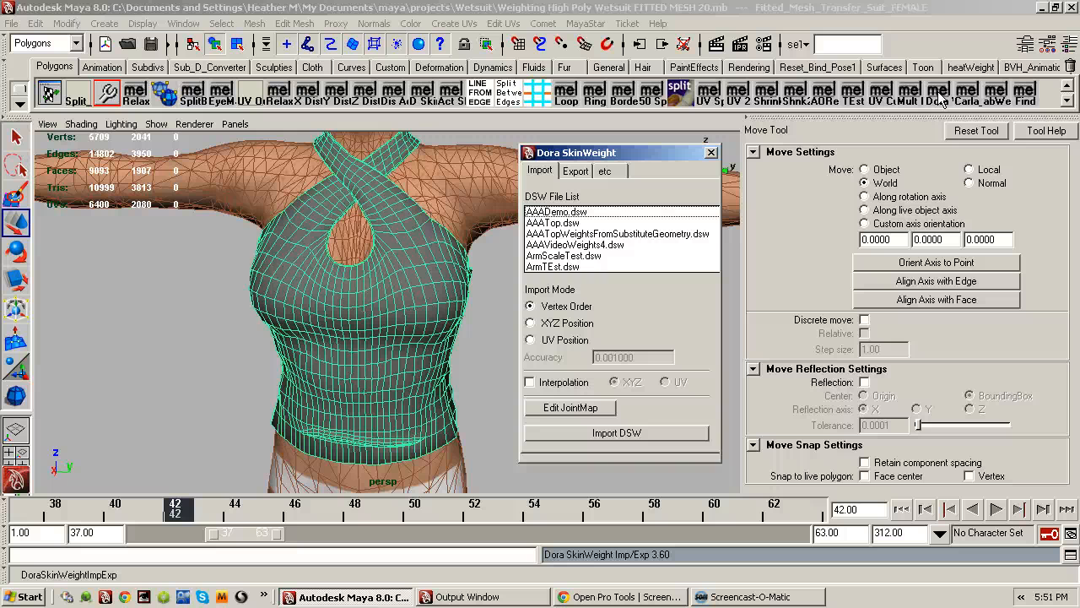
- Look up the command behind the Dora Weights item in the Shelf Editor, and close the editor
{"action": "left_click", "coordinate": [18, 106]}
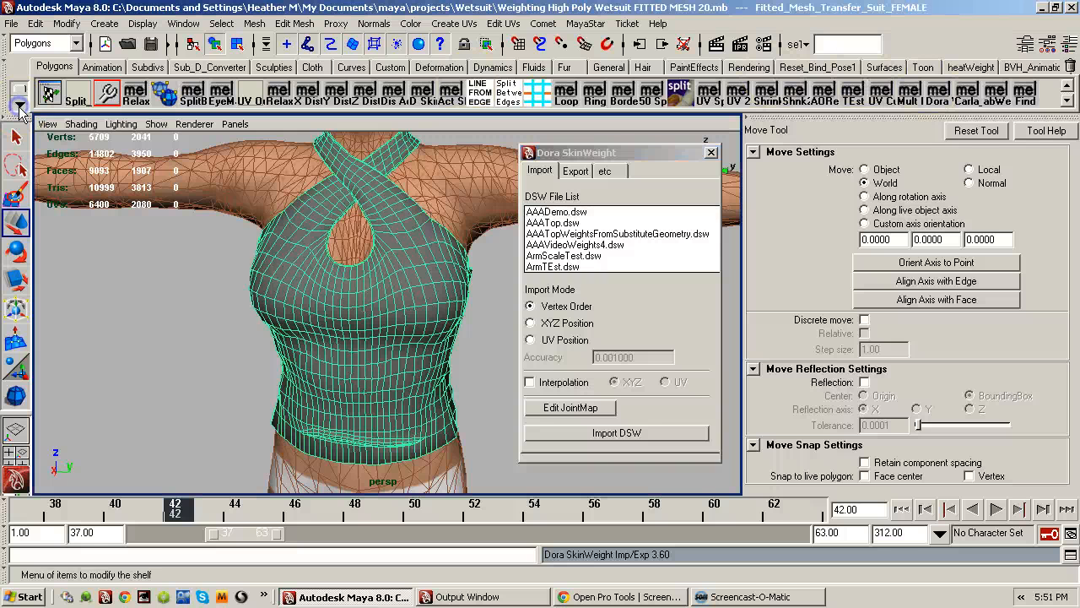
{"action": "left_click", "coordinate": [19, 106]}
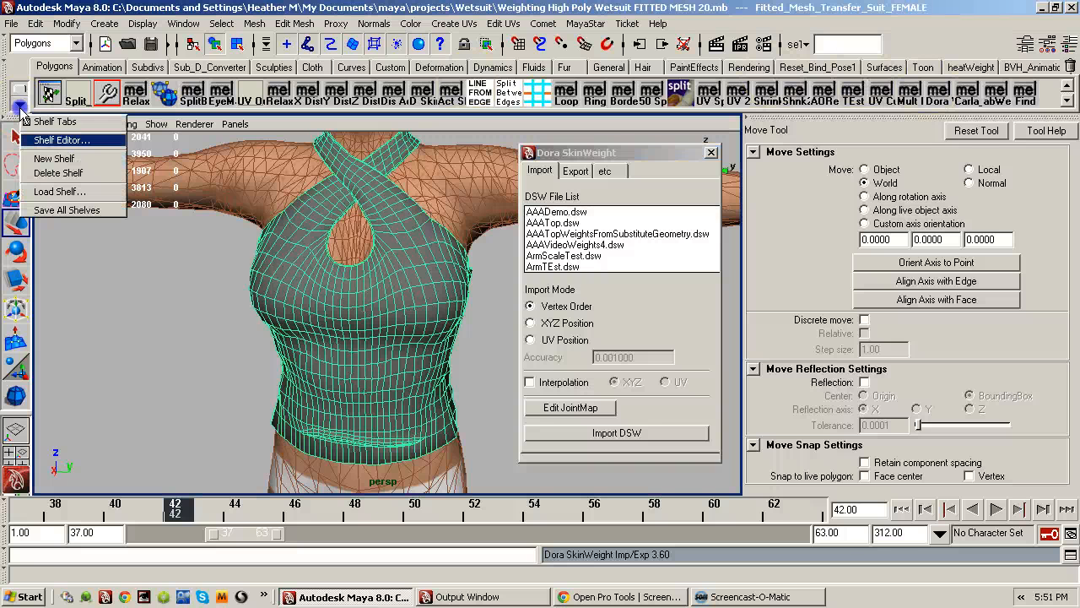
{"action": "left_click", "coordinate": [61, 141]}
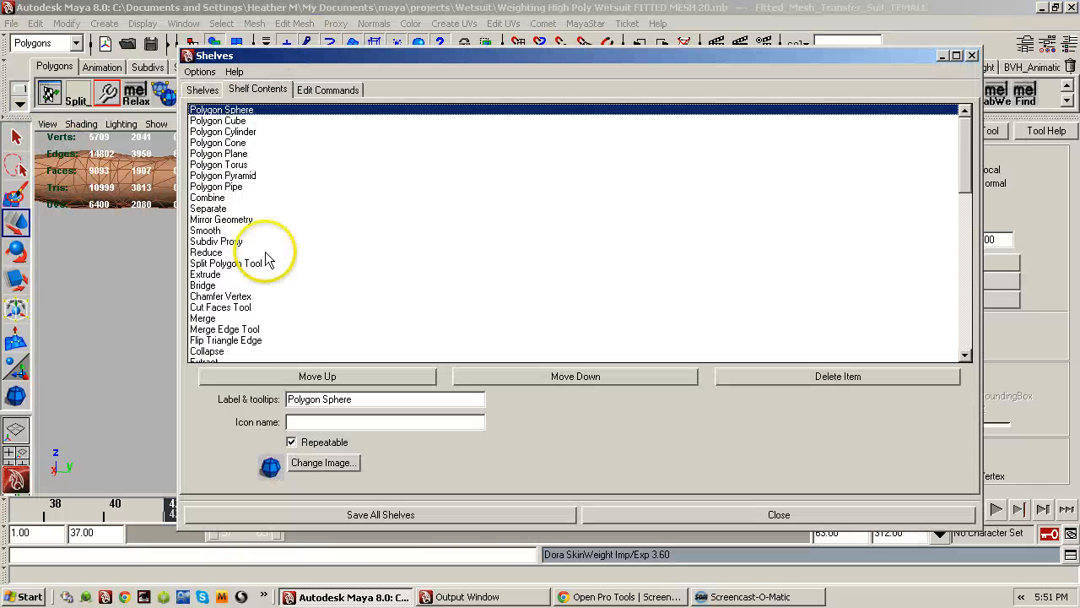
{"action": "scroll", "coordinate": [265, 258], "scroll_direction": "down", "scroll_amount": 8}
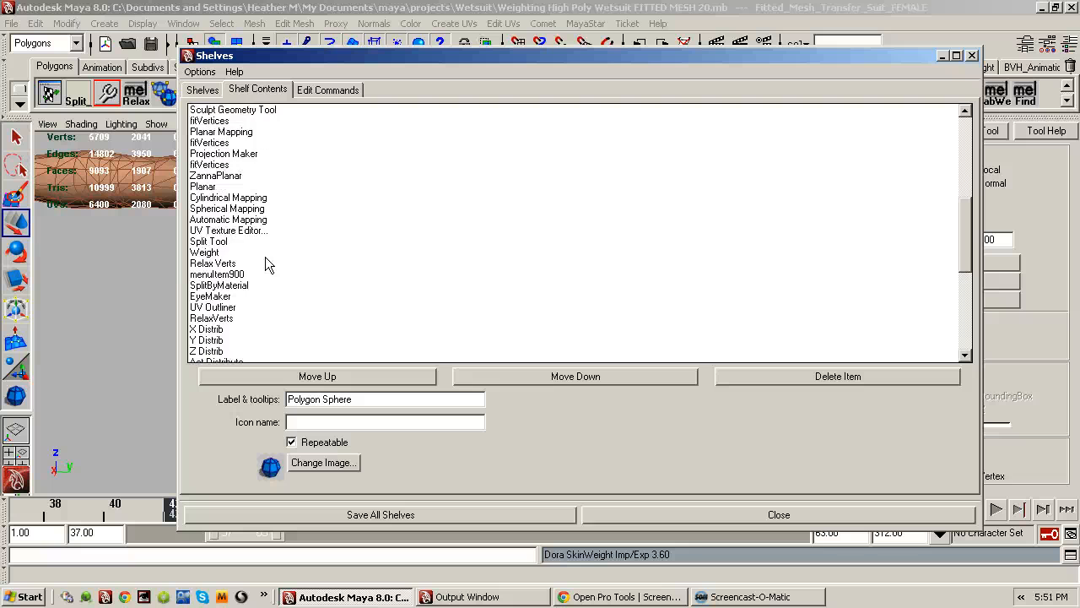
{"action": "scroll", "coordinate": [265, 257], "scroll_direction": "down", "scroll_amount": 7}
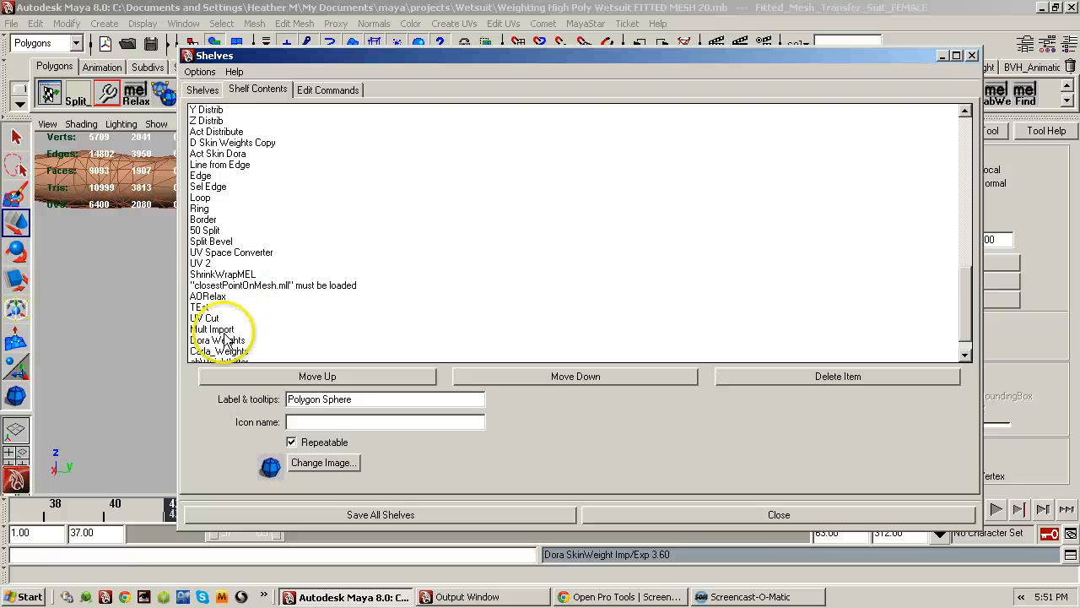
{"action": "left_click", "coordinate": [220, 341]}
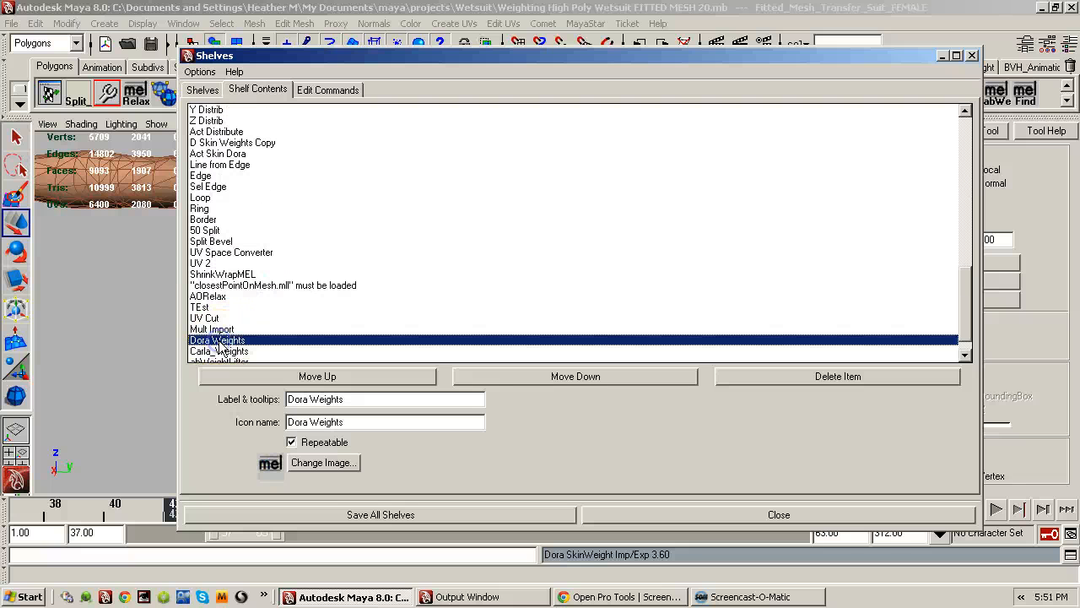
{"action": "left_click", "coordinate": [328, 90]}
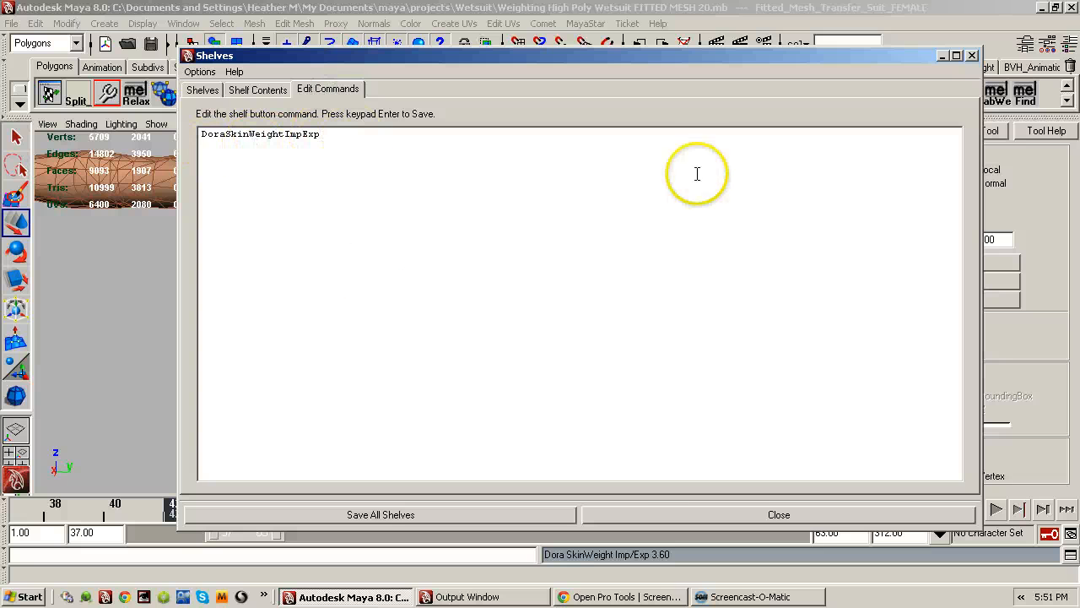
{"action": "left_click", "coordinate": [973, 57]}
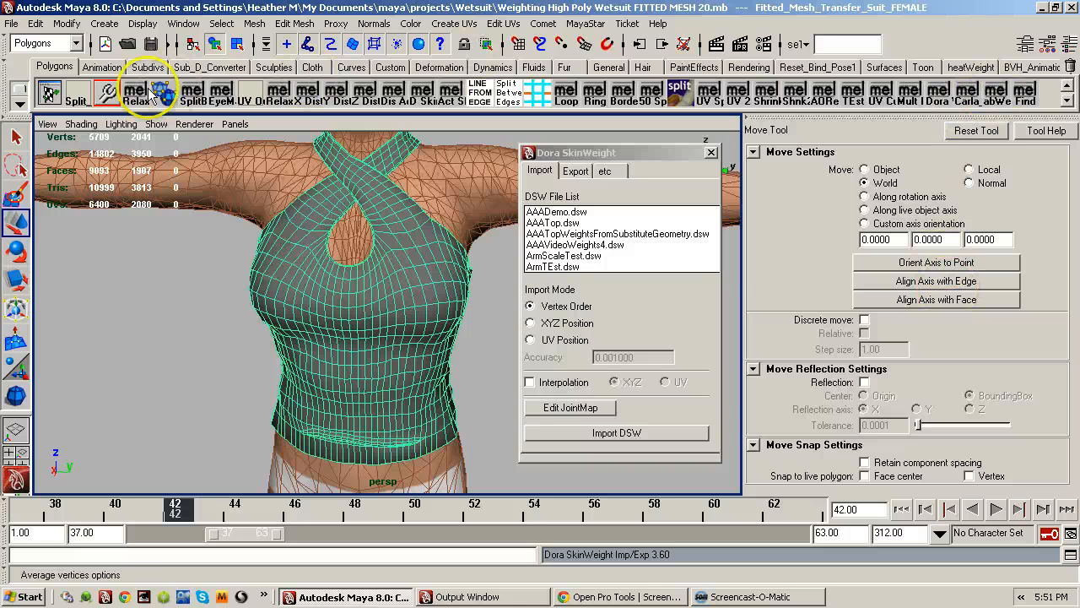
- Copy the DoraSkinWeightImpExp command of the Dora Weights item from the Shelf Editor, and close the editor
{"action": "left_click", "coordinate": [19, 106]}
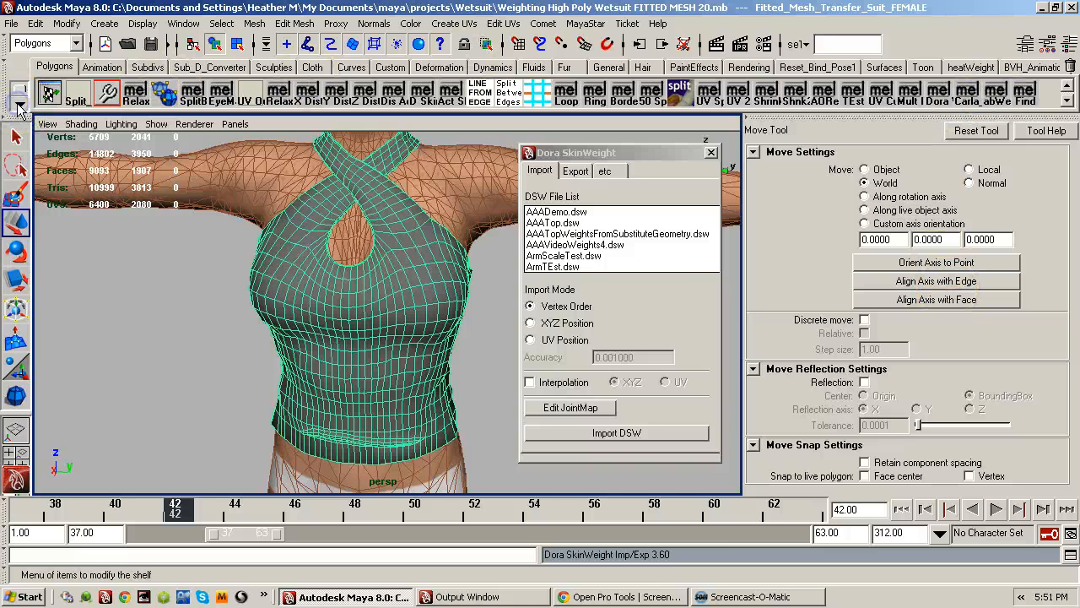
{"action": "left_click", "coordinate": [19, 106]}
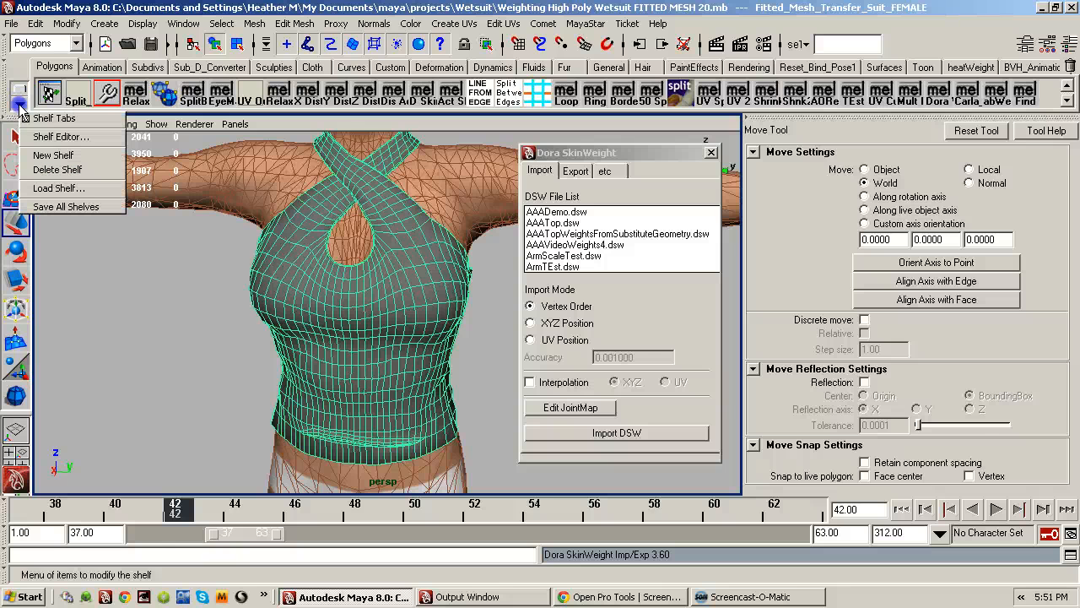
{"action": "left_click", "coordinate": [61, 136]}
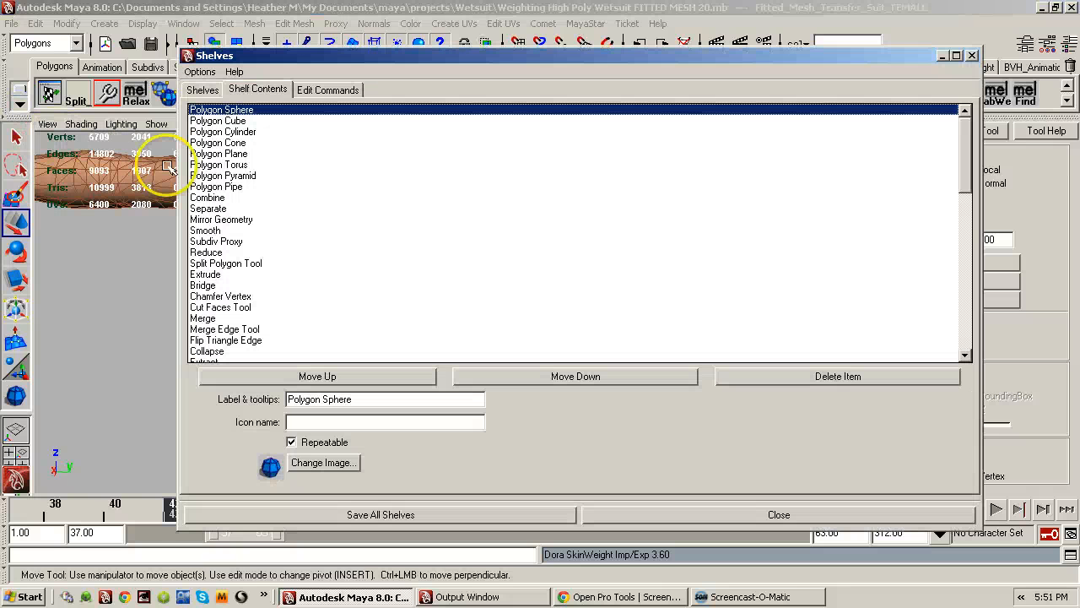
{"action": "scroll", "coordinate": [286, 253], "scroll_direction": "down", "scroll_amount": 6}
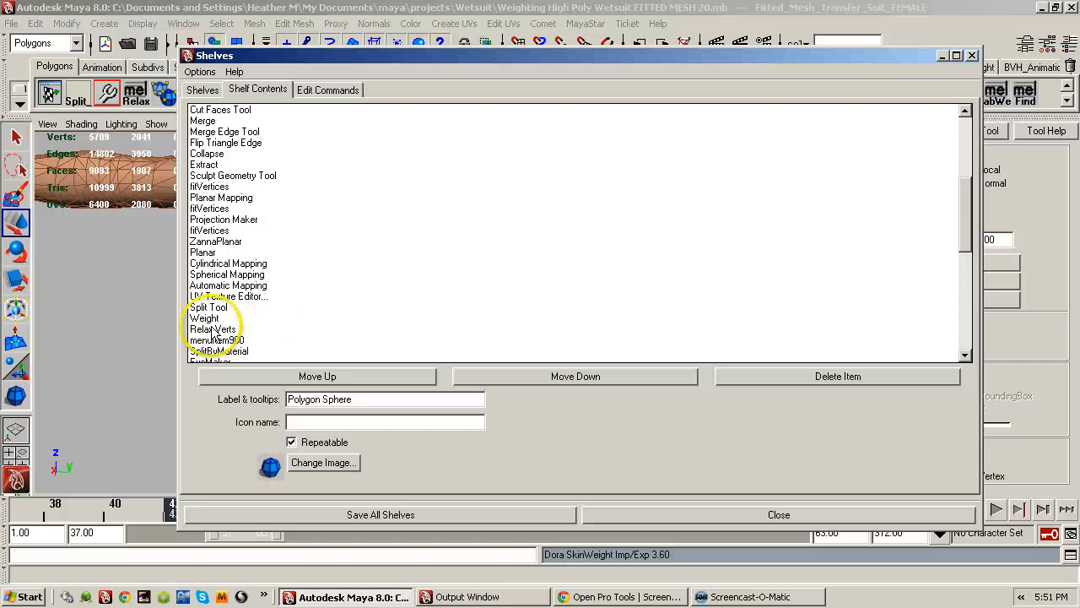
{"action": "scroll", "coordinate": [227, 346], "scroll_direction": "down", "scroll_amount": 4}
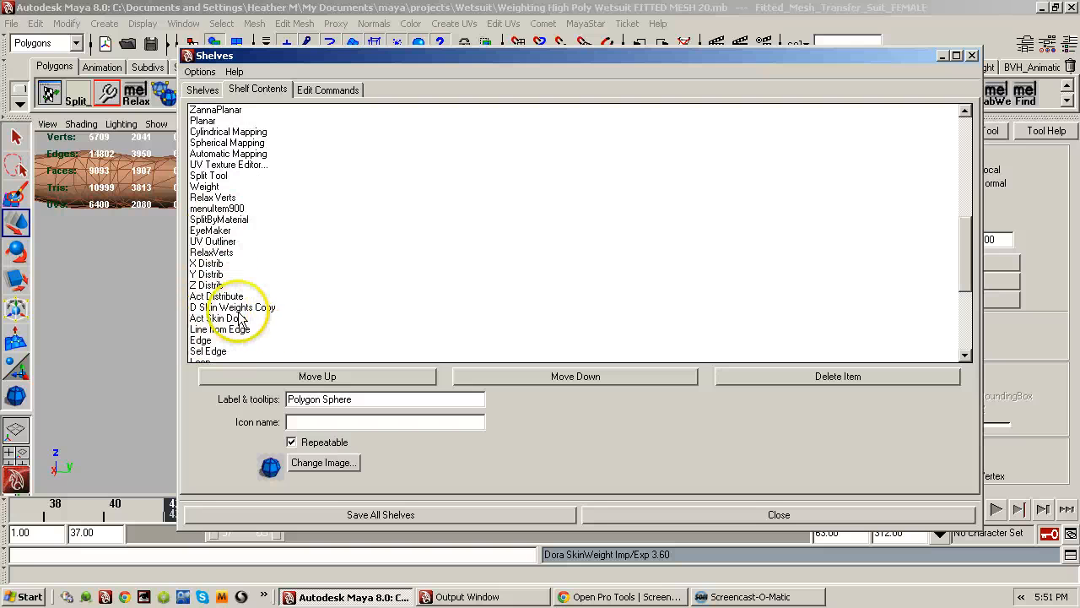
{"action": "scroll", "coordinate": [253, 316], "scroll_direction": "down", "scroll_amount": 5}
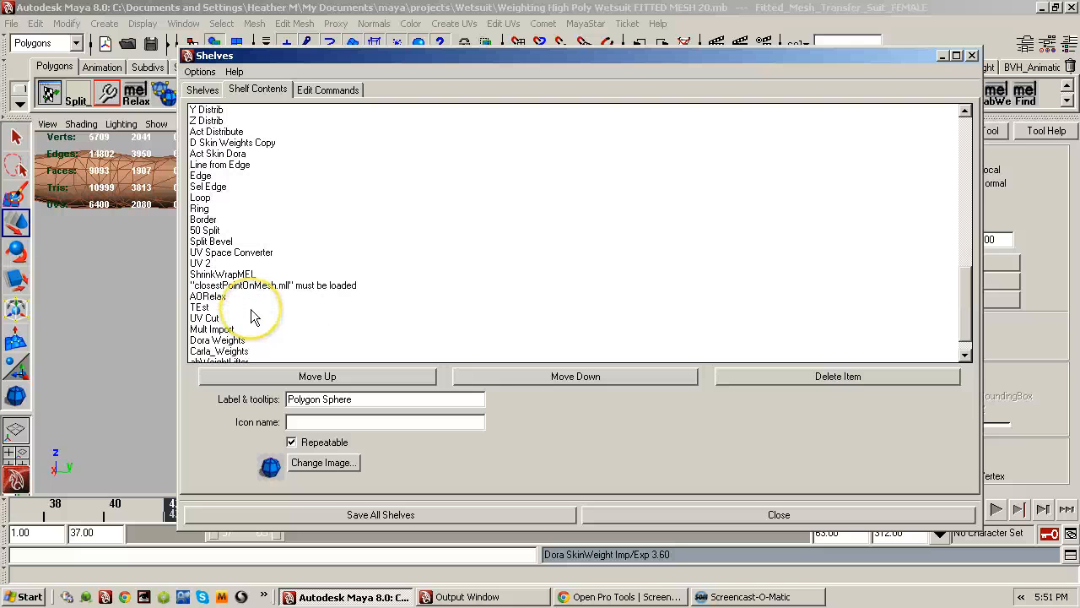
{"action": "left_click", "coordinate": [214, 340]}
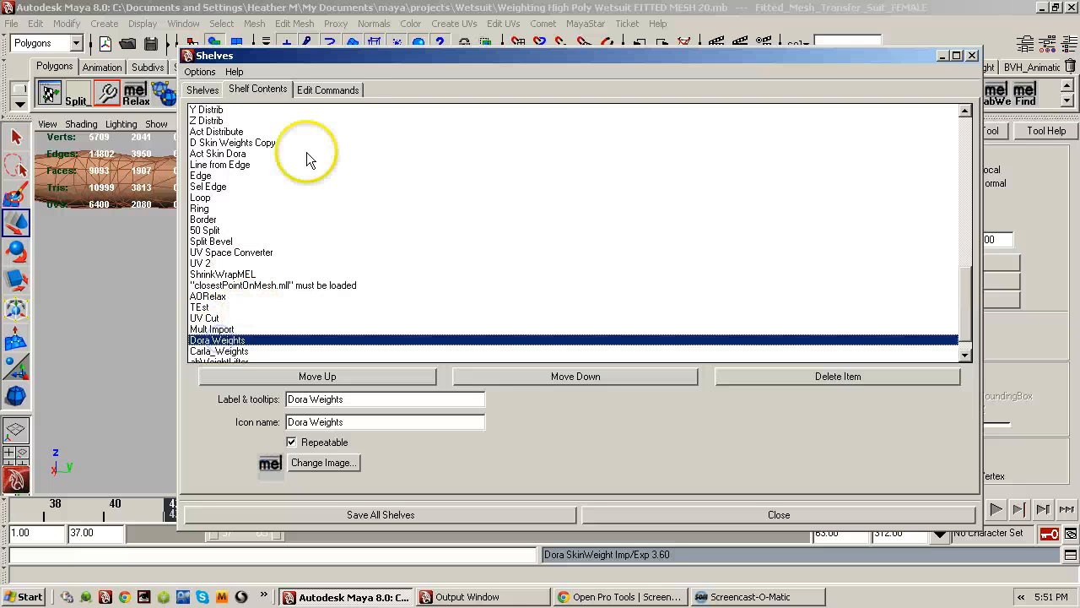
{"action": "left_click", "coordinate": [336, 89]}
{"action": "left_click_drag", "start_coordinate": [337, 137], "coordinate": [179, 143]}
{"action": "key", "text": "ctrl+c"}
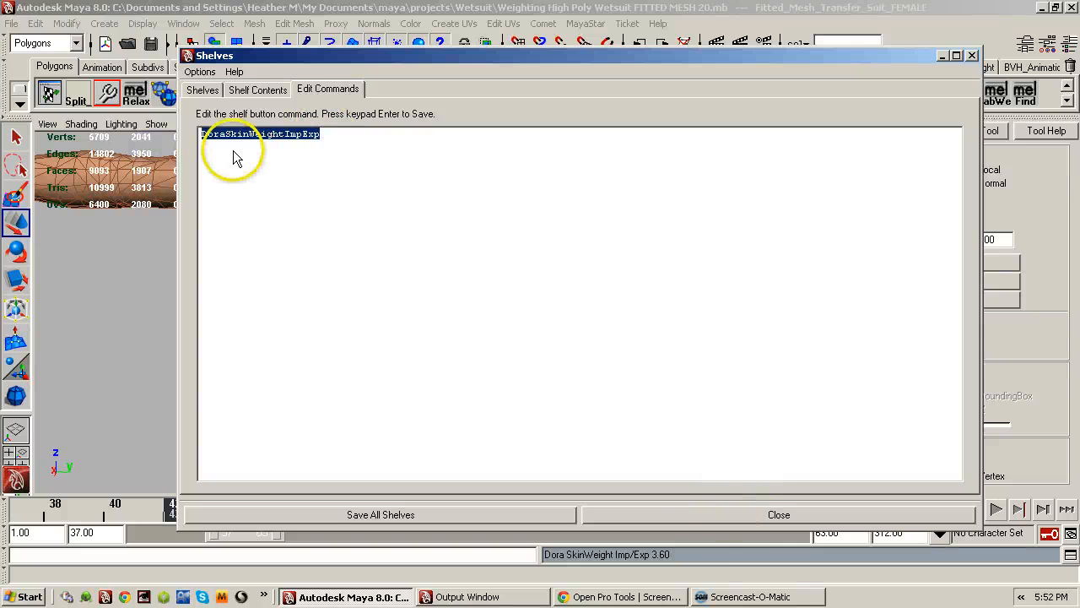
{"action": "left_click", "coordinate": [708, 519]}
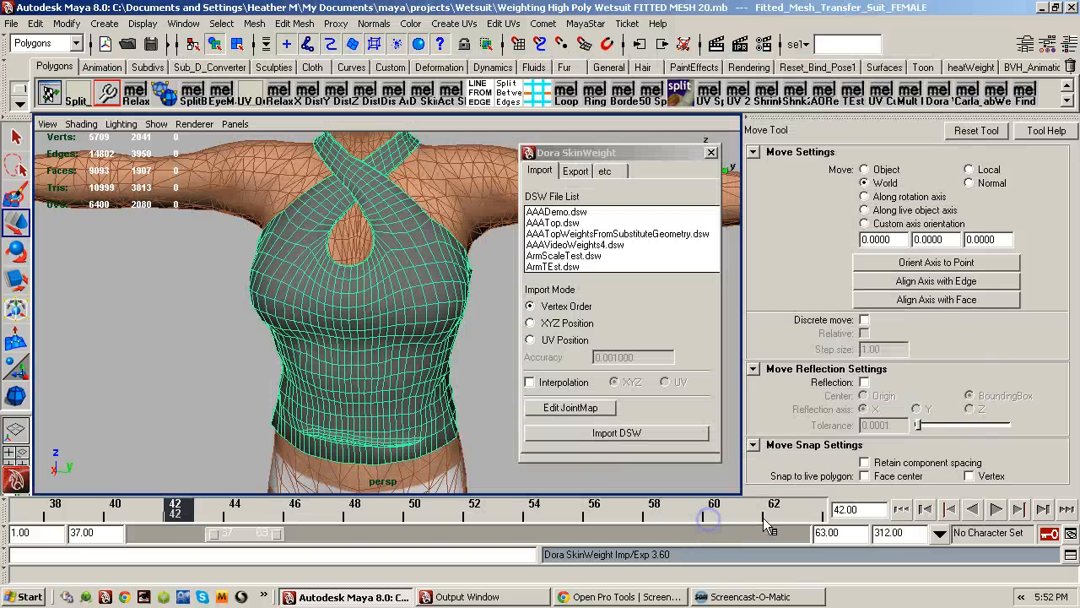
- Open the Script Editor, clear its history and input, and turn off Echo All Commands
{"action": "left_click", "coordinate": [1069, 555]}
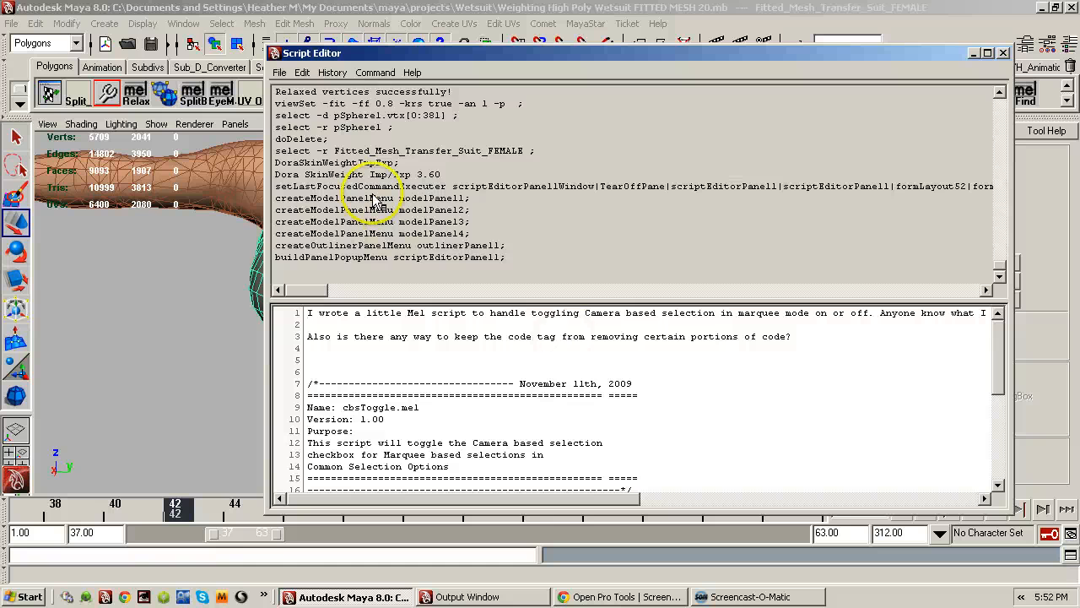
{"action": "right_click", "coordinate": [467, 178]}
{"action": "left_click", "coordinate": [486, 236]}
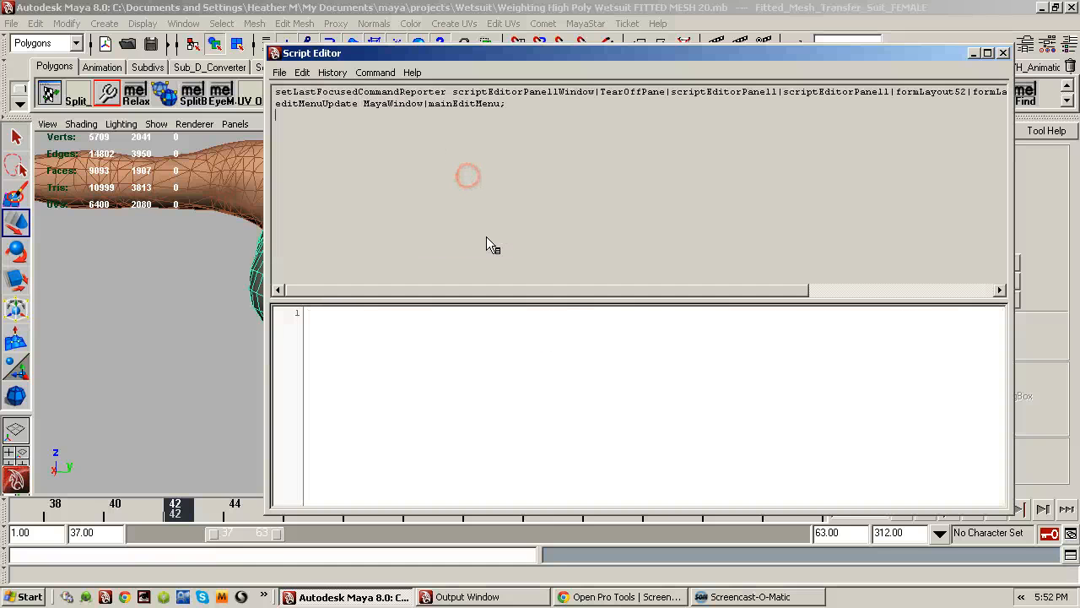
{"action": "left_click", "coordinate": [334, 73]}
{"action": "left_click", "coordinate": [339, 112]}
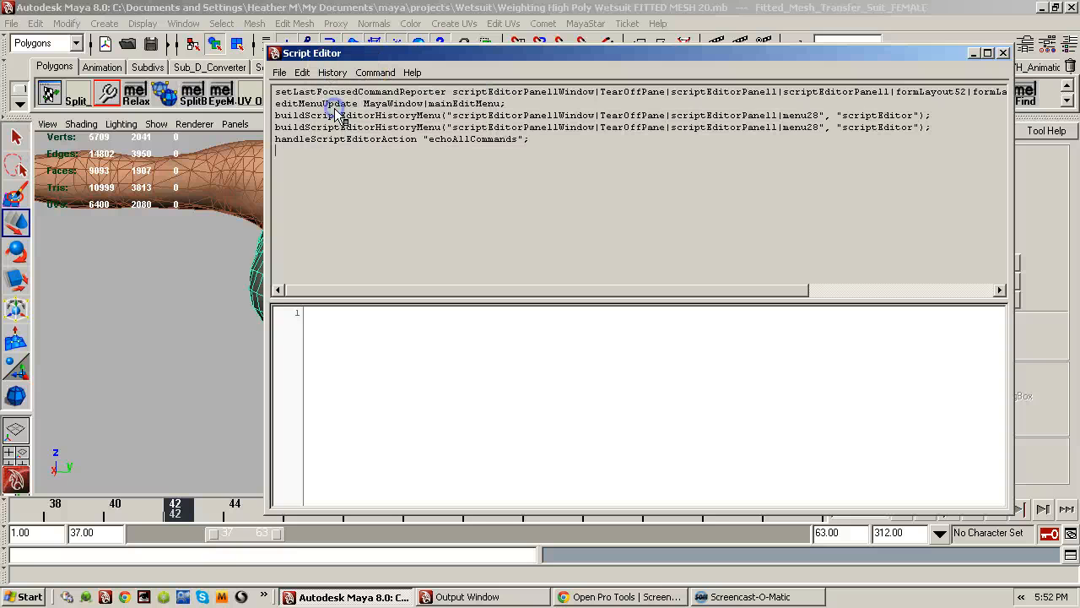
{"action": "right_click", "coordinate": [346, 170]}
{"action": "left_click", "coordinate": [376, 212]}
- Paste the DoraSkinWeightImpExp command into the Script Editor's input area and highlight the whole line
{"action": "left_click", "coordinate": [372, 321]}
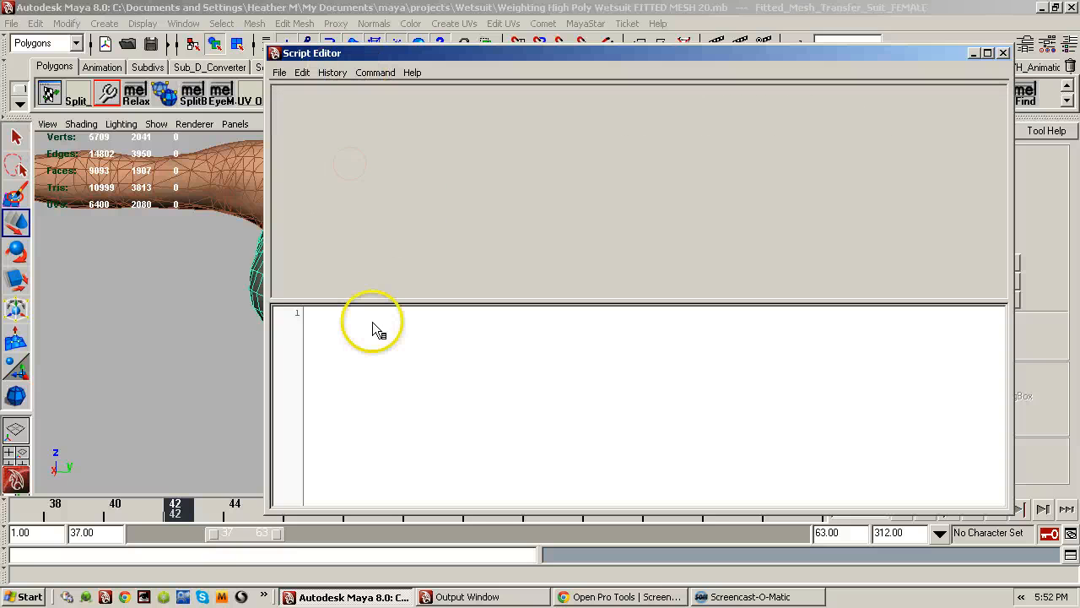
{"action": "key", "text": "ctrl+v"}
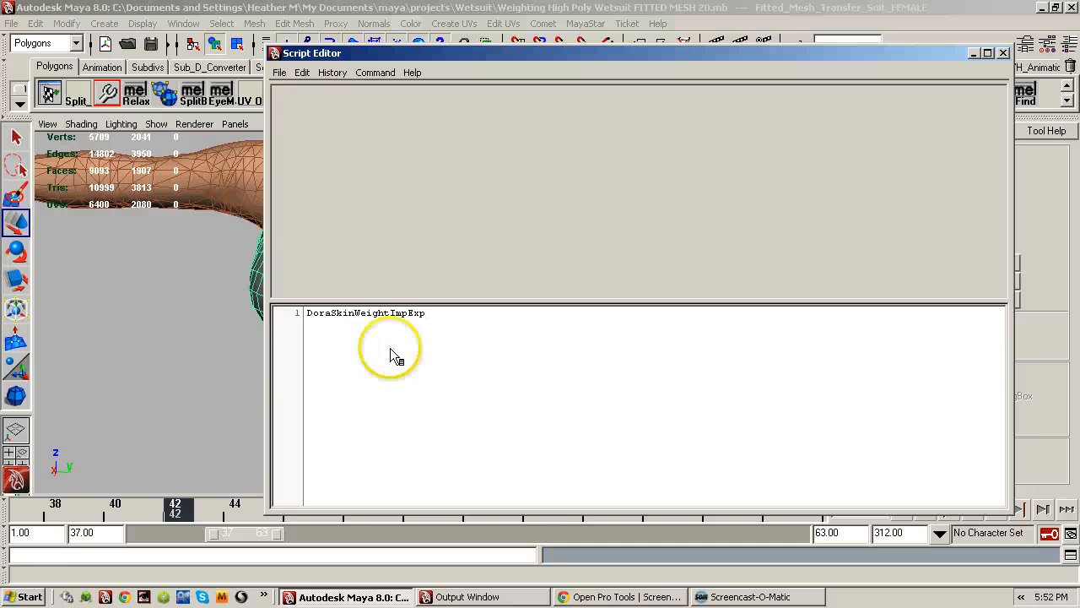
{"action": "left_click_drag", "start_coordinate": [439, 316], "coordinate": [257, 313]}
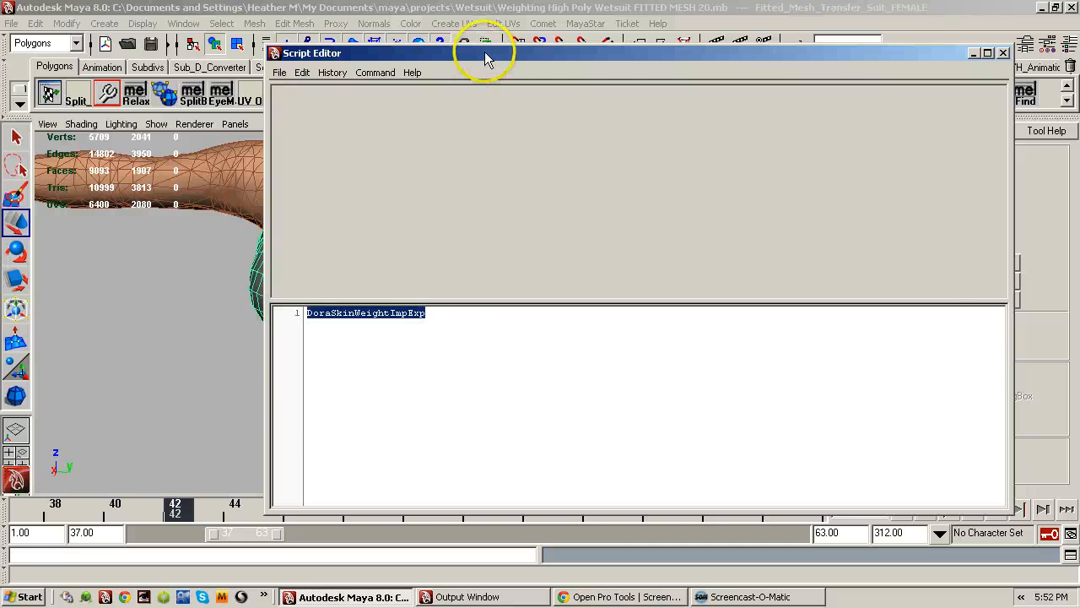
- Move the Script Editor clear of the shelves, look through the Animation and Custom shelves, and return to the Polygons shelf
{"action": "left_click_drag", "start_coordinate": [484, 52], "coordinate": [428, 197]}
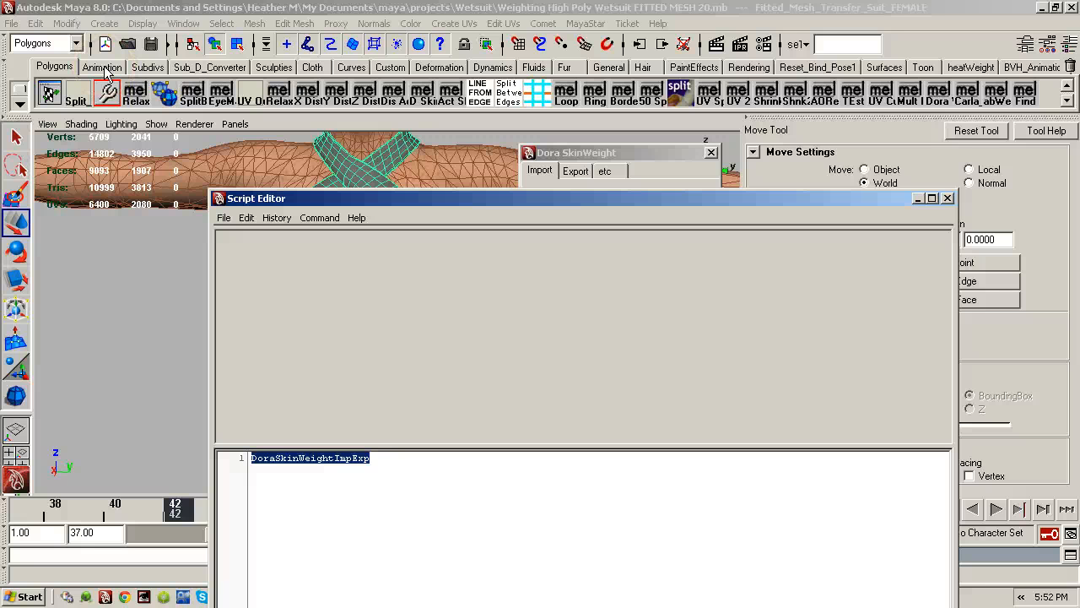
{"action": "left_click", "coordinate": [48, 67]}
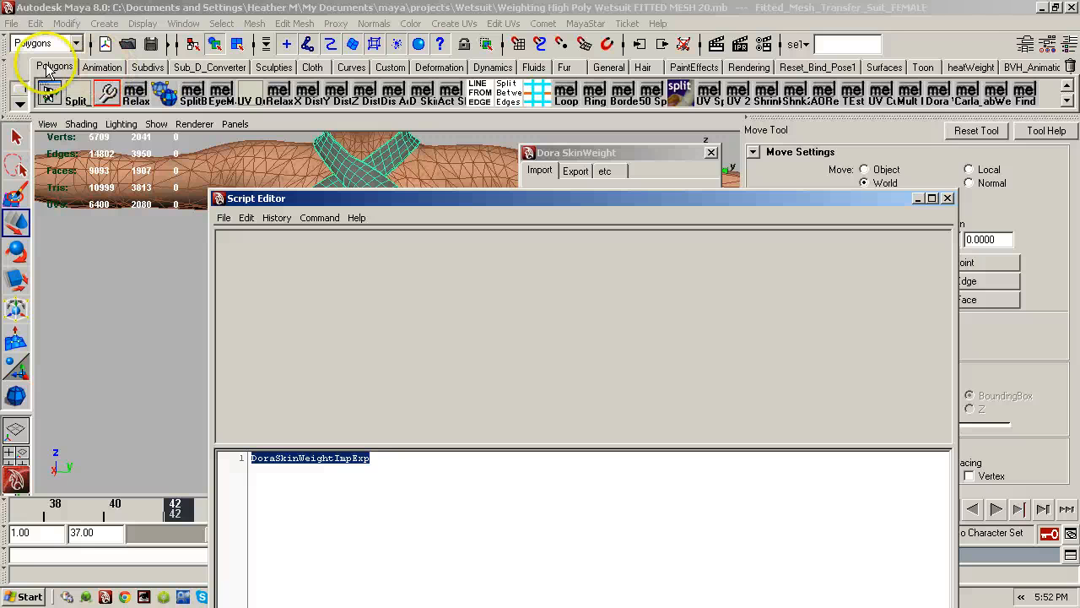
{"action": "left_click", "coordinate": [59, 73]}
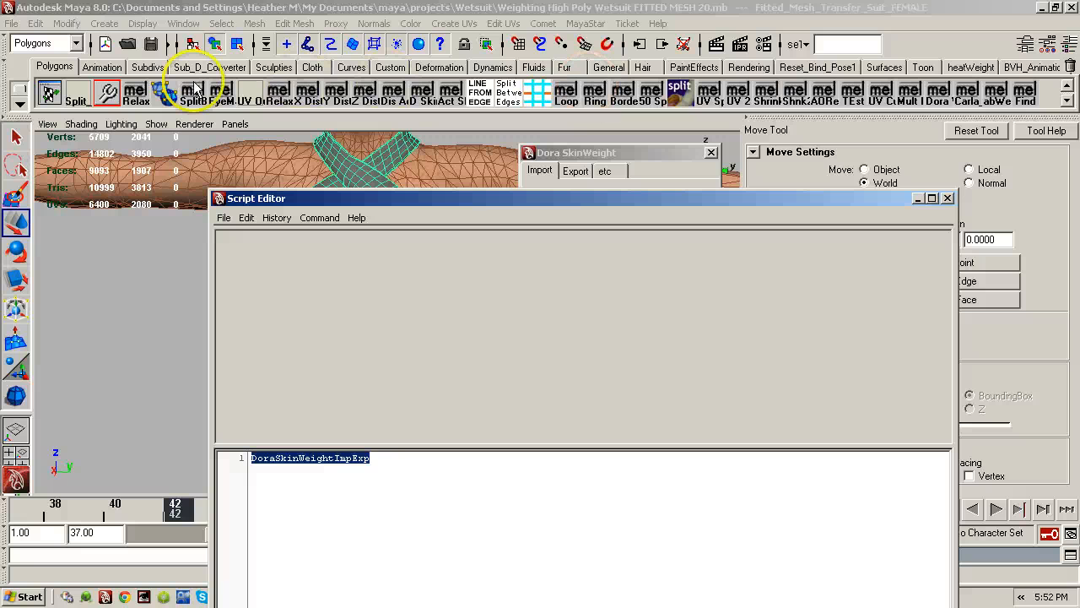
{"action": "left_click", "coordinate": [94, 69]}
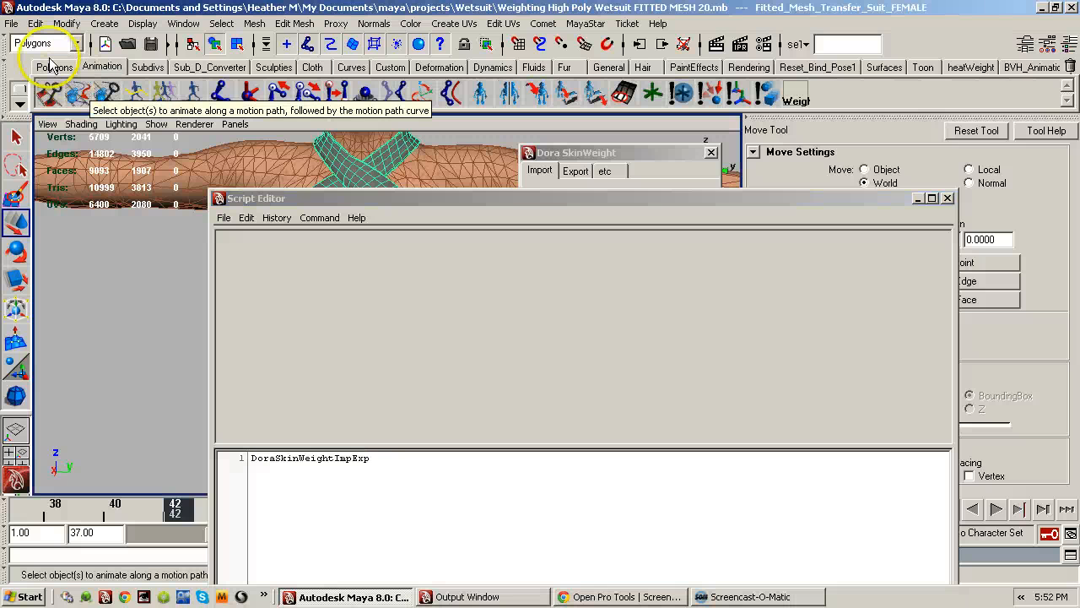
{"action": "left_click", "coordinate": [54, 68]}
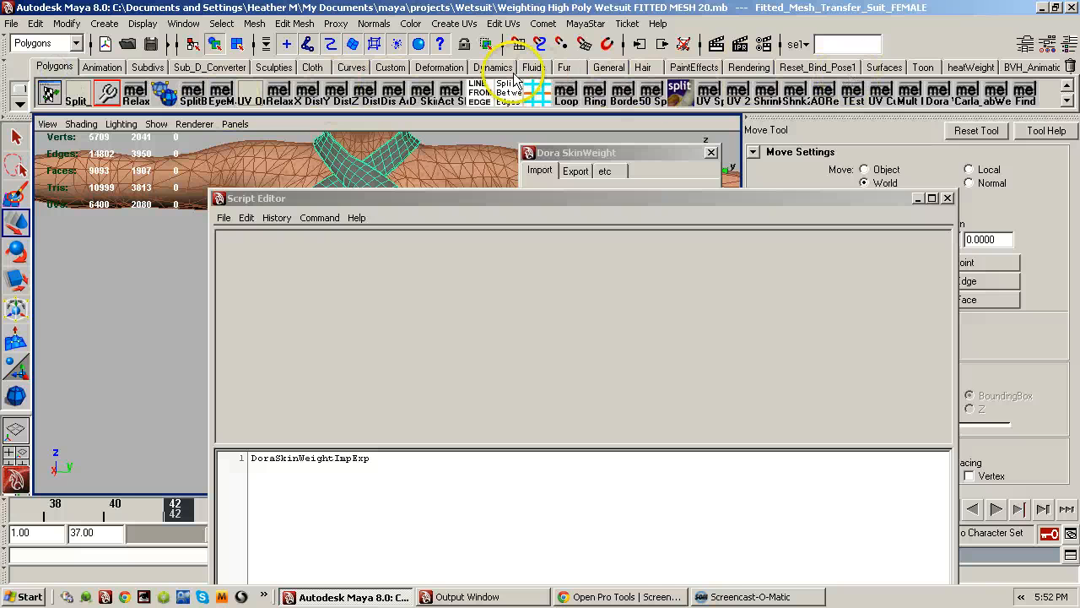
{"action": "left_click", "coordinate": [390, 67]}
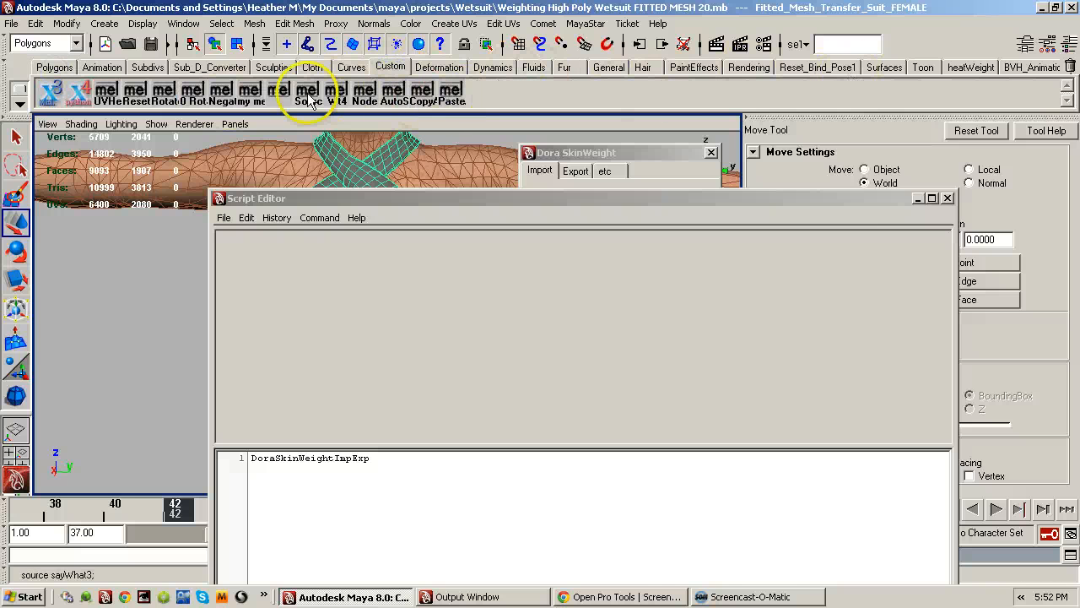
{"action": "left_click", "coordinate": [52, 68]}
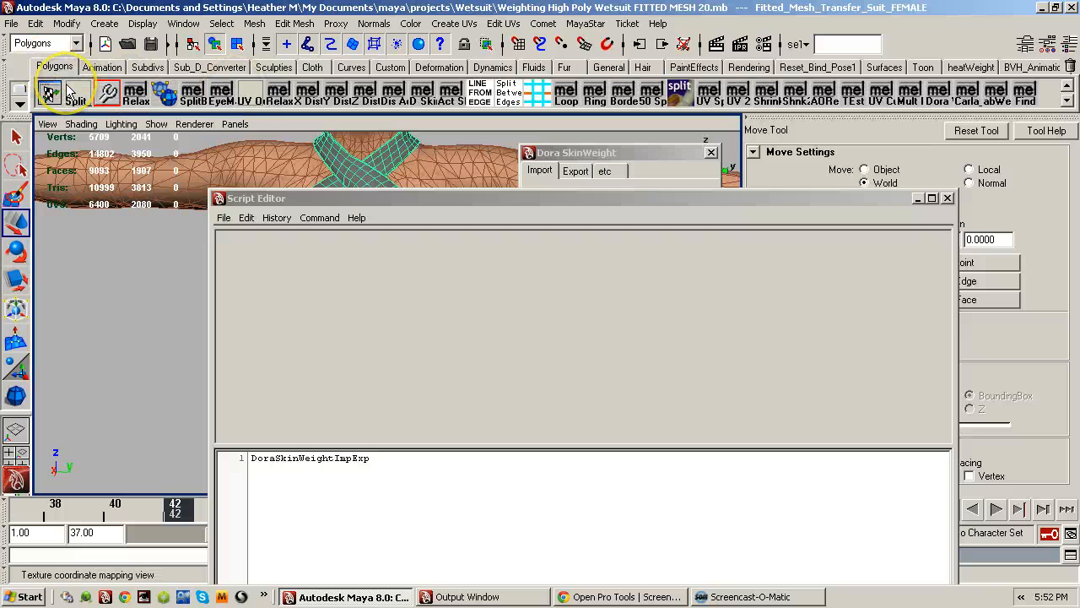
- Demonstrate saving the highlighted command to the Polygons shelf under the name Dora, and cancel the save
{"action": "left_click_drag", "start_coordinate": [351, 197], "coordinate": [391, 73]}
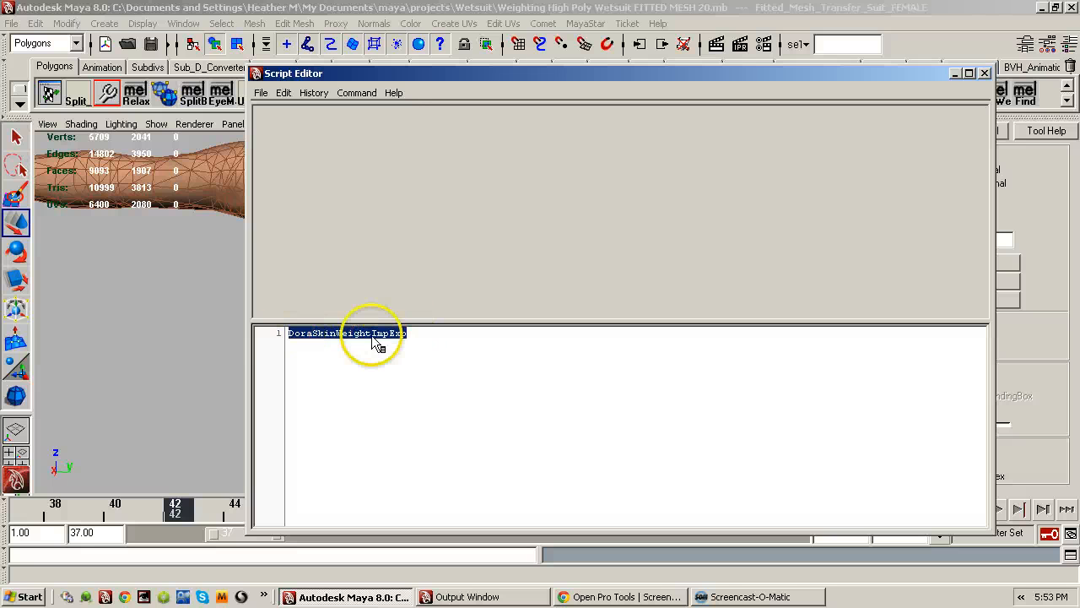
{"action": "left_click", "coordinate": [261, 93]}
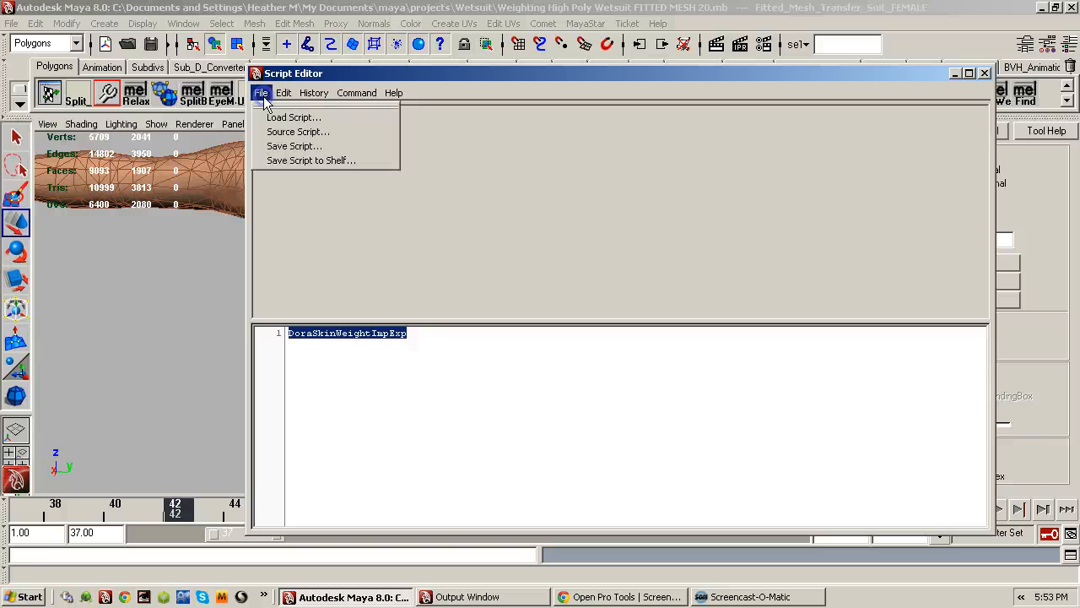
{"action": "left_click", "coordinate": [279, 161]}
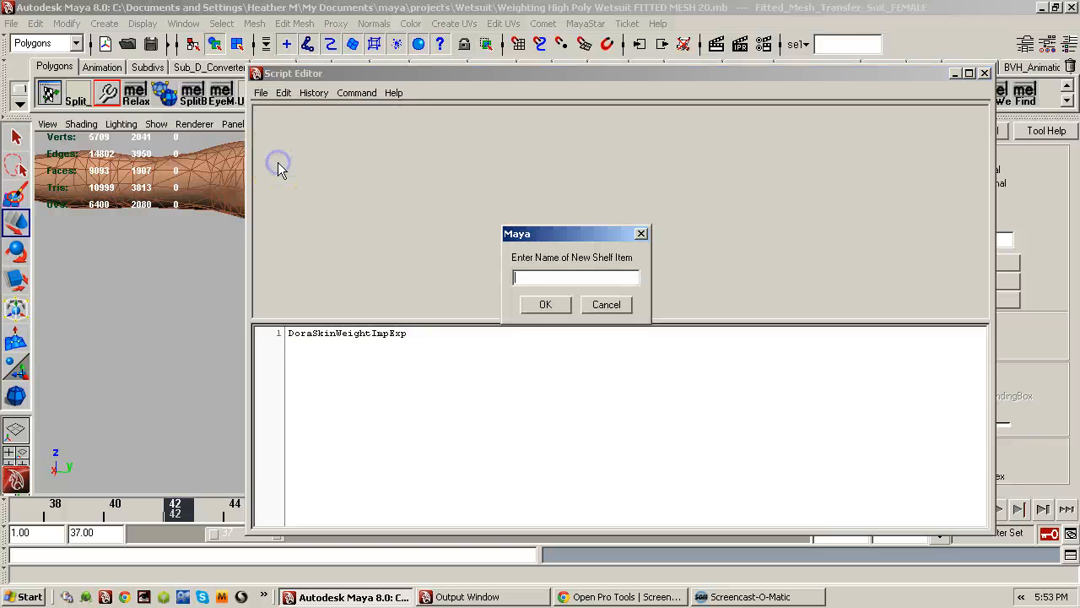
{"action": "left_click", "coordinate": [537, 277]}
{"action": "type", "text": "Dora"}
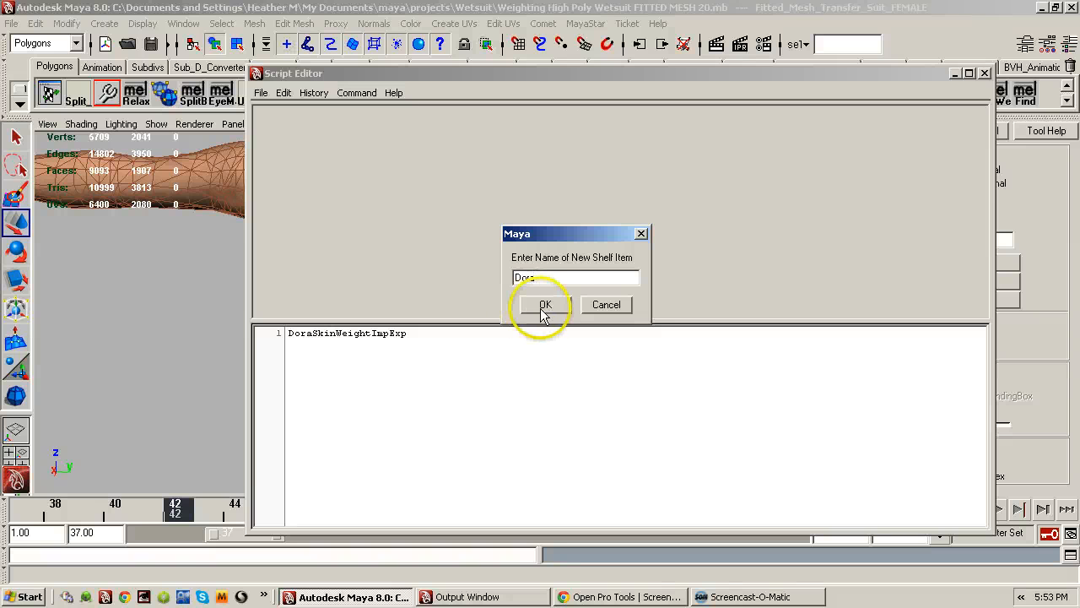
{"action": "left_click", "coordinate": [615, 304]}
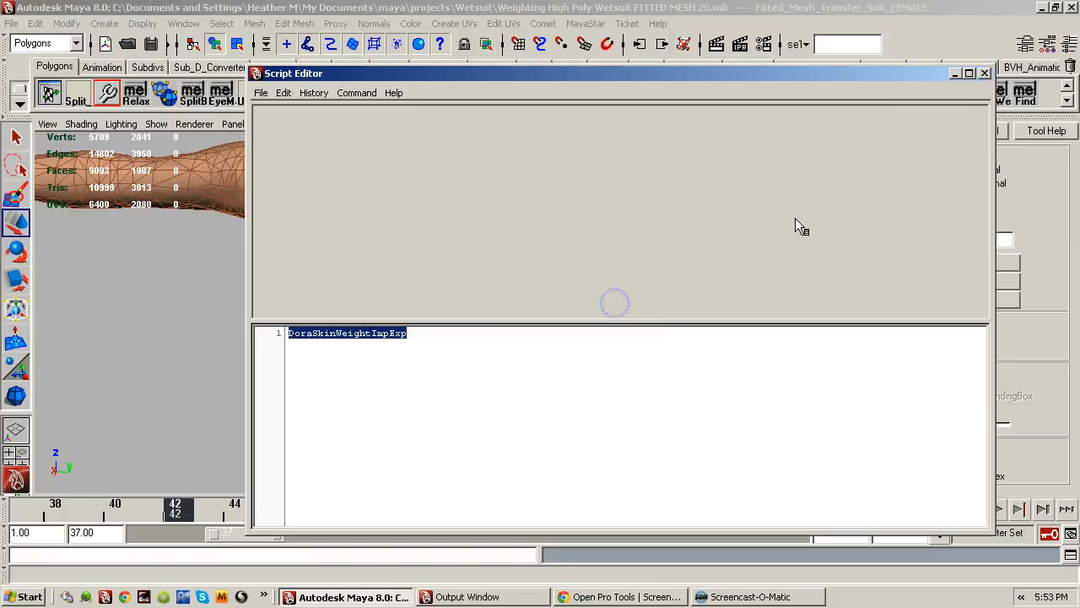
- Close the Script Editor and bring up the export options of Dora SkinWeight beside the suit
{"action": "left_click", "coordinate": [984, 74]}
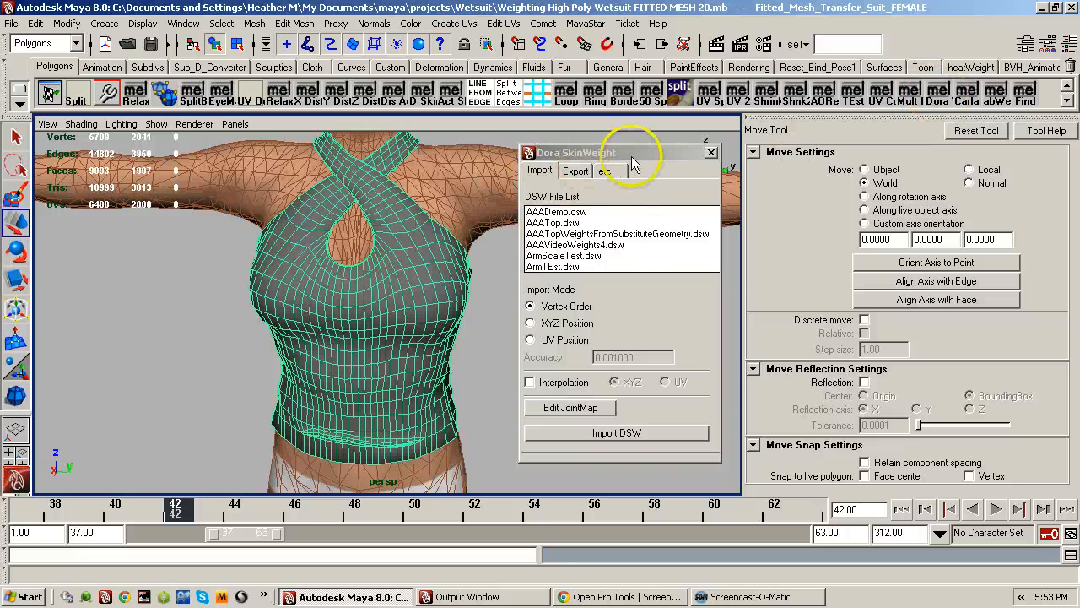
{"action": "left_click_drag", "start_coordinate": [601, 153], "coordinate": [588, 153]}
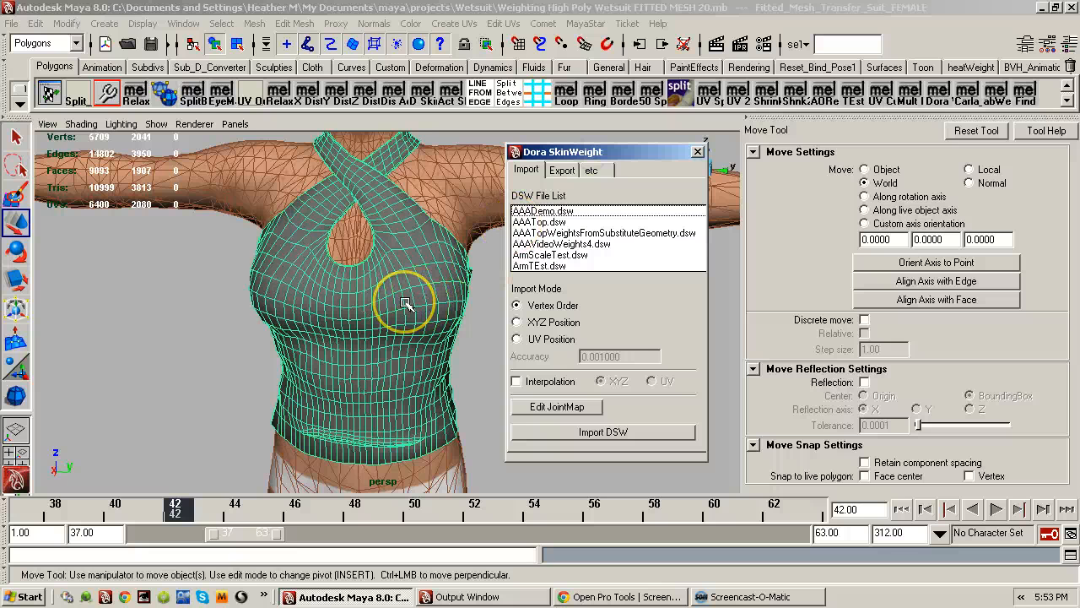
{"action": "left_click", "coordinate": [563, 171]}
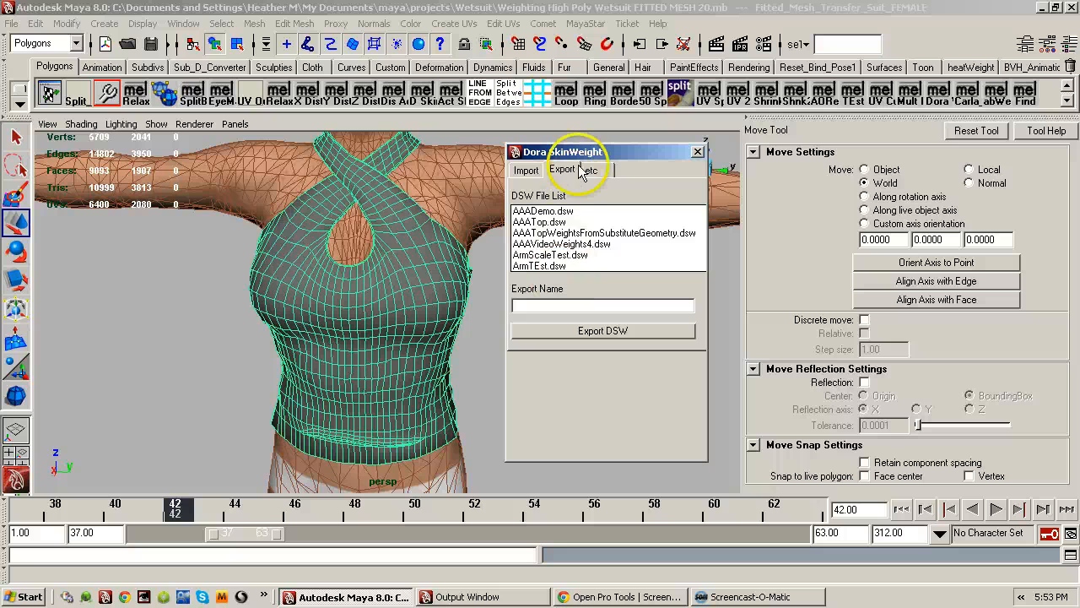
- Export the suit's skin weights to the existing file TempWeights.dsw and close Dora SkinWeight
{"action": "left_click", "coordinate": [566, 234]}
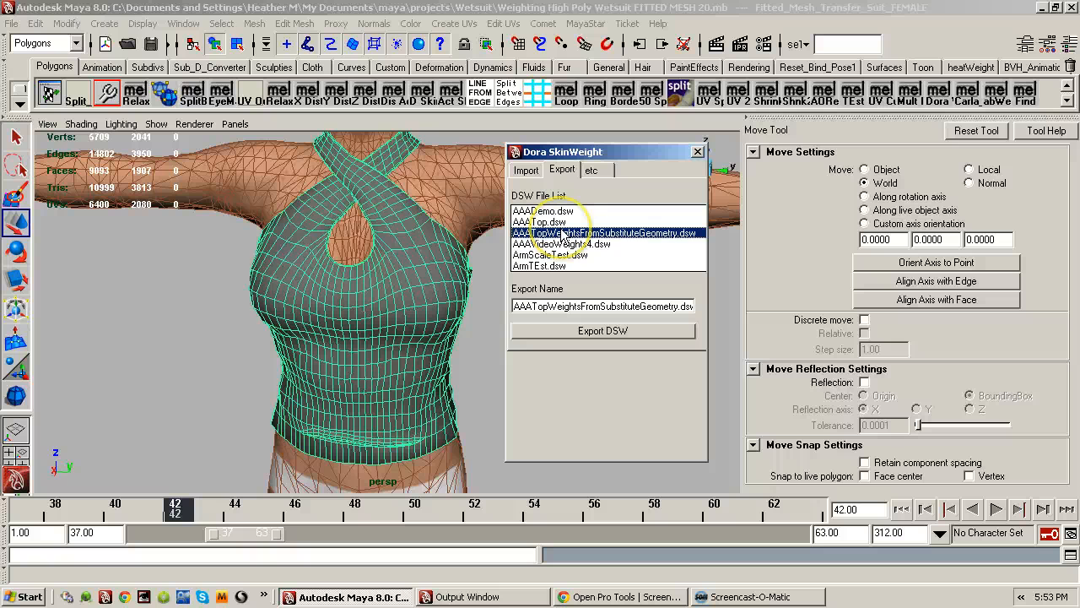
{"action": "key", "text": "Down"}
{"action": "key", "text": "Down"}
{"action": "key", "text": "Down"}
{"action": "key", "text": "Down"}
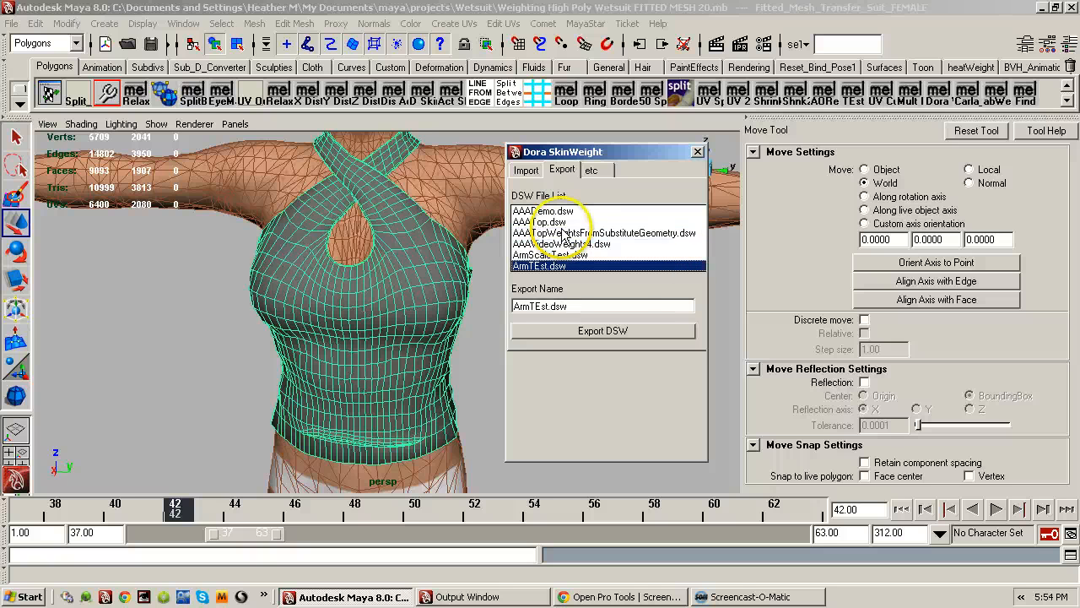
{"action": "key", "text": "Up"}
{"action": "key", "text": "Up"}
{"action": "key", "text": "Down"}
{"action": "key", "text": "Down"}
{"action": "key", "text": "Down"}
{"action": "key", "text": "Down"}
{"action": "key", "text": "Down"}
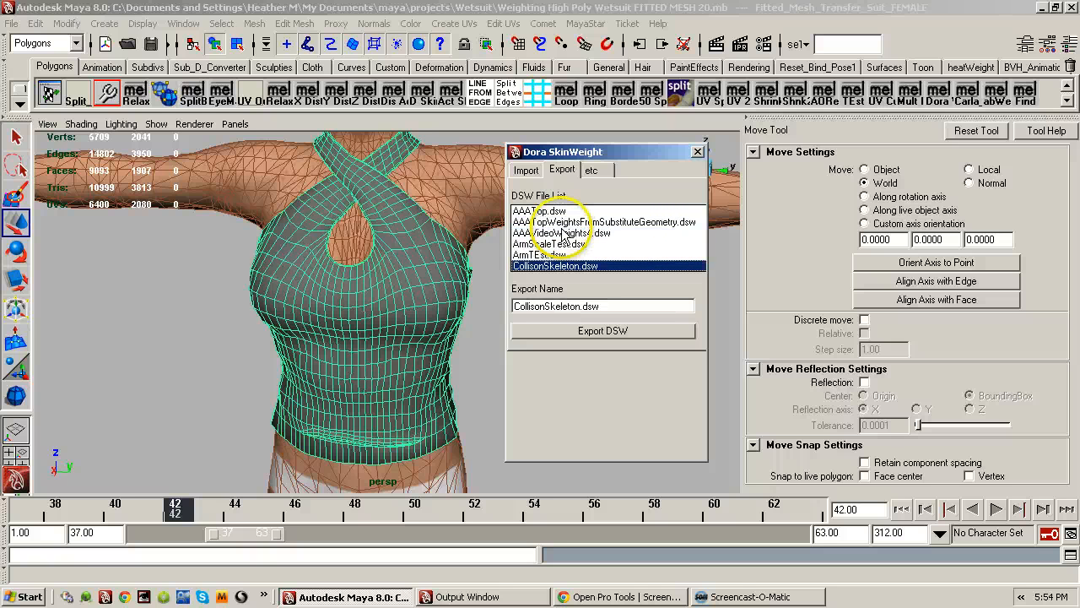
{"action": "key", "text": "Down"}
{"action": "key", "text": "Down"}
{"action": "key", "text": "Down"}
{"action": "key", "text": "Down"}
{"action": "key", "text": "Down"}
{"action": "key", "text": "Down"}
{"action": "key", "text": "Down"}
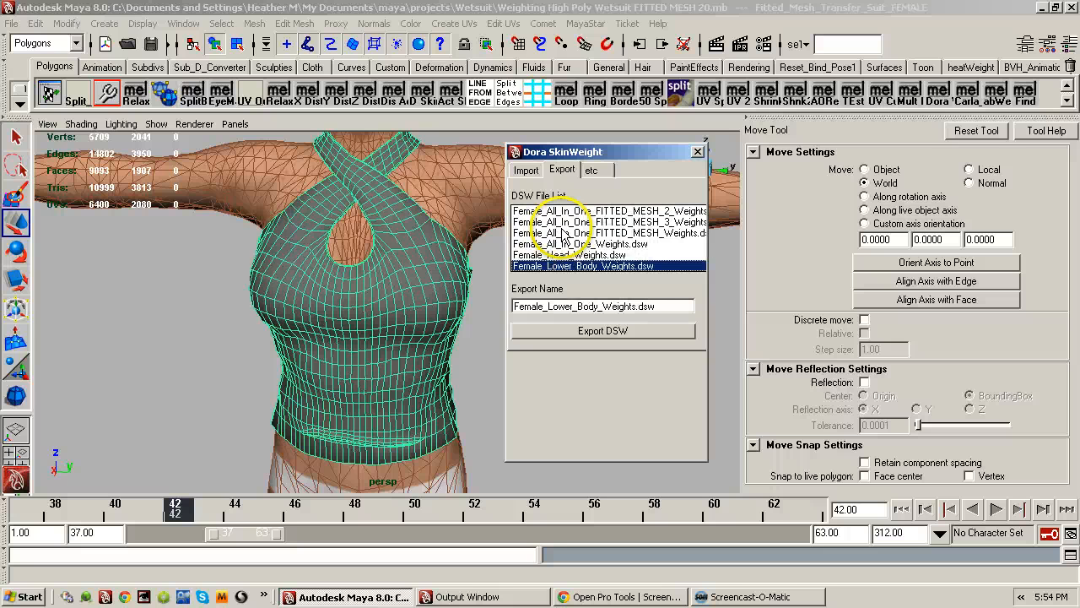
{"action": "key", "text": "Down"}
{"action": "key", "text": "Down"}
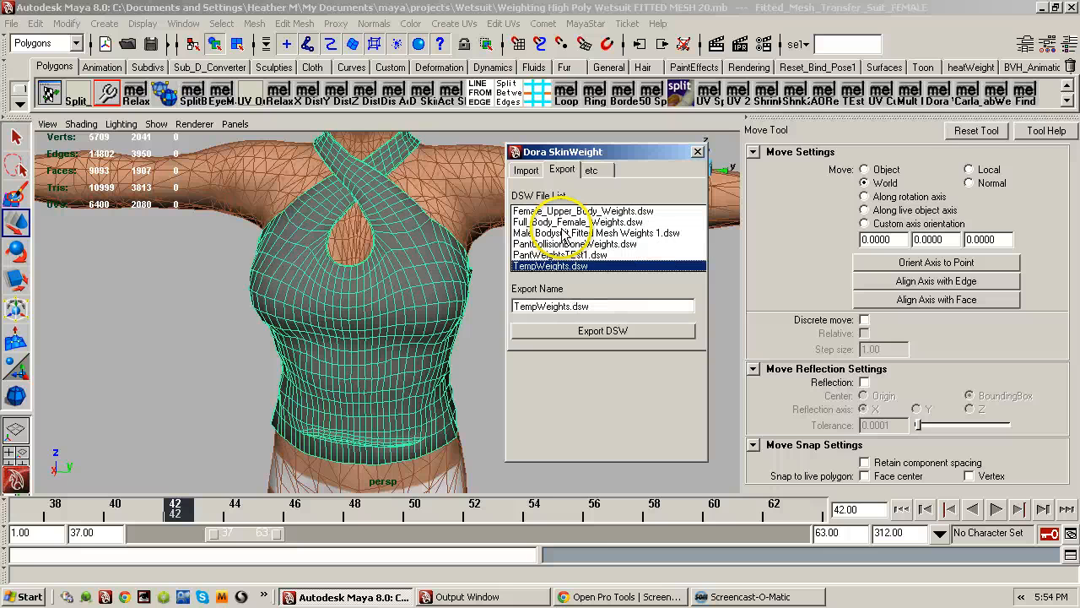
{"action": "key", "text": "Down"}
{"action": "key", "text": "Up"}
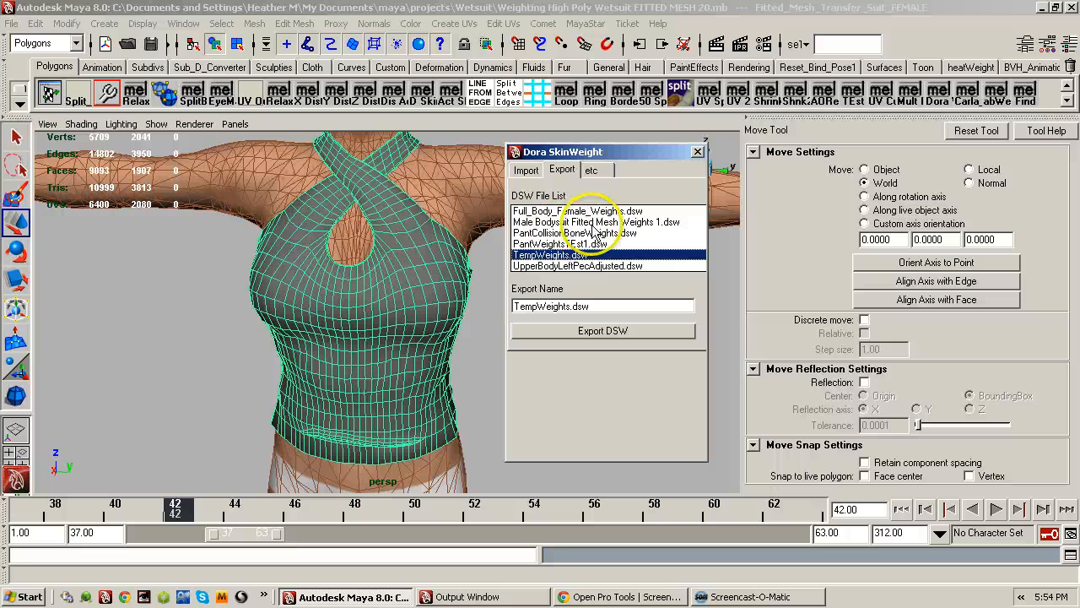
{"action": "left_click", "coordinate": [604, 334]}
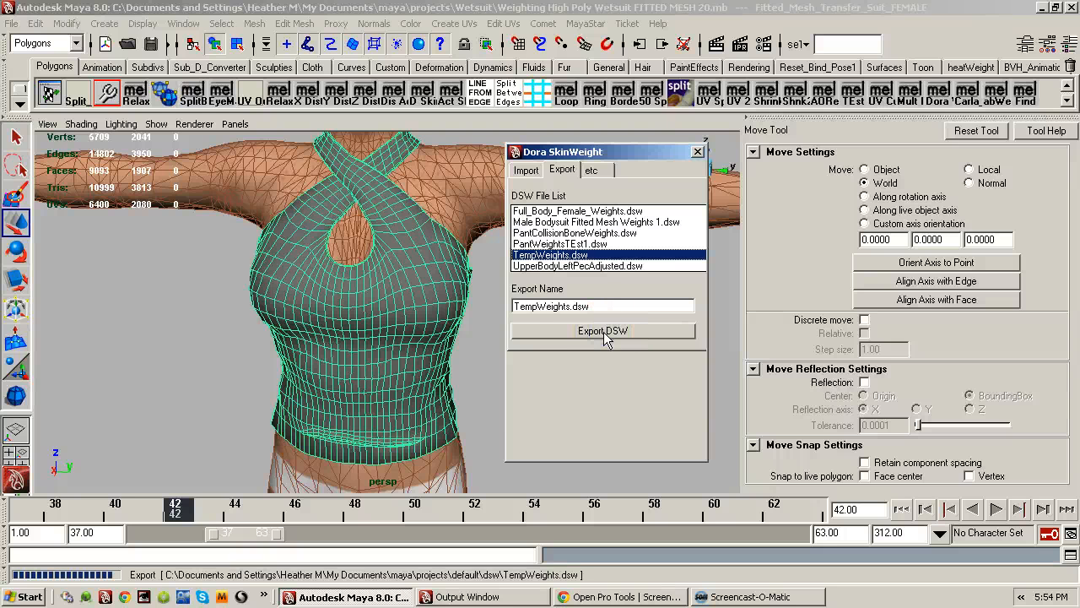
{"action": "left_click", "coordinate": [603, 333]}
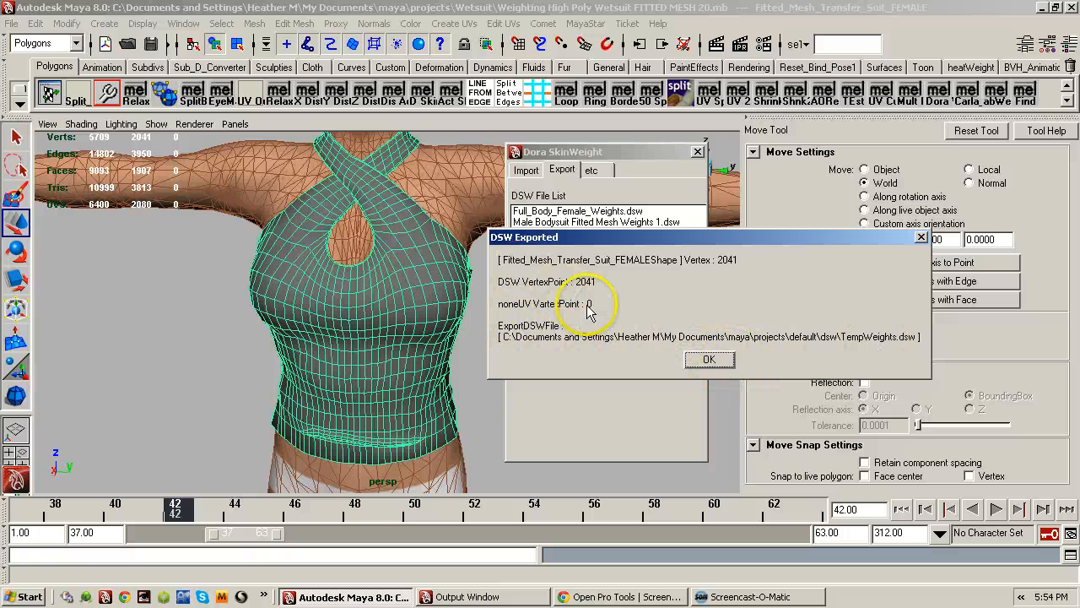
{"action": "left_click", "coordinate": [713, 359]}
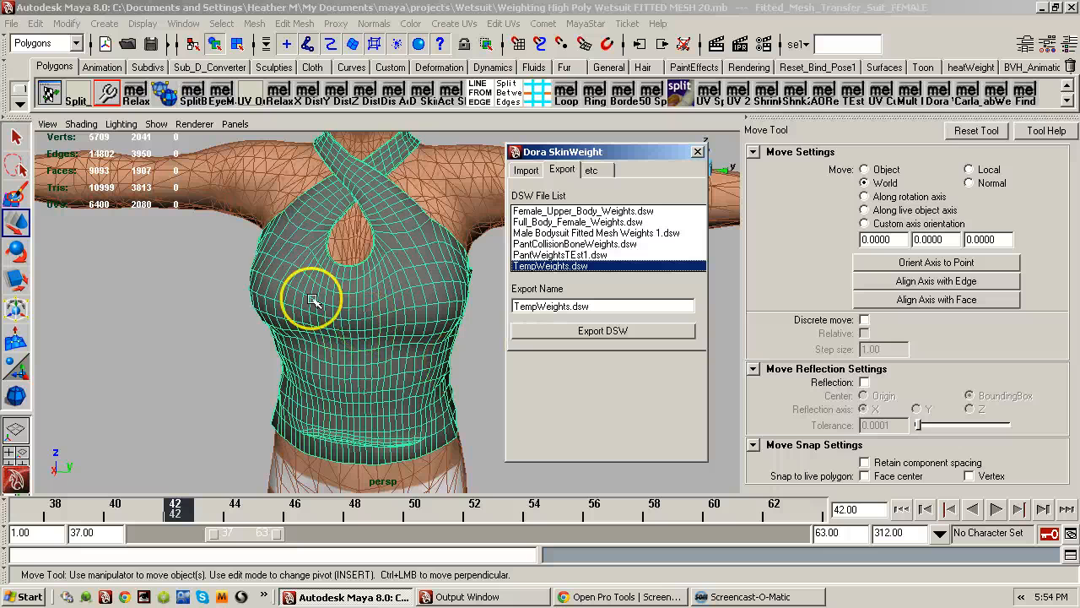
{"action": "left_click", "coordinate": [698, 153]}
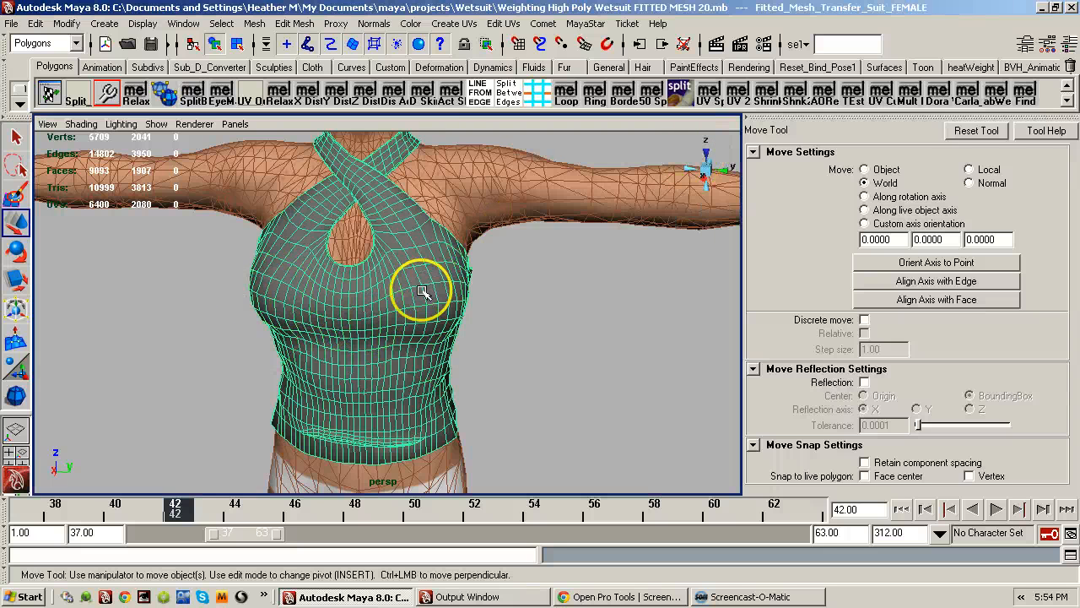
- Detach the skin from the suit and delete its remaining history
{"action": "left_click", "coordinate": [581, 25]}
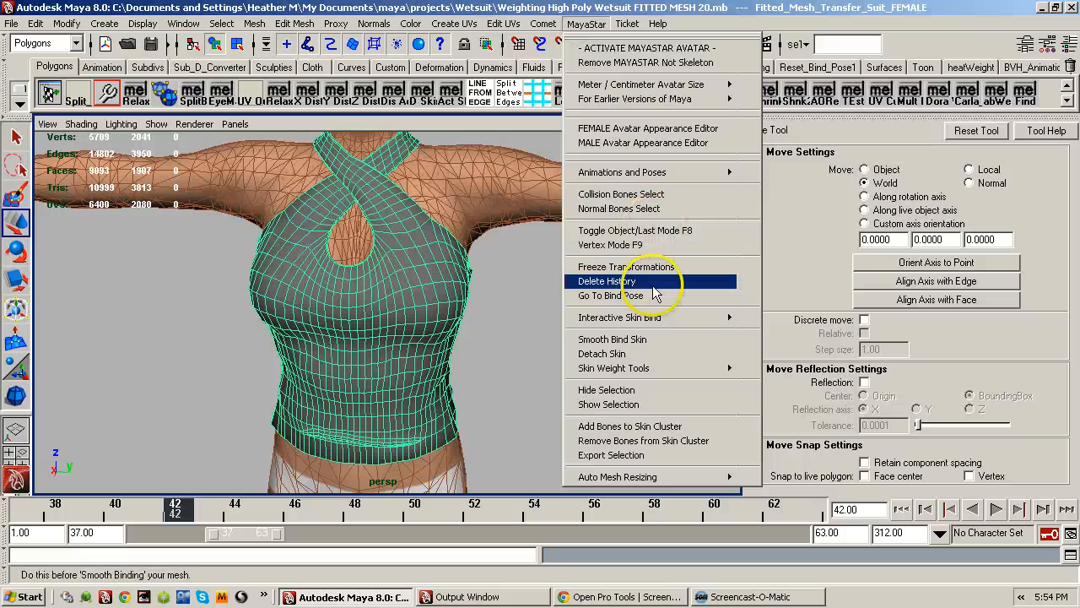
{"action": "left_click", "coordinate": [632, 353]}
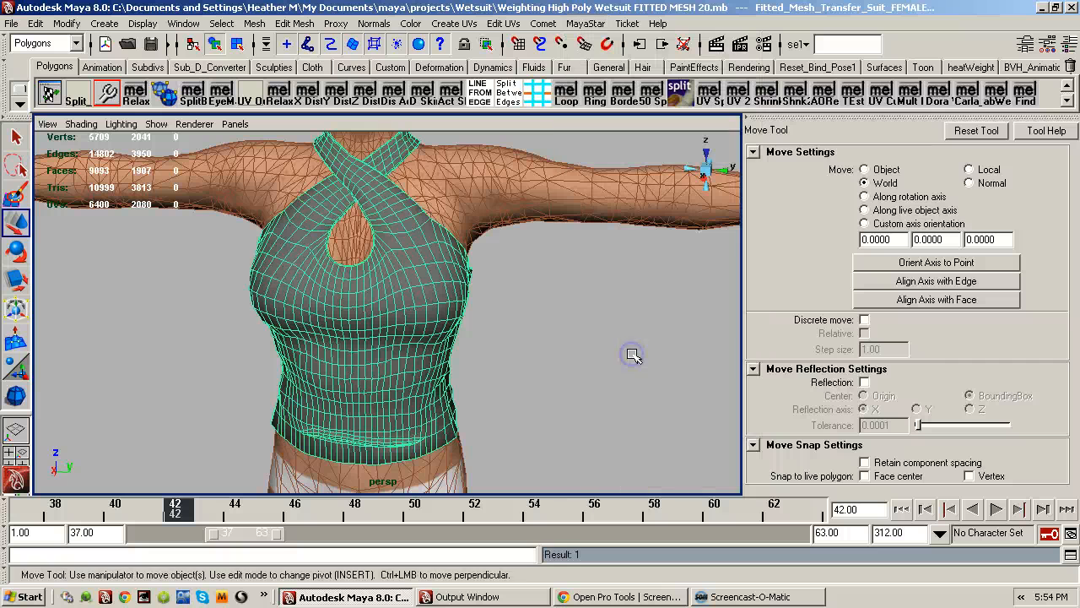
{"action": "left_click", "coordinate": [1069, 44]}
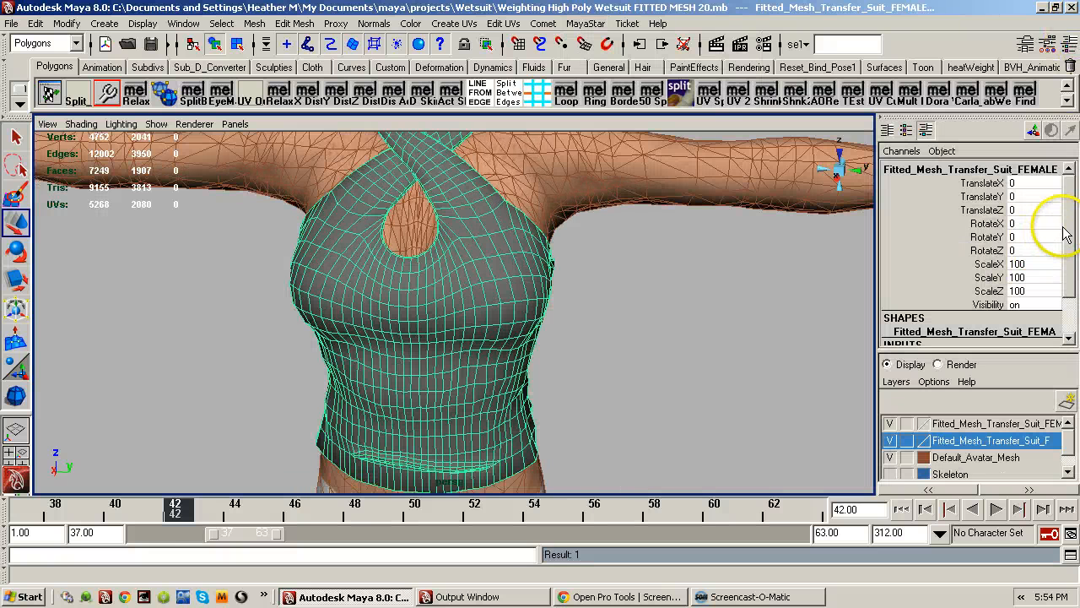
{"action": "scroll", "coordinate": [1065, 236], "scroll_direction": "down", "scroll_amount": 3}
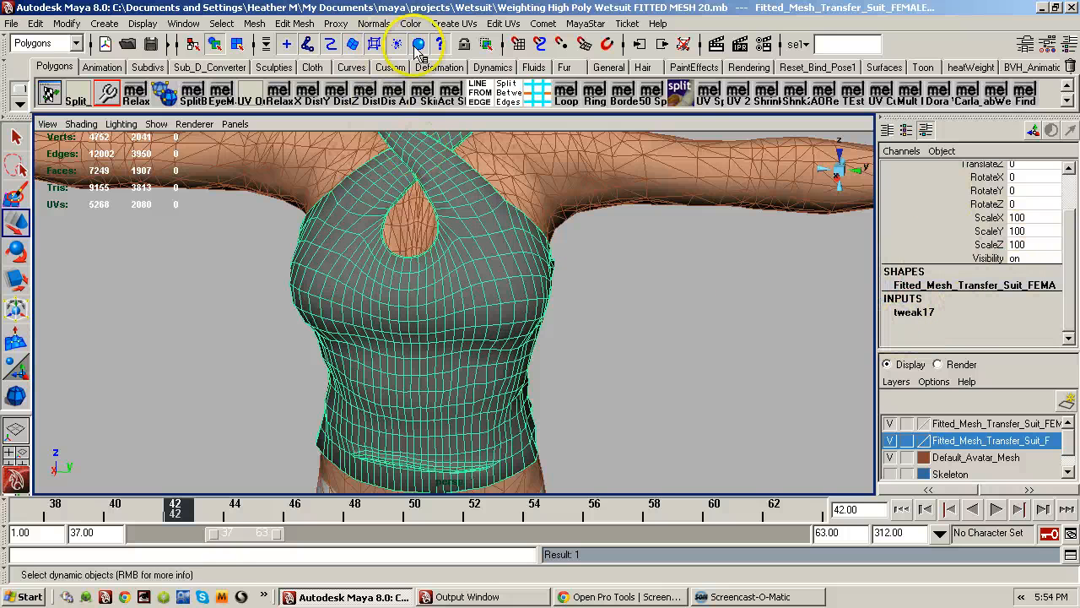
{"action": "left_click", "coordinate": [587, 24]}
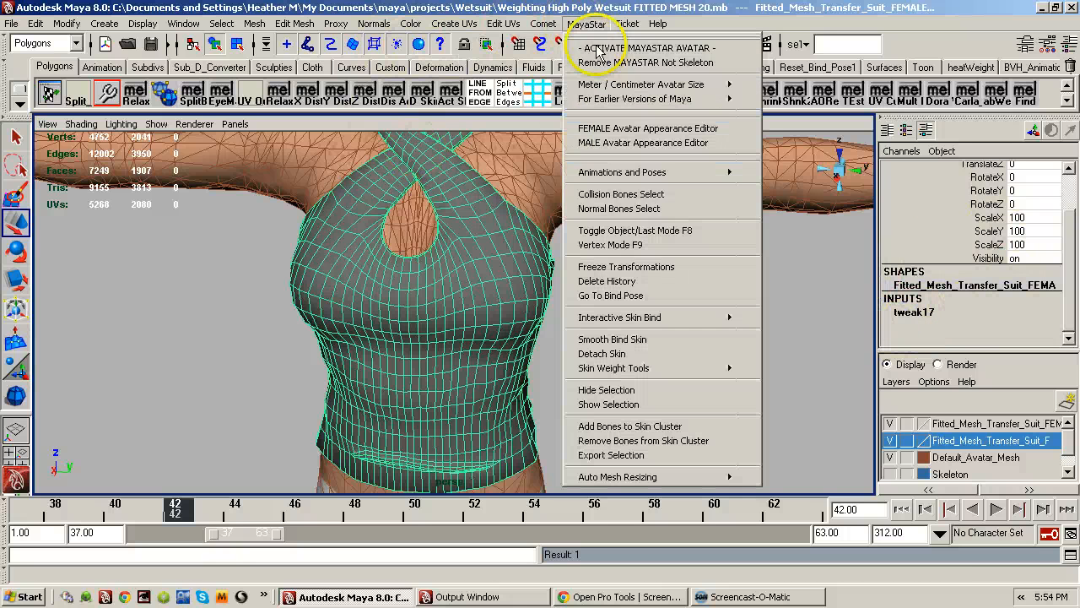
{"action": "left_click", "coordinate": [606, 281]}
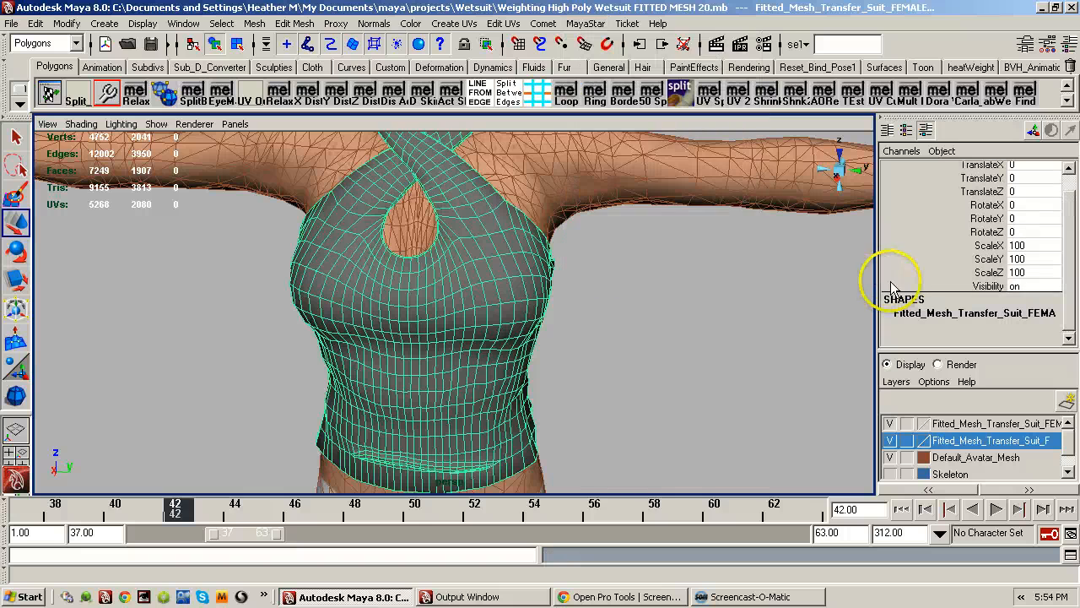
- Select the vertices across the suit's back and adjoining side, excluding the outer edges, and relax them repeatedly
{"action": "left_click_drag", "start_coordinate": [521, 282], "coordinate": [229, 266], "text": "alt"}
{"action": "right_click_drag", "start_coordinate": [363, 269], "coordinate": [520, 269], "text": "alt"}
{"action": "middle_click_drag", "start_coordinate": [424, 286], "coordinate": [548, 404], "text": "alt"}
{"action": "left_click_drag", "start_coordinate": [472, 349], "coordinate": [388, 352], "text": "alt"}
{"action": "left_click_drag", "start_coordinate": [580, 340], "coordinate": [489, 339], "text": "alt"}
{"action": "middle_click_drag", "start_coordinate": [656, 351], "coordinate": [621, 345], "text": "alt"}
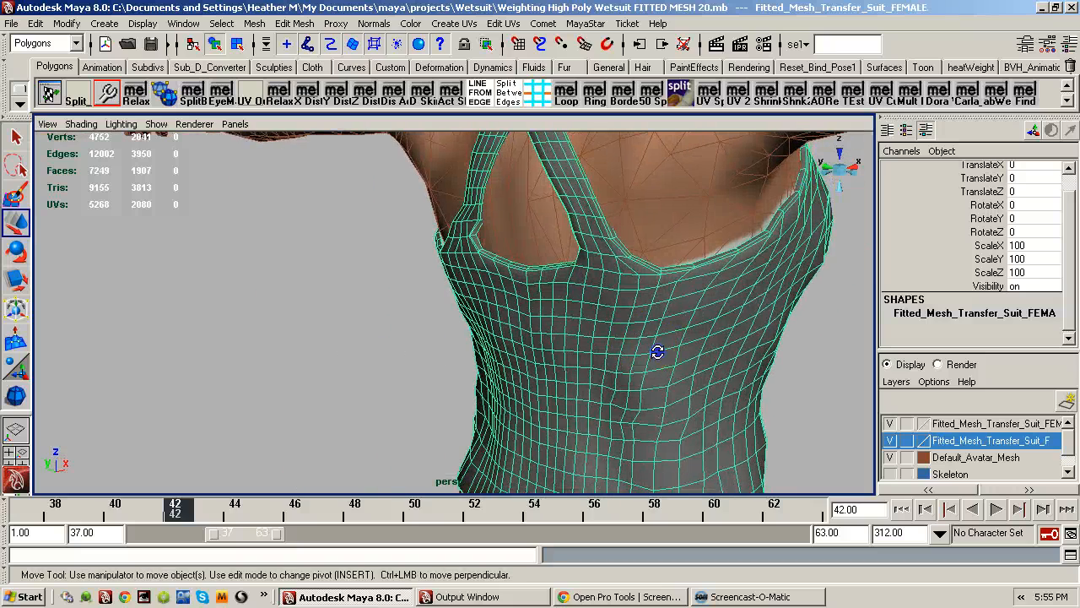
{"action": "left_click_drag", "start_coordinate": [656, 351], "coordinate": [428, 384], "text": "alt"}
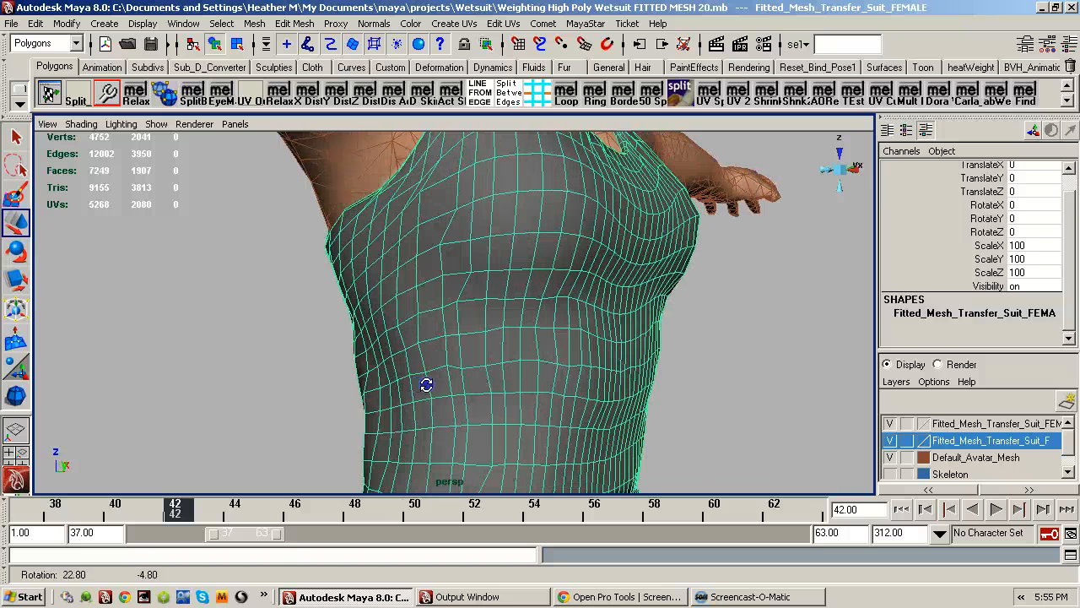
{"action": "key", "text": "F8"}
{"action": "left_click_drag", "start_coordinate": [302, 278], "coordinate": [501, 420]}
{"action": "right_click_drag", "start_coordinate": [531, 413], "coordinate": [374, 405], "text": "alt"}
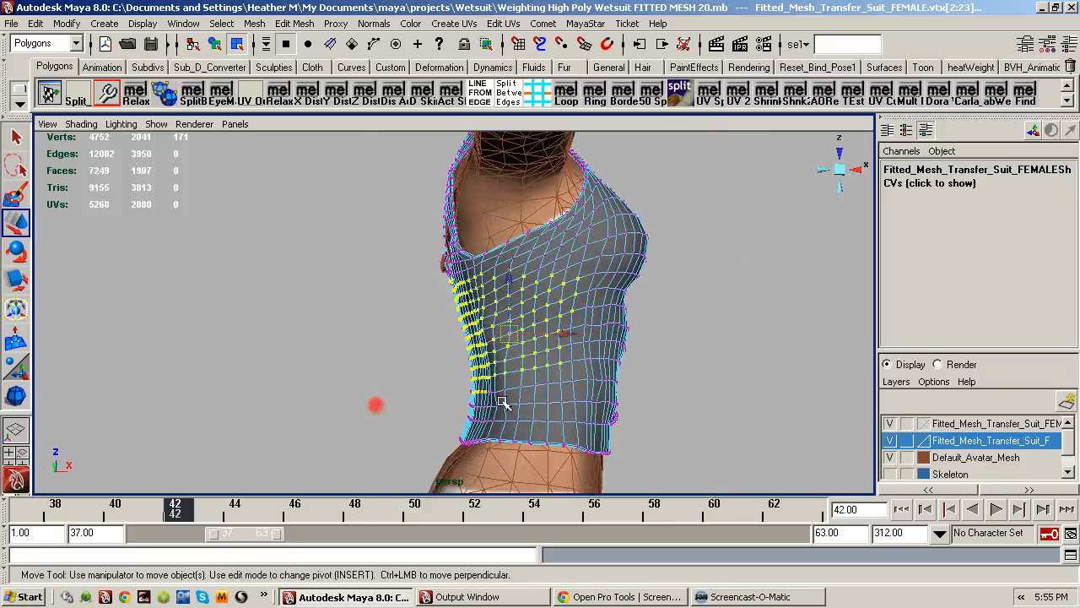
{"action": "left_click_drag", "start_coordinate": [540, 400], "coordinate": [585, 408], "text": "alt"}
{"action": "right_click_drag", "start_coordinate": [563, 375], "coordinate": [668, 361], "text": "alt"}
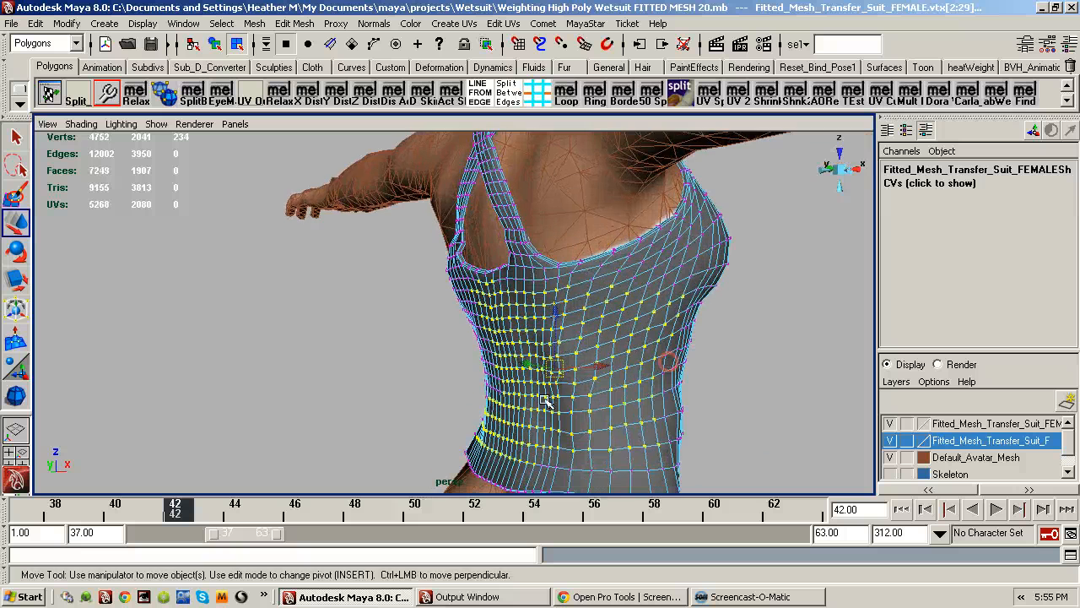
{"action": "left_click_drag", "start_coordinate": [547, 403], "coordinate": [529, 412], "text": "alt"}
{"action": "left_click_drag", "start_coordinate": [511, 449], "coordinate": [511, 449], "text": "ctrl"}
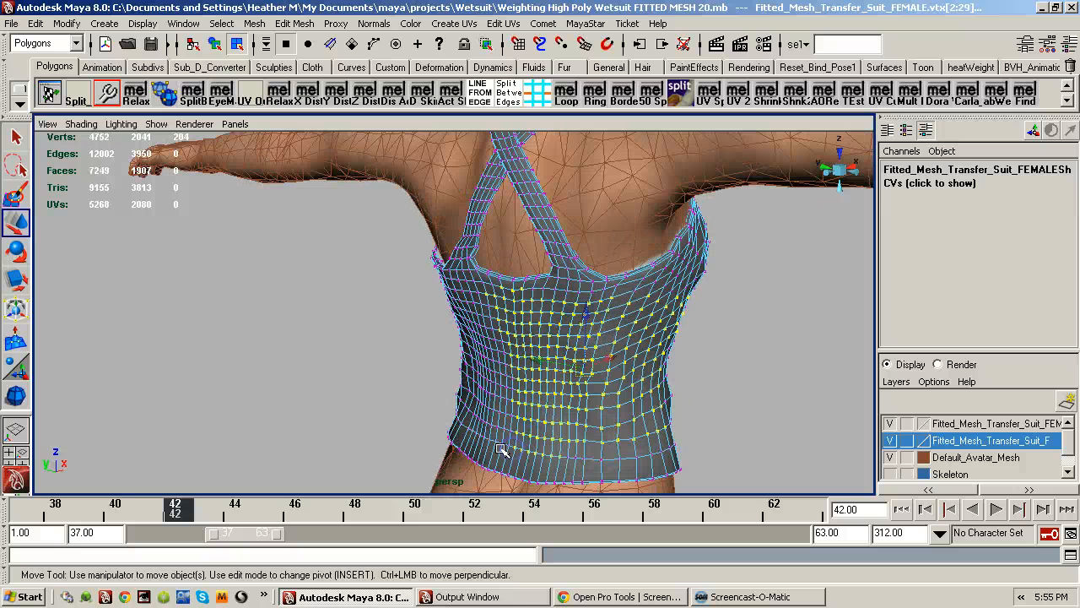
{"action": "left_click", "coordinate": [823, 91]}
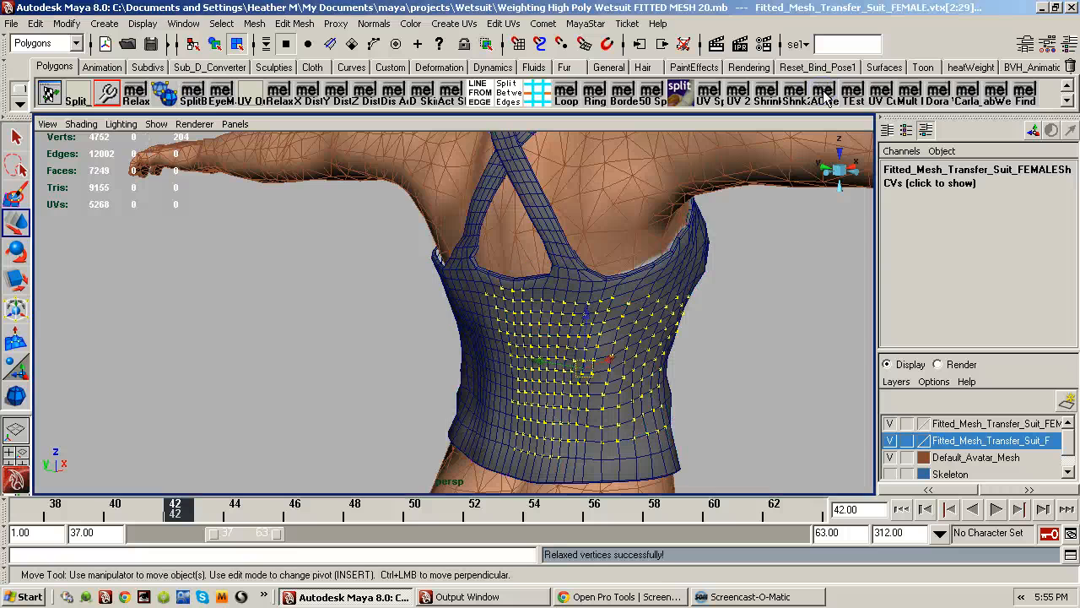
{"action": "left_click", "coordinate": [828, 95]}
{"action": "left_click", "coordinate": [827, 96]}
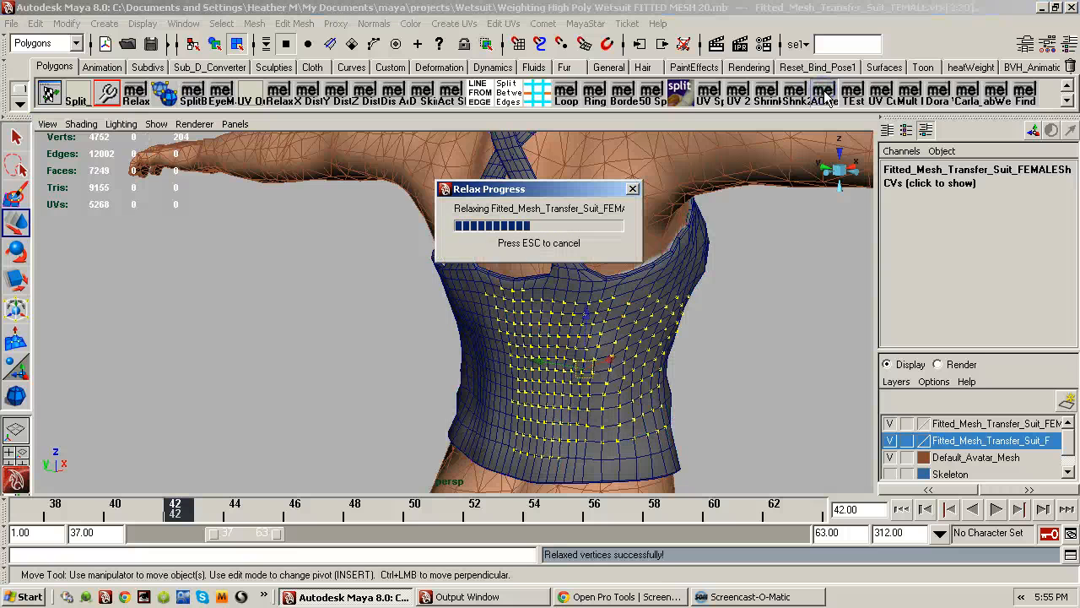
- Average the selected back vertices with 10 iterations and return to object mode
{"action": "left_click_drag", "start_coordinate": [557, 253], "coordinate": [626, 271], "text": "alt"}
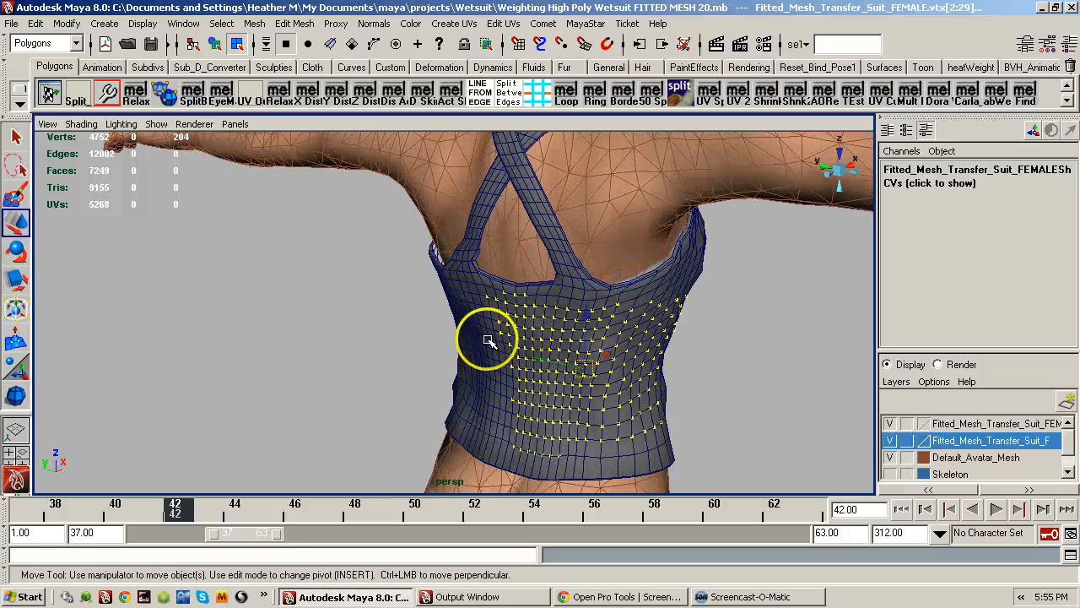
{"action": "left_click_drag", "start_coordinate": [489, 340], "coordinate": [448, 325], "text": "alt"}
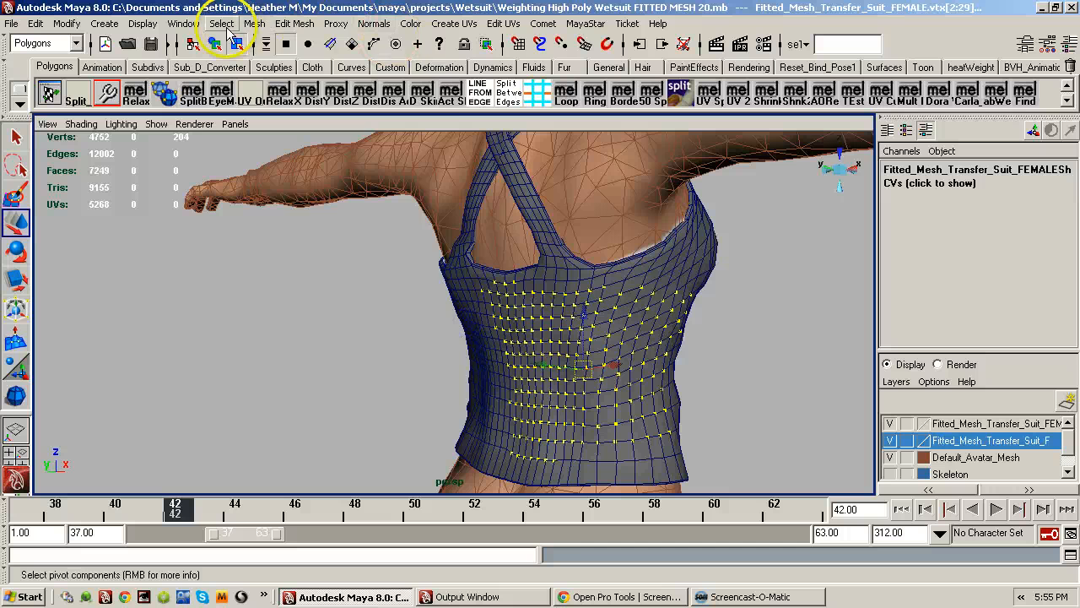
{"action": "left_click", "coordinate": [255, 23]}
{"action": "left_click", "coordinate": [262, 127]}
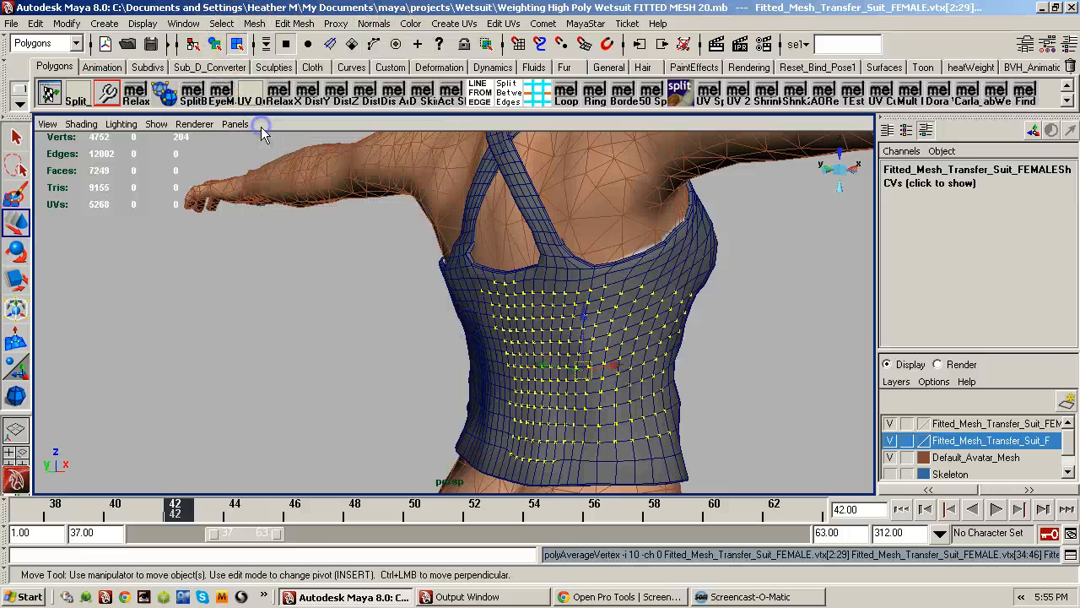
{"action": "left_click_drag", "start_coordinate": [447, 291], "coordinate": [362, 298], "text": "alt"}
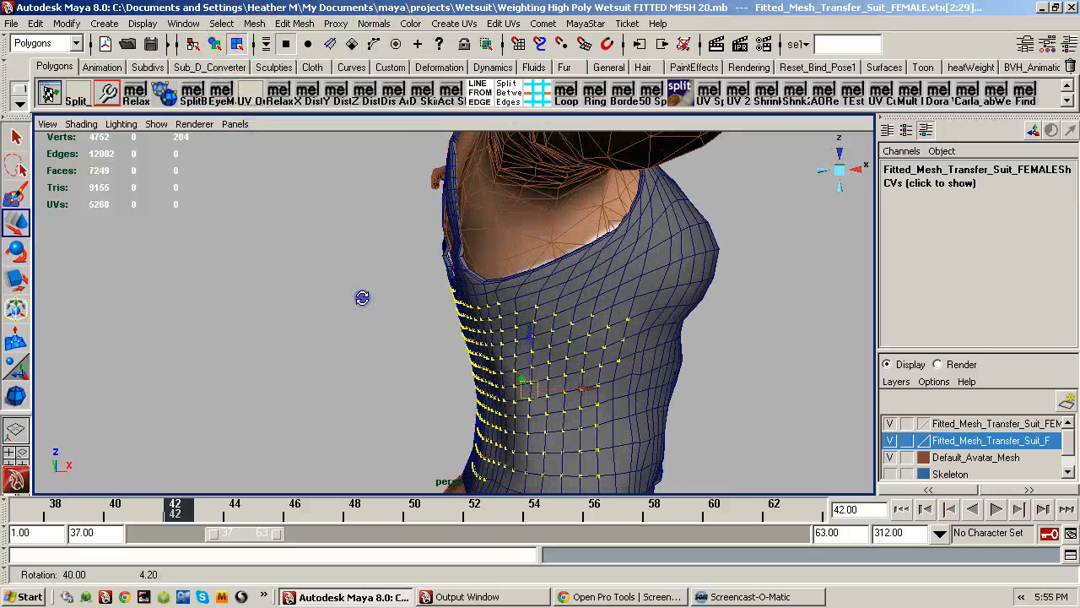
{"action": "left_click_drag", "start_coordinate": [470, 282], "coordinate": [660, 285], "text": "alt"}
{"action": "left_click_drag", "start_coordinate": [414, 290], "coordinate": [701, 309], "text": "alt"}
{"action": "key", "text": "F8"}
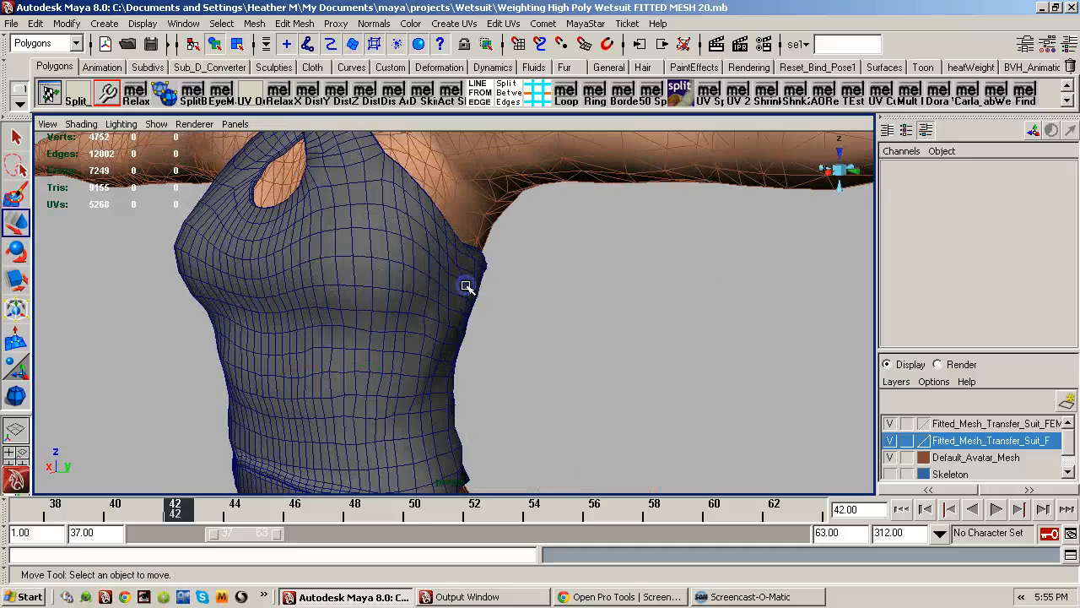
- Smooth bind the suit to the selected collision and normal bones, using closest distance, 3 max influences and a dropoff rate of 7.0
{"action": "left_click", "coordinate": [466, 287]}
{"action": "left_click_drag", "start_coordinate": [466, 287], "coordinate": [501, 220], "text": "alt"}
{"action": "left_click", "coordinate": [585, 24]}
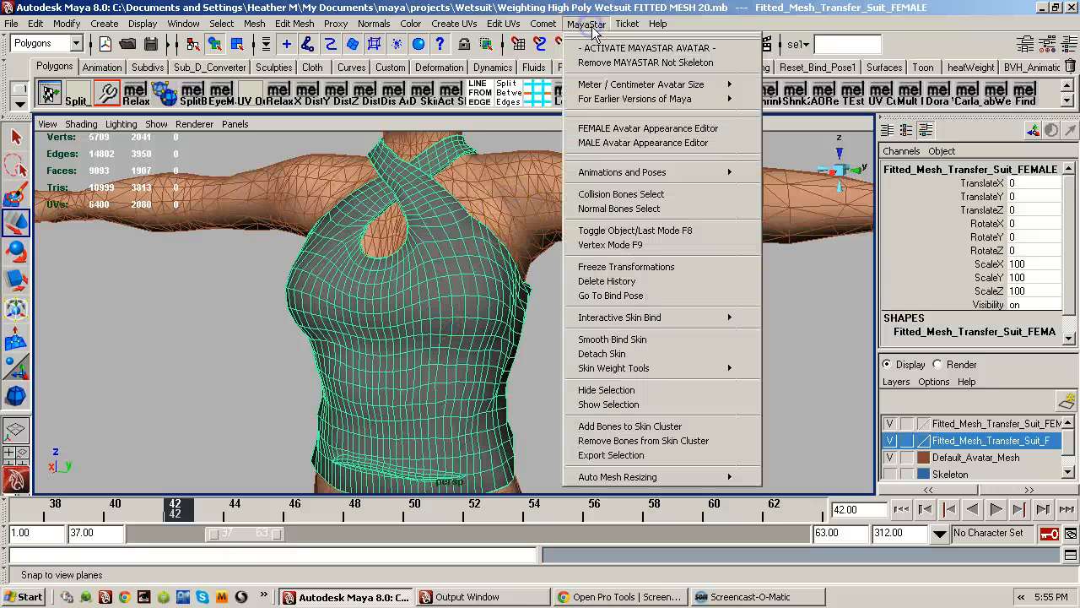
{"action": "left_click", "coordinate": [594, 37]}
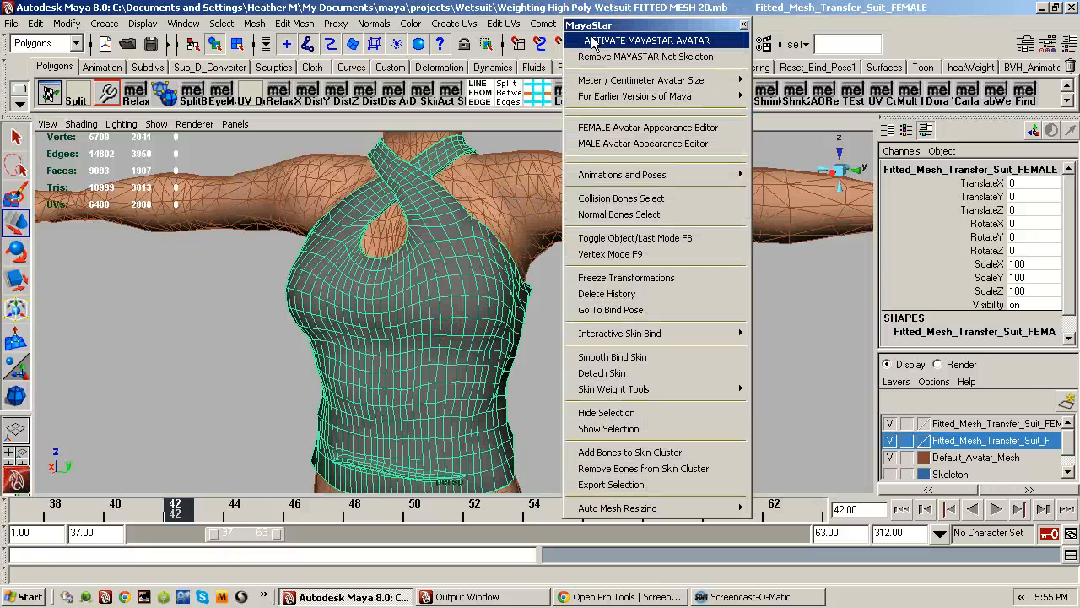
{"action": "left_click", "coordinate": [621, 199]}
{"action": "left_click", "coordinate": [620, 215]}
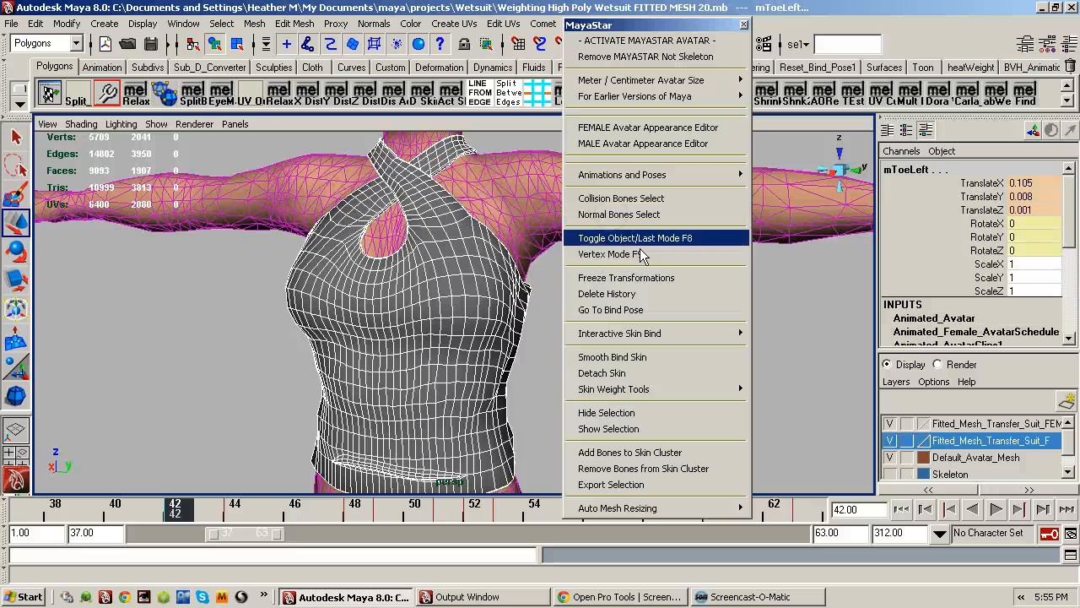
{"action": "left_click", "coordinate": [652, 271]}
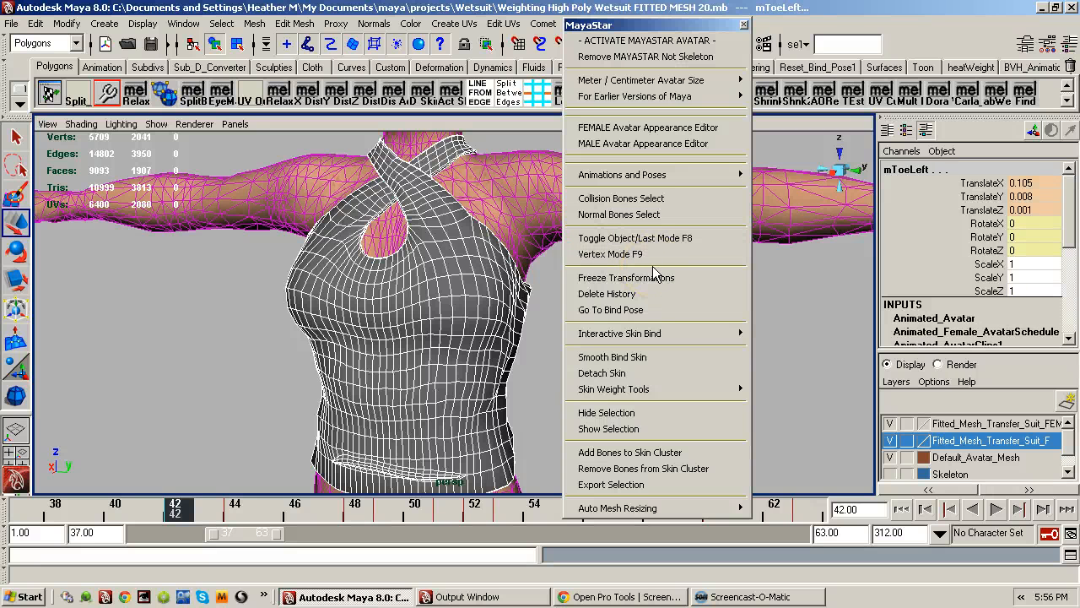
{"action": "left_click", "coordinate": [624, 357]}
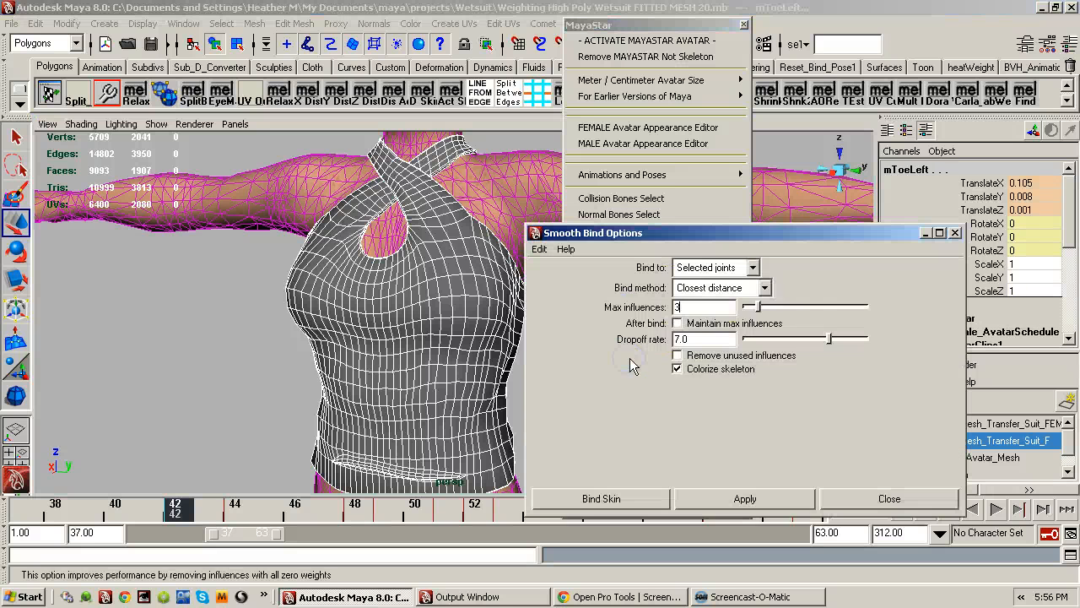
{"action": "left_click", "coordinate": [608, 499]}
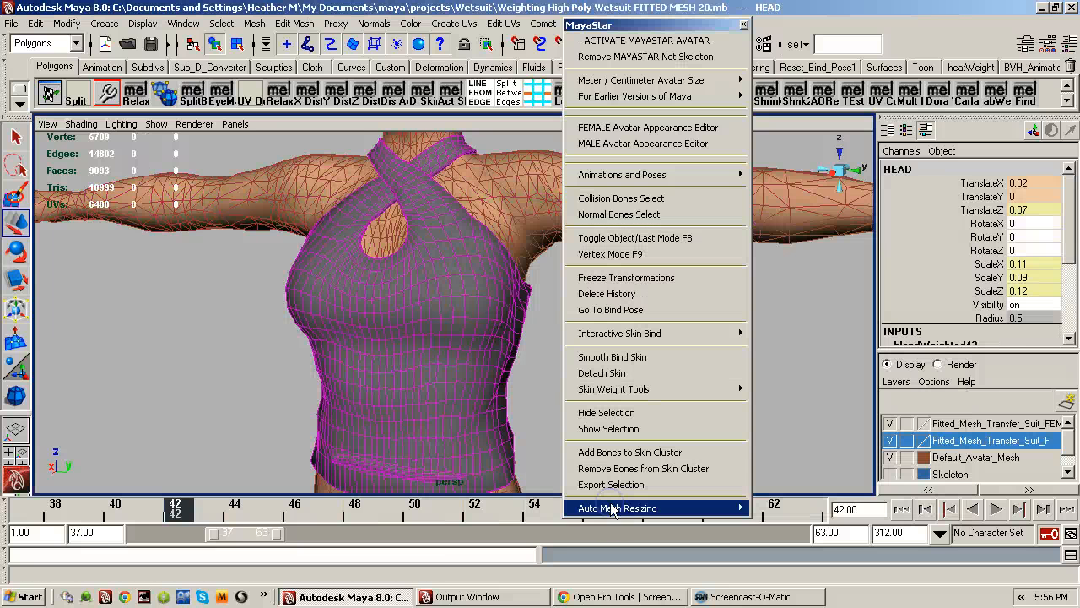
- Select the suit and examine how it fits the avatar's back, side and front
{"action": "left_click_drag", "start_coordinate": [391, 370], "coordinate": [216, 320], "text": "alt"}
{"action": "left_click", "coordinate": [289, 347]}
{"action": "left_click", "coordinate": [429, 329]}
{"action": "right_click_drag", "start_coordinate": [415, 314], "coordinate": [480, 301], "text": "alt"}
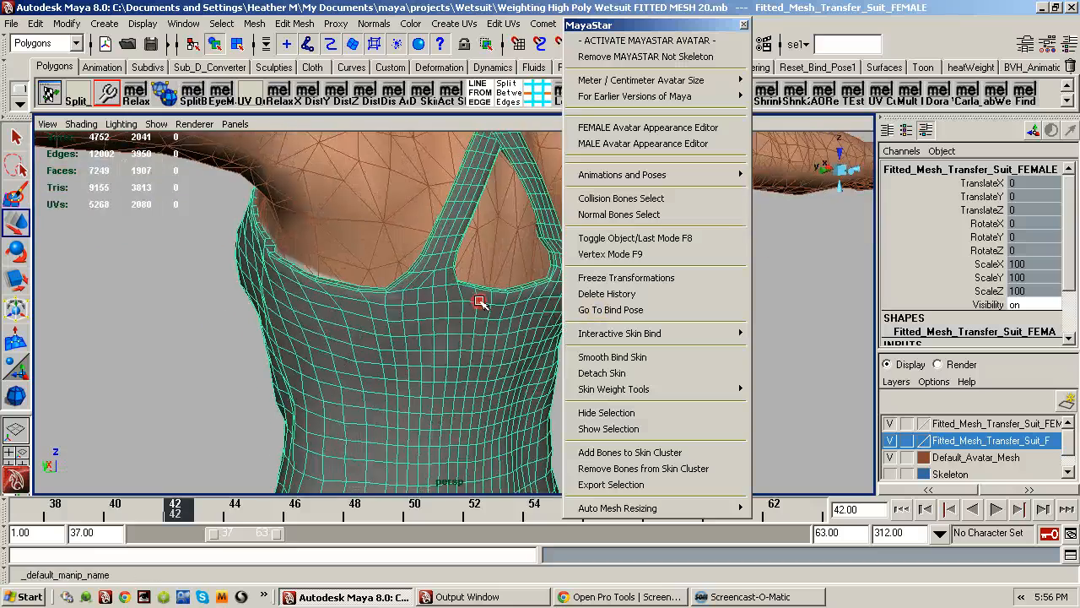
{"action": "middle_click_drag", "start_coordinate": [480, 302], "coordinate": [334, 347], "text": "alt"}
{"action": "right_click_drag", "start_coordinate": [314, 350], "coordinate": [512, 323], "text": "alt"}
{"action": "left_click_drag", "start_coordinate": [365, 294], "coordinate": [376, 338], "text": "alt"}
{"action": "right_click_drag", "start_coordinate": [392, 339], "coordinate": [141, 335], "text": "alt"}
{"action": "middle_click_drag", "start_coordinate": [394, 342], "coordinate": [328, 326], "text": "alt"}
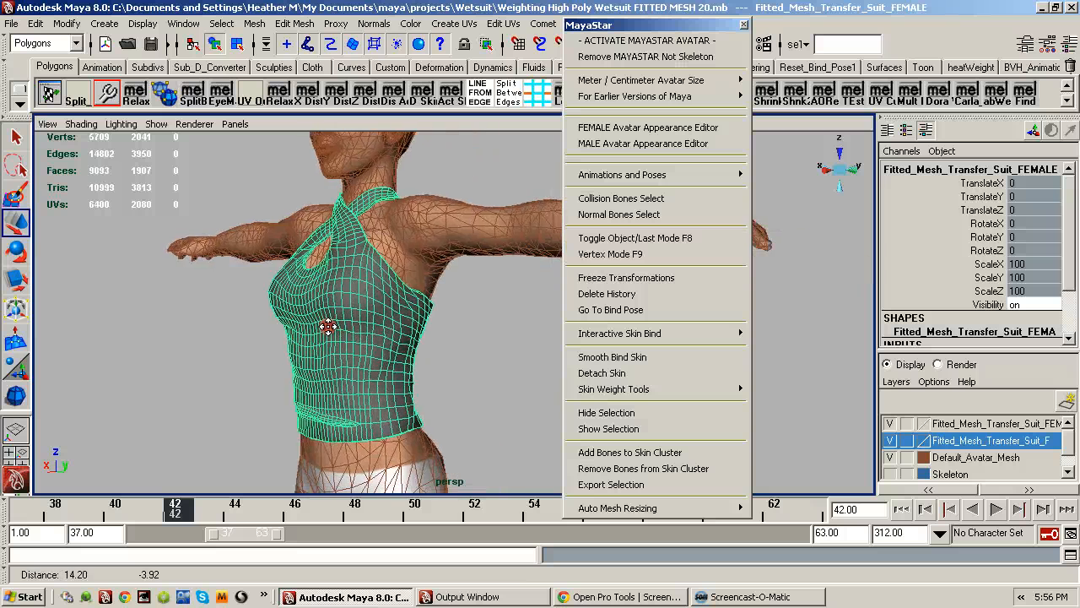
{"action": "left_click_drag", "start_coordinate": [338, 326], "coordinate": [358, 326], "text": "alt"}
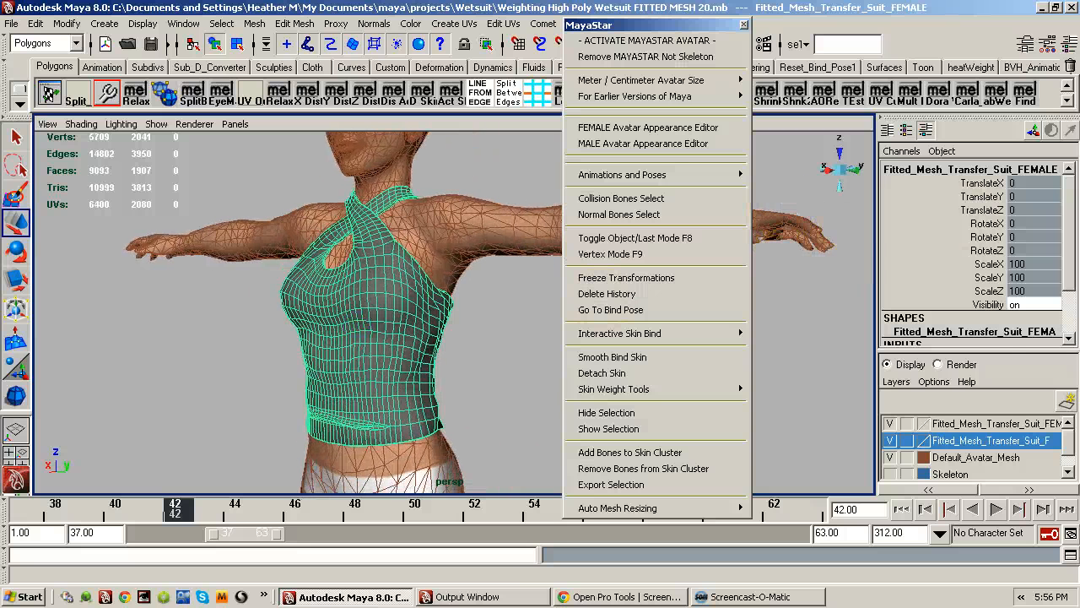
- Set the avatar's Breast Size to 100 in the female appearance editor, check the suit's front, and close the editor
{"action": "left_click", "coordinate": [647, 127]}
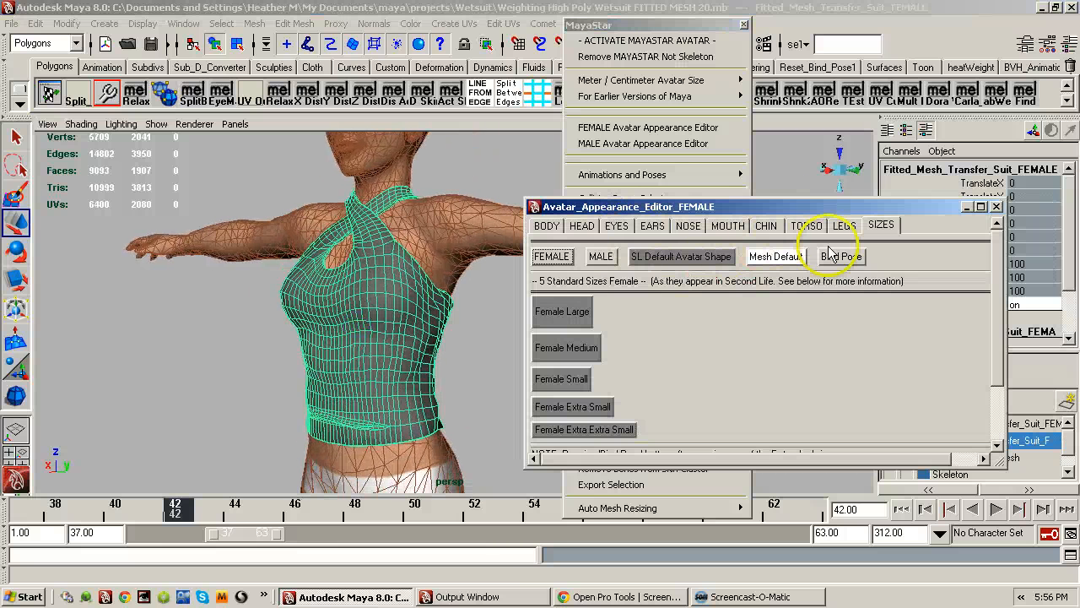
{"action": "left_click", "coordinate": [803, 225]}
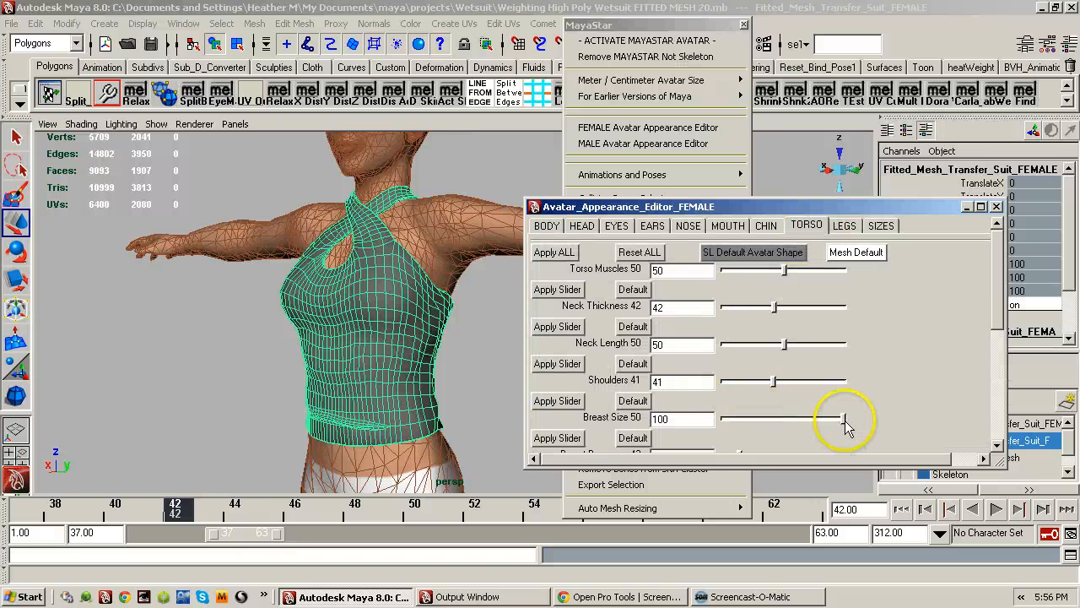
{"action": "left_click_drag", "start_coordinate": [843, 425], "coordinate": [875, 422]}
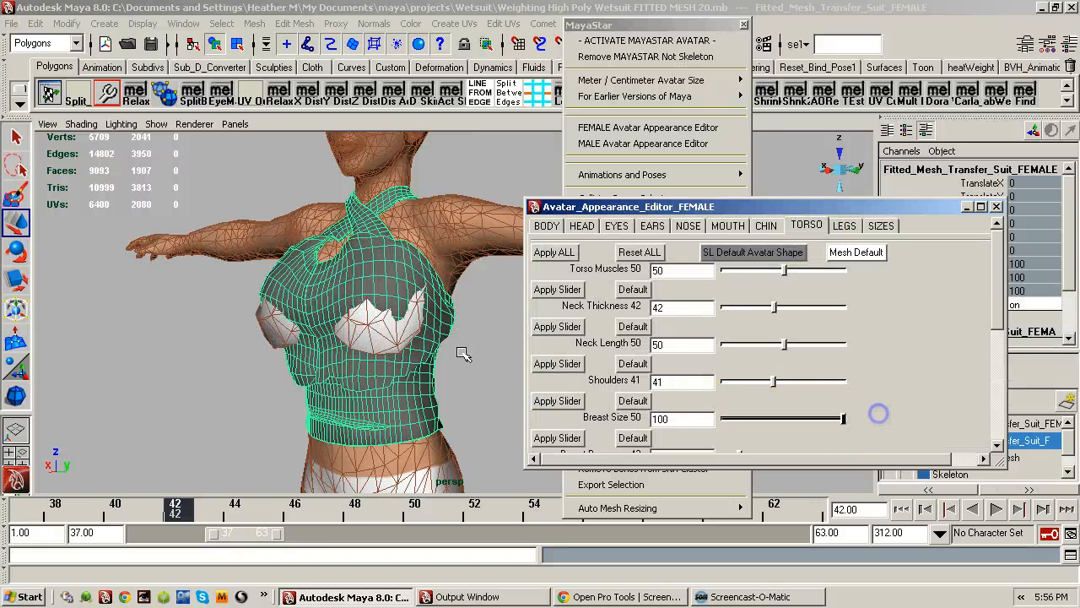
{"action": "mouse_move", "coordinate": [369, 348]}
{"action": "left_mouse_down", "text": "alt"}
{"action": "mouse_move", "coordinate": [275, 354]}
{"action": "mouse_move", "coordinate": [362, 353]}
{"action": "left_mouse_up", "text": "alt"}
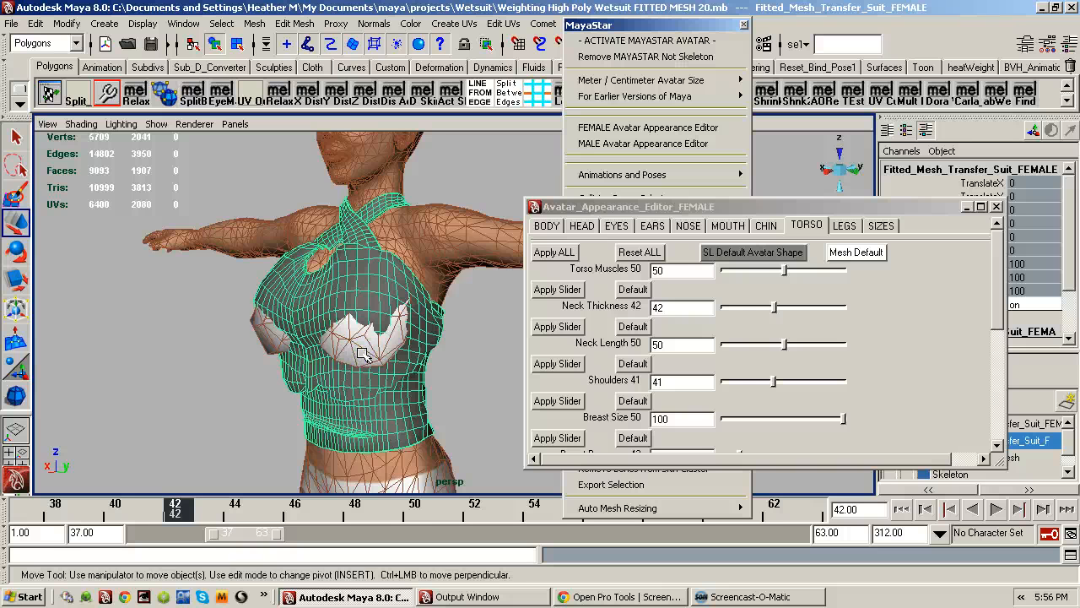
{"action": "left_click", "coordinate": [716, 209]}
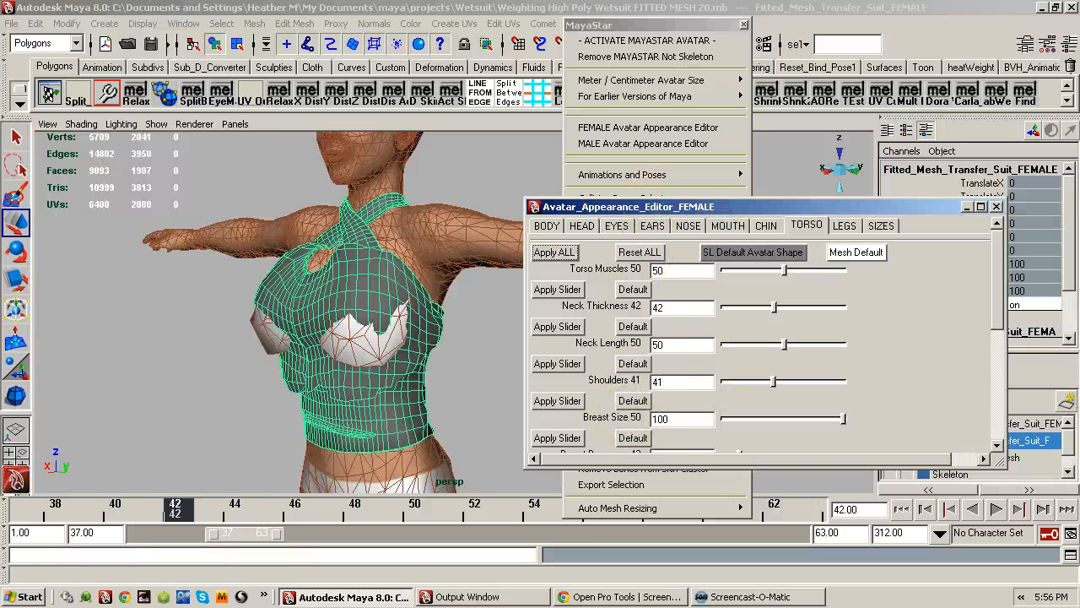
{"action": "left_click", "coordinate": [997, 207]}
- Import TempWeights.dsw onto the suit by vertex order with Dora SkinWeight and close its window
{"action": "left_click", "coordinate": [937, 95]}
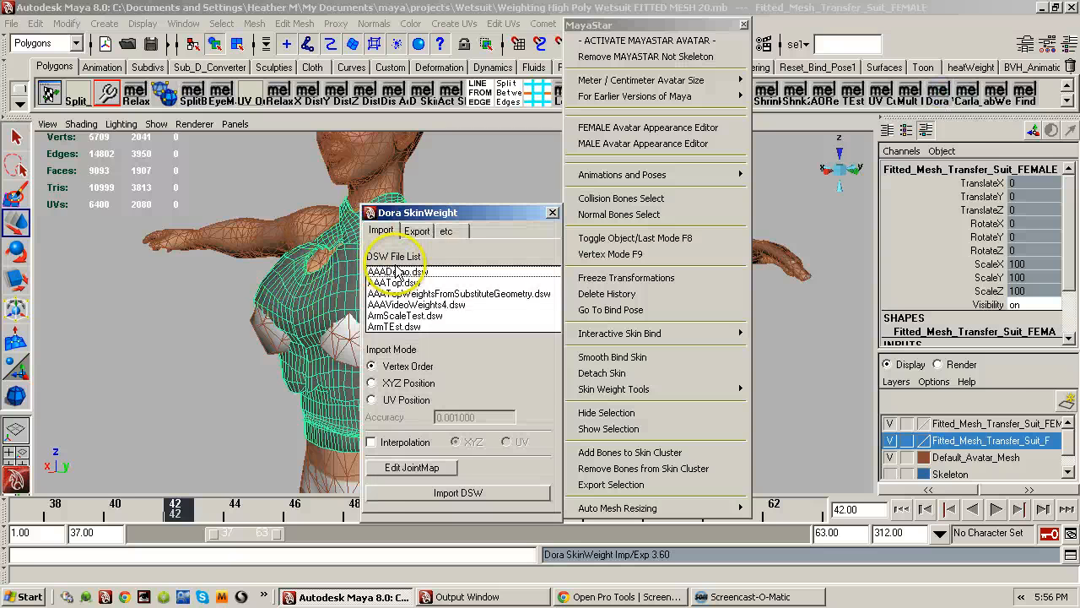
{"action": "left_click", "coordinate": [416, 294]}
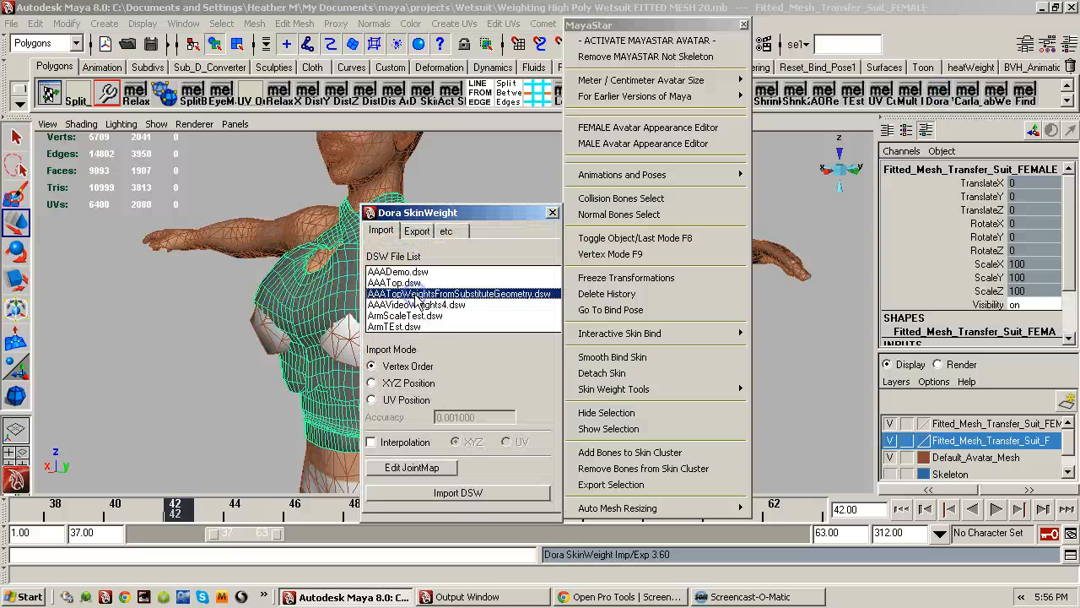
{"action": "scroll", "coordinate": [416, 300], "scroll_direction": "down", "scroll_amount": 3}
{"action": "scroll", "coordinate": [416, 300], "scroll_direction": "up", "scroll_amount": 3}
{"action": "key", "text": "Down"}
{"action": "key", "text": "Down"}
{"action": "key", "text": "Down"}
{"action": "key", "text": "Down"}
{"action": "key", "text": "Down"}
{"action": "key", "text": "Down"}
{"action": "key", "text": "Down"}
{"action": "key", "text": "Down"}
{"action": "key", "text": "Down"}
{"action": "key", "text": "Down"}
{"action": "key", "text": "Down"}
{"action": "key", "text": "Down"}
{"action": "key", "text": "Down"}
{"action": "key", "text": "Down"}
{"action": "key", "text": "Down"}
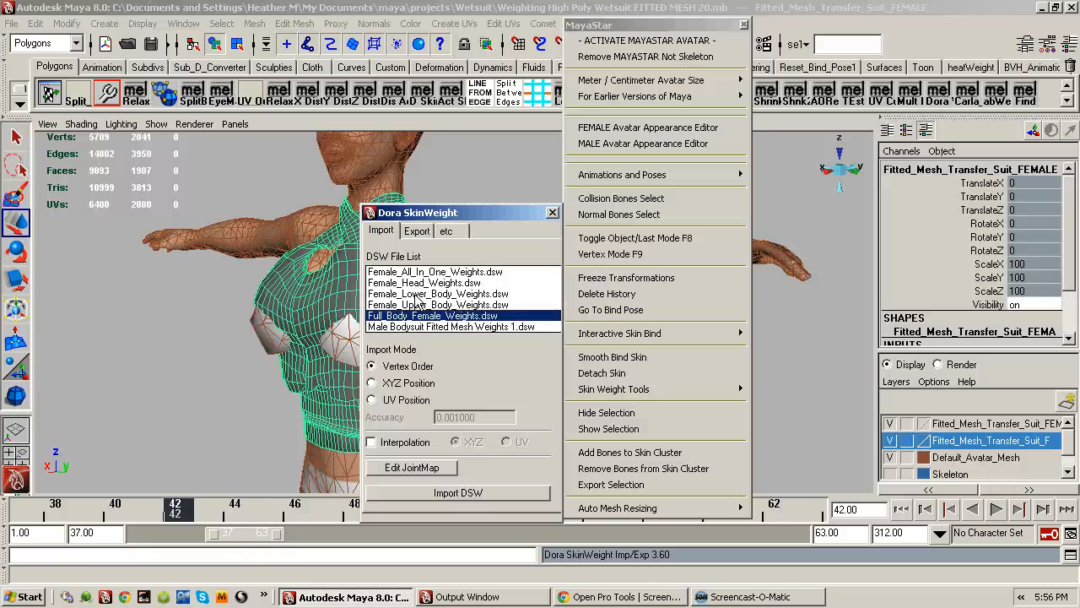
{"action": "scroll", "coordinate": [416, 300], "scroll_direction": "down", "scroll_amount": 2}
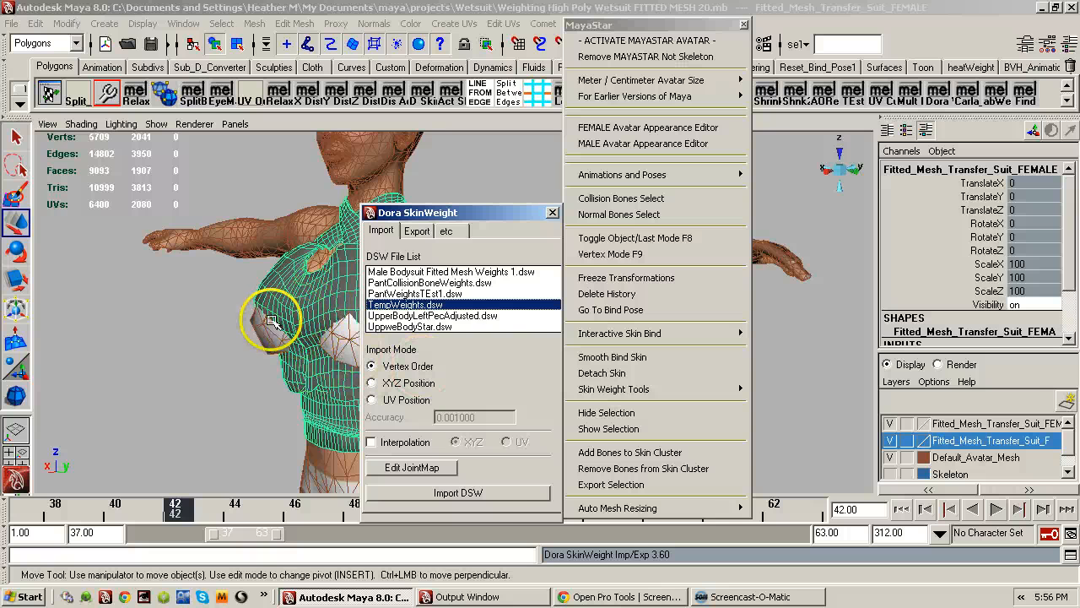
{"action": "left_click", "coordinate": [477, 500]}
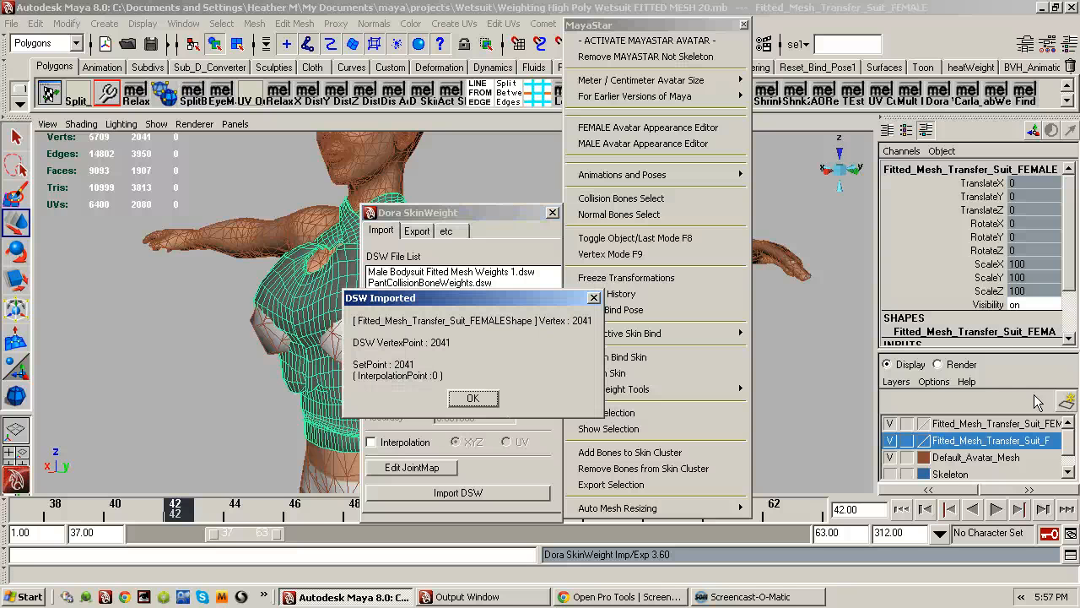
{"action": "left_click", "coordinate": [696, 372]}
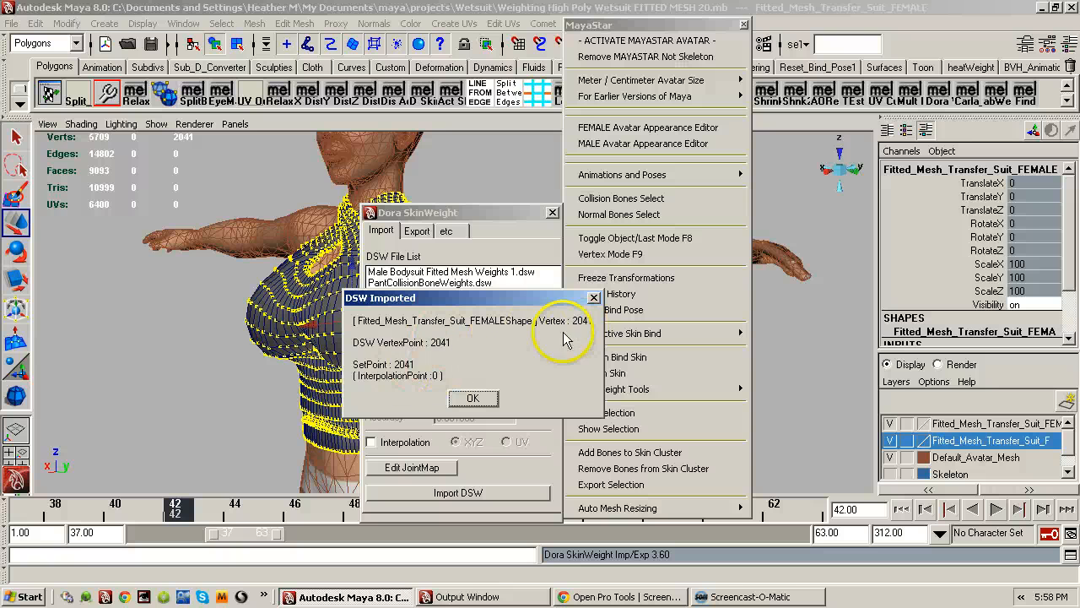
{"action": "left_click", "coordinate": [471, 399]}
{"action": "left_click", "coordinate": [411, 368]}
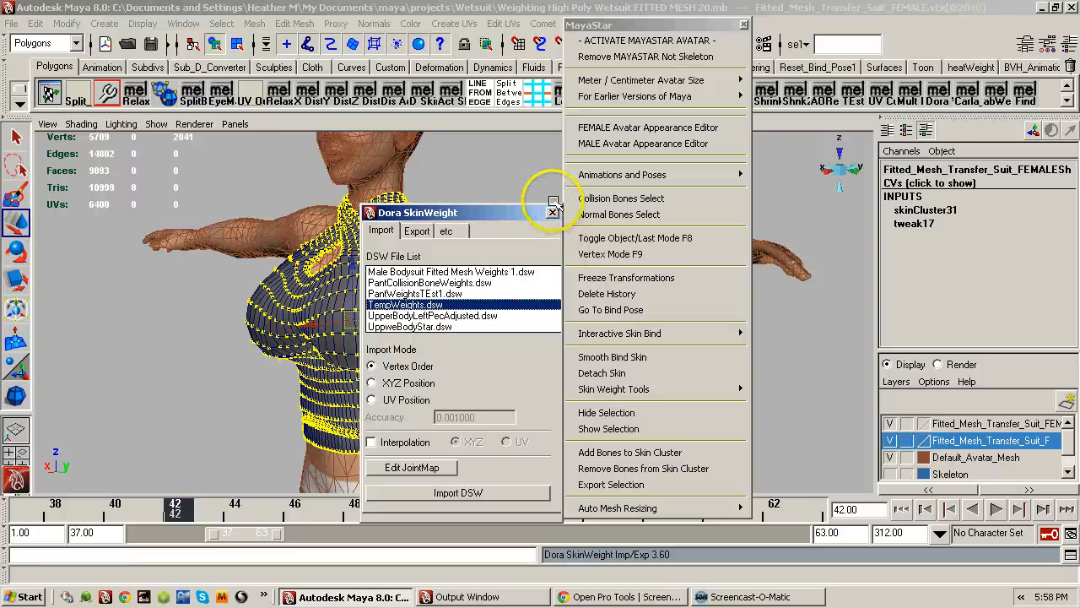
{"action": "left_click", "coordinate": [553, 212]}
- Check the suit's chest from the front and side, and apply the Female Large standard size to the avatar
{"action": "left_click_drag", "start_coordinate": [321, 338], "coordinate": [396, 346], "text": "alt"}
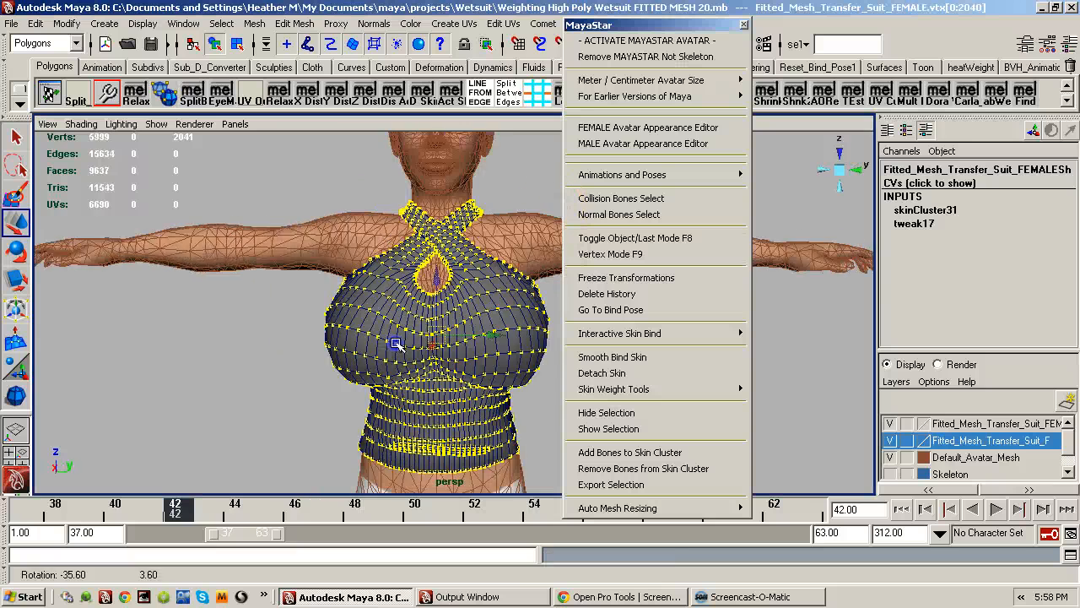
{"action": "right_click_drag", "start_coordinate": [397, 345], "coordinate": [542, 335], "text": "alt"}
{"action": "left_click_drag", "start_coordinate": [419, 354], "coordinate": [353, 339], "text": "alt"}
{"action": "right_click_drag", "start_coordinate": [353, 338], "coordinate": [208, 348], "text": "alt"}
{"action": "mouse_move", "coordinate": [350, 351]}
{"action": "left_mouse_down", "text": "alt"}
{"action": "mouse_move", "coordinate": [279, 368]}
{"action": "mouse_move", "coordinate": [181, 367]}
{"action": "mouse_move", "coordinate": [342, 355]}
{"action": "left_mouse_up", "text": "alt"}
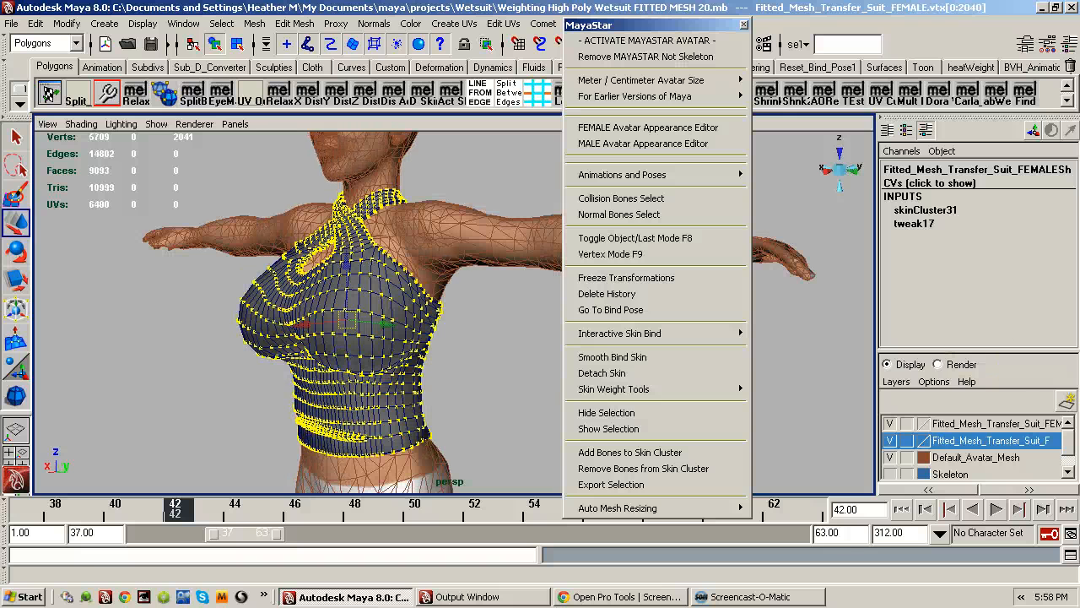
{"action": "left_click", "coordinate": [887, 245]}
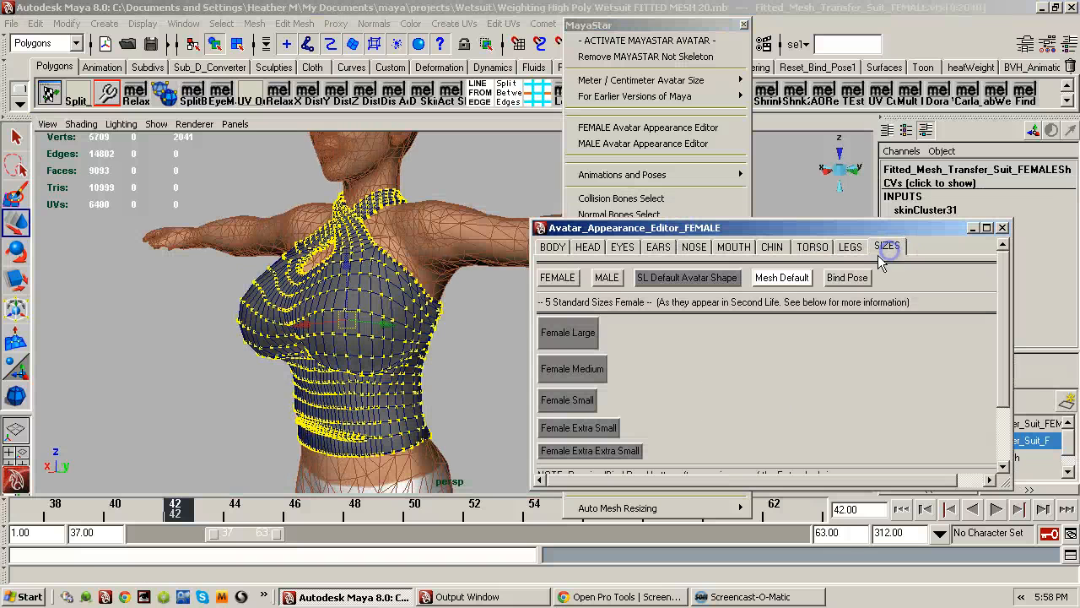
{"action": "left_click", "coordinate": [571, 332]}
- Deselect the suit and examine how its back and underarm areas fit the large avatar
{"action": "left_click_drag", "start_coordinate": [422, 363], "coordinate": [169, 368], "text": "alt"}
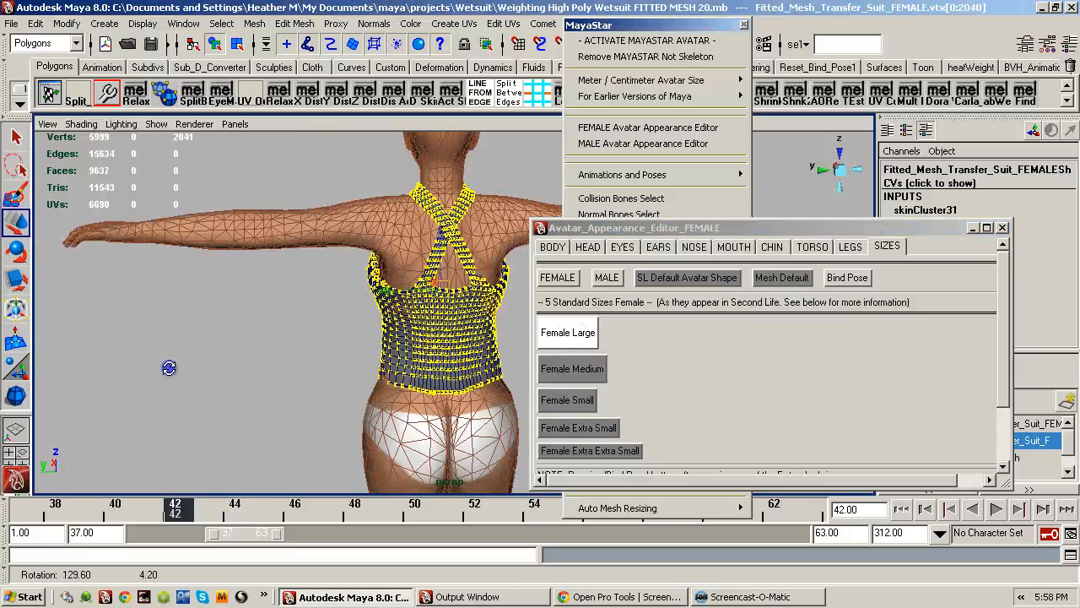
{"action": "right_click_drag", "start_coordinate": [215, 348], "coordinate": [463, 352], "text": "alt"}
{"action": "left_click_drag", "start_coordinate": [463, 352], "coordinate": [244, 373], "text": "alt"}
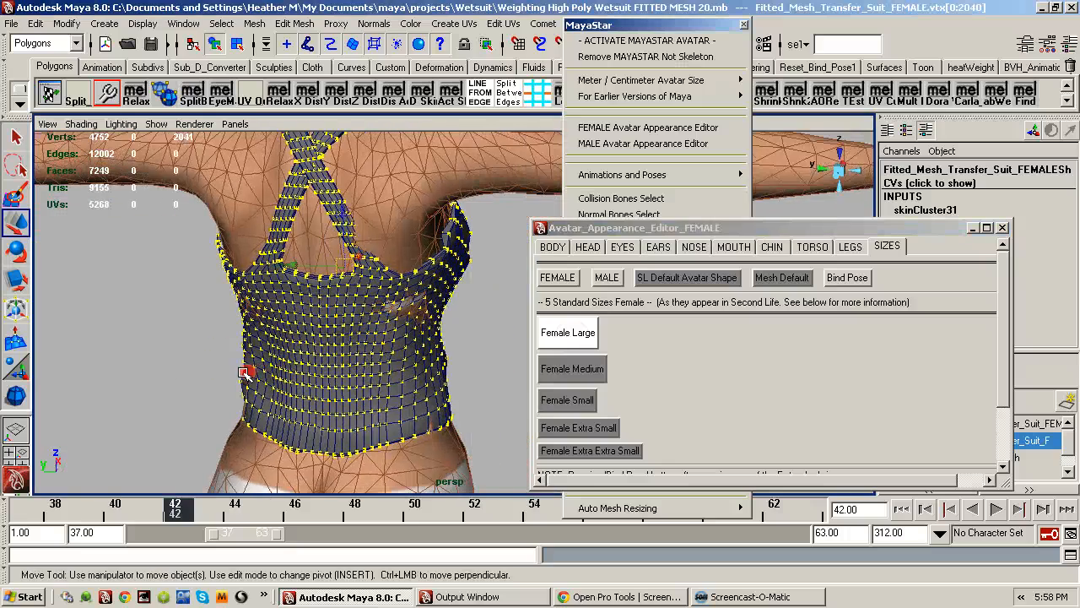
{"action": "left_click", "coordinate": [468, 345]}
{"action": "left_click_drag", "start_coordinate": [367, 369], "coordinate": [403, 363], "text": "alt"}
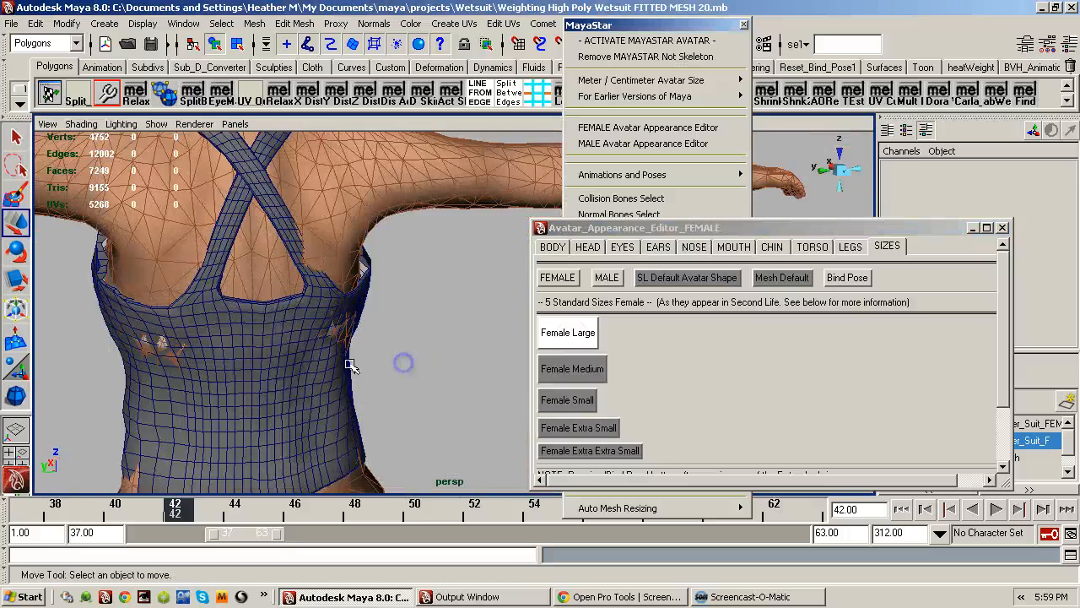
{"action": "right_click_drag", "start_coordinate": [348, 364], "coordinate": [473, 352], "text": "alt"}
{"action": "left_click_drag", "start_coordinate": [472, 352], "coordinate": [346, 363], "text": "alt"}
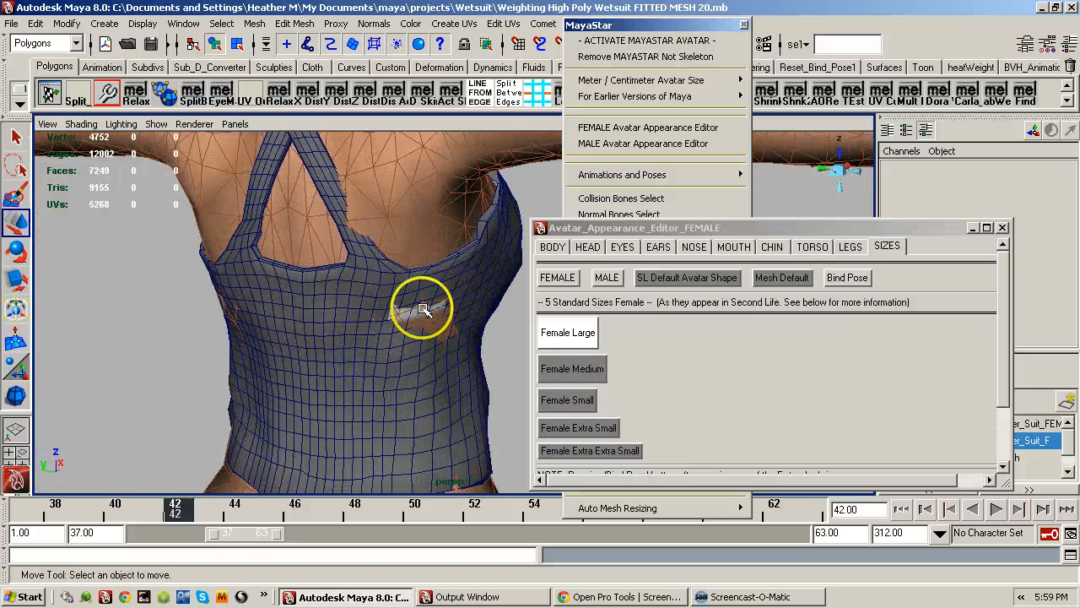
{"action": "right_click_drag", "start_coordinate": [338, 358], "coordinate": [154, 359], "text": "alt"}
{"action": "left_click_drag", "start_coordinate": [288, 360], "coordinate": [413, 348], "text": "alt"}
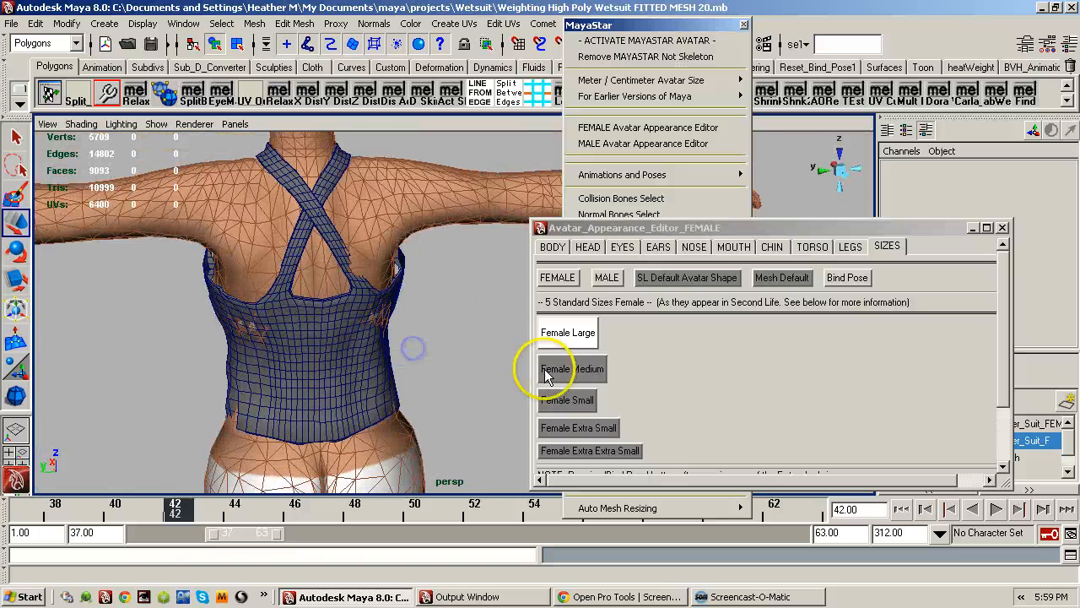
- Preview the suit's back in the Medium, Small, Extra Small and Extra Extra Small female sizes, and return to Female Large
{"action": "left_click", "coordinate": [545, 375]}
{"action": "left_click", "coordinate": [549, 400]}
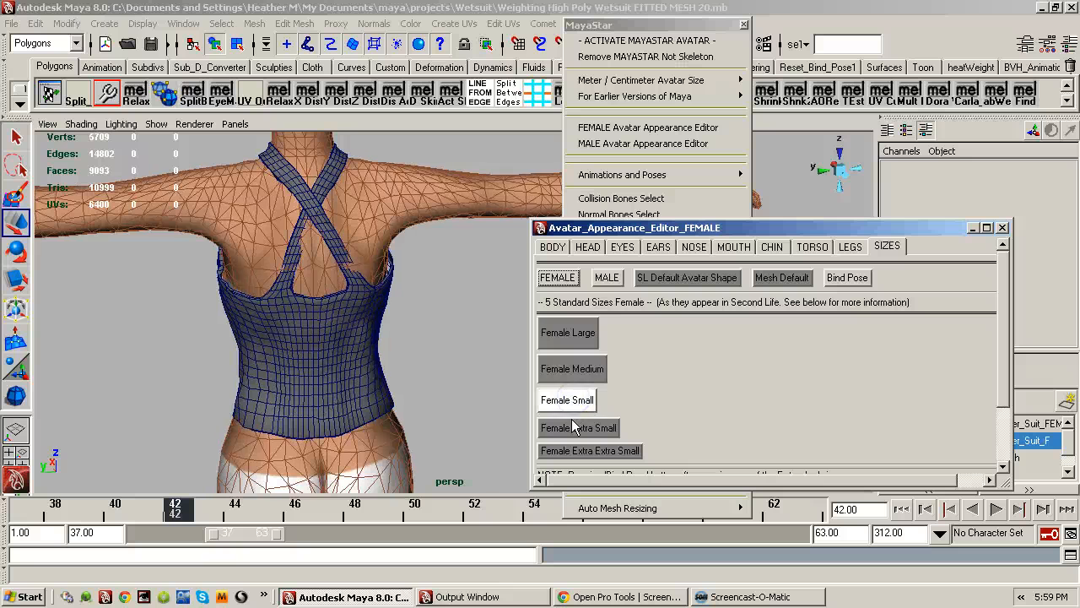
{"action": "left_click", "coordinate": [573, 428]}
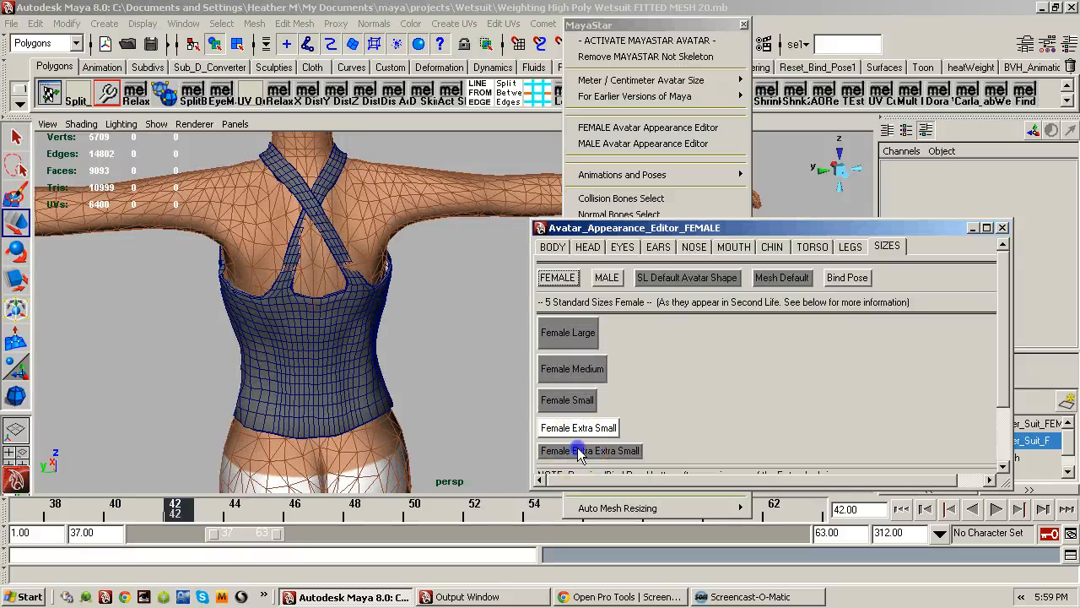
{"action": "left_click", "coordinate": [579, 453]}
{"action": "left_click", "coordinate": [586, 335]}
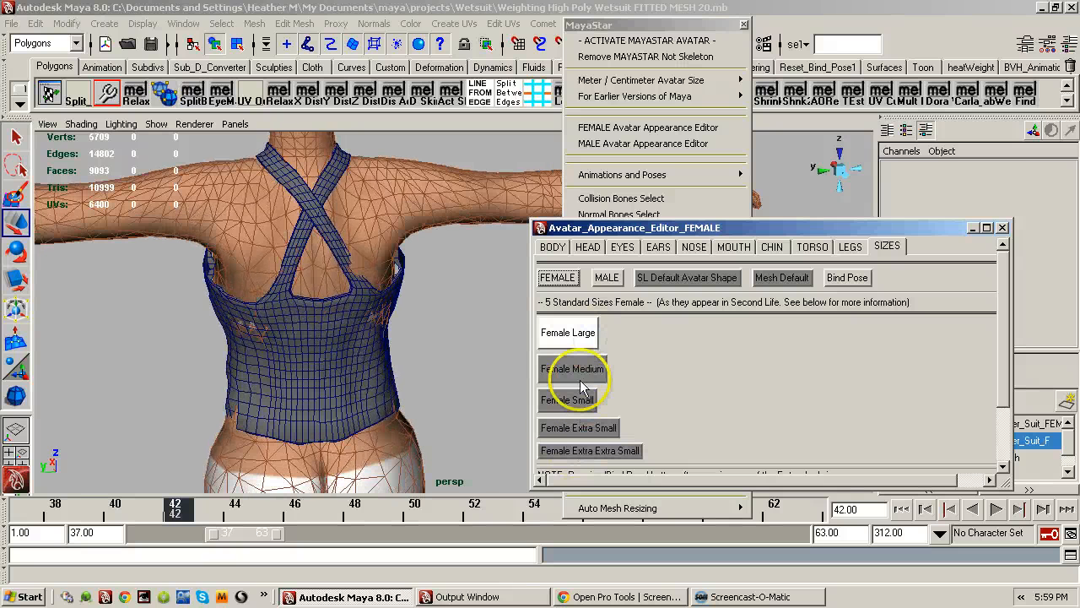
- Apply the Female Extra Extra Small size and examine the suit's straps and upper back edge up close
{"action": "left_click_drag", "start_coordinate": [345, 389], "coordinate": [434, 378], "text": "alt"}
{"action": "left_click", "coordinate": [573, 454]}
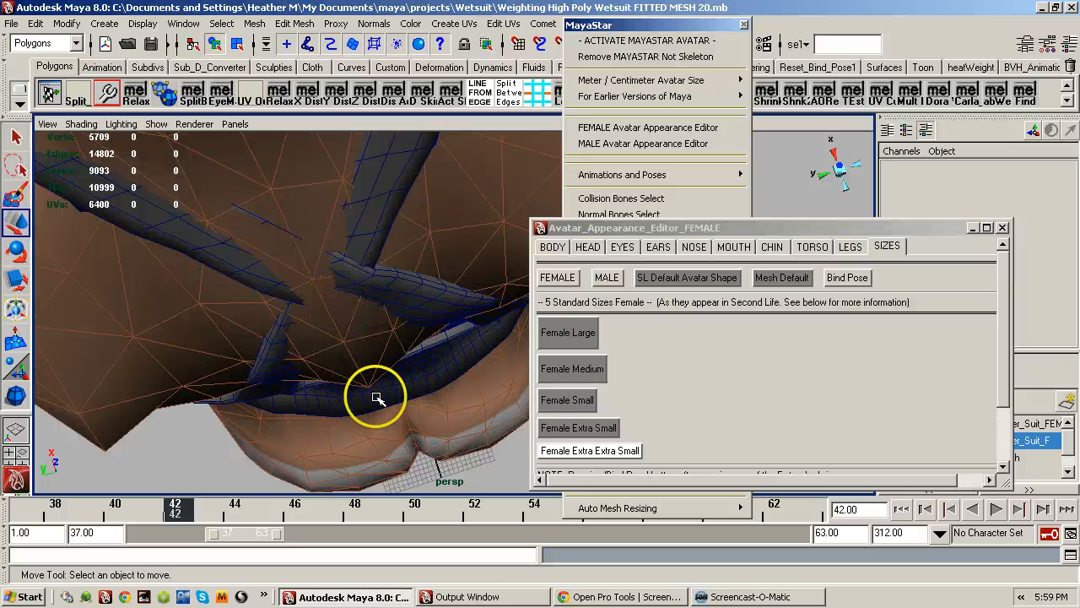
{"action": "left_click_drag", "start_coordinate": [379, 397], "coordinate": [386, 278], "text": "alt"}
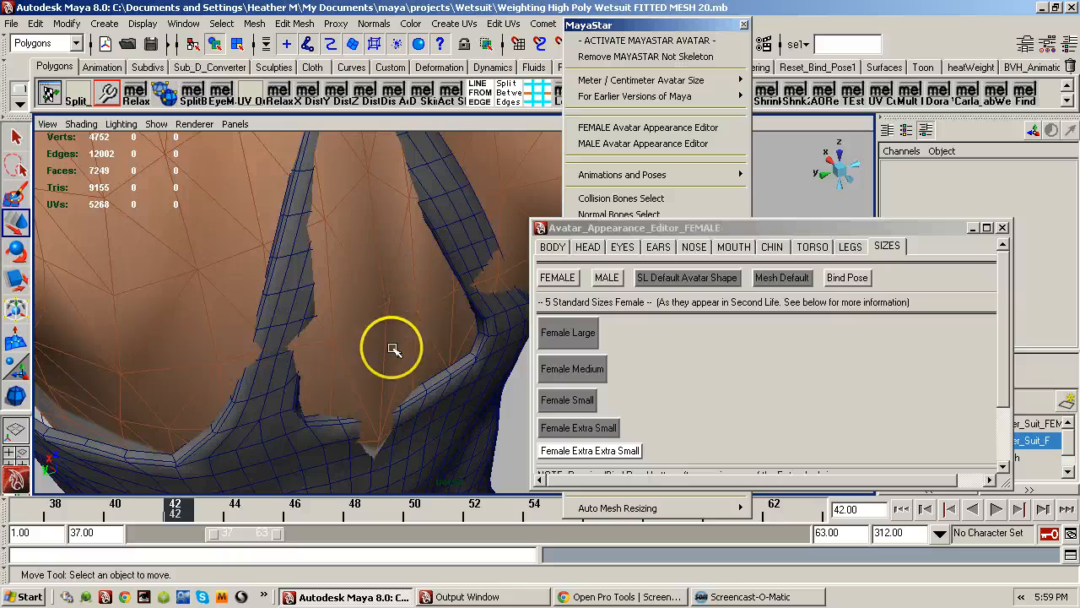
{"action": "left_click_drag", "start_coordinate": [364, 390], "coordinate": [430, 234], "text": "alt"}
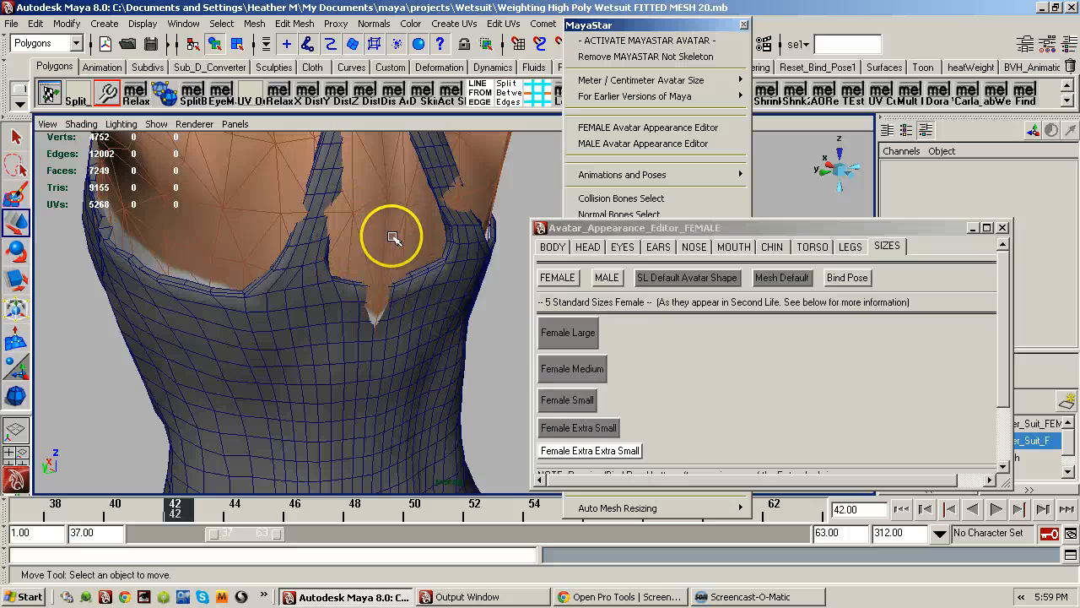
- Examine where the avatar's skin meets the suit's upper back edge and strap bases, up close from behind, above and the side
{"action": "left_click_drag", "start_coordinate": [403, 301], "coordinate": [433, 374], "text": "alt"}
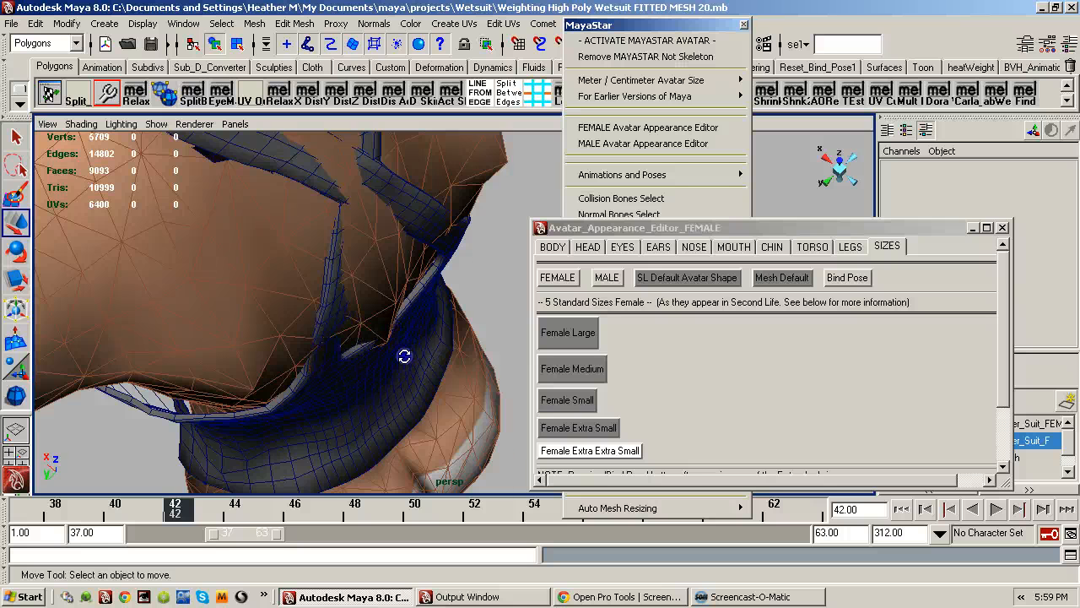
{"action": "left_click_drag", "start_coordinate": [404, 356], "coordinate": [459, 350], "text": "alt"}
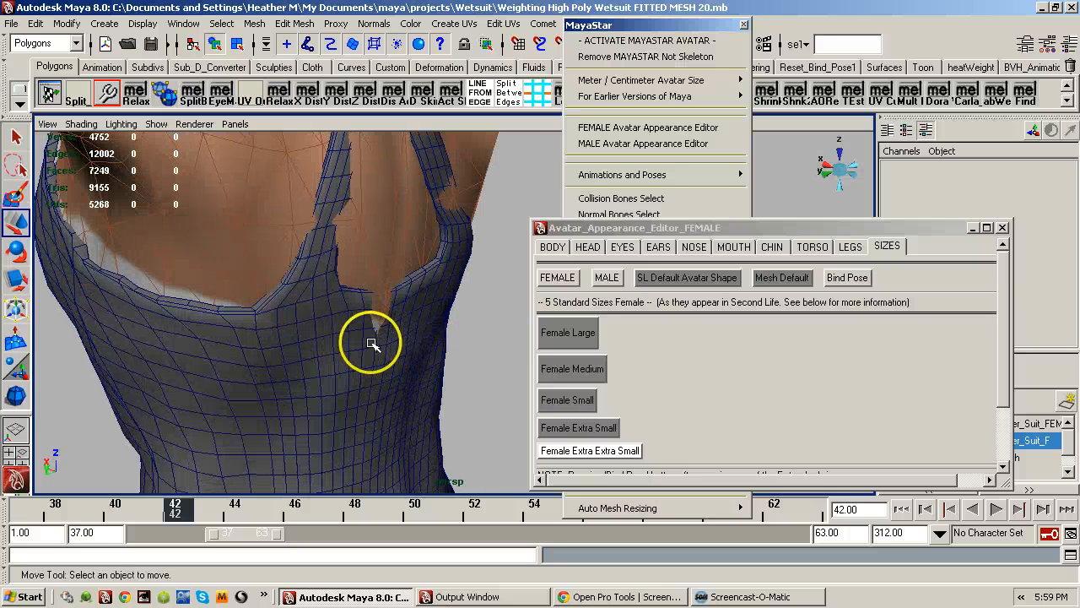
{"action": "left_click_drag", "start_coordinate": [368, 355], "coordinate": [330, 357], "text": "alt"}
{"action": "right_click_drag", "start_coordinate": [333, 358], "coordinate": [494, 337], "text": "alt"}
{"action": "right_click_drag", "start_coordinate": [430, 347], "coordinate": [448, 373], "text": "alt"}
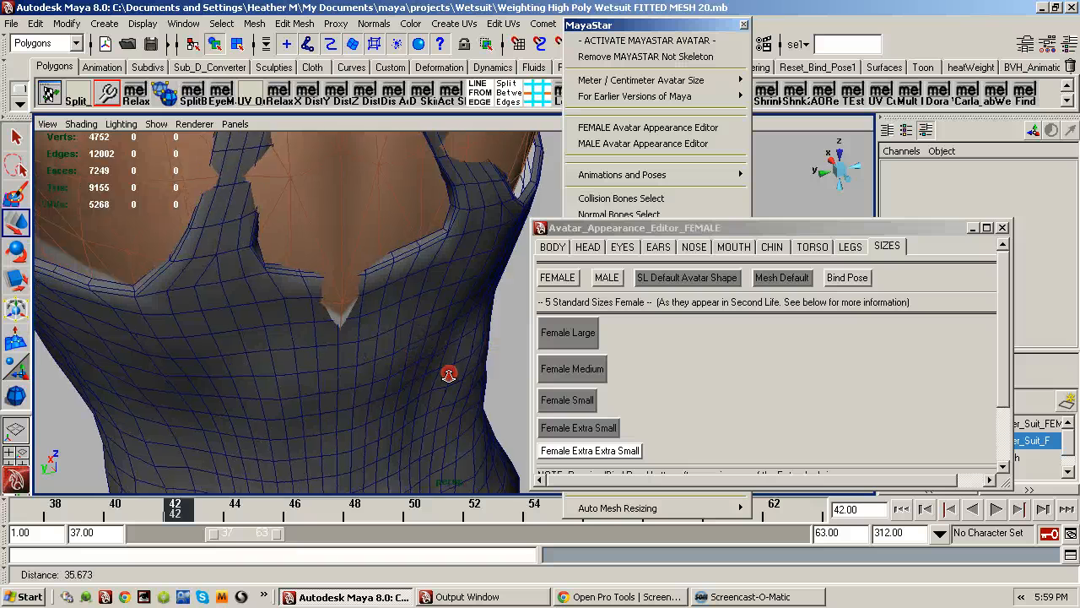
{"action": "left_click_drag", "start_coordinate": [448, 374], "coordinate": [364, 410], "text": "alt"}
{"action": "middle_click_drag", "start_coordinate": [363, 410], "coordinate": [377, 379], "text": "alt"}
{"action": "left_click_drag", "start_coordinate": [370, 384], "coordinate": [387, 366], "text": "alt"}
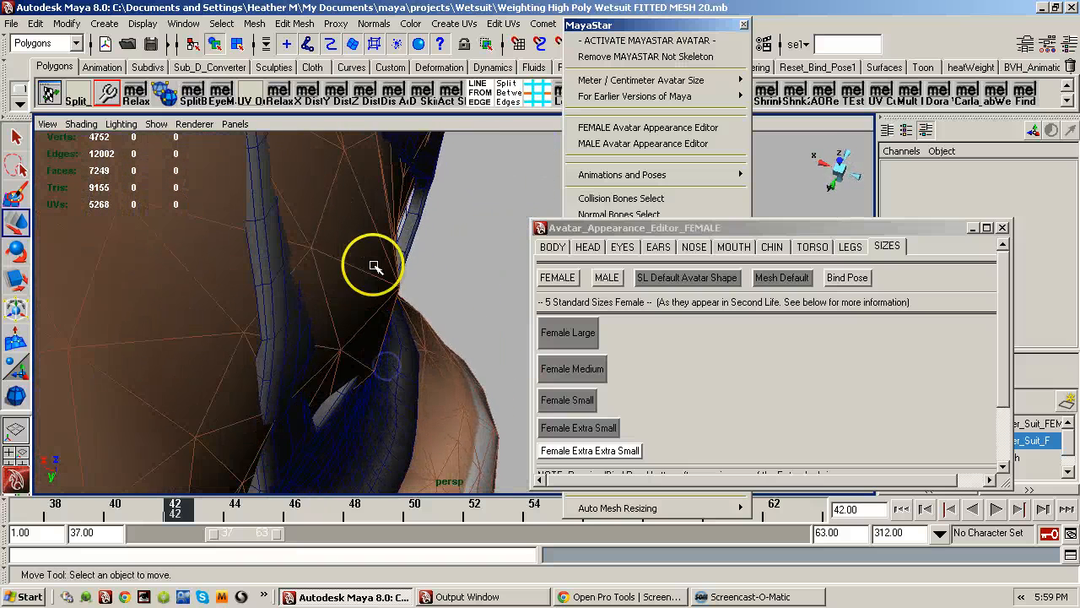
{"action": "left_click_drag", "start_coordinate": [374, 266], "coordinate": [384, 291], "text": "alt"}
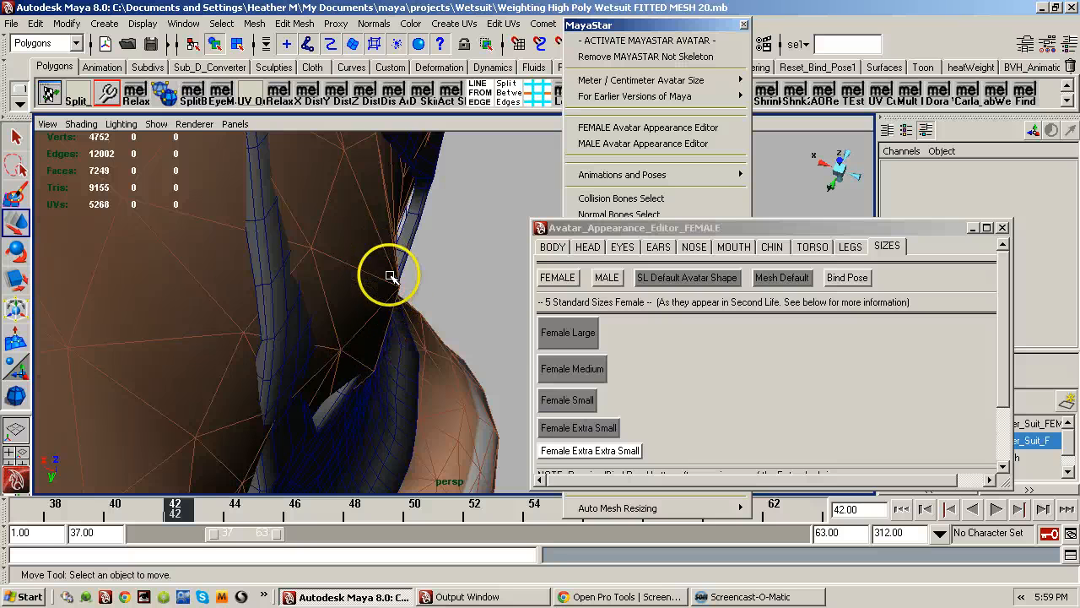
{"action": "left_click_drag", "start_coordinate": [388, 298], "coordinate": [403, 320], "text": "alt"}
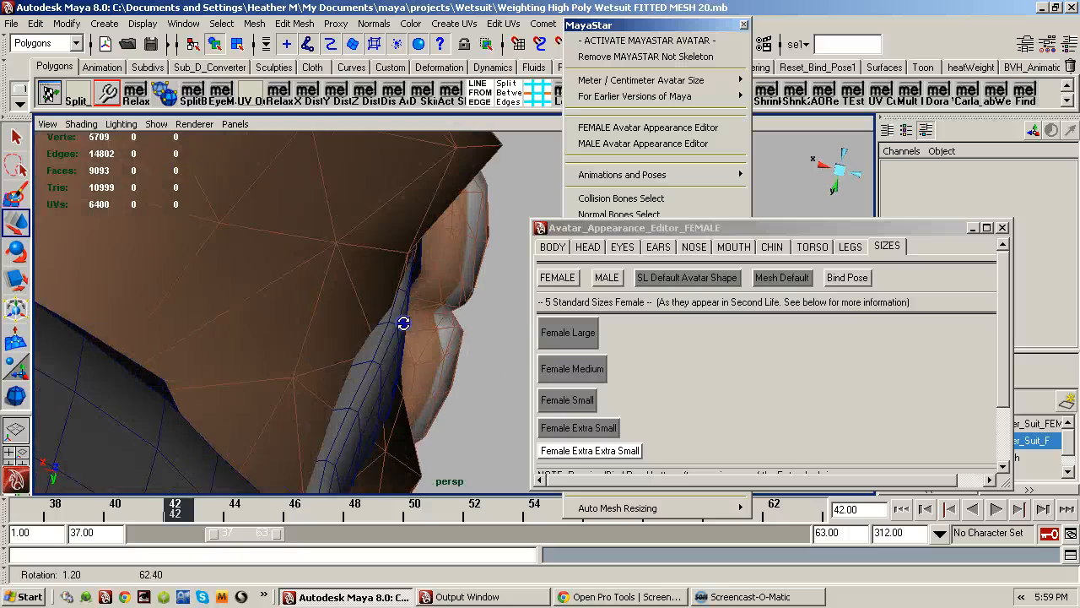
{"action": "mouse_move", "coordinate": [414, 357]}
{"action": "left_mouse_down", "text": "alt"}
{"action": "mouse_move", "coordinate": [427, 282]}
{"action": "mouse_move", "coordinate": [429, 350]}
{"action": "mouse_move", "coordinate": [394, 316]}
{"action": "mouse_move", "coordinate": [446, 248]}
{"action": "mouse_move", "coordinate": [393, 318]}
{"action": "mouse_move", "coordinate": [412, 316]}
{"action": "mouse_move", "coordinate": [404, 339]}
{"action": "left_mouse_up", "text": "alt"}
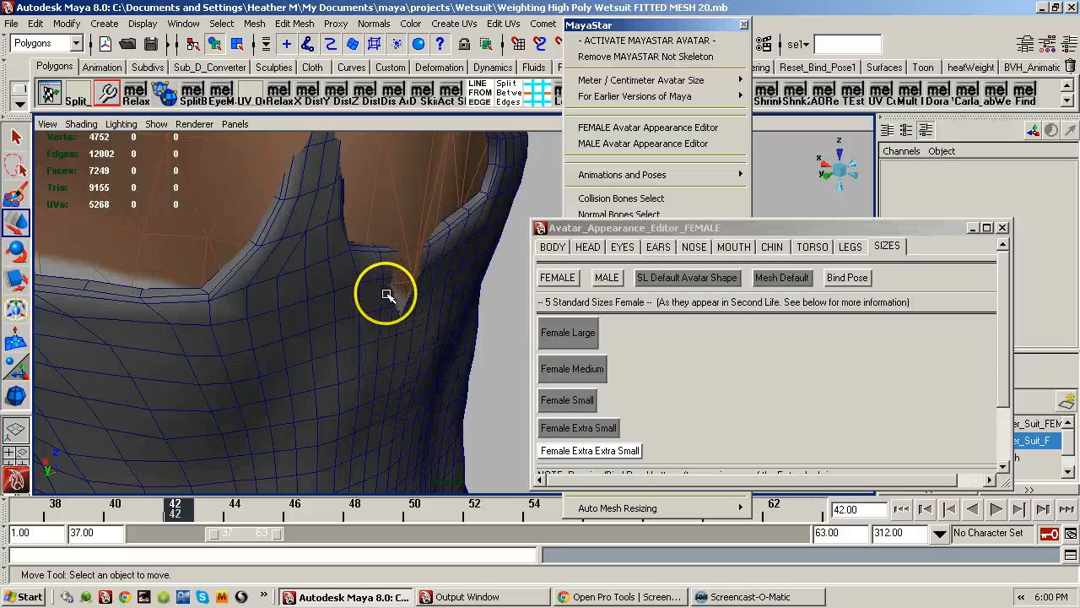
{"action": "left_click_drag", "start_coordinate": [397, 346], "coordinate": [397, 268], "text": "alt"}
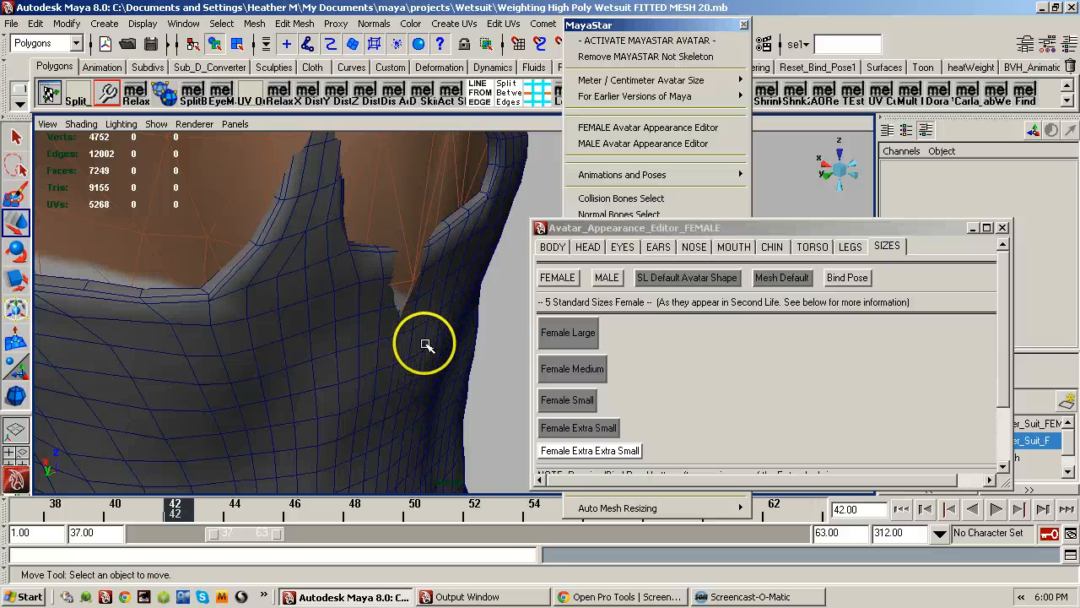
{"action": "left_click_drag", "start_coordinate": [426, 344], "coordinate": [363, 348], "text": "alt"}
- Select the suit and inspect its upper back edge and full front on the Extra Extra Small avatar
{"action": "left_click", "coordinate": [434, 329]}
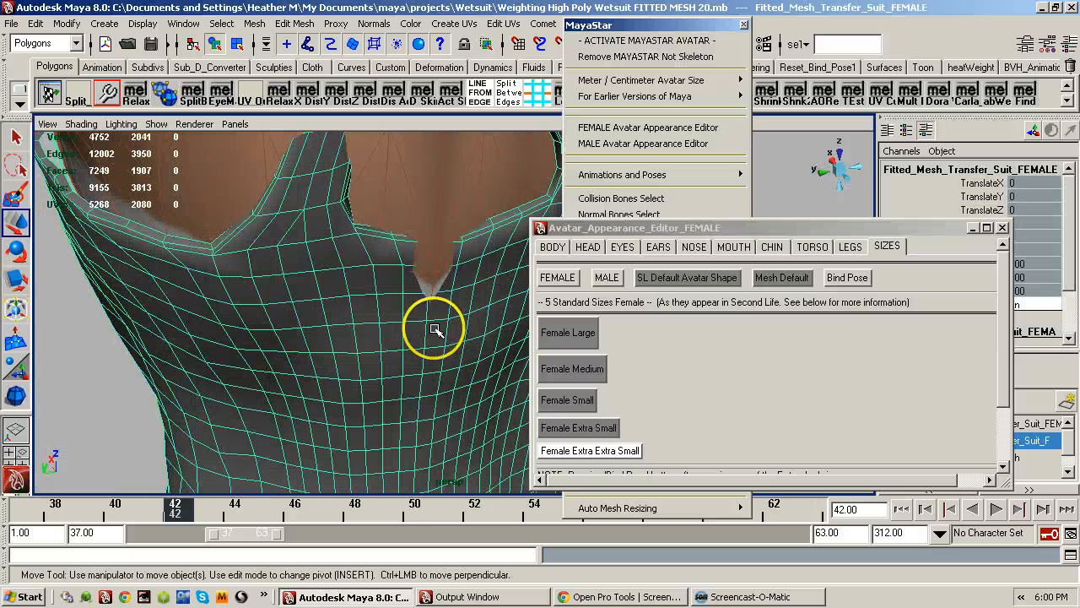
{"action": "left_click_drag", "start_coordinate": [430, 326], "coordinate": [347, 295], "text": "alt"}
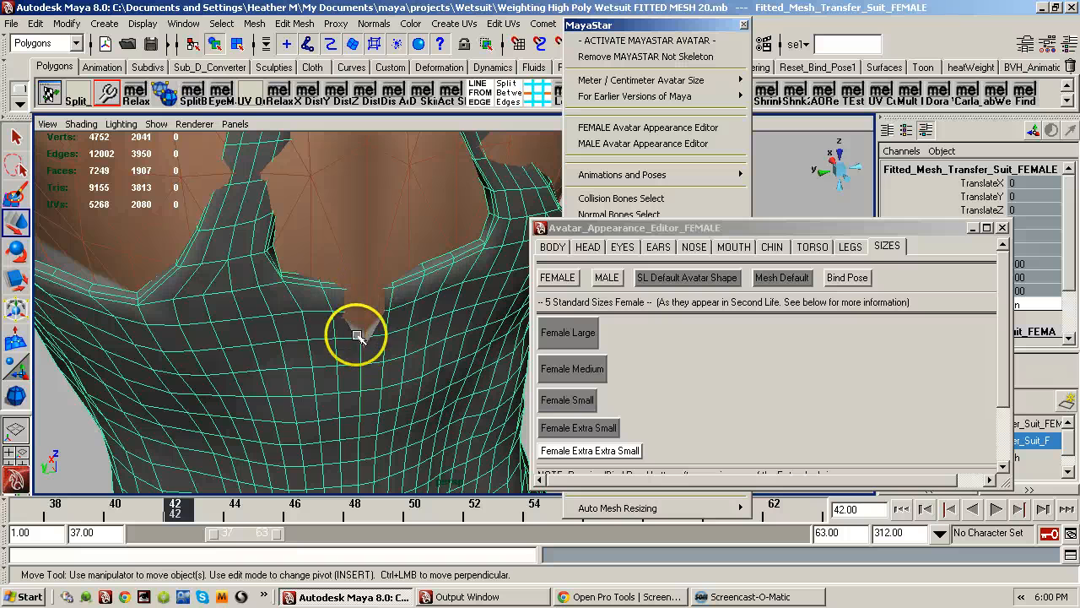
{"action": "left_click_drag", "start_coordinate": [357, 379], "coordinate": [418, 361], "text": "alt"}
{"action": "right_click_drag", "start_coordinate": [420, 360], "coordinate": [222, 369], "text": "alt"}
{"action": "right_click_drag", "start_coordinate": [339, 368], "coordinate": [263, 380], "text": "alt"}
{"action": "left_click_drag", "start_coordinate": [277, 375], "coordinate": [278, 301], "text": "alt"}
{"action": "right_click_drag", "start_coordinate": [278, 302], "coordinate": [429, 309], "text": "alt"}
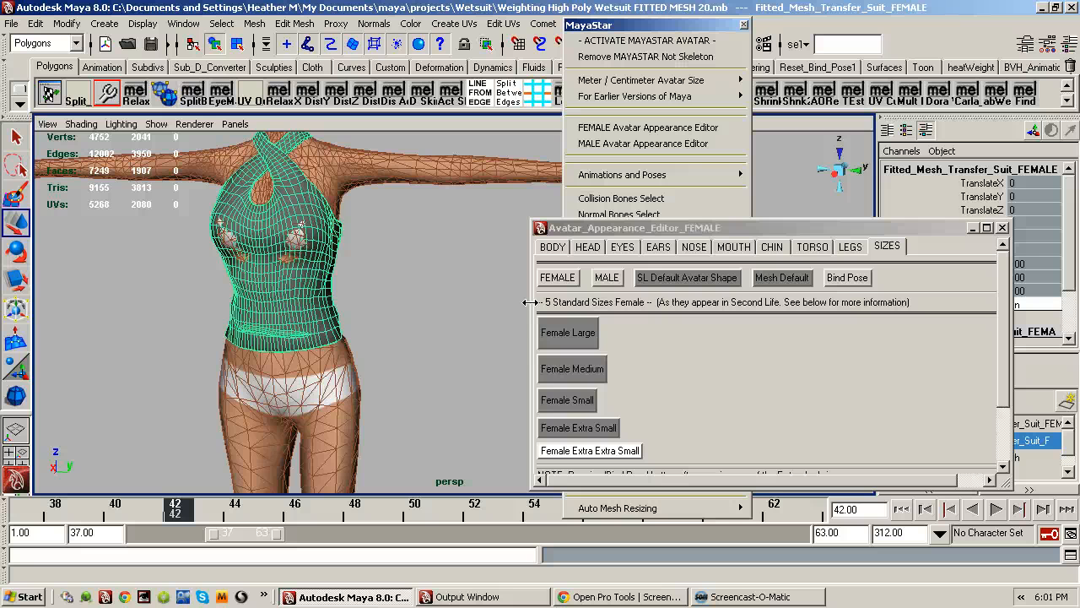
{"action": "left_click_drag", "start_coordinate": [424, 314], "coordinate": [380, 384], "text": "alt"}
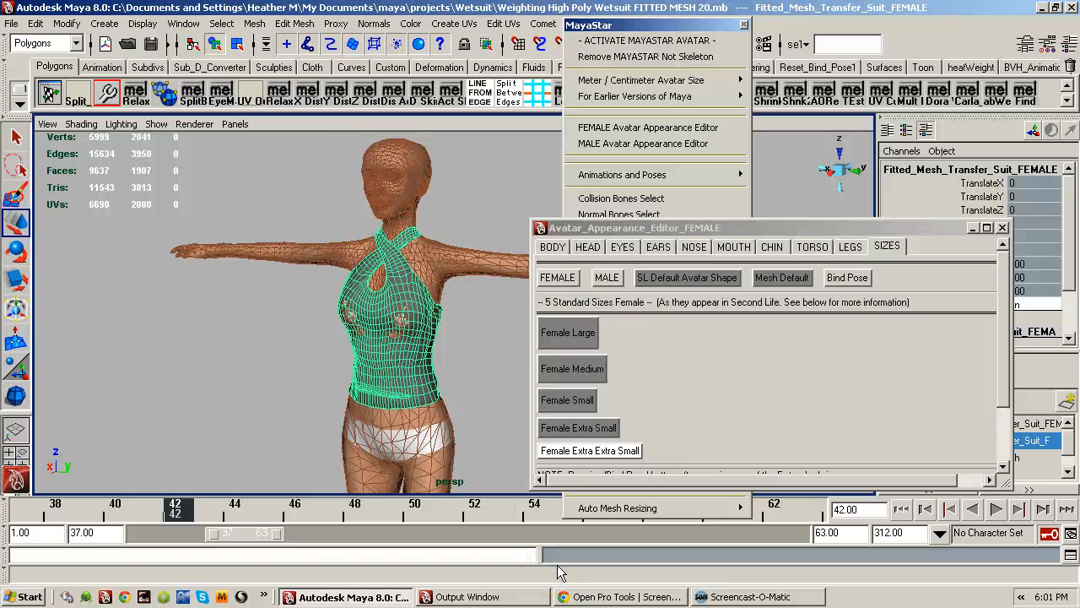